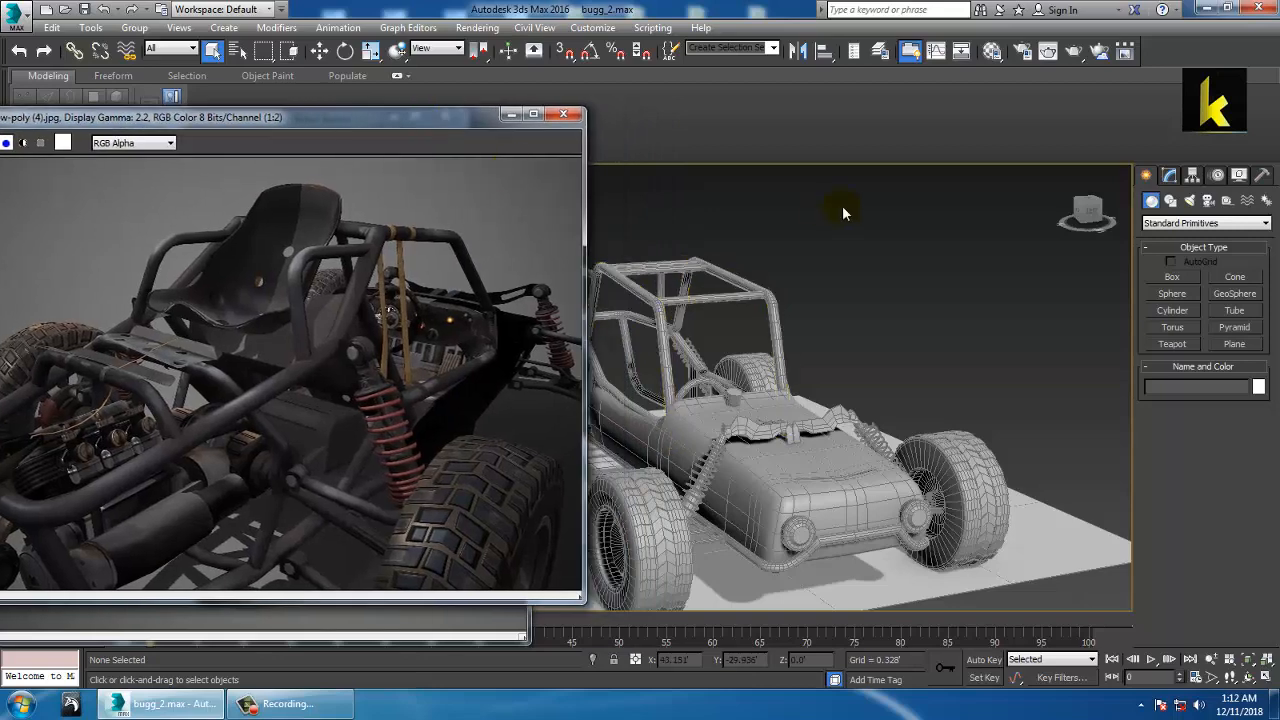
# Narrow the reference image window to expose more of the buggy model in the viewport
pyautogui.keyDown('alt'); pyautogui.moveTo(886, 456); pyautogui.dragTo(855, 416, button='middle'); pyautogui.keyUp('alt')
pyautogui.scroll(10, 855, 416)
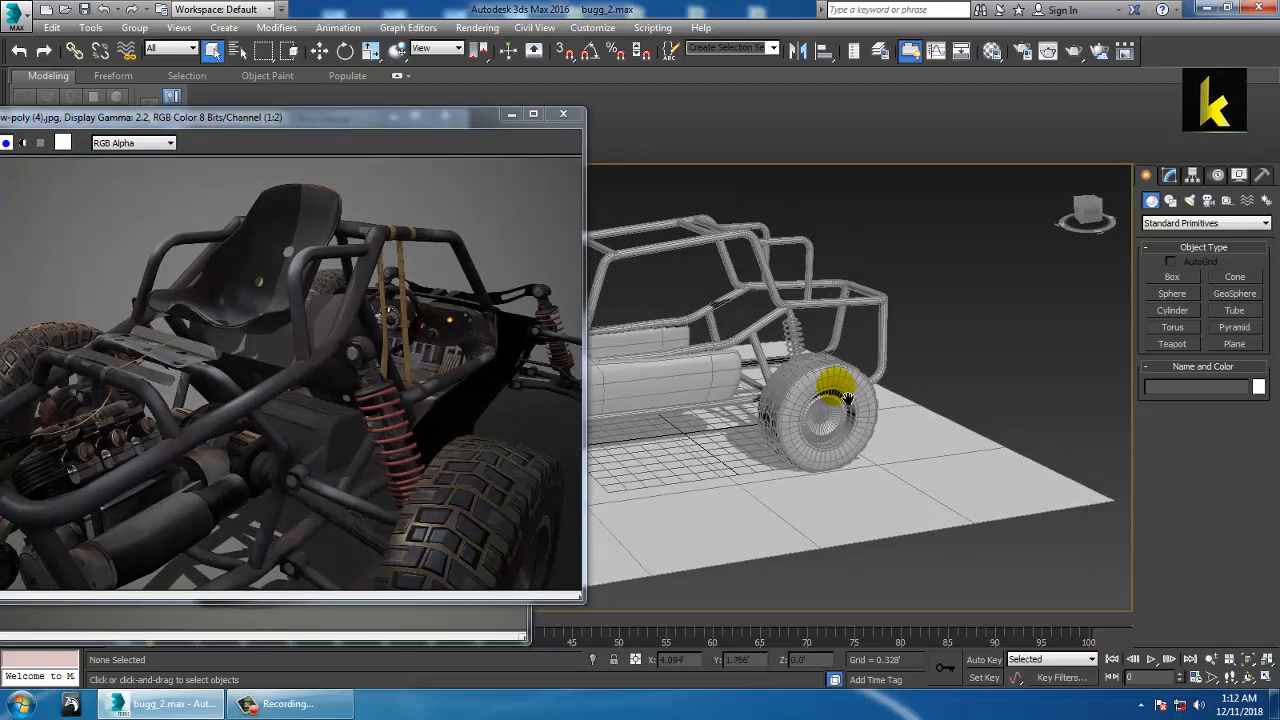
pyautogui.scroll(-10, 948, 410)
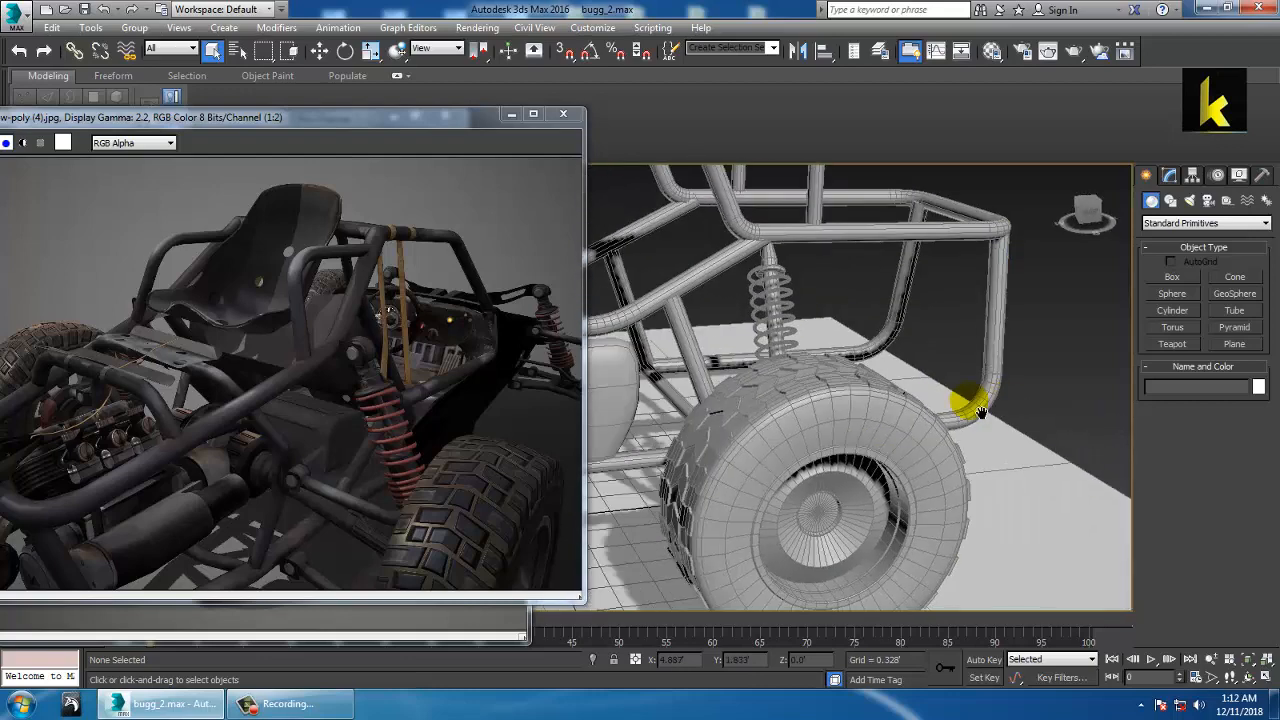
pyautogui.moveTo(887, 391); pyautogui.dragTo(887, 422, button='middle')
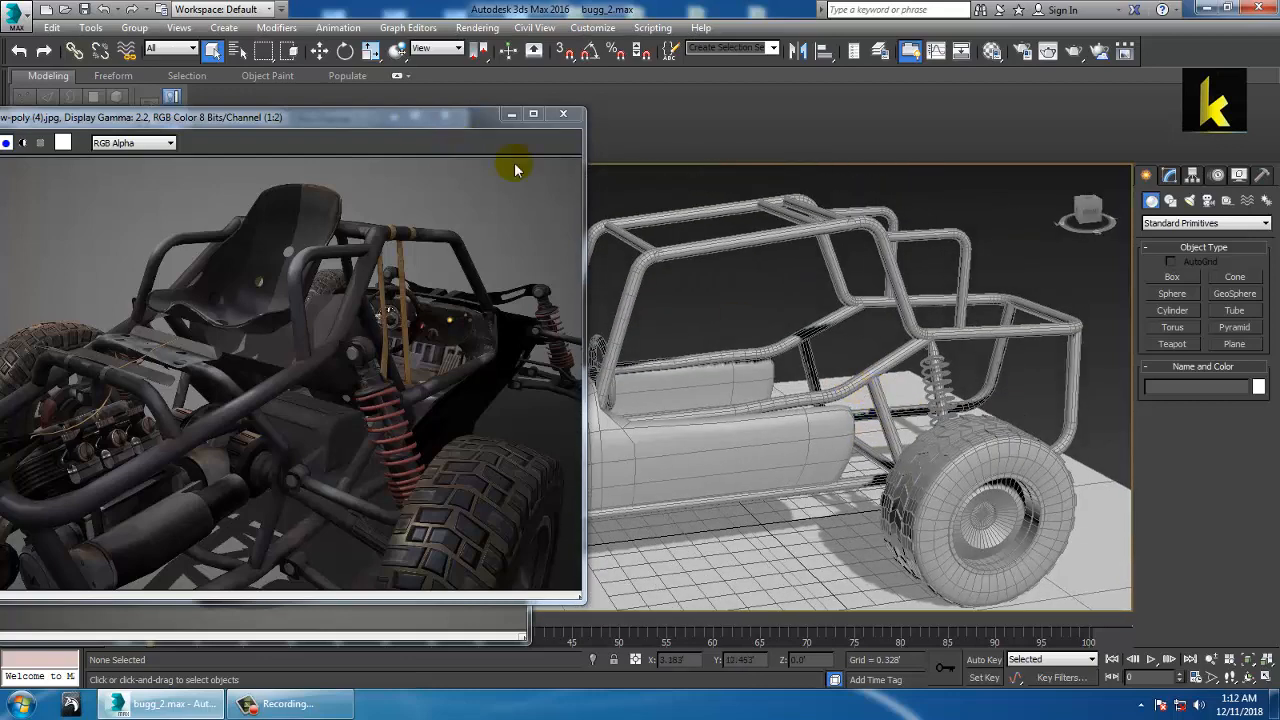
pyautogui.click(519, 428)
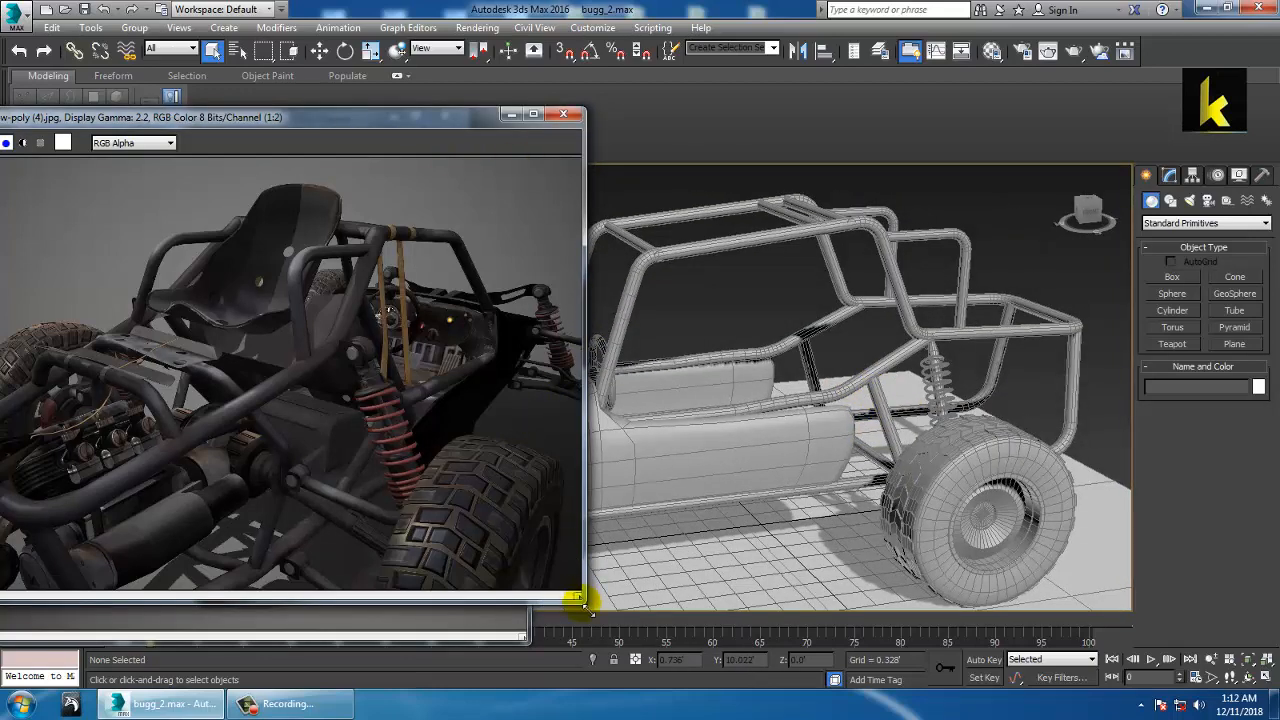
pyautogui.moveTo(587, 608); pyautogui.dragTo(434, 598)
# Draw a rectangle spline about 0.068' by 0.068' in the side-on wireframe view, just above the suspension spring
pyautogui.keyDown('alt'); pyautogui.moveTo(985, 370); pyautogui.dragTo(905, 366, button='middle'); pyautogui.keyUp('alt')
pyautogui.scroll(3, 905, 366)
pyautogui.hotkey('alt', 'w')
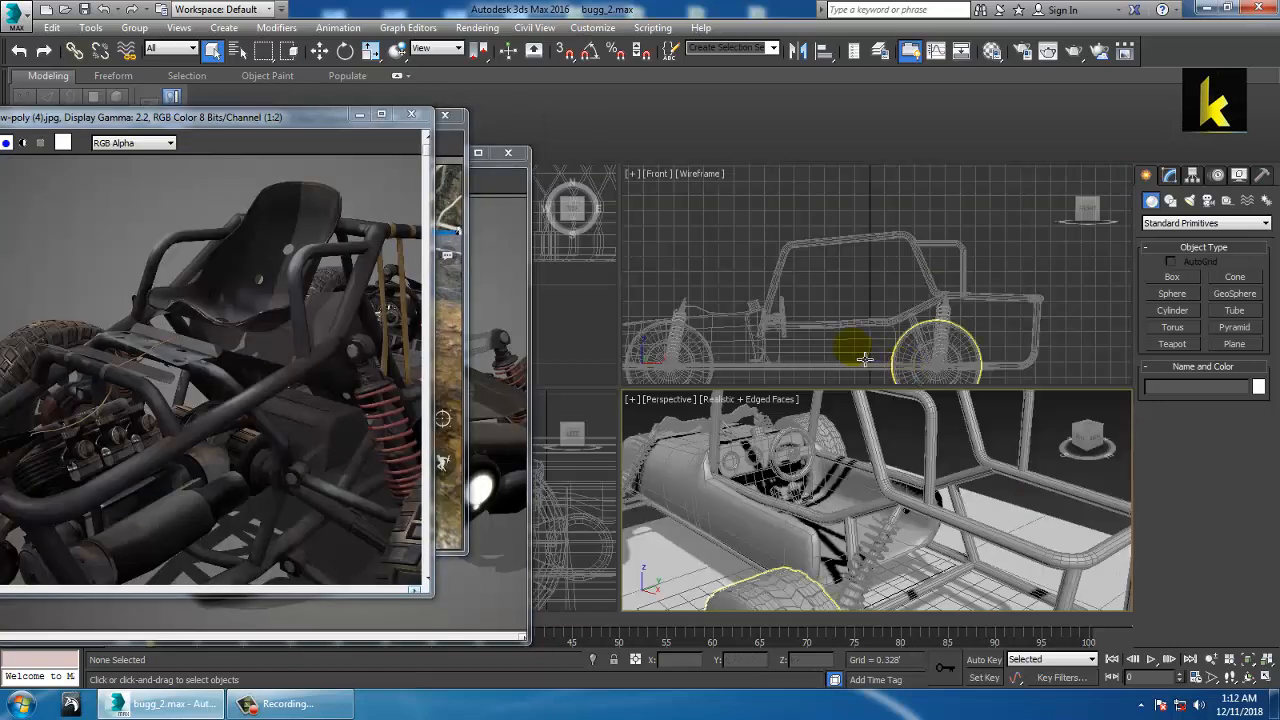
pyautogui.rightClick(579, 475)
pyautogui.rightClick(674, 434)
pyautogui.press('z')
pyautogui.rightClick(600, 500)
pyautogui.hotkey('alt', 'w')
pyautogui.scroll(4, 960, 480)
pyautogui.moveTo(960, 480); pyautogui.dragTo(764, 441, button='middle')
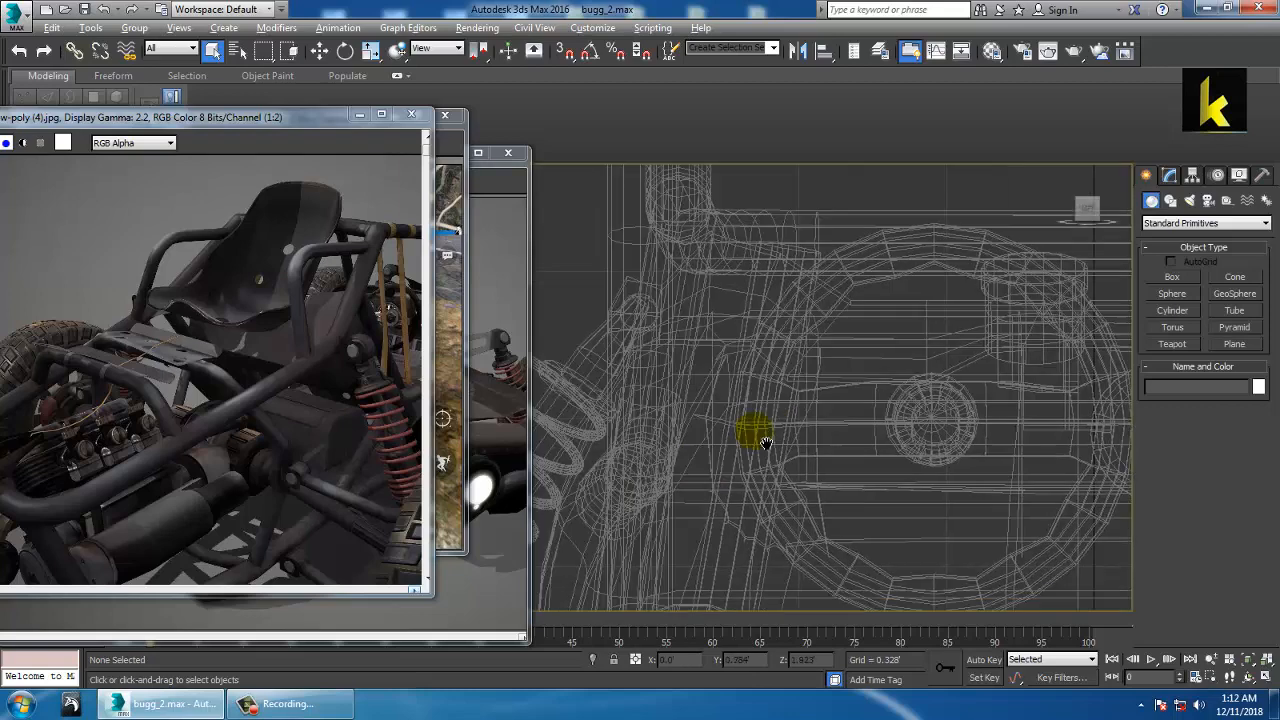
pyautogui.scroll(-5, 765, 442)
pyautogui.scroll(6, 820, 417)
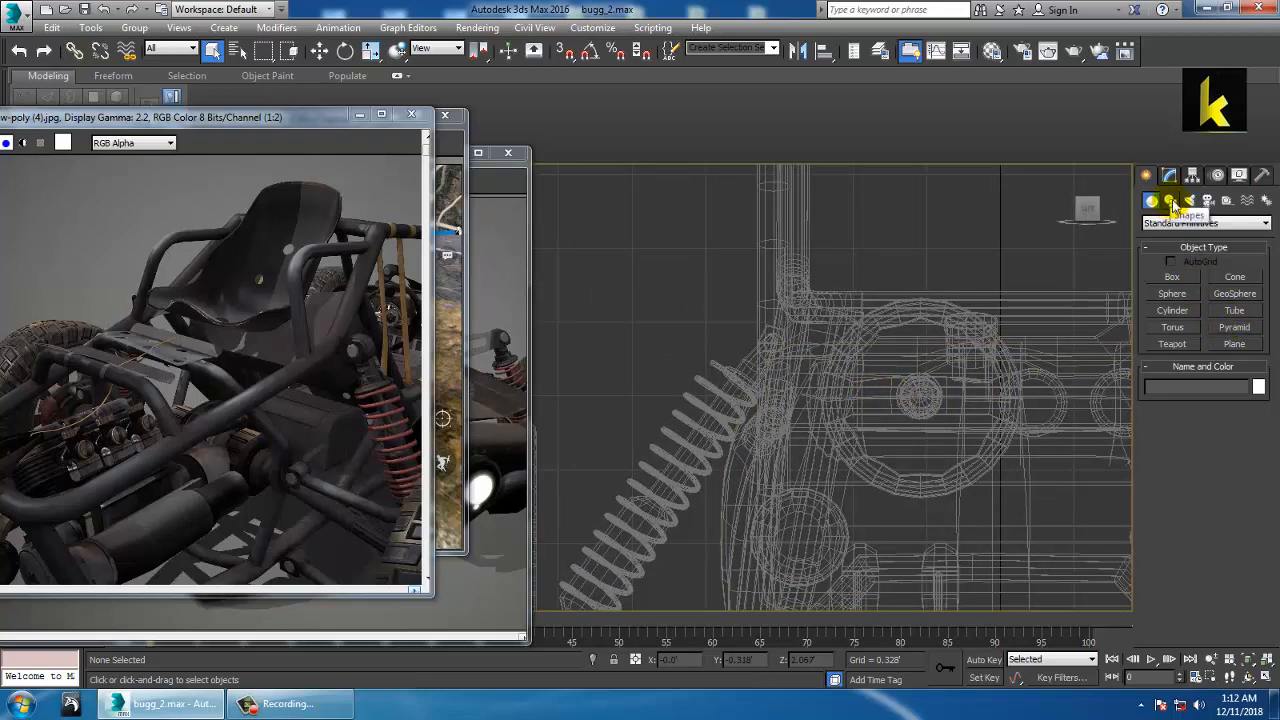
pyautogui.click(1171, 200)
pyautogui.click(1238, 291)
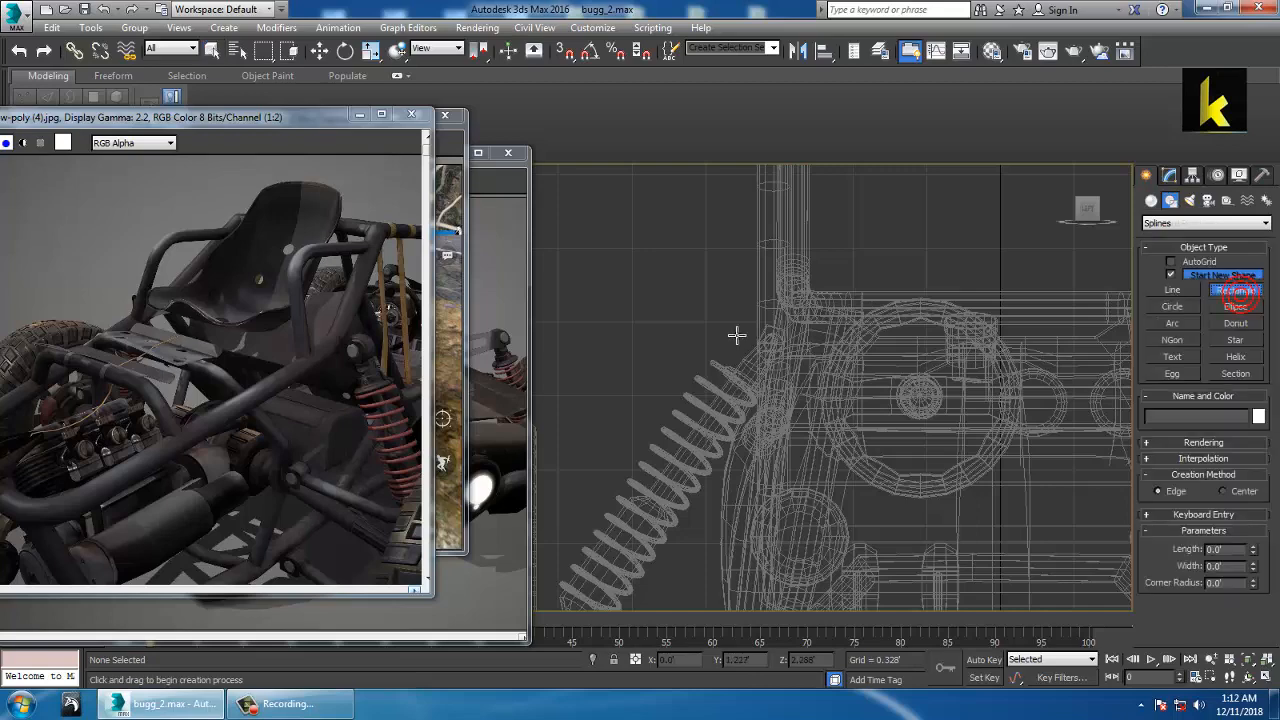
pyautogui.scroll(4, 750, 346)
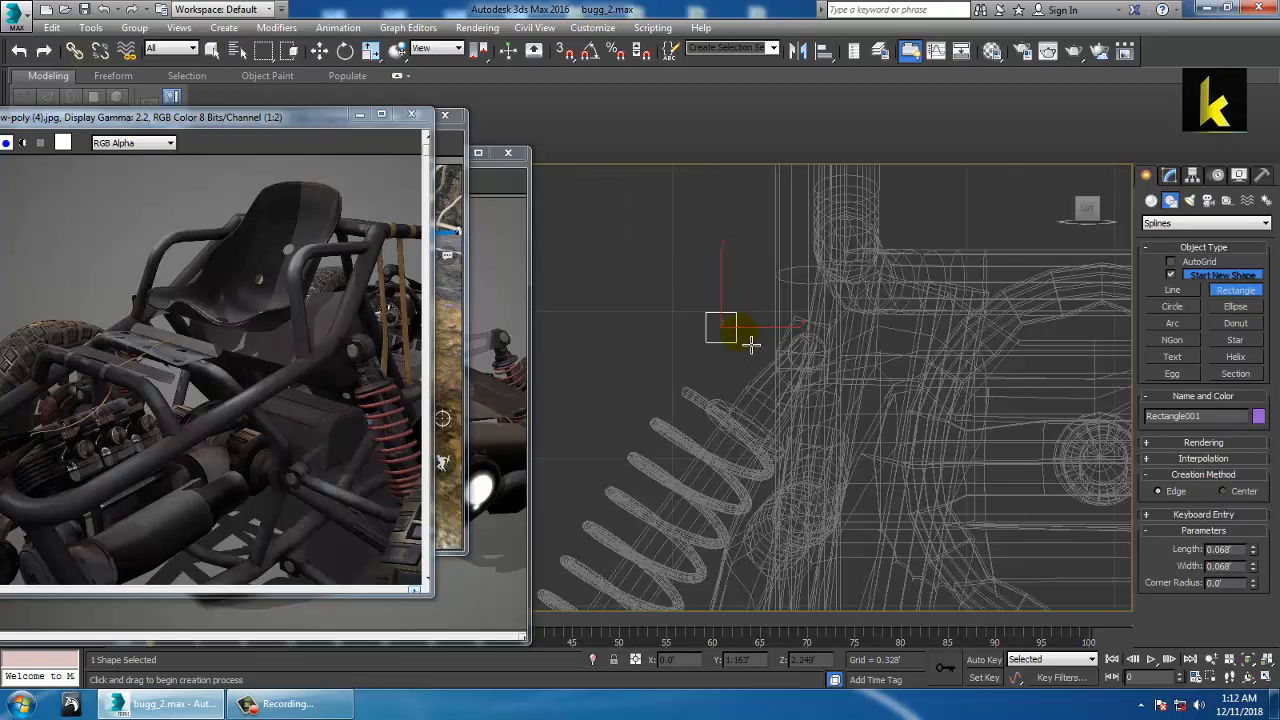
# Convert the rectangle to an editable spline and fillet the two vertices on one side into a semicircular end
pyautogui.press('w')
pyautogui.rightClick(697, 294)
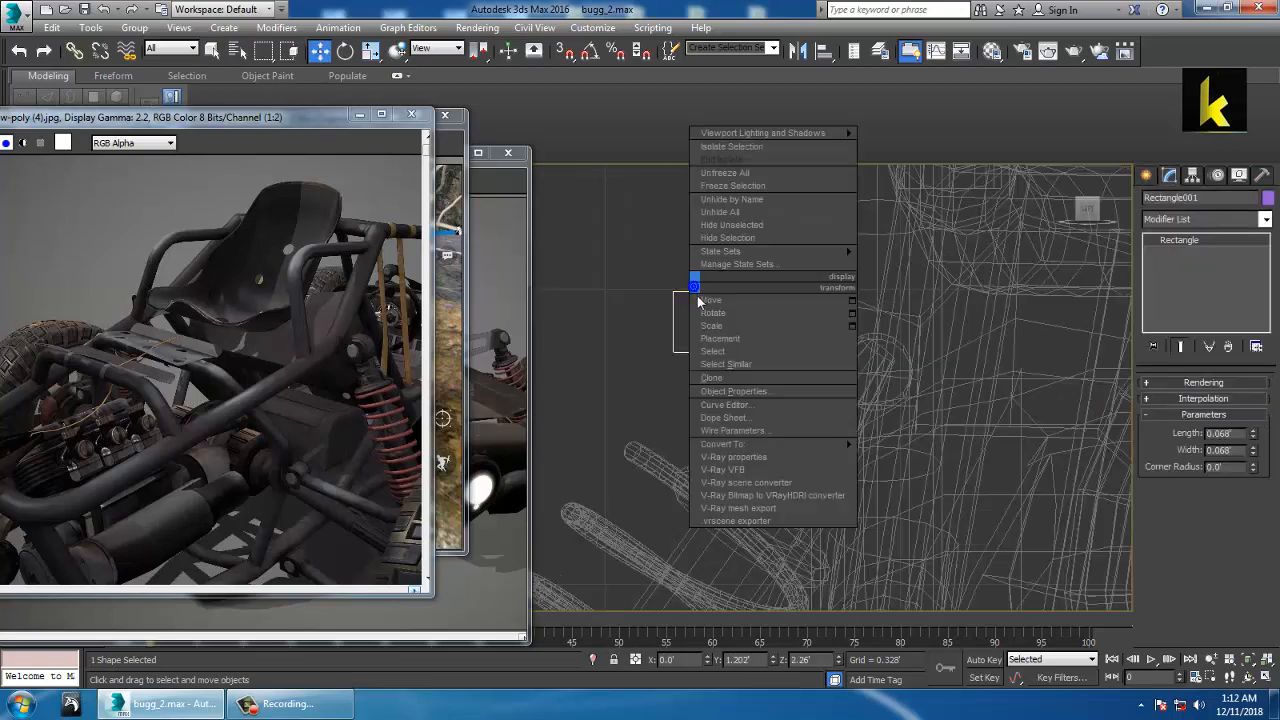
pyautogui.moveTo(762, 446)
pyautogui.click(925, 444)
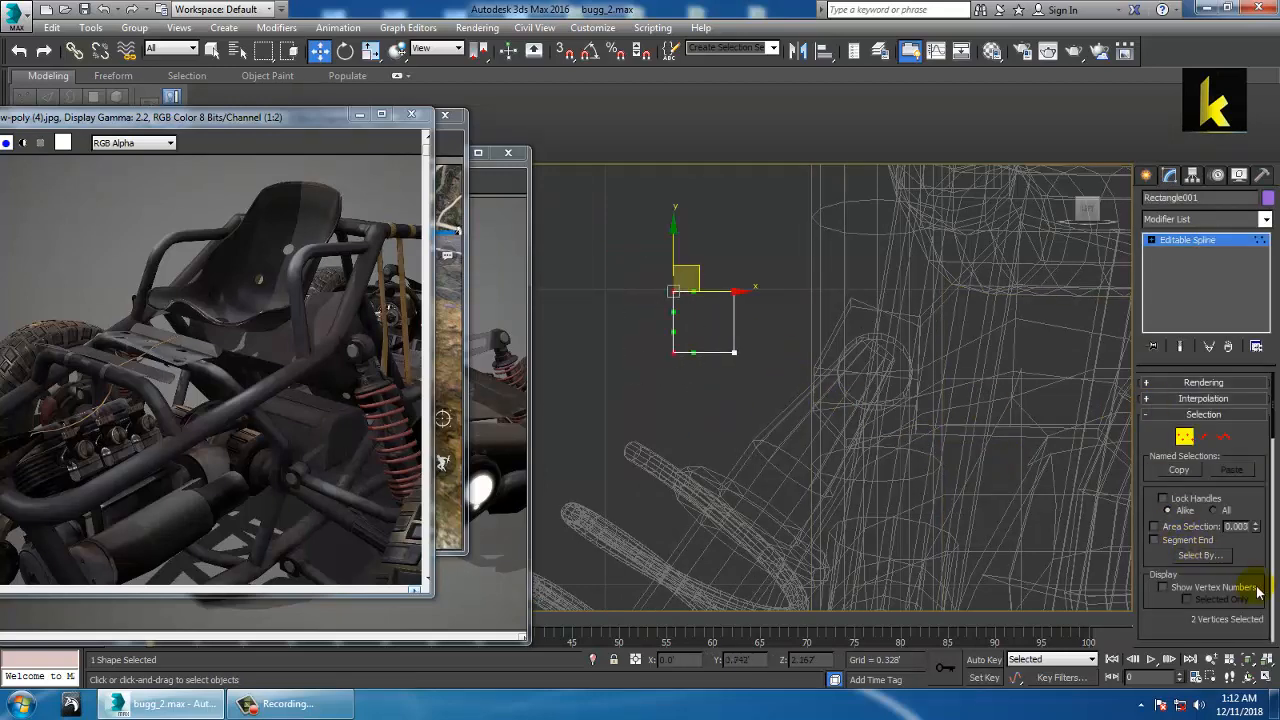
pyautogui.scroll(-6, 1258, 592)
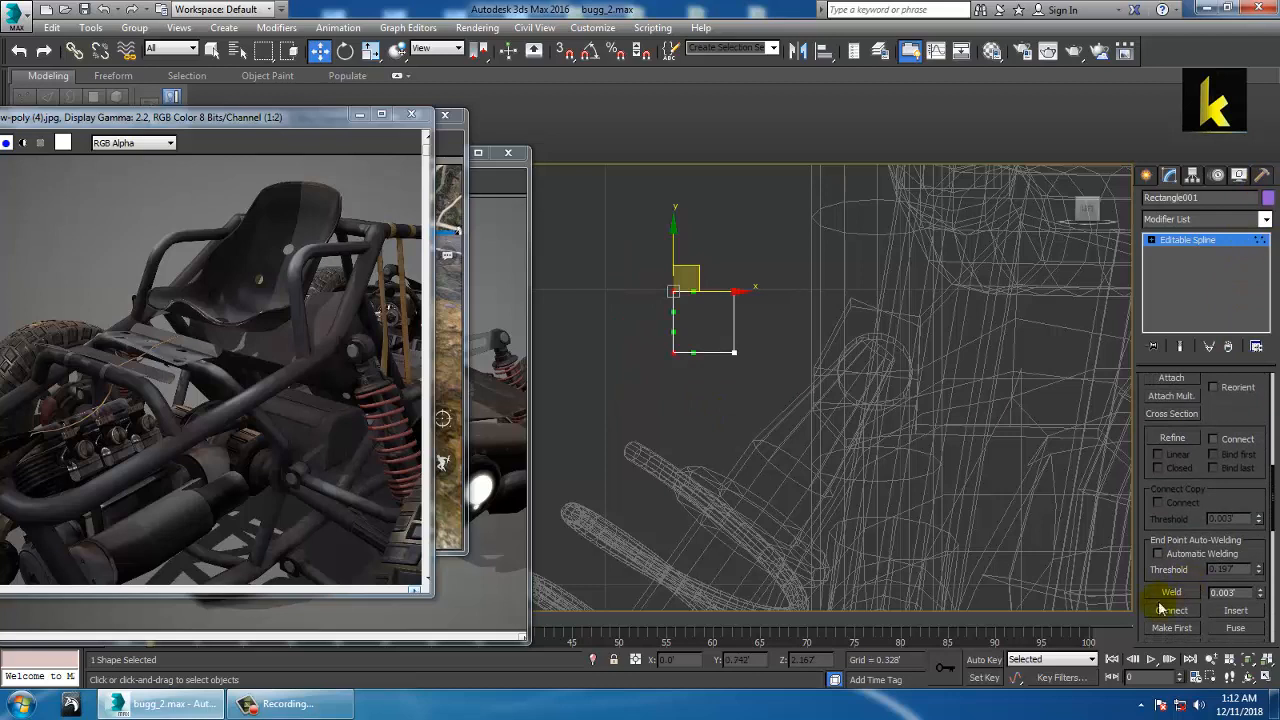
pyautogui.moveTo(1157, 611); pyautogui.dragTo(1127, 458)
pyautogui.click(1171, 534)
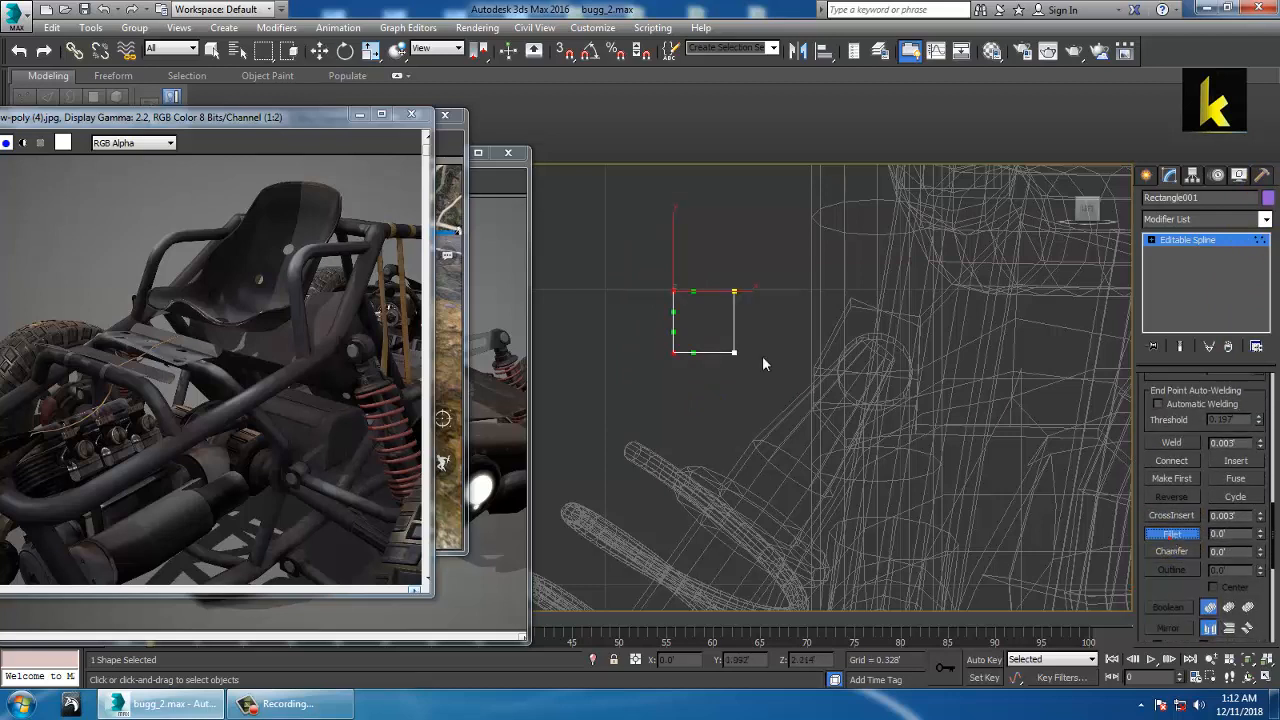
pyautogui.press('w')
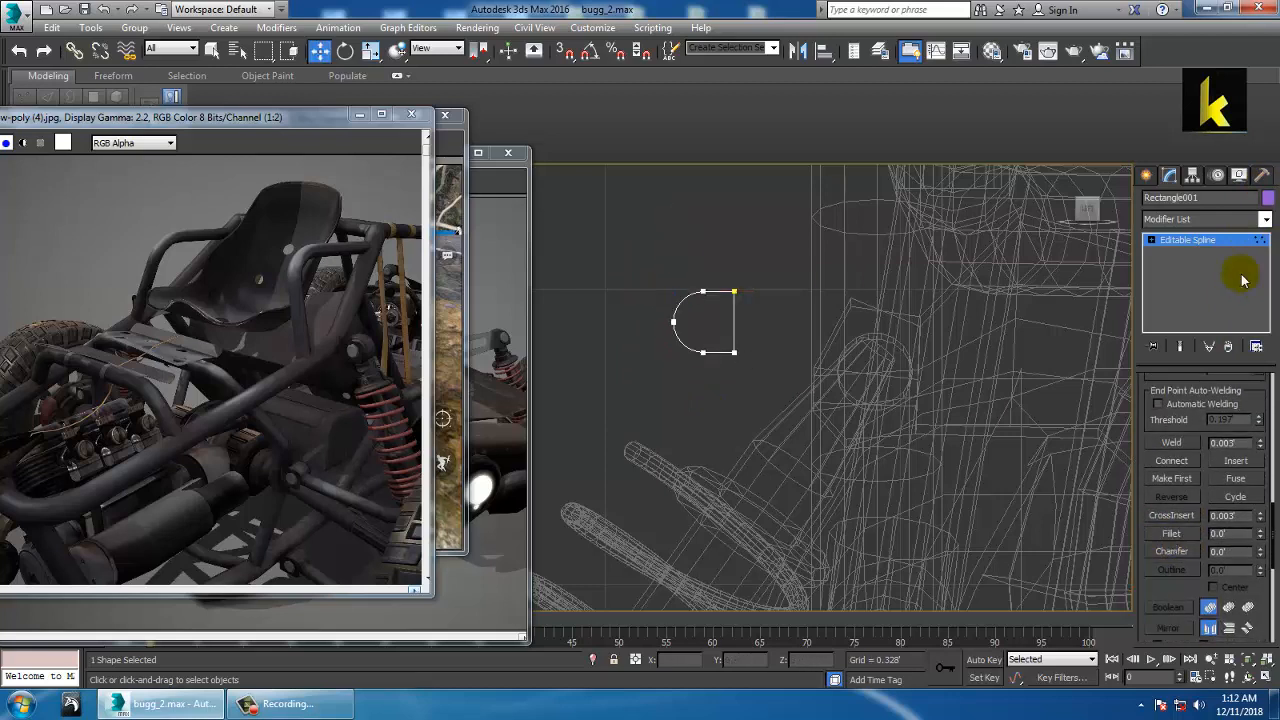
# Apply an Extrude modifier to the rounded shape with an amount of 0.005'
pyautogui.click(1200, 240)
pyautogui.click(1265, 219)
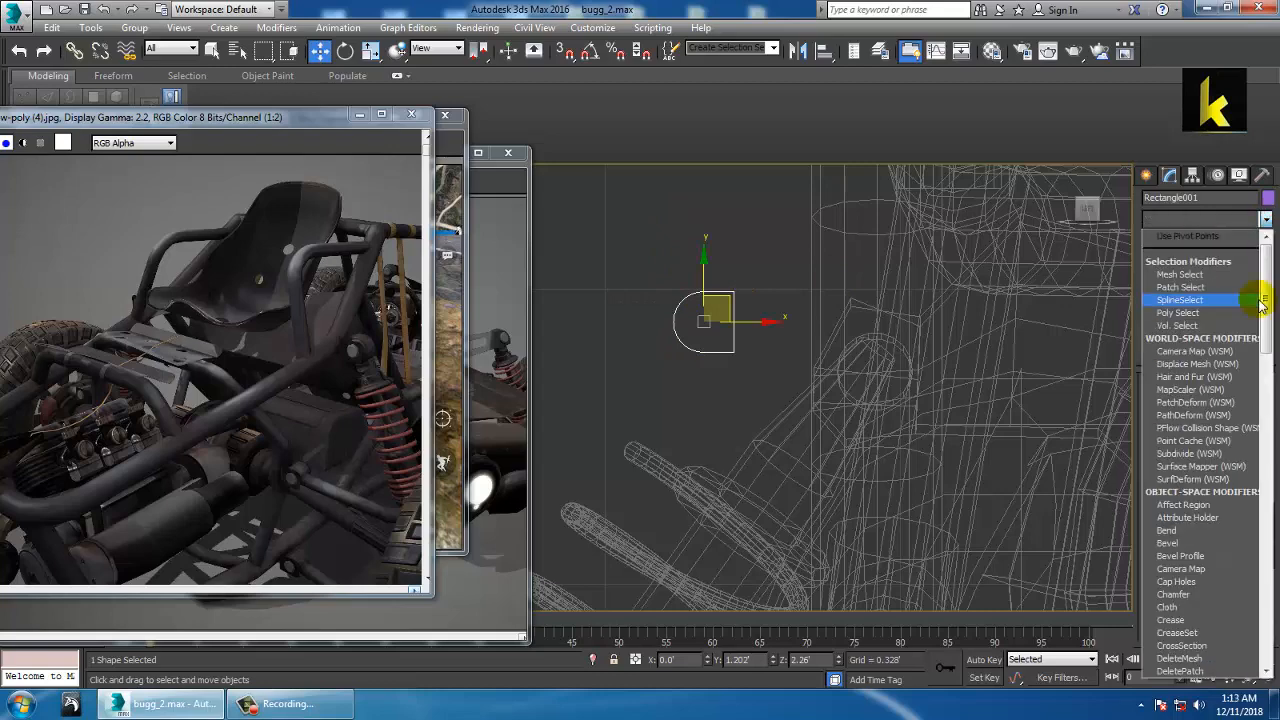
pyautogui.write('ex')
pyautogui.click(1206, 238)
pyautogui.hotkey('alt', 'w')
pyautogui.rightClick(1068, 441)
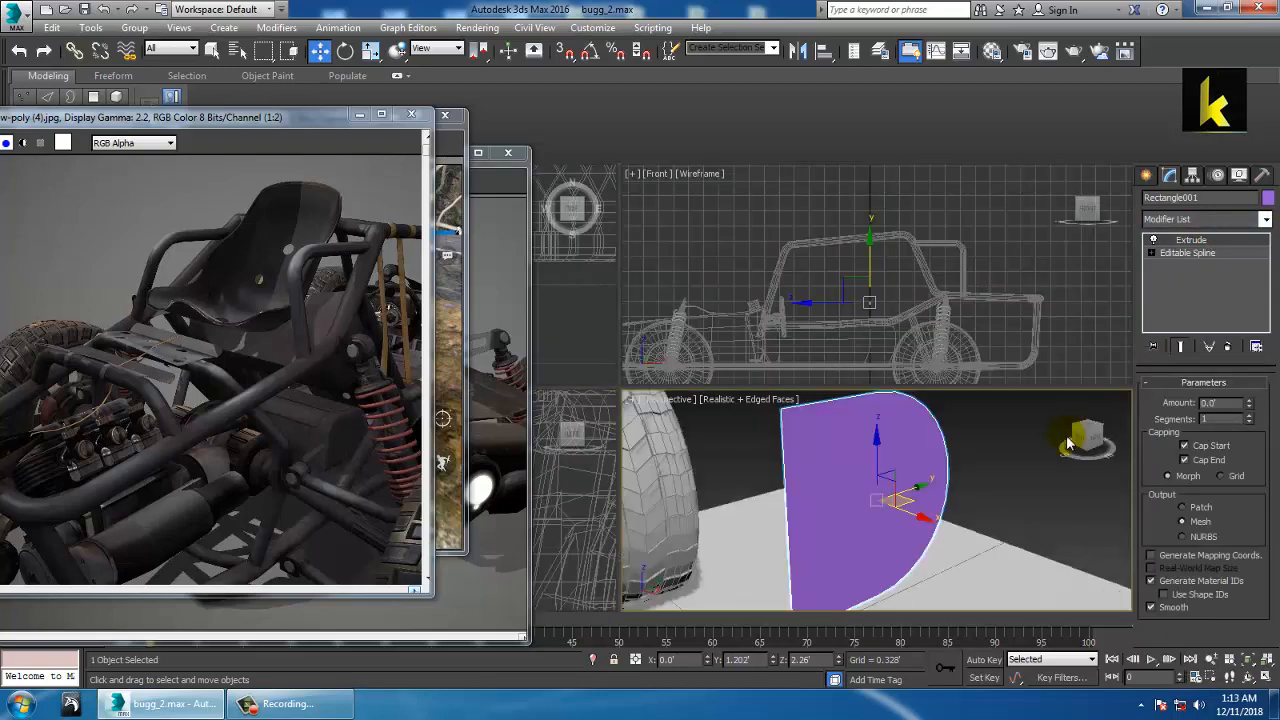
pyautogui.hotkey('alt', 'w')
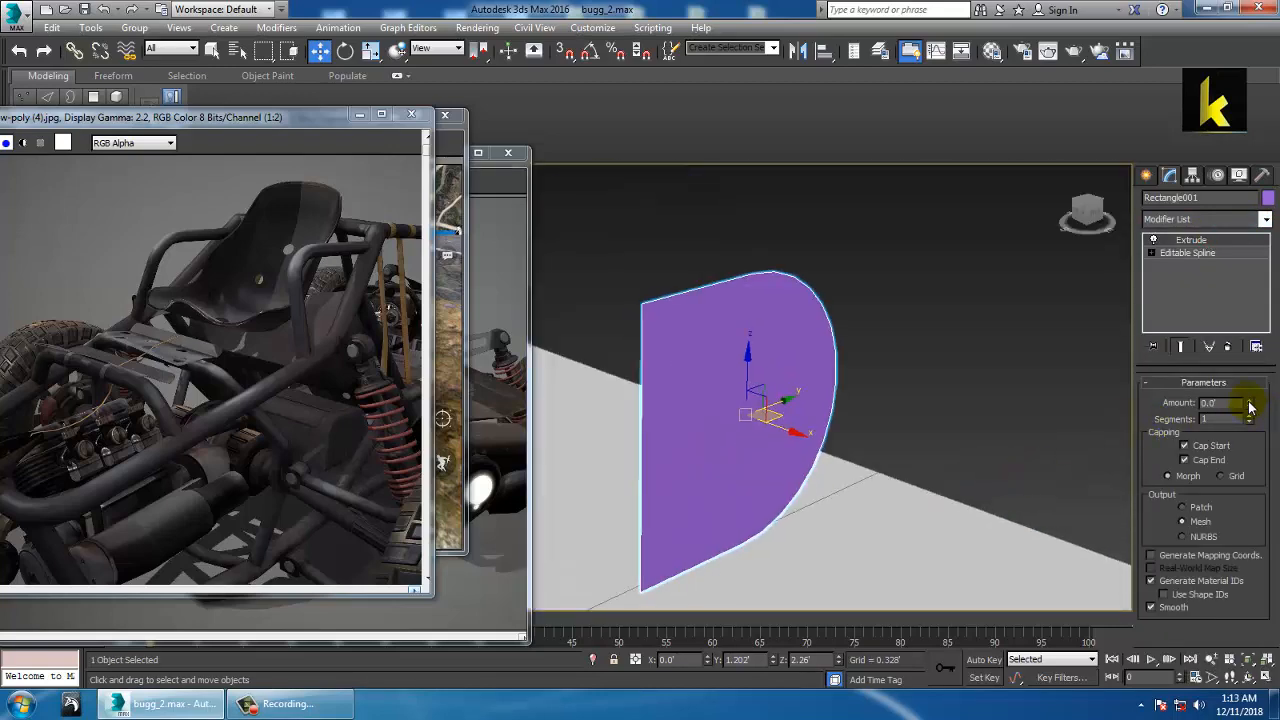
pyautogui.moveTo(1249, 406); pyautogui.dragTo(1252, 414)
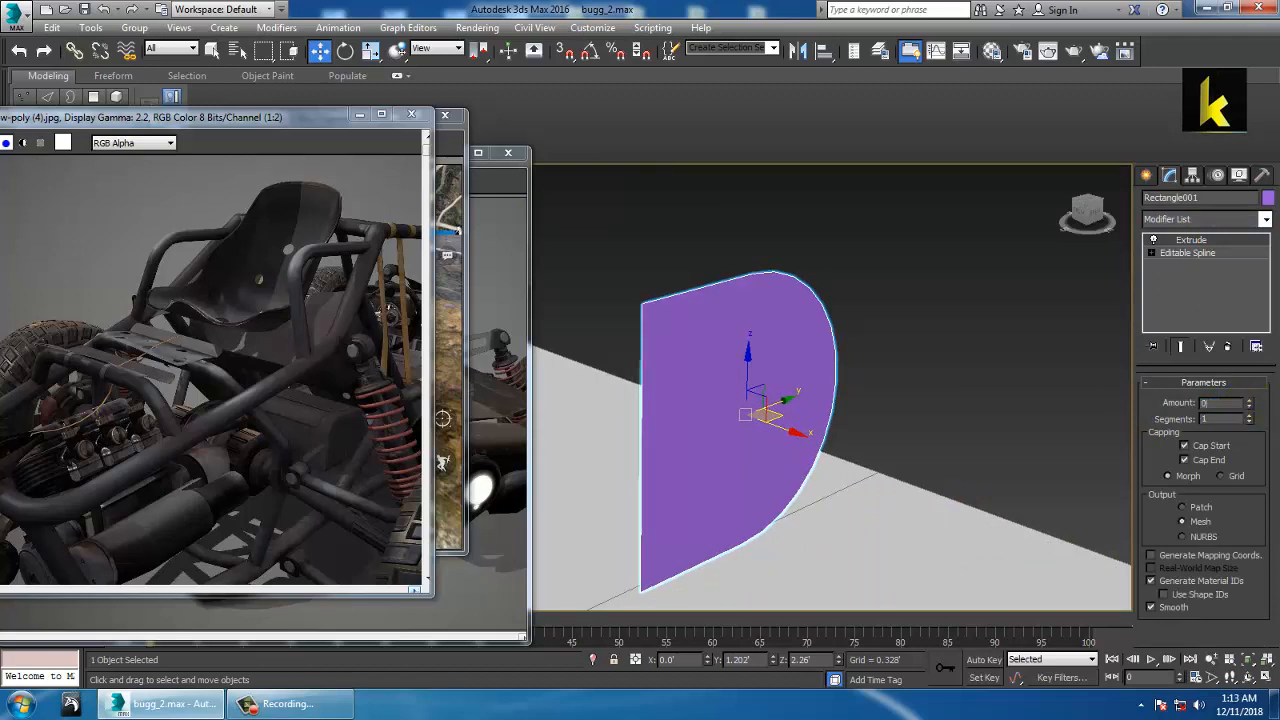
pyautogui.write('0.02')
pyautogui.press('Return')
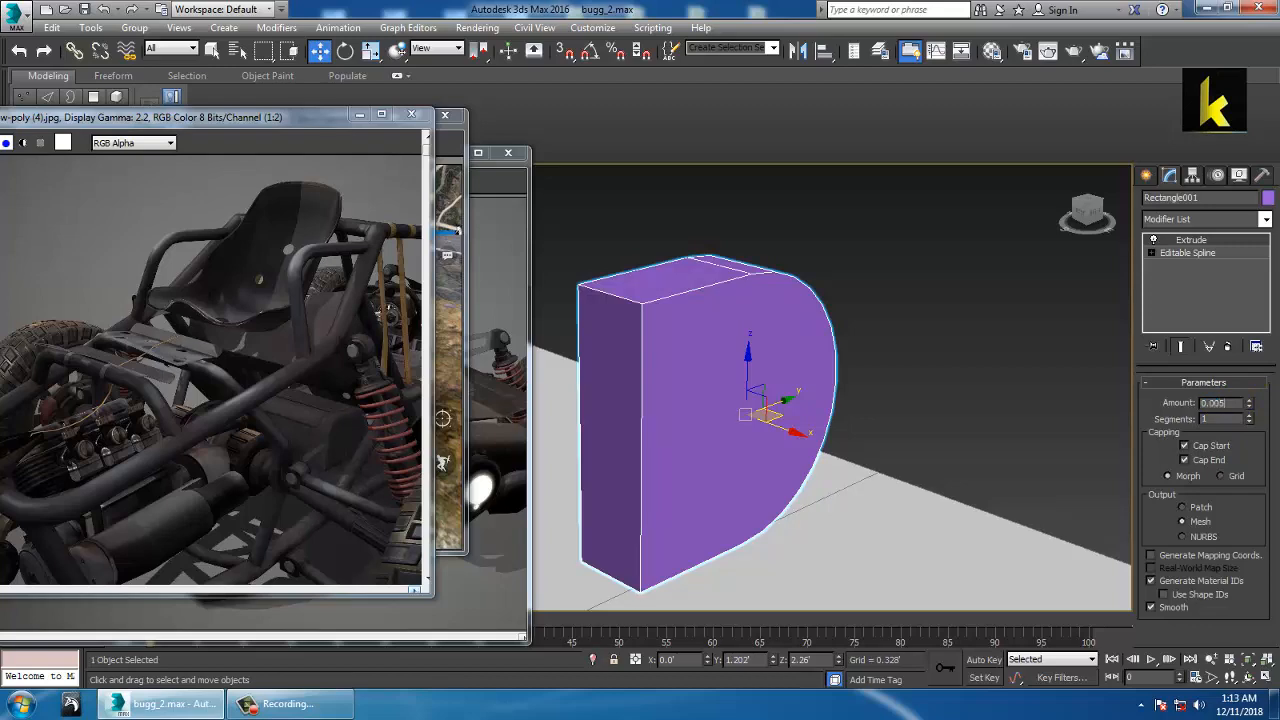
pyautogui.press('Return')
pyautogui.click(945, 266)
# Align the plate to frame tube Line036, pivot to pivot on X, Y and Z, and raise it to Z 2.64'
pyautogui.scroll(-12, 874, 383)
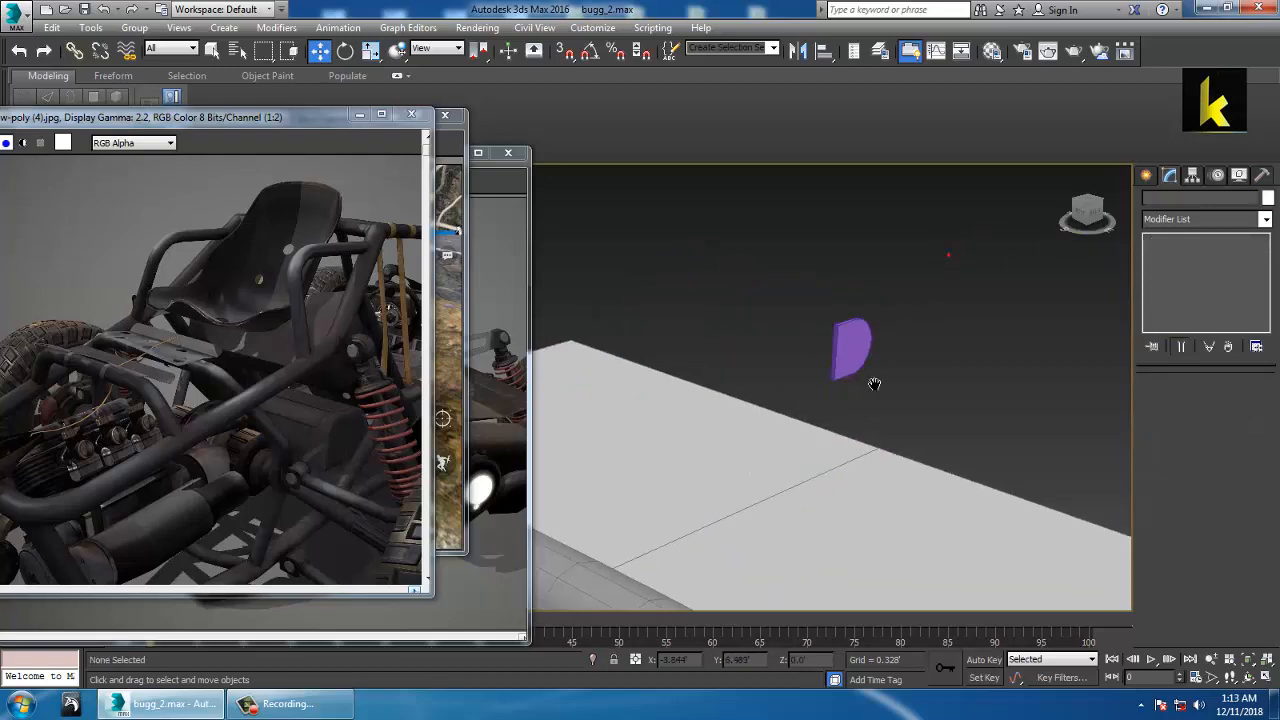
pyautogui.keyDown('alt'); pyautogui.moveTo(931, 412); pyautogui.dragTo(795, 354, button='middle'); pyautogui.keyUp('alt')
pyautogui.click(921, 425)
pyautogui.scroll(-3, 798, 356)
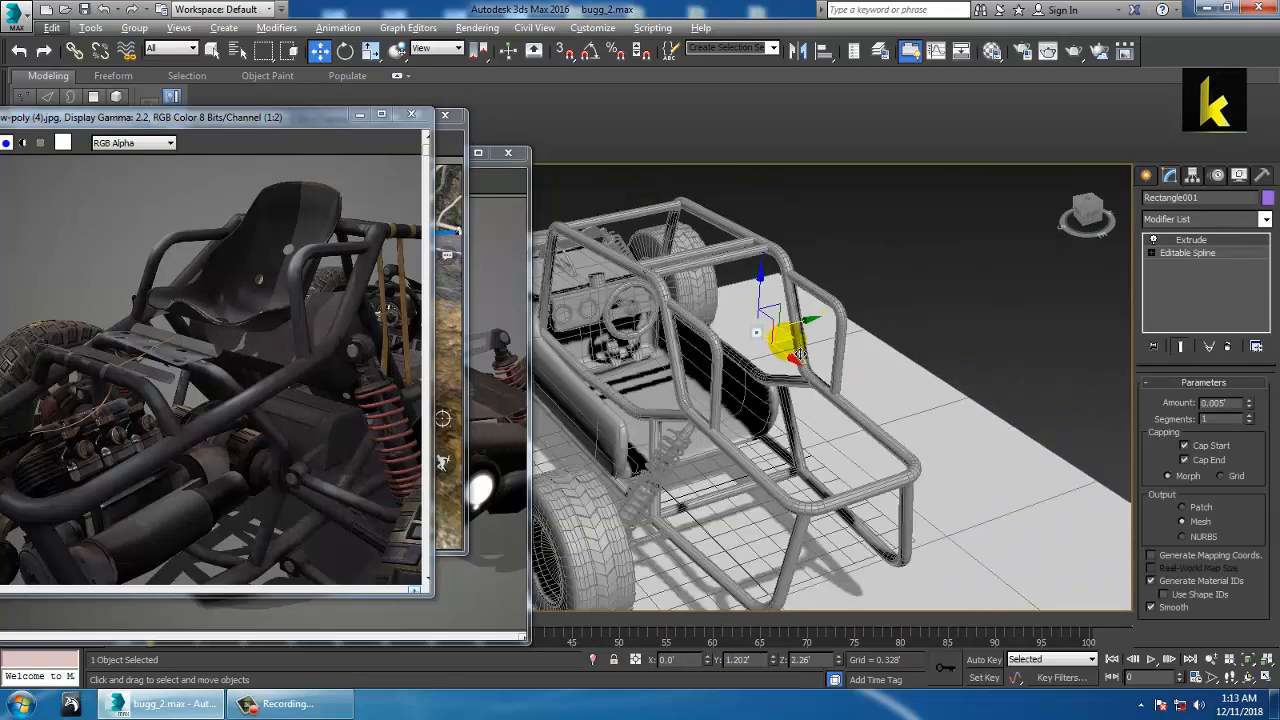
pyautogui.hotkey('alt', 'a')
pyautogui.click(693, 535)
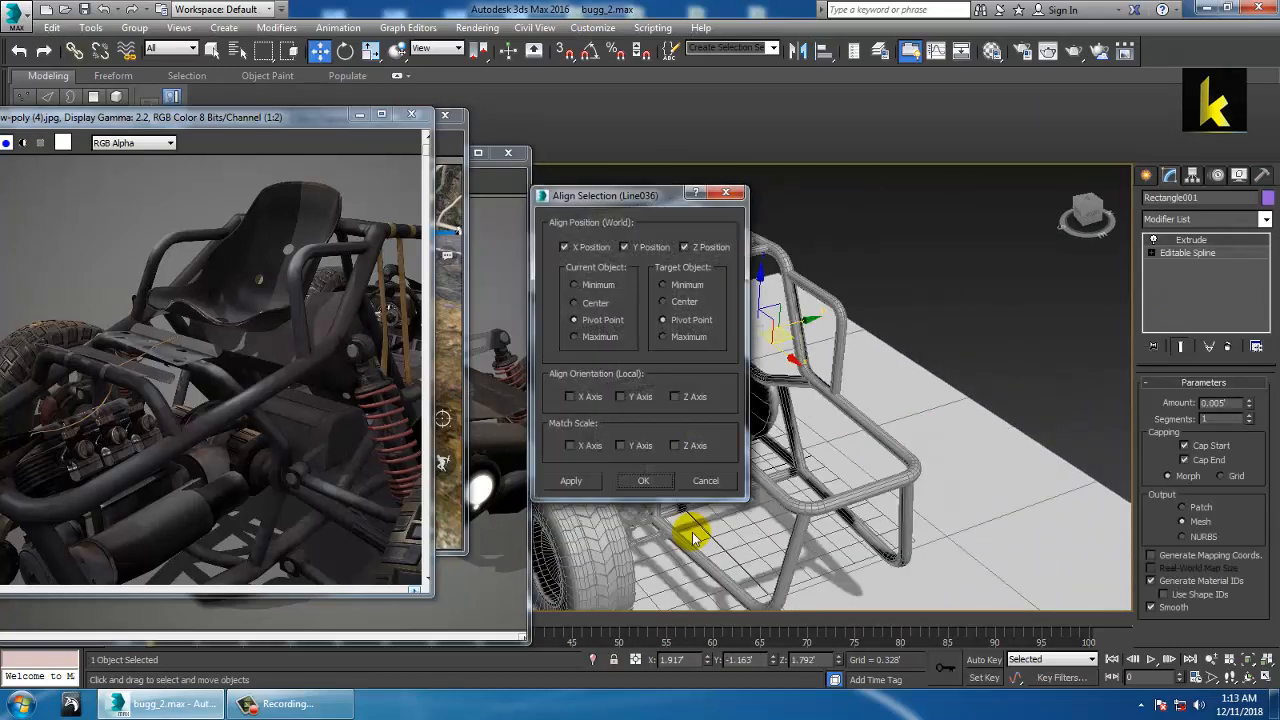
pyautogui.click(644, 482)
pyautogui.moveTo(689, 460); pyautogui.dragTo(691, 400)
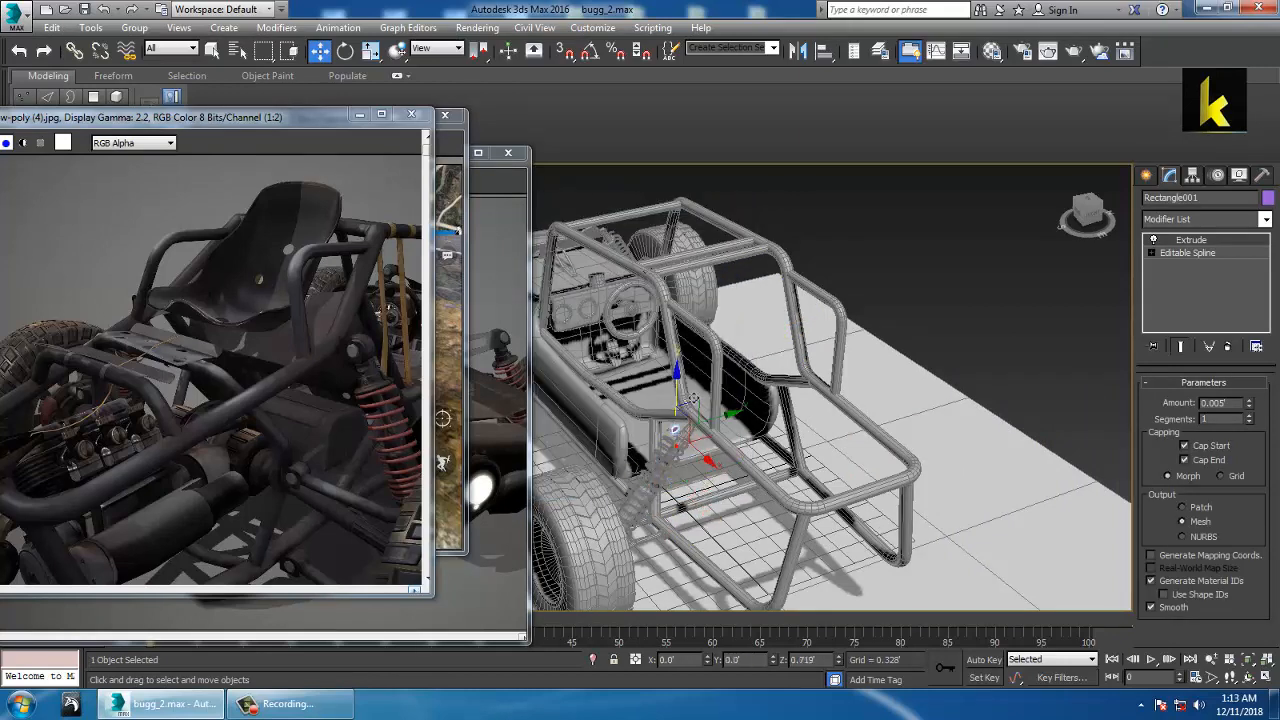
pyautogui.press('z')
pyautogui.scroll(-6, 794, 434)
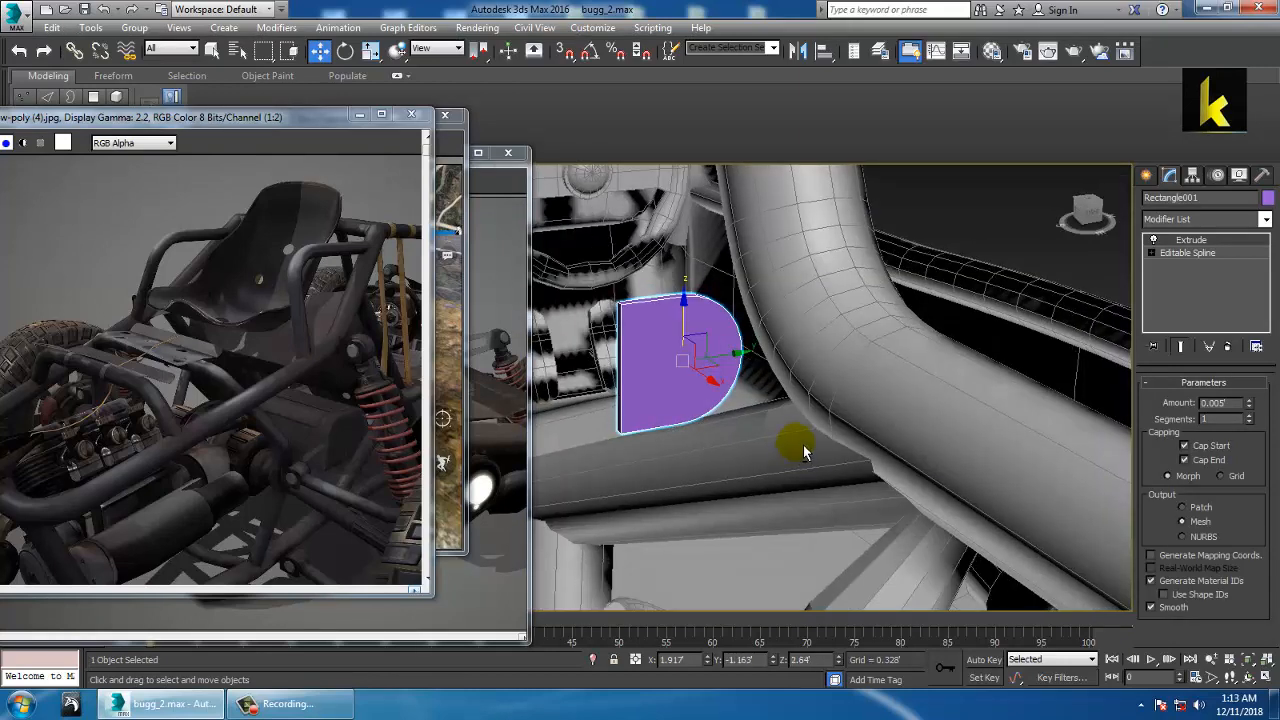
# Turn on angle snap at 90 degrees and rotate the plate about its vertical axis so its rounded end faces the opposite way
pyautogui.click(591, 51)
pyautogui.rightClick(591, 51)
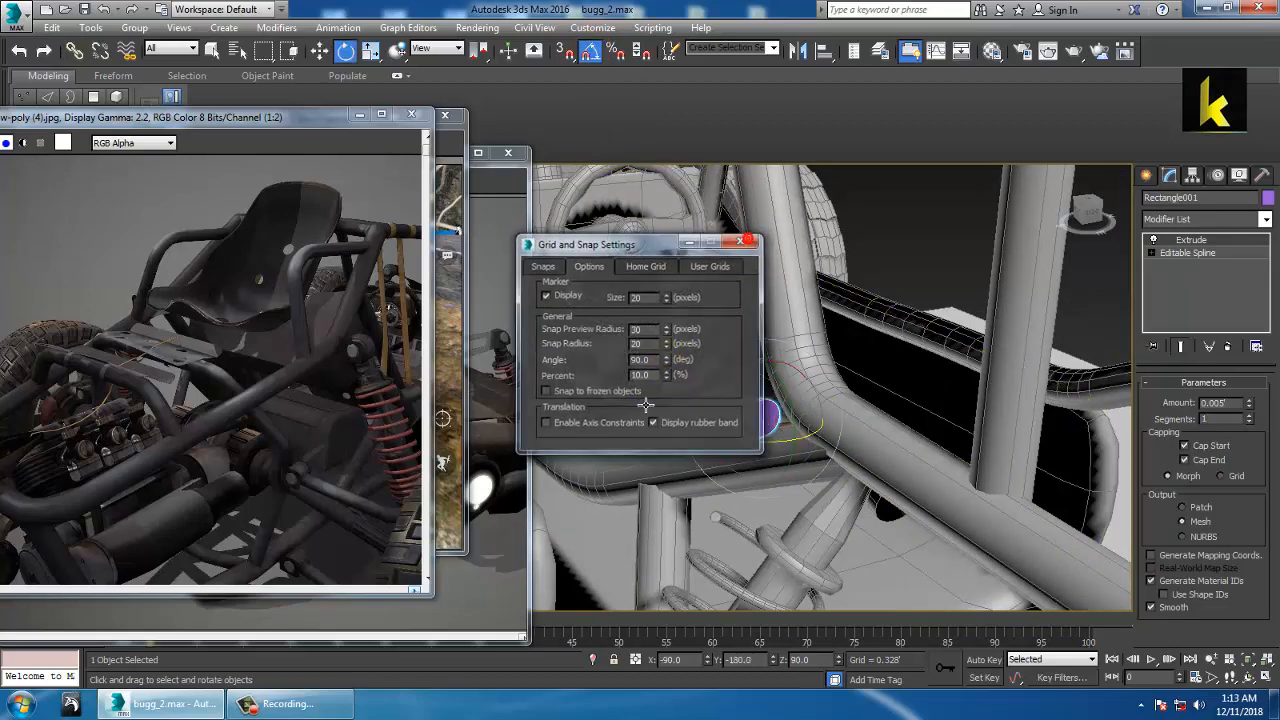
pyautogui.click(741, 242)
pyautogui.press('e')
pyautogui.moveTo(784, 455); pyautogui.dragTo(762, 452)
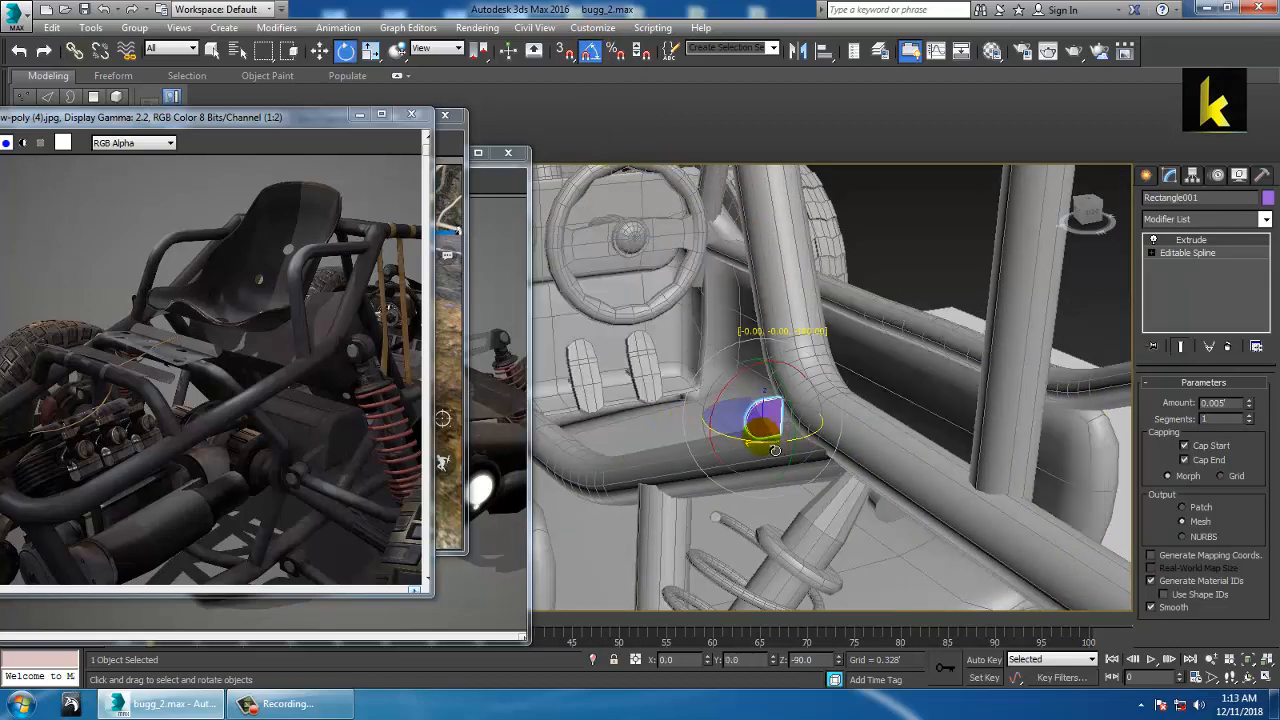
pyautogui.press('r')
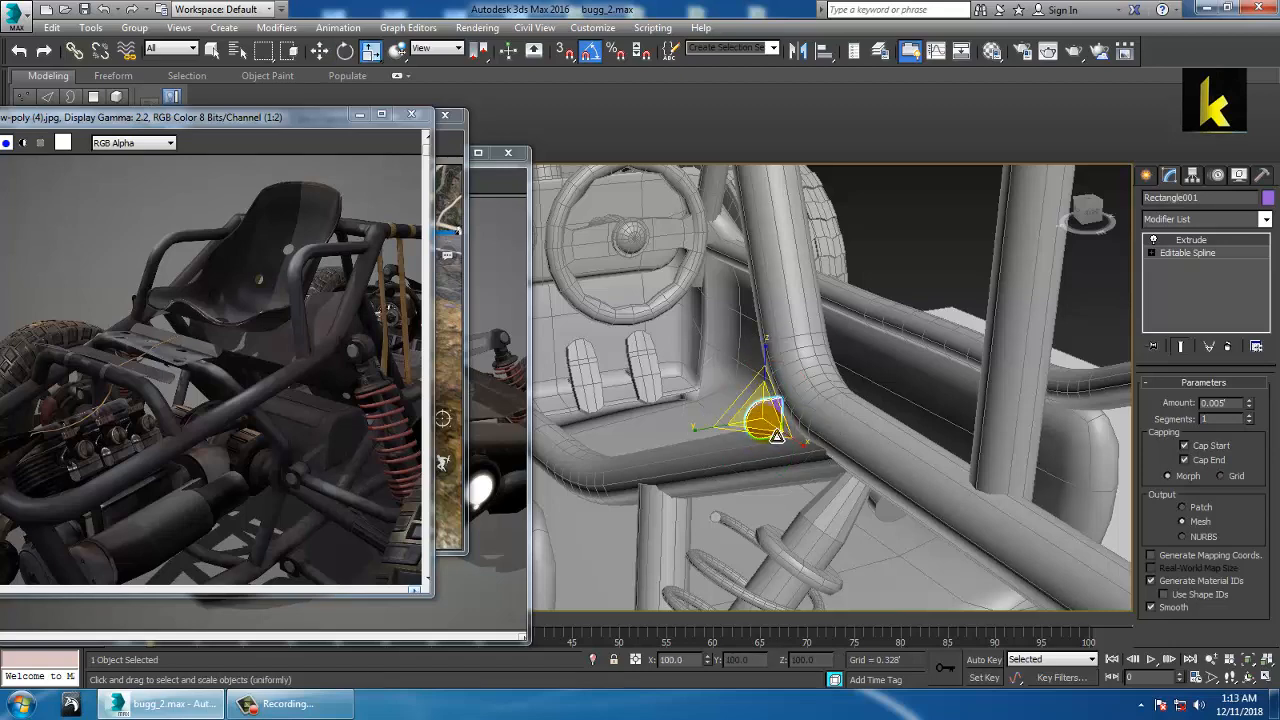
# Move the plate onto the side frame tube near the shock mount, at X 1.748', Y -0.91' and Z 2.414'
pyautogui.press('w')
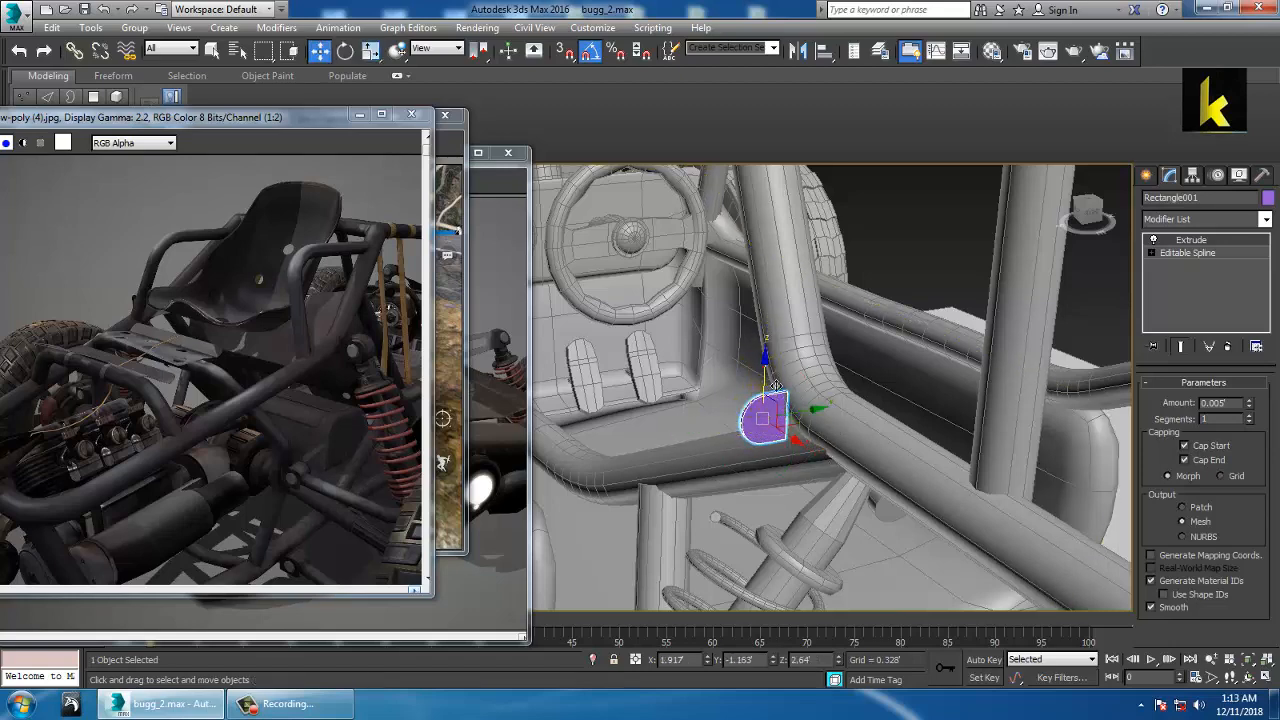
pyautogui.keyDown('alt'); pyautogui.moveTo(742, 404); pyautogui.dragTo(796, 418, button='middle'); pyautogui.keyUp('alt')
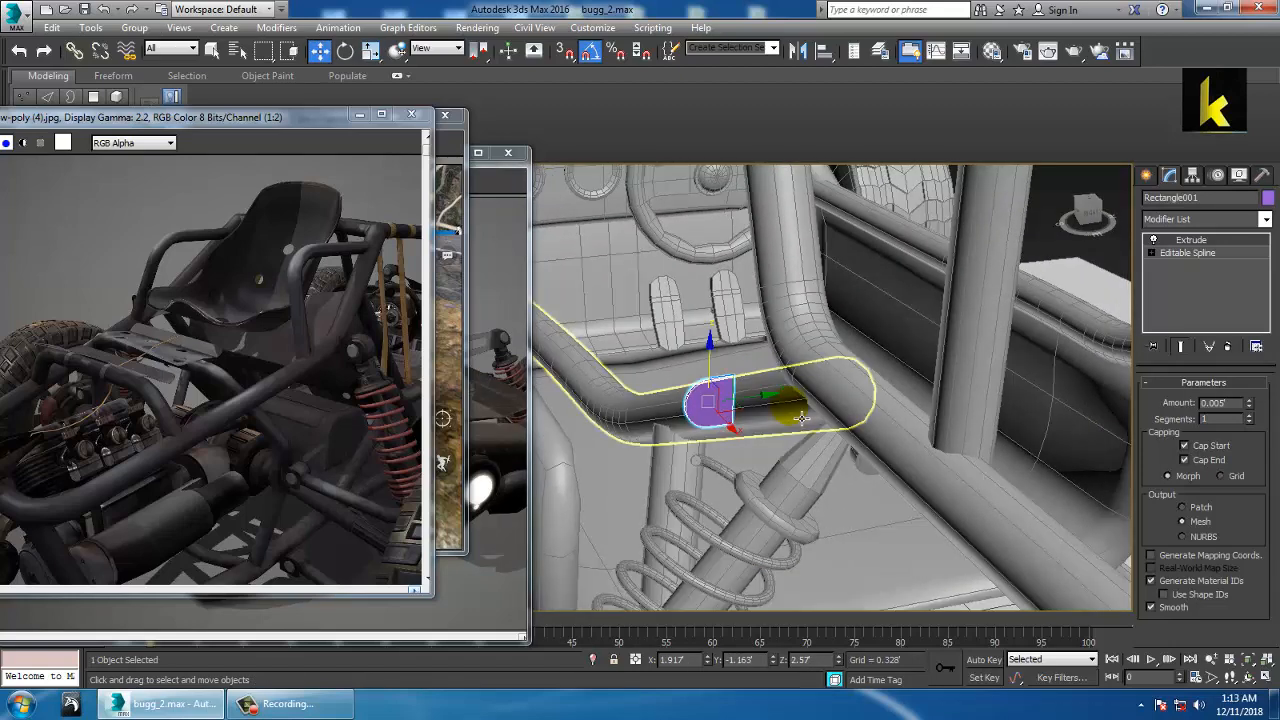
pyautogui.moveTo(757, 394); pyautogui.dragTo(882, 411)
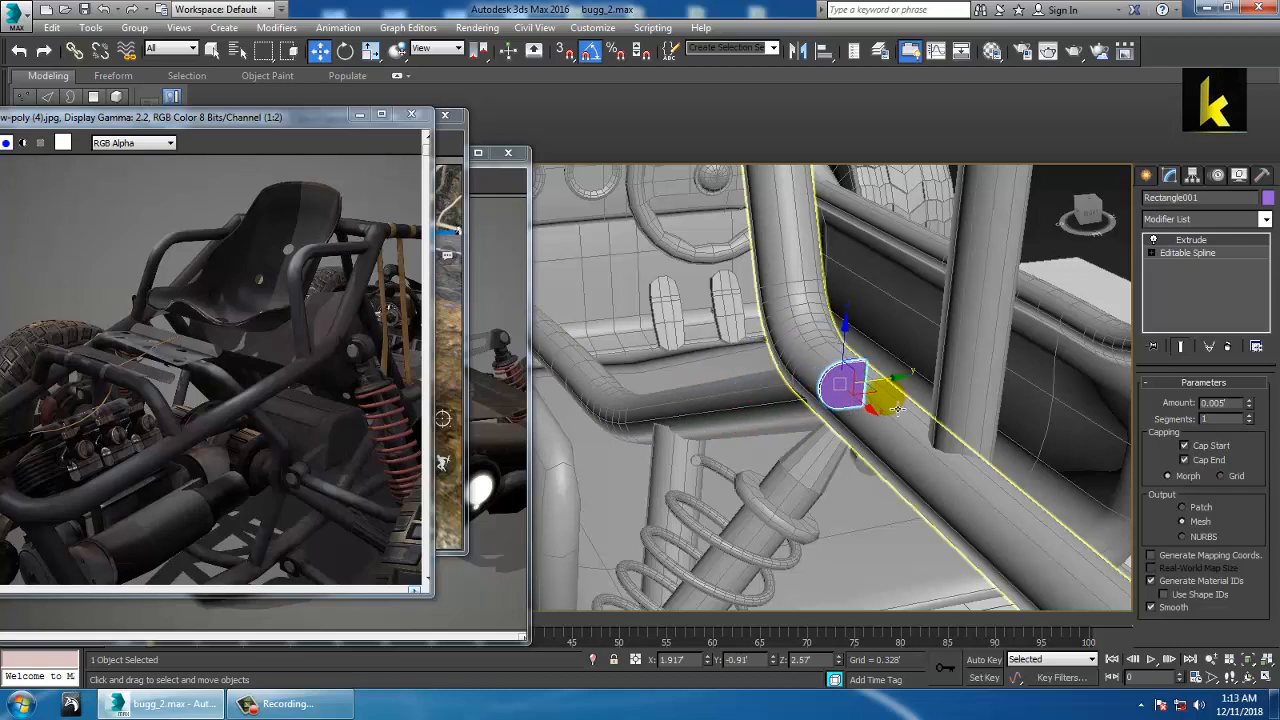
pyautogui.hotkey('alt', 'w')
pyautogui.scroll(-8, 916, 283)
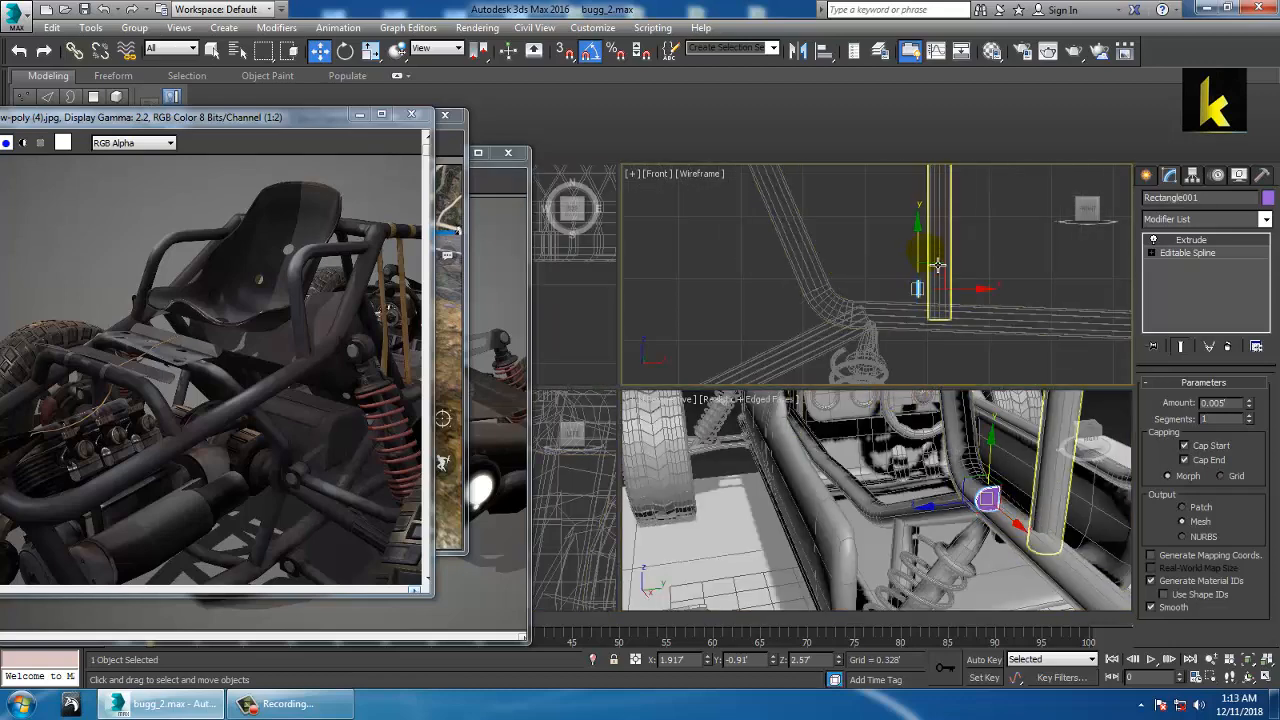
pyautogui.moveTo(920, 245); pyautogui.dragTo(920, 278)
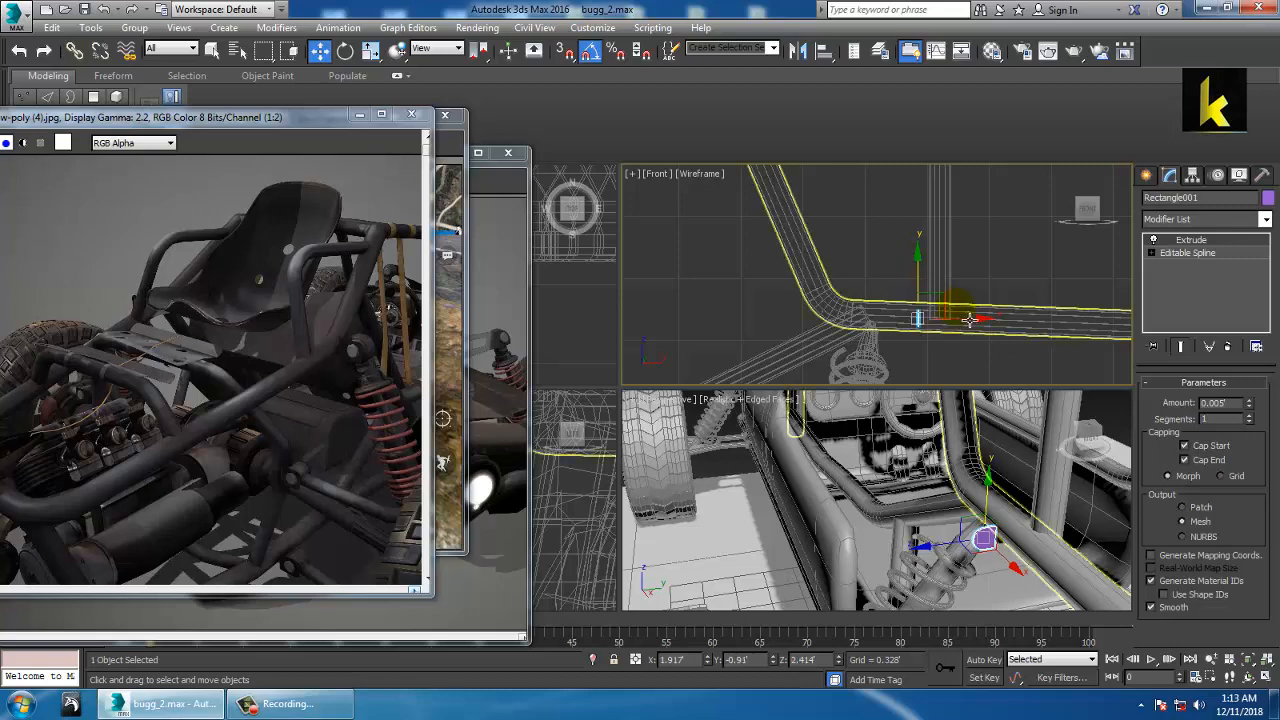
pyautogui.moveTo(972, 330); pyautogui.dragTo(940, 330)
pyautogui.rightClick(954, 471)
pyautogui.hotkey('alt', 'w')
pyautogui.press('z')
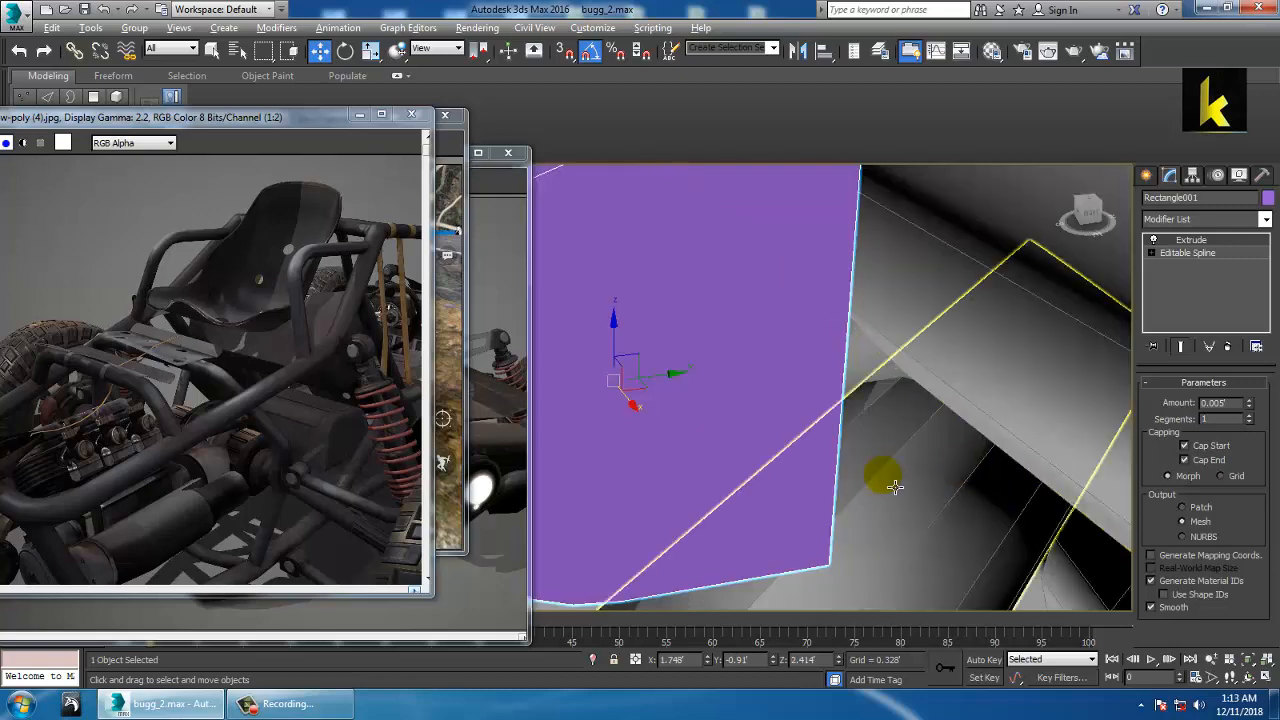
pyautogui.scroll(-7, 890, 465)
pyautogui.keyDown('alt'); pyautogui.moveTo(932, 472); pyautogui.dragTo(872, 416, button='middle'); pyautogui.keyUp('alt')
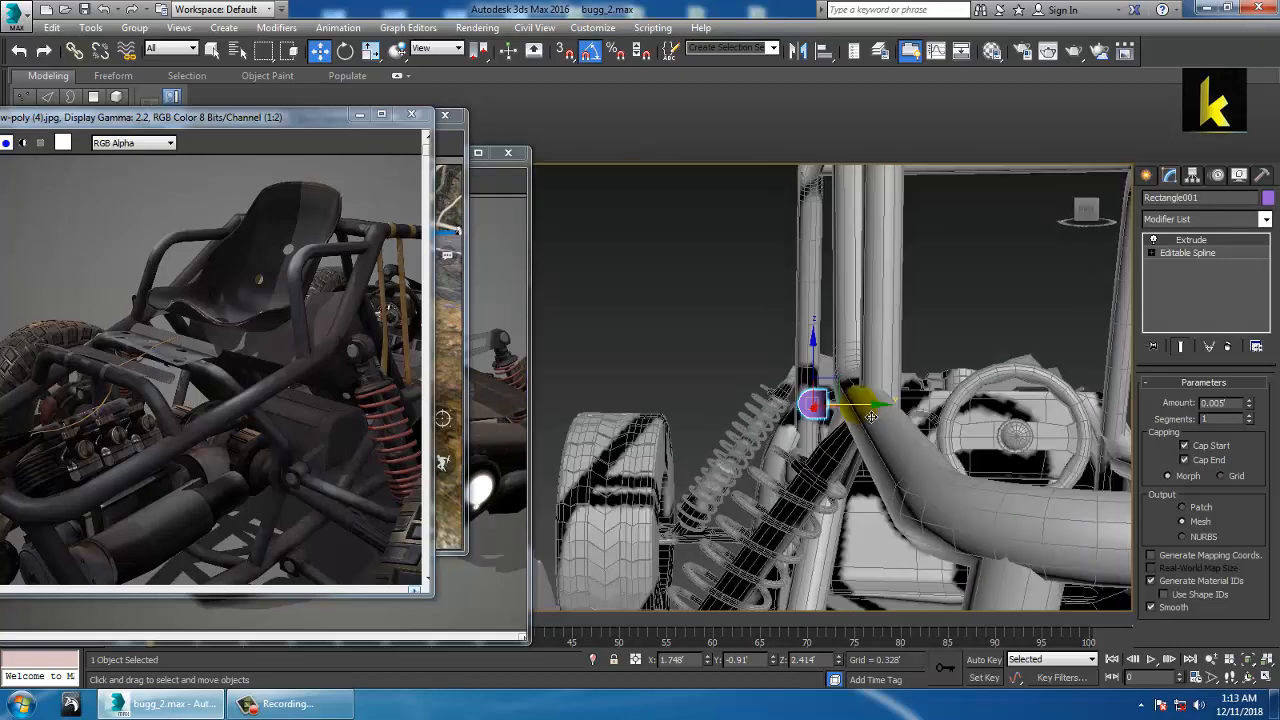
# Slide the plate sideways along Y into the frame tube and scale it up uniformly to about 109%
pyautogui.moveTo(872, 416); pyautogui.dragTo(900, 420)
pyautogui.keyDown('alt'); pyautogui.moveTo(882, 420); pyautogui.dragTo(931, 419, button='middle'); pyautogui.keyUp('alt')
pyautogui.scroll(4, 952, 420)
pyautogui.press('r')
pyautogui.moveTo(605, 369); pyautogui.dragTo(589, 357)
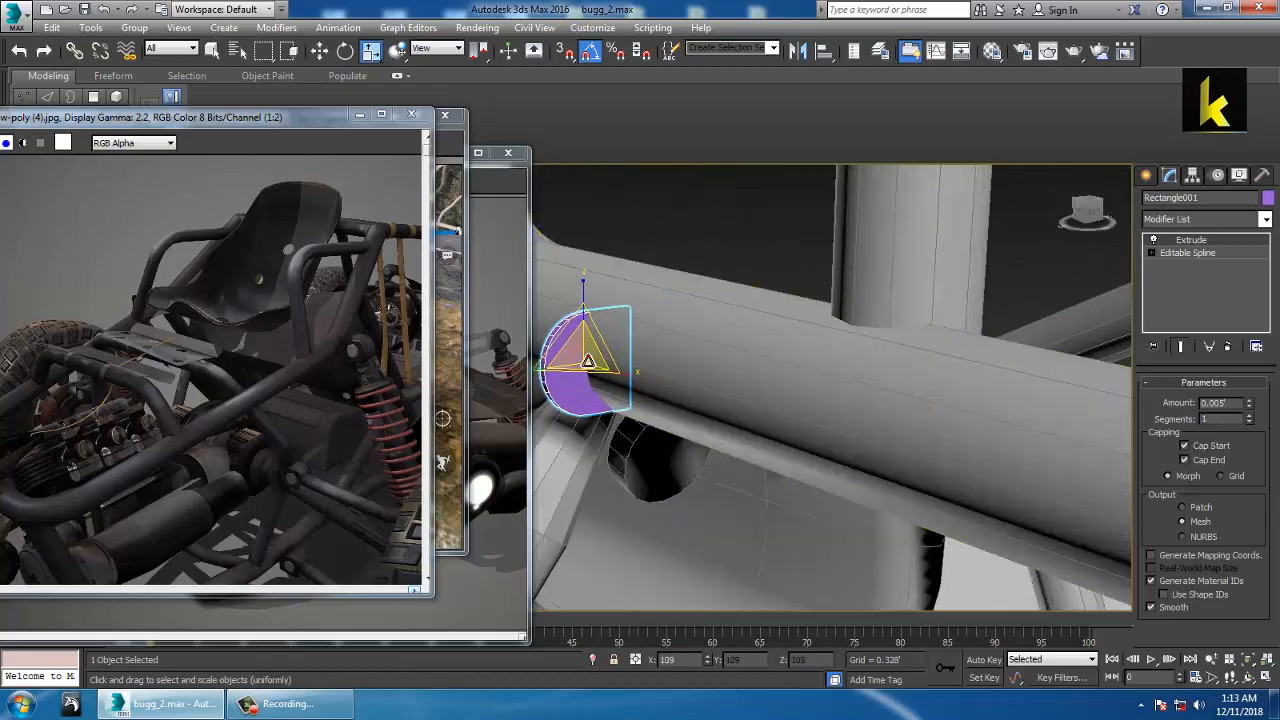
# Select the rear shock absorber together with its coil spring and shift both along X toward the rounded mounting plate
pyautogui.press('w')
pyautogui.scroll(-5, 600, 355)
pyautogui.keyDown('alt'); pyautogui.moveTo(611, 349); pyautogui.dragTo(784, 386, button='middle'); pyautogui.keyUp('alt')
pyautogui.scroll(5, 645, 370)
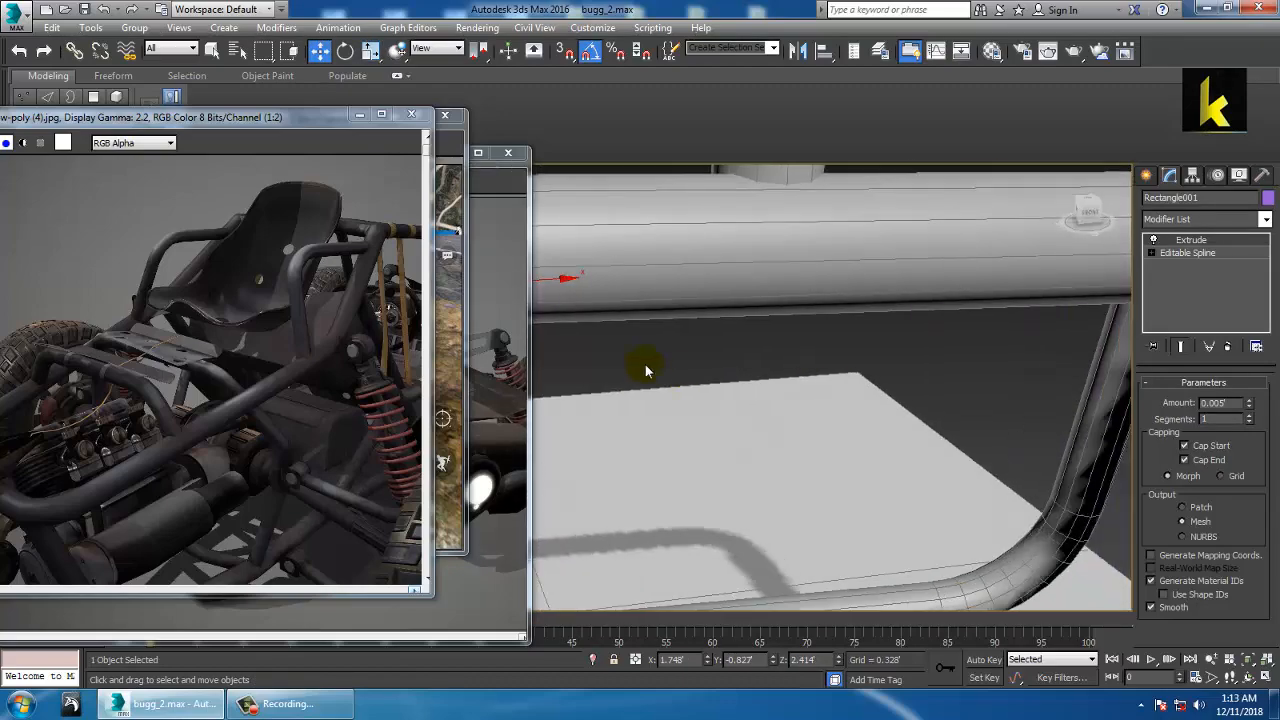
pyautogui.scroll(-5, 860, 350)
pyautogui.moveTo(703, 375); pyautogui.dragTo(822, 374, button='middle')
pyautogui.scroll(6, 895, 357)
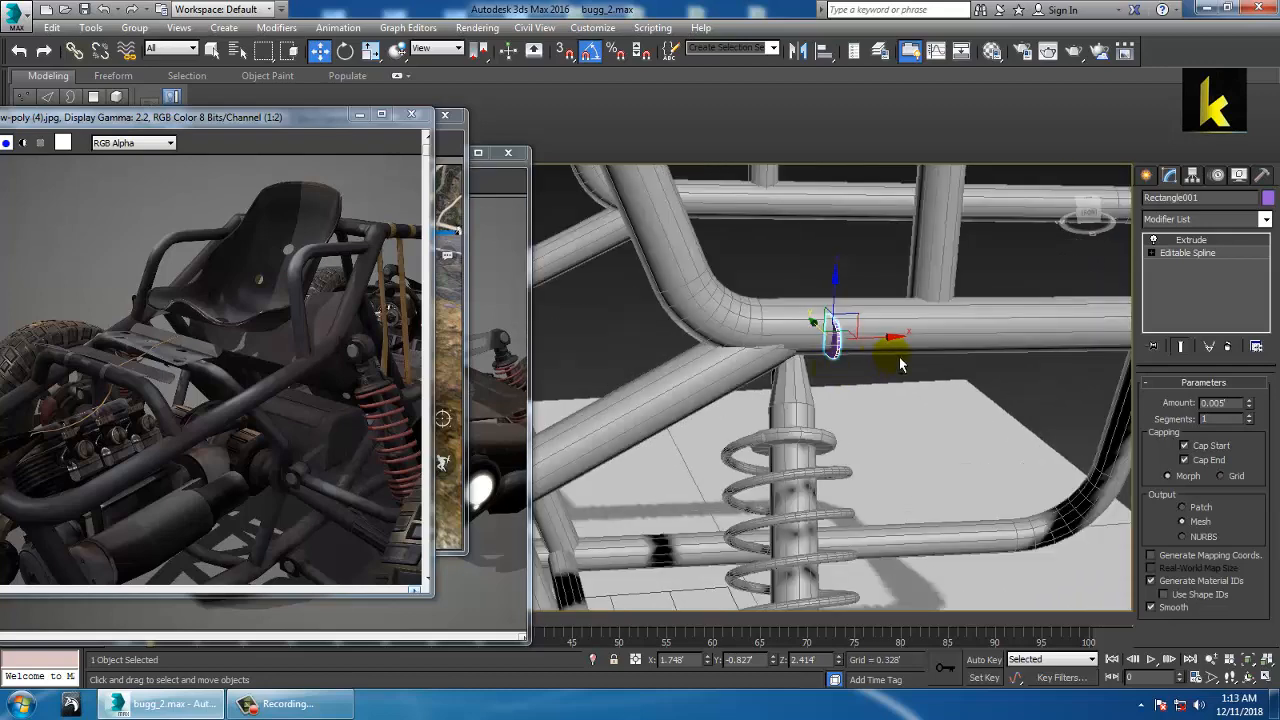
pyautogui.click(671, 423)
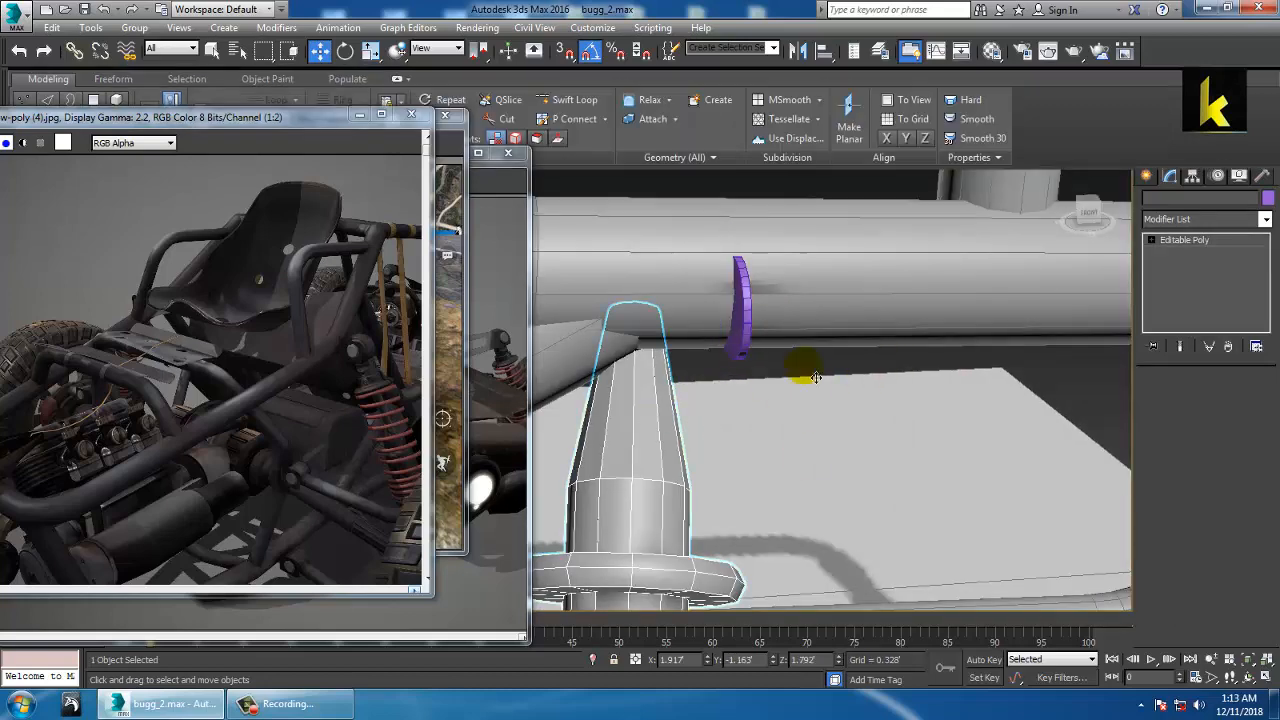
pyautogui.scroll(-5, 814, 385)
pyautogui.keyDown('alt'); pyautogui.moveTo(786, 420); pyautogui.dragTo(700, 430, button='middle'); pyautogui.keyUp('alt')
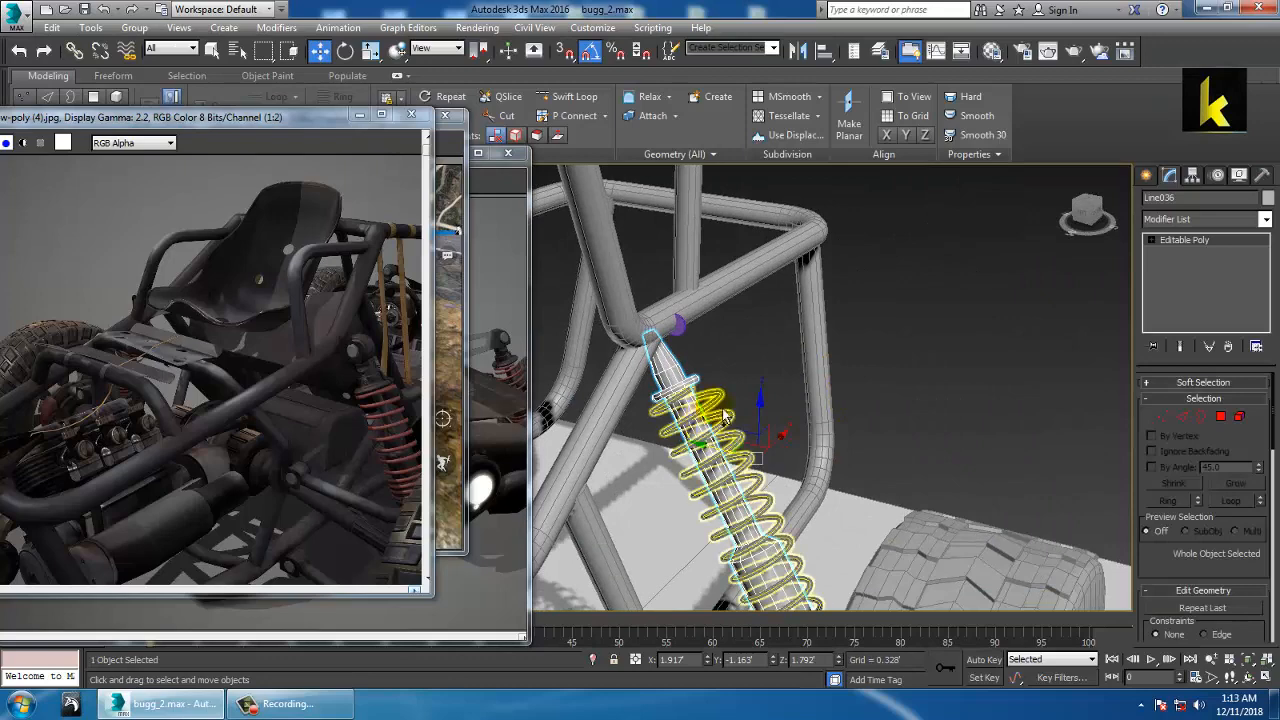
pyautogui.keyDown('ctrl'); pyautogui.click(728, 414); pyautogui.keyUp('ctrl')
pyautogui.press('e')
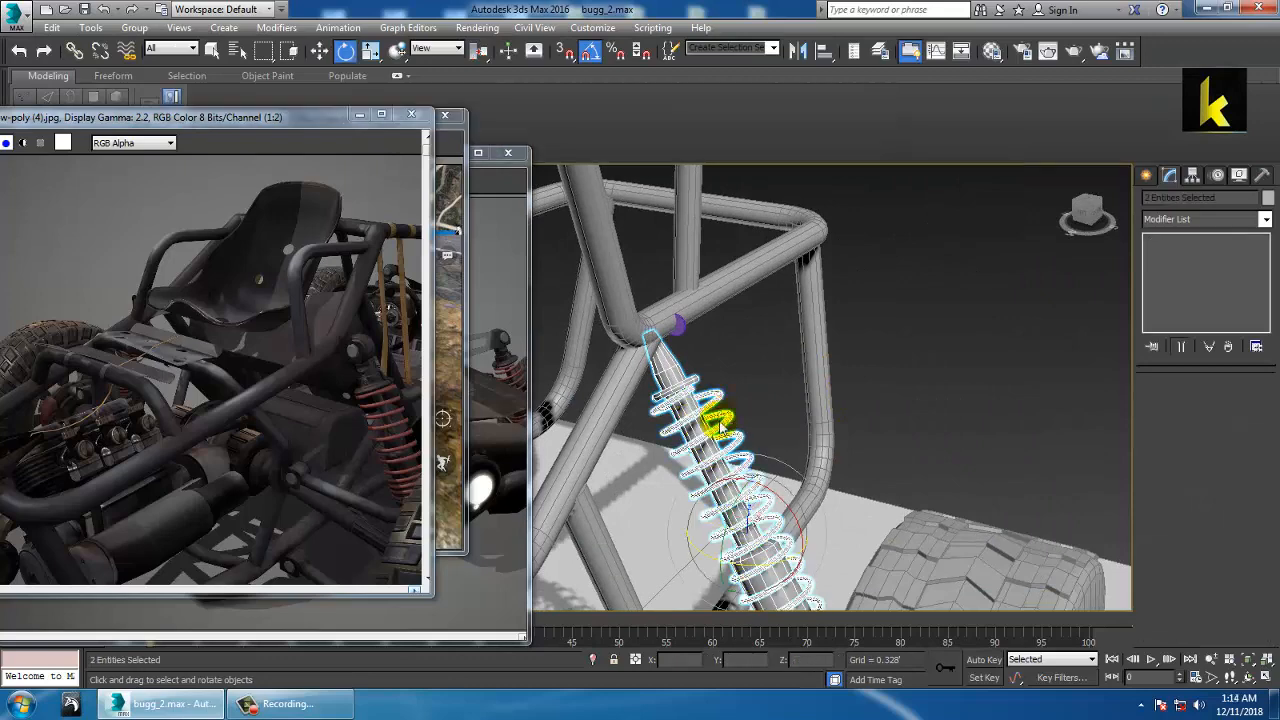
pyautogui.moveTo(788, 508)
pyautogui.mouseDown()
pyautogui.moveTo(784, 496)
pyautogui.moveTo(798, 512)
pyautogui.mouseUp()
pyautogui.hotkey('ctrl', 'z')
pyautogui.press('w')
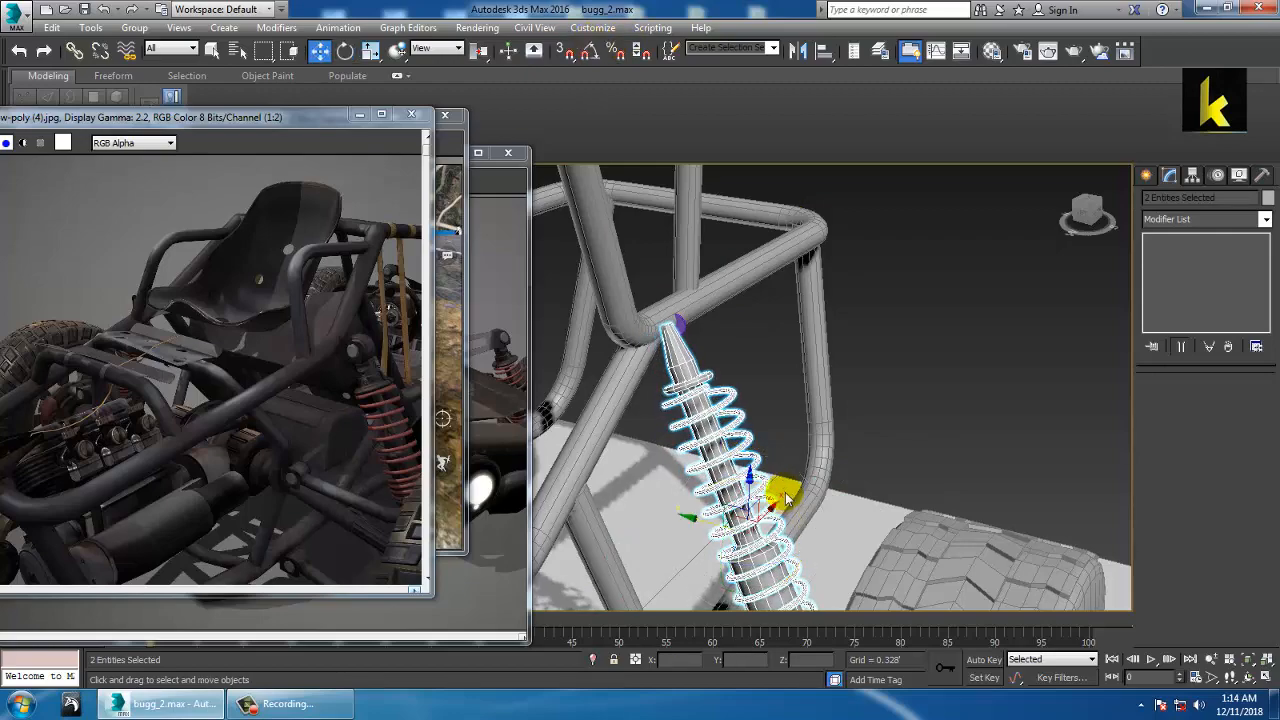
# Pull the rounded plate out of the frame tube along Y and slide it along X against the shock's upper end
pyautogui.scroll(-4, 785, 500)
pyautogui.keyDown('alt'); pyautogui.moveTo(785, 500); pyautogui.dragTo(698, 461, button='middle'); pyautogui.keyUp('alt')
pyautogui.moveTo(791, 476); pyautogui.dragTo(677, 421, button='middle')
pyautogui.scroll(3, 772, 424)
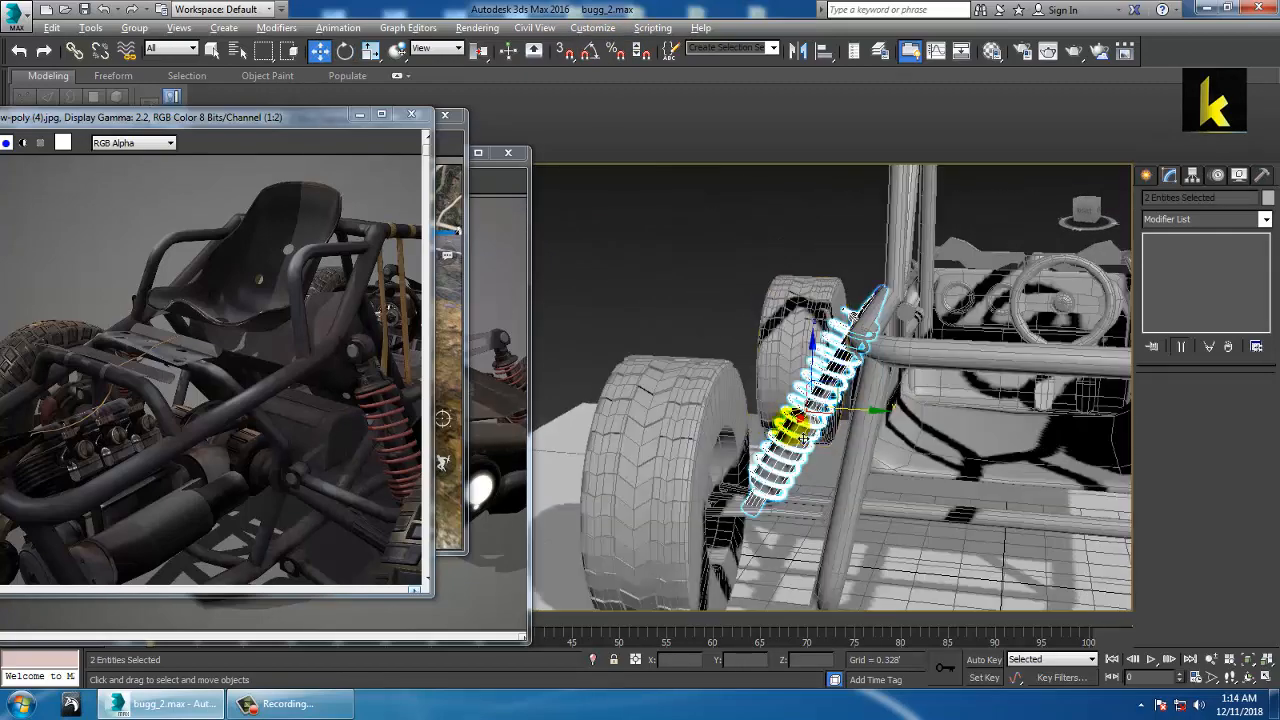
pyautogui.keyDown('alt'); pyautogui.moveTo(786, 423); pyautogui.dragTo(842, 500, button='middle'); pyautogui.keyUp('alt')
pyautogui.scroll(3, 800, 466)
pyautogui.scroll(2, 820, 378)
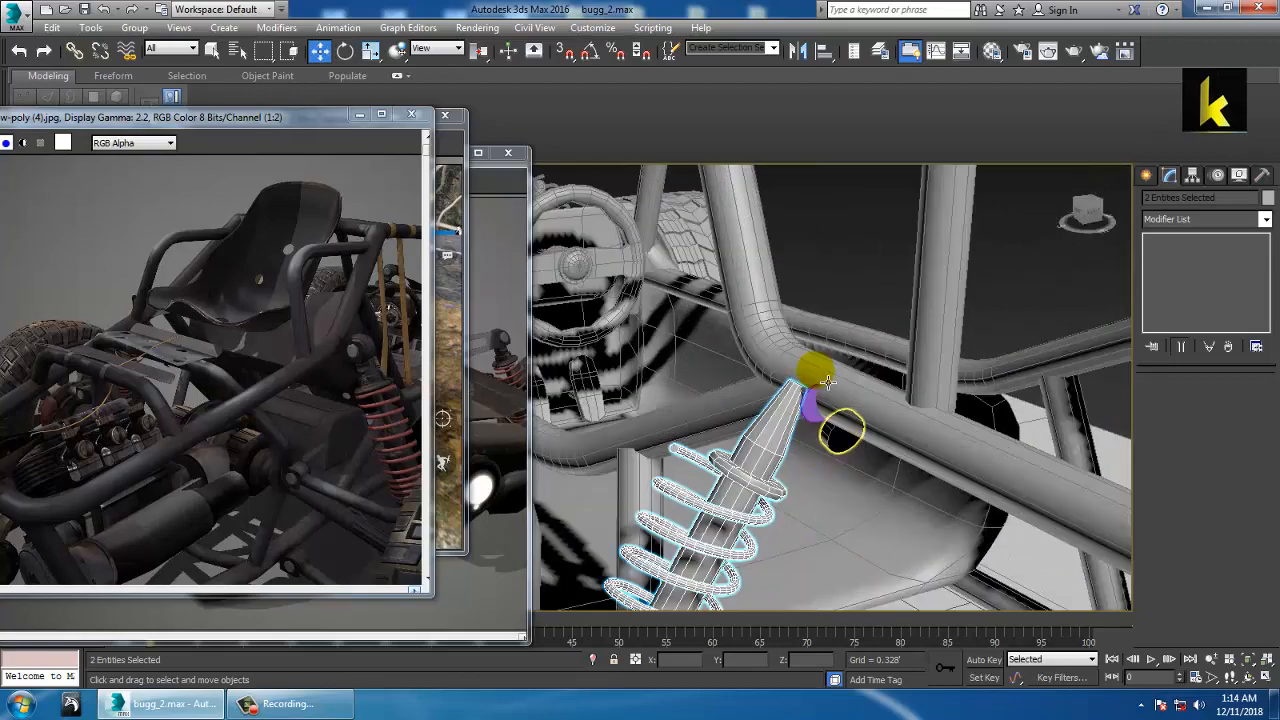
pyautogui.keyDown('alt'); pyautogui.moveTo(817, 374); pyautogui.dragTo(808, 408, button='middle'); pyautogui.keyUp('alt')
pyautogui.scroll(2, 810, 400)
pyautogui.click(814, 388)
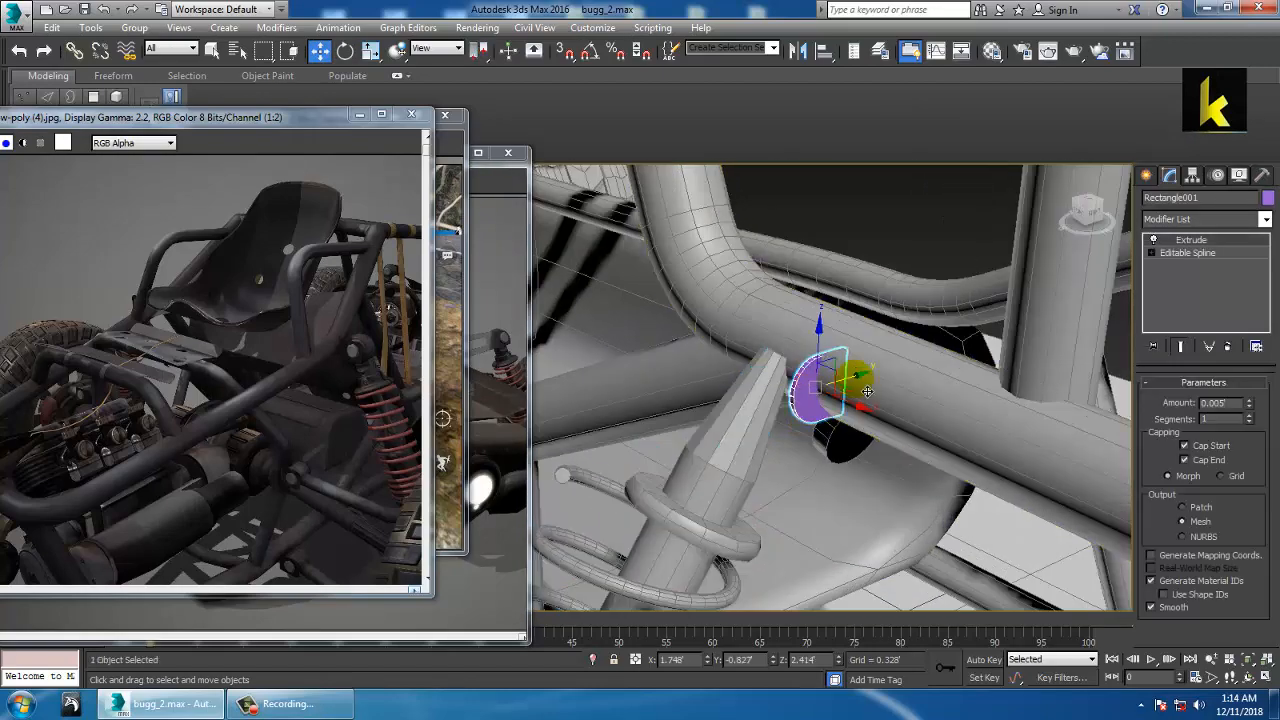
pyautogui.moveTo(828, 390)
pyautogui.mouseDown()
pyautogui.moveTo(795, 400)
pyautogui.moveTo(845, 387)
pyautogui.mouseUp()
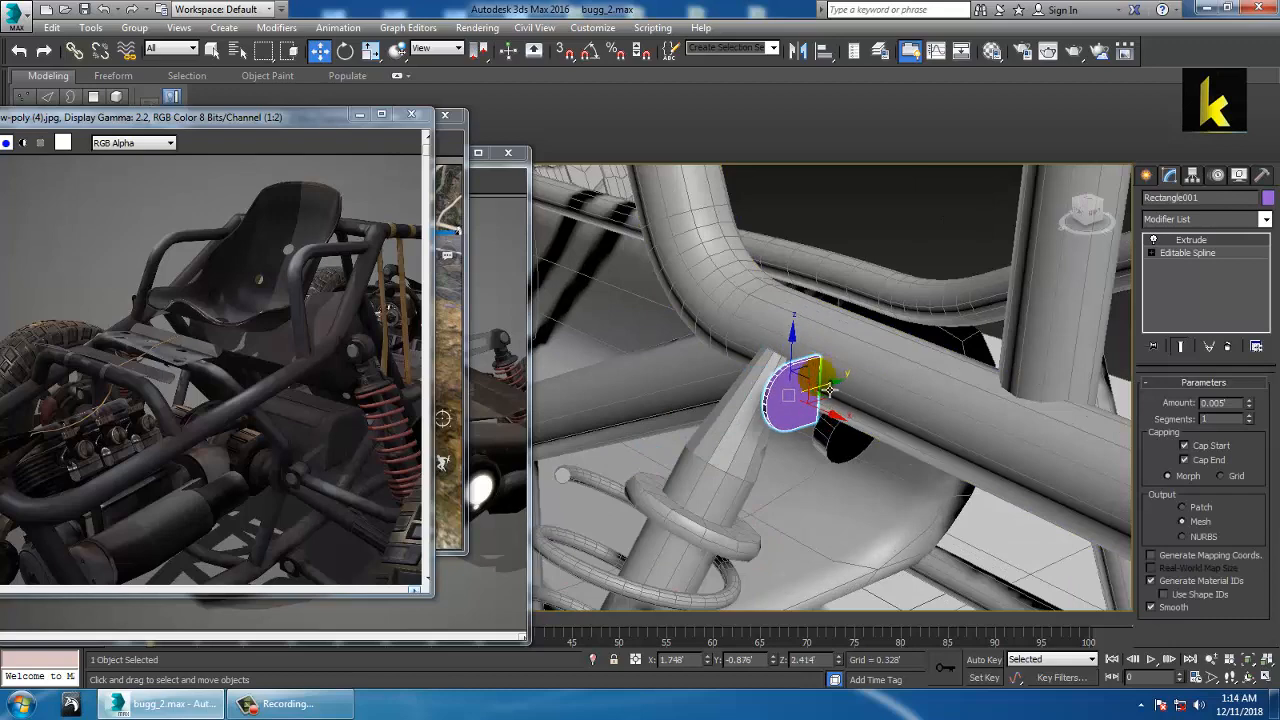
pyautogui.keyDown('alt'); pyautogui.moveTo(828, 390); pyautogui.dragTo(842, 415, button='middle'); pyautogui.keyUp('alt')
pyautogui.moveTo(859, 411); pyautogui.dragTo(826, 399)
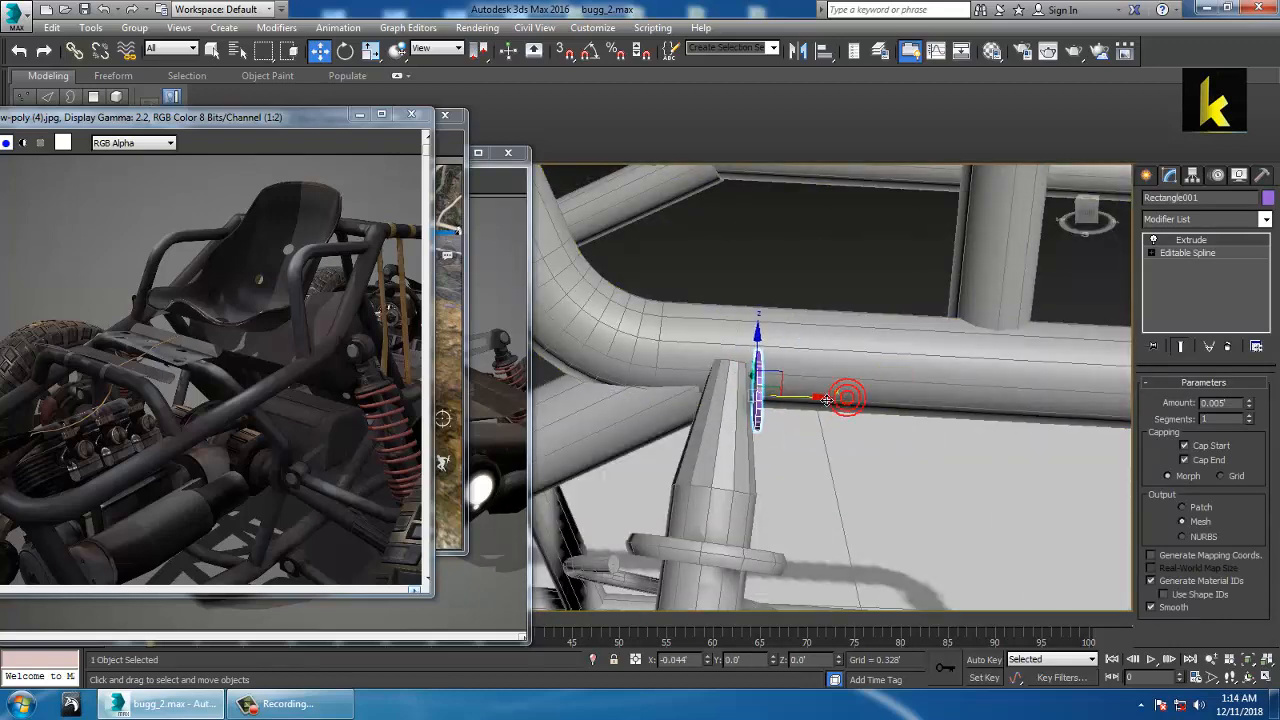
# Make one independent copy of the plate on the opposite side of the shock's upper end, at X 1.629'
pyautogui.keyDown('alt'); pyautogui.moveTo(827, 398); pyautogui.dragTo(722, 397, button='middle'); pyautogui.keyUp('alt')
pyautogui.keyDown('alt'); pyautogui.moveTo(828, 405); pyautogui.dragTo(956, 398, button='middle'); pyautogui.keyUp('alt')
pyautogui.moveTo(826, 410)
pyautogui.keyDown('shift'); pyautogui.mouseDown()
pyautogui.moveTo(780, 395)
pyautogui.moveTo(795, 405)
pyautogui.moveTo(719, 429)
pyautogui.mouseUp(); pyautogui.keyUp('shift')
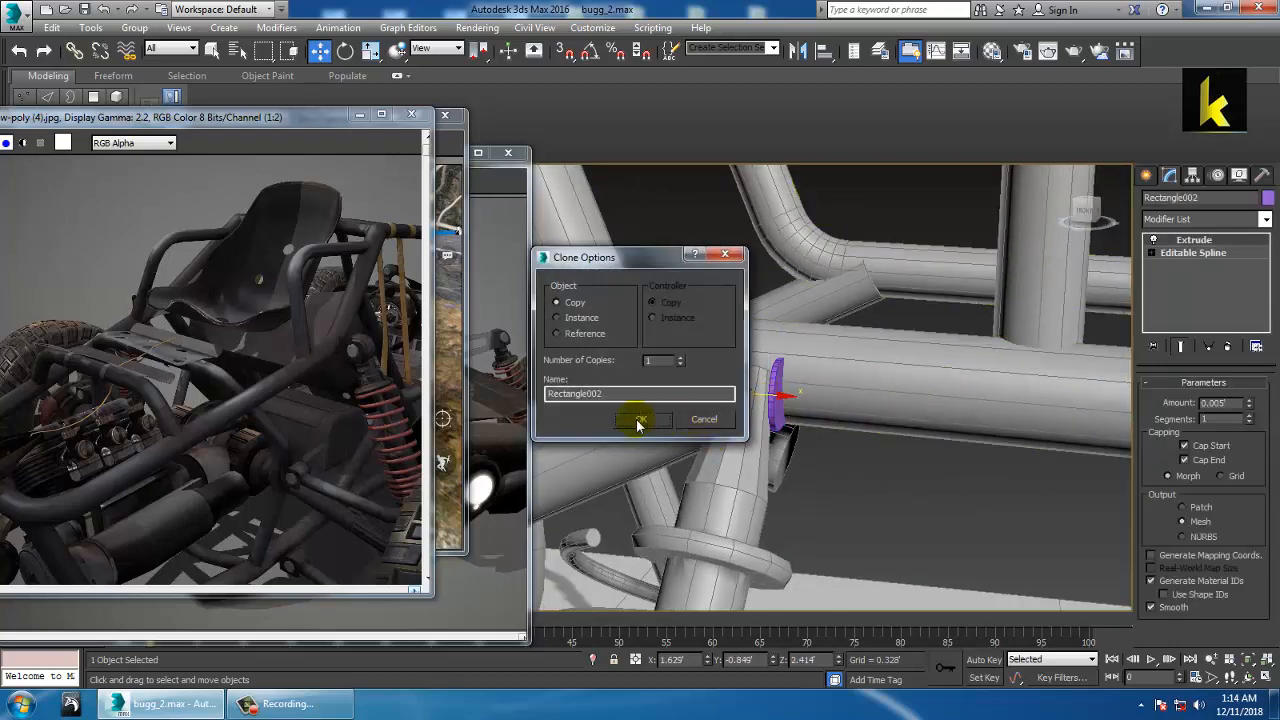
pyautogui.click(640, 416)
# Create a cylinder with AutoGrid on the plate's face, radius about 0.015' and height about 0.102', and position it through both plates as a pin
pyautogui.scroll(-5, 777, 406)
pyautogui.moveTo(777, 406)
pyautogui.keyDown('alt'); pyautogui.mouseDown(button='middle')
pyautogui.moveTo(689, 397)
pyautogui.moveTo(669, 429)
pyautogui.moveTo(870, 377)
pyautogui.mouseUp(button='middle'); pyautogui.keyUp('alt')
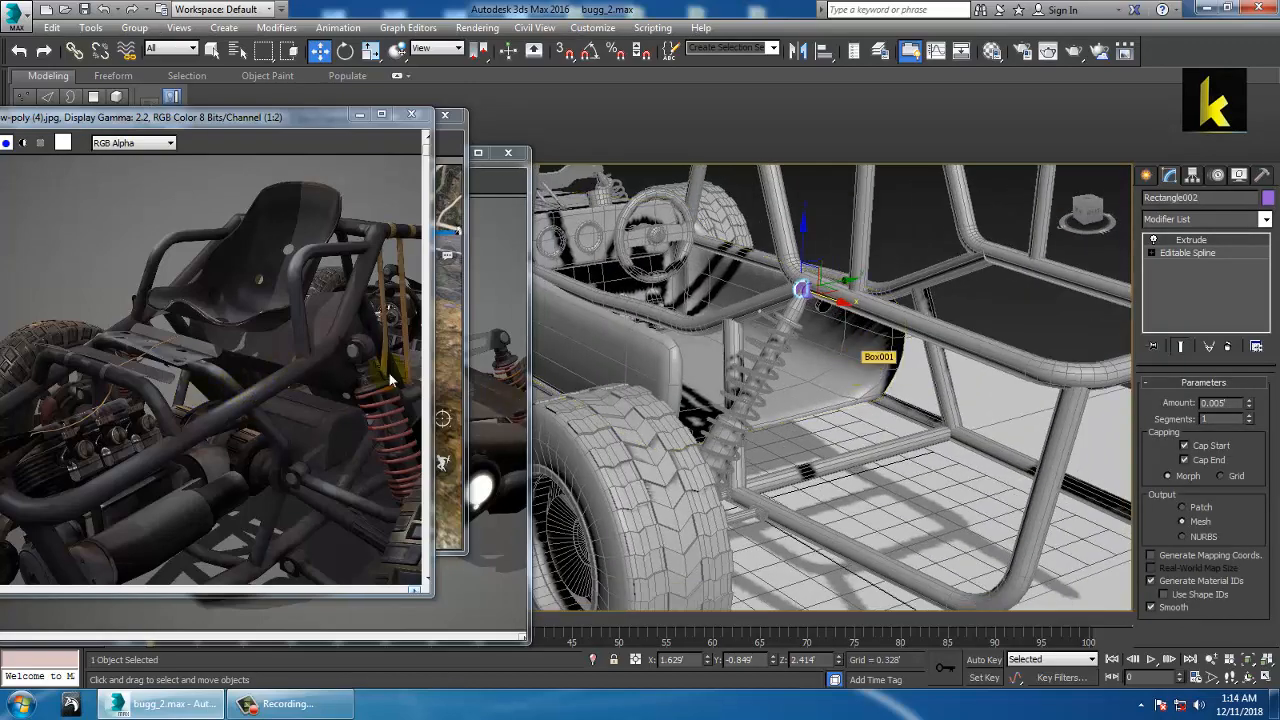
pyautogui.scroll(8, 790, 365)
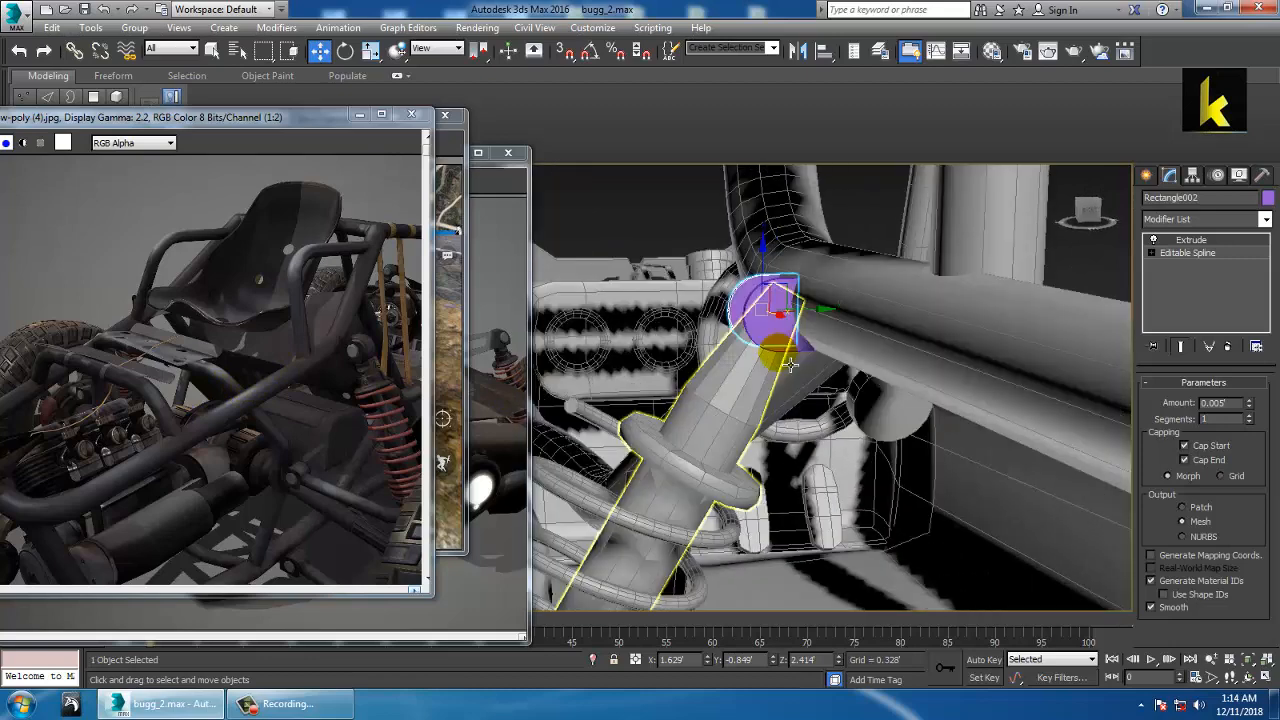
pyautogui.scroll(3, 790, 365)
pyautogui.click(1148, 178)
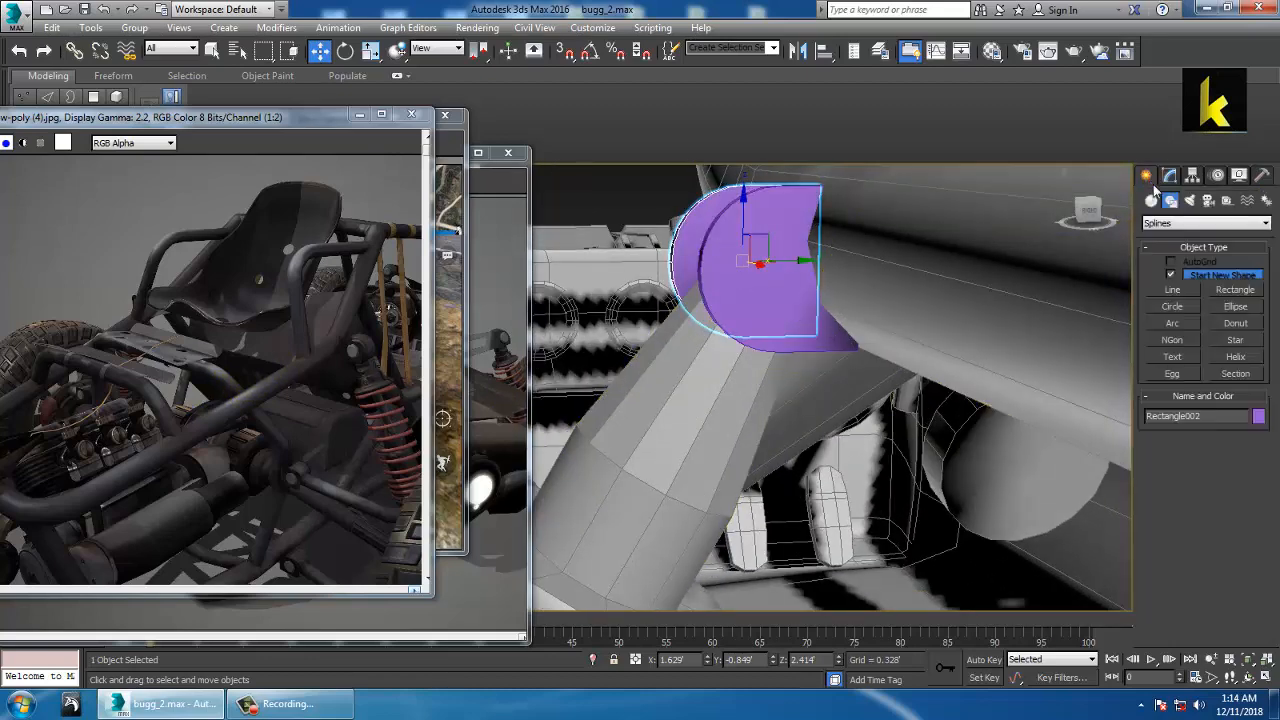
pyautogui.click(1151, 202)
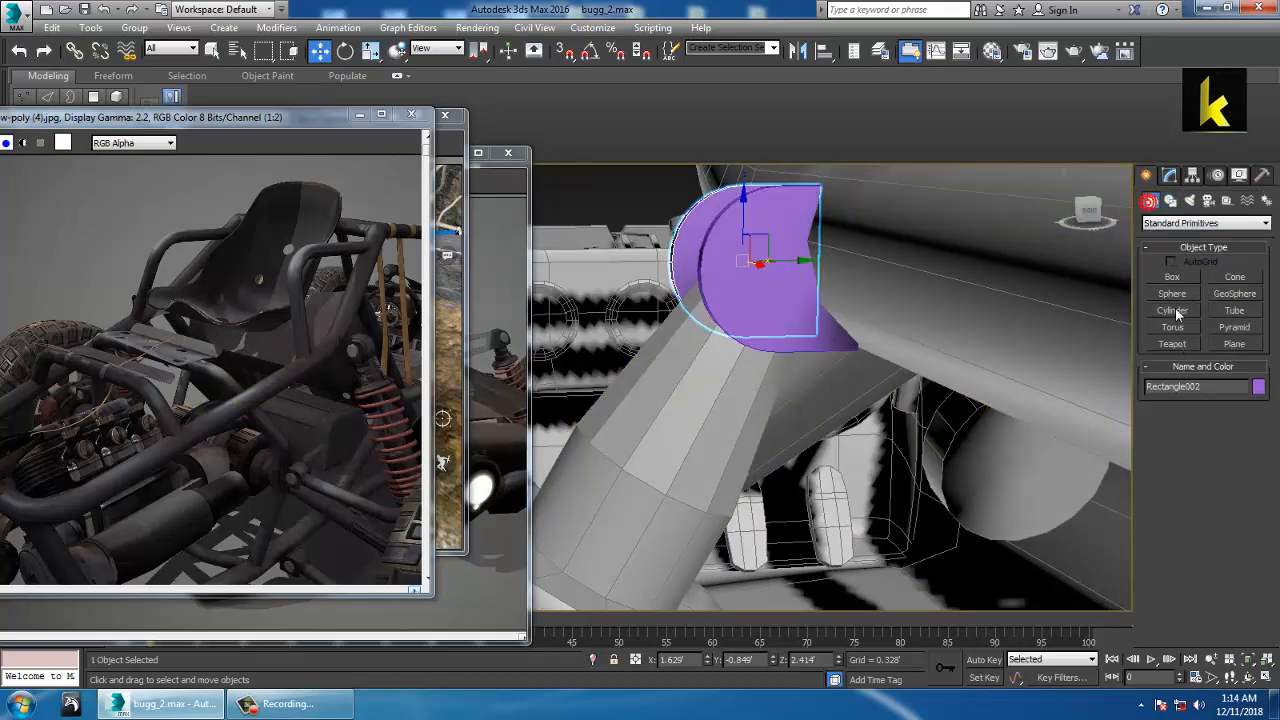
pyautogui.click(1175, 311)
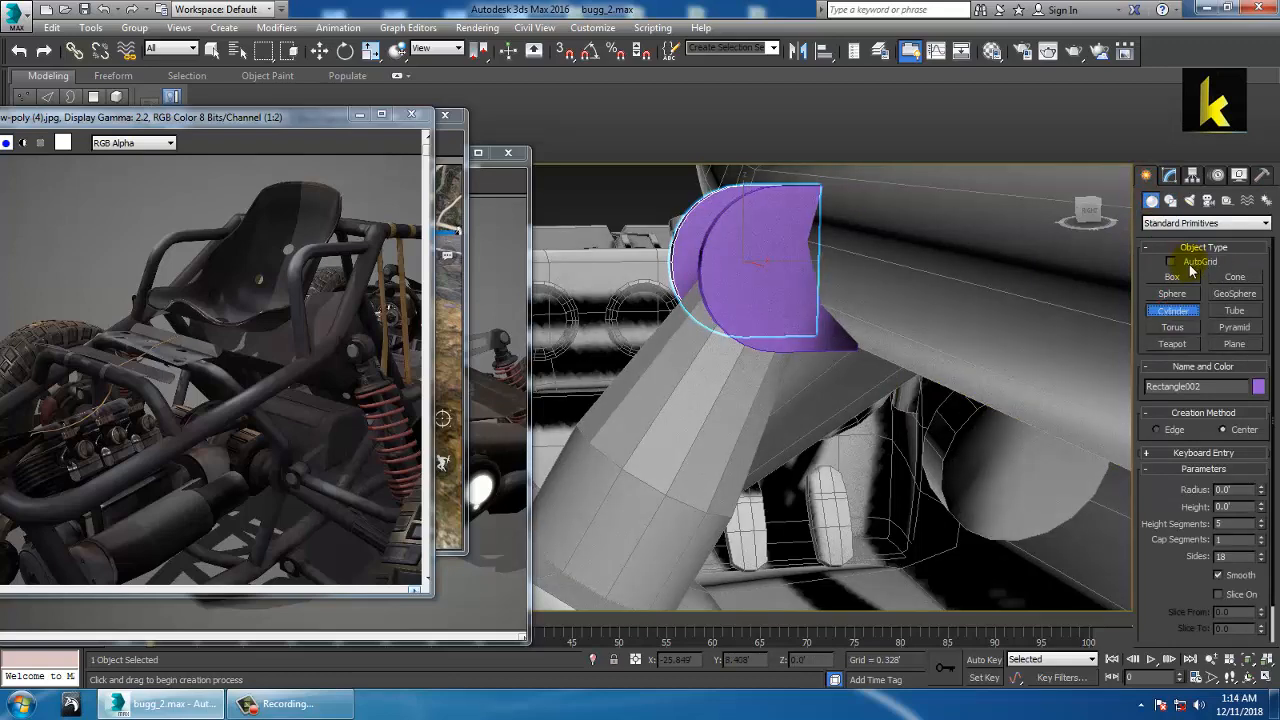
pyautogui.moveTo(779, 290); pyautogui.dragTo(793, 301)
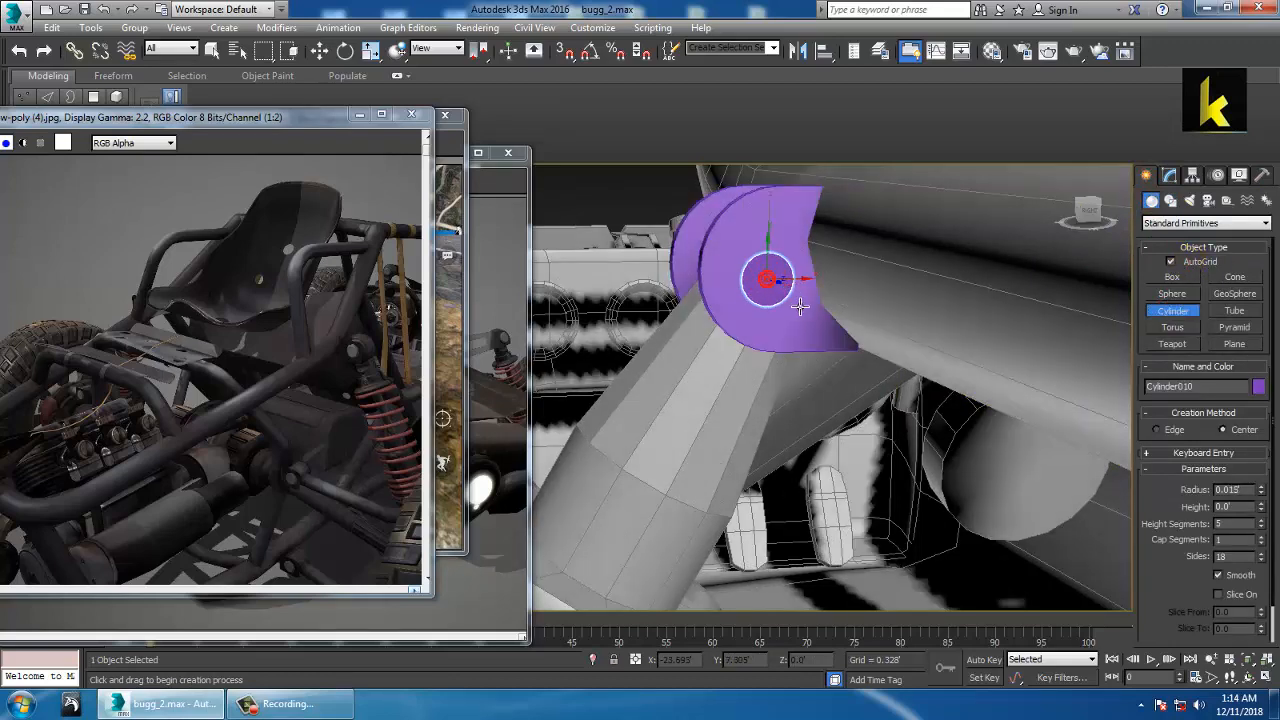
pyautogui.click(886, 377)
pyautogui.rightClick(870, 374)
pyautogui.moveTo(868, 377)
pyautogui.keyDown('alt'); pyautogui.mouseDown(button='middle')
pyautogui.moveTo(885, 358)
pyautogui.moveTo(801, 301)
pyautogui.mouseUp(button='middle'); pyautogui.keyUp('alt')
pyautogui.moveTo(699, 281); pyautogui.dragTo(578, 256)
# Set the pin cylinder's height segments to 4 and convert it to an Editable Poly
pyautogui.click(1168, 176)
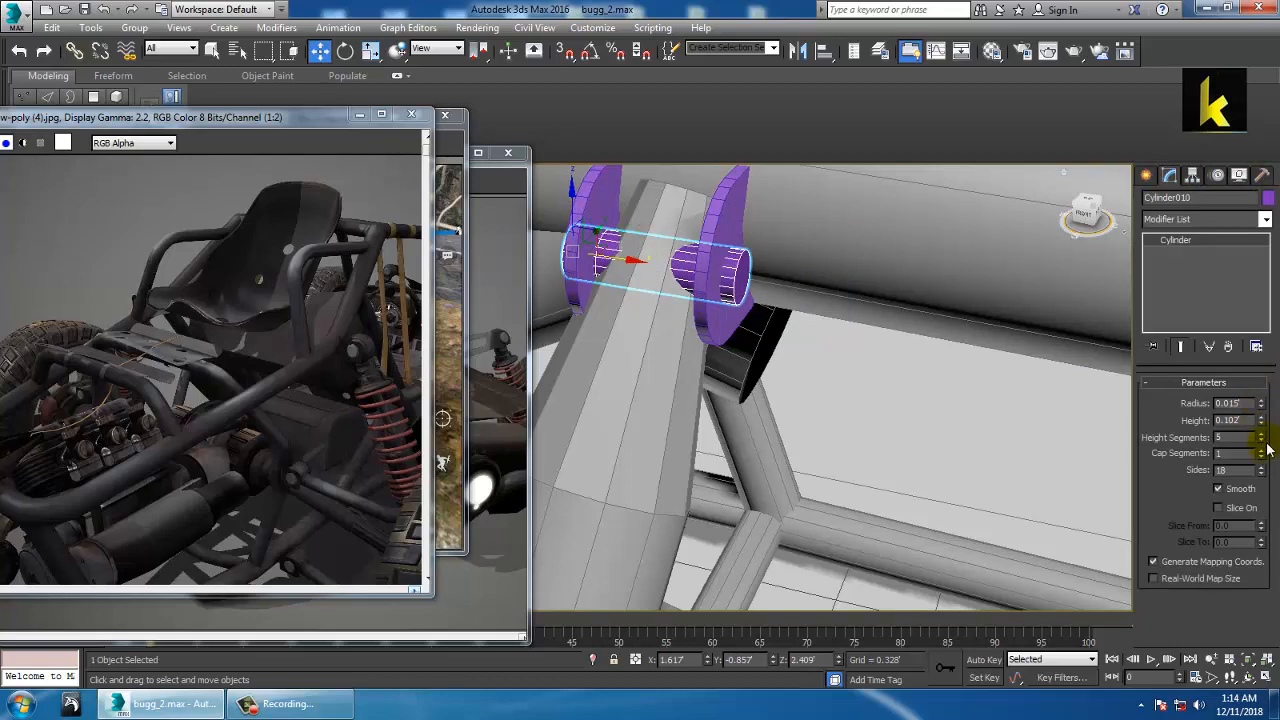
pyautogui.keyDown('alt'); pyautogui.moveTo(718, 314); pyautogui.dragTo(700, 285, button='middle'); pyautogui.keyUp('alt')
pyautogui.scroll(-5, 697, 286)
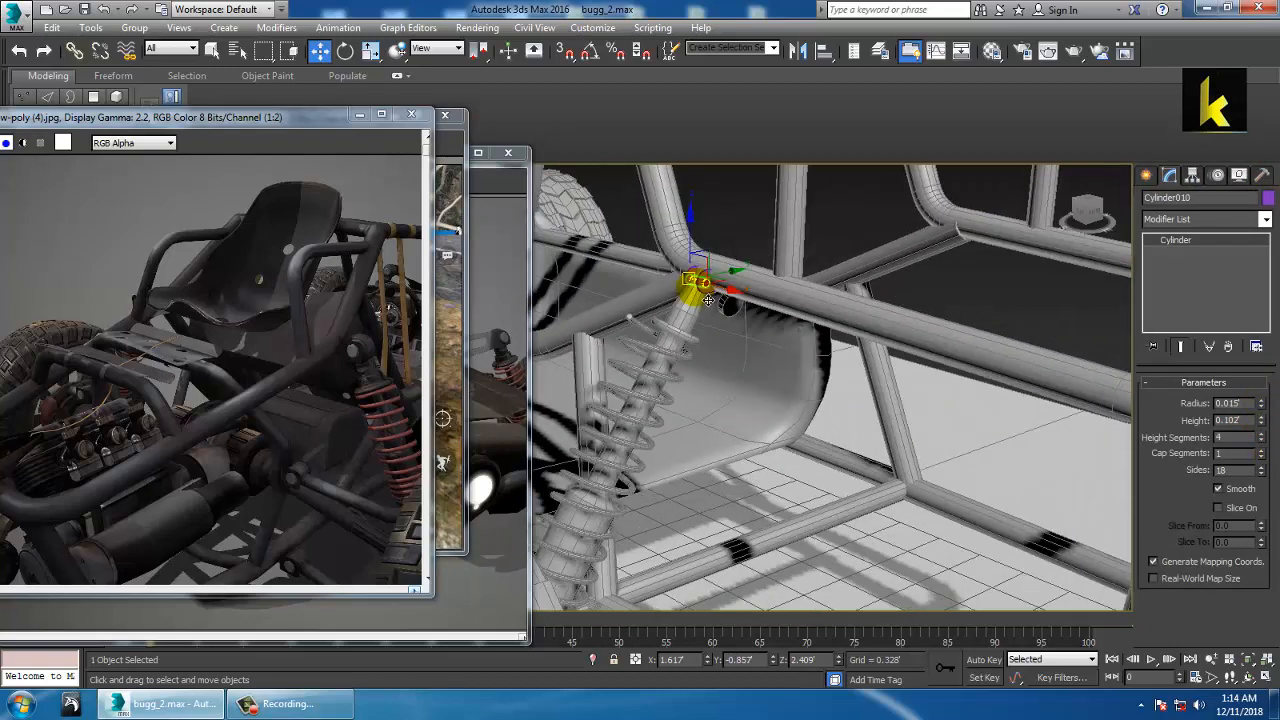
pyautogui.rightClick(694, 285)
pyautogui.moveTo(771, 450)
pyautogui.click(916, 458)
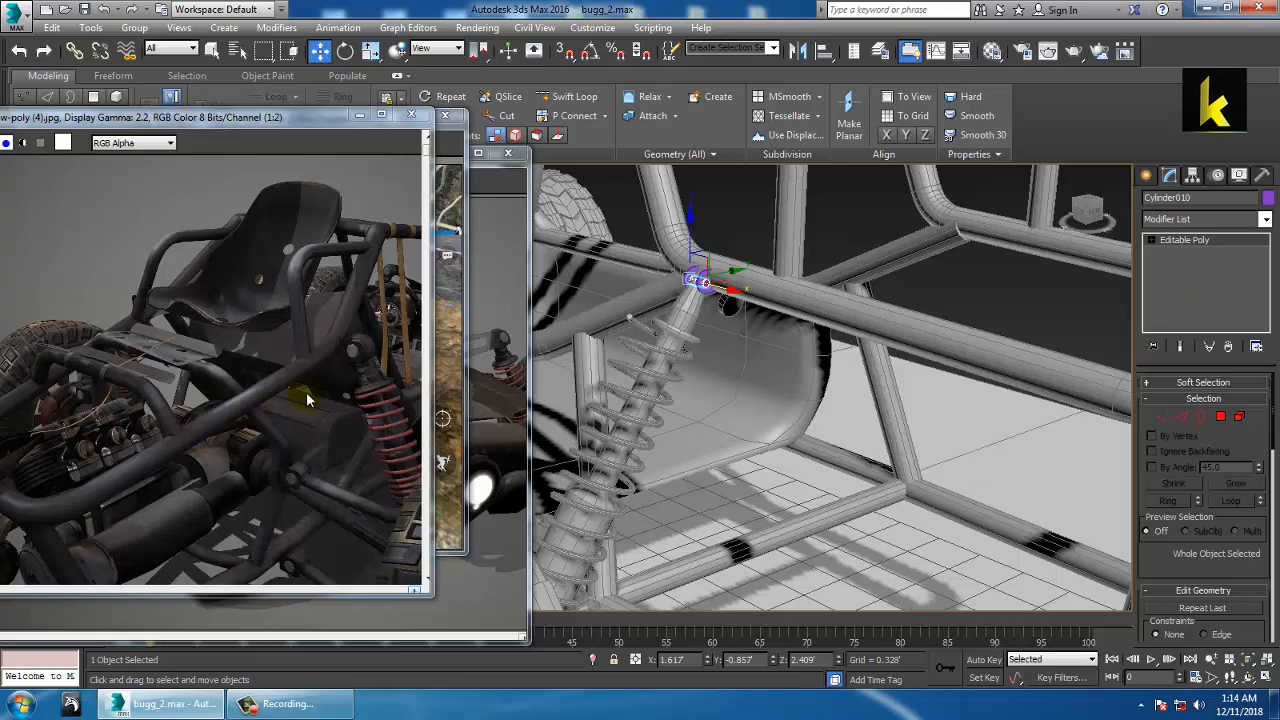
# Select the pin and both plates, scale them up slightly together, and deselect them
pyautogui.keyDown('alt'); pyautogui.moveTo(680, 352); pyautogui.dragTo(860, 468, button='middle'); pyautogui.keyUp('alt')
pyautogui.scroll(3, 795, 381)
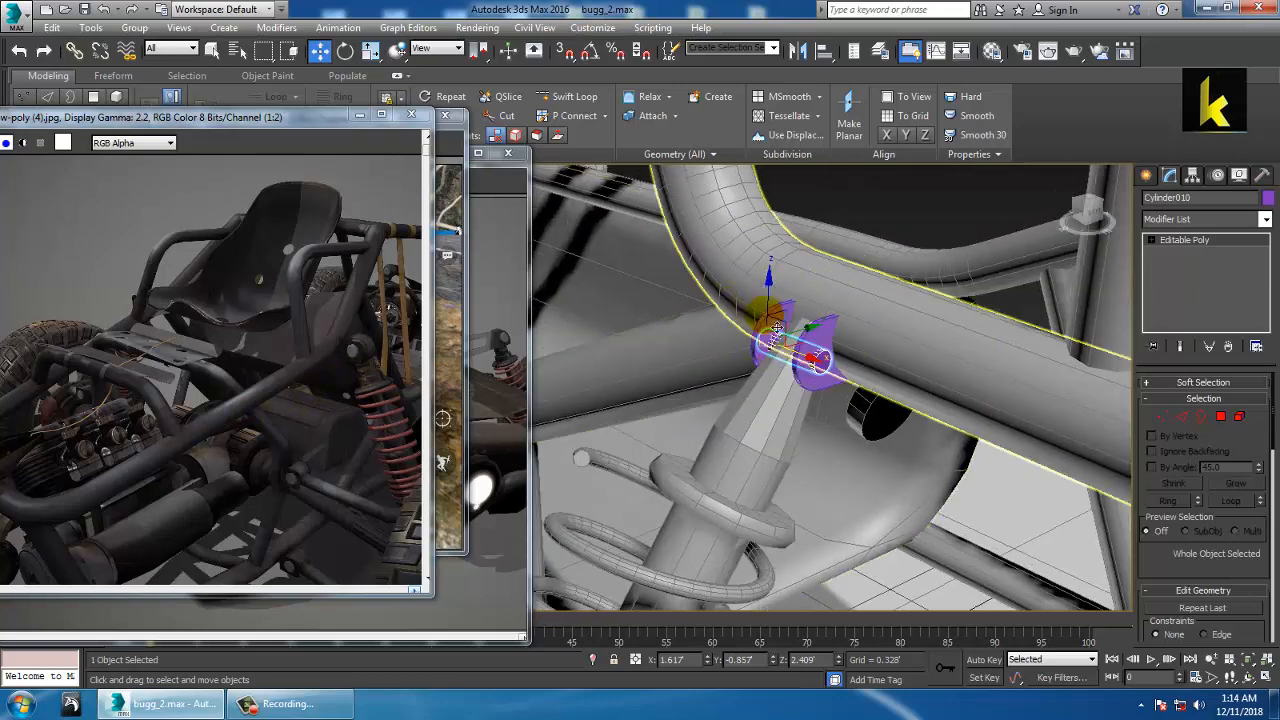
pyautogui.click(834, 370)
pyautogui.keyDown('ctrl'); pyautogui.click(822, 362); pyautogui.keyUp('ctrl')
pyautogui.keyDown('ctrl'); pyautogui.click(780, 318); pyautogui.keyUp('ctrl')
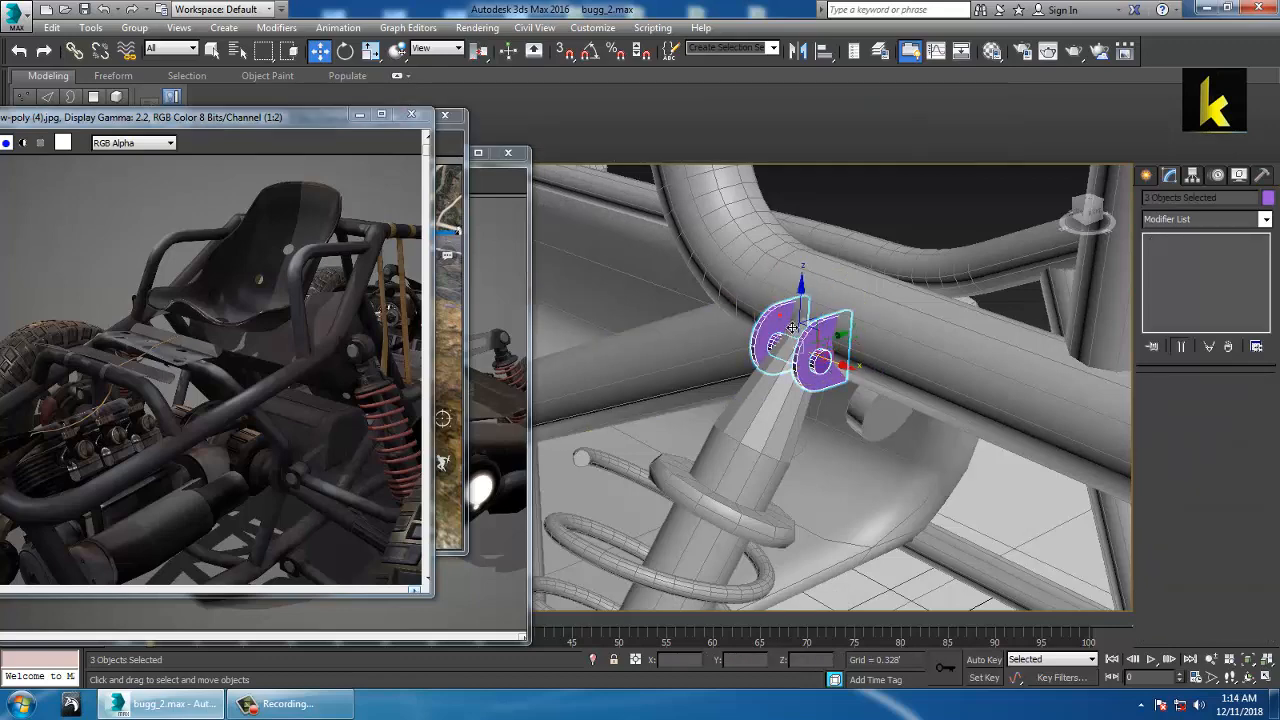
pyautogui.press('r')
pyautogui.press('w')
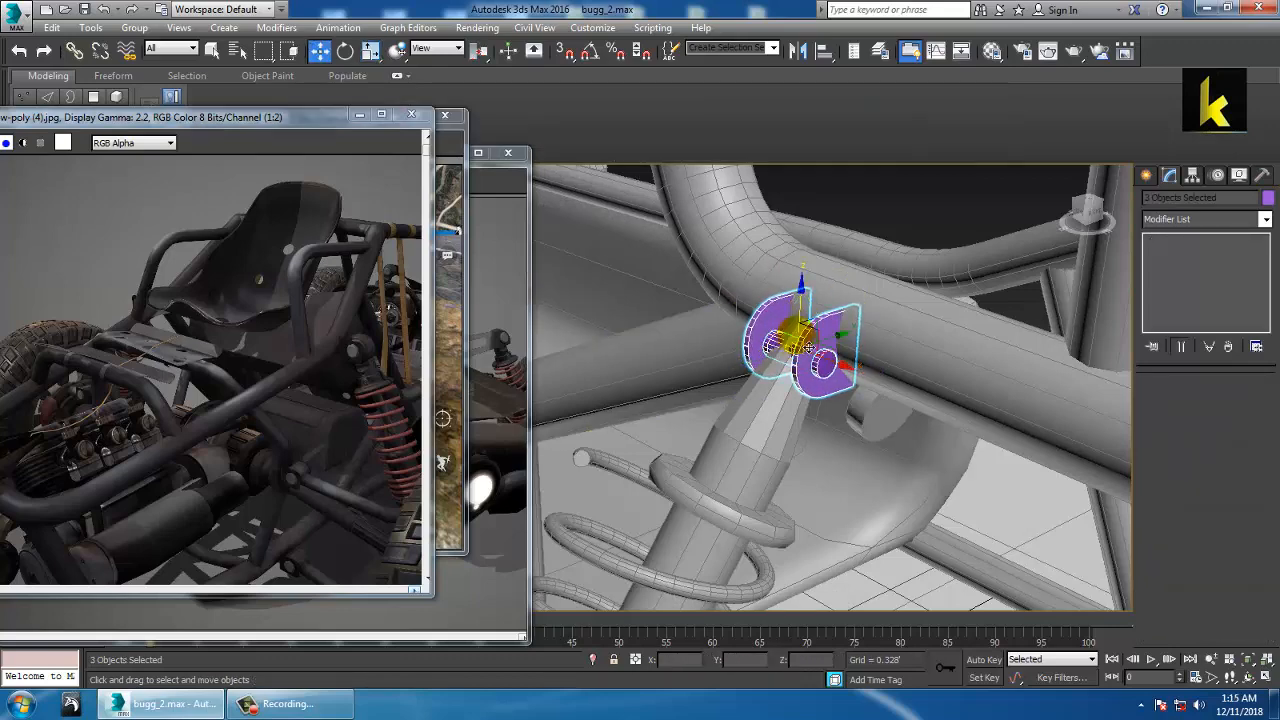
pyautogui.keyDown('alt'); pyautogui.moveTo(798, 343); pyautogui.dragTo(857, 406, button='middle'); pyautogui.keyUp('alt')
pyautogui.click(905, 302)
# Compare the rear suspension and side frame of the model with the in-game buggy reference image
pyautogui.scroll(-5, 915, 325)
pyautogui.scroll(3, 857, 406)
pyautogui.moveTo(752, 362); pyautogui.dragTo(985, 376, button='middle')
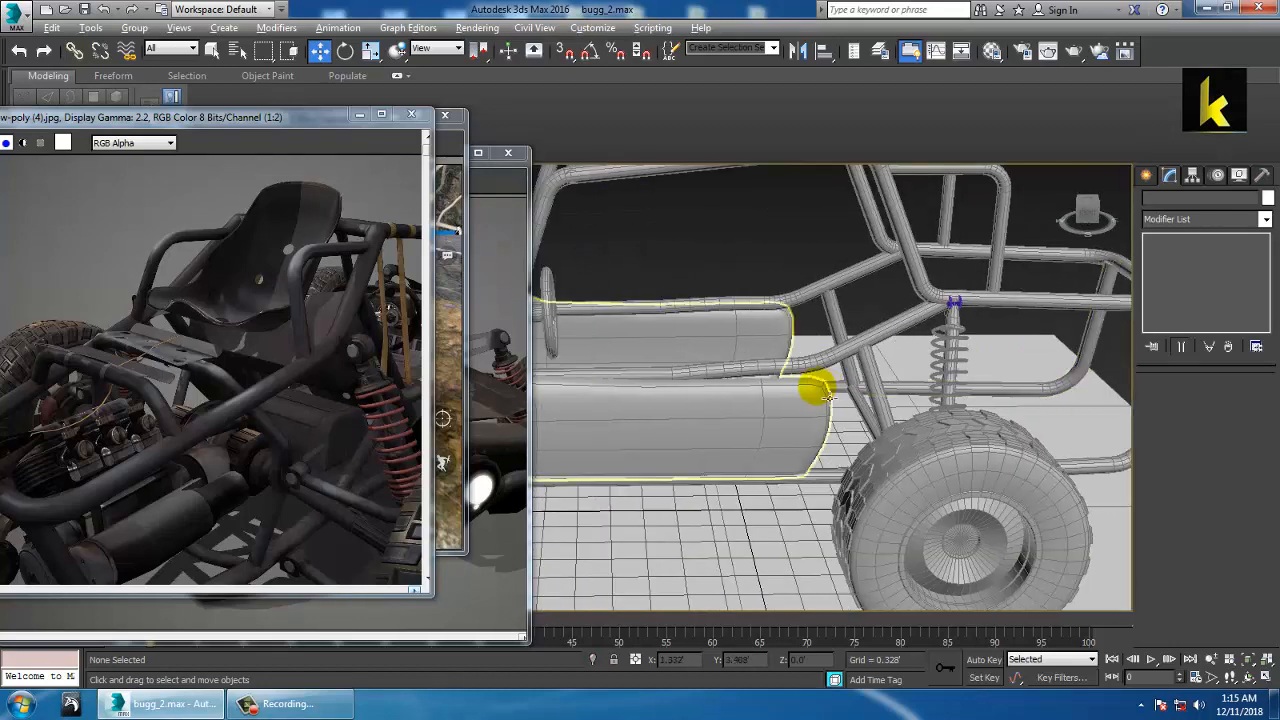
pyautogui.keyDown('alt'); pyautogui.moveTo(820, 396); pyautogui.dragTo(866, 414, button='middle'); pyautogui.keyUp('alt')
pyautogui.moveTo(866, 414); pyautogui.dragTo(818, 388, button='middle')
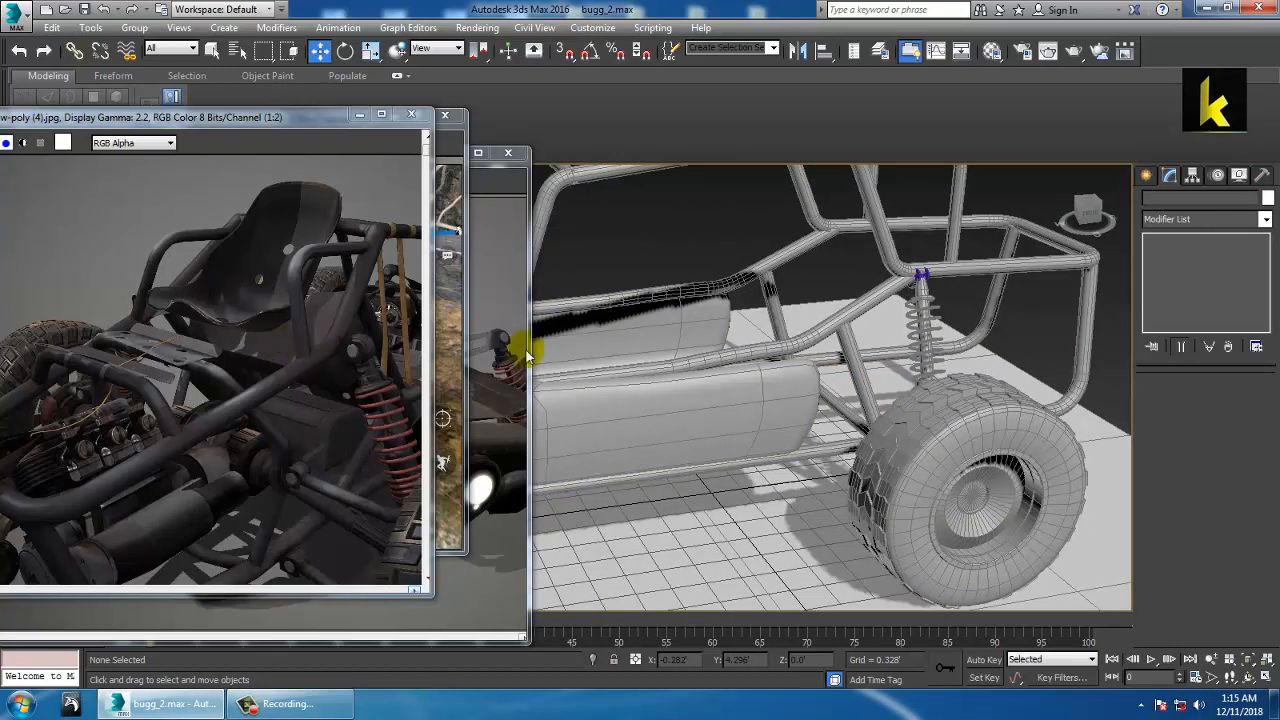
pyautogui.click(436, 313)
pyautogui.scroll(3, 333, 355)
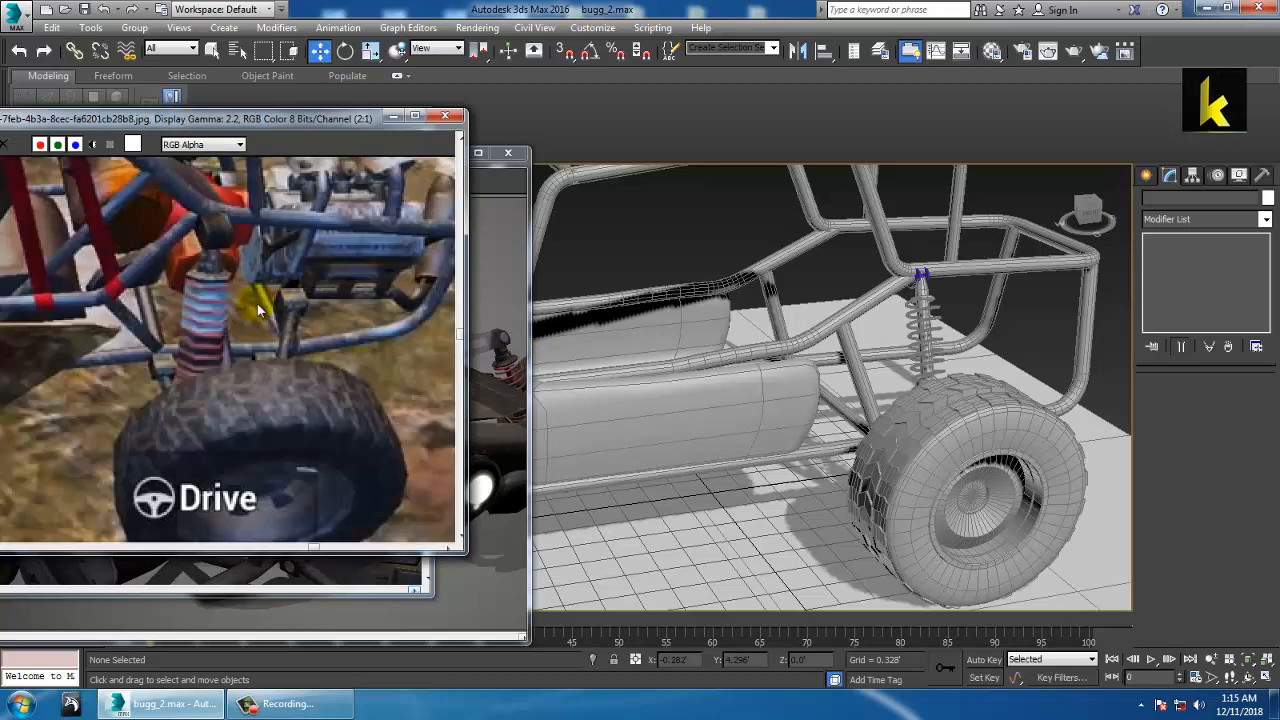
pyautogui.scroll(-1, 265, 287)
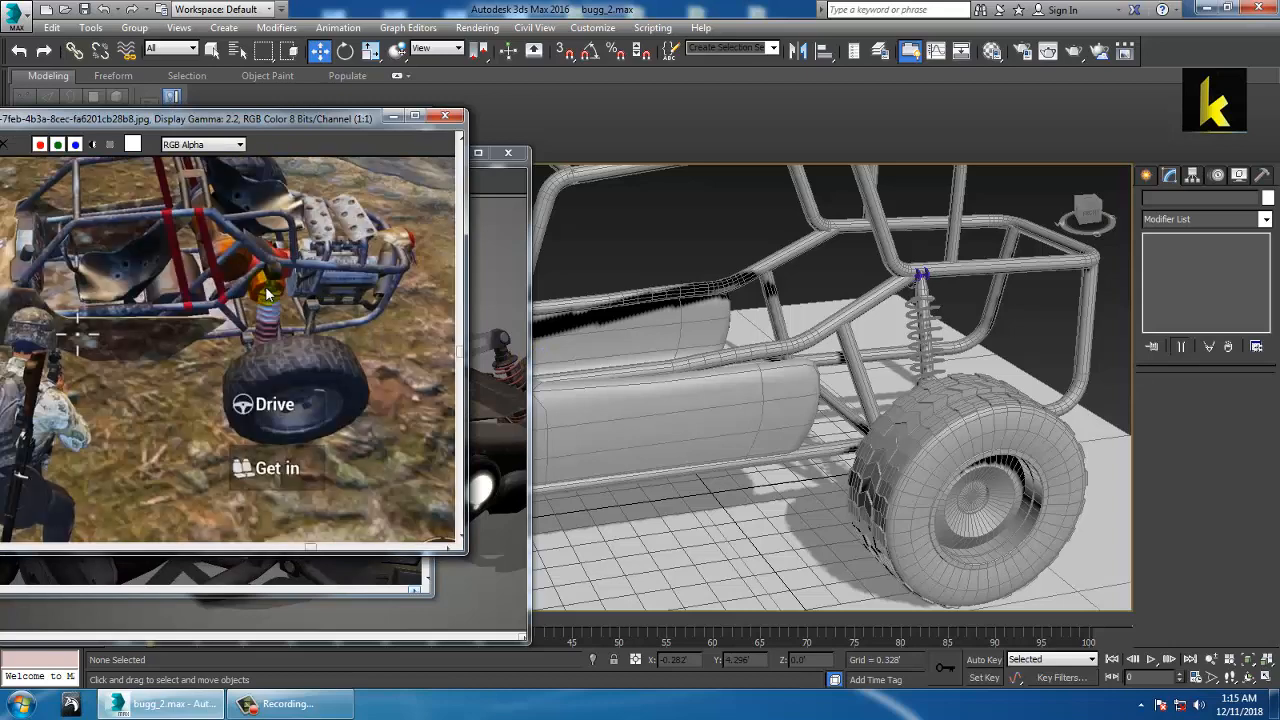
pyautogui.moveTo(263, 267); pyautogui.dragTo(317, 300, button='middle')
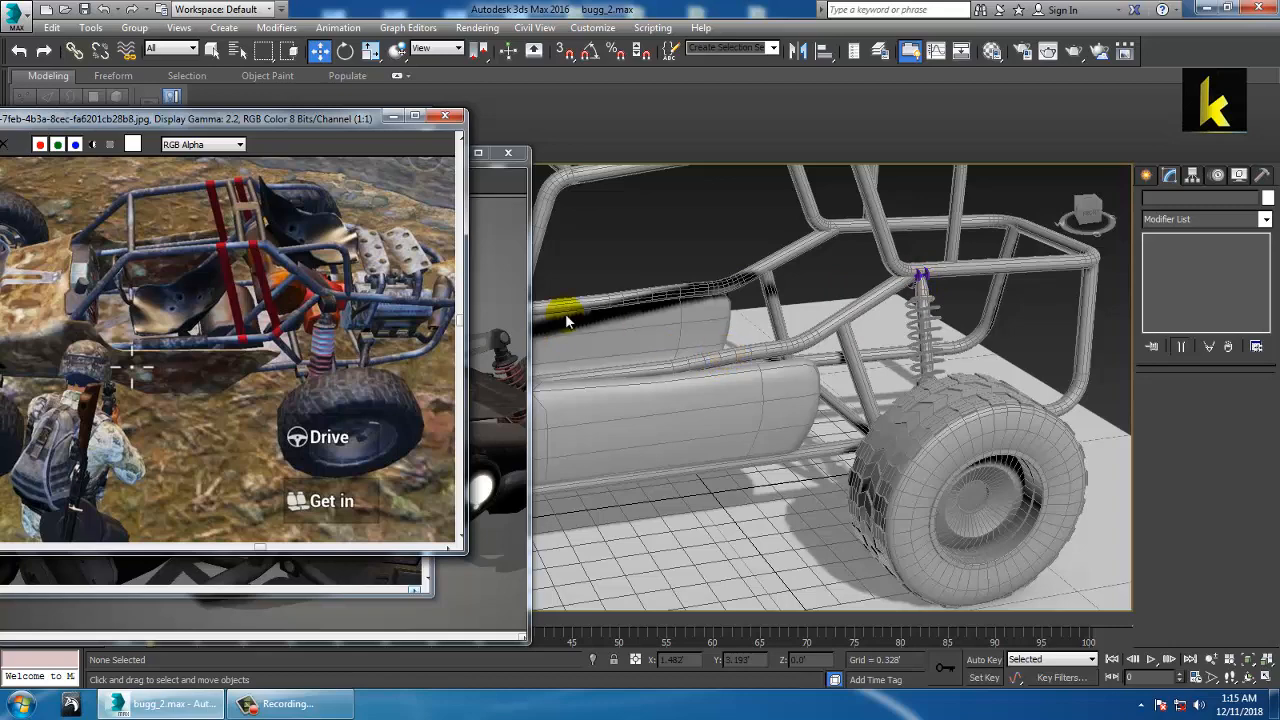
# Select the side frame tube running to the shock mount and frame it in the maximized Front view
pyautogui.click(908, 277)
pyautogui.hotkey('alt', 'w')
pyautogui.rightClick(943, 278)
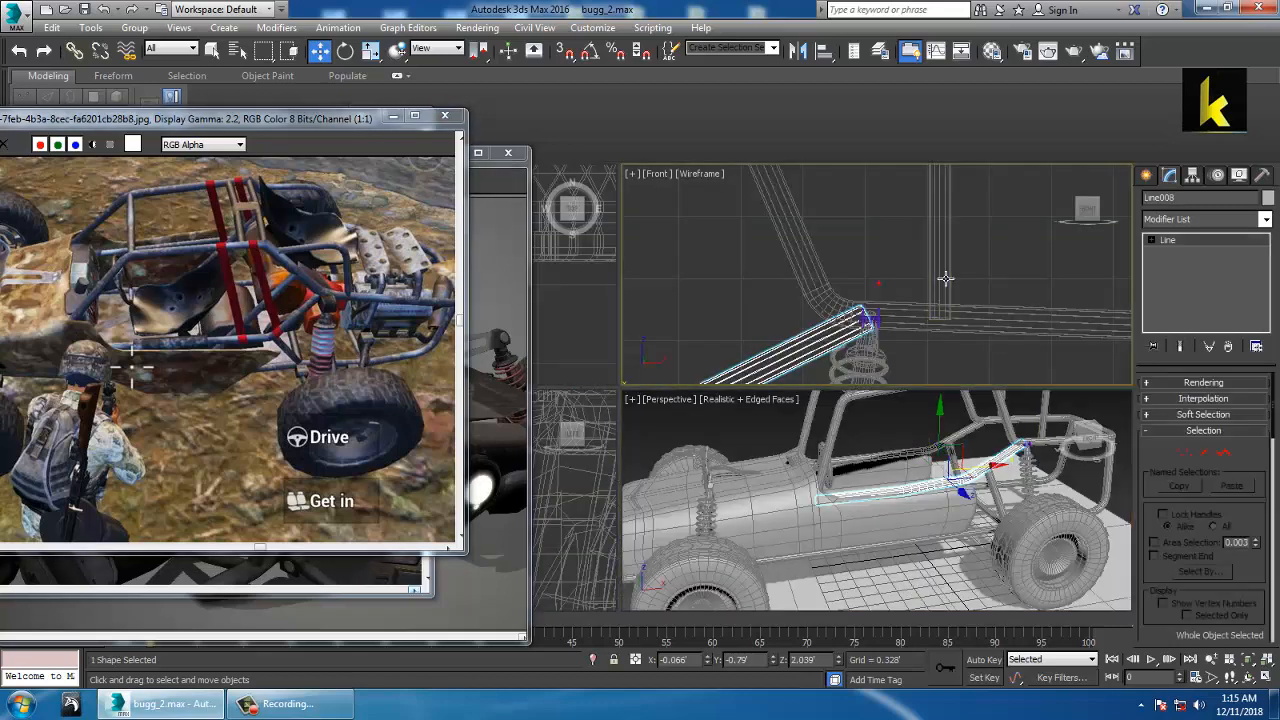
pyautogui.press('z')
pyautogui.hotkey('alt', 'w')
pyautogui.scroll(-8, 908, 270)
pyautogui.moveTo(908, 294); pyautogui.dragTo(885, 380, button='middle')
pyautogui.scroll(3, 894, 337)
pyautogui.scroll(5, 766, 337)
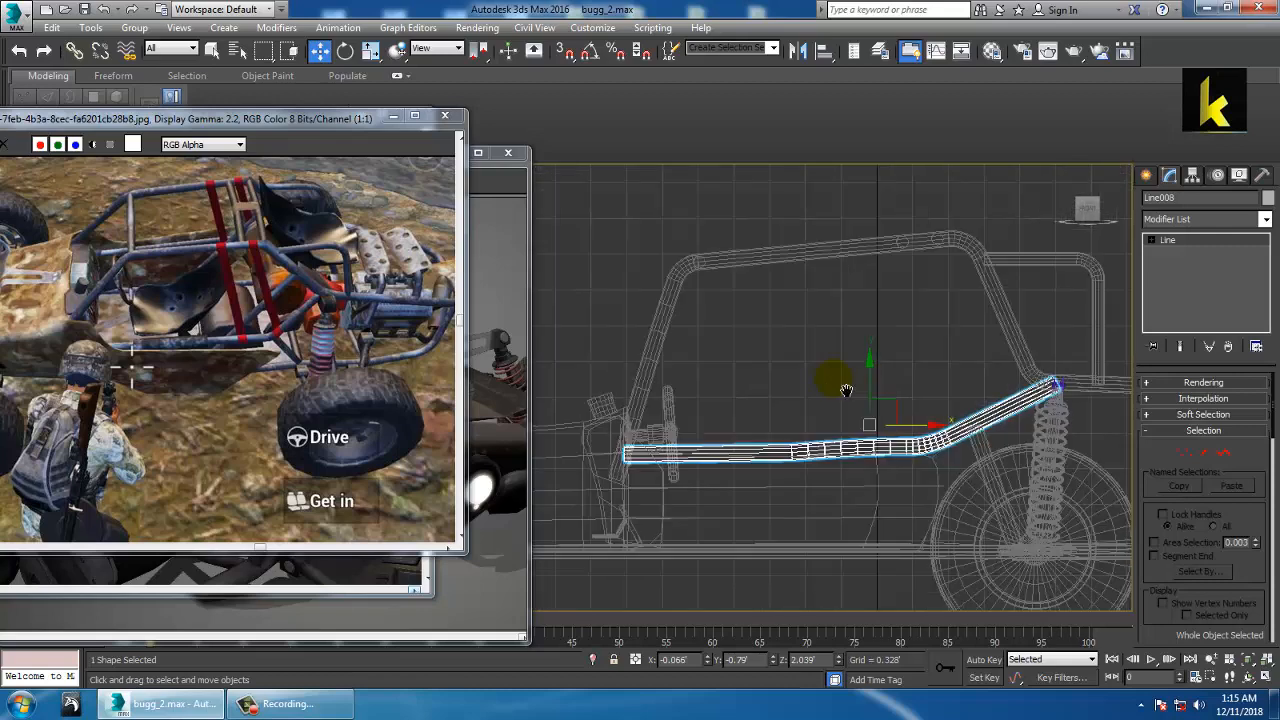
pyautogui.click(1147, 176)
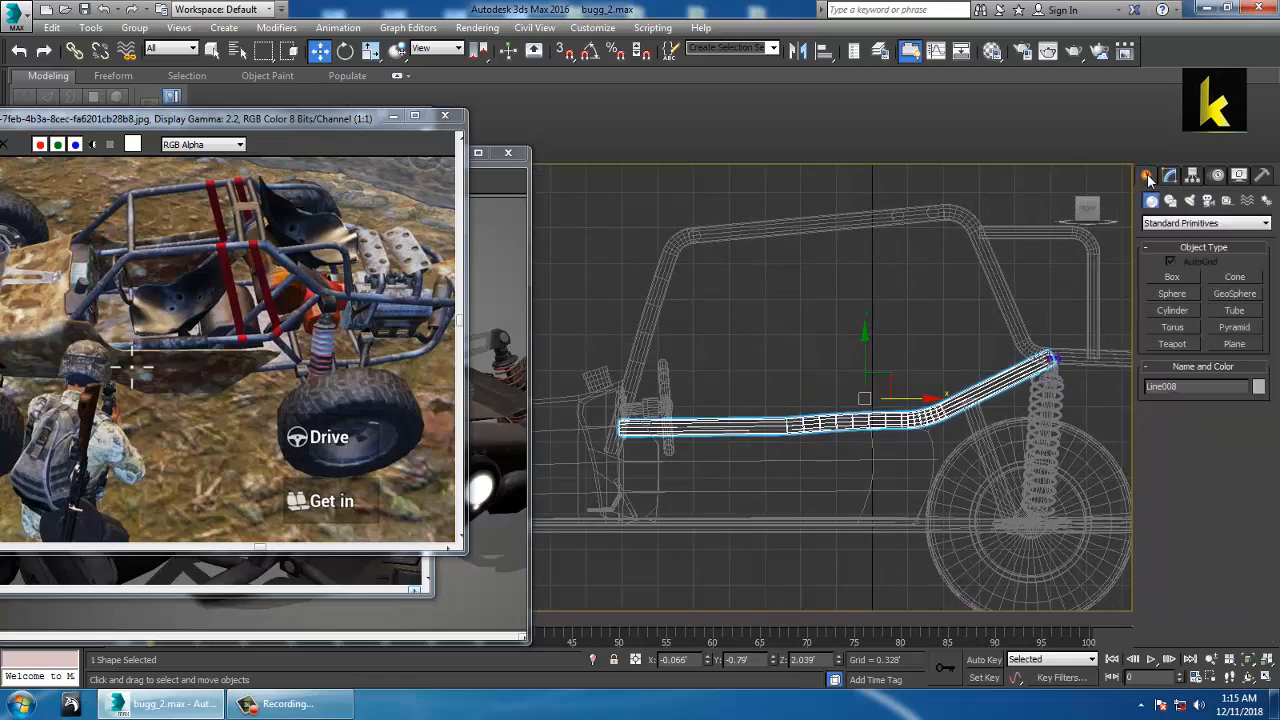
pyautogui.click(1181, 281)
pyautogui.moveTo(732, 428); pyautogui.dragTo(688, 301, button='middle')
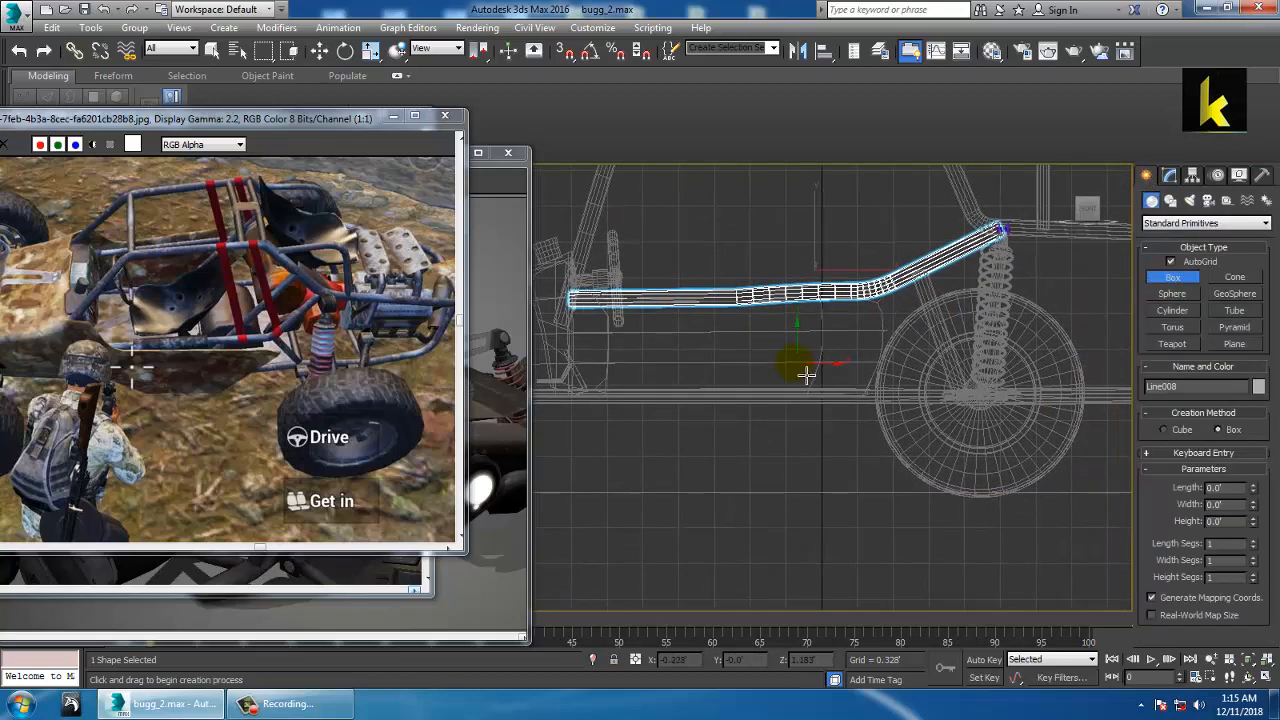
pyautogui.moveTo(802, 418); pyautogui.dragTo(787, 440, button='middle')
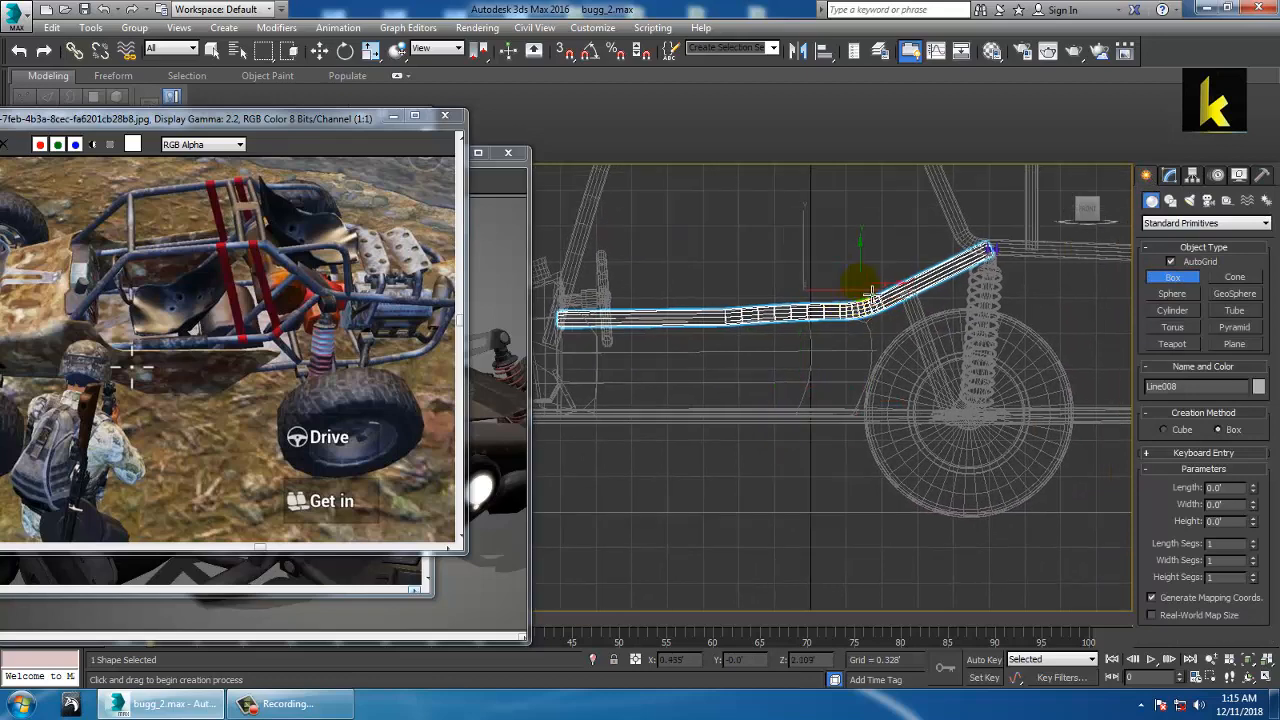
pyautogui.rightClick(844, 250)
pyautogui.click(842, 247)
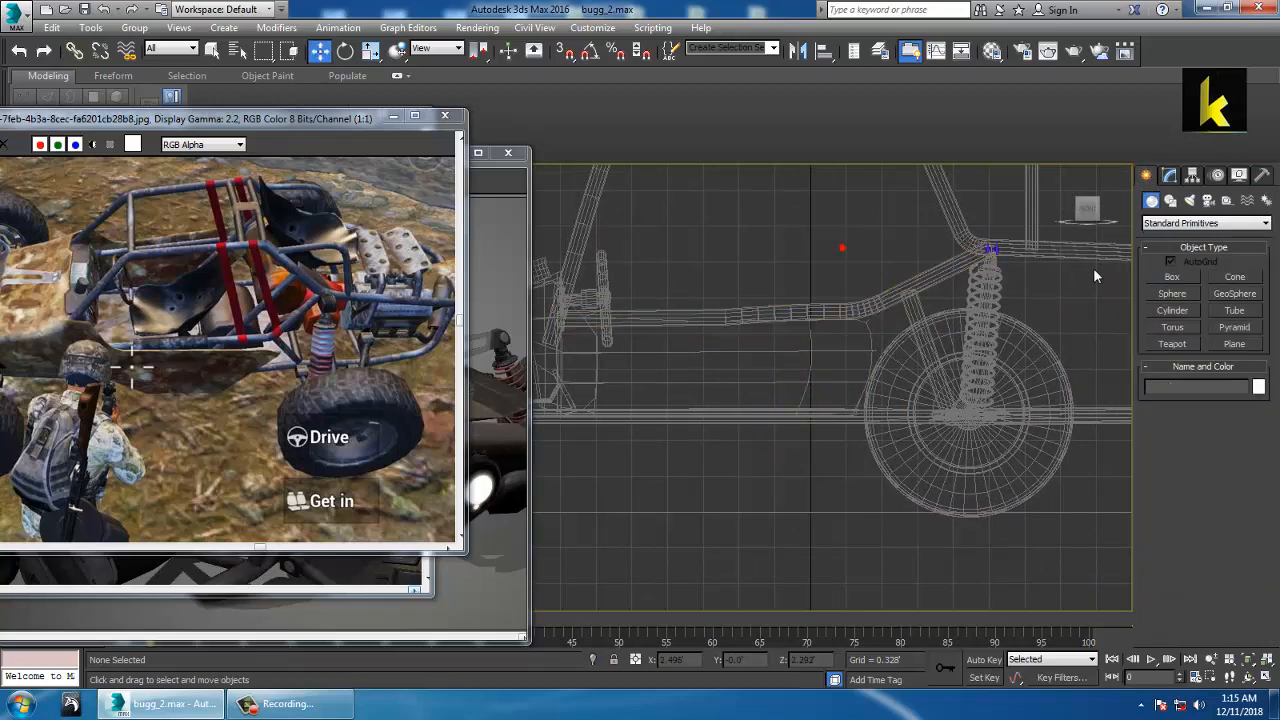
# Start the Line spline tool, discard the first thick test line, and disable renderer and viewport rendering for new lines
pyautogui.click(1171, 200)
pyautogui.click(1173, 289)
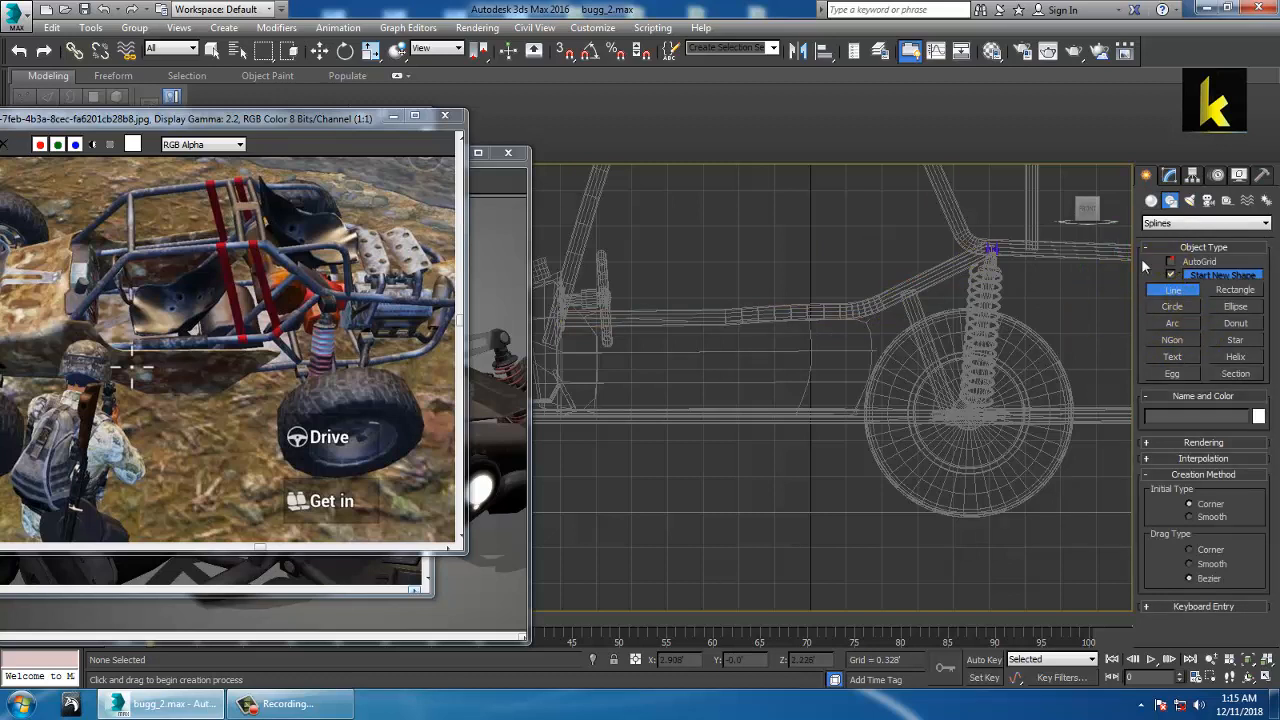
pyautogui.click(867, 235)
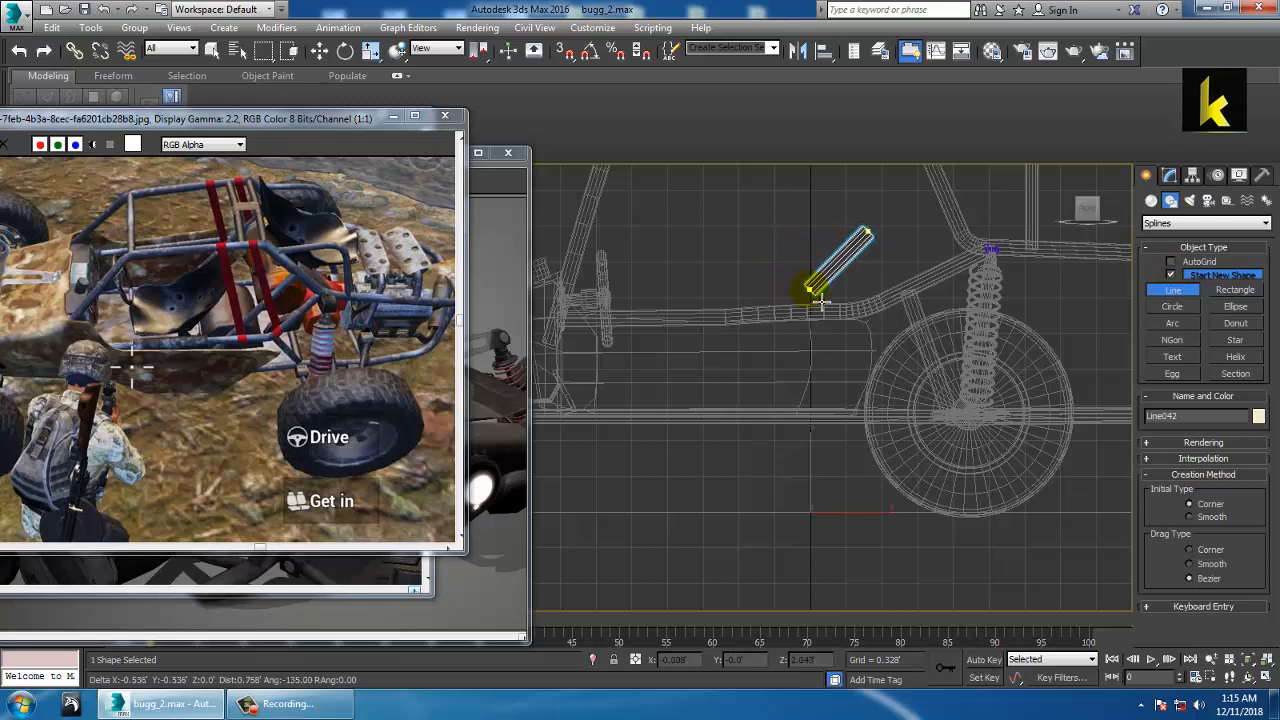
pyautogui.rightClick(812, 290)
pyautogui.click(1195, 442)
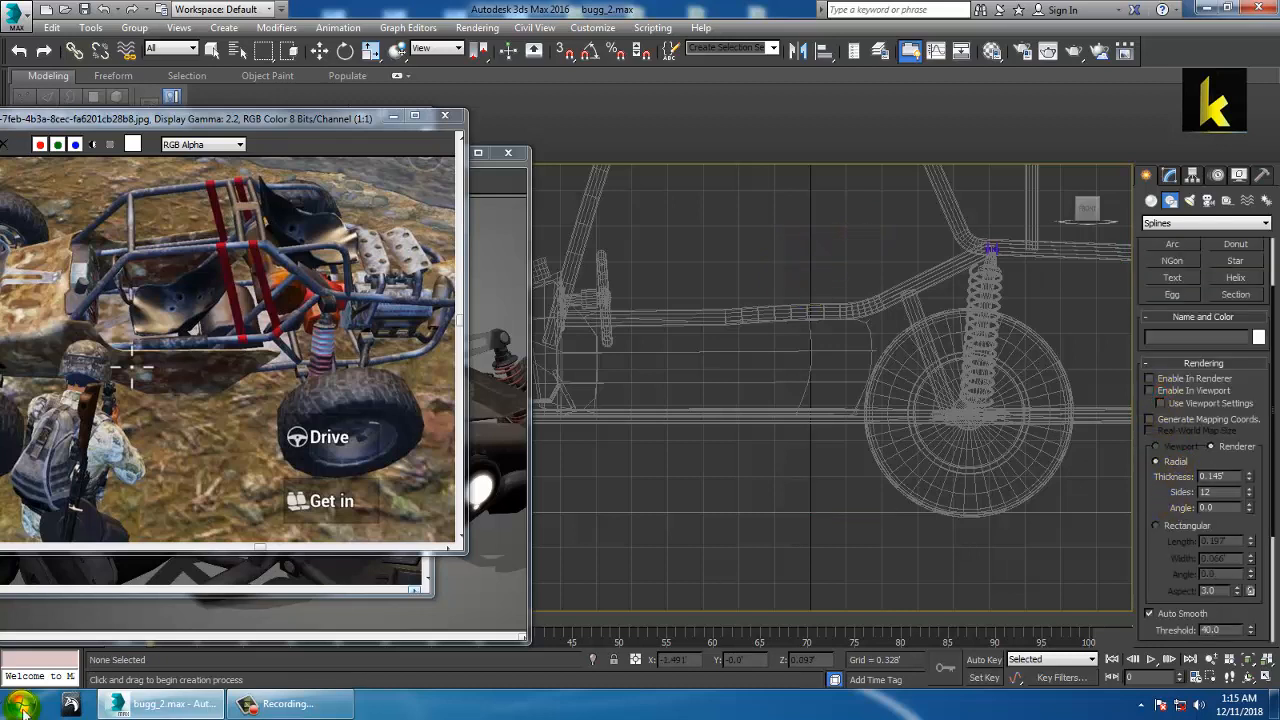
# Rearrange the reference image windows to study the close-up of the buggy's seat beside the model
pyautogui.click(497, 611)
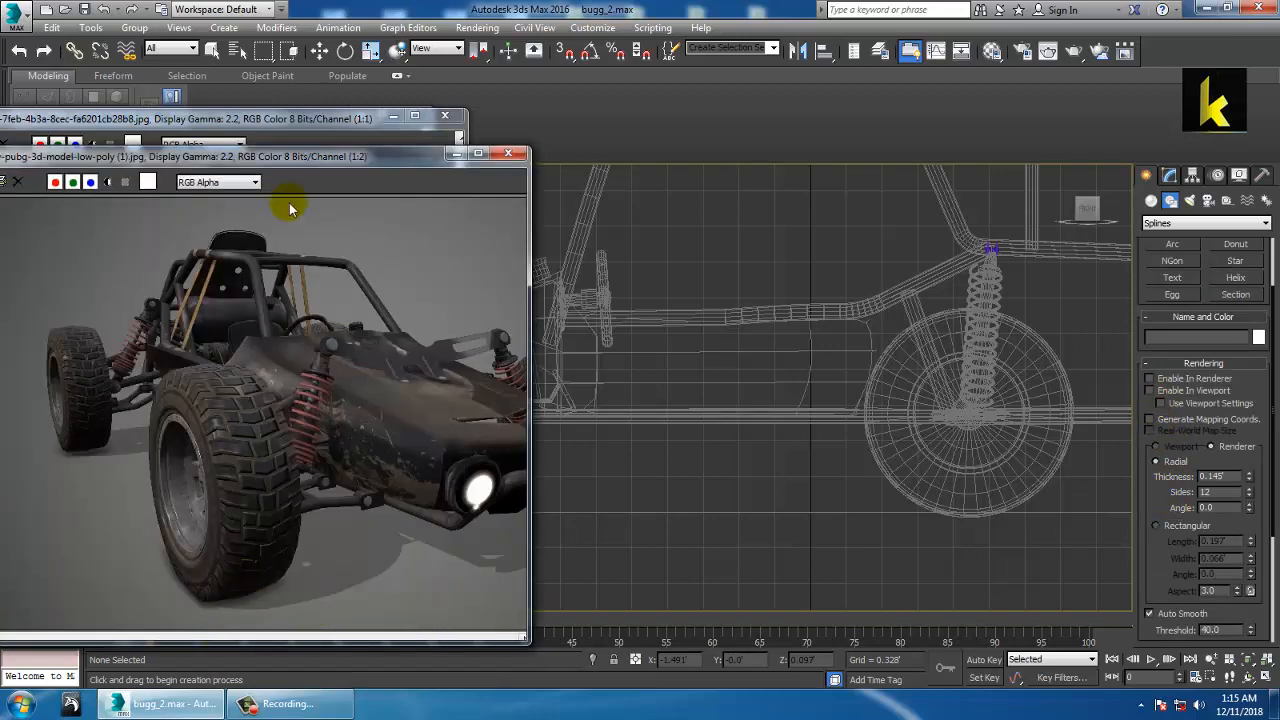
pyautogui.click(334, 127)
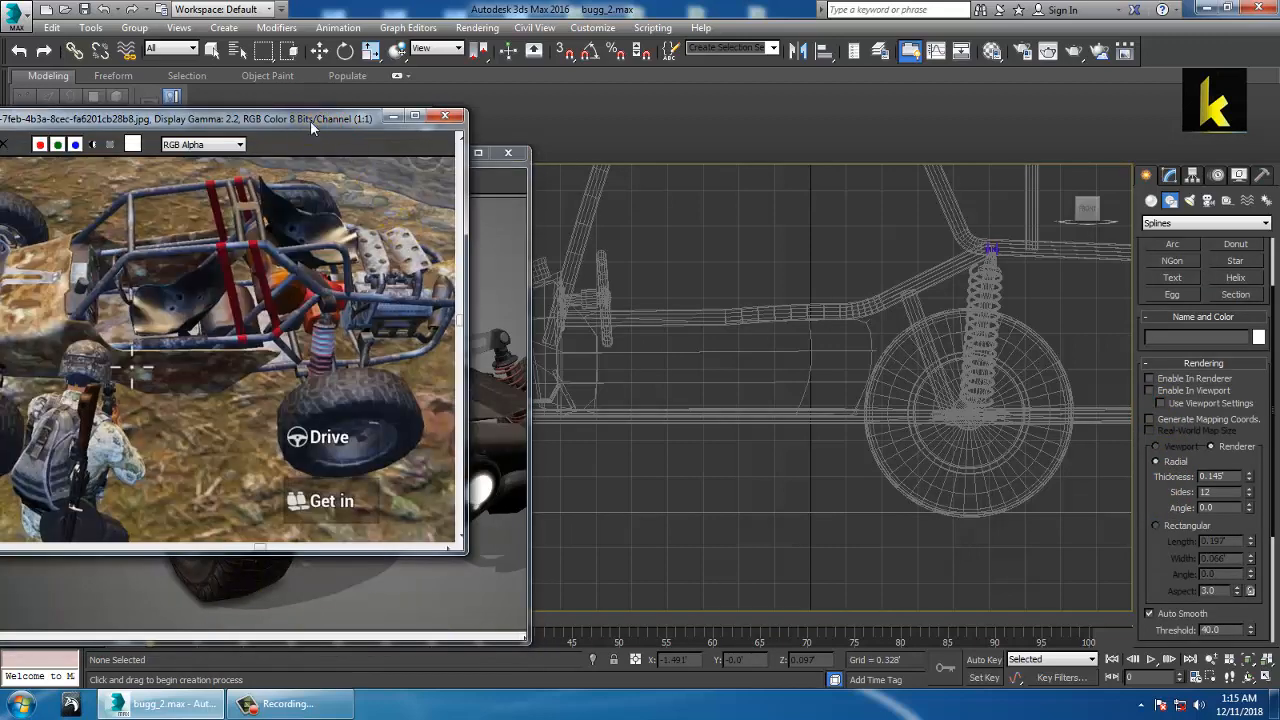
pyautogui.moveTo(310, 120); pyautogui.dragTo(304, 238)
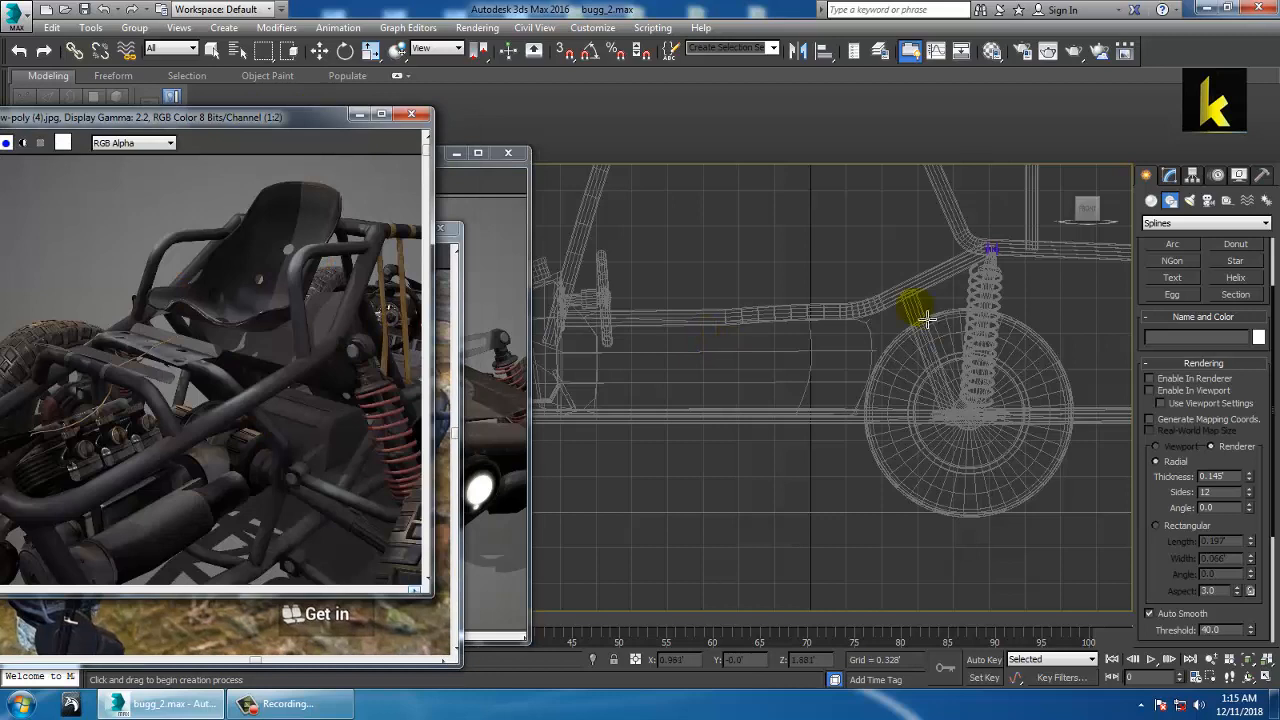
# Draw an open four-point seat profile in the Front view, with a two-segment angled backrest and a nearly horizontal base about 1.26' long
pyautogui.moveTo(870, 327); pyautogui.dragTo(866, 349, button='middle')
pyautogui.moveTo(884, 262); pyautogui.dragTo(877, 298, button='middle')
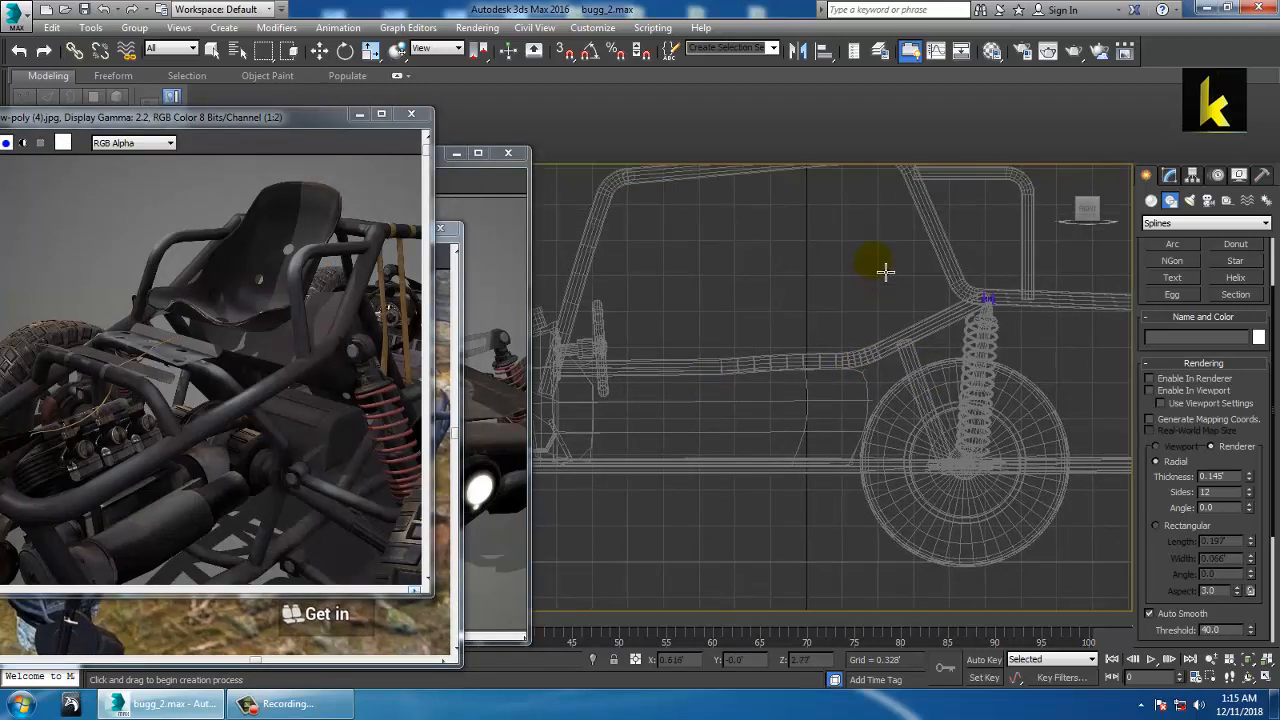
pyautogui.moveTo(881, 264); pyautogui.dragTo(835, 339)
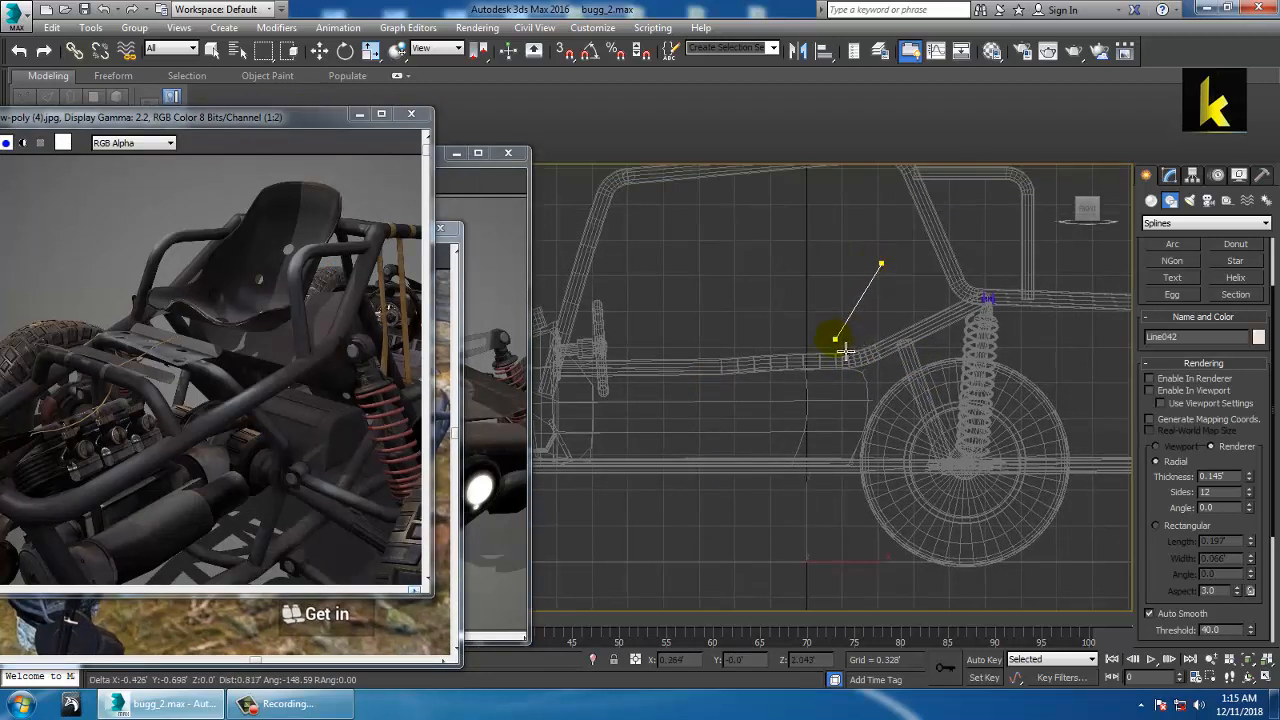
pyautogui.moveTo(824, 436); pyautogui.dragTo(815, 444)
pyautogui.moveTo(688, 452); pyautogui.dragTo(698, 458)
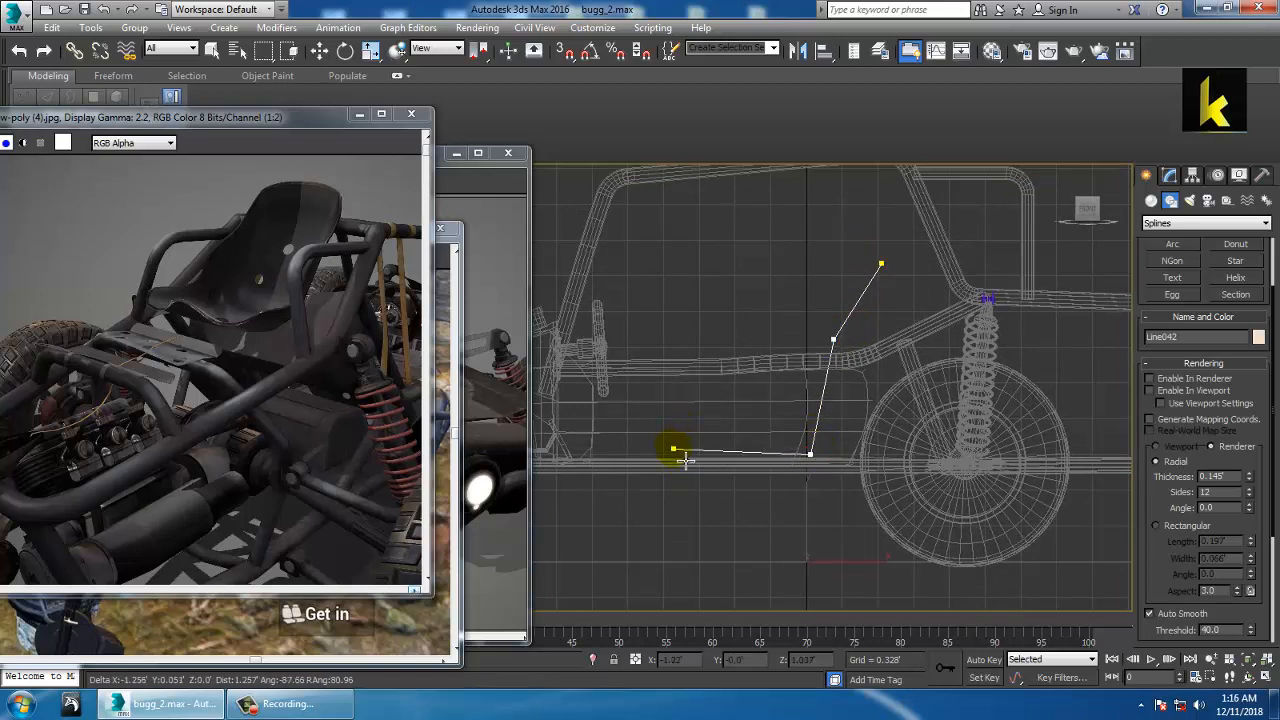
pyautogui.click(674, 451)
pyautogui.rightClick(674, 451)
pyautogui.rightClick(674, 451)
# Examine where the seat profile line sits inside the cockpit in the Perspective and orthographic views
pyautogui.hotkey('alt', 'w')
pyautogui.rightClick(929, 497)
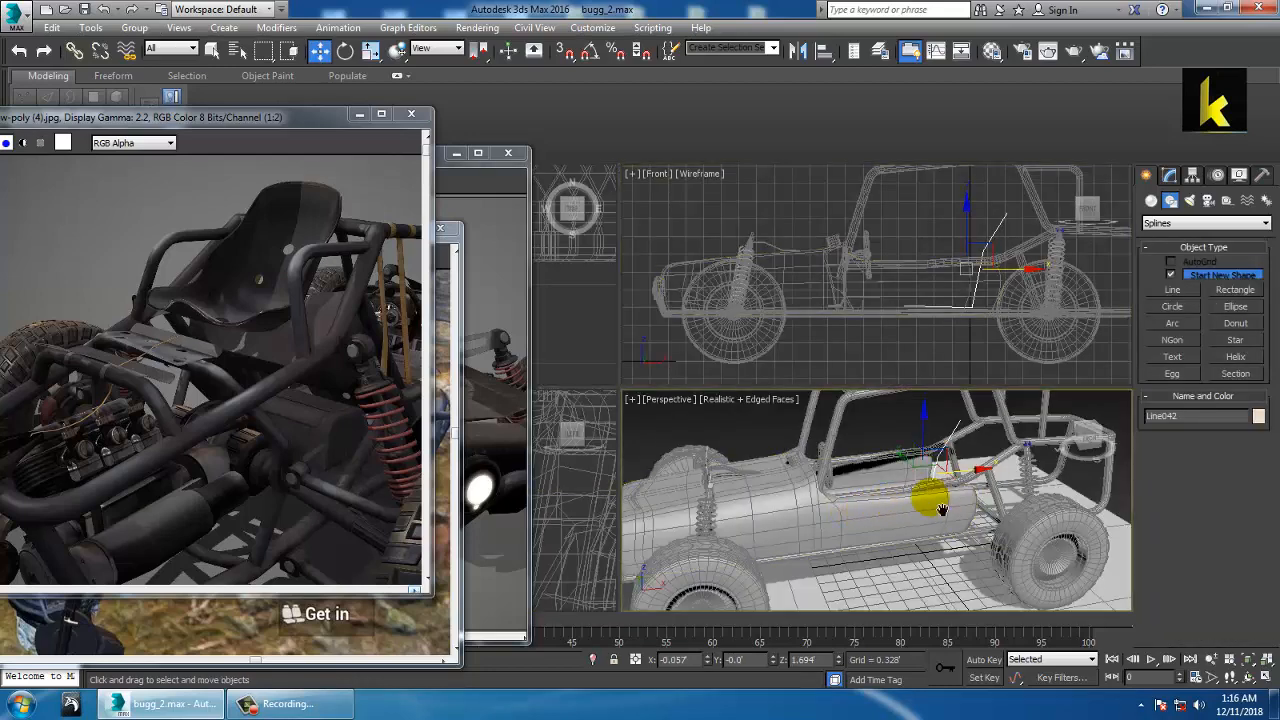
pyautogui.hotkey('alt', 'w')
pyautogui.moveTo(826, 433)
pyautogui.keyDown('alt'); pyautogui.mouseDown(button='middle')
pyautogui.moveTo(846, 433)
pyautogui.moveTo(760, 400)
pyautogui.moveTo(831, 414)
pyautogui.mouseUp(button='middle'); pyautogui.keyUp('alt')
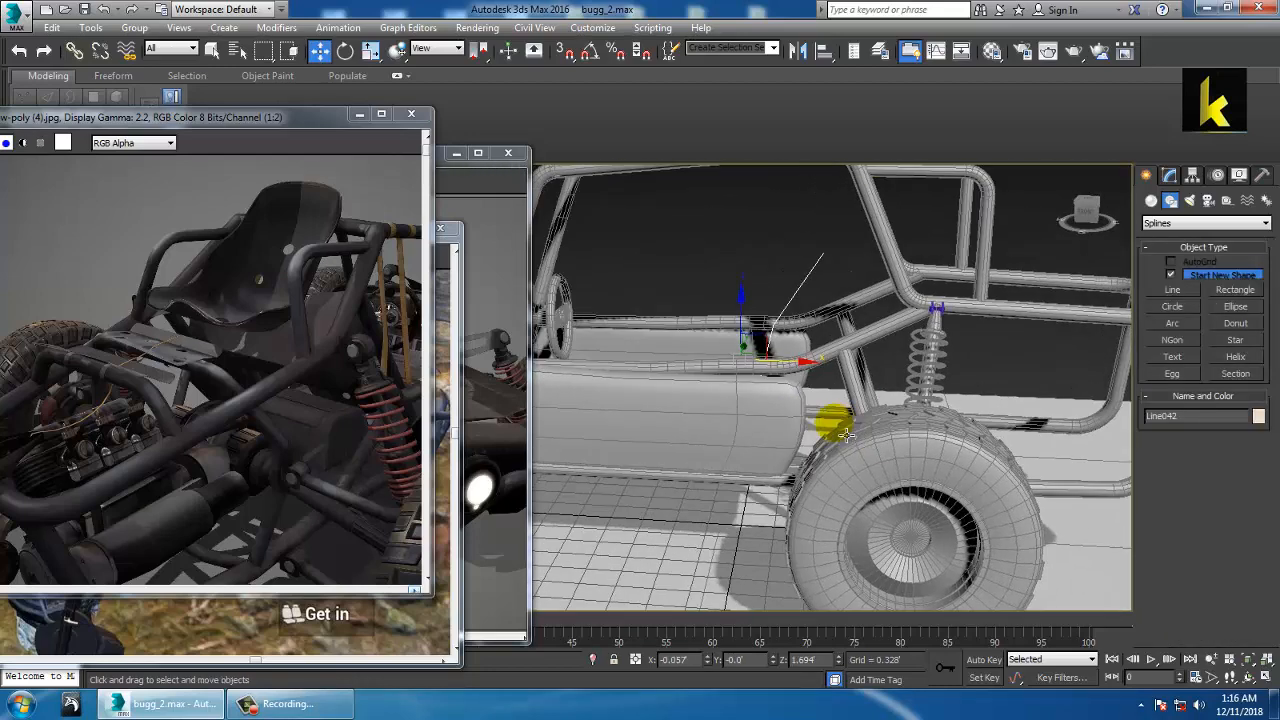
pyautogui.click(680, 390)
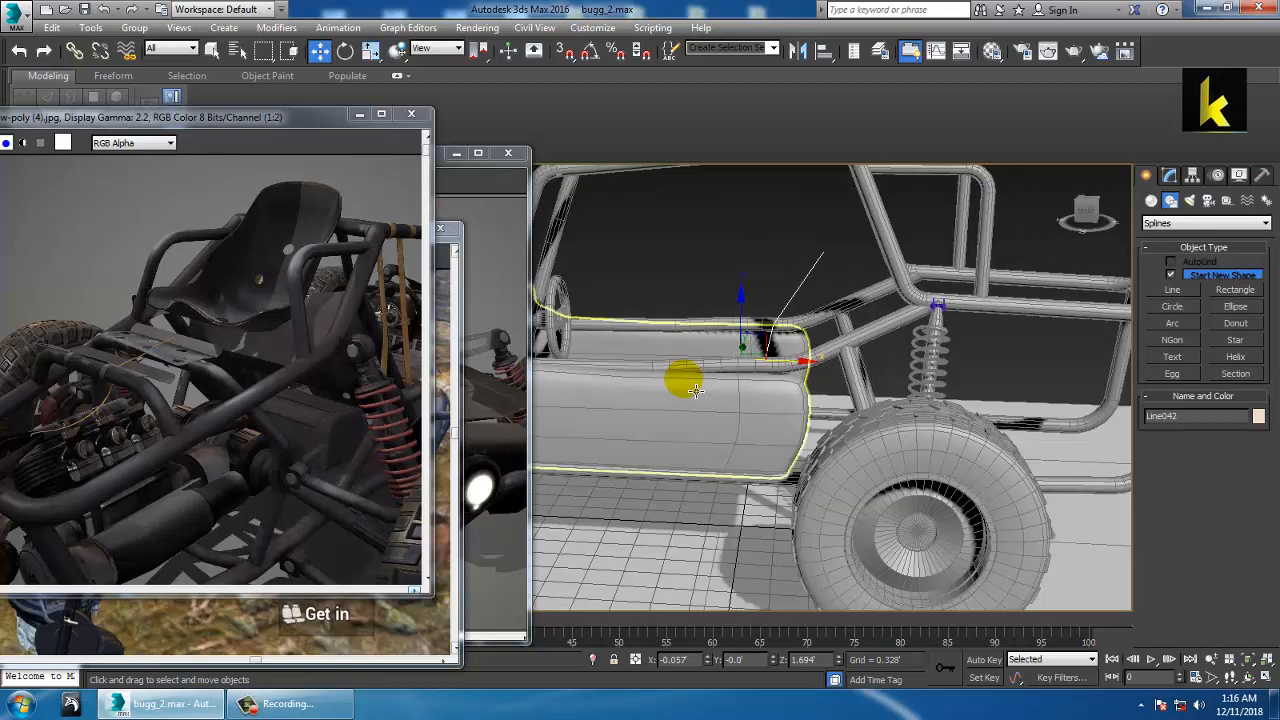
pyautogui.hotkey('alt', 'w')
pyautogui.rightClick(757, 374)
pyautogui.hotkey('alt', 'w')
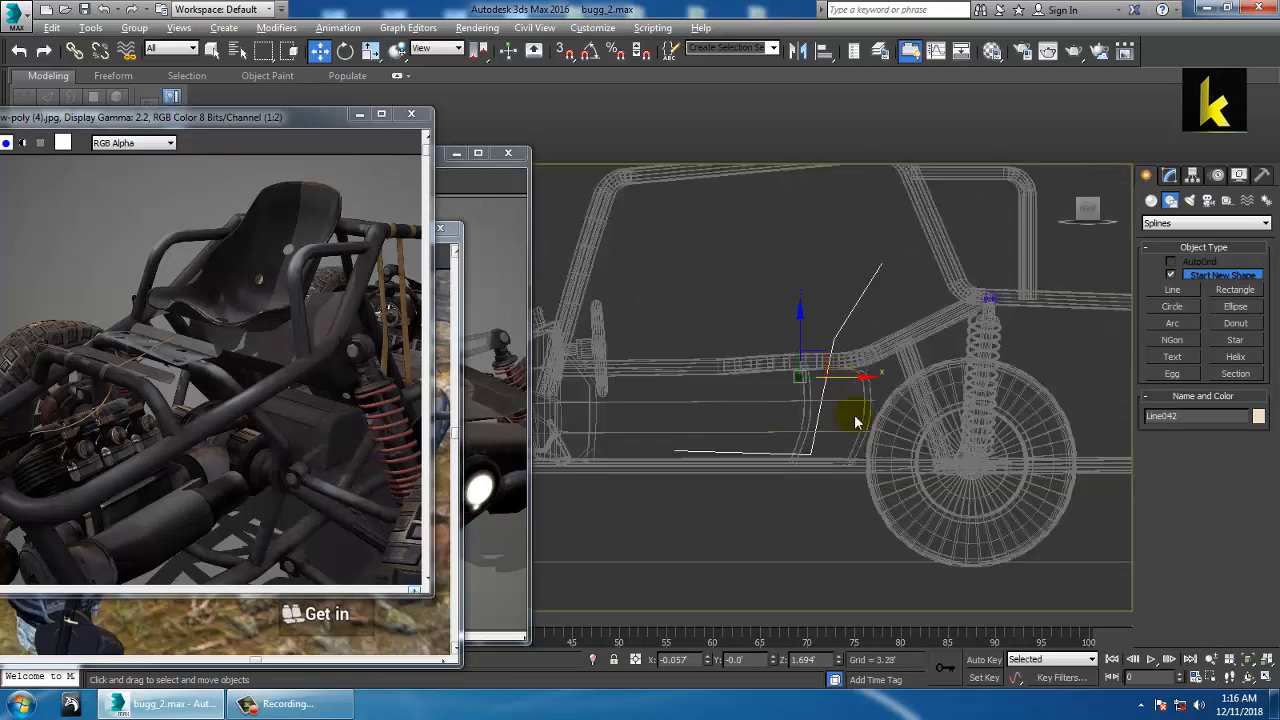
pyautogui.press('t')
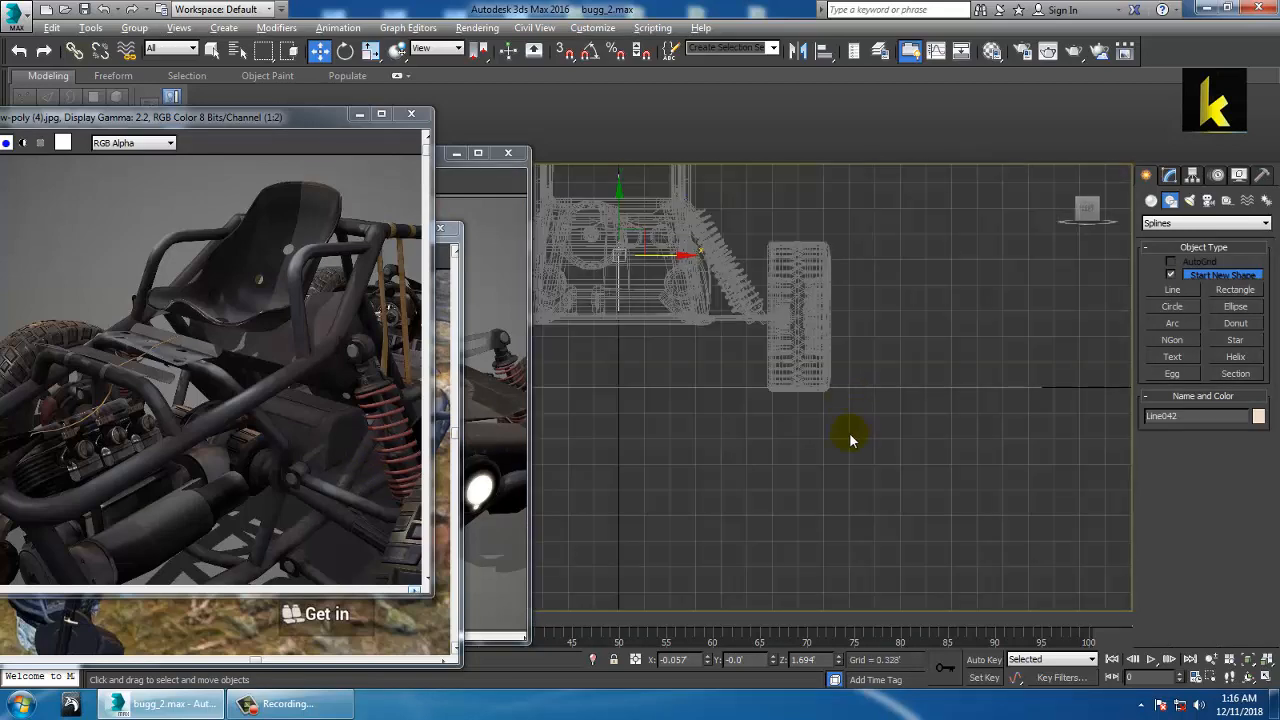
pyautogui.press('f')
pyautogui.moveTo(917, 491); pyautogui.dragTo(903, 494, button='middle')
pyautogui.hotkey('alt', 'w')
pyautogui.rightClick(900, 512)
pyautogui.hotkey('alt', 'w')
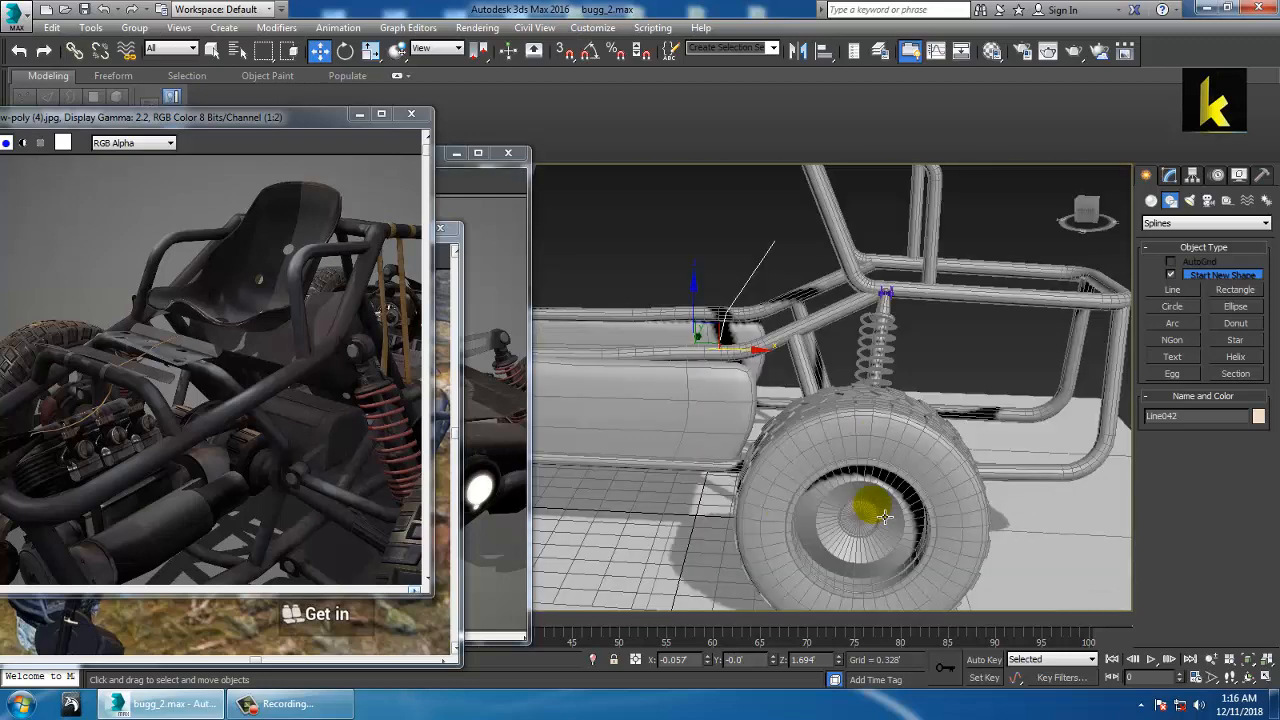
# Scale the seat profile uniformly down to about 87% and display the Perspective view in wireframe
pyautogui.scroll(-4, 885, 517)
pyautogui.keyDown('alt'); pyautogui.moveTo(838, 414); pyautogui.dragTo(880, 451, button='middle'); pyautogui.keyUp('alt')
pyautogui.scroll(3, 880, 451)
pyautogui.press('r')
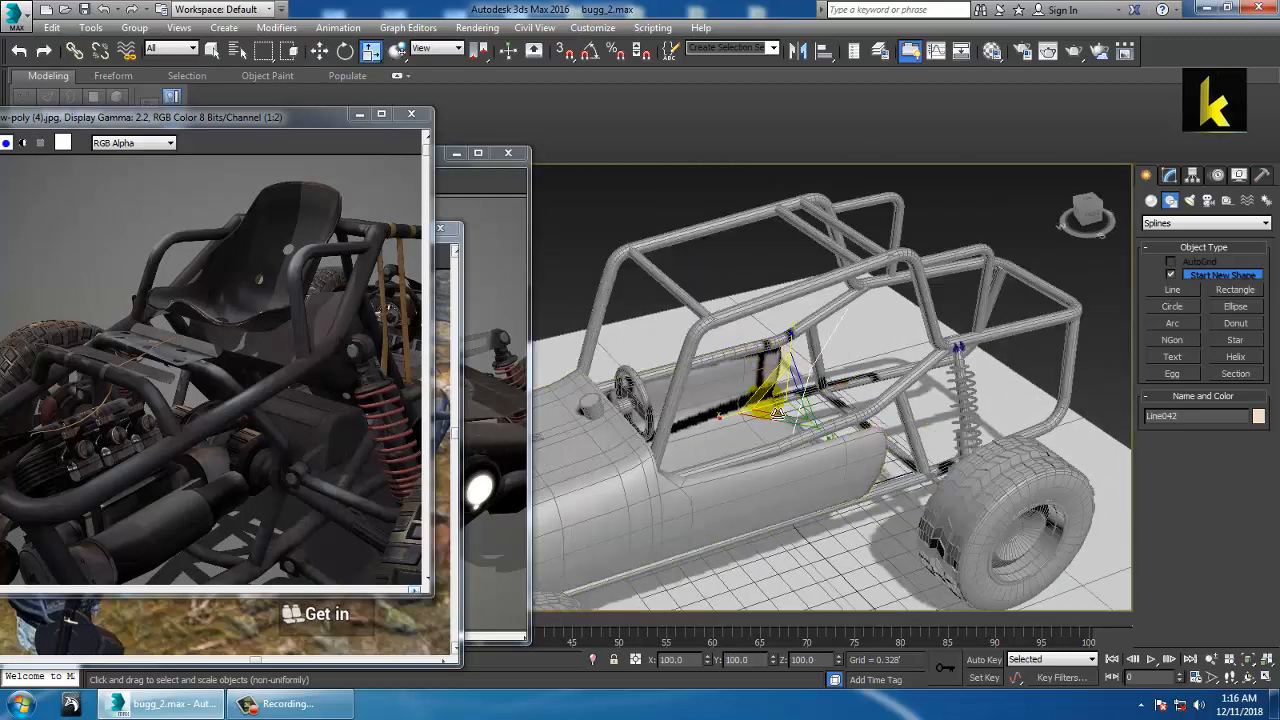
pyautogui.moveTo(786, 414); pyautogui.dragTo(800, 428)
pyautogui.moveTo(800, 428)
pyautogui.keyDown('alt'); pyautogui.mouseDown(button='middle')
pyautogui.moveTo(786, 408)
pyautogui.moveTo(805, 437)
pyautogui.mouseUp(button='middle'); pyautogui.keyUp('alt')
pyautogui.press('F3')
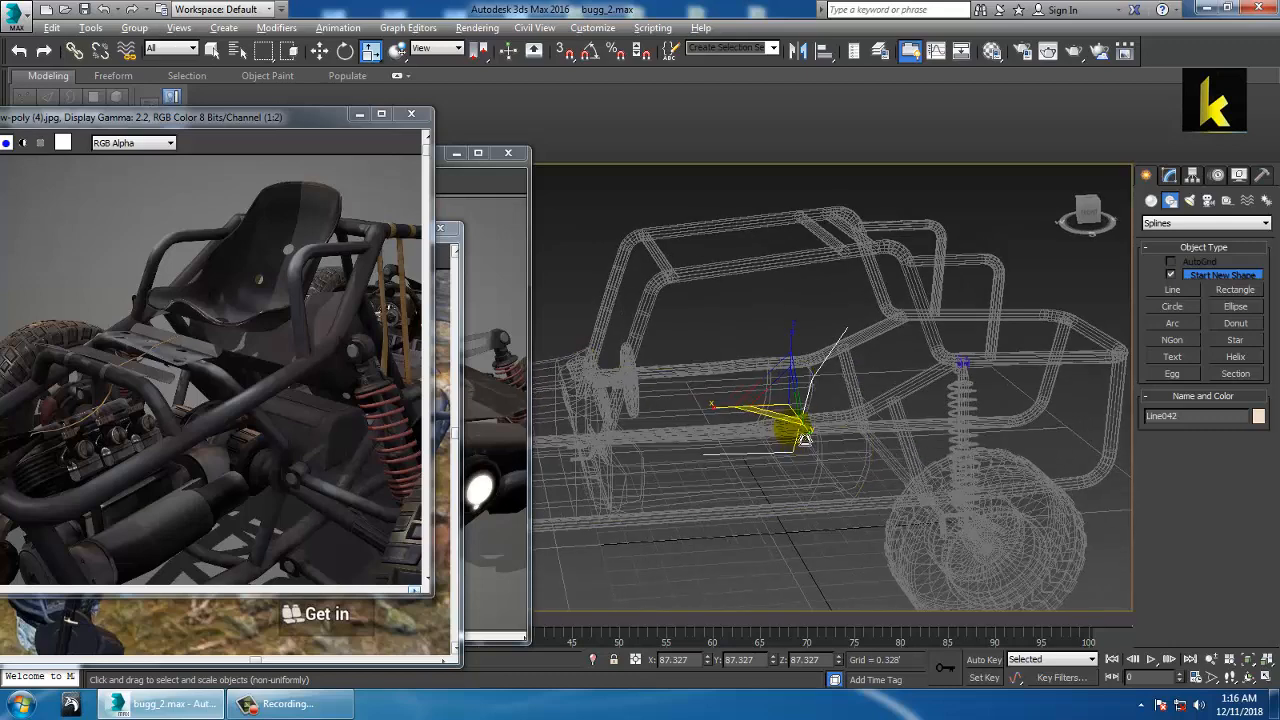
pyautogui.scroll(3, 808, 437)
# Enable viewport rendering on the seat profile with a rectangular section 1.697' long and 0.066' wide
pyautogui.click(1170, 177)
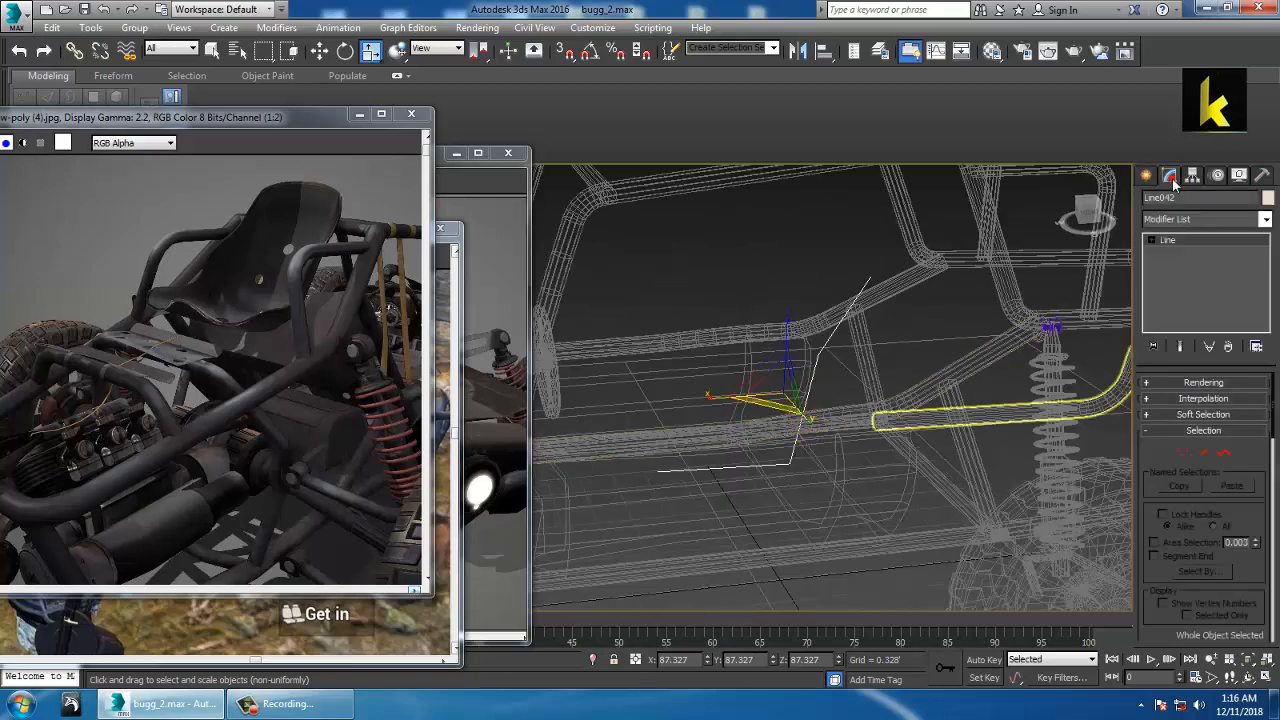
pyautogui.click(1201, 383)
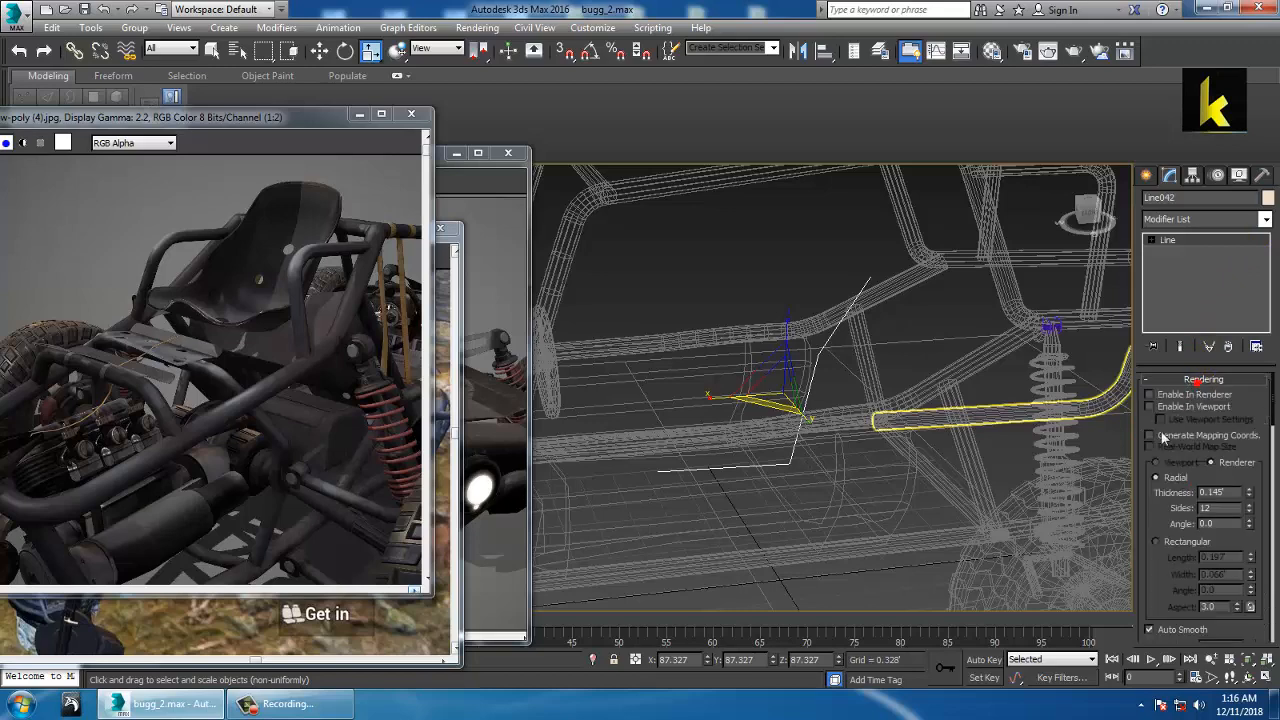
pyautogui.click(1185, 409)
pyautogui.click(1187, 545)
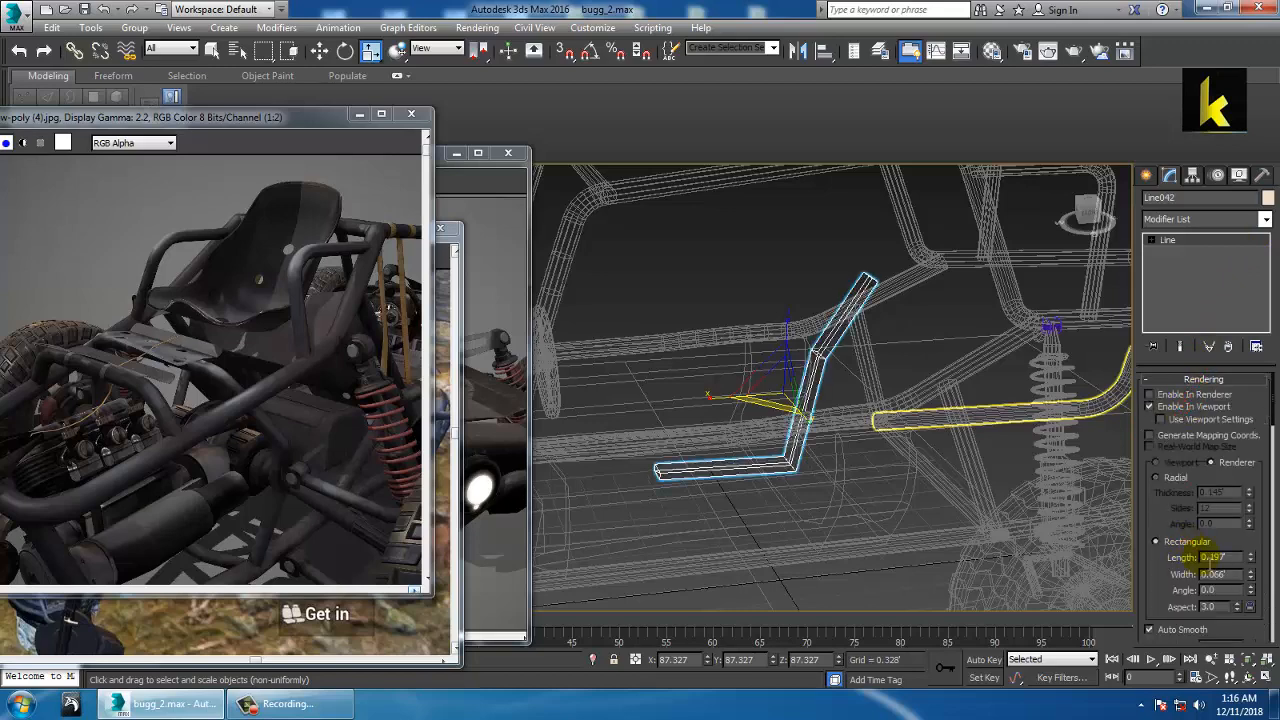
pyautogui.moveTo(1250, 557); pyautogui.dragTo(1086, 114)
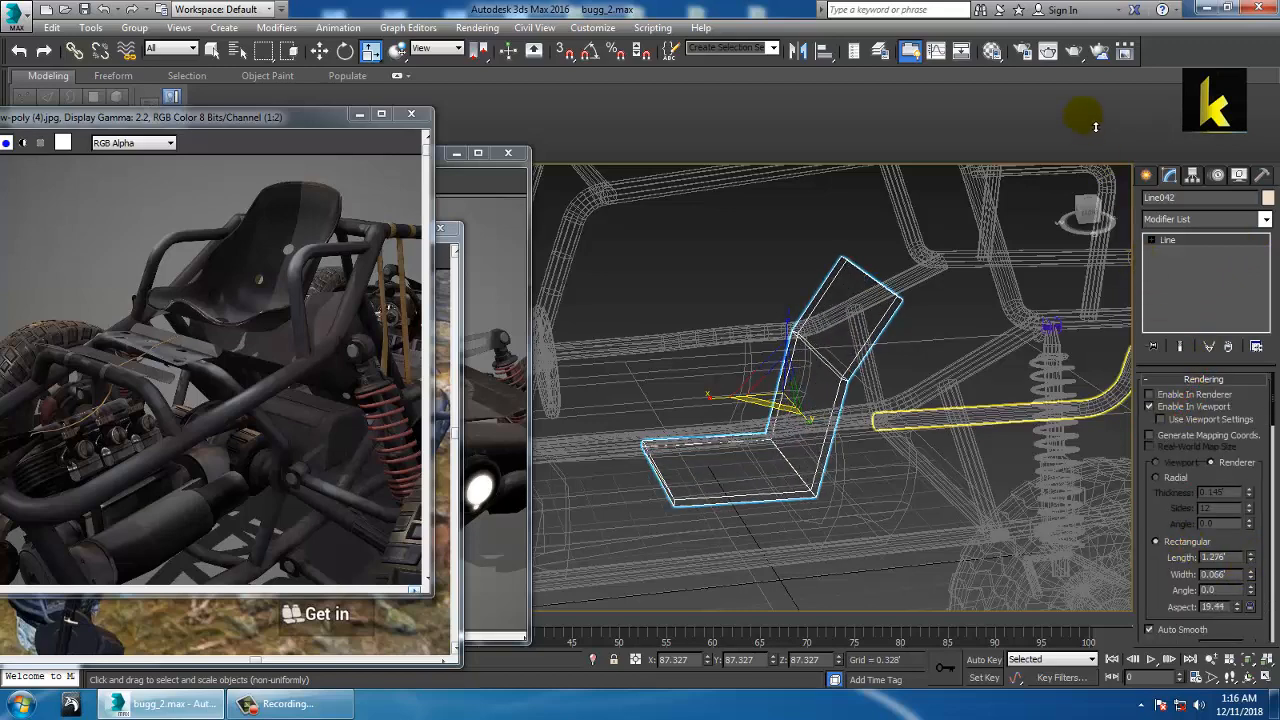
pyautogui.moveTo(1250, 557)
pyautogui.mouseDown()
pyautogui.moveTo(1247, 523)
pyautogui.moveTo(1247, 534)
pyautogui.mouseUp()
# Check the seat against the in-game buggy reference image and move it forward to about X -0.378'
pyautogui.keyDown('alt'); pyautogui.moveTo(772, 433); pyautogui.dragTo(808, 410, button='middle'); pyautogui.keyUp('alt')
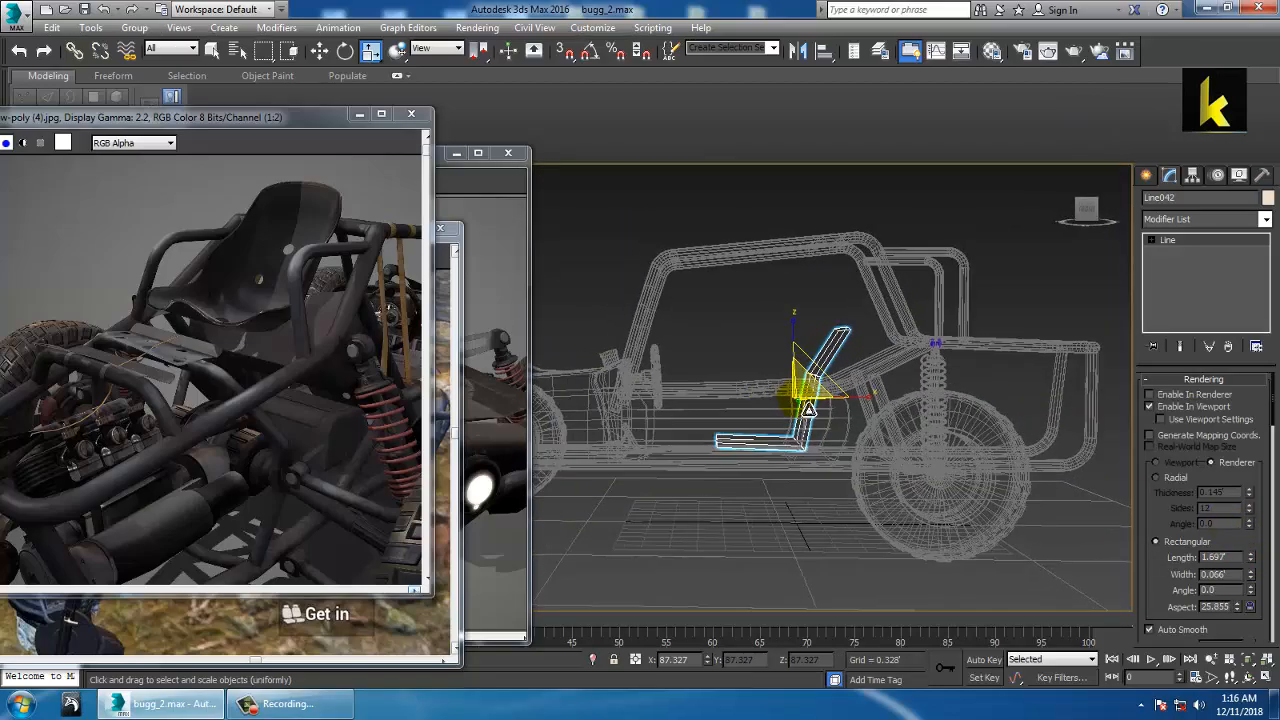
pyautogui.hotkey('alt', 'w')
pyautogui.click(413, 622)
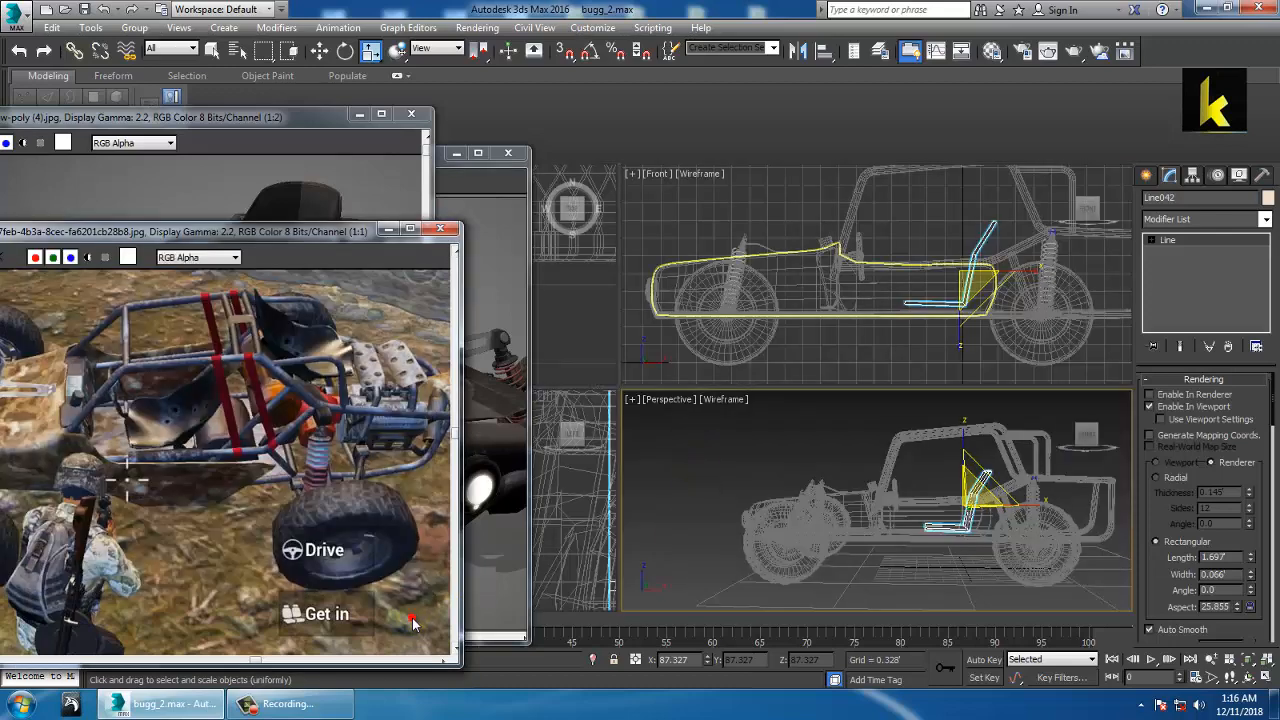
pyautogui.click(923, 472)
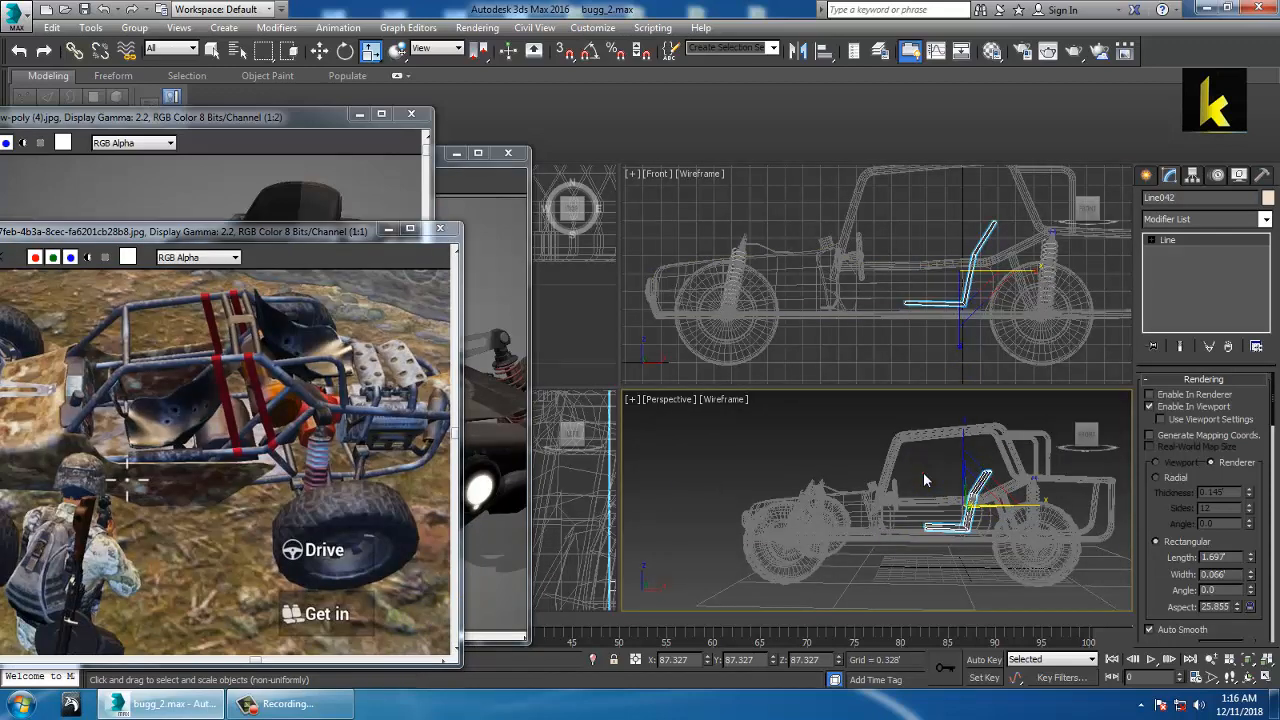
pyautogui.hotkey('alt', 'w')
pyautogui.keyDown('alt'); pyautogui.moveTo(890, 408); pyautogui.dragTo(800, 368, button='middle'); pyautogui.keyUp('alt')
pyautogui.click(810, 309)
pyautogui.press('w')
pyautogui.moveTo(826, 395); pyautogui.dragTo(804, 401)
pyautogui.scroll(5, 852, 365)
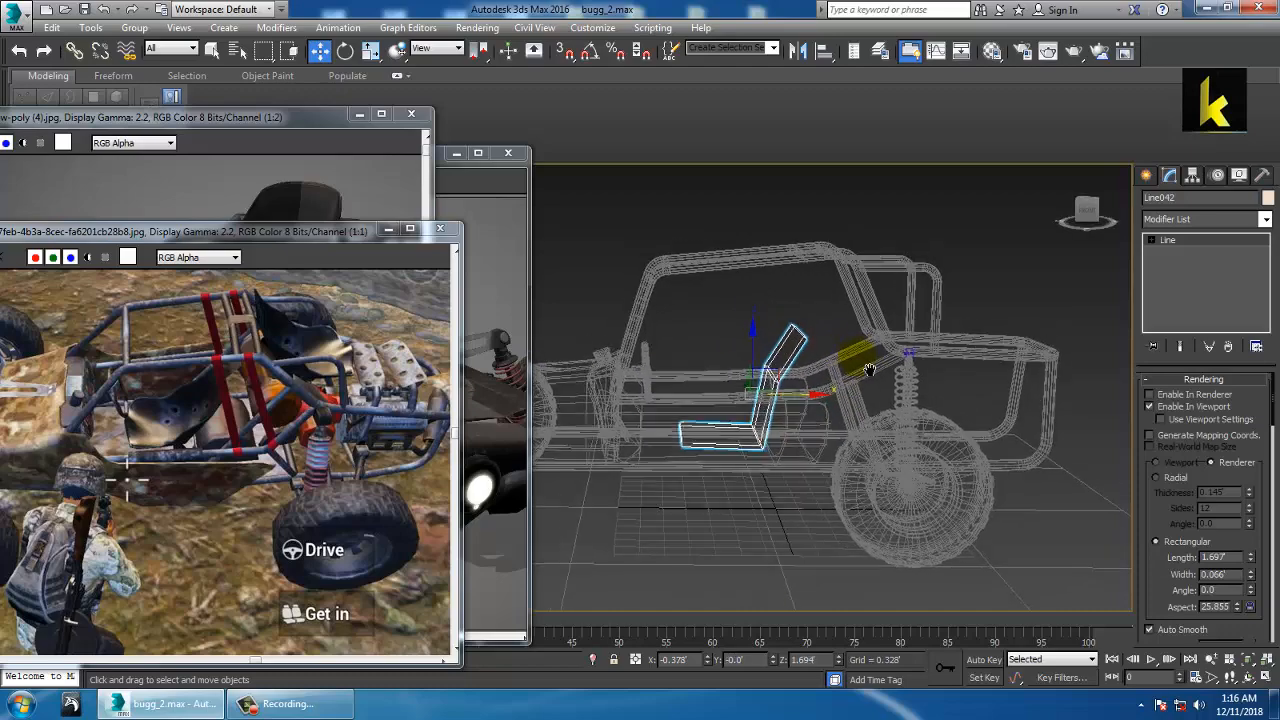
# Isolate the seat from the rest of the buggy and view it from several angles
pyautogui.keyDown('alt'); pyautogui.moveTo(852, 365); pyautogui.dragTo(902, 379, button='middle'); pyautogui.keyUp('alt')
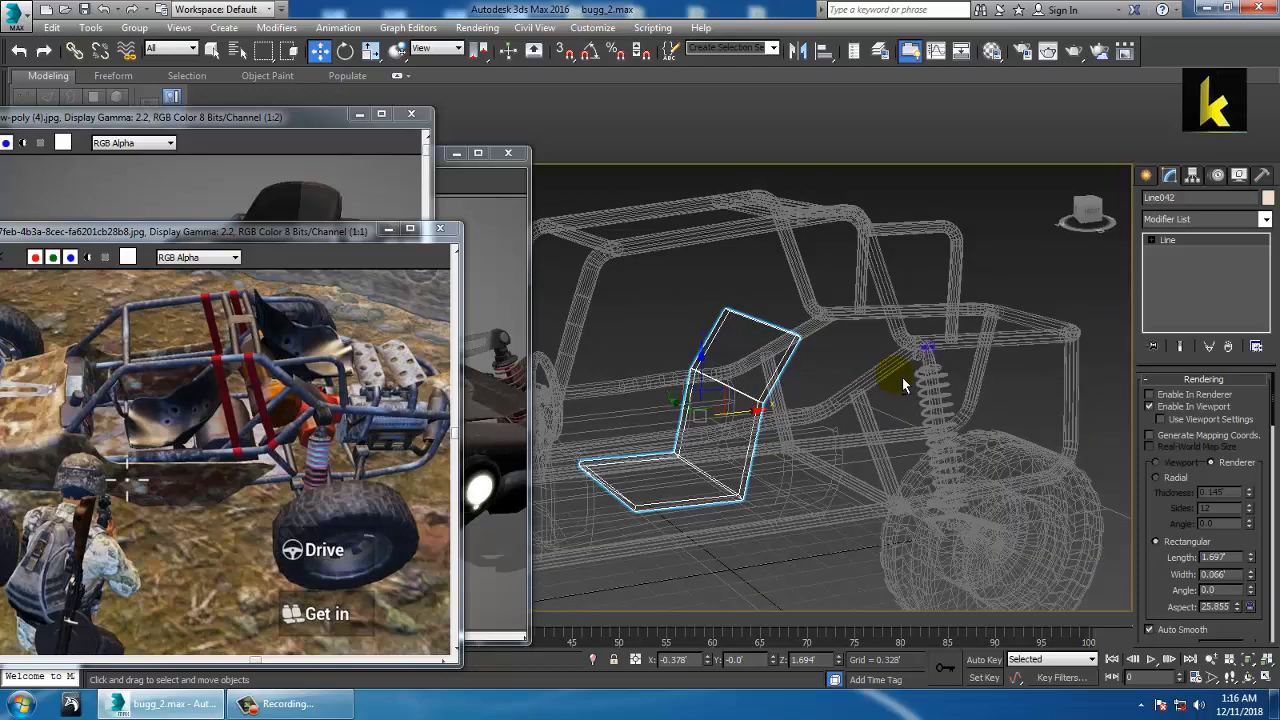
pyautogui.hotkey('alt', 'q')
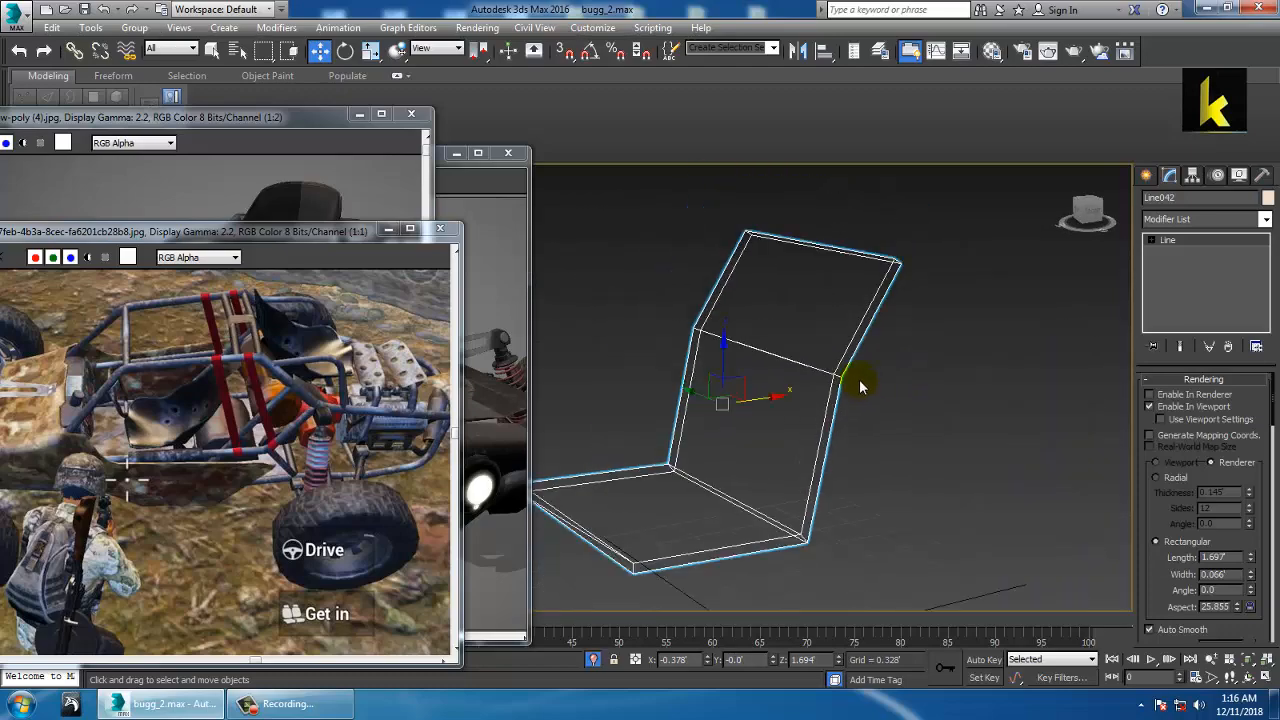
pyautogui.scroll(2, 901, 415)
pyautogui.keyDown('alt'); pyautogui.moveTo(906, 400); pyautogui.dragTo(806, 377, button='middle'); pyautogui.keyUp('alt')
pyautogui.keyDown('alt'); pyautogui.moveTo(633, 421); pyautogui.dragTo(614, 450, button='middle'); pyautogui.keyUp('alt')
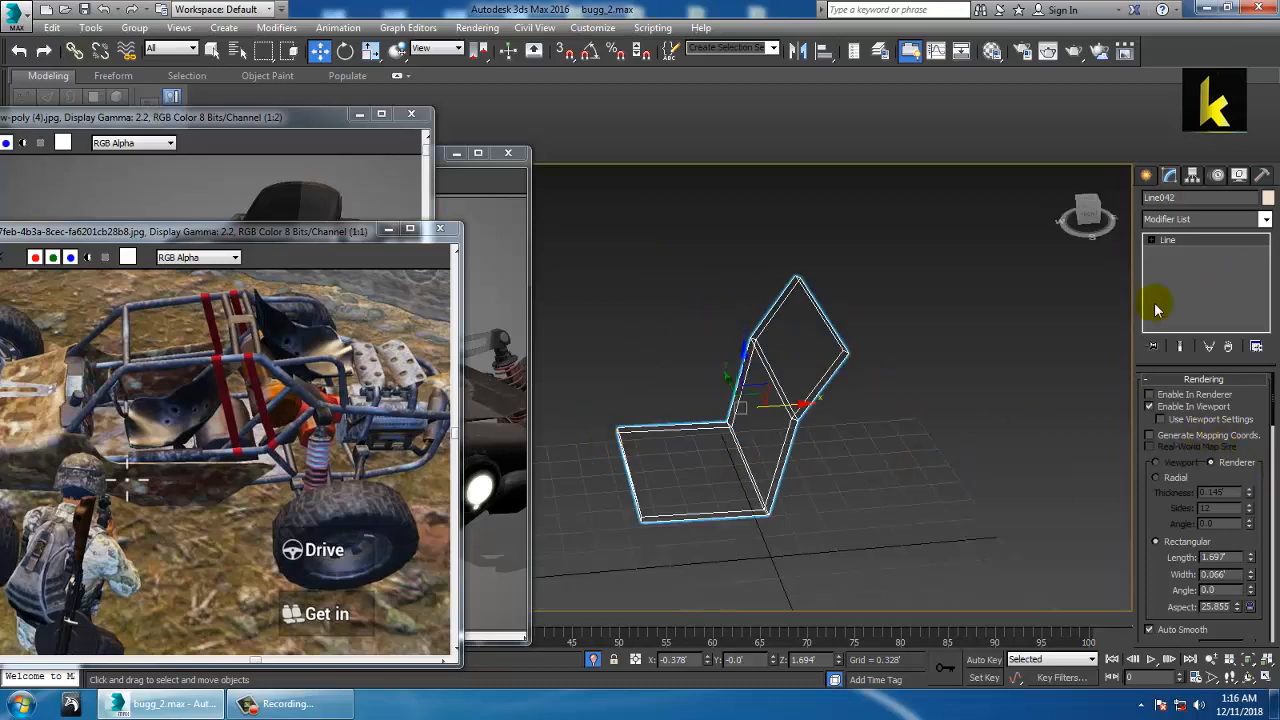
# Select the two bend vertices of the seat profile and fillet them to round the backrest and base bends
pyautogui.click(1150, 240)
pyautogui.click(1185, 266)
pyautogui.click(1178, 255)
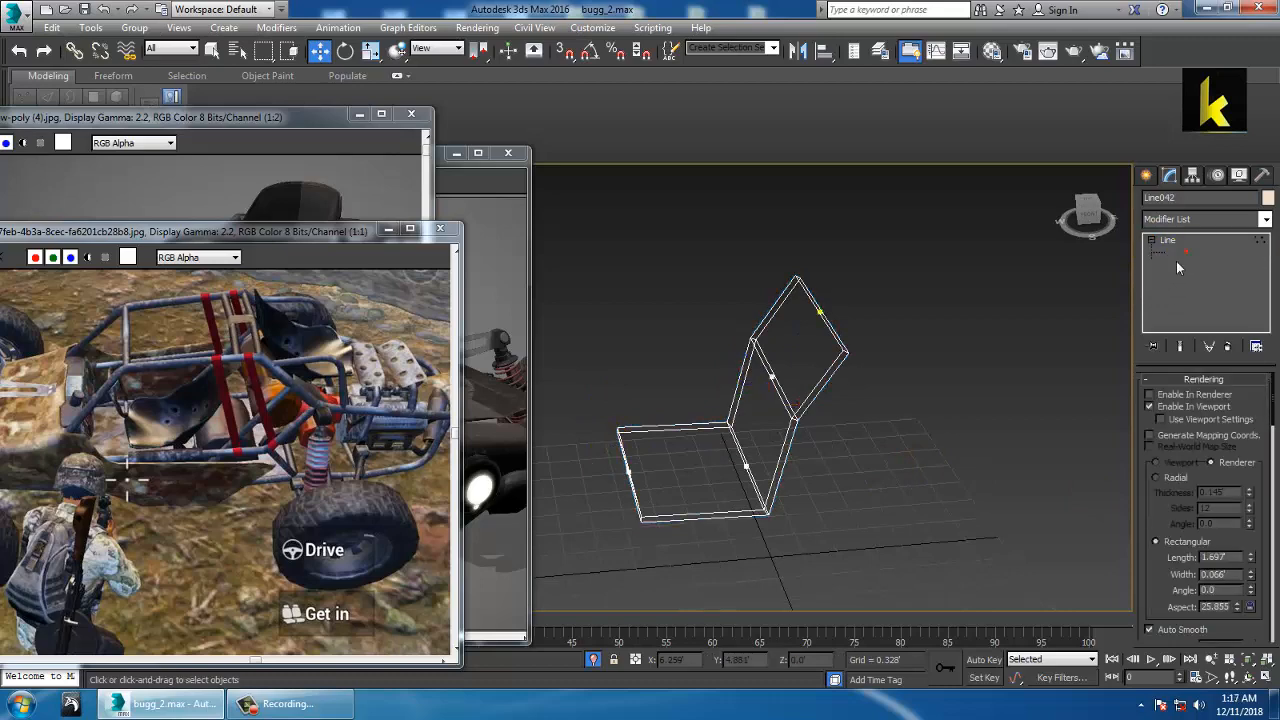
pyautogui.keyDown('alt'); pyautogui.moveTo(738, 325); pyautogui.dragTo(746, 326, button='middle'); pyautogui.keyUp('alt')
pyautogui.moveTo(803, 407); pyautogui.dragTo(801, 406)
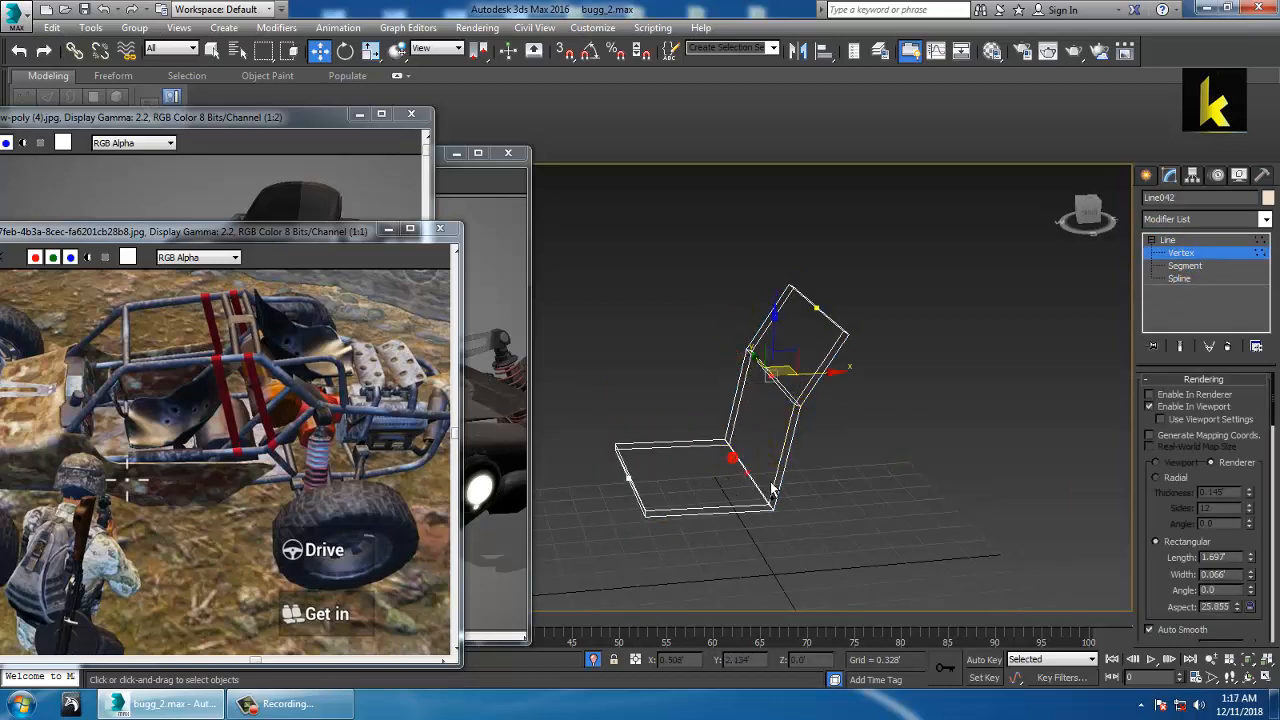
pyautogui.scroll(-10, 1150, 550)
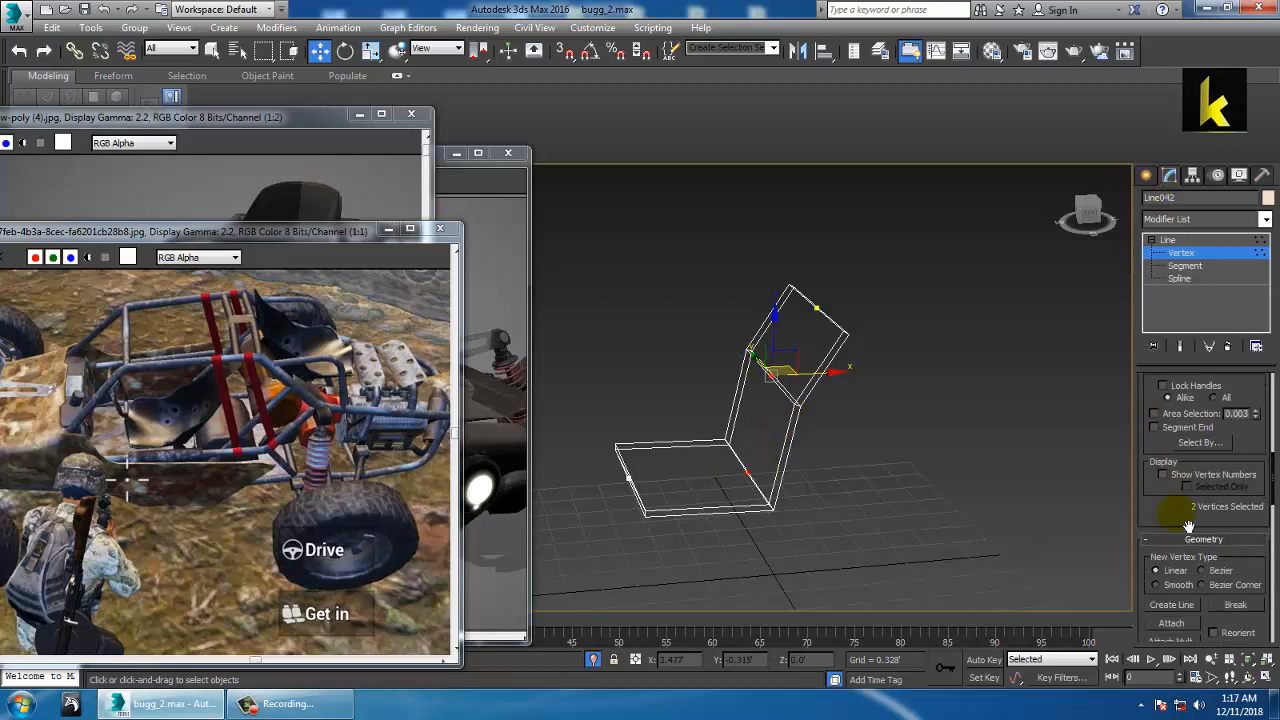
pyautogui.moveTo(1183, 352); pyautogui.dragTo(1175, 230)
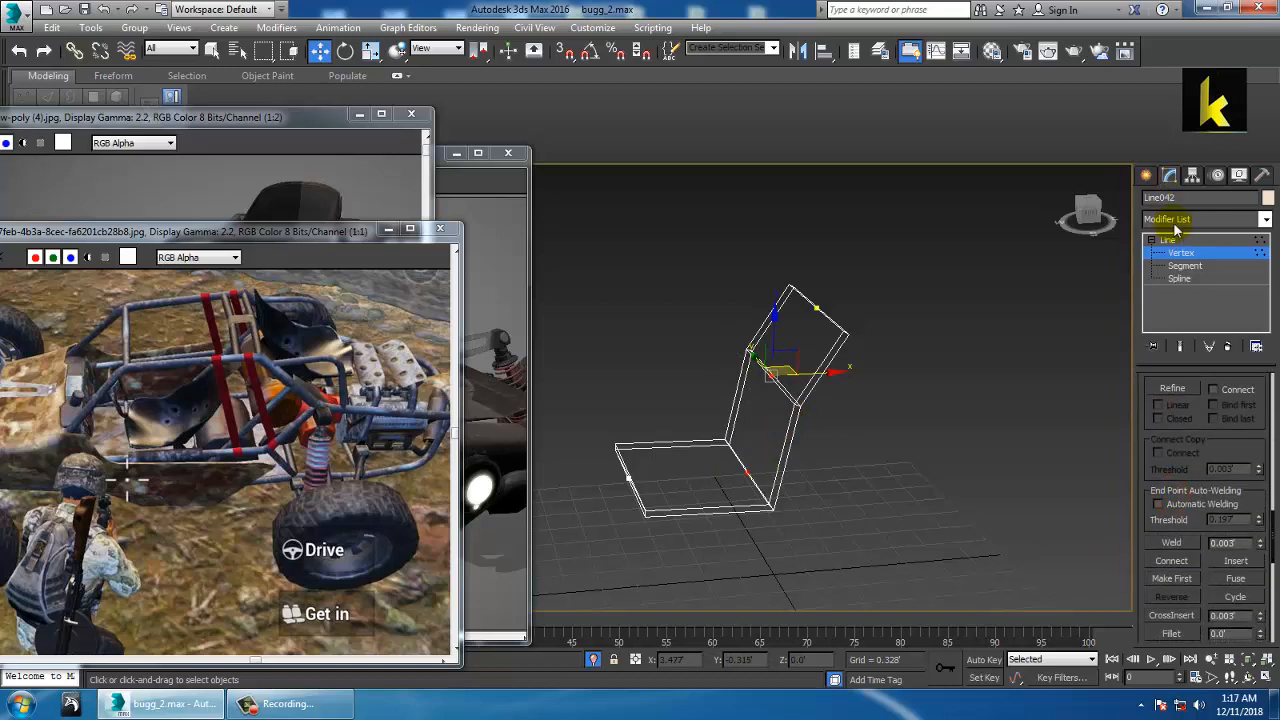
pyautogui.click(1171, 634)
pyautogui.moveTo(777, 394); pyautogui.dragTo(782, 388)
pyautogui.keyDown('alt'); pyautogui.moveTo(847, 432); pyautogui.dragTo(909, 363, button='middle'); pyautogui.keyUp('alt')
pyautogui.rightClick(795, 406)
# Convert the filleted seat to an Editable Poly and frame the front edge of its base
pyautogui.rightClick(740, 362)
pyautogui.moveTo(840, 521)
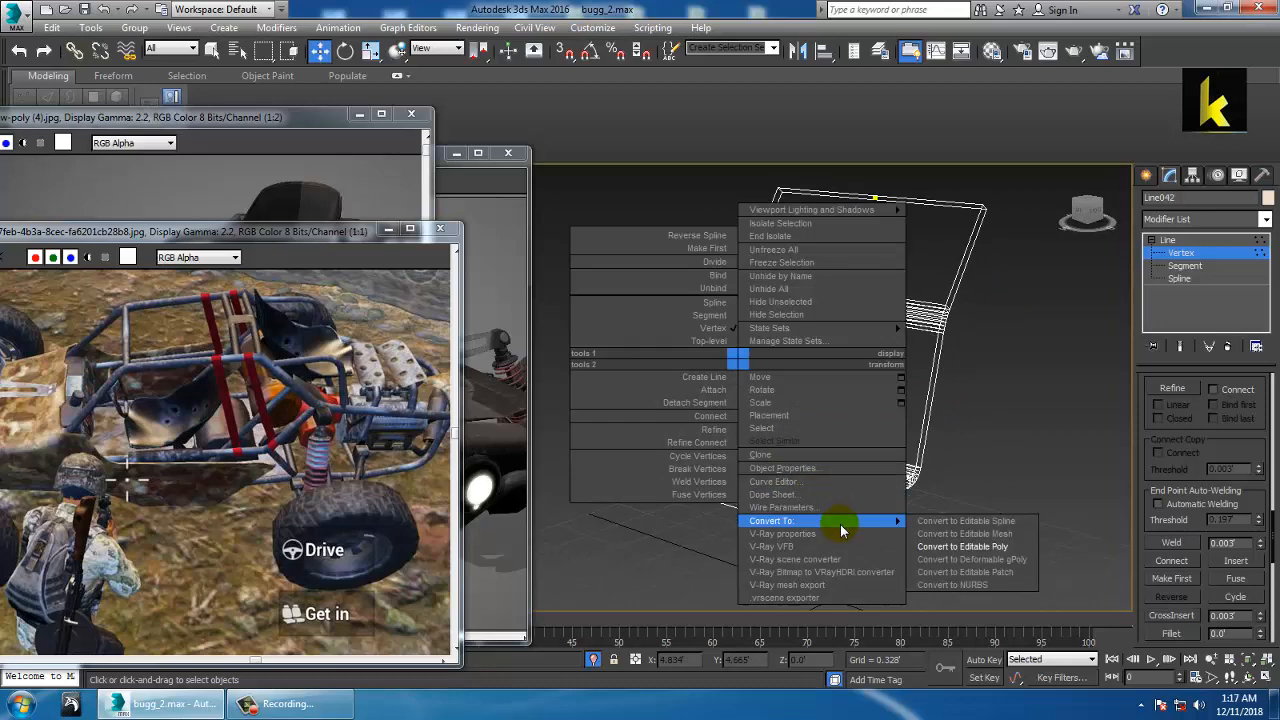
pyautogui.click(978, 547)
pyautogui.scroll(5, 851, 398)
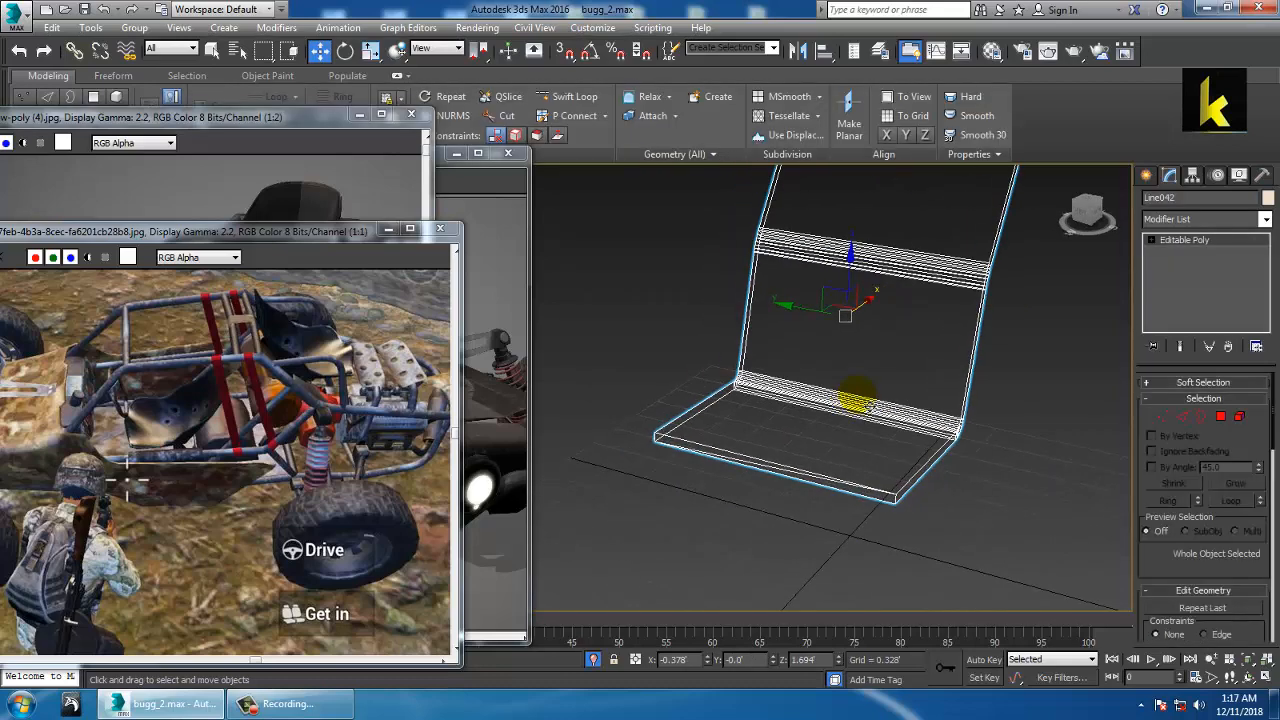
pyautogui.click(796, 522)
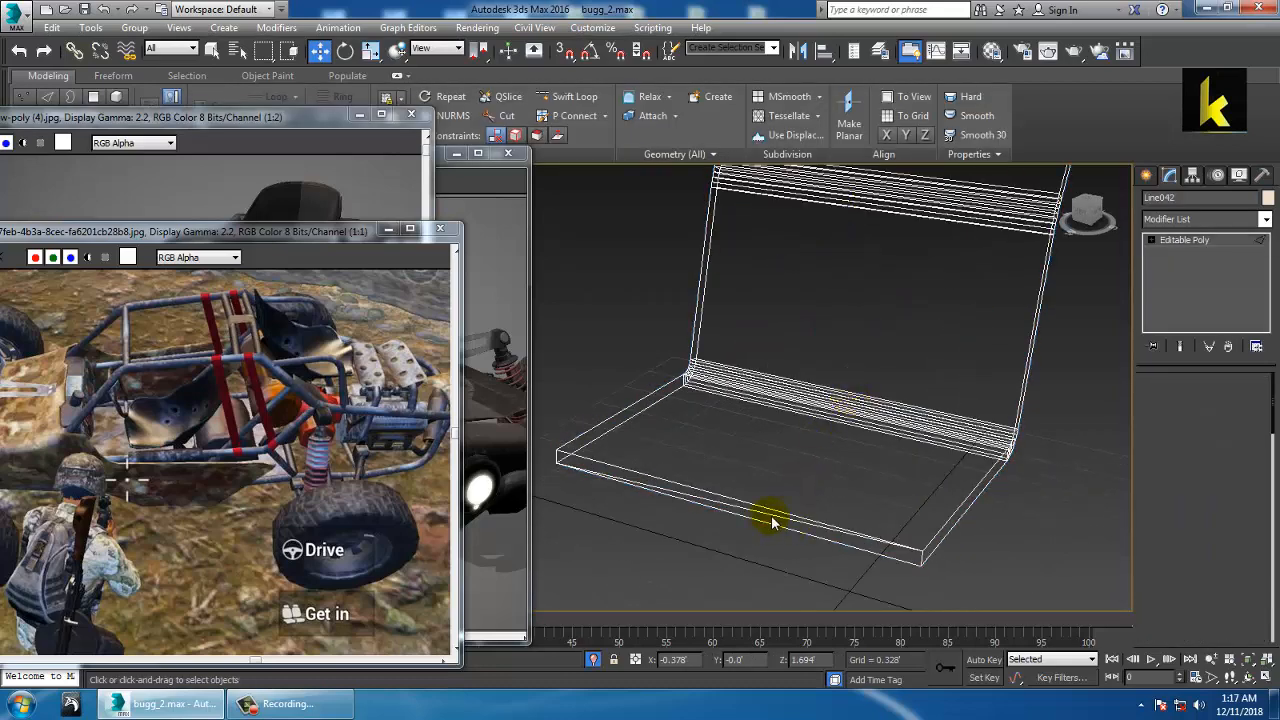
# Select the seat's crosswise edges and connect them with 3 segments, pinch 19 and slide 0
pyautogui.press('2')
pyautogui.click(778, 525)
pyautogui.click(779, 526)
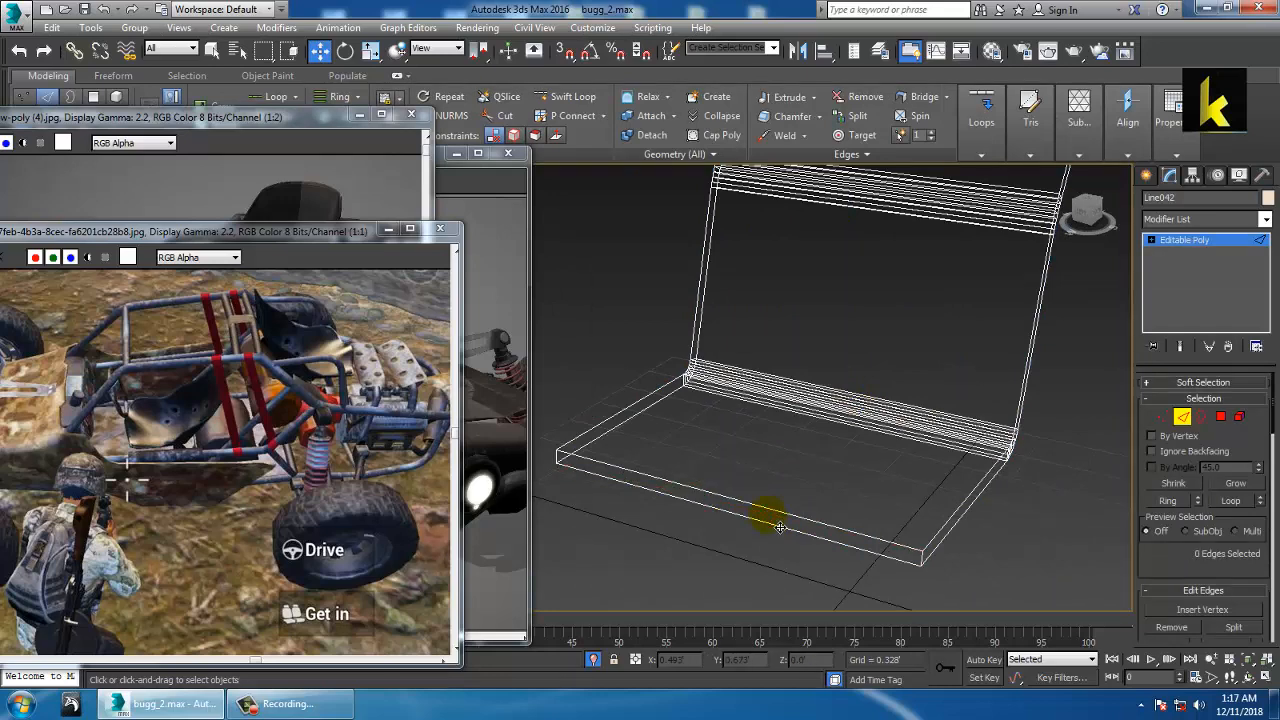
pyautogui.keyDown('alt'); pyautogui.moveTo(780, 527); pyautogui.dragTo(990, 345, button='middle'); pyautogui.keyUp('alt')
pyautogui.keyDown('alt'); pyautogui.moveTo(1105, 365); pyautogui.dragTo(1046, 343, button='middle'); pyautogui.keyUp('alt')
pyautogui.moveTo(837, 198); pyautogui.dragTo(858, 530)
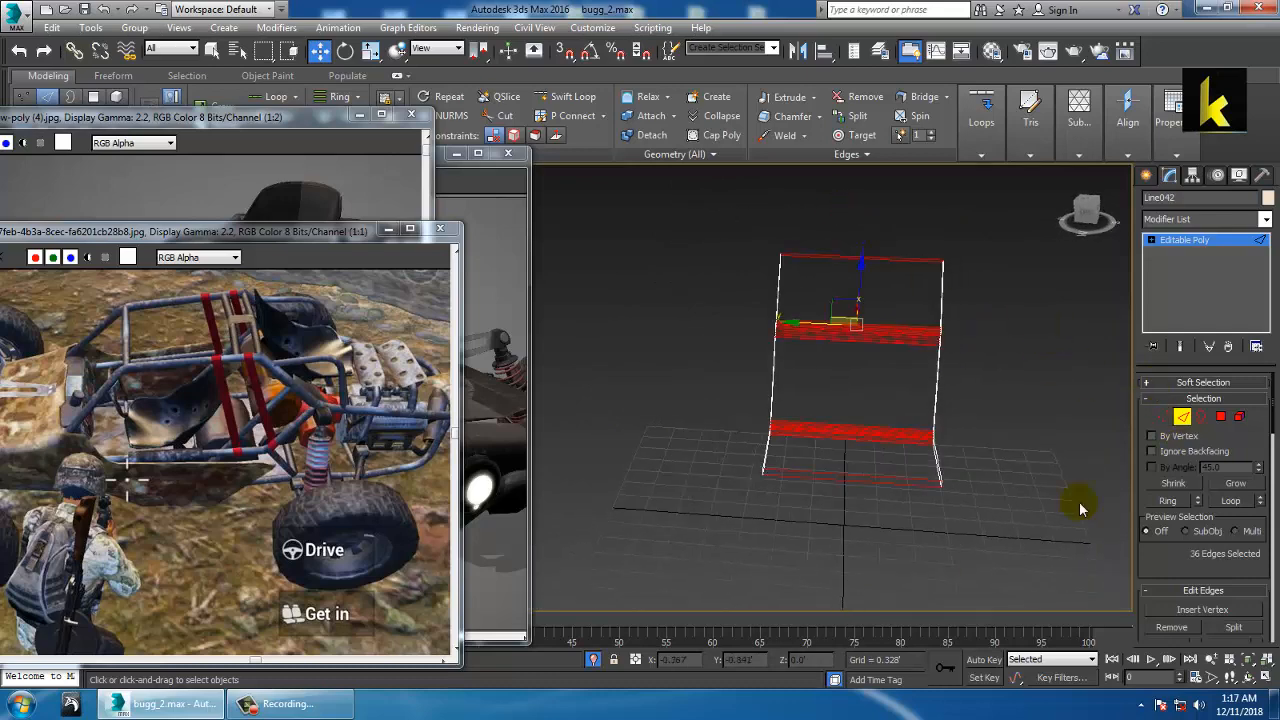
pyautogui.scroll(-3, 1231, 447)
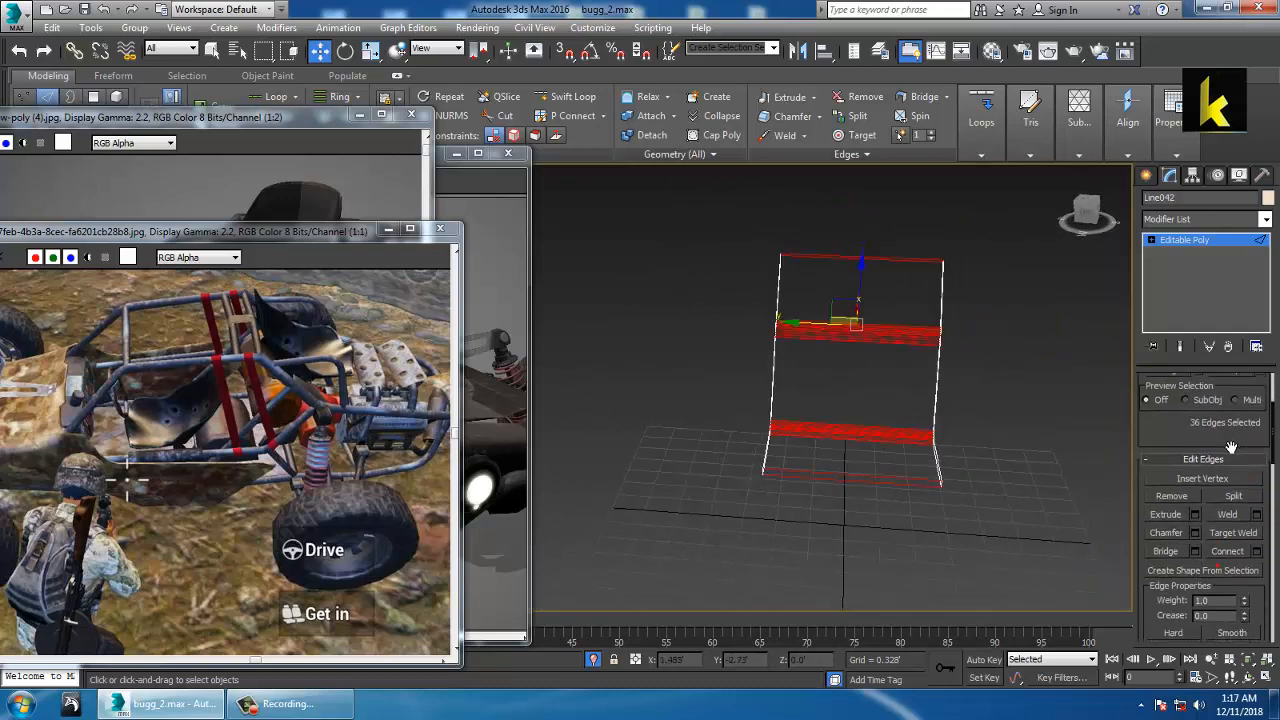
pyautogui.click(1257, 552)
pyautogui.keyDown('alt'); pyautogui.moveTo(795, 408); pyautogui.dragTo(631, 443, button='middle'); pyautogui.keyUp('alt')
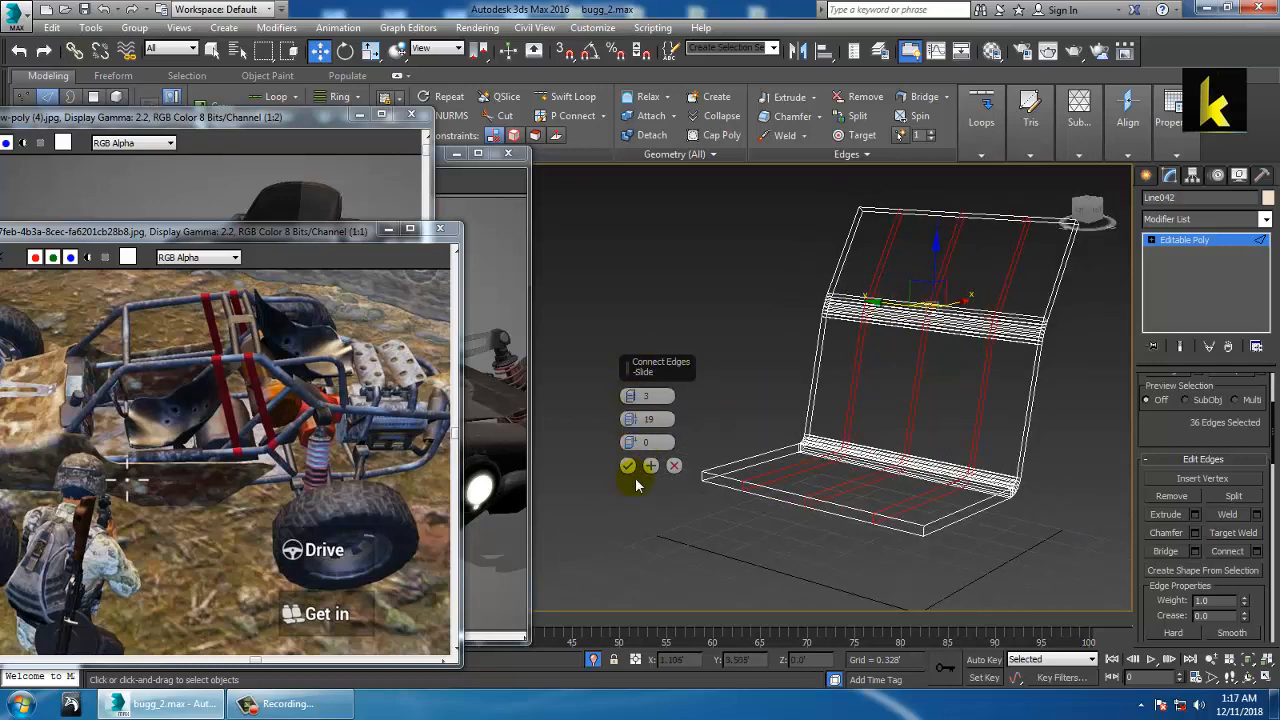
pyautogui.click(627, 465)
pyautogui.keyDown('alt'); pyautogui.moveTo(660, 480); pyautogui.dragTo(862, 407, button='middle'); pyautogui.keyUp('alt')
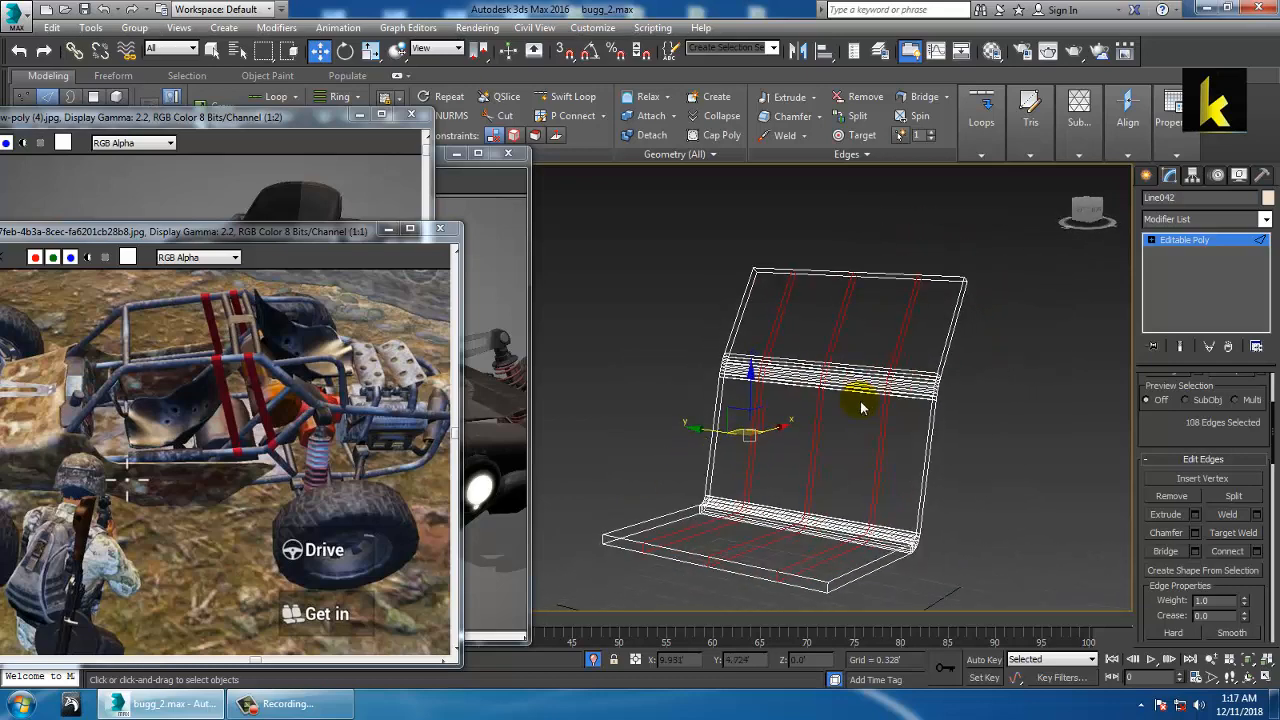
# Select the lengthwise edges of the lower and upper backrest sections and connect them with 3 segments and pinch 19
pyautogui.keyDown('alt'); pyautogui.moveTo(847, 357); pyautogui.dragTo(686, 430, button='middle'); pyautogui.keyUp('alt')
pyautogui.moveTo(913, 455); pyautogui.dragTo(950, 448)
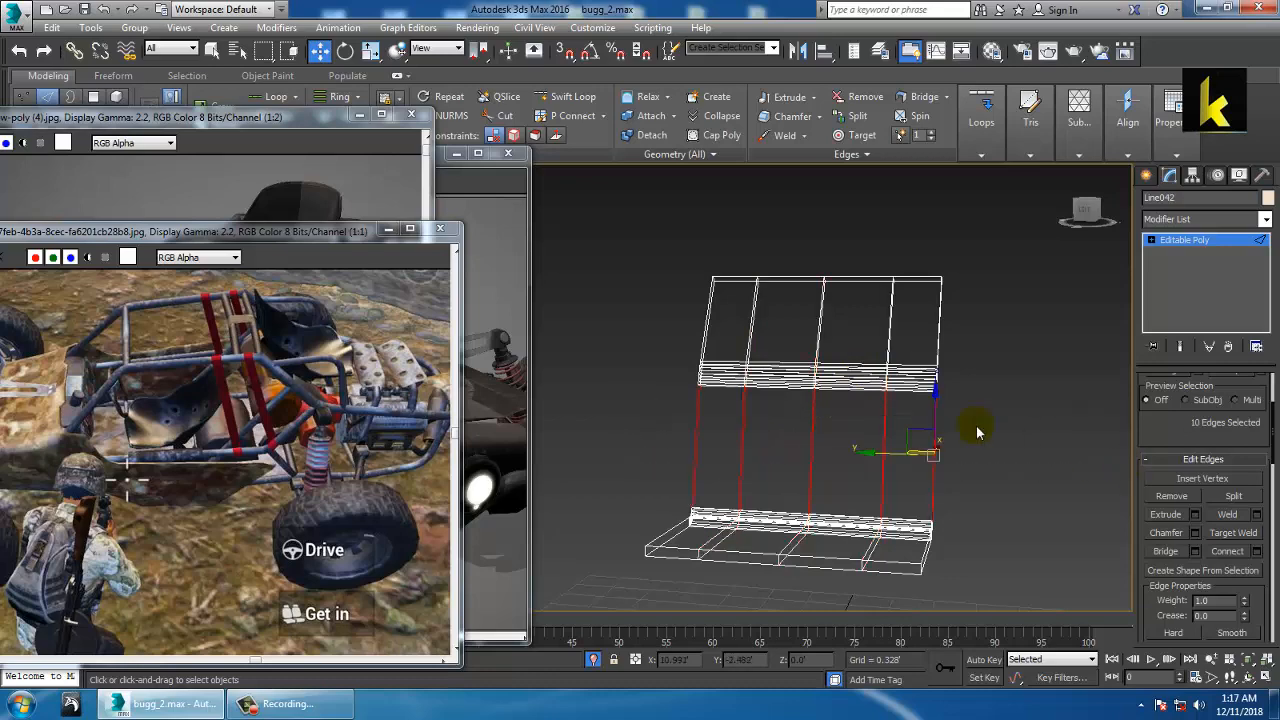
pyautogui.keyDown('ctrl'); pyautogui.moveTo(1065, 325); pyautogui.dragTo(1068, 327); pyautogui.keyUp('ctrl')
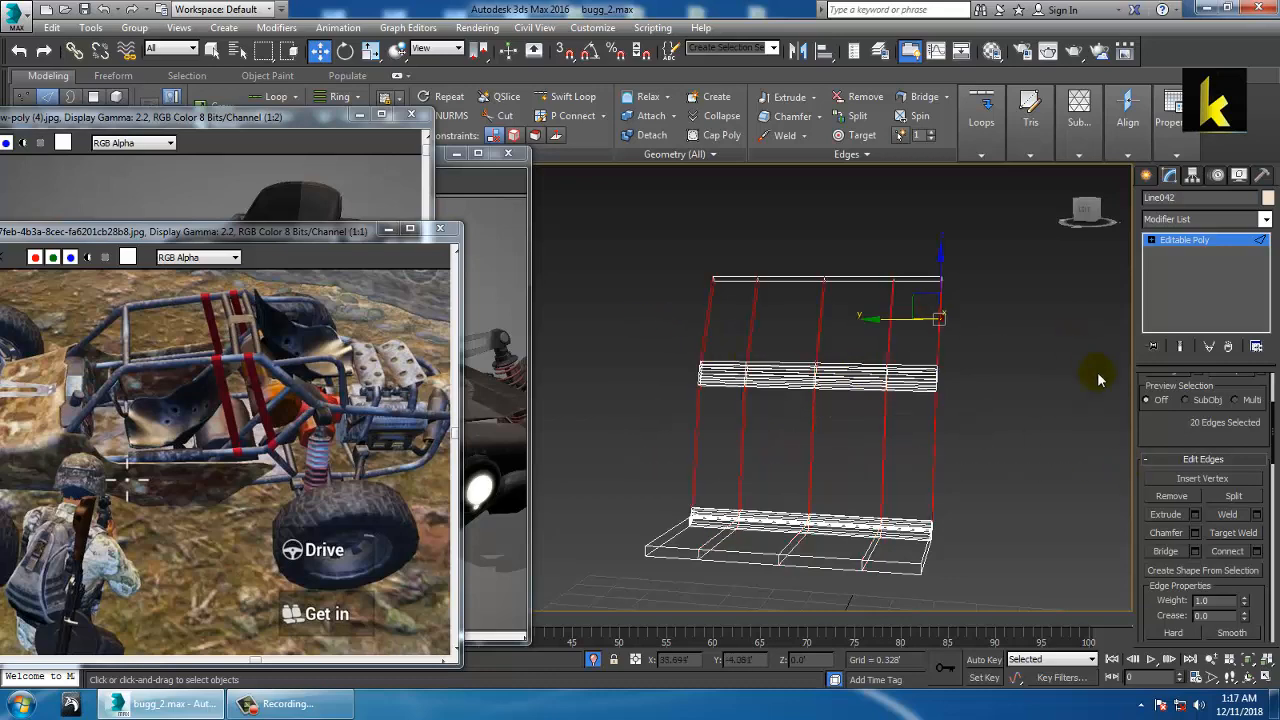
pyautogui.click(1256, 552)
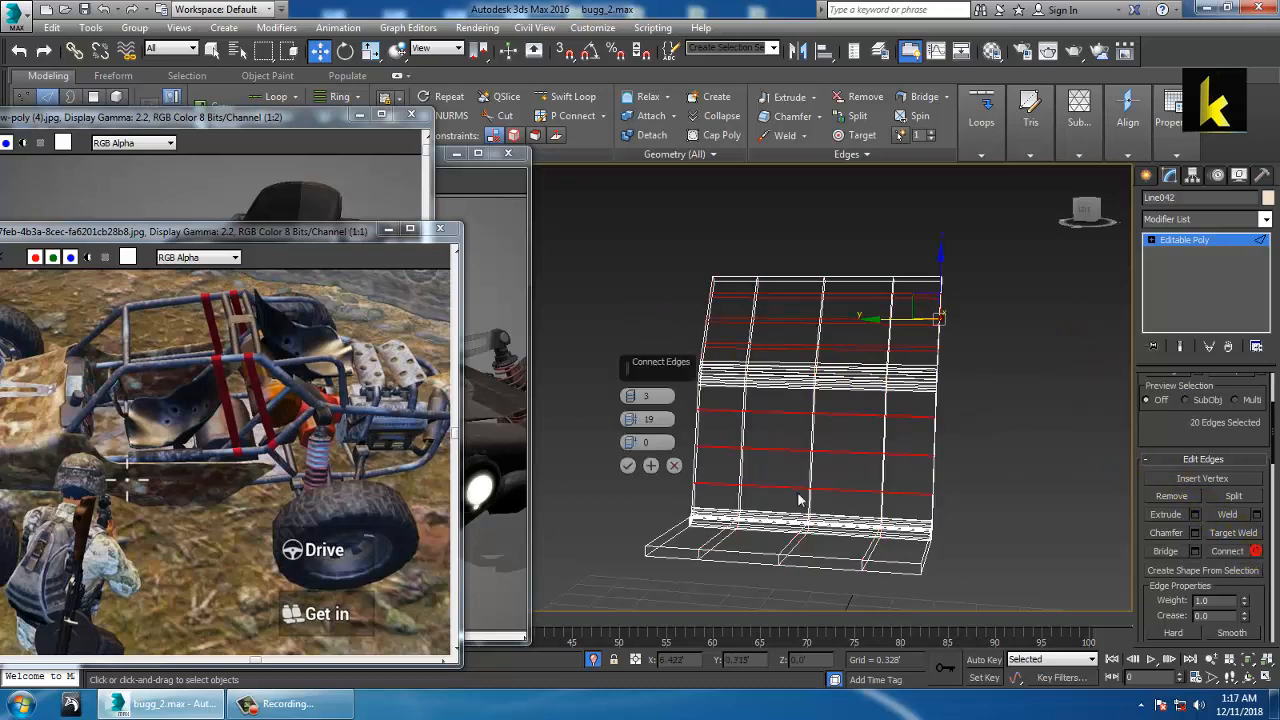
pyautogui.click(627, 465)
# Select the front-to-back edges of the seat base and connect them with 3 segments and pinch 19
pyautogui.keyDown('alt'); pyautogui.moveTo(825, 543); pyautogui.dragTo(691, 521, button='middle'); pyautogui.keyUp('alt')
pyautogui.moveTo(645, 461); pyautogui.dragTo(675, 569)
pyautogui.click(1256, 553)
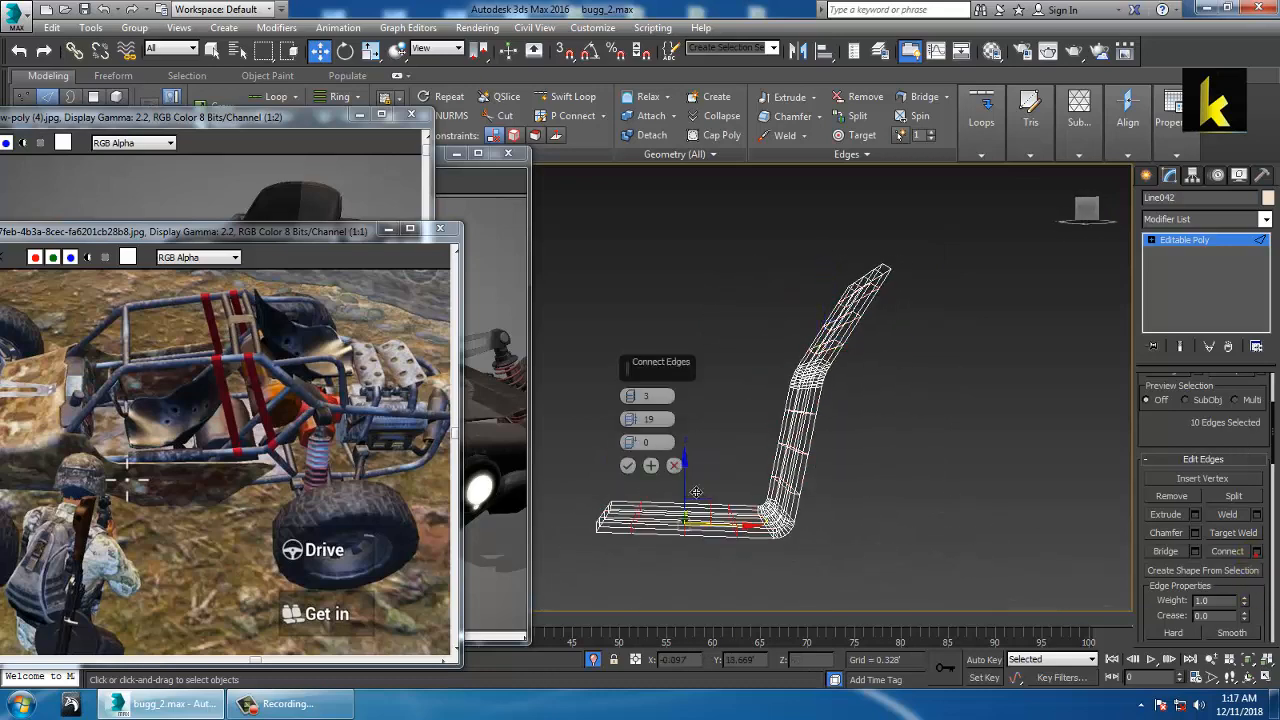
pyautogui.click(628, 465)
pyautogui.keyDown('alt'); pyautogui.moveTo(660, 465); pyautogui.dragTo(783, 449, button='middle'); pyautogui.keyUp('alt')
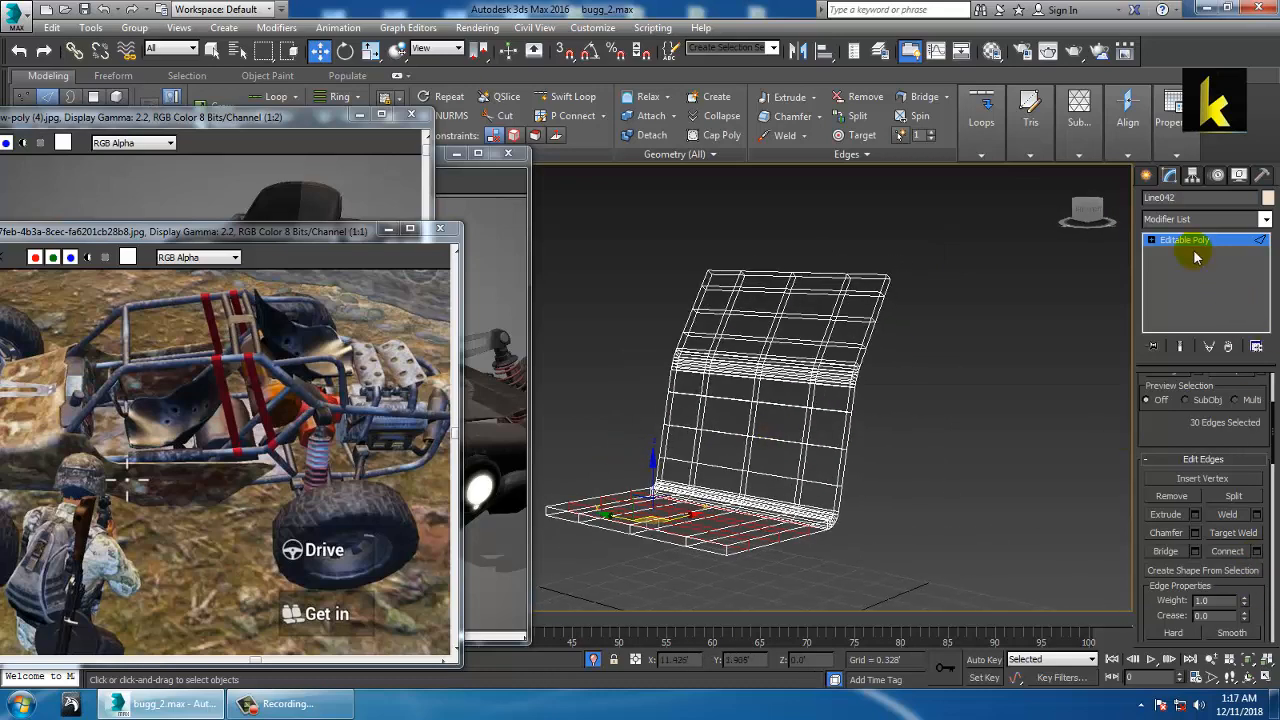
# Apply an FFD(box) 4x4x4 modifier to the seat and start editing its control points
pyautogui.click(1198, 241)
pyautogui.click(1265, 221)
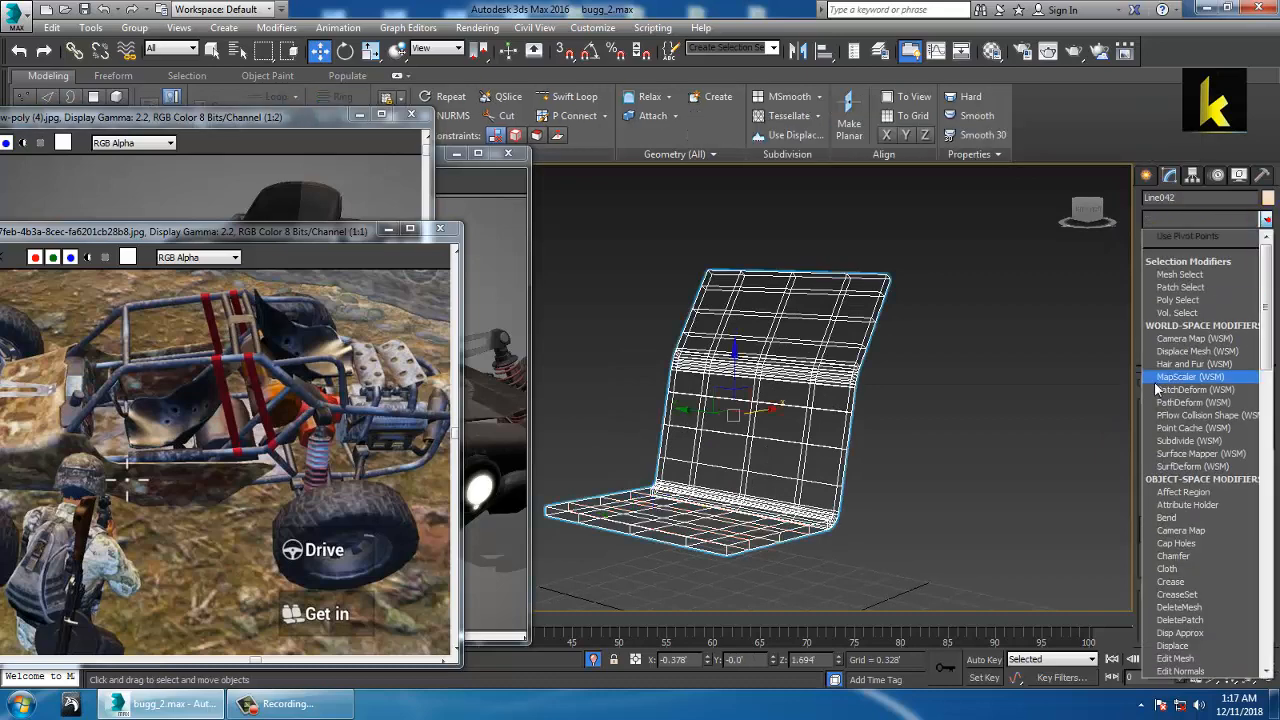
pyautogui.scroll(-12, 1197, 380)
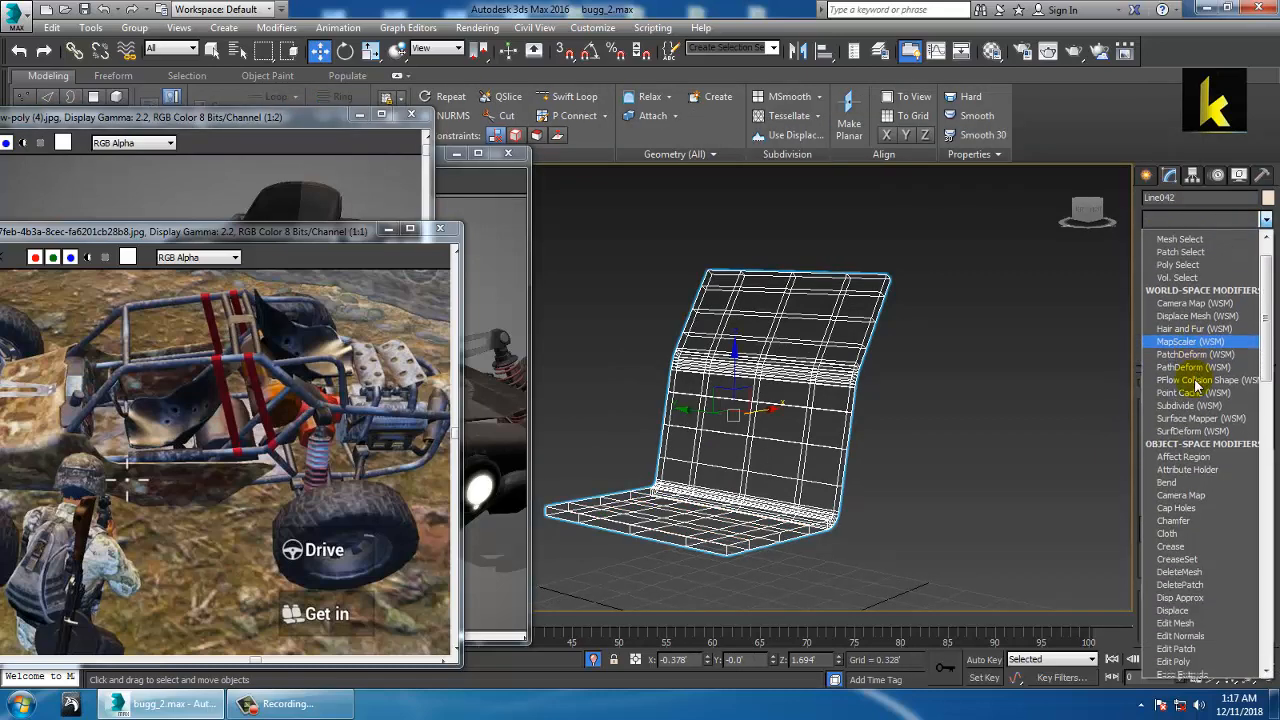
pyautogui.click(1207, 288)
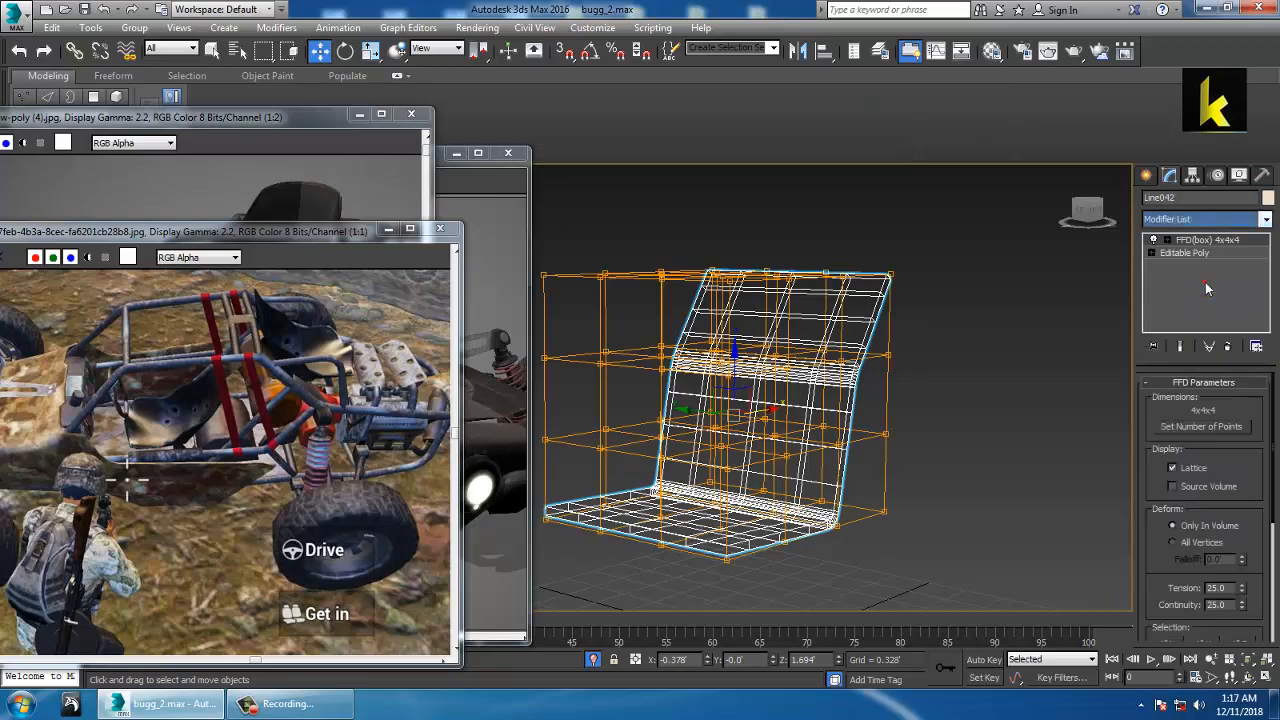
pyautogui.keyDown('alt'); pyautogui.moveTo(951, 363); pyautogui.dragTo(724, 460, button='middle'); pyautogui.keyUp('alt')
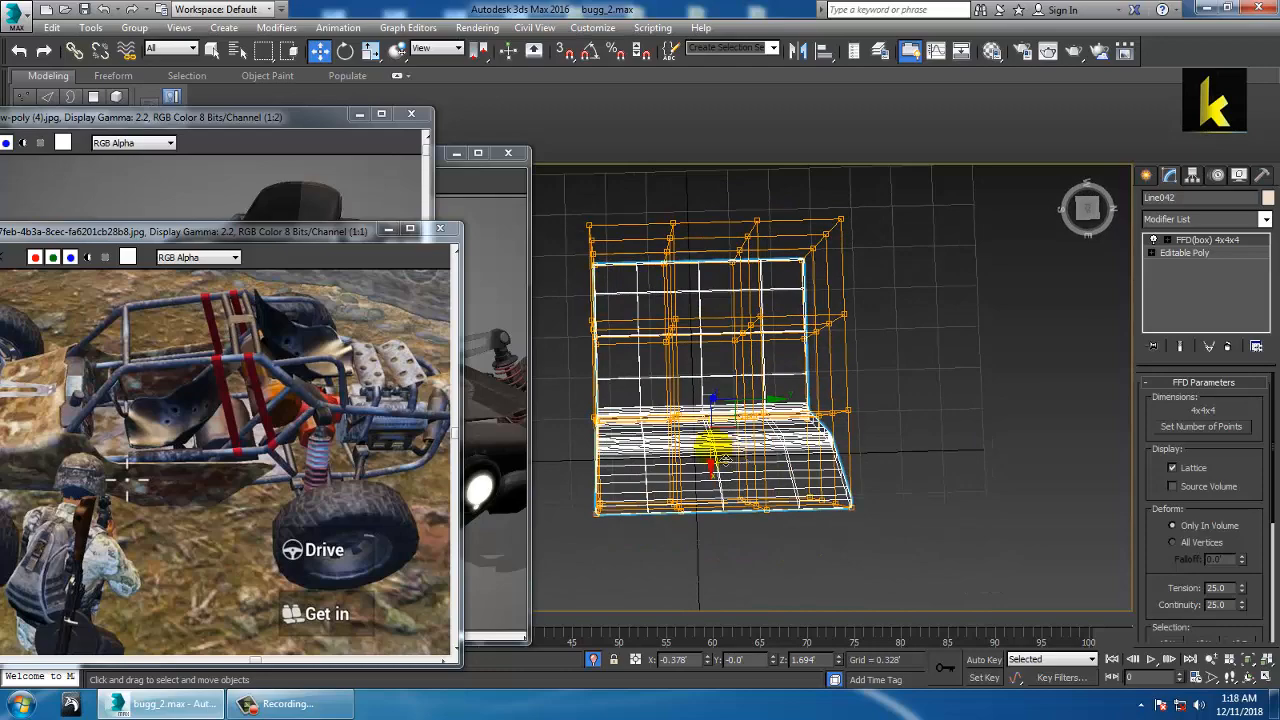
pyautogui.click(1153, 240)
pyautogui.click(1197, 252)
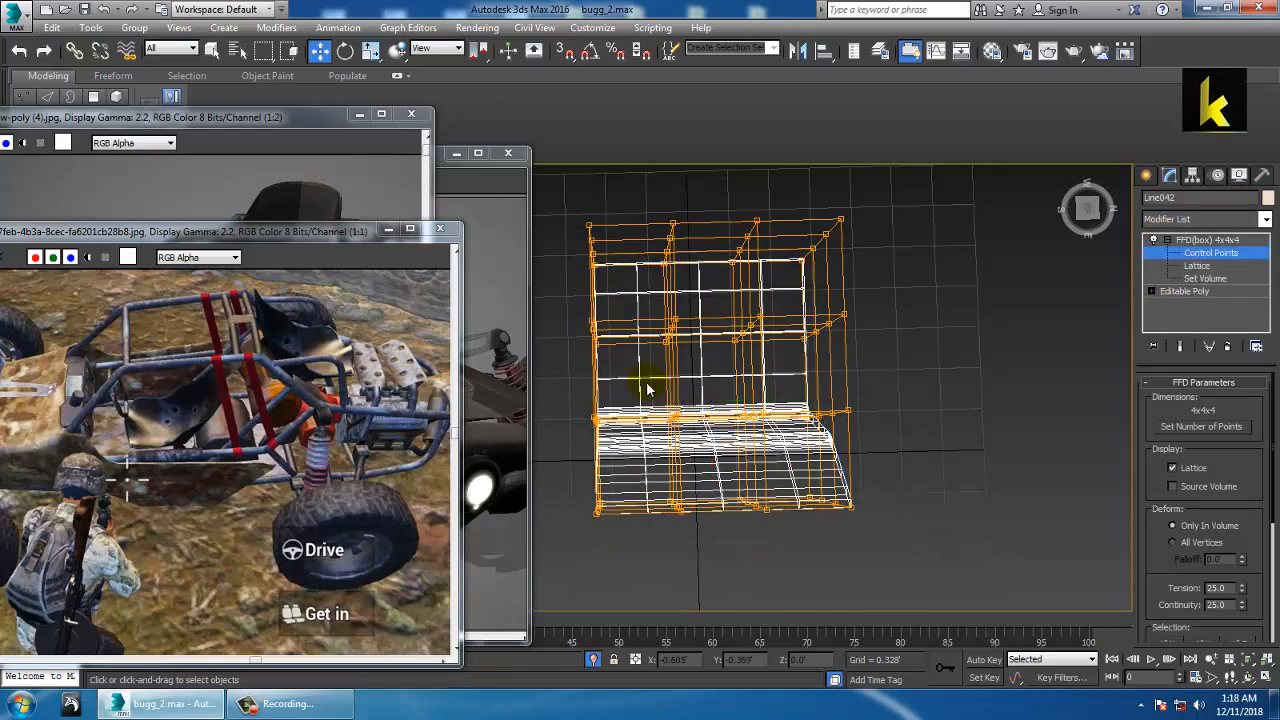
# Move the lattice's middle rear control points backward to curve the backrest across its width
pyautogui.moveTo(782, 540)
pyautogui.keyDown('alt'); pyautogui.mouseDown(button='middle')
pyautogui.moveTo(800, 470)
pyautogui.moveTo(914, 366)
pyautogui.moveTo(778, 490)
pyautogui.moveTo(788, 487)
pyautogui.moveTo(734, 471)
pyautogui.mouseUp(button='middle'); pyautogui.keyUp('alt')
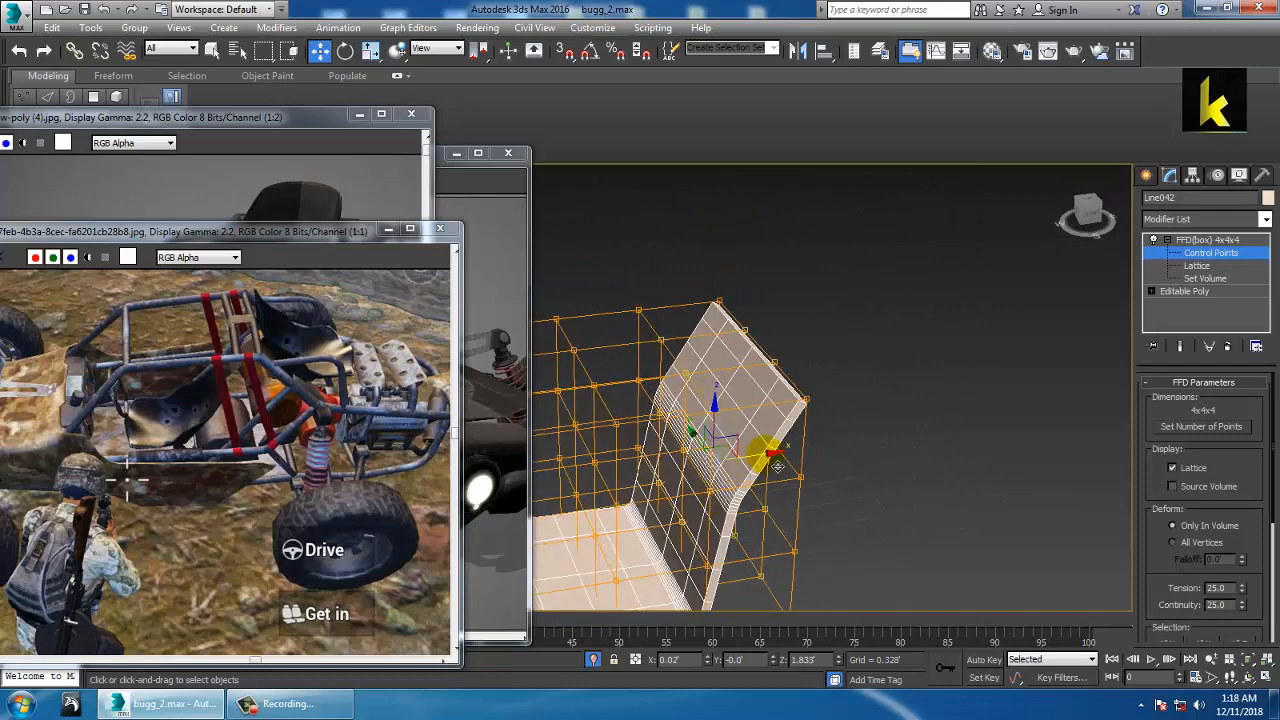
pyautogui.moveTo(770, 452); pyautogui.dragTo(807, 457)
pyautogui.keyDown('alt'); pyautogui.moveTo(807, 457); pyautogui.dragTo(746, 375, button='middle'); pyautogui.keyUp('alt')
pyautogui.keyDown('alt'); pyautogui.moveTo(713, 424); pyautogui.dragTo(698, 378, button='middle'); pyautogui.keyUp('alt')
# Select the second row of control points from the lattice's top and scale it to about 89% in Y
pyautogui.moveTo(1008, 429); pyautogui.dragTo(1008, 430)
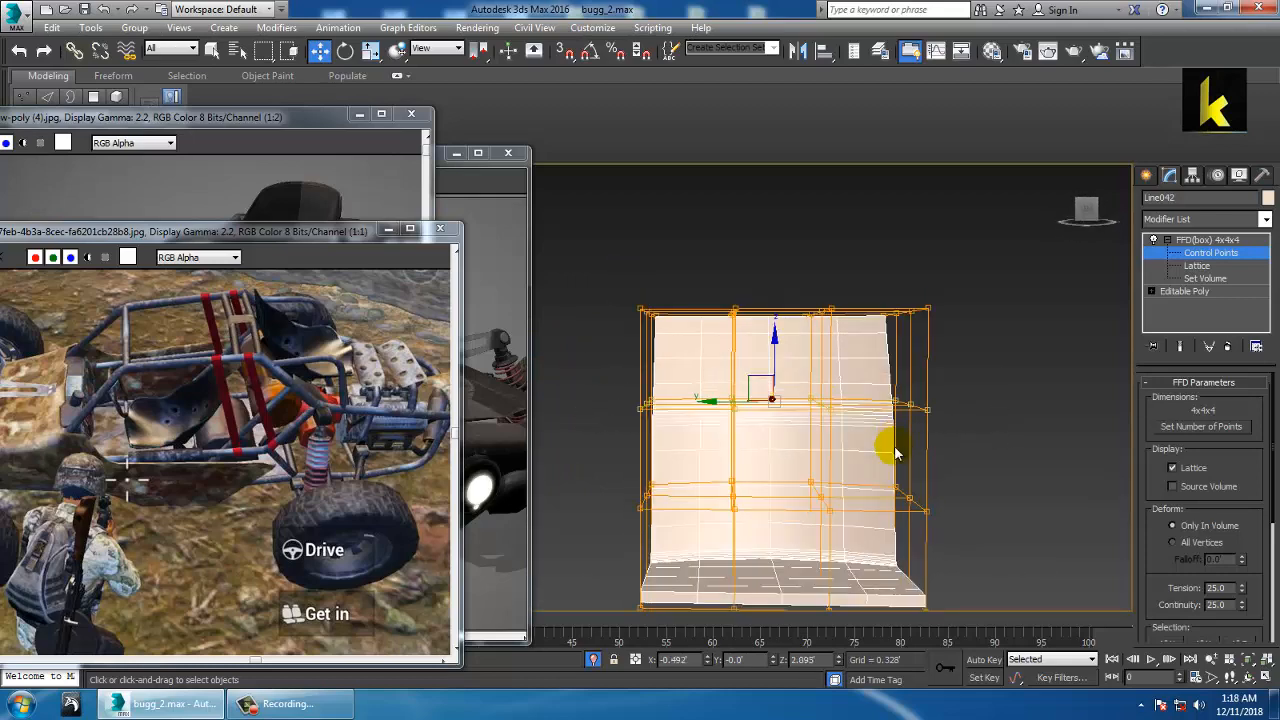
pyautogui.press('r')
pyautogui.moveTo(846, 403); pyautogui.dragTo(848, 412)
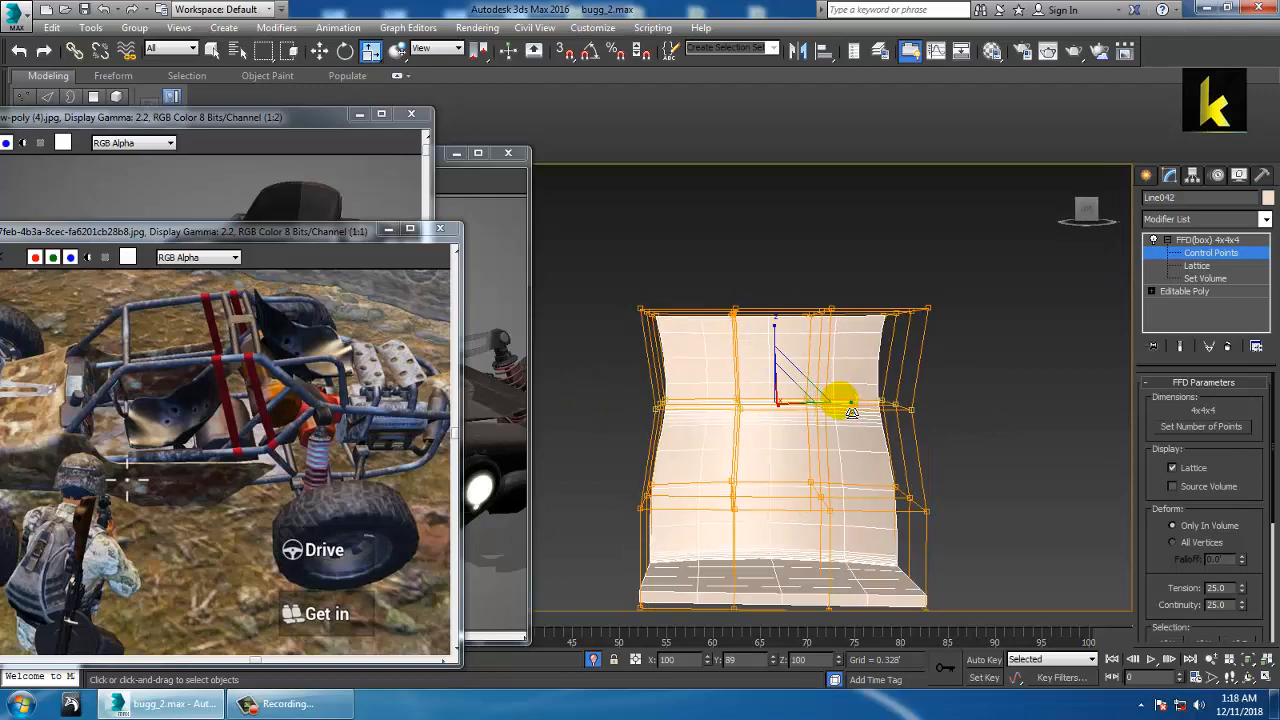
pyautogui.keyDown('alt'); pyautogui.moveTo(823, 386); pyautogui.dragTo(790, 403, button='middle'); pyautogui.keyUp('alt')
# Select the two middle columns of front control points in the Top view and lower them to about Z 1.631' to dish the base
pyautogui.hotkey('alt', 'w')
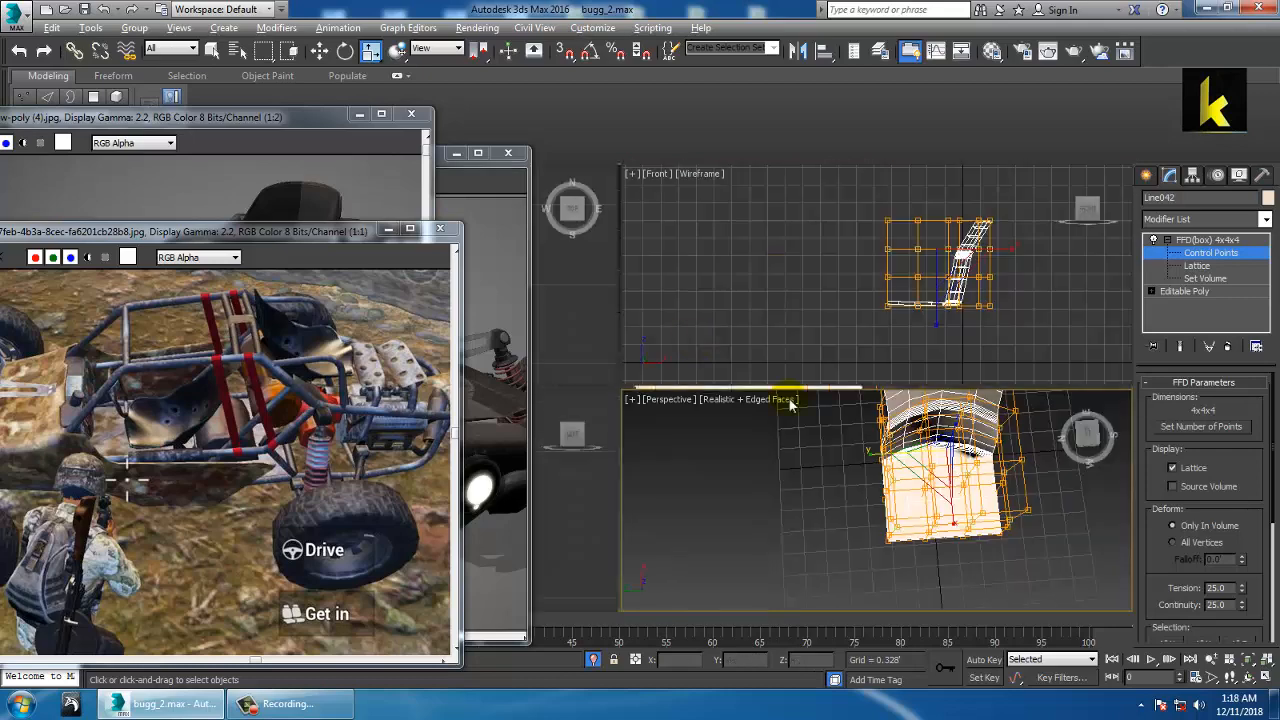
pyautogui.click(555, 323)
pyautogui.hotkey('alt', 'w')
pyautogui.moveTo(595, 323); pyautogui.dragTo(743, 374, button='middle')
pyautogui.scroll(-5, 745, 377)
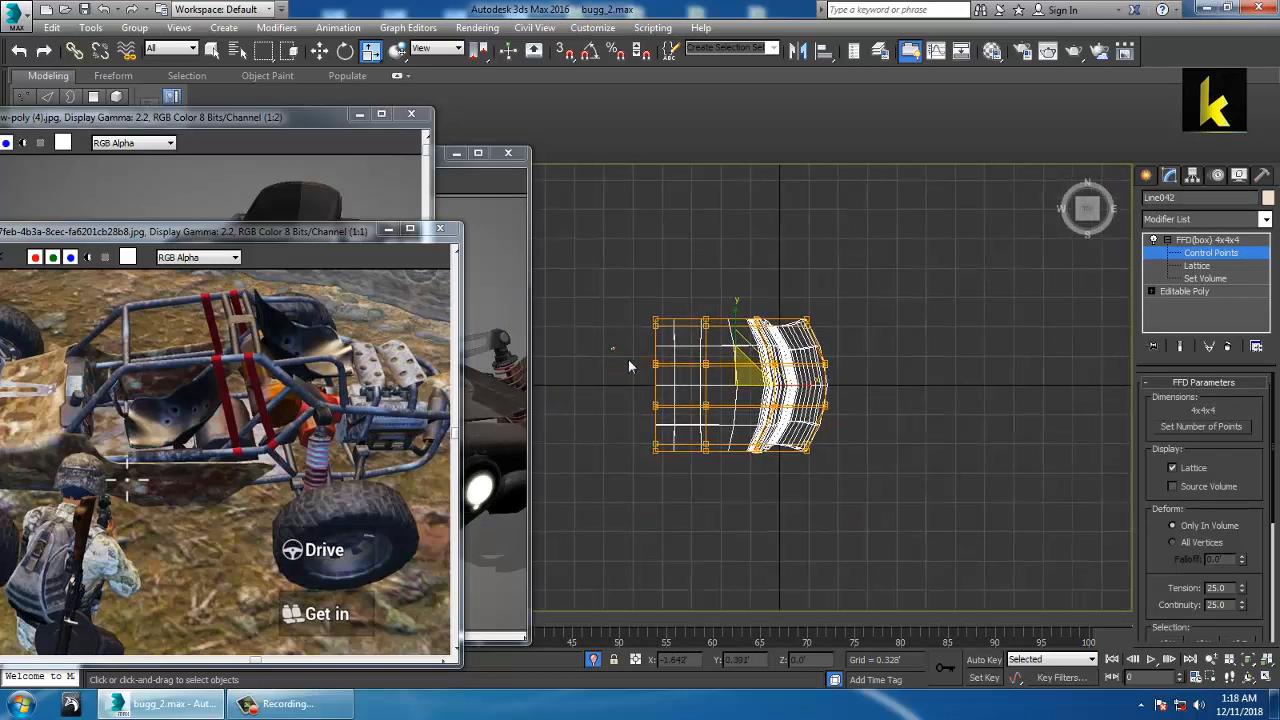
pyautogui.hotkey('alt', 'w')
pyautogui.middleClick(832, 500)
pyautogui.hotkey('alt', 'w')
pyautogui.keyDown('alt'); pyautogui.moveTo(832, 500); pyautogui.dragTo(784, 430, button='middle'); pyautogui.keyUp('alt')
pyautogui.press('w')
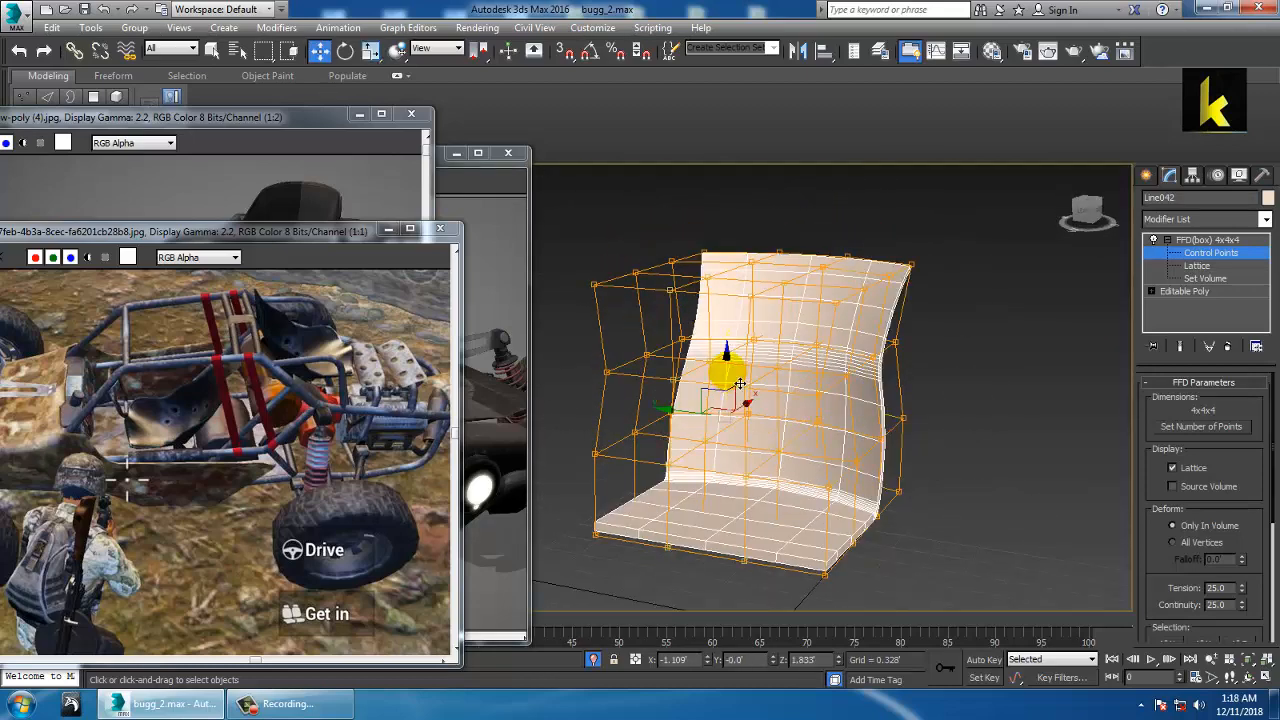
pyautogui.moveTo(729, 371); pyautogui.dragTo(745, 410)
pyautogui.keyDown('alt'); pyautogui.moveTo(823, 406); pyautogui.dragTo(791, 373, button='middle'); pyautogui.keyUp('alt')
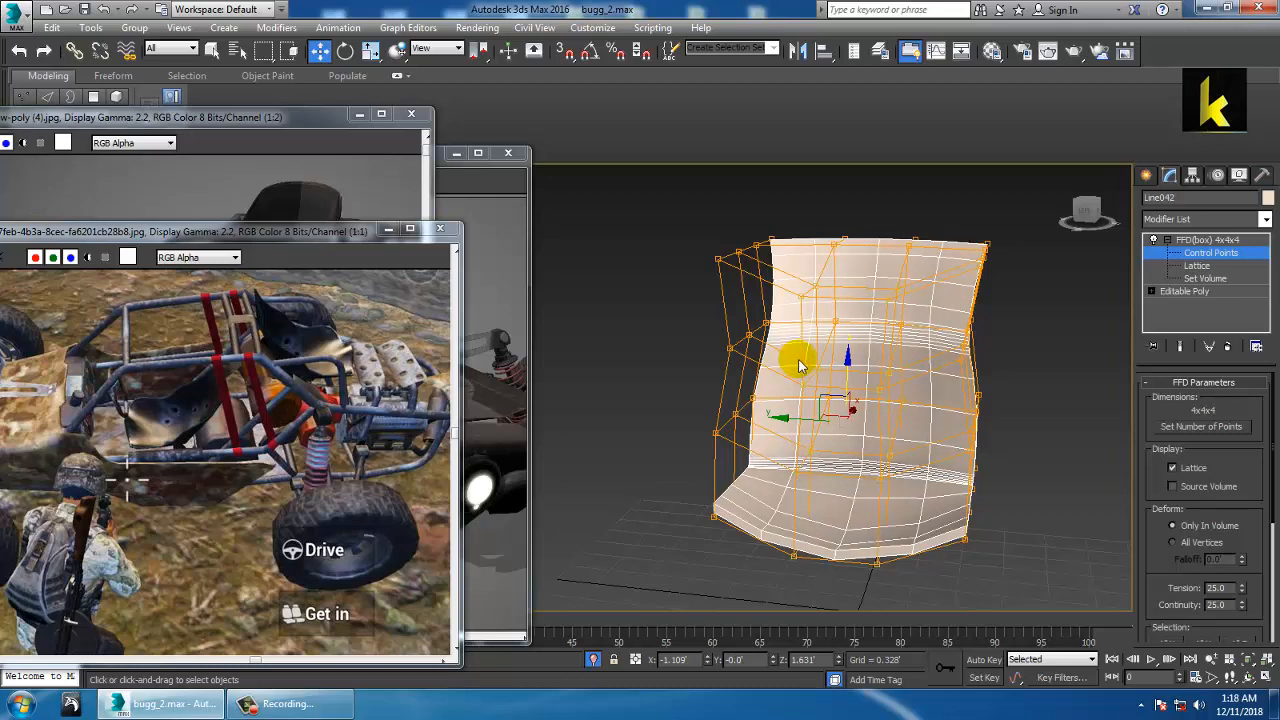
# Bring the grey buggy seat reference forward and raise the lattice's top middle control points to about Z 2.687' to round the backrest's top
pyautogui.click(322, 175)
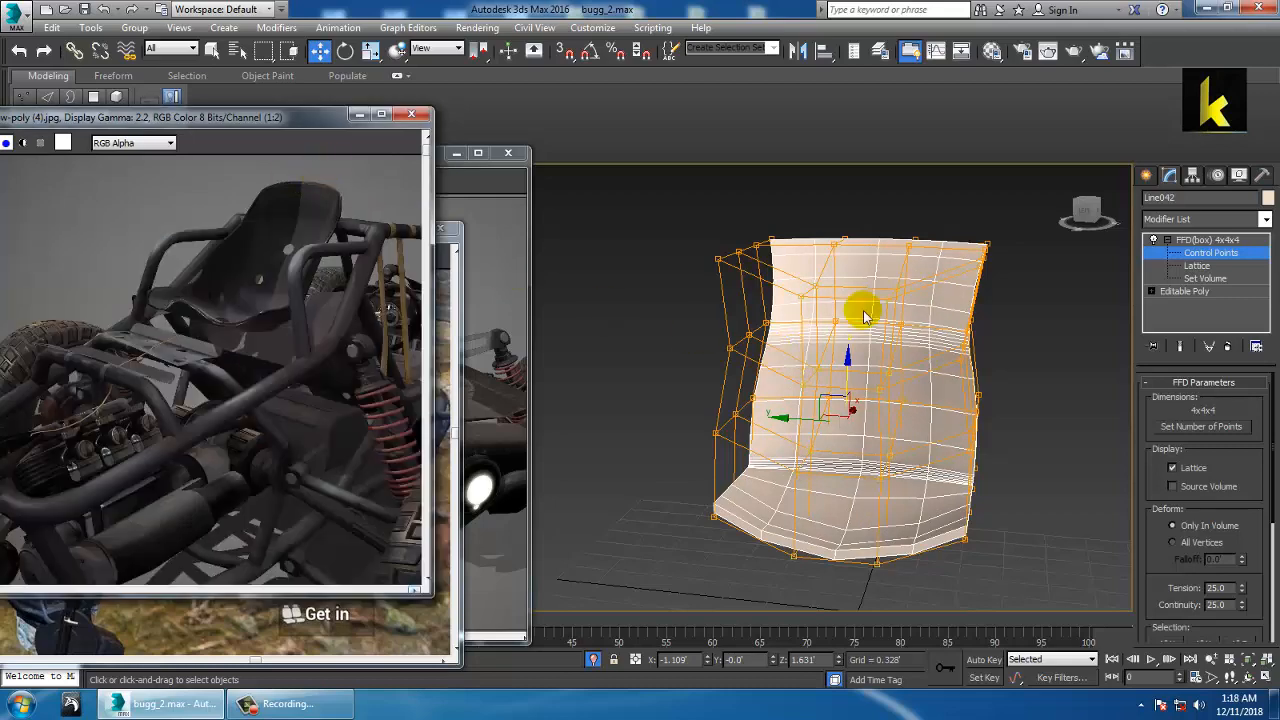
pyautogui.moveTo(810, 203); pyautogui.dragTo(886, 243)
pyautogui.keyDown('alt'); pyautogui.moveTo(886, 243); pyautogui.dragTo(832, 267, button='middle'); pyautogui.keyUp('alt')
pyautogui.moveTo(919, 315); pyautogui.dragTo(917, 312)
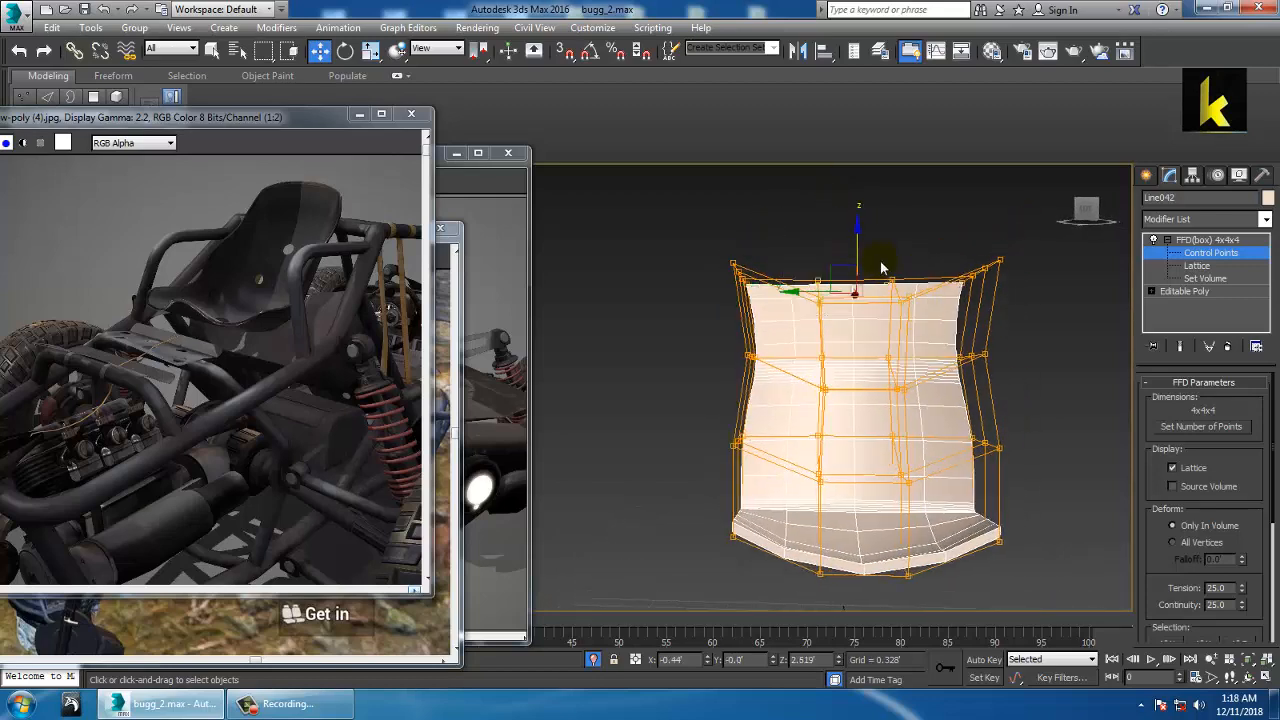
pyautogui.moveTo(866, 244); pyautogui.dragTo(859, 219)
# Select the rear control points behind the lower backrest and move them backward to about X 0.16'
pyautogui.keyDown('alt'); pyautogui.moveTo(862, 262); pyautogui.dragTo(724, 279, button='middle'); pyautogui.keyUp('alt')
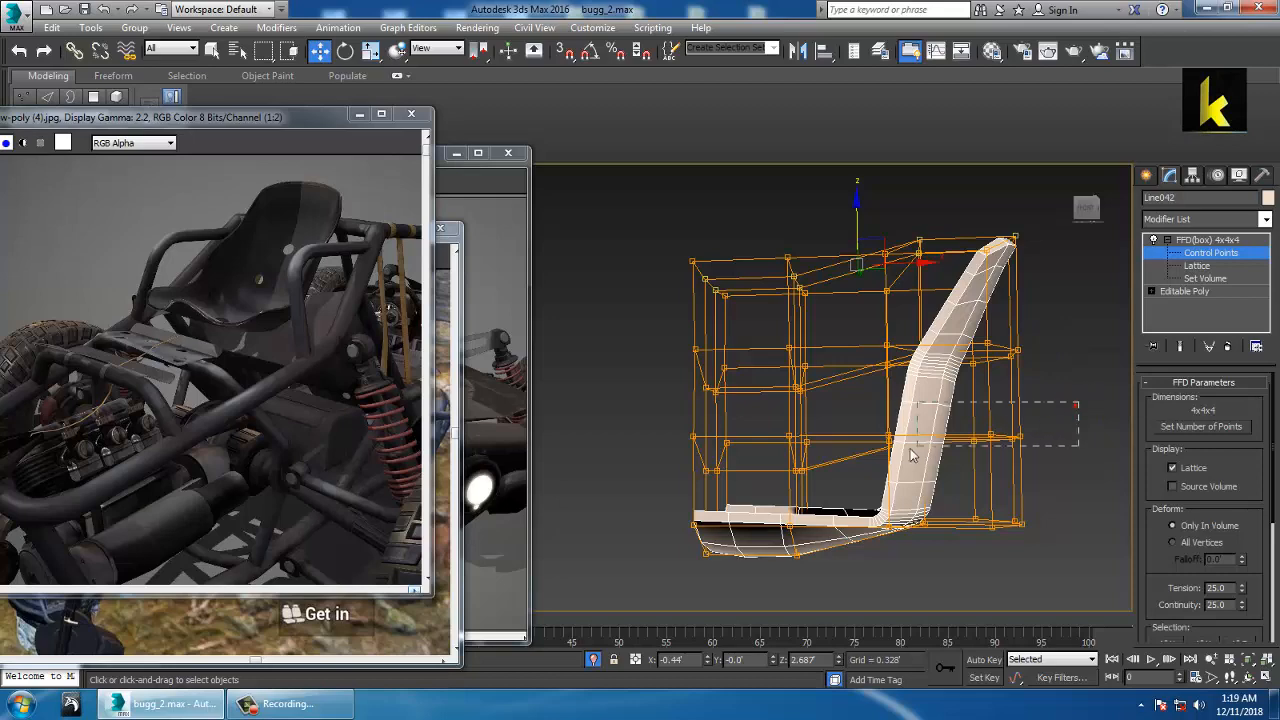
pyautogui.moveTo(1017, 449); pyautogui.dragTo(1023, 456)
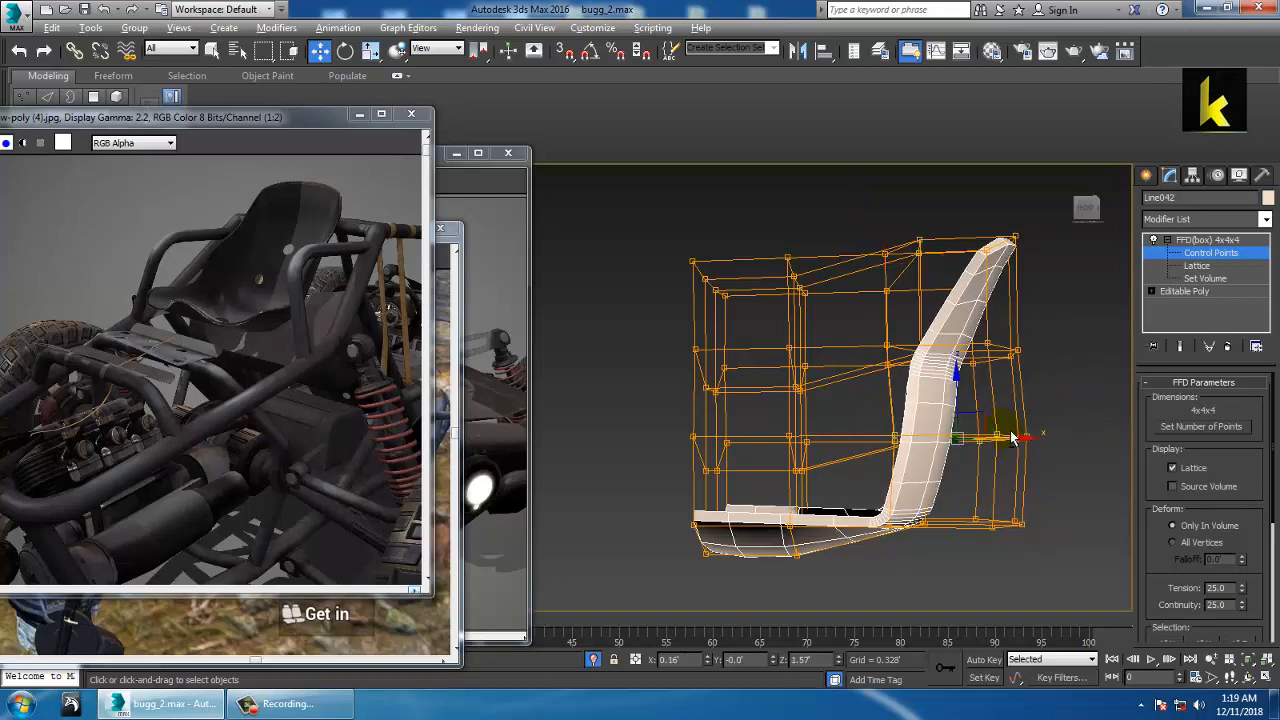
pyautogui.keyDown('alt'); pyautogui.moveTo(1012, 437); pyautogui.dragTo(968, 422, button='middle'); pyautogui.keyUp('alt')
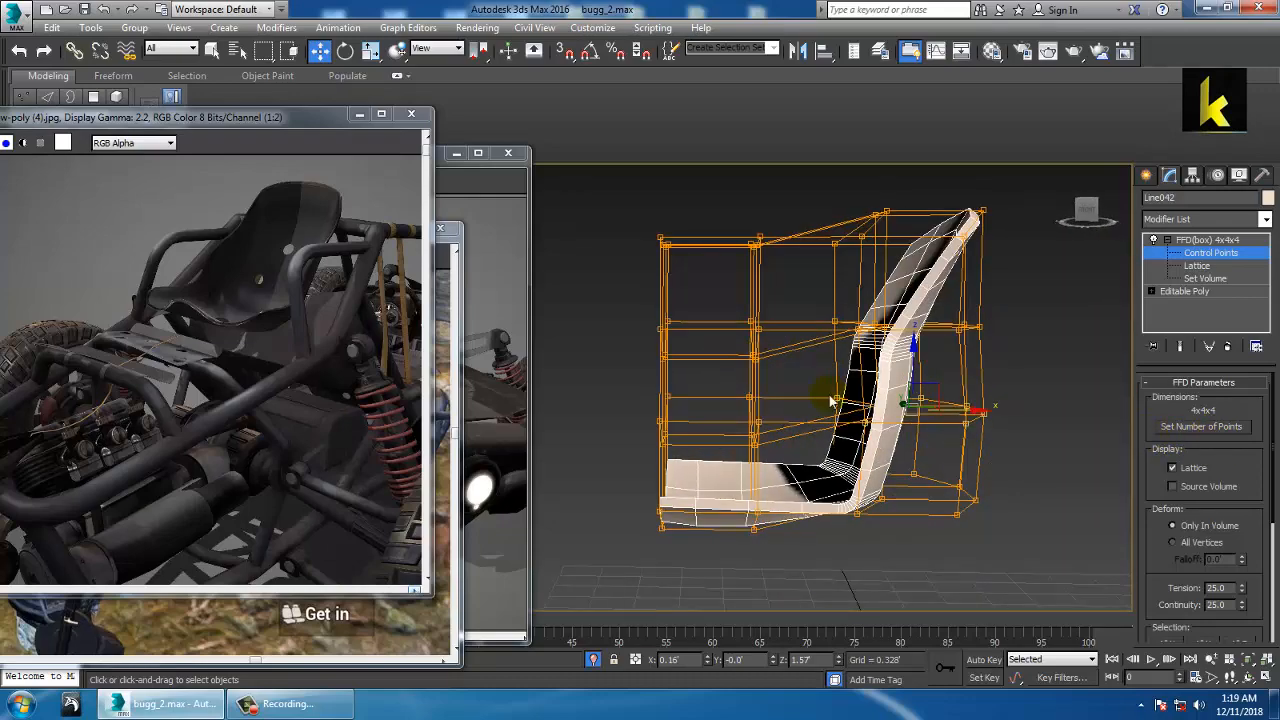
# Examine the dished seat base from several angles while selecting the lattice's front and bottom control points
pyautogui.keyDown('alt'); pyautogui.moveTo(830, 402); pyautogui.dragTo(836, 497, button='middle'); pyautogui.keyUp('alt')
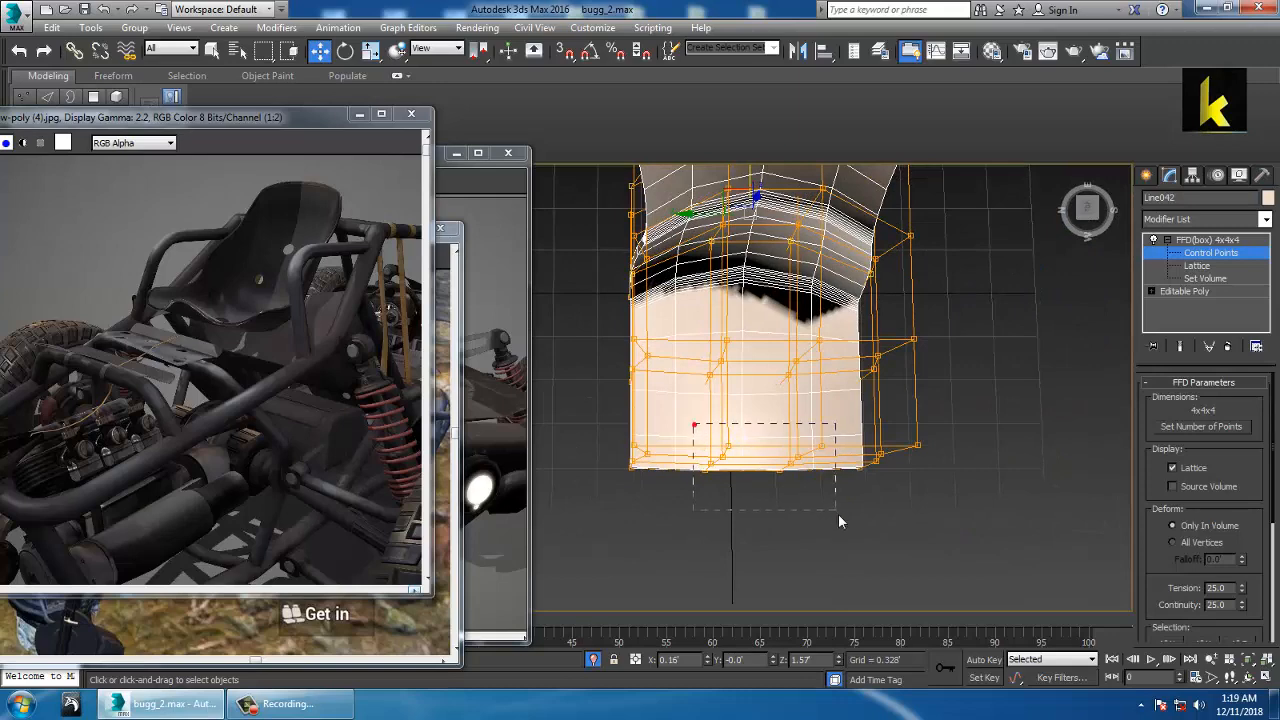
pyautogui.moveTo(839, 517); pyautogui.dragTo(839, 517)
pyautogui.keyDown('alt'); pyautogui.moveTo(839, 517); pyautogui.dragTo(763, 360, button='middle'); pyautogui.keyUp('alt')
pyautogui.keyDown('alt'); pyautogui.moveTo(937, 566); pyautogui.dragTo(800, 598, button='middle'); pyautogui.keyUp('alt')
pyautogui.moveTo(870, 543); pyautogui.dragTo(878, 545)
pyautogui.keyDown('alt'); pyautogui.moveTo(878, 545); pyautogui.dragTo(839, 552, button='middle'); pyautogui.keyUp('alt')
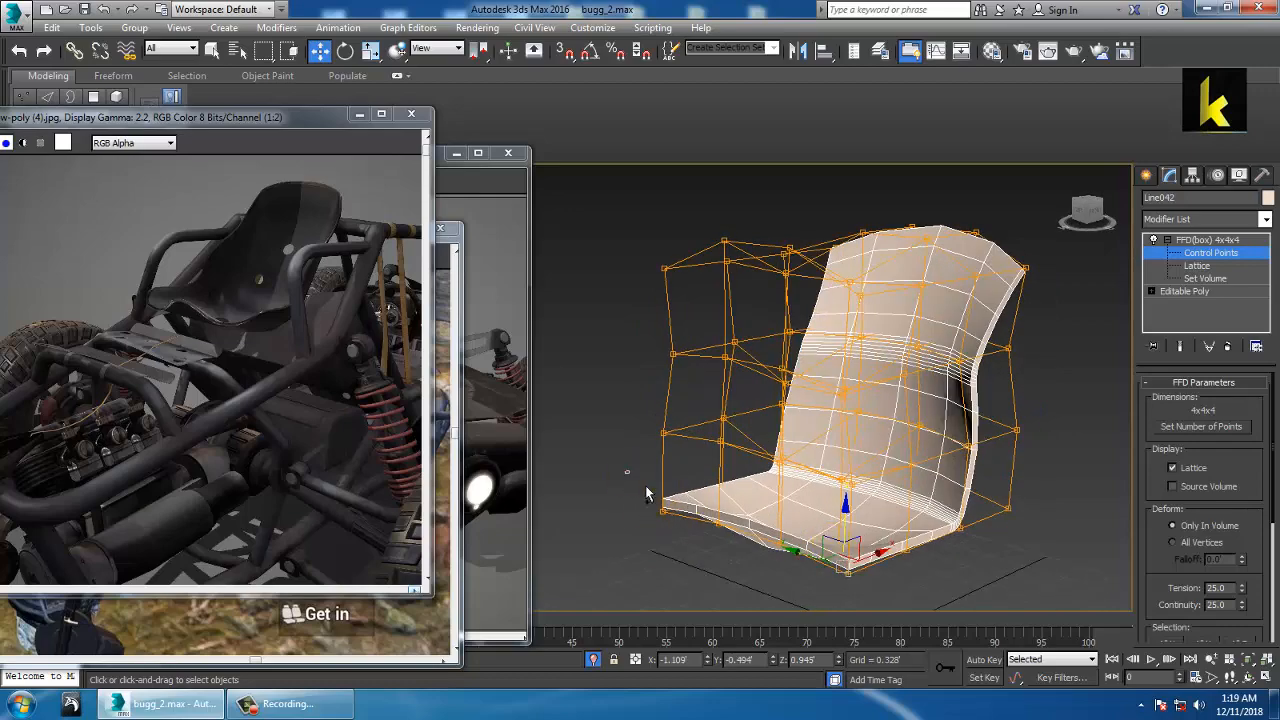
pyautogui.keyDown('alt'); pyautogui.moveTo(793, 512); pyautogui.dragTo(913, 553, button='middle'); pyautogui.keyUp('alt')
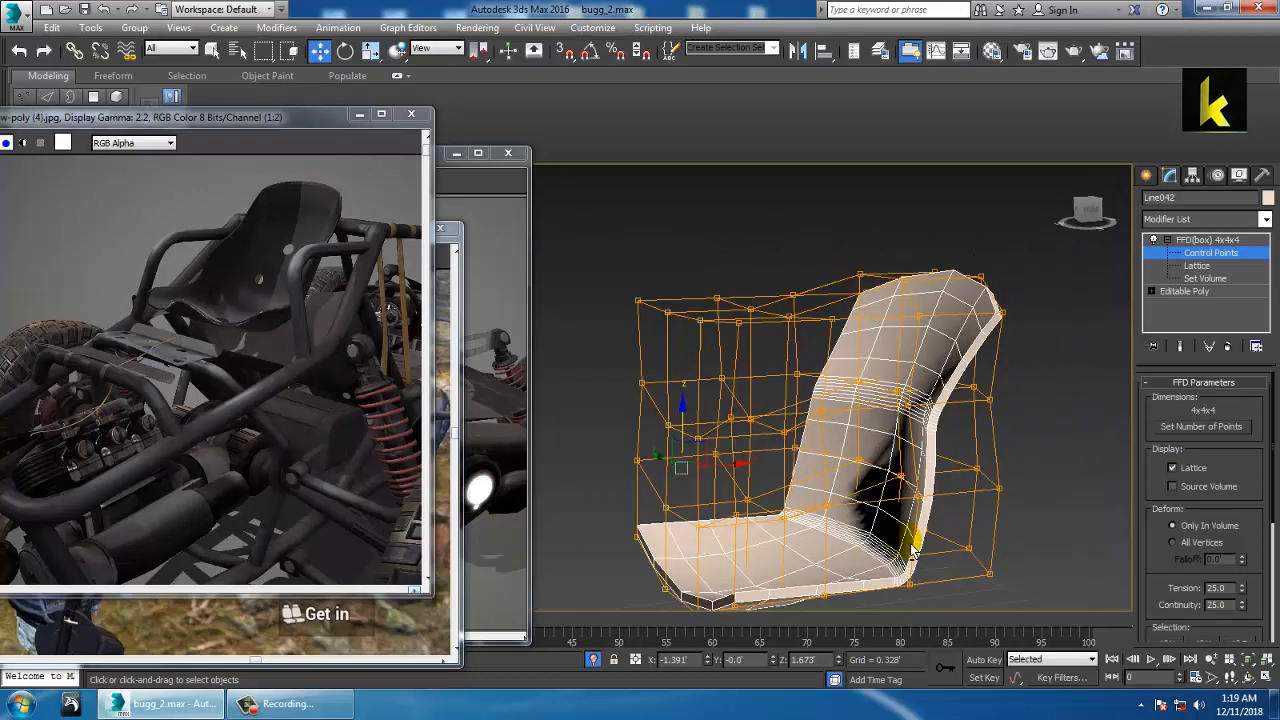
# Move the whole seat forward to about X -0.448' and resume editing the lattice's control points
pyautogui.click(1212, 240)
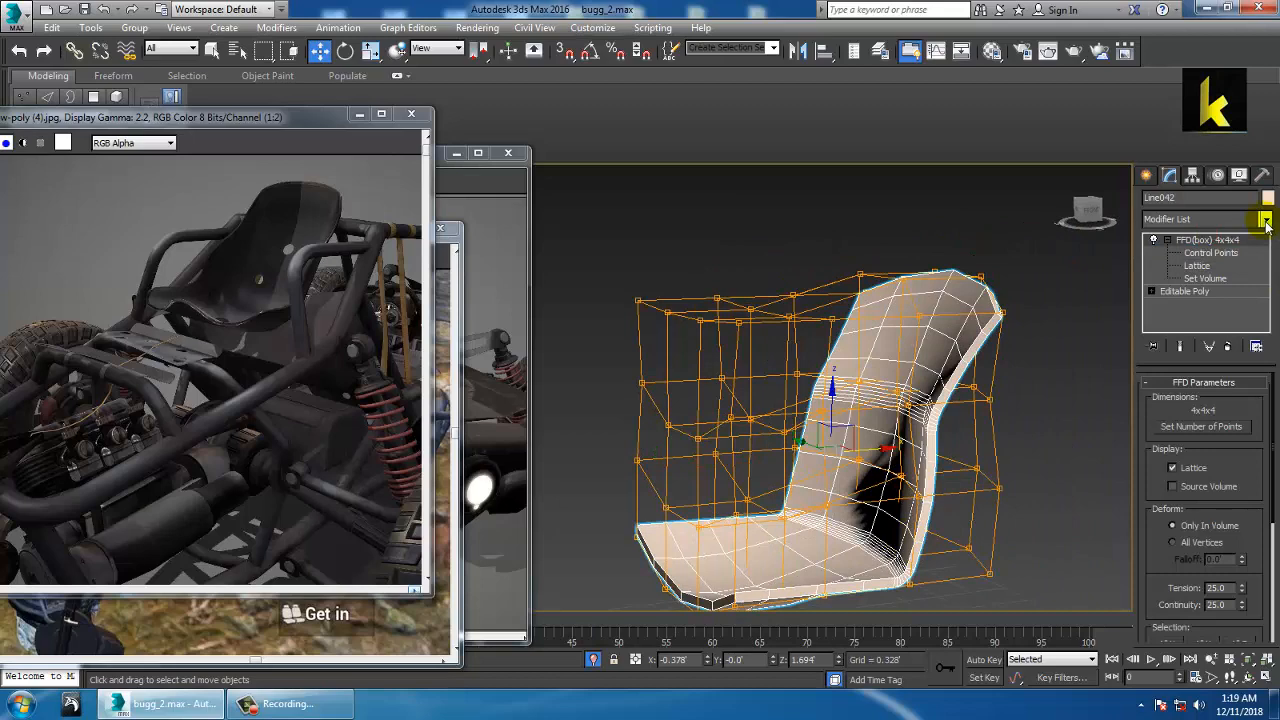
pyautogui.keyDown('alt'); pyautogui.moveTo(978, 352); pyautogui.dragTo(871, 412, button='middle'); pyautogui.keyUp('alt')
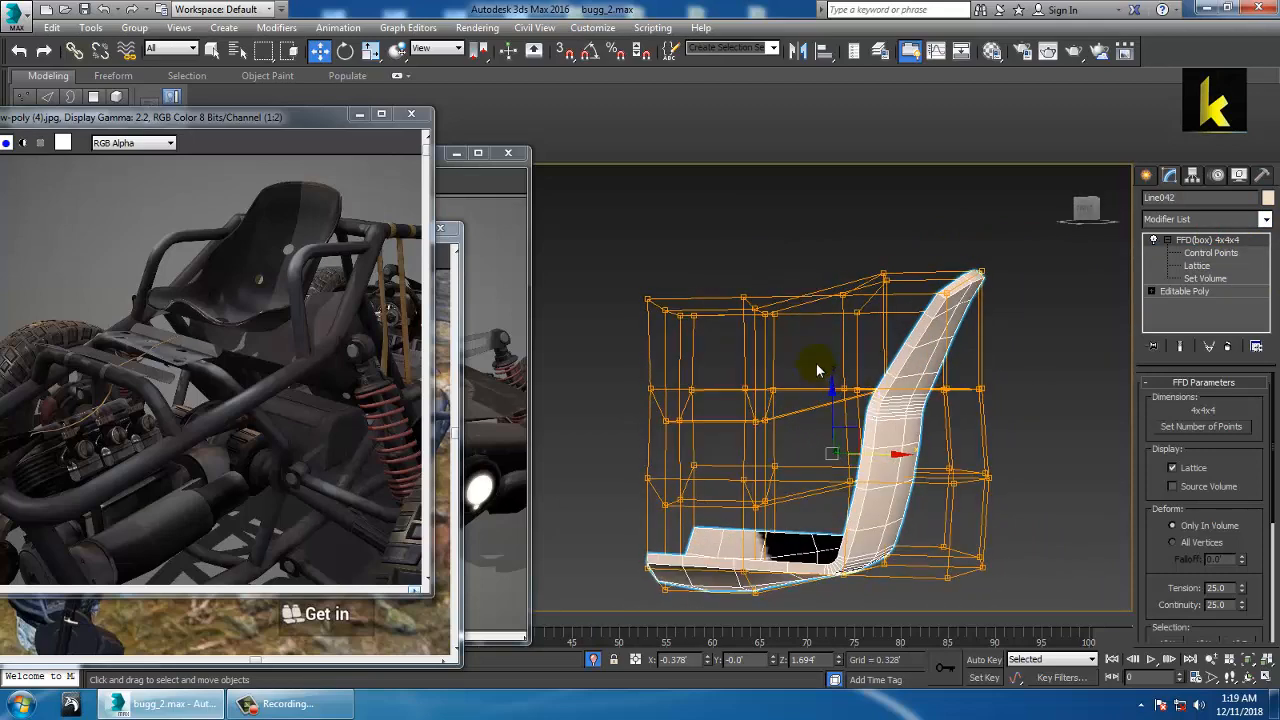
pyautogui.keyDown('alt'); pyautogui.moveTo(925, 512); pyautogui.dragTo(830, 470, button='middle'); pyautogui.keyUp('alt')
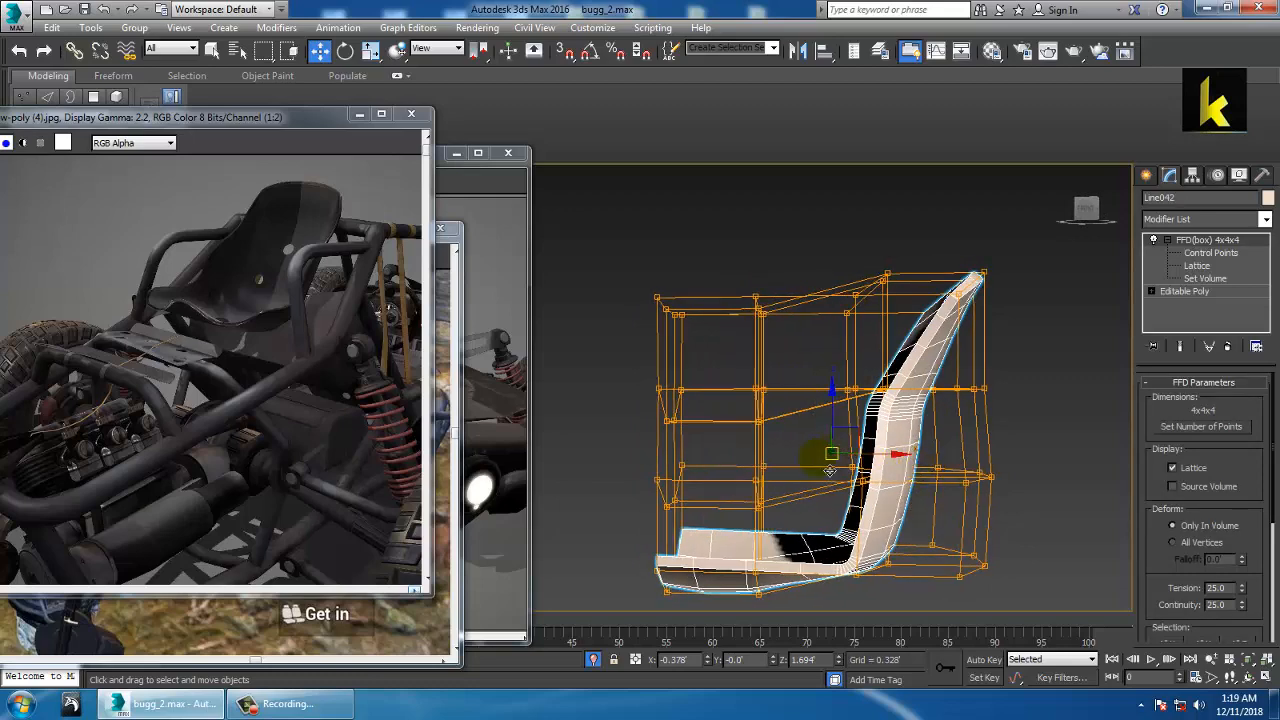
pyautogui.moveTo(900, 467); pyautogui.dragTo(887, 467)
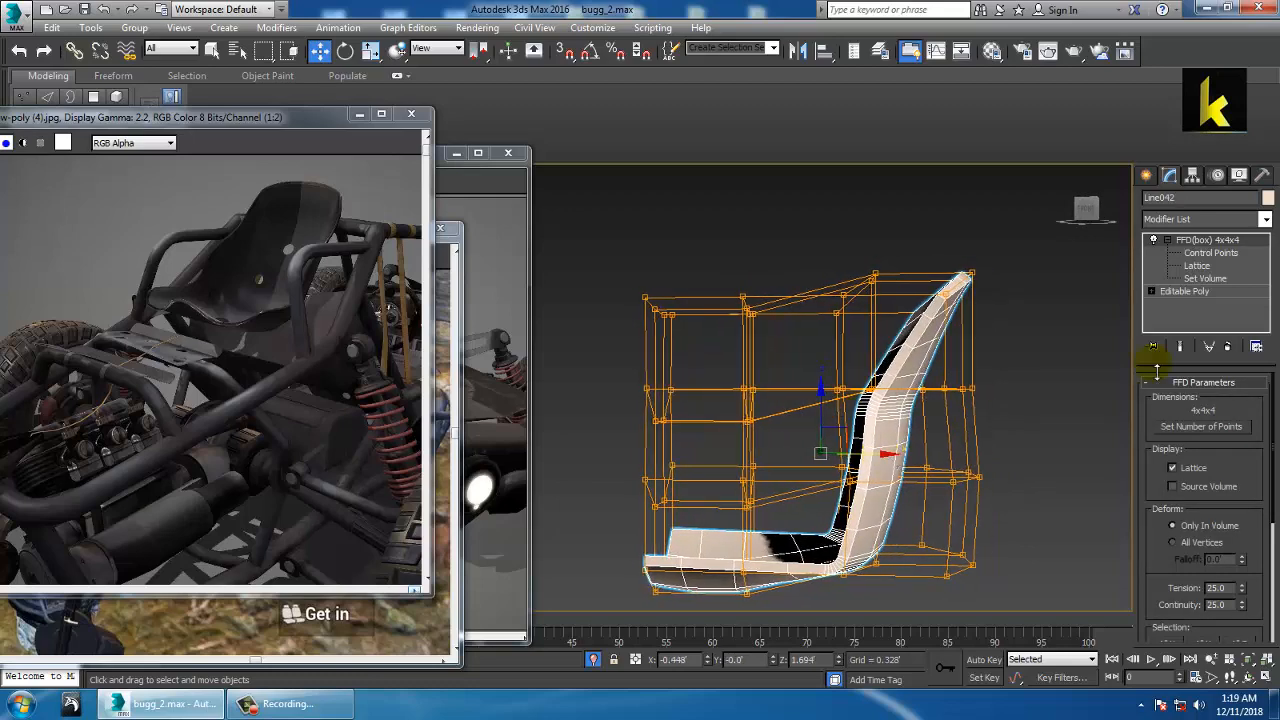
pyautogui.click(1210, 253)
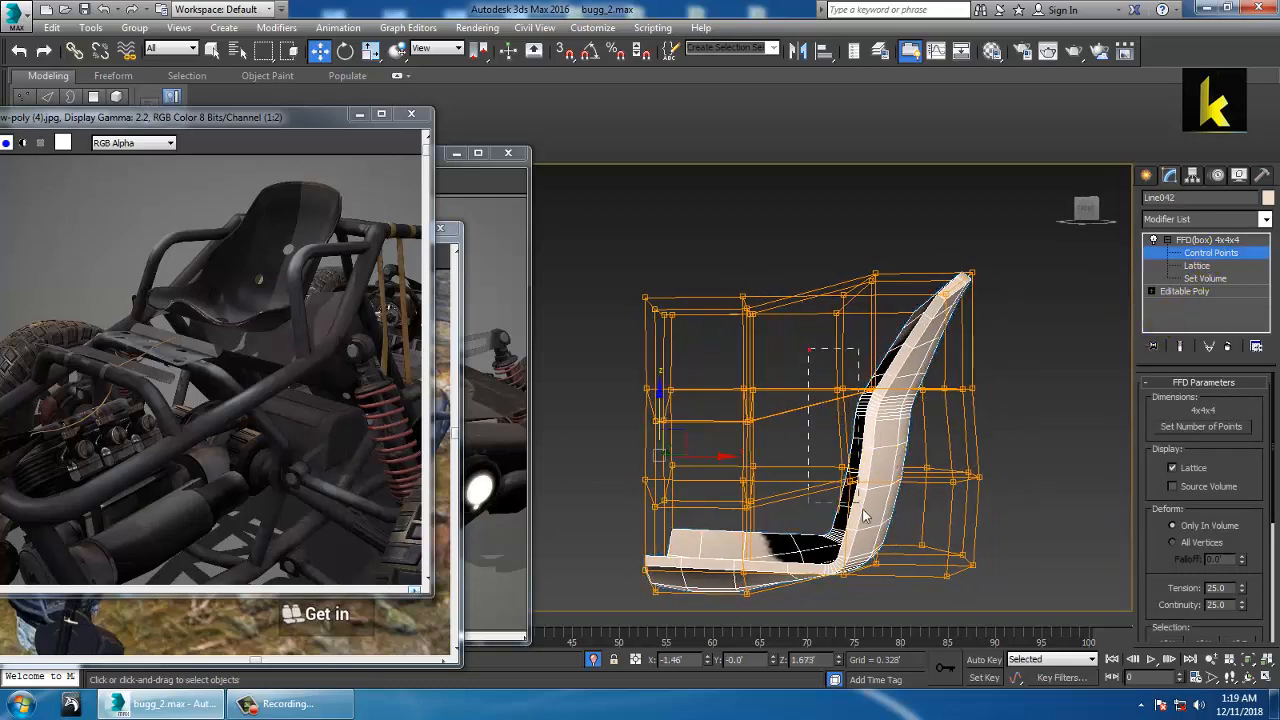
# Select the lattice's middle control points along the front of the backrest and move them forward about 0.075'
pyautogui.moveTo(865, 515); pyautogui.dragTo(877, 510)
pyautogui.moveTo(930, 438); pyautogui.dragTo(919, 435)
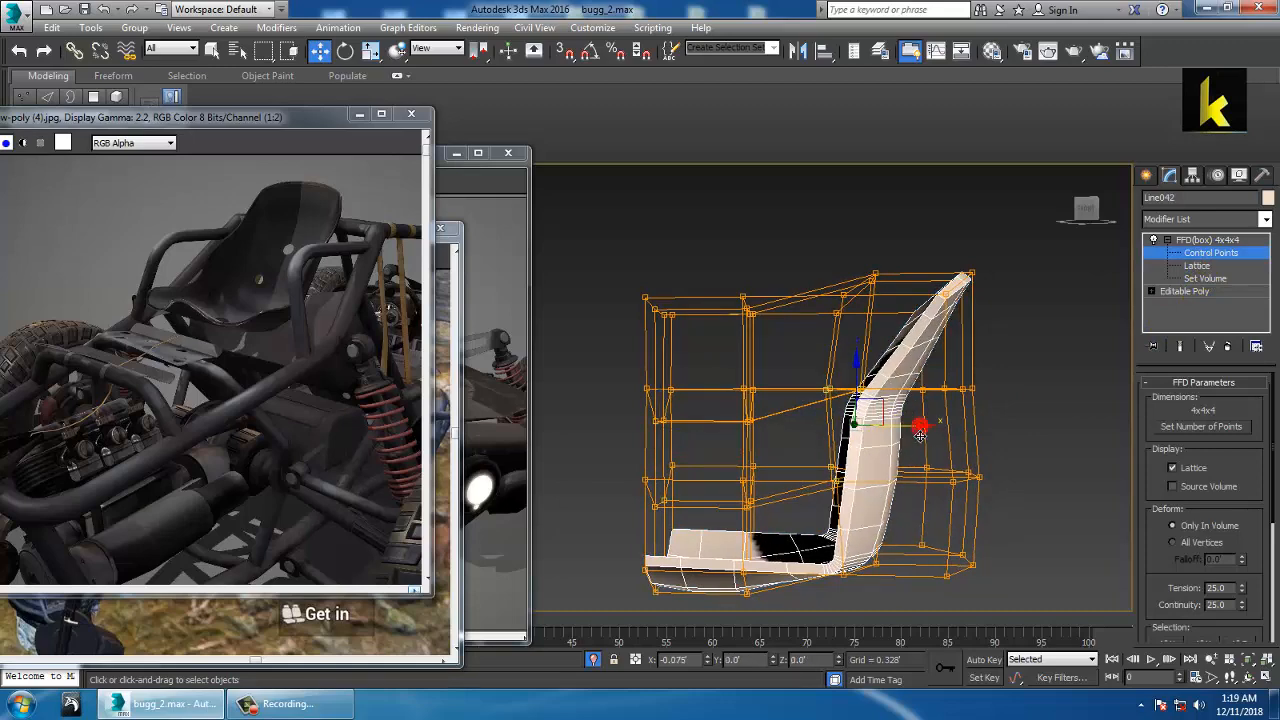
pyautogui.keyDown('alt'); pyautogui.moveTo(912, 430); pyautogui.dragTo(1085, 435, button='middle'); pyautogui.keyUp('alt')
# Leave control point editing and add a TurboSmooth modifier with 1 iteration to the seat
pyautogui.click(1222, 240)
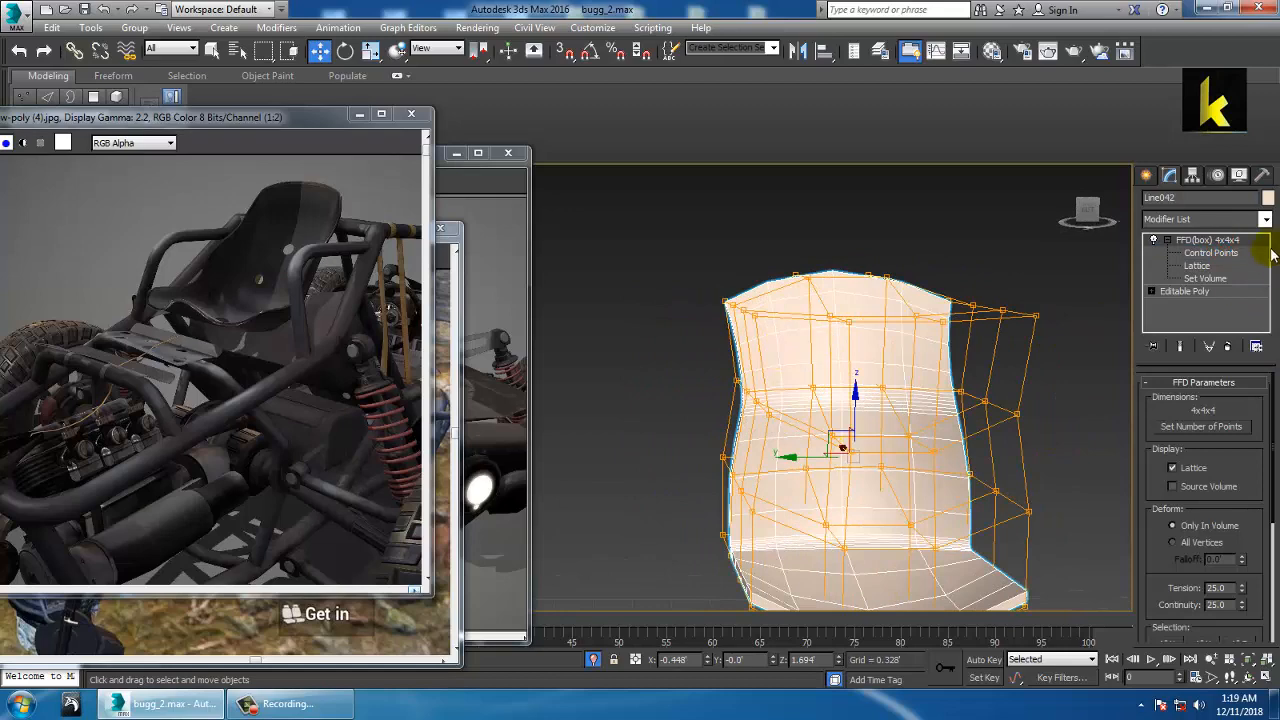
pyautogui.click(1262, 220)
pyautogui.press('t')
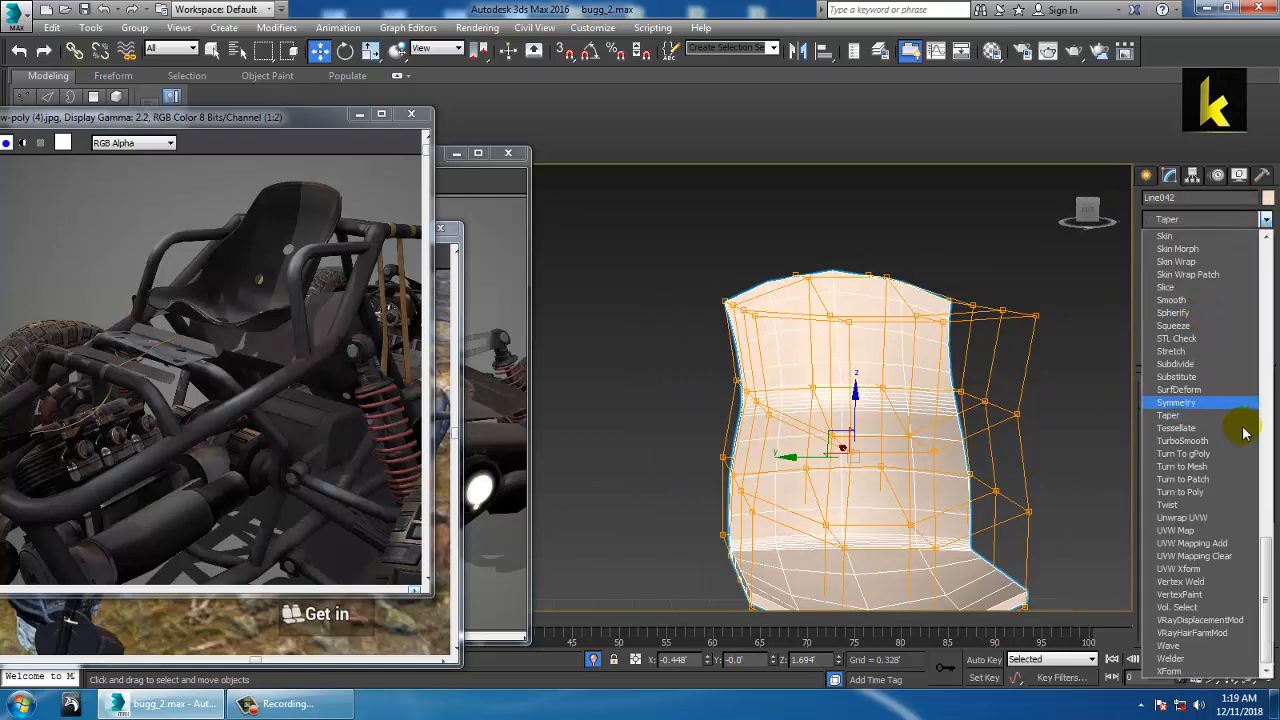
pyautogui.click(1182, 440)
pyautogui.keyDown('alt'); pyautogui.moveTo(777, 411); pyautogui.dragTo(661, 435, button='middle'); pyautogui.keyUp('alt')
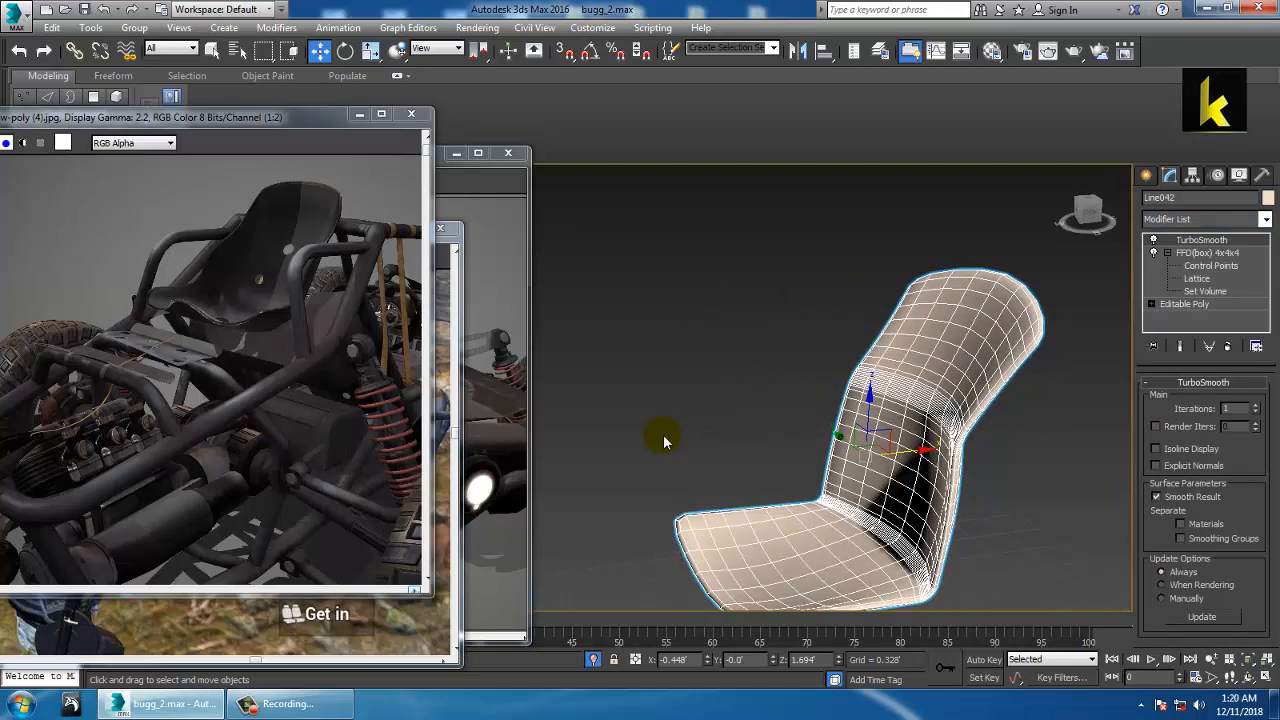
# Convert the smoothed seat to an editable poly, collapsing its modifiers
pyautogui.rightClick(929, 344)
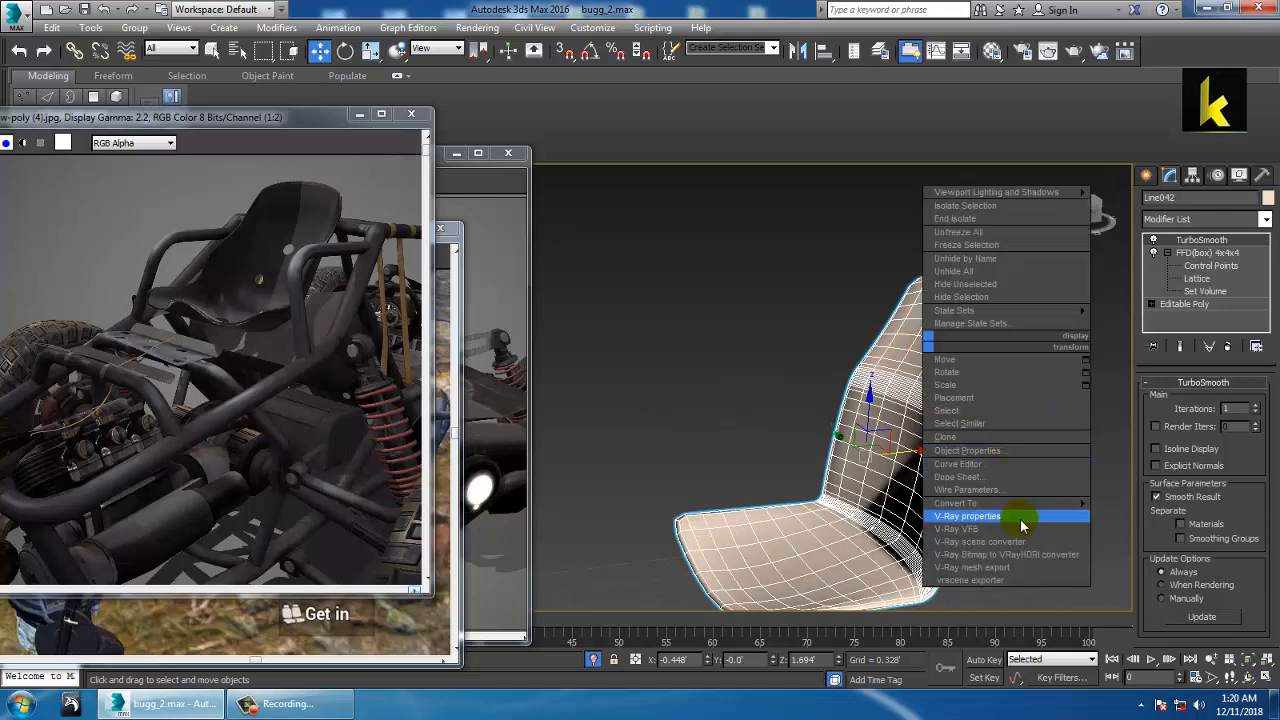
pyautogui.moveTo(1020, 505)
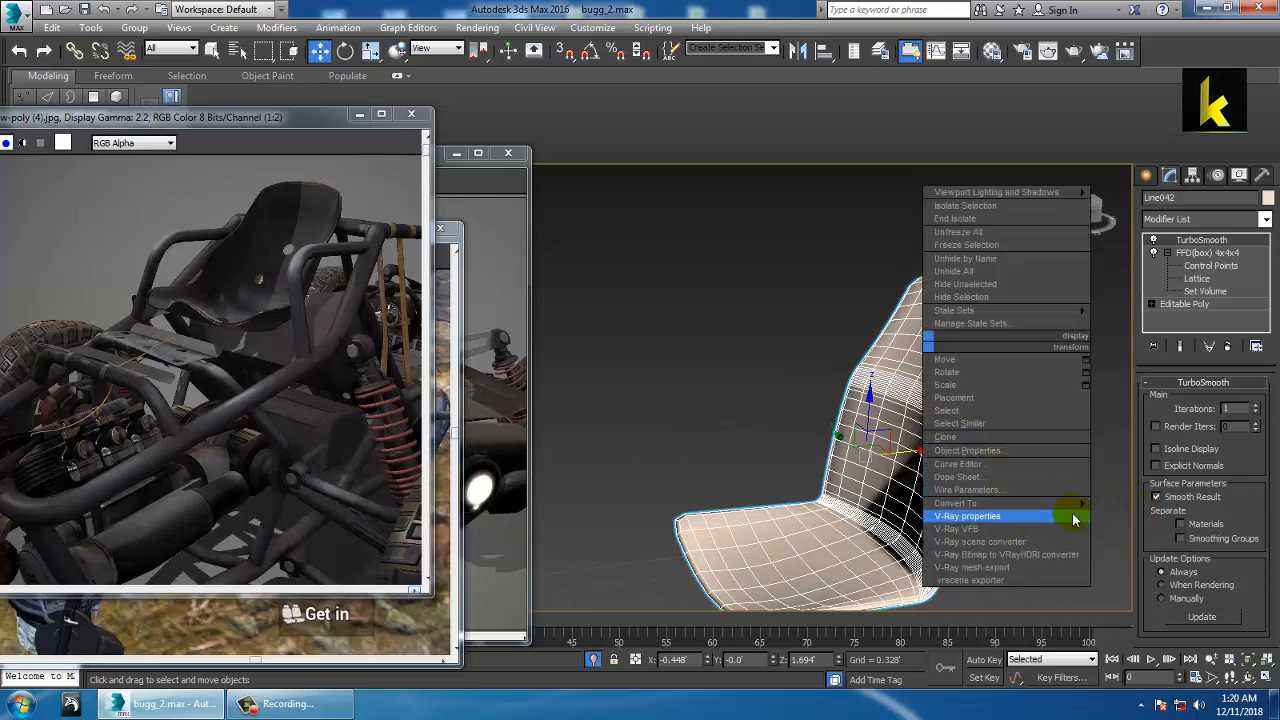
pyautogui.click(1160, 517)
# End the seat's isolation to bring back the whole buggy and scale the seat down uniformly to about 70 percent
pyautogui.rightClick(730, 280)
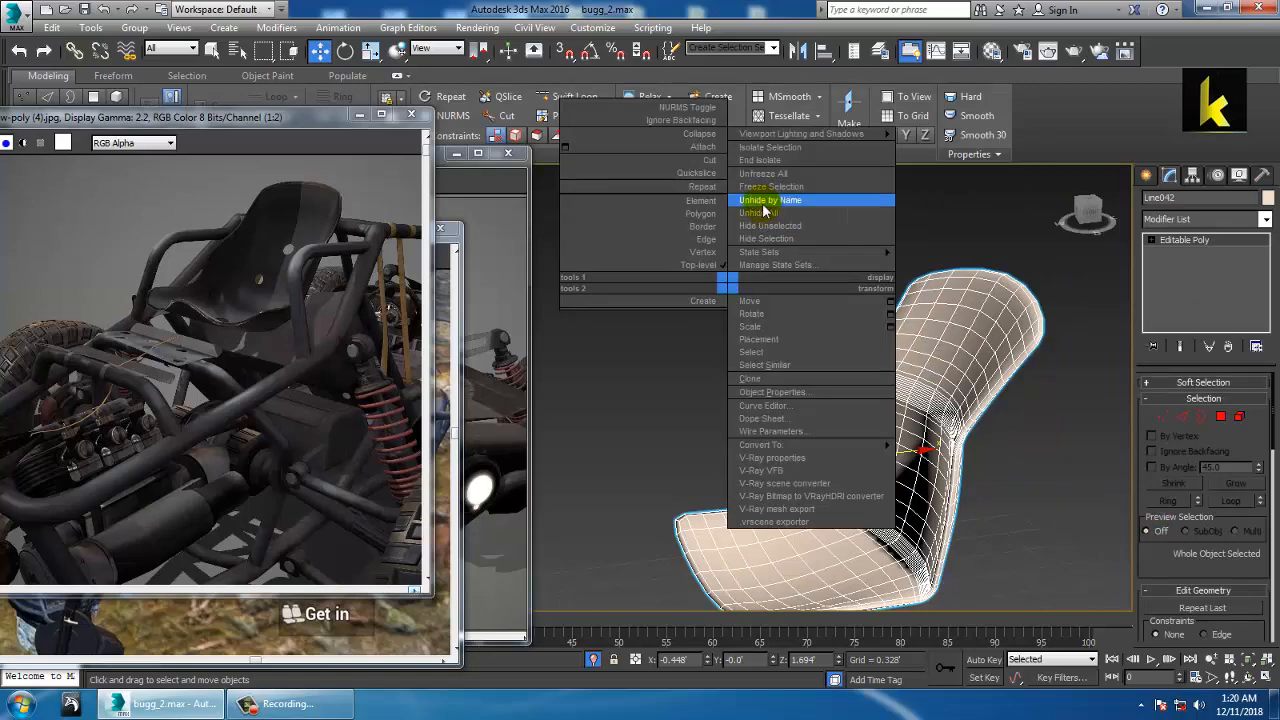
pyautogui.click(785, 158)
pyautogui.keyDown('alt'); pyautogui.moveTo(815, 320); pyautogui.dragTo(760, 355, button='middle'); pyautogui.keyUp('alt')
pyautogui.press('r')
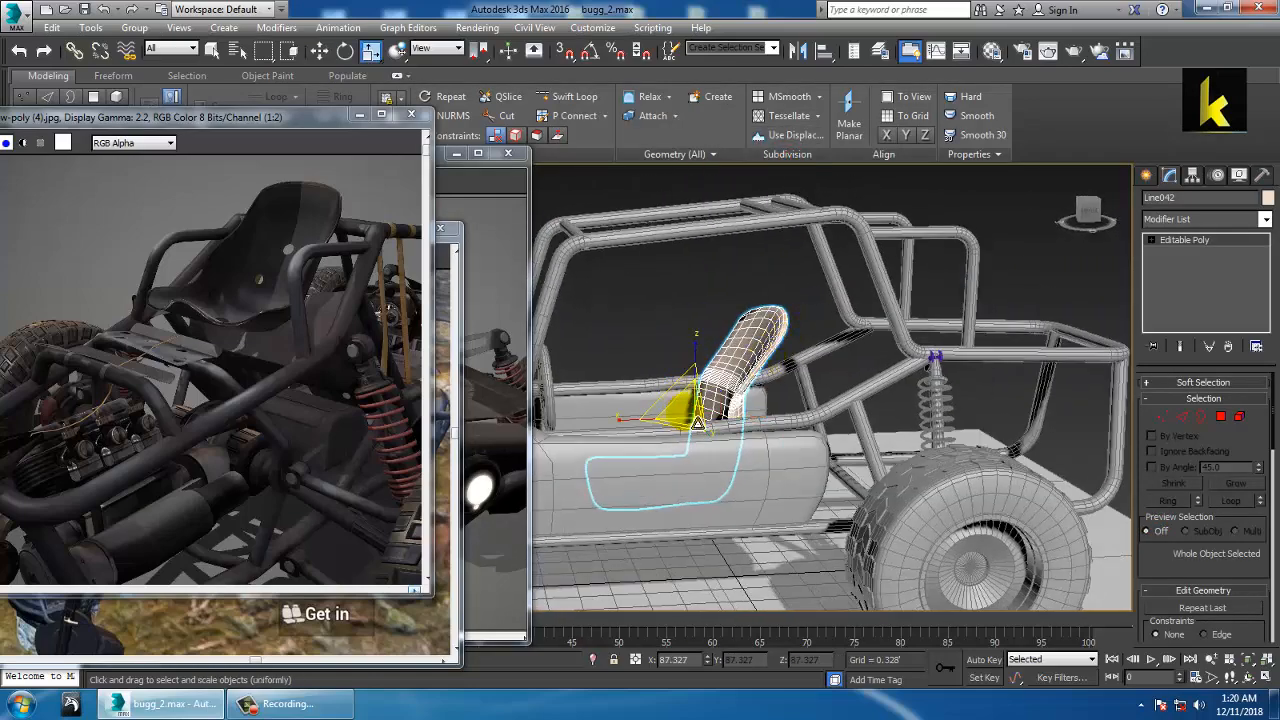
pyautogui.moveTo(692, 410); pyautogui.dragTo(722, 455)
# In the front view, lower the seat to about Z 1.584' and shift it forward to about X -0.5'
pyautogui.keyDown('alt'); pyautogui.moveTo(722, 455); pyautogui.dragTo(780, 420, button='middle'); pyautogui.keyUp('alt')
pyautogui.scroll(2, 724, 454)
pyautogui.press('e')
pyautogui.press('w')
pyautogui.hotkey('alt', 'w')
pyautogui.rightClick(951, 298)
pyautogui.hotkey('alt', 'w')
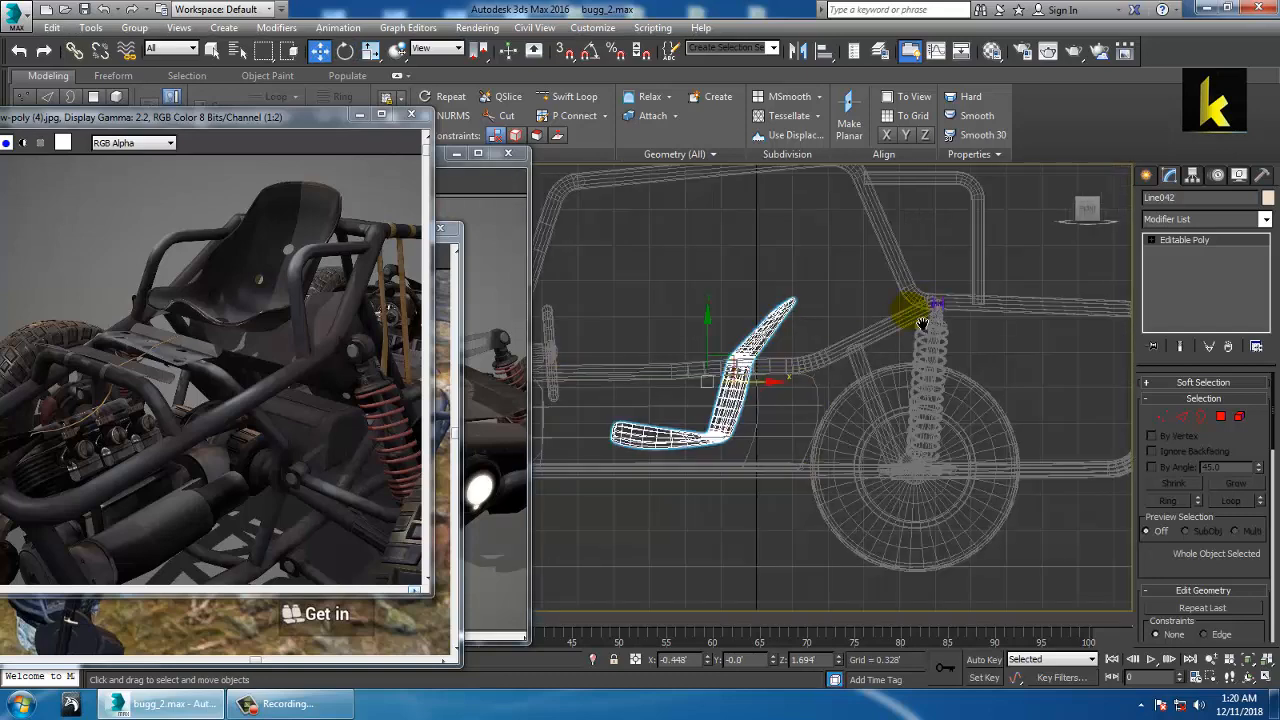
pyautogui.moveTo(917, 317); pyautogui.dragTo(930, 318, button='middle')
pyautogui.moveTo(728, 347); pyautogui.dragTo(733, 359)
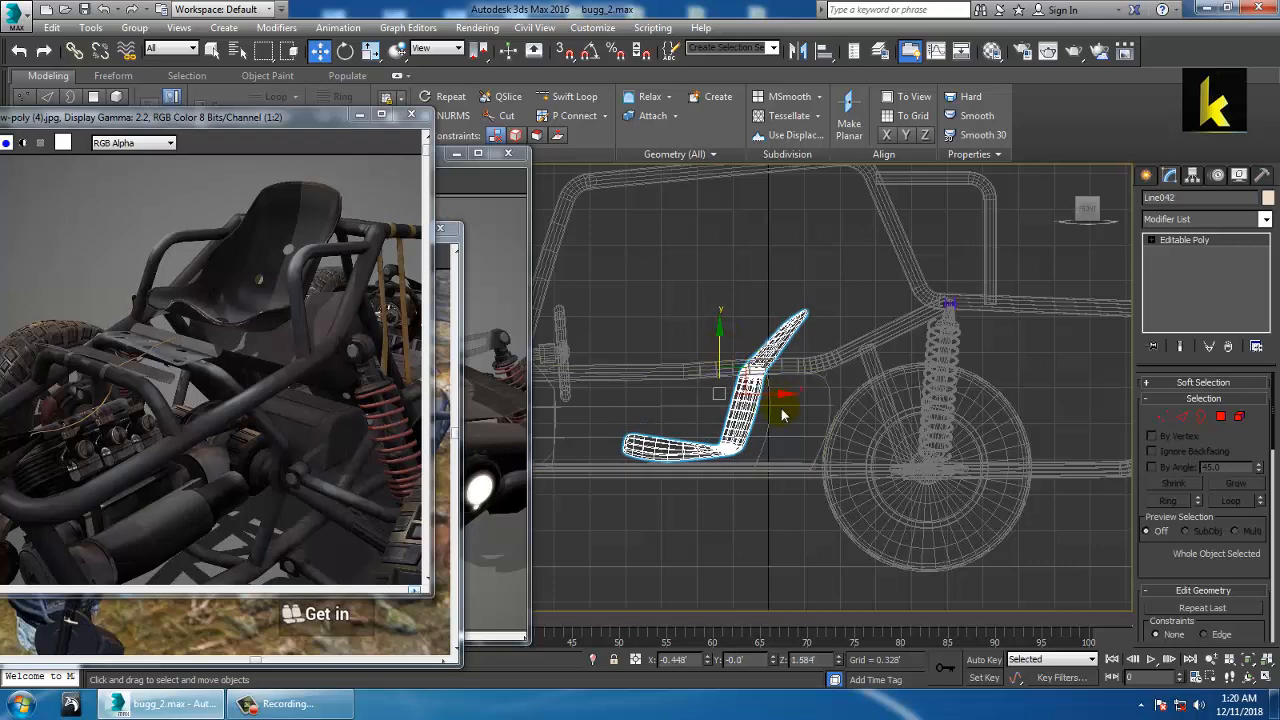
pyautogui.moveTo(791, 407); pyautogui.dragTo(786, 406)
# Check the seat's placement against the frame and bring forward the dark buggy reference image showing the front headlight
pyautogui.keyDown('alt'); pyautogui.moveTo(795, 382); pyautogui.dragTo(808, 390, button='middle'); pyautogui.keyUp('alt')
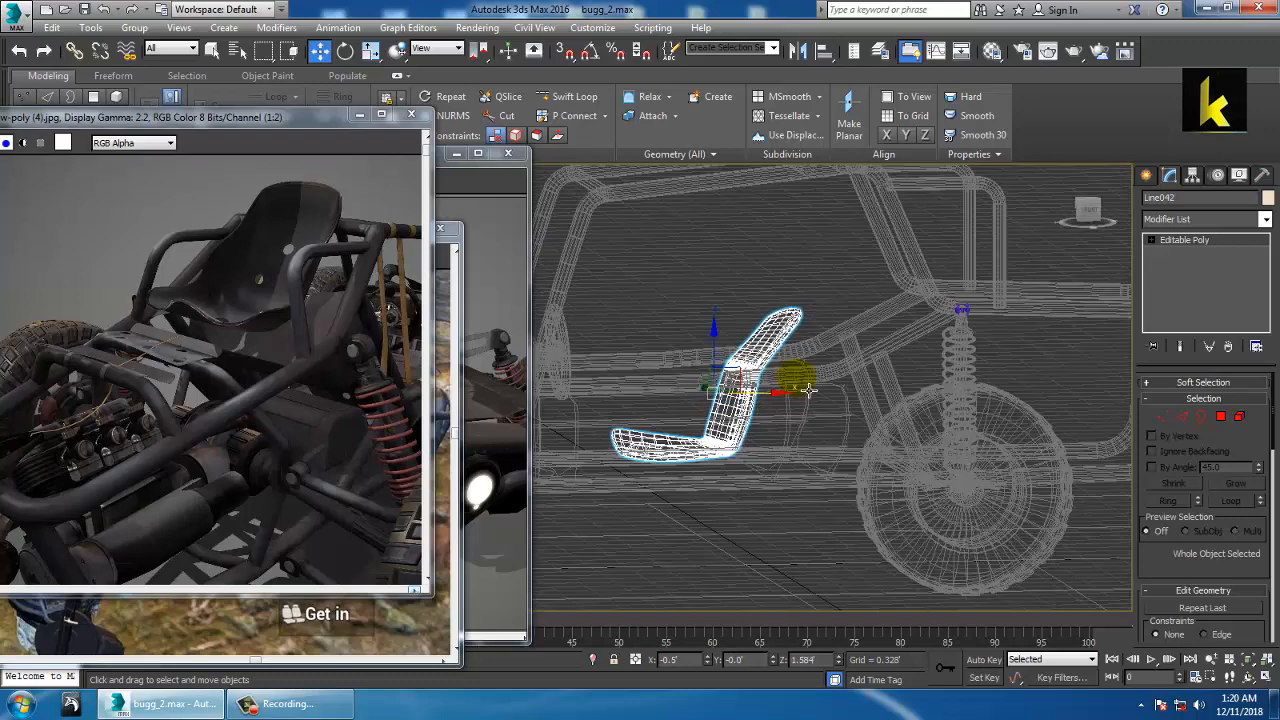
pyautogui.press('f')
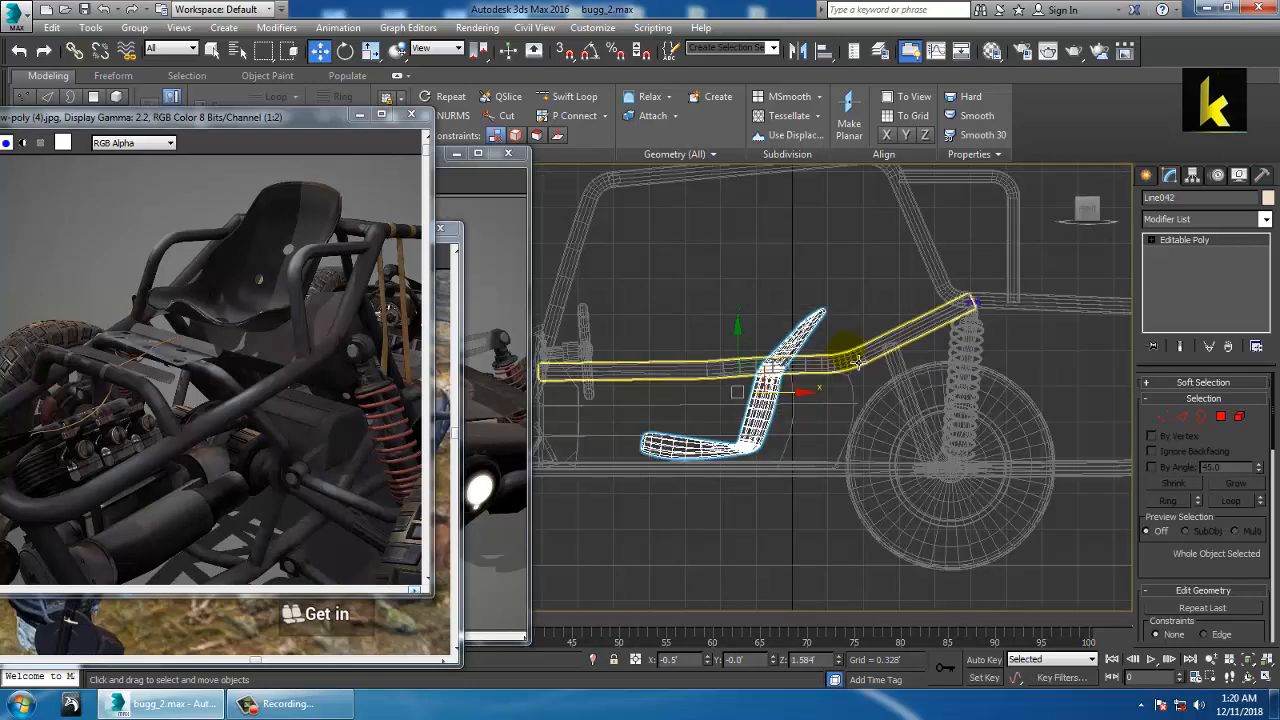
pyautogui.click(482, 451)
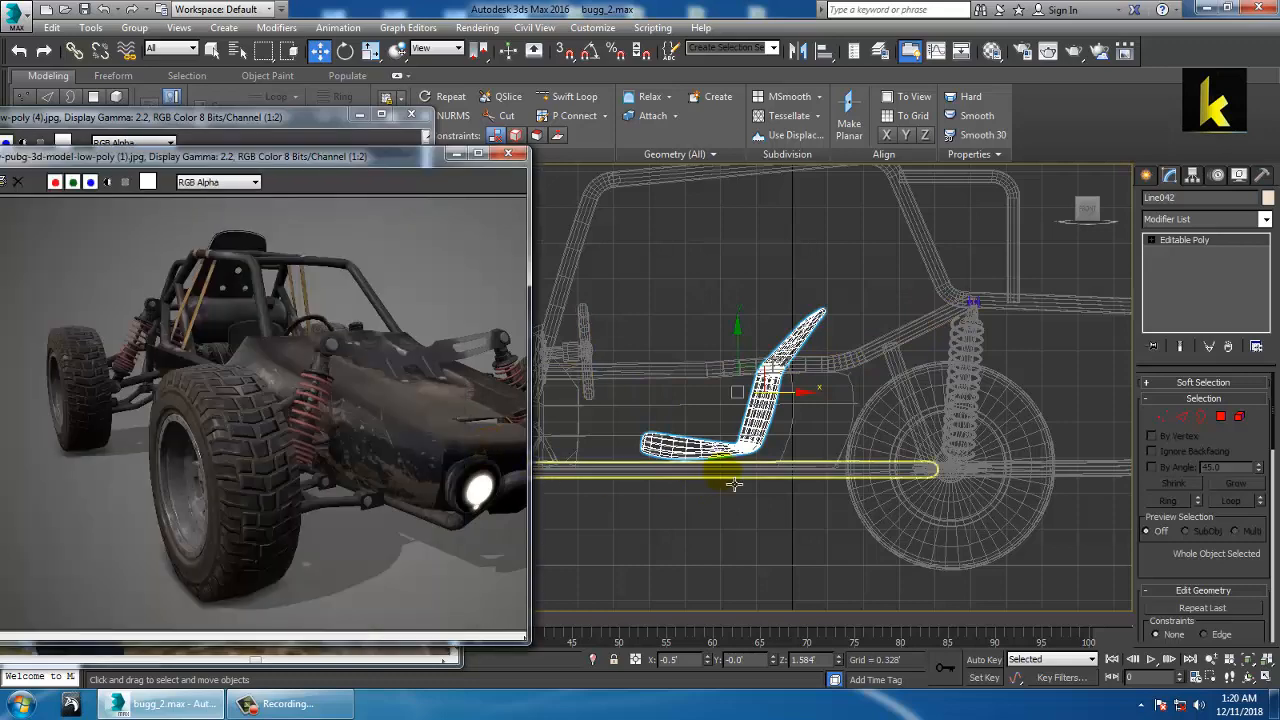
# Select every object in the scene and assign them all the same light grey object color
pyautogui.hotkey('alt', 'w')
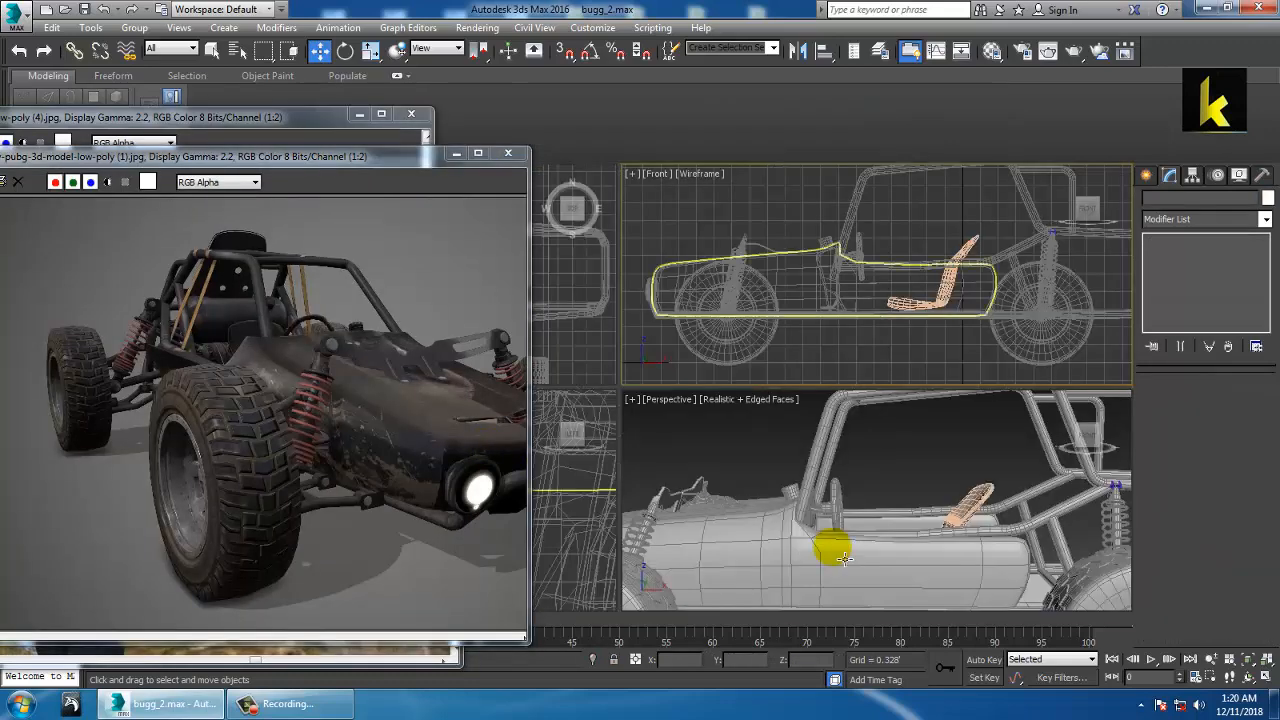
pyautogui.hotkey('ctrl', 'a')
pyautogui.click(1268, 197)
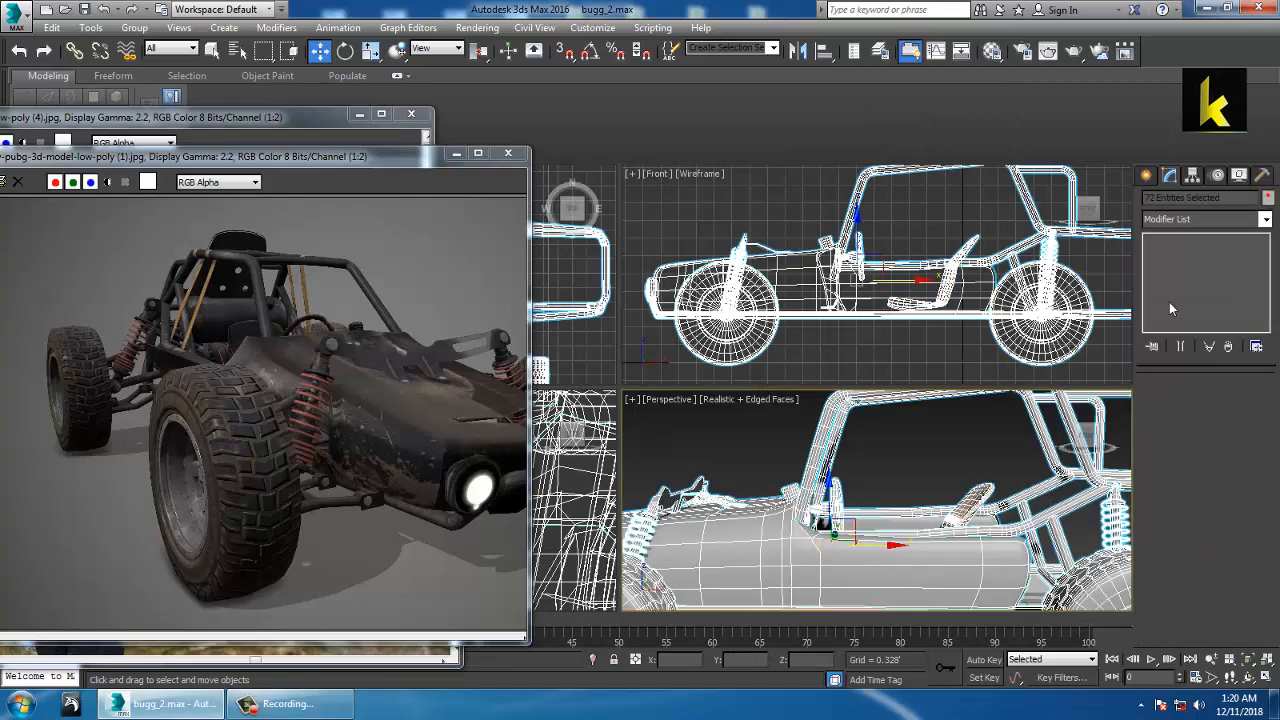
pyautogui.click(724, 438)
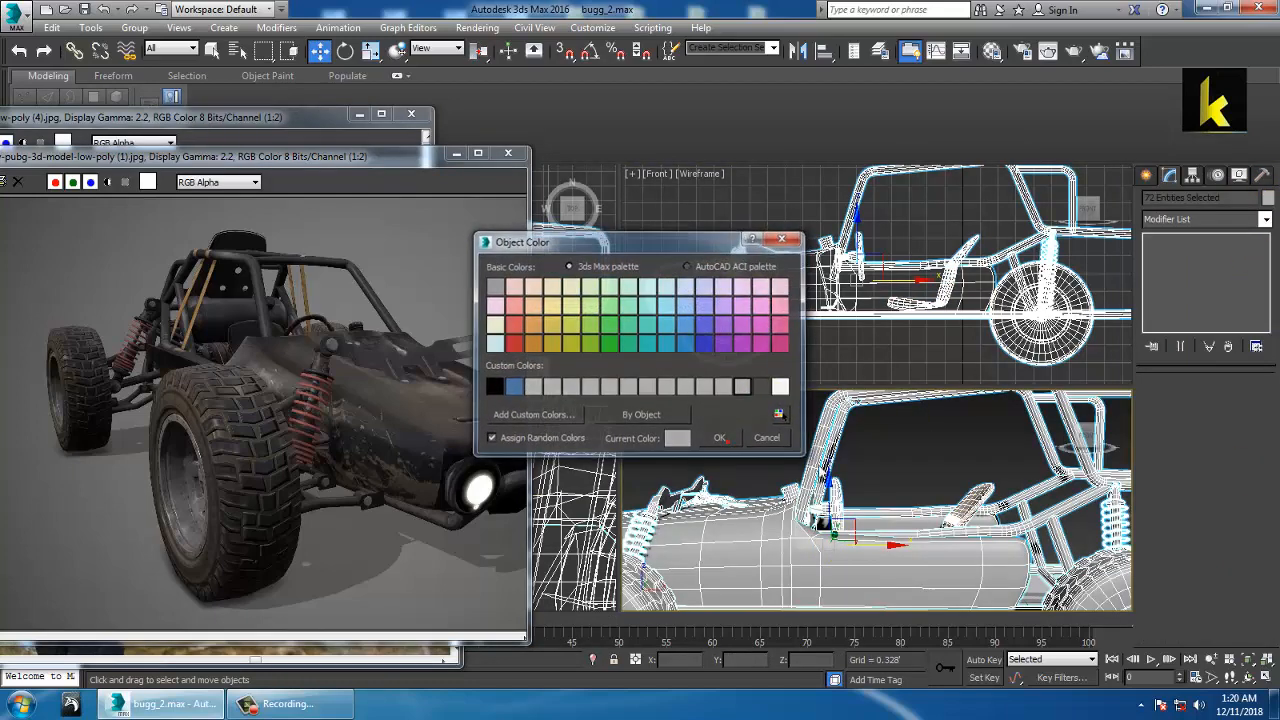
pyautogui.click(976, 507)
pyautogui.keyDown('alt'); pyautogui.moveTo(903, 466); pyautogui.dragTo(955, 498, button='middle'); pyautogui.keyUp('alt')
pyautogui.hotkey('alt', 'w')
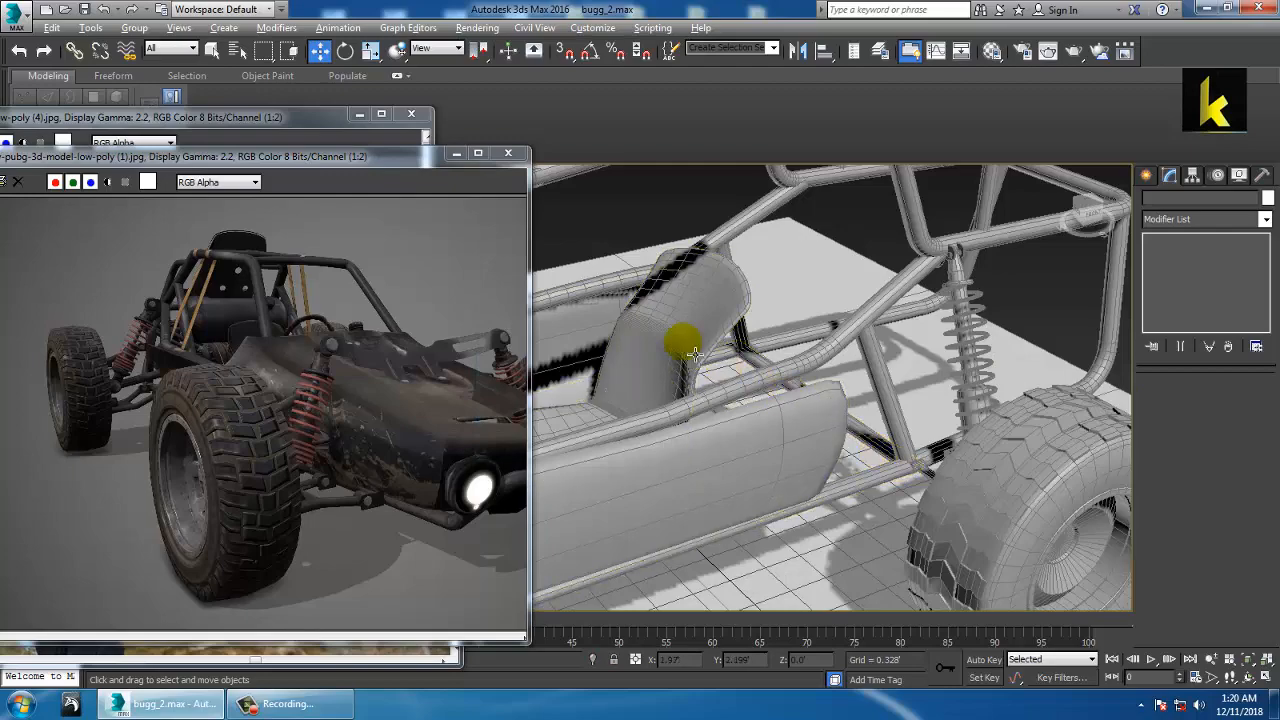
# Scale the seat up uniformly to about 75 percent so it fits the cockpit
pyautogui.click(686, 344)
pyautogui.keyDown('alt'); pyautogui.moveTo(678, 342); pyautogui.dragTo(722, 382, button='middle'); pyautogui.keyUp('alt')
pyautogui.press('r')
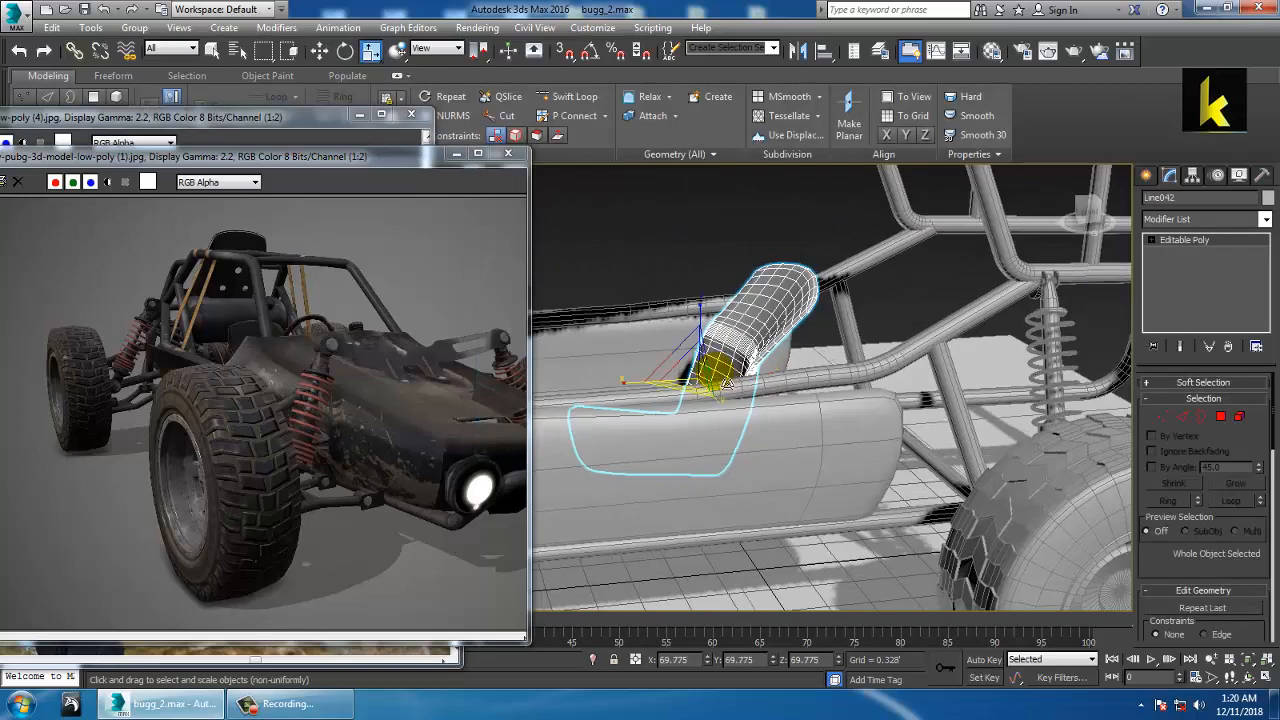
pyautogui.moveTo(697, 382); pyautogui.dragTo(757, 362)
pyautogui.keyDown('alt'); pyautogui.moveTo(757, 362); pyautogui.dragTo(742, 328, button='middle'); pyautogui.keyUp('alt')
pyautogui.click(686, 232)
pyautogui.keyDown('alt'); pyautogui.moveTo(686, 232); pyautogui.dragTo(685, 393, button='middle'); pyautogui.keyUp('alt')
pyautogui.click(757, 363)
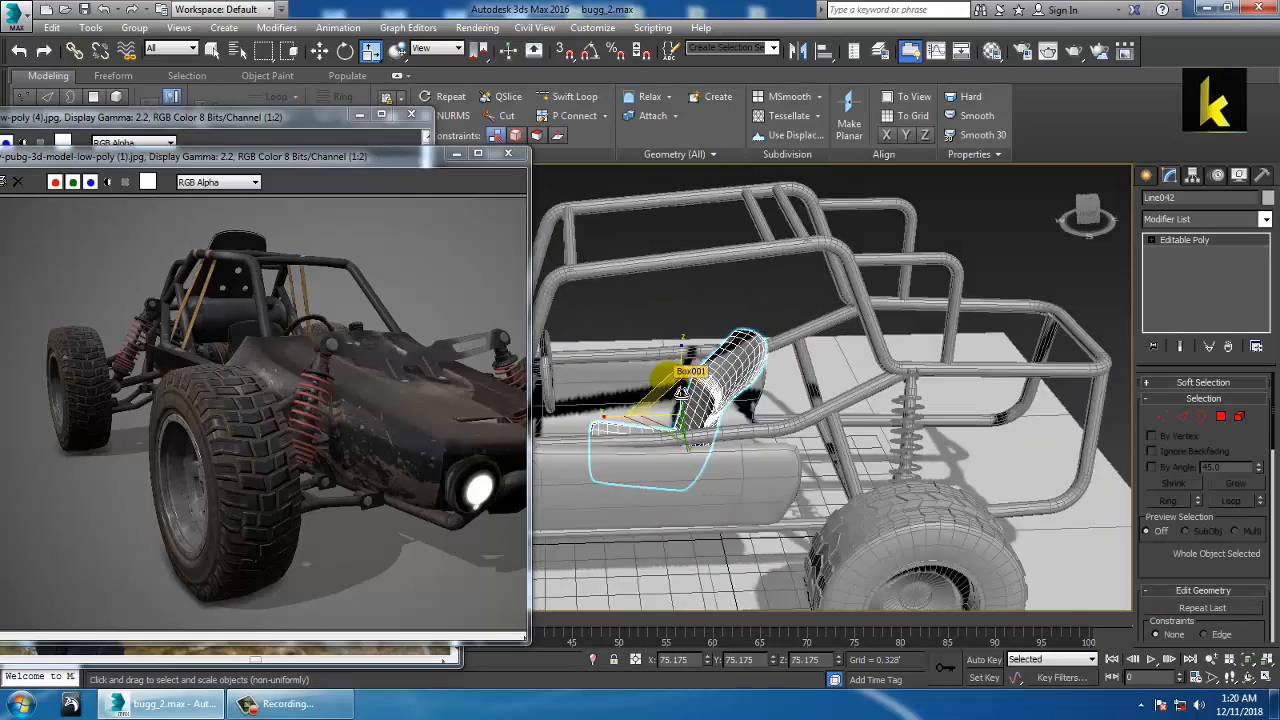
# Clear the dark buggy reference out of the way and bring forward the in-game buggy screenshot with the red straps
pyautogui.scroll(-4, 742, 478)
pyautogui.moveTo(749, 482); pyautogui.dragTo(830, 468, button='middle')
pyautogui.moveTo(317, 157); pyautogui.dragTo(60, 499)
pyautogui.click(382, 614)
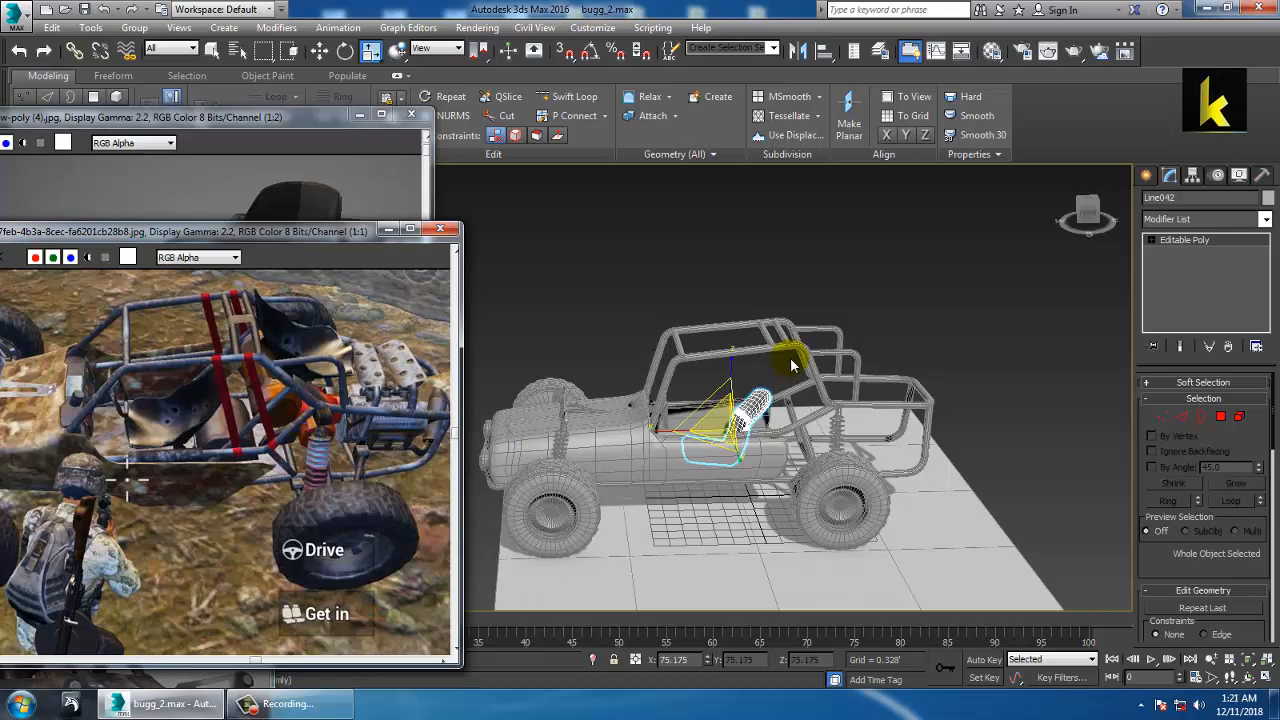
# Select the buggy's main body and turn off its NURMS smoothing
pyautogui.keyDown('alt'); pyautogui.moveTo(795, 370); pyautogui.dragTo(694, 471, button='middle'); pyautogui.keyUp('alt')
pyautogui.click(718, 484)
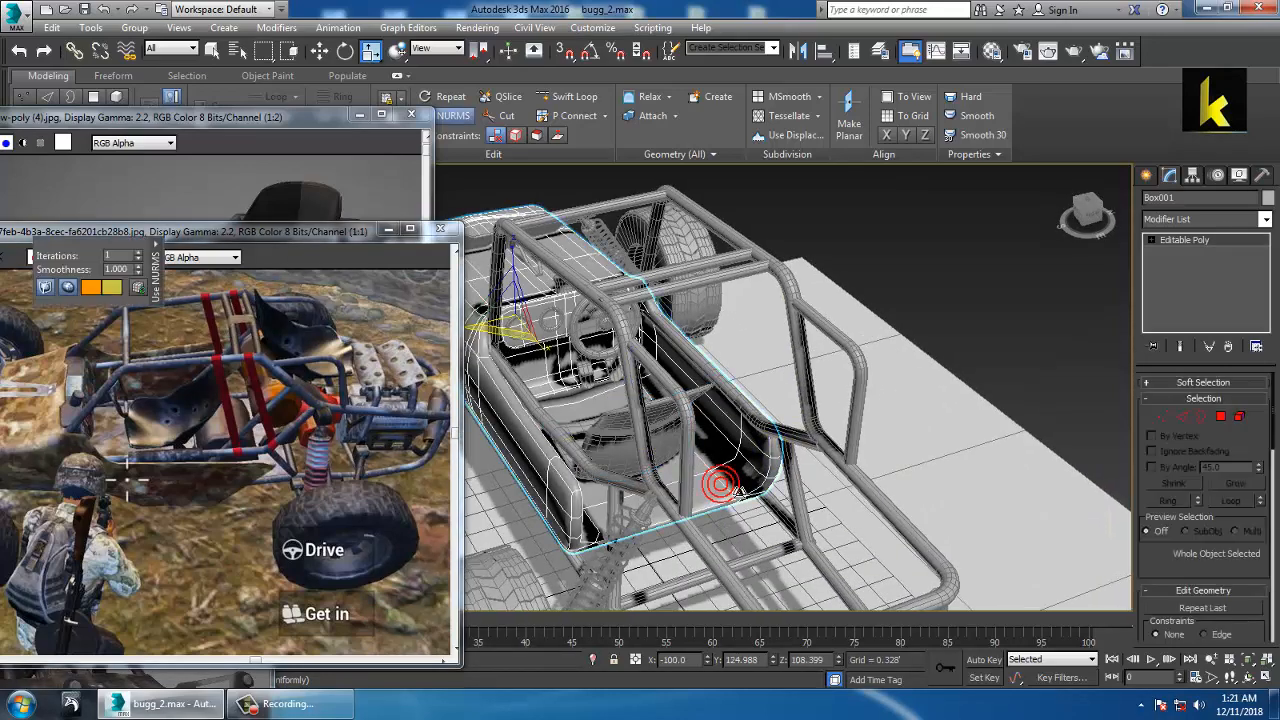
pyautogui.rightClick(718, 484)
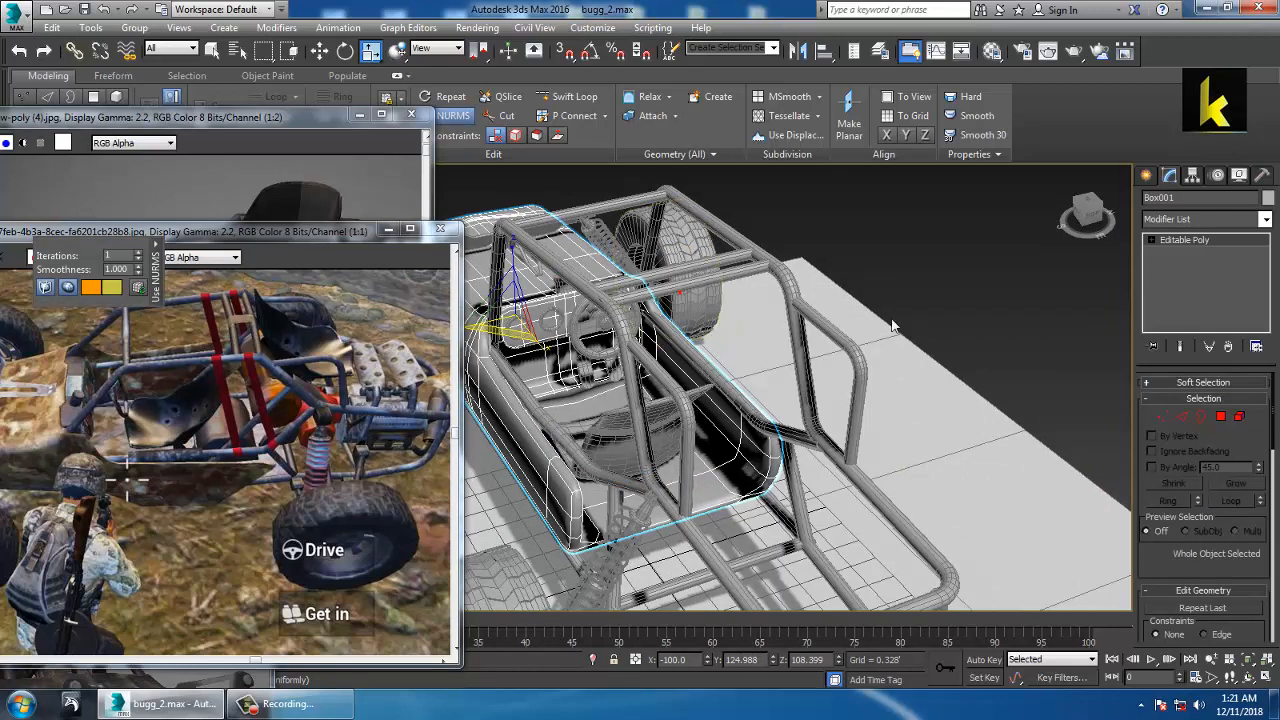
pyautogui.click(968, 314)
pyautogui.rightClick(728, 458)
pyautogui.click(716, 429)
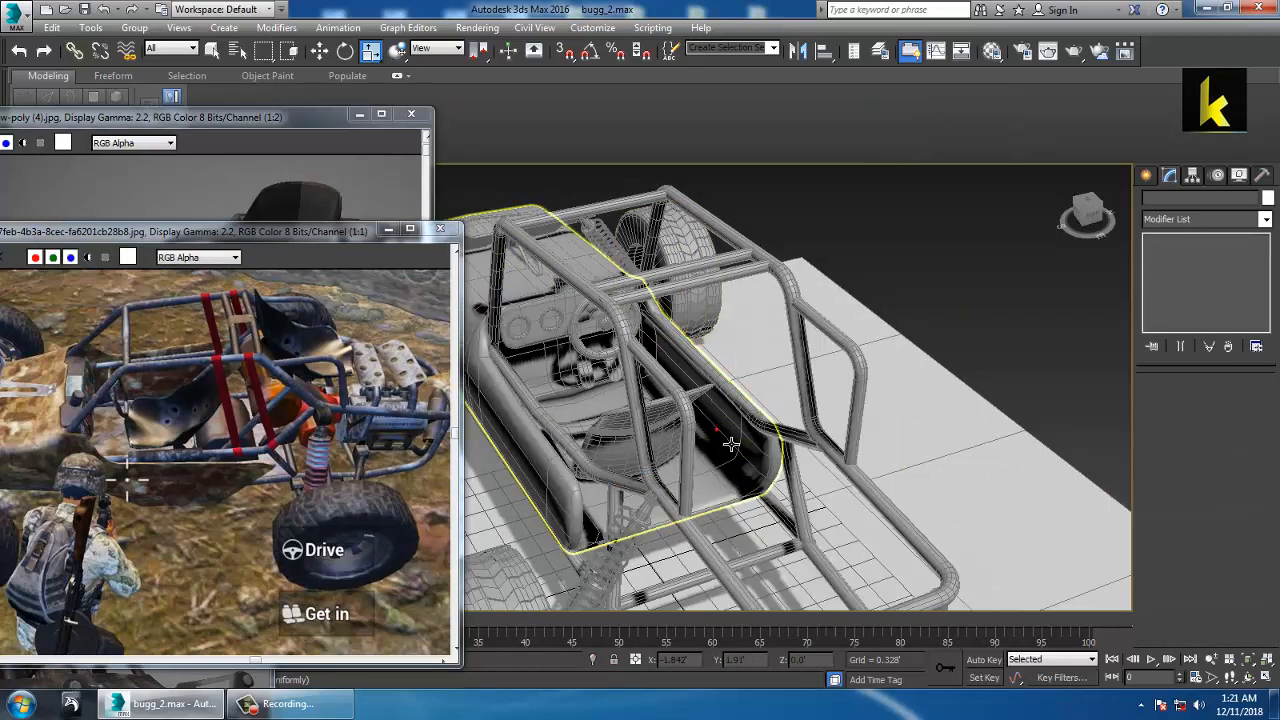
pyautogui.click(731, 444)
pyautogui.rightClick(714, 423)
pyautogui.click(671, 251)
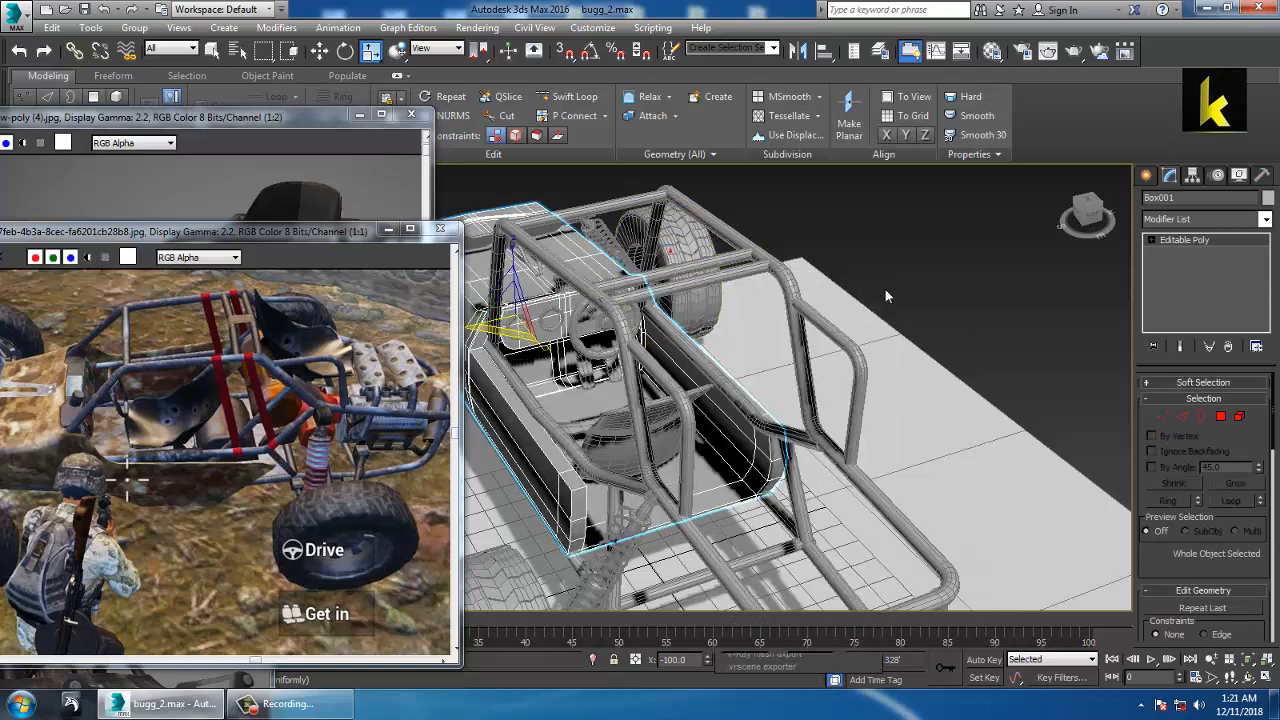
pyautogui.click(905, 282)
# Using AutoGrid, create a box about 1.7' long and 0.45' wide on the cockpit floor behind the seat
pyautogui.moveTo(823, 386)
pyautogui.keyDown('alt'); pyautogui.mouseDown(button='middle')
pyautogui.moveTo(813, 416)
pyautogui.moveTo(829, 400)
pyautogui.mouseUp(button='middle'); pyautogui.keyUp('alt')
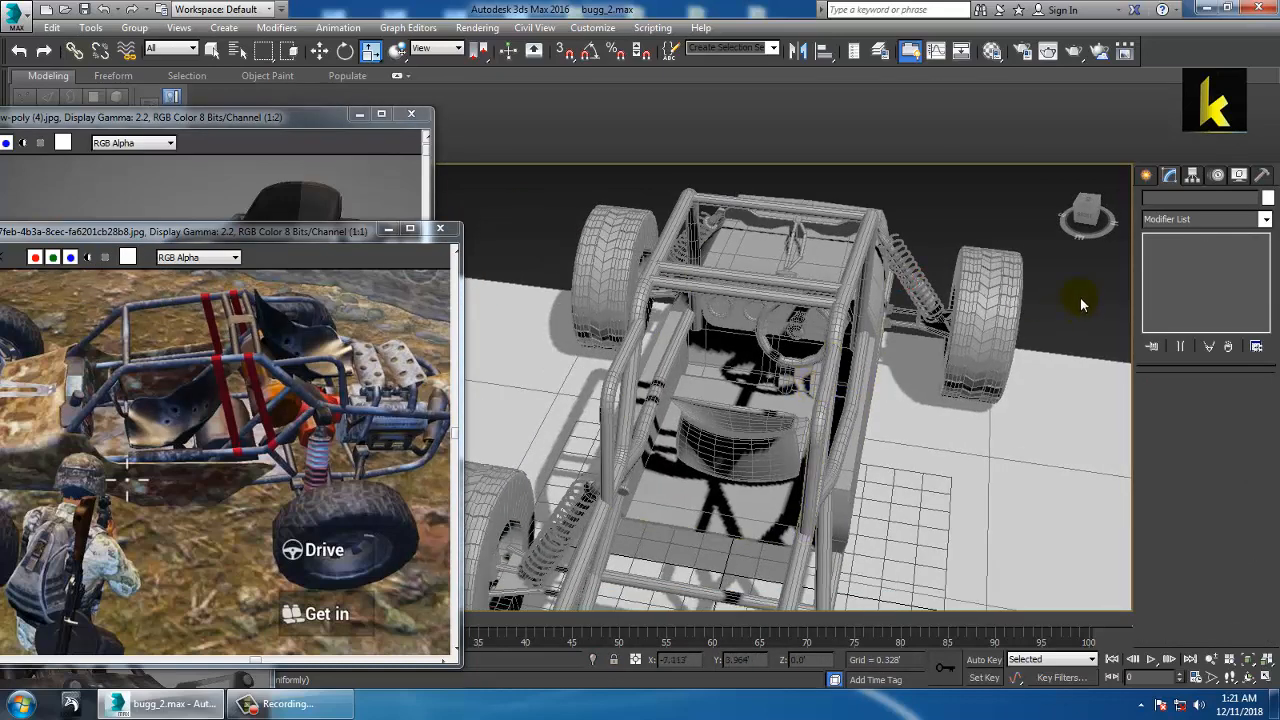
pyautogui.click(1147, 176)
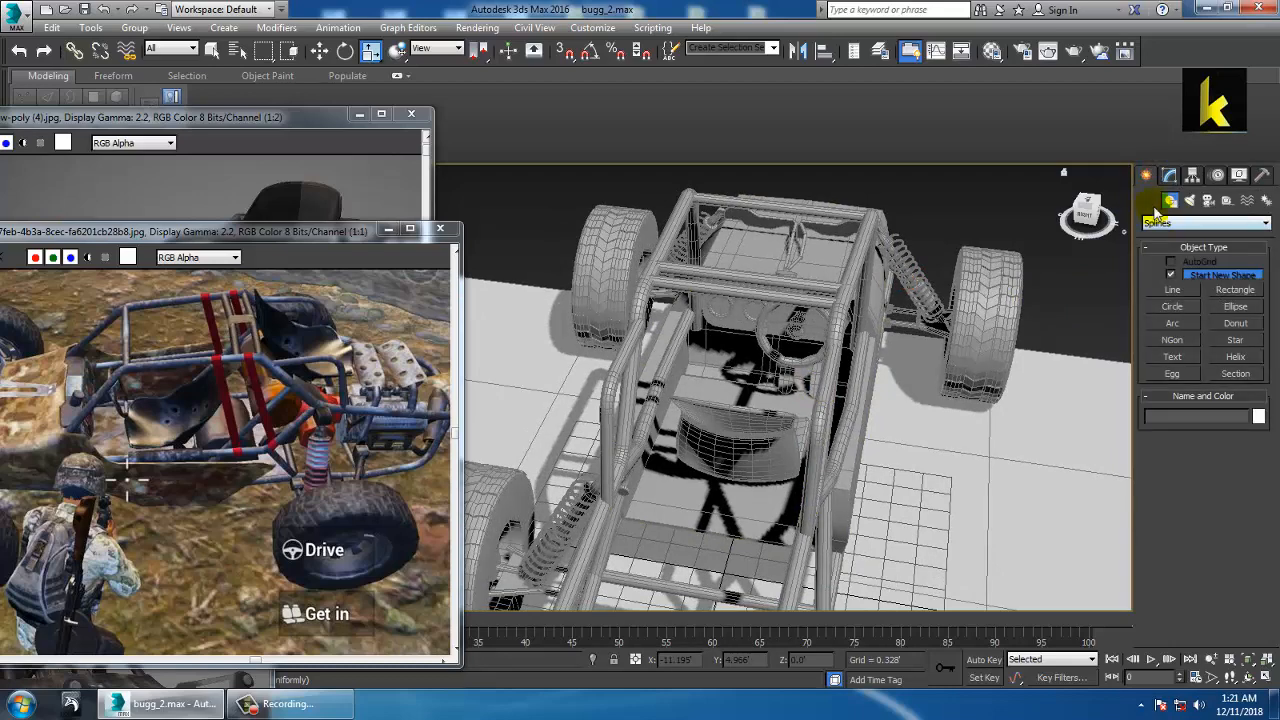
pyautogui.click(1151, 201)
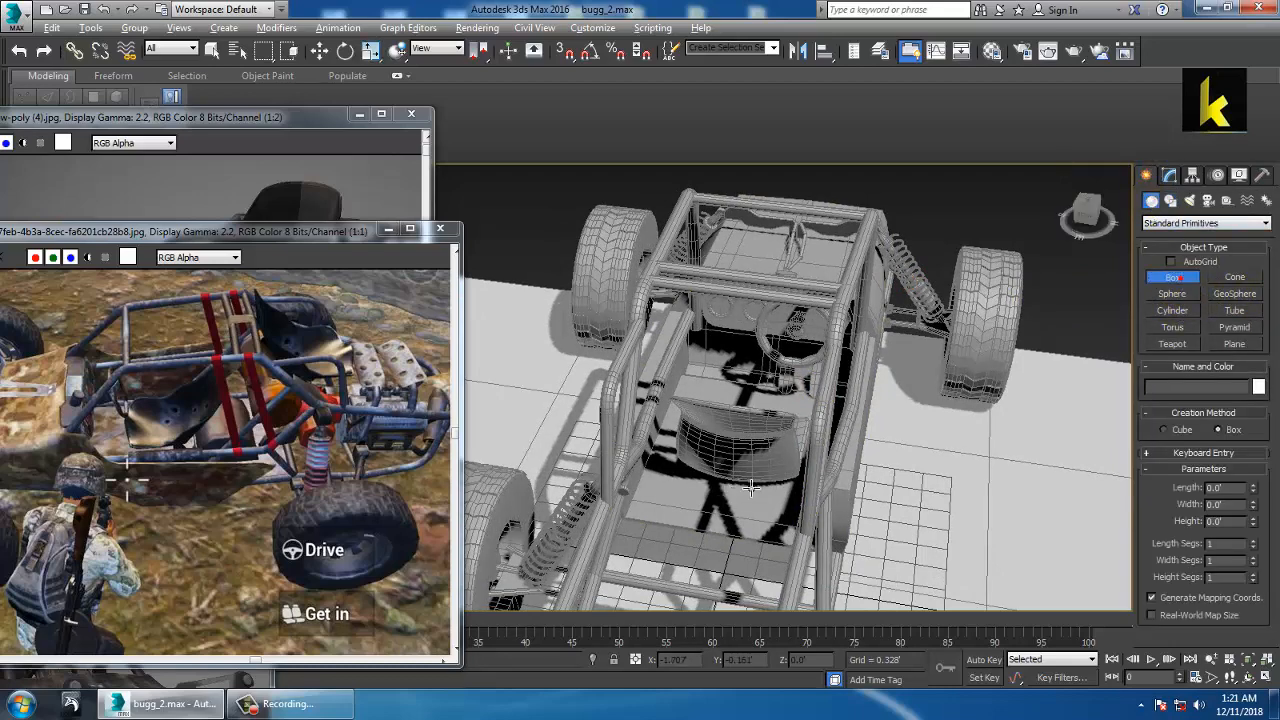
pyautogui.moveTo(724, 493)
pyautogui.keyDown('alt'); pyautogui.mouseDown(button='middle')
pyautogui.moveTo(716, 455)
pyautogui.moveTo(734, 496)
pyautogui.mouseUp(button='middle'); pyautogui.keyUp('alt')
pyautogui.scroll(2, 734, 496)
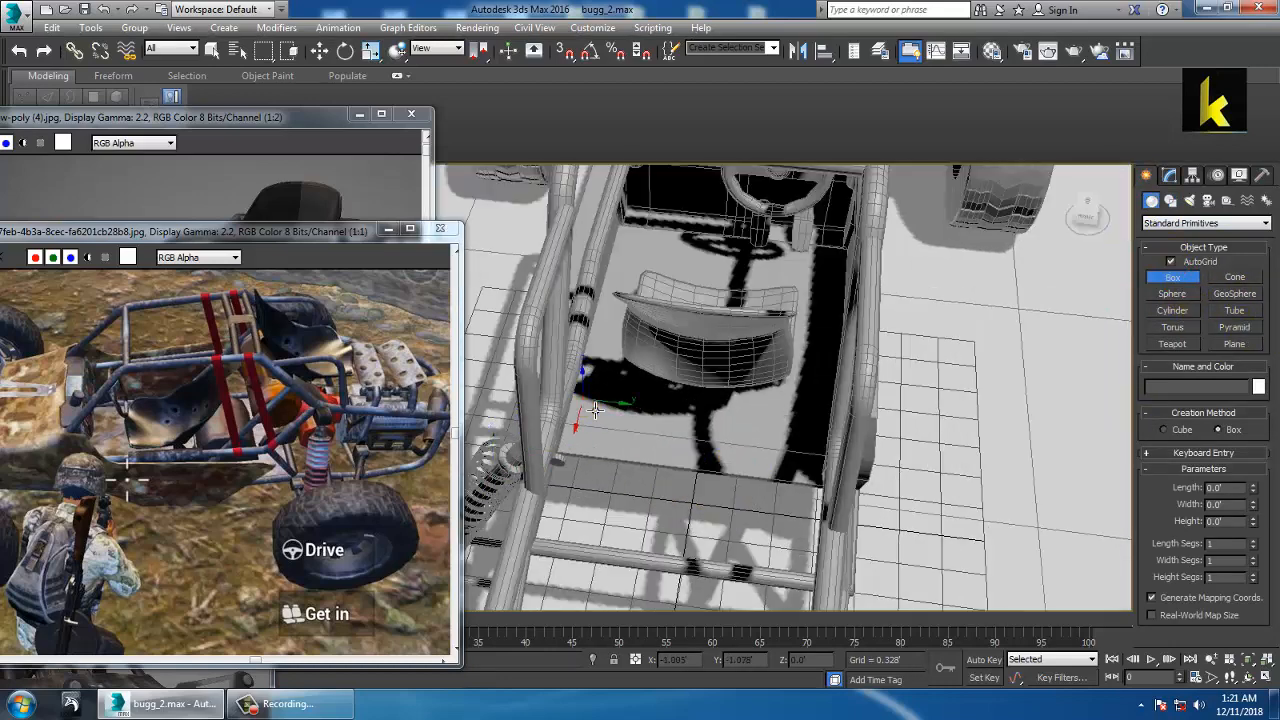
pyautogui.moveTo(594, 410); pyautogui.dragTo(808, 476)
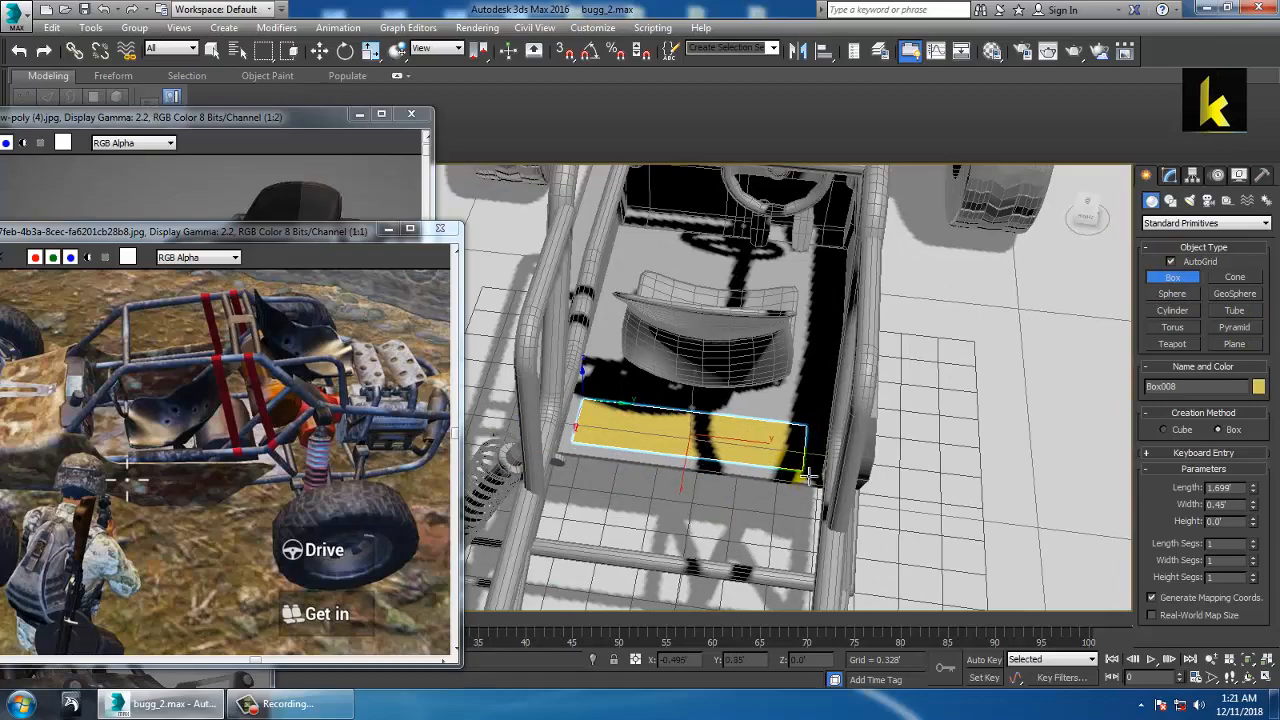
pyautogui.click(791, 446)
pyautogui.press('w')
pyautogui.moveTo(791, 446)
pyautogui.keyDown('alt'); pyautogui.mouseDown(button='middle')
pyautogui.moveTo(849, 380)
pyautogui.moveTo(923, 403)
pyautogui.moveTo(851, 414)
pyautogui.moveTo(820, 366)
pyautogui.moveTo(827, 487)
pyautogui.moveTo(808, 480)
pyautogui.moveTo(808, 494)
pyautogui.moveTo(786, 480)
pyautogui.moveTo(777, 417)
pyautogui.moveTo(823, 443)
pyautogui.moveTo(815, 451)
pyautogui.mouseUp(button='middle'); pyautogui.keyUp('alt')
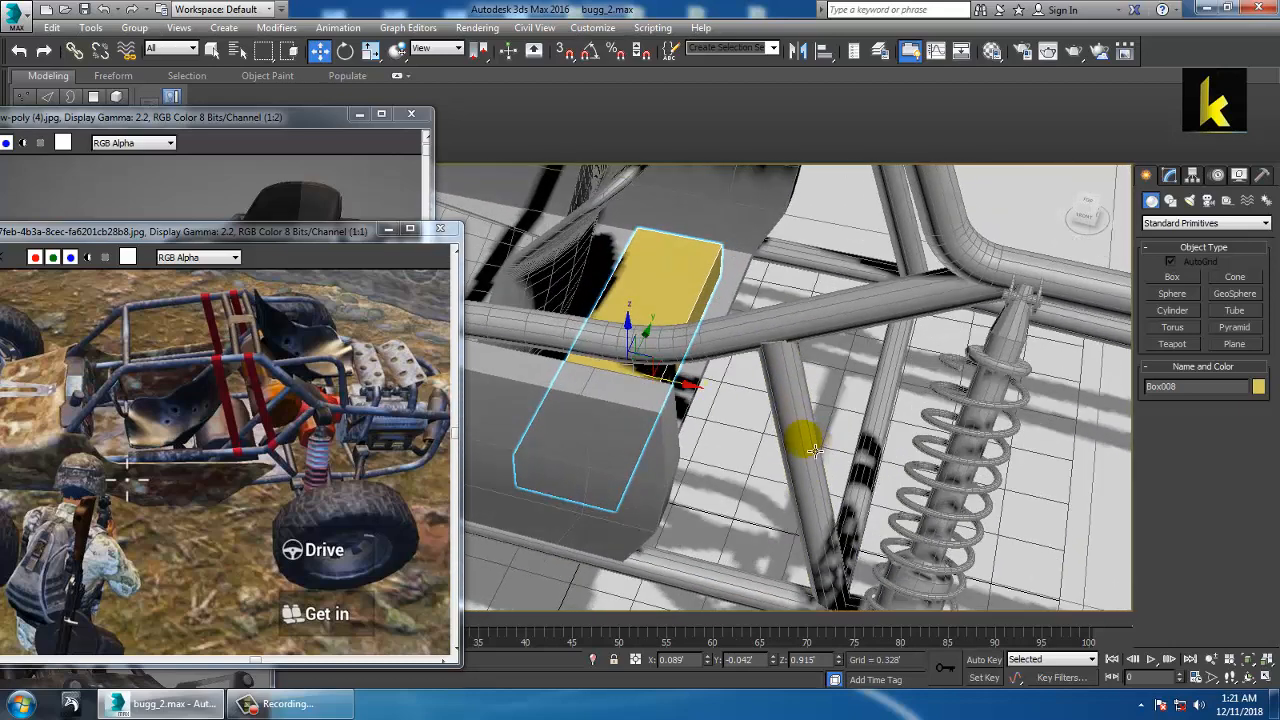
# Select the thin rear edge polygon of the main body's cockpit floor at polygon level
pyautogui.click(748, 287)
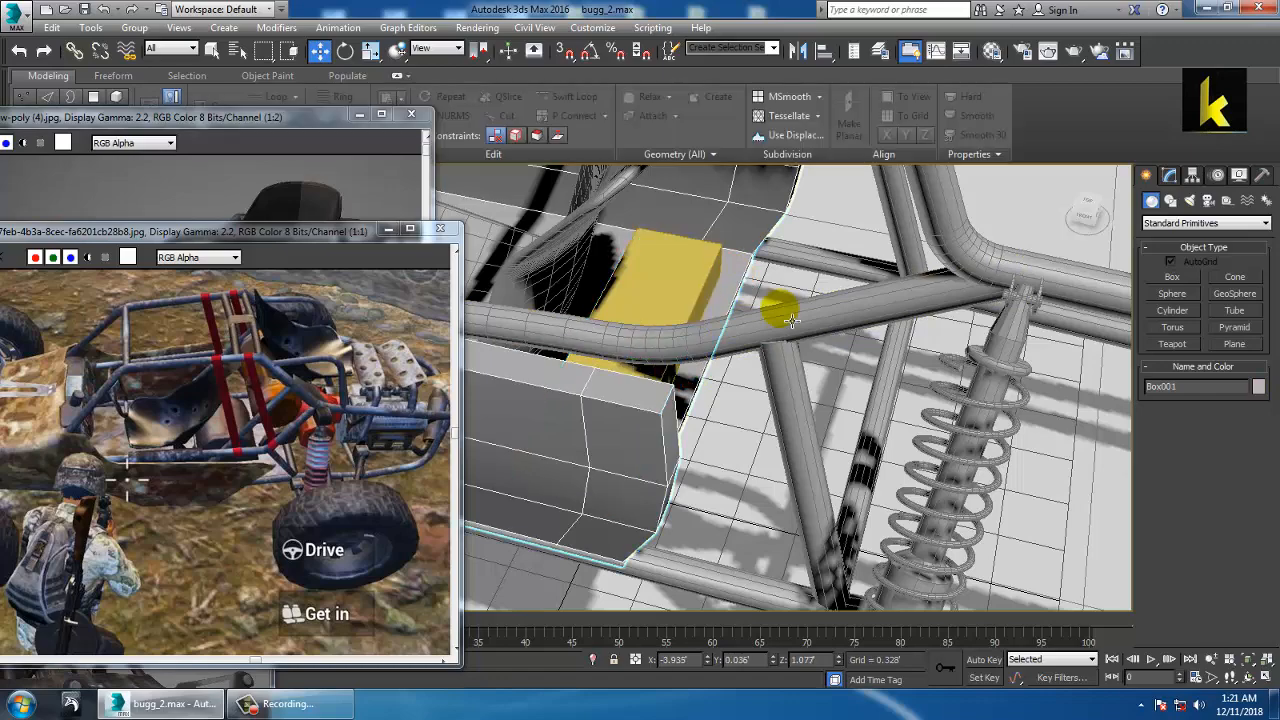
pyautogui.keyDown('alt'); pyautogui.moveTo(790, 320); pyautogui.dragTo(815, 400, button='middle'); pyautogui.keyUp('alt')
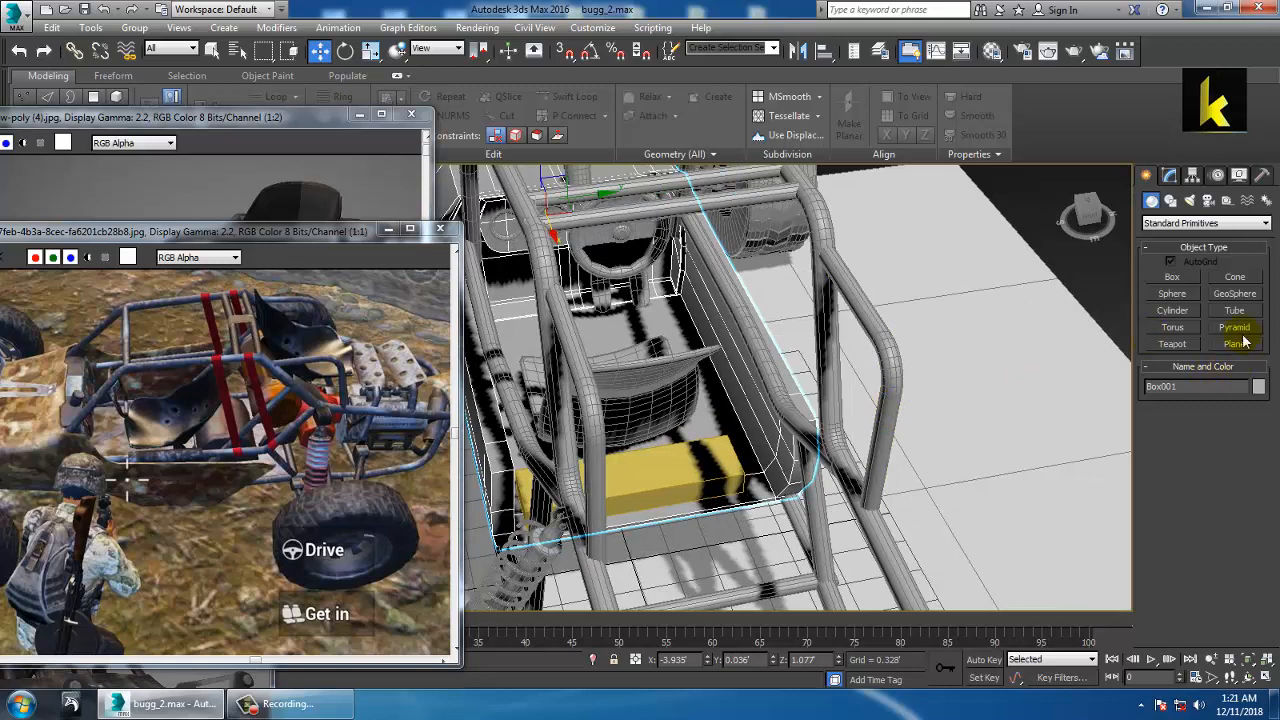
pyautogui.click(1170, 176)
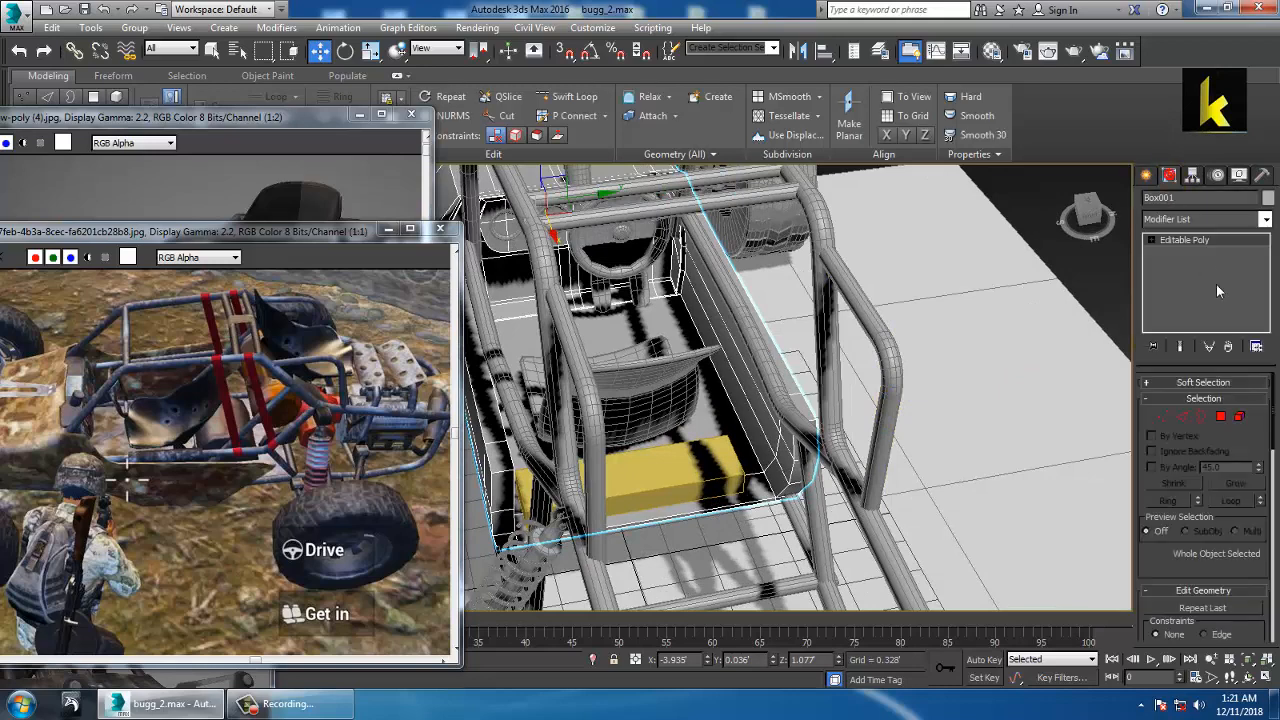
pyautogui.click(1220, 416)
pyautogui.keyDown('alt'); pyautogui.moveTo(800, 506); pyautogui.dragTo(720, 440, button='middle'); pyautogui.keyUp('alt')
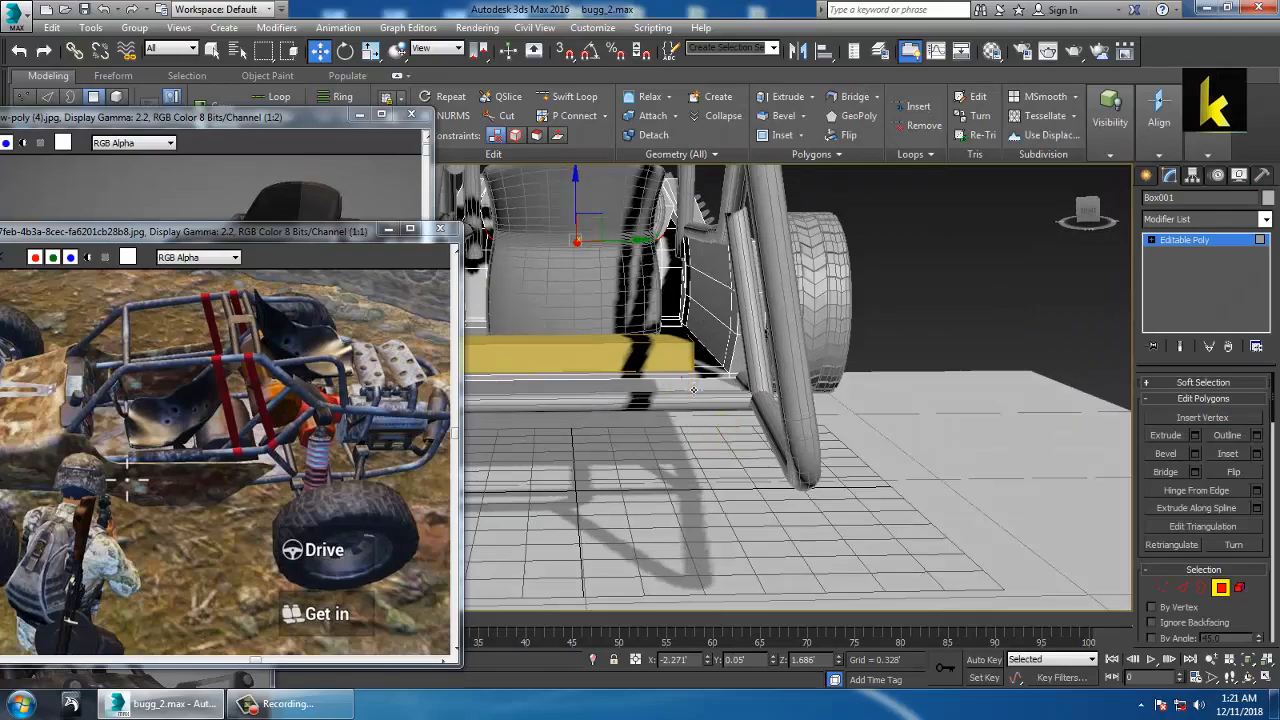
pyautogui.keyDown('alt'); pyautogui.moveTo(693, 390); pyautogui.dragTo(712, 428, button='middle'); pyautogui.keyUp('alt')
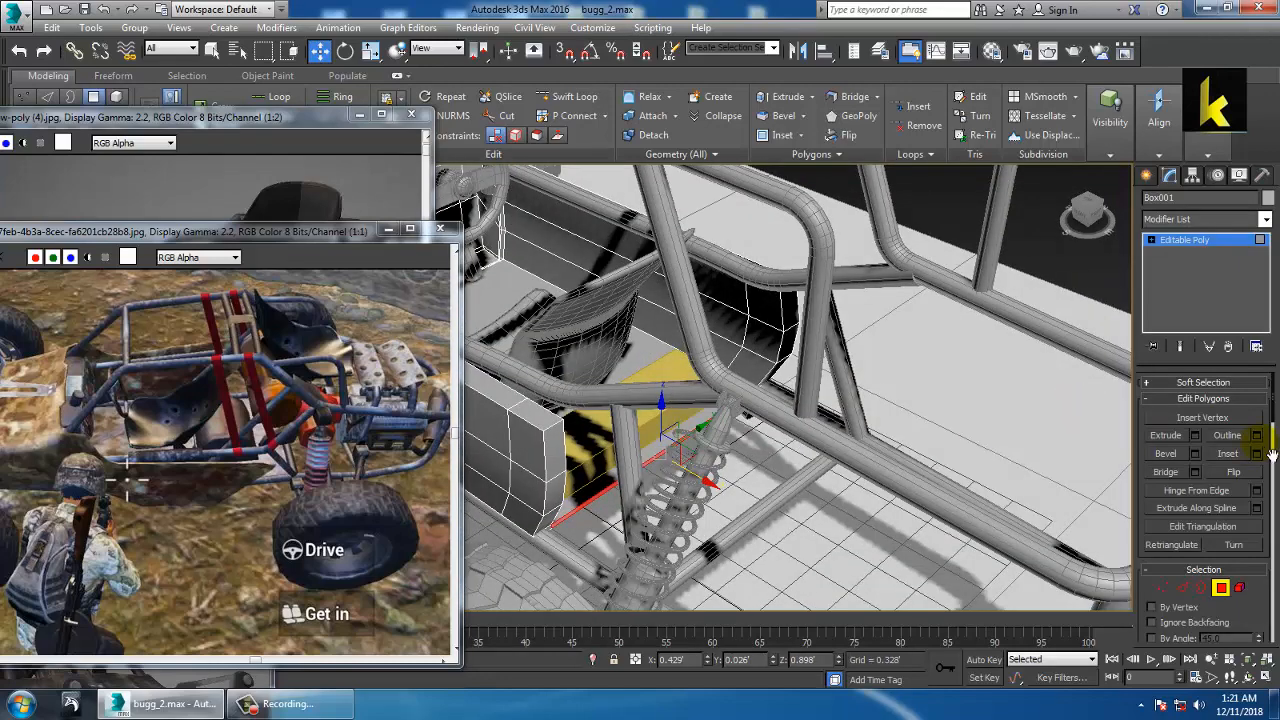
pyautogui.click(1195, 435)
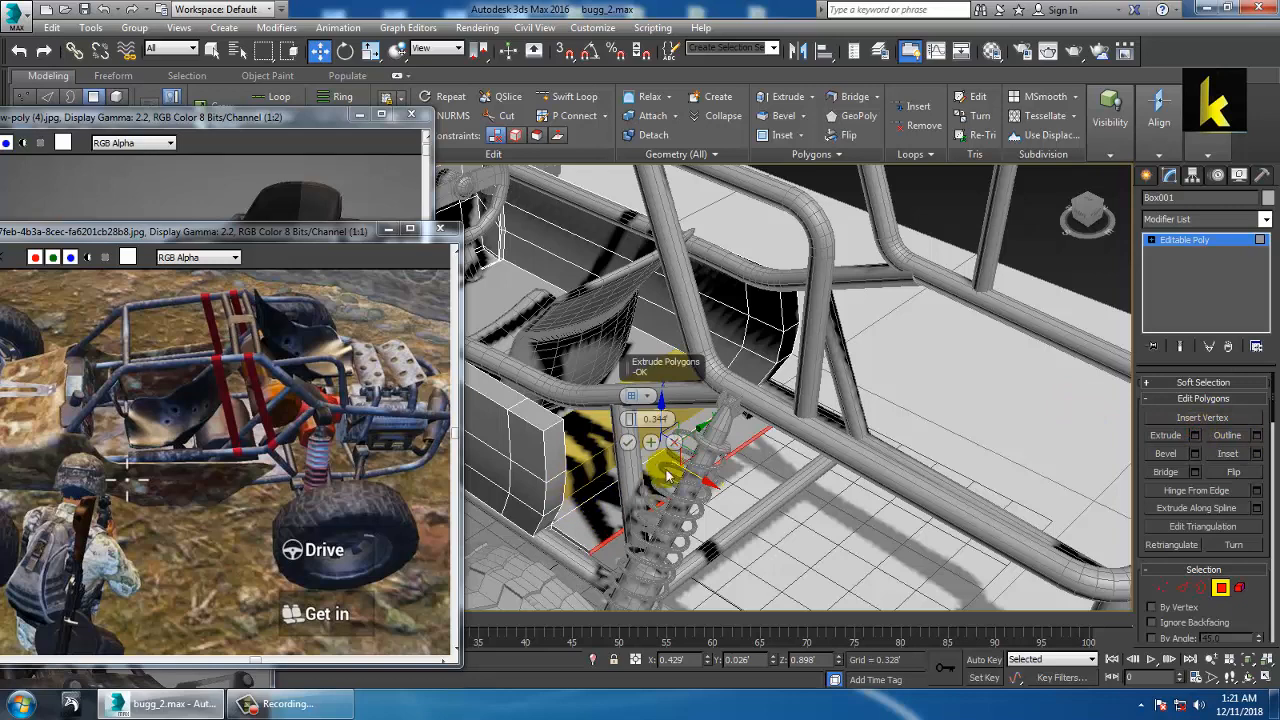
pyautogui.moveTo(634, 419); pyautogui.dragTo(633, 329)
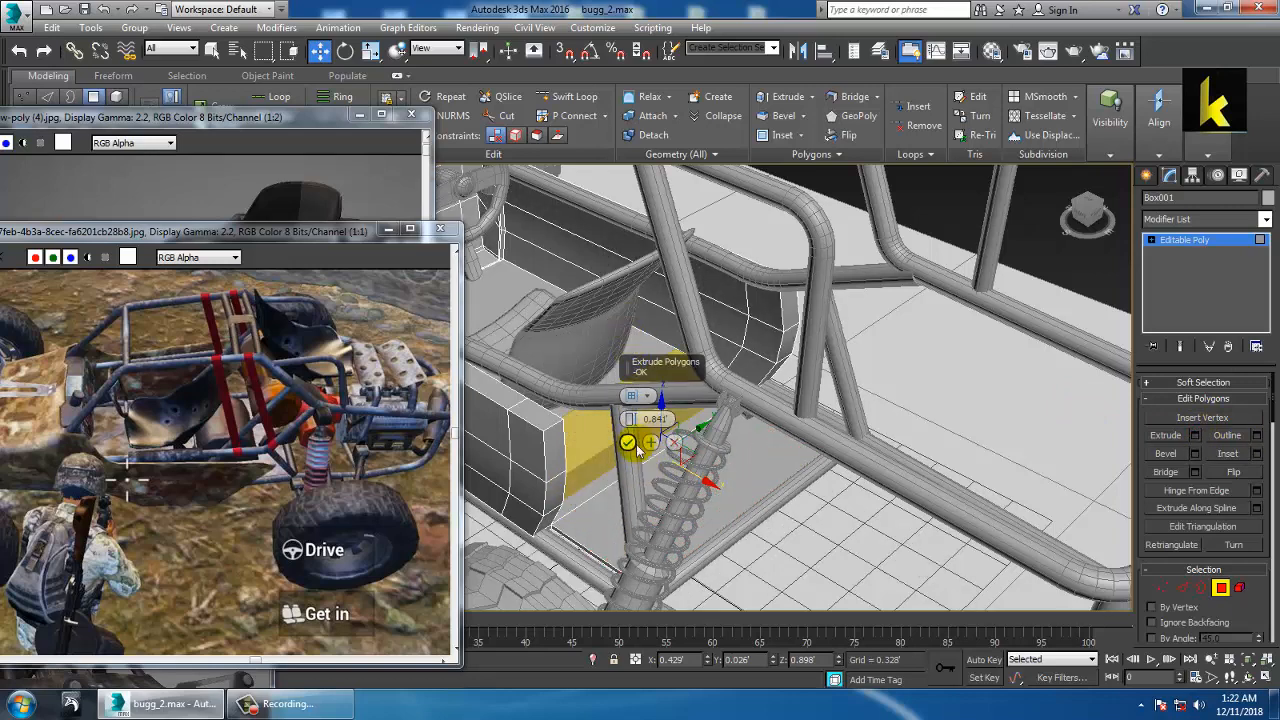
pyautogui.hotkey('ctrl', 'z')
pyautogui.keyDown('alt'); pyautogui.moveTo(559, 531); pyautogui.dragTo(581, 505, button='middle'); pyautogui.keyUp('alt')
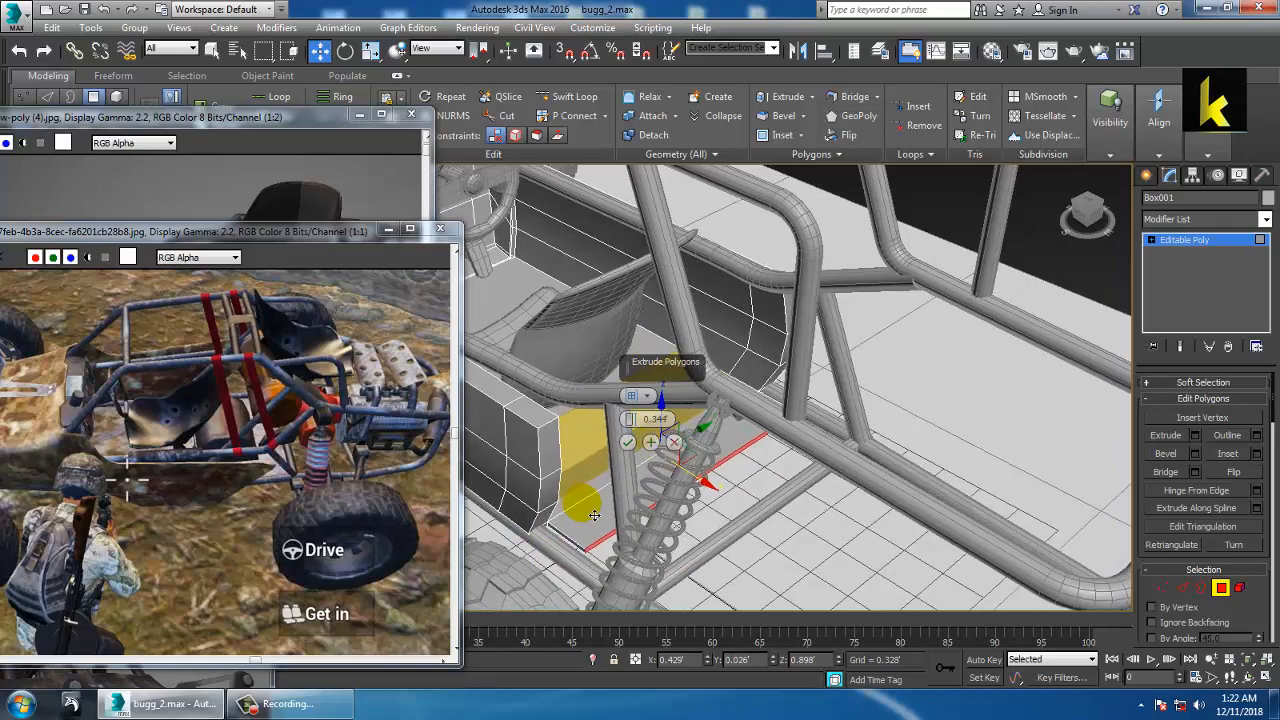
pyautogui.click(674, 442)
# Isolate the main body so the rear end of its floor can be edited without the other parts
pyautogui.keyDown('alt'); pyautogui.moveTo(680, 451); pyautogui.dragTo(790, 440, button='middle'); pyautogui.keyUp('alt')
pyautogui.scroll(3, 591, 431)
pyautogui.scroll(-2, 691, 400)
pyautogui.scroll(3, 686, 410)
pyautogui.scroll(-4, 720, 426)
pyautogui.hotkey('alt', 'q')
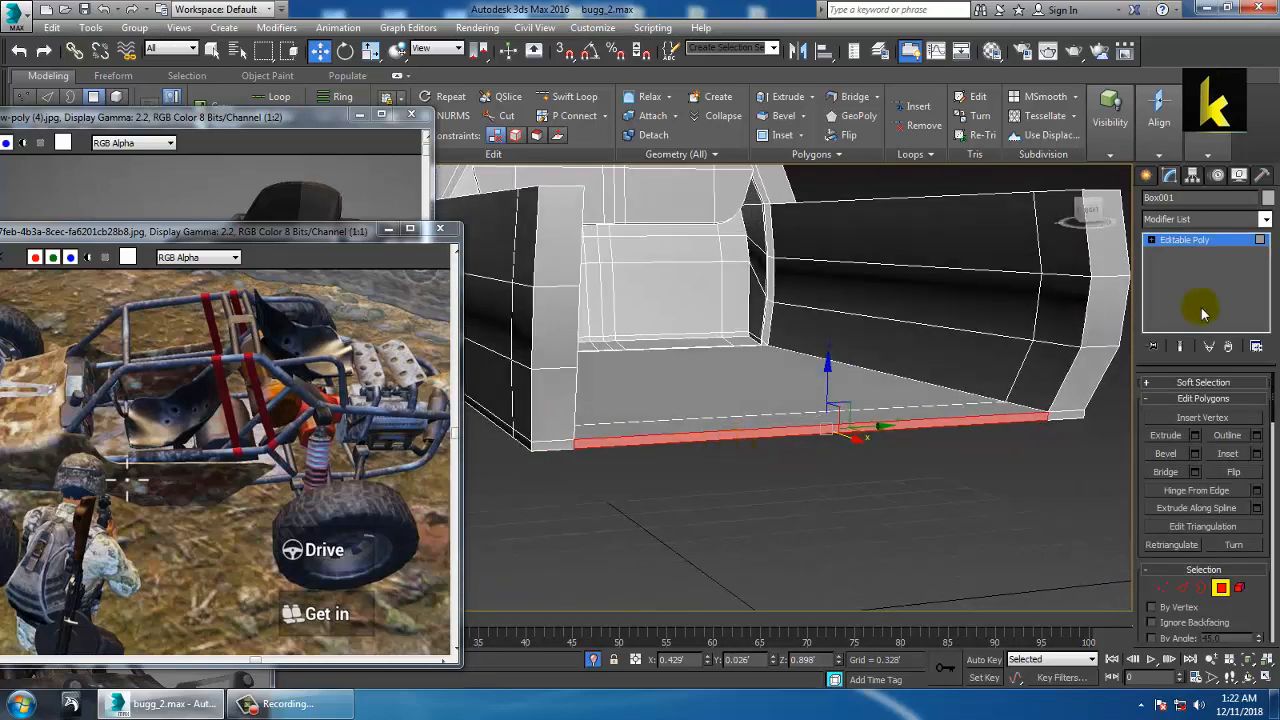
pyautogui.click(1184, 241)
pyautogui.click(568, 96)
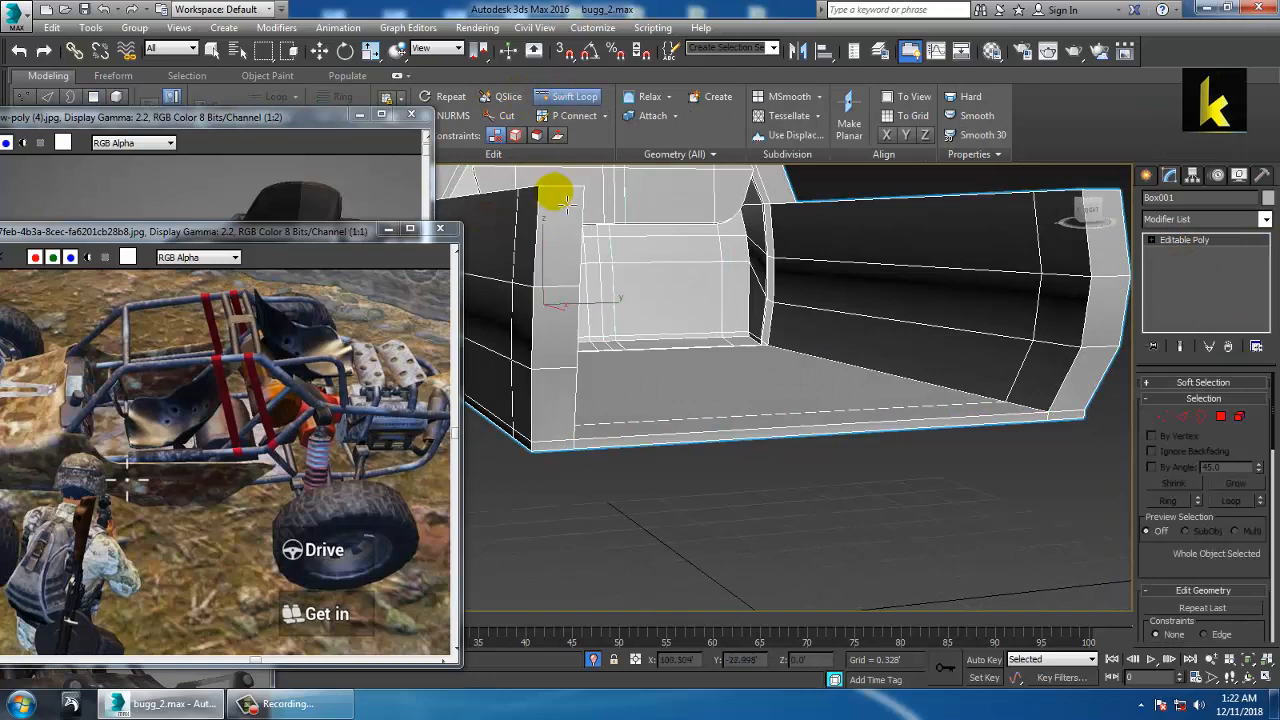
pyautogui.keyDown('alt'); pyautogui.moveTo(596, 218); pyautogui.dragTo(663, 290, button='middle'); pyautogui.keyUp('alt')
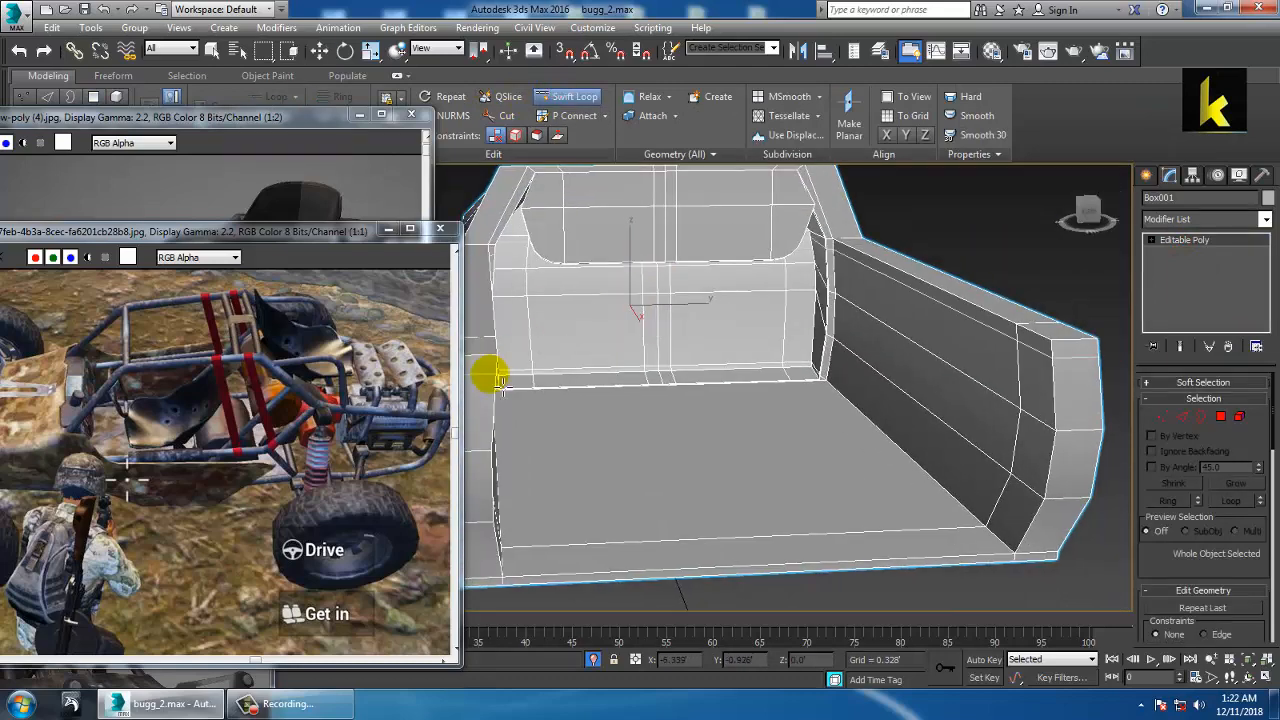
pyautogui.moveTo(581, 356); pyautogui.dragTo(615, 351, button='middle')
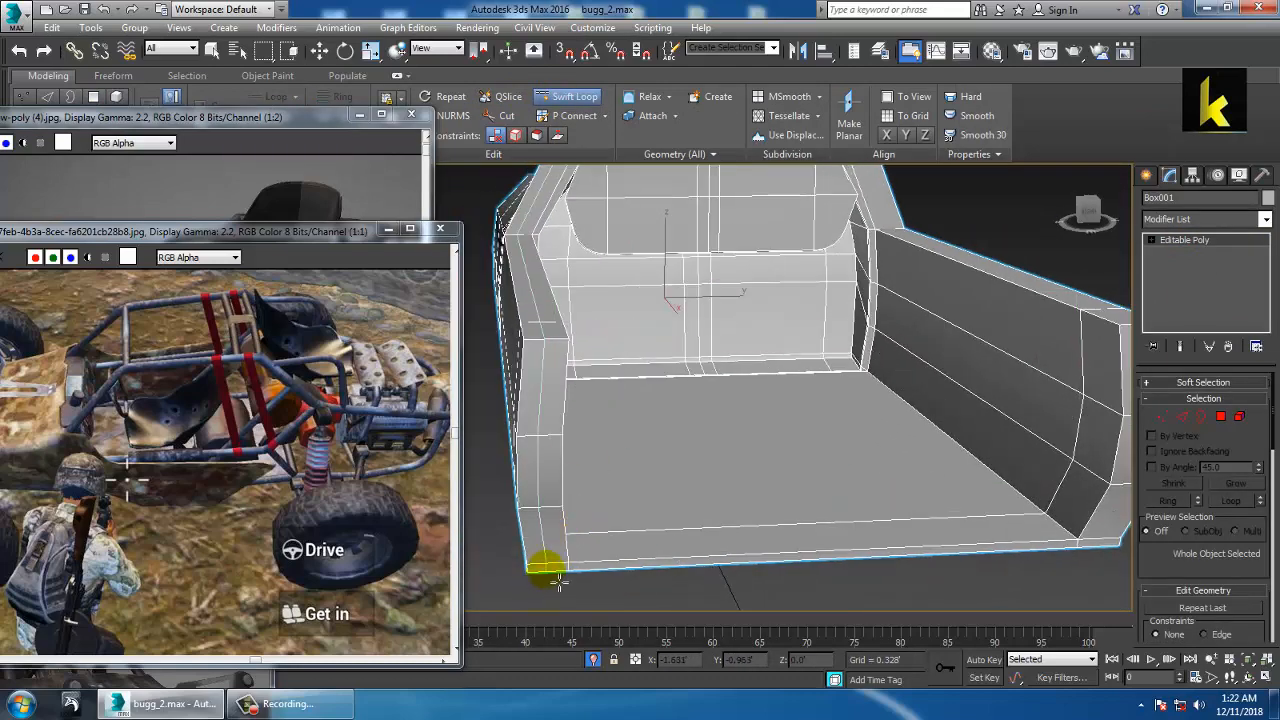
pyautogui.moveTo(914, 397); pyautogui.dragTo(757, 411, button='middle')
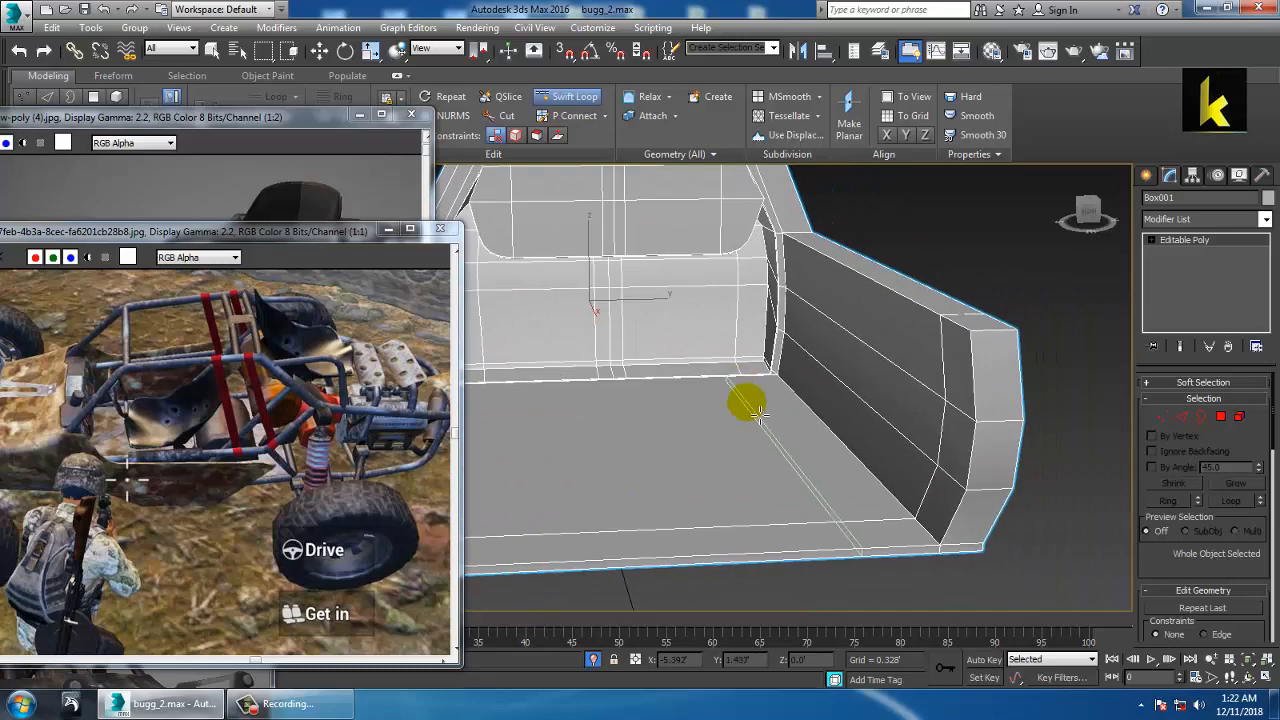
pyautogui.rightClick(968, 548)
# Extrude the floor's rear edge polygon together with its small corner polygons backwards to about X 1.206'
pyautogui.click(1224, 419)
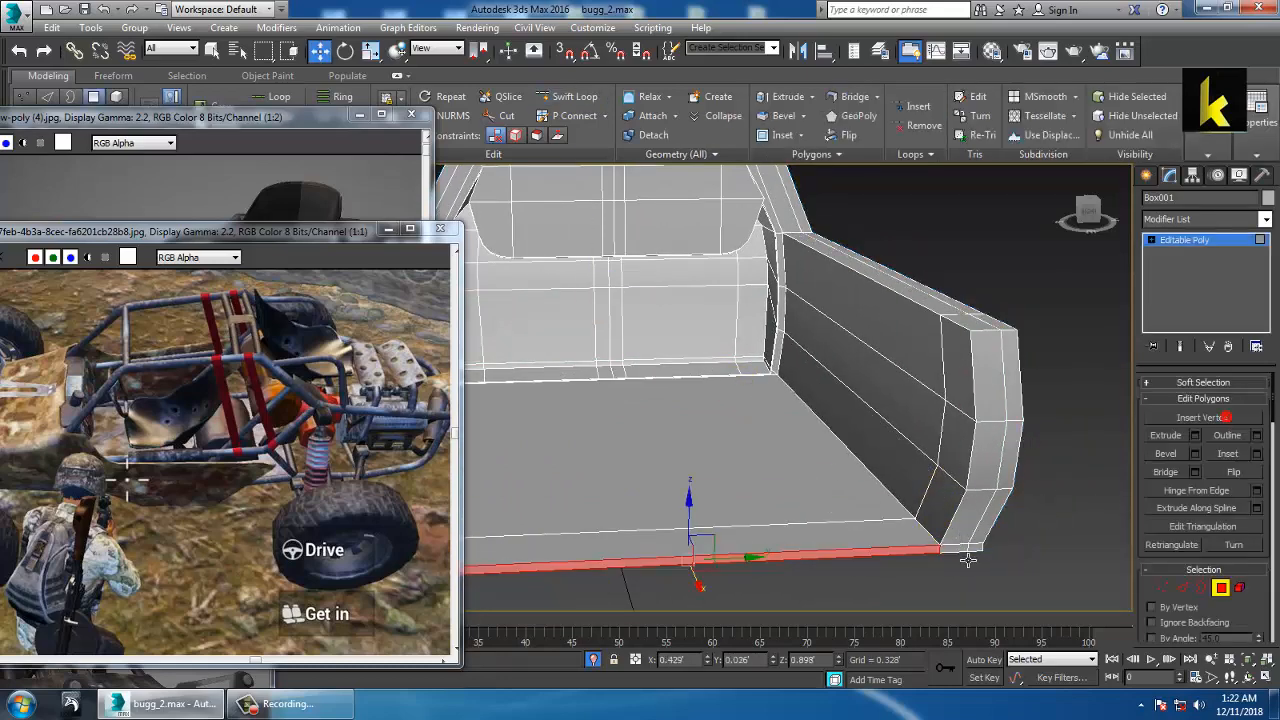
pyautogui.keyDown('alt'); pyautogui.moveTo(966, 557); pyautogui.dragTo(728, 568, button='middle'); pyautogui.keyUp('alt')
pyautogui.keyDown('ctrl'); pyautogui.click(634, 524); pyautogui.keyUp('ctrl')
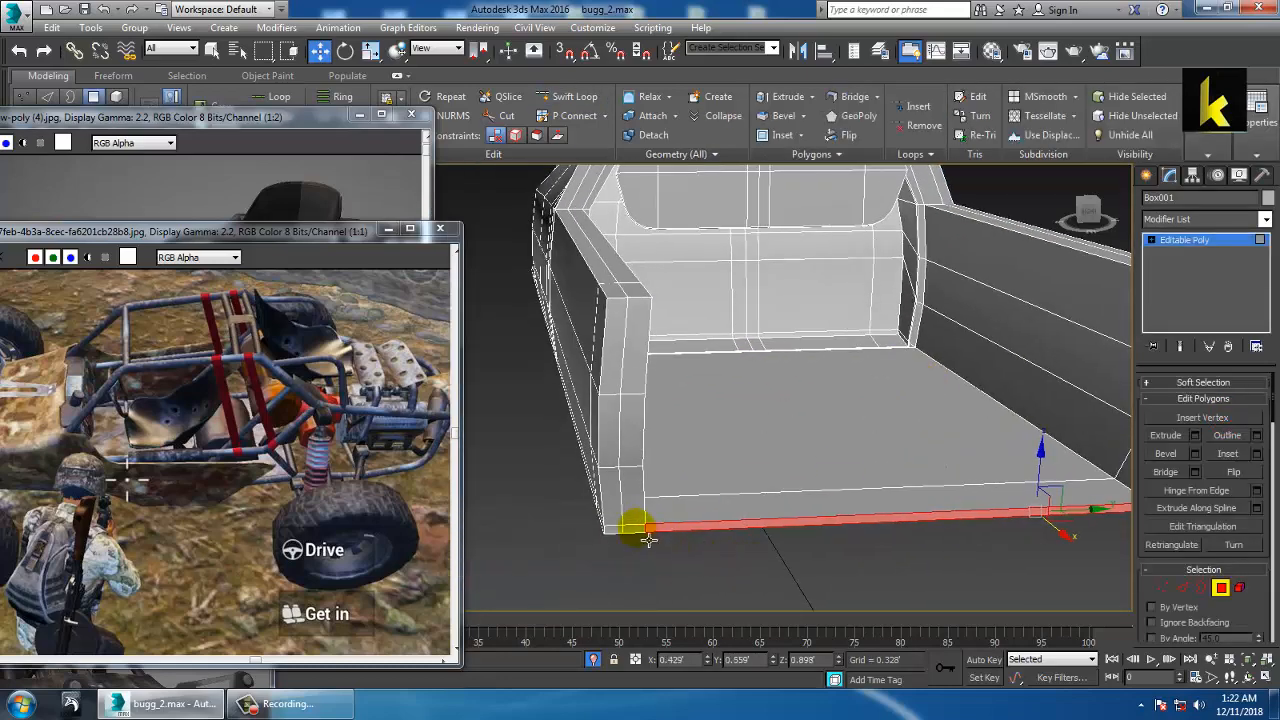
pyautogui.click(1197, 436)
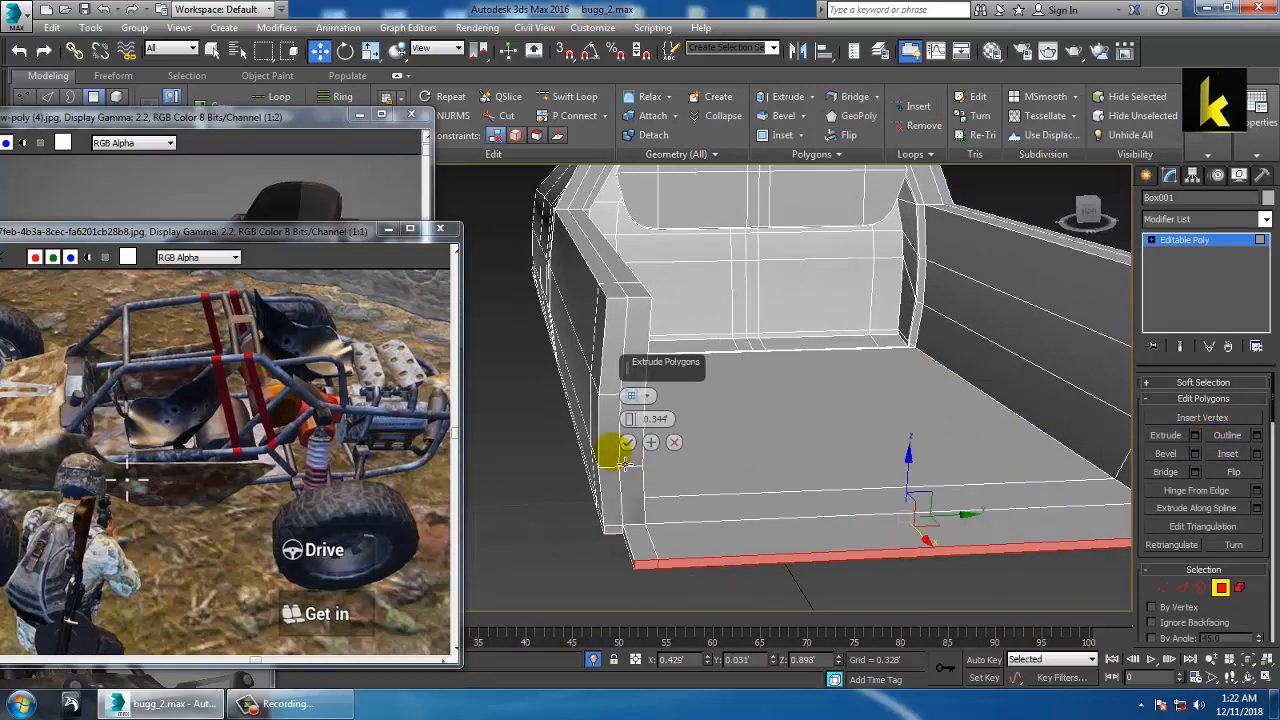
pyautogui.moveTo(629, 420); pyautogui.dragTo(631, 340)
pyautogui.click(628, 446)
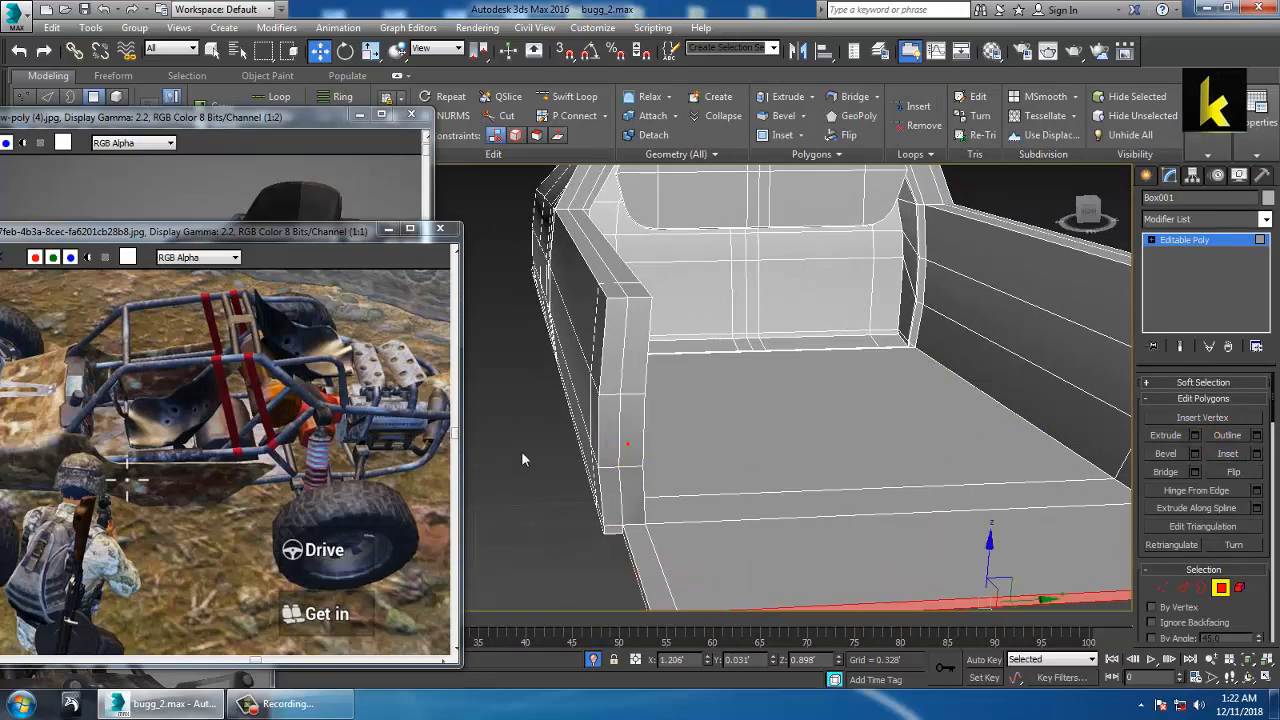
# End the isolation and move the extruded floor edge slightly further back to about X 1.268'
pyautogui.rightClick(523, 445)
pyautogui.click(560, 322)
pyautogui.keyDown('alt'); pyautogui.moveTo(627, 396); pyautogui.dragTo(883, 366, button='middle'); pyautogui.keyUp('alt')
pyautogui.scroll(3, 726, 420)
pyautogui.moveTo(814, 478); pyautogui.dragTo(760, 378, button='middle')
pyautogui.scroll(3, 854, 371)
pyautogui.moveTo(710, 414); pyautogui.dragTo(718, 416)
pyautogui.keyDown('alt'); pyautogui.moveTo(726, 392); pyautogui.dragTo(855, 444, button='middle'); pyautogui.keyUp('alt')
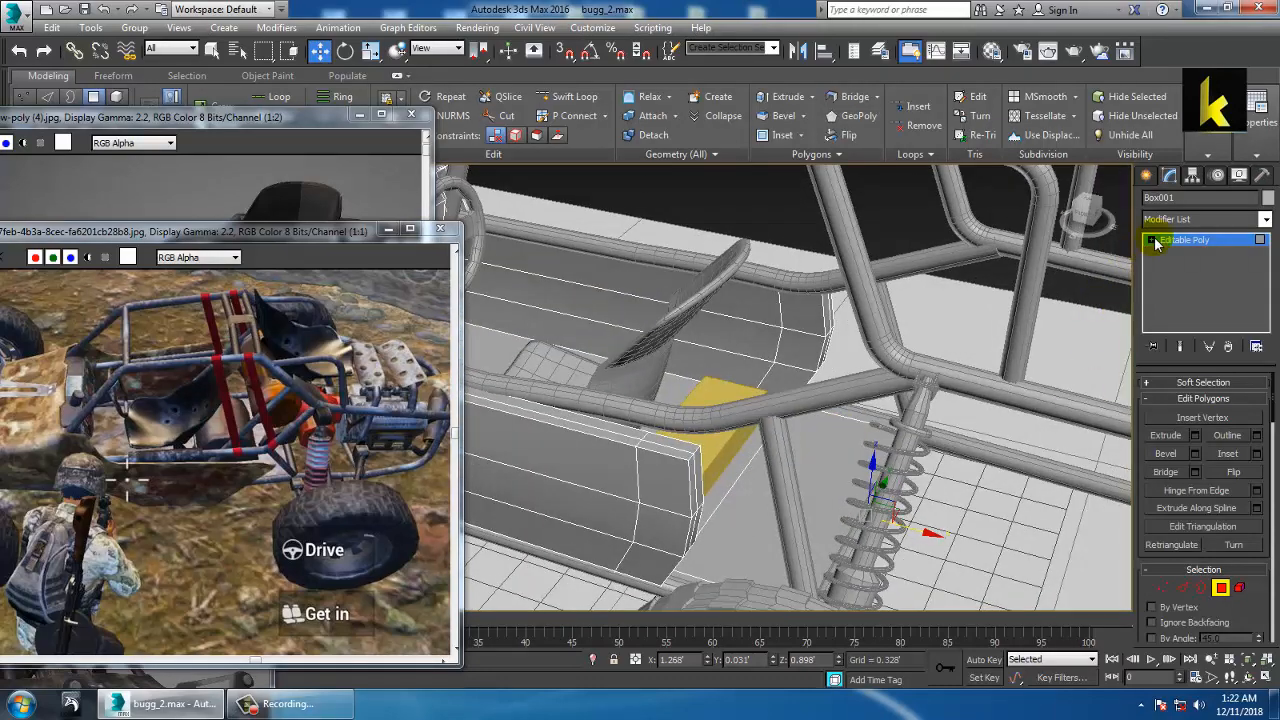
# Move the yellow box behind the seat backwards along the extended floor to about X 0.45'
pyautogui.click(722, 408)
pyautogui.scroll(-4, 722, 409)
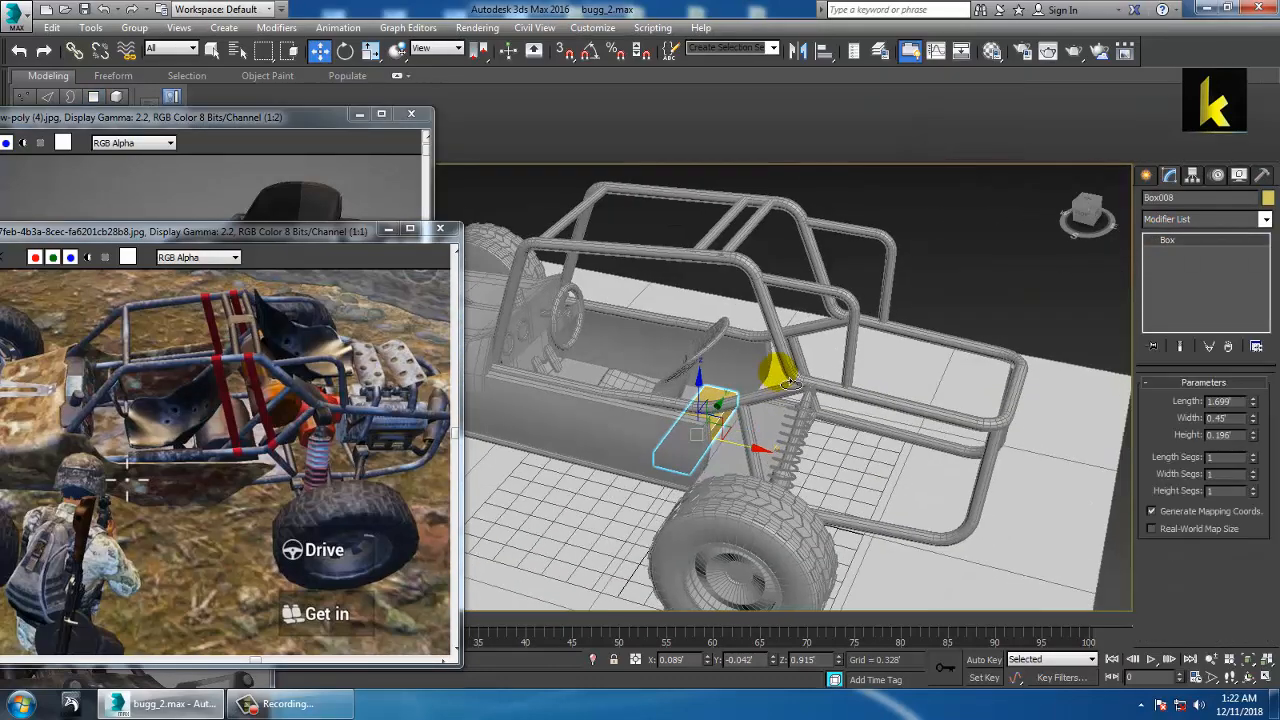
pyautogui.moveTo(768, 365); pyautogui.dragTo(836, 390, button='middle')
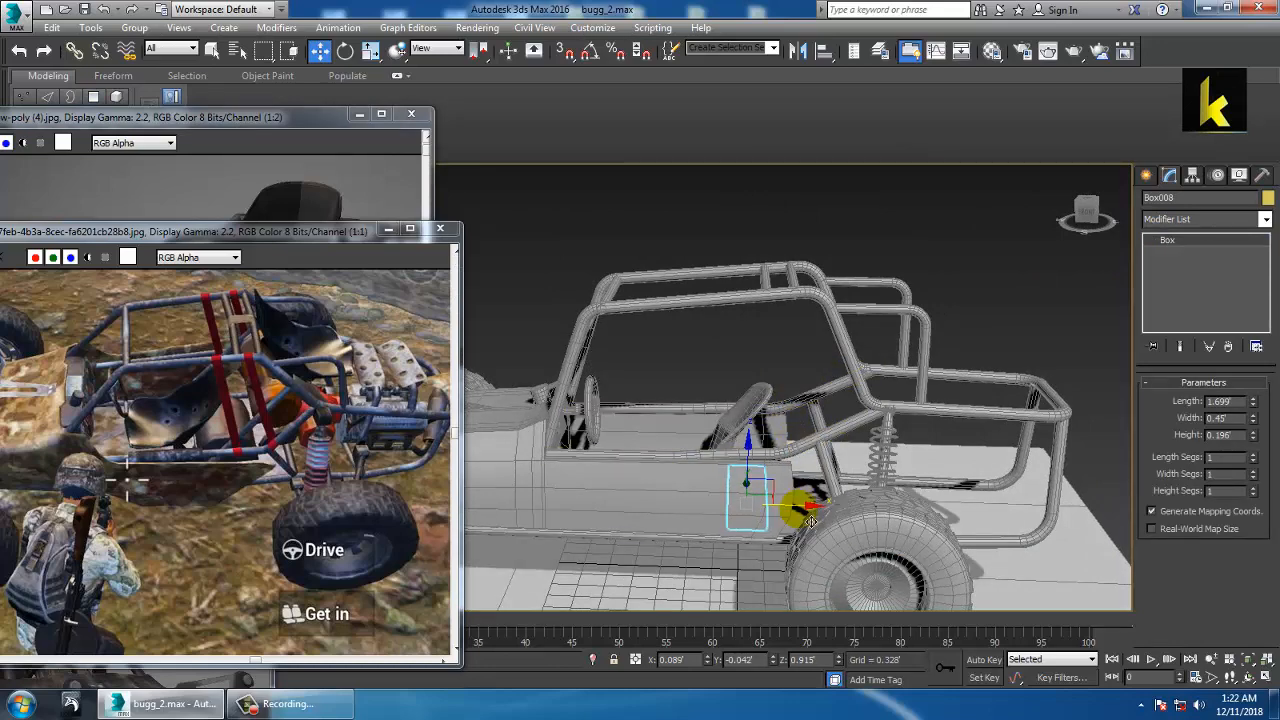
pyautogui.keyDown('alt'); pyautogui.moveTo(804, 566); pyautogui.dragTo(765, 478, button='middle'); pyautogui.keyUp('alt')
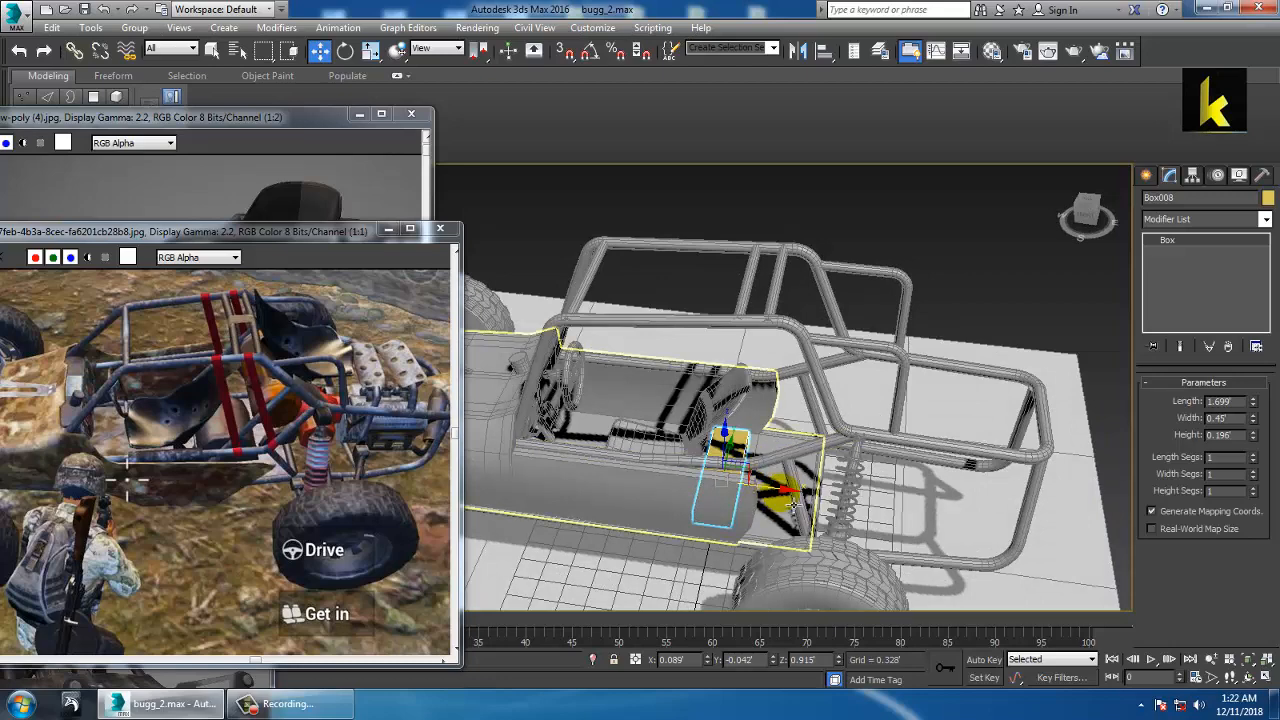
pyautogui.moveTo(770, 479); pyautogui.dragTo(819, 509)
pyautogui.scroll(5, 819, 509)
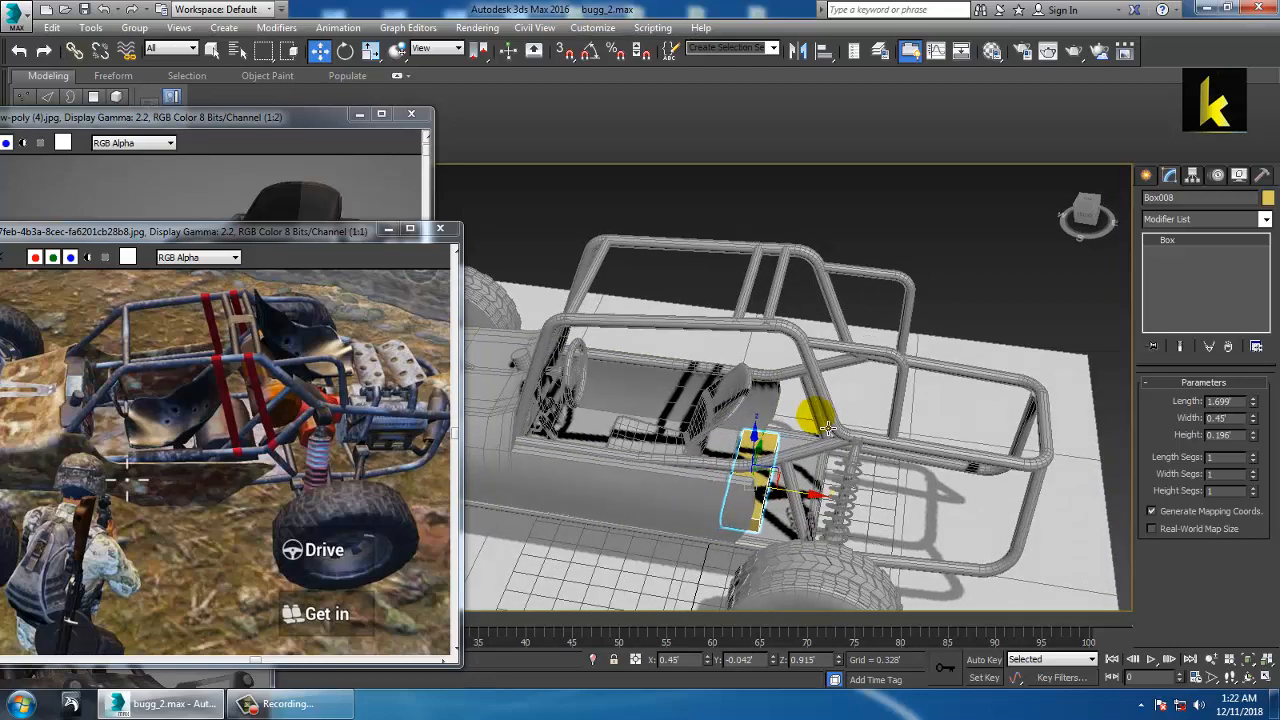
# Scale the yellow box to about 146 percent along X and make it taller along Z
pyautogui.press('r')
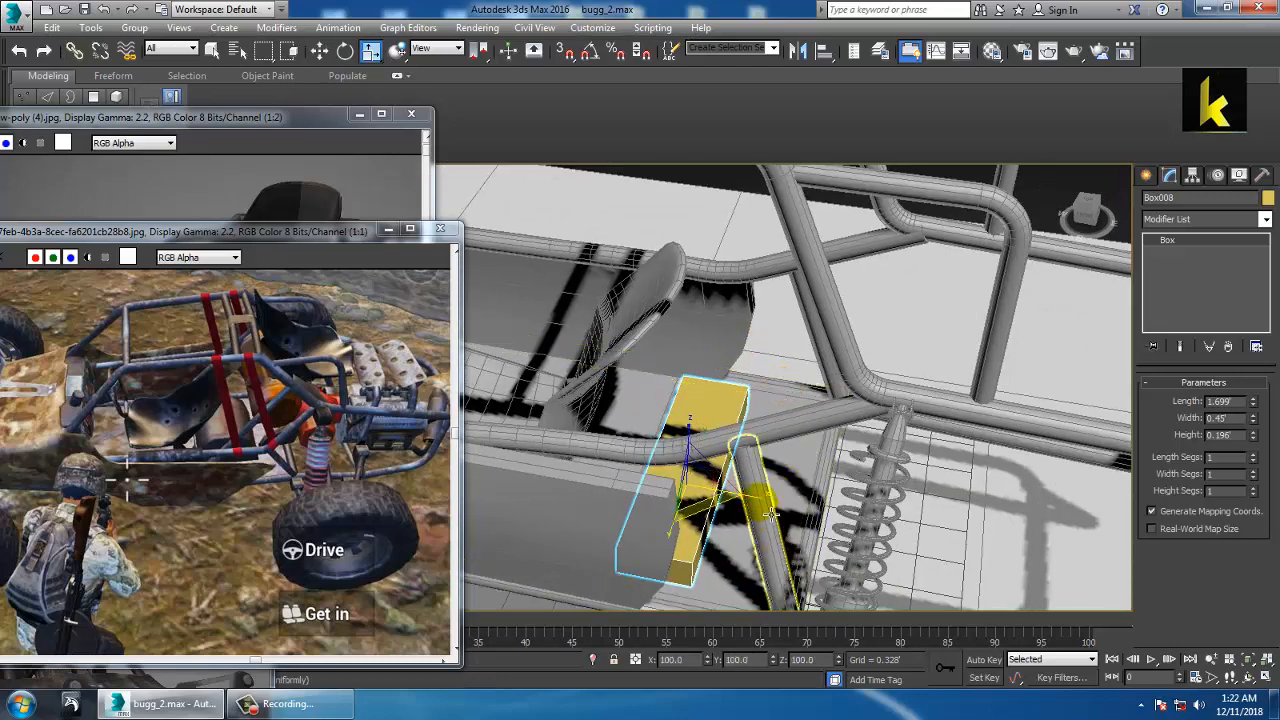
pyautogui.moveTo(796, 508); pyautogui.dragTo(796, 522)
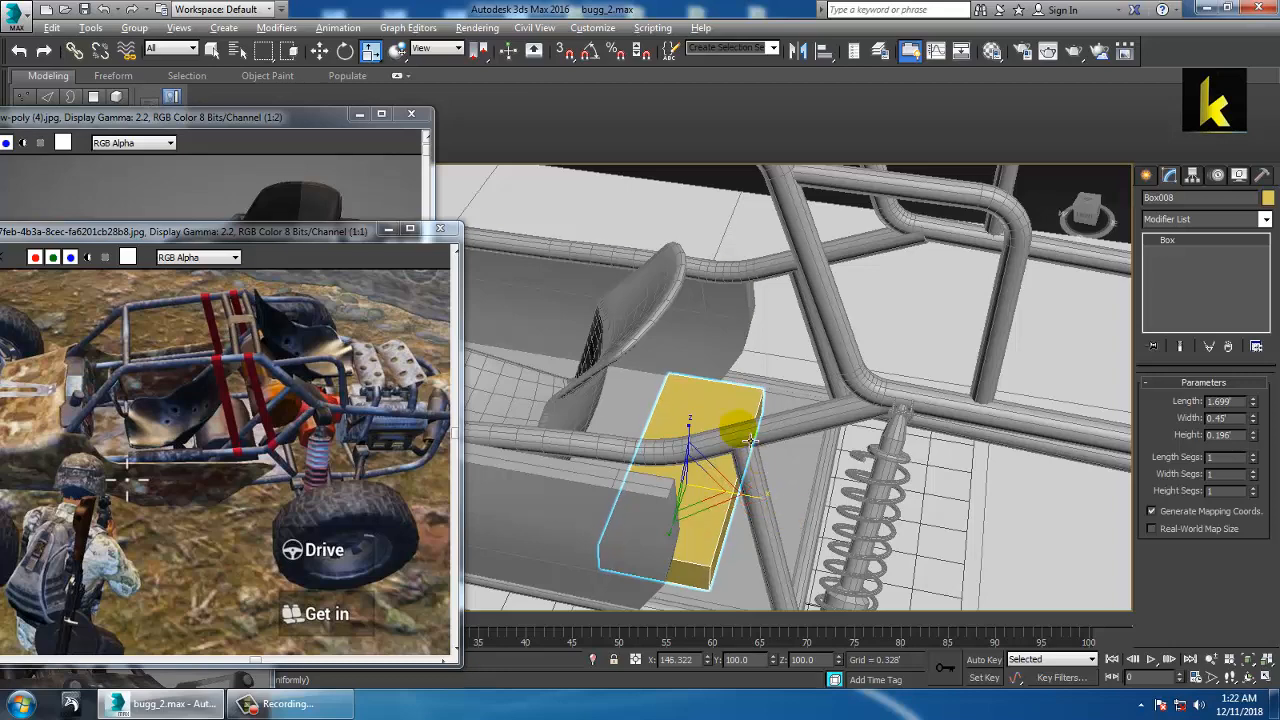
pyautogui.keyDown('alt'); pyautogui.moveTo(718, 478); pyautogui.dragTo(669, 438, button='middle'); pyautogui.keyUp('alt')
pyautogui.moveTo(692, 429); pyautogui.dragTo(700, 376)
pyautogui.press('w')
pyautogui.scroll(4, 795, 405)
pyautogui.scroll(-7, 815, 398)
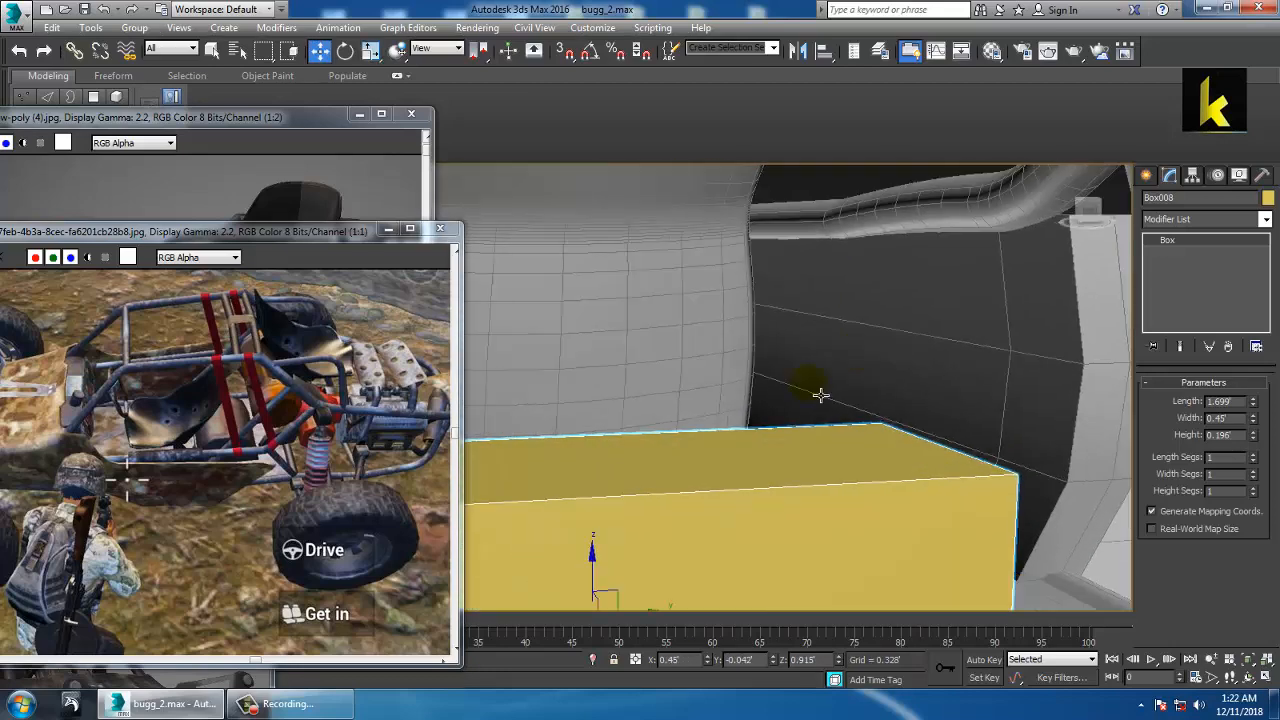
# Convert the yellow box to an Editable Poly and switch to edge level
pyautogui.rightClick(1189, 244)
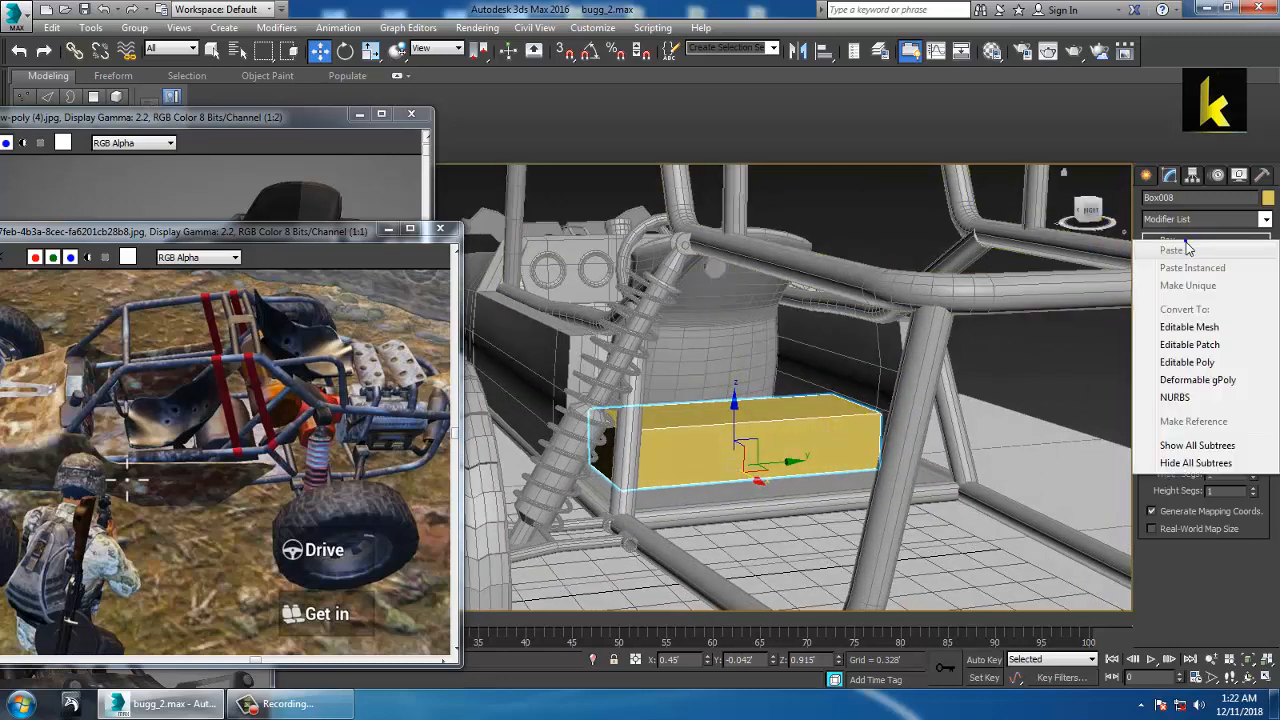
pyautogui.click(1212, 364)
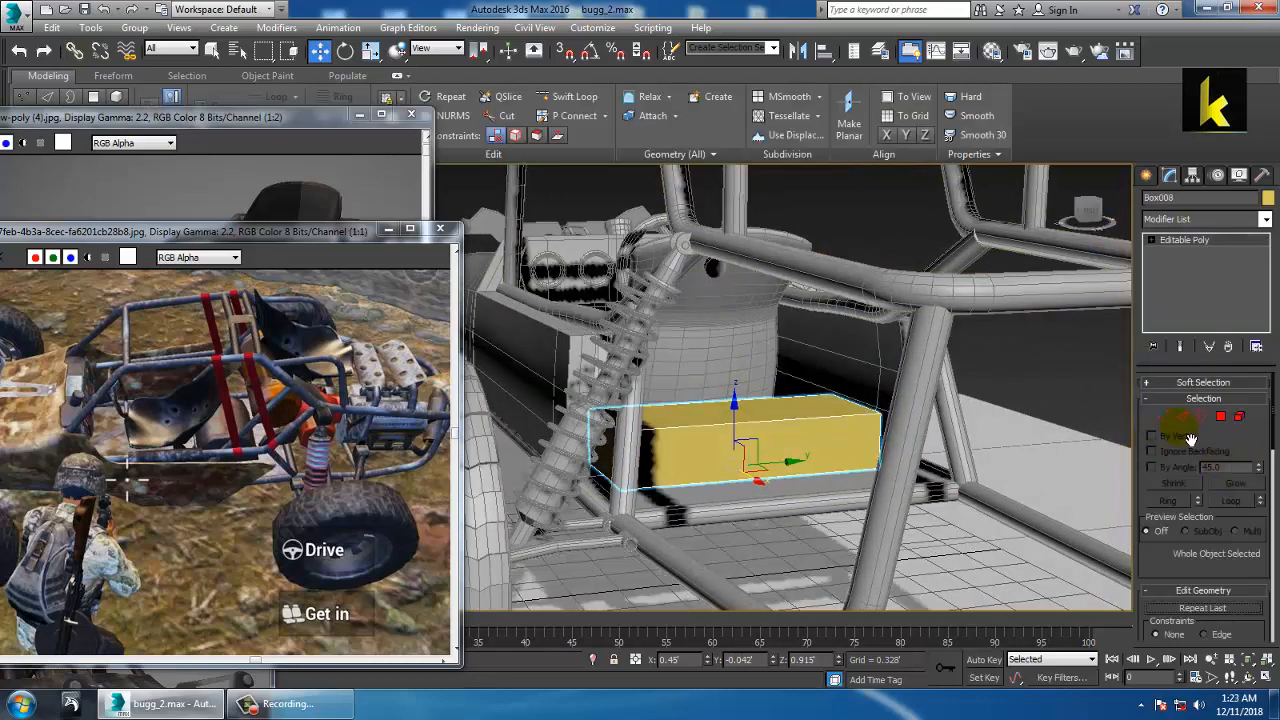
pyautogui.click(1182, 417)
# Chamfer the box's two long top edges by 0.19' with 8 segments to round its top, and leave edge level
pyautogui.click(798, 414)
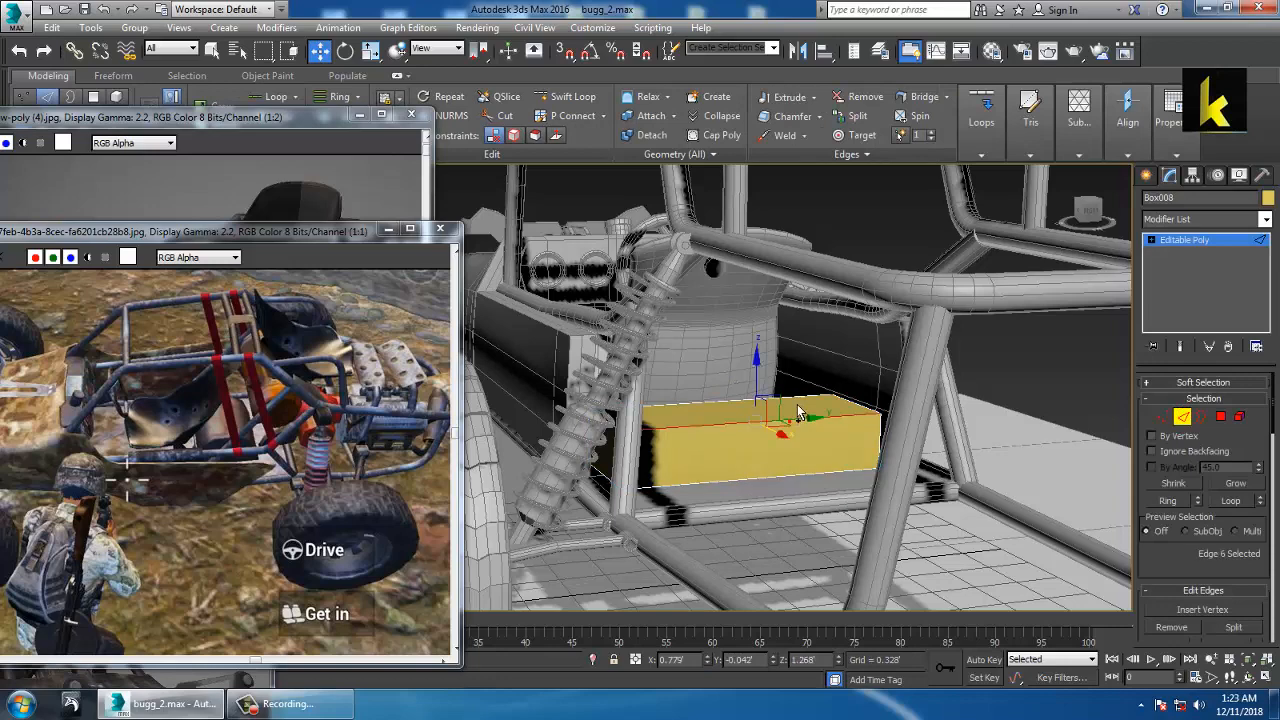
pyautogui.keyDown('ctrl'); pyautogui.click(803, 409); pyautogui.keyUp('ctrl')
pyautogui.scroll(-5, 1205, 470)
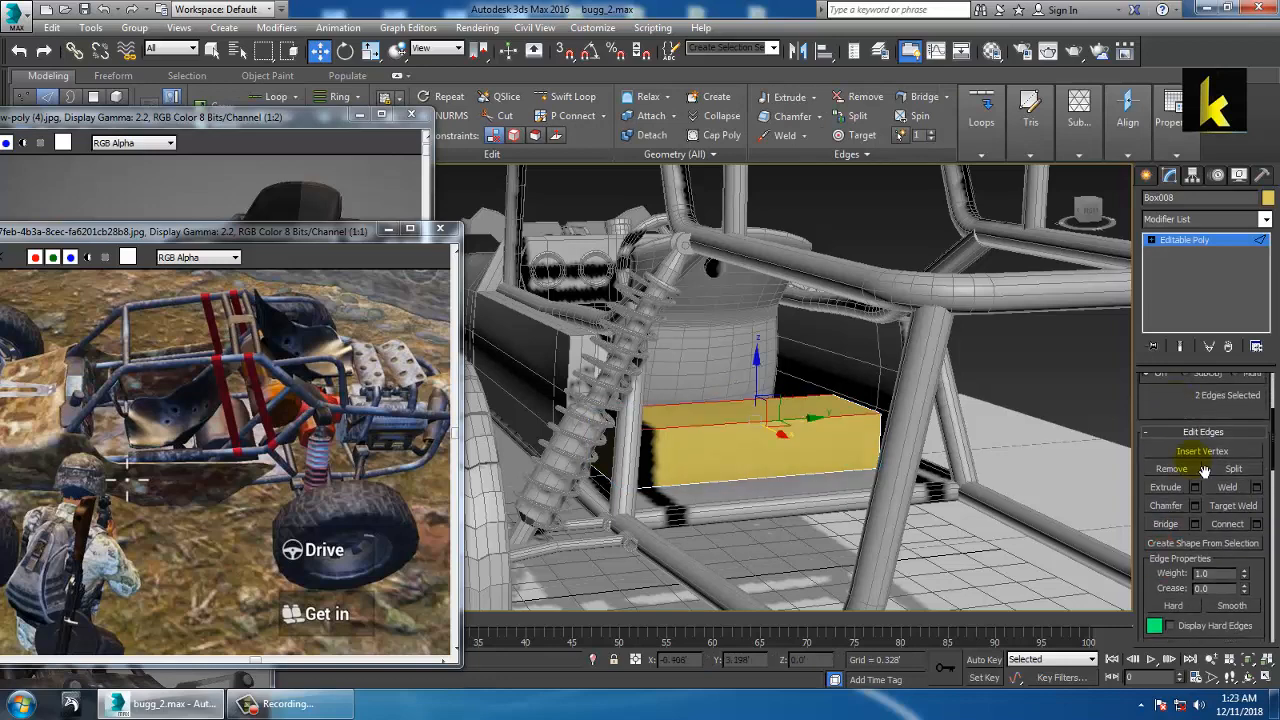
pyautogui.click(1194, 506)
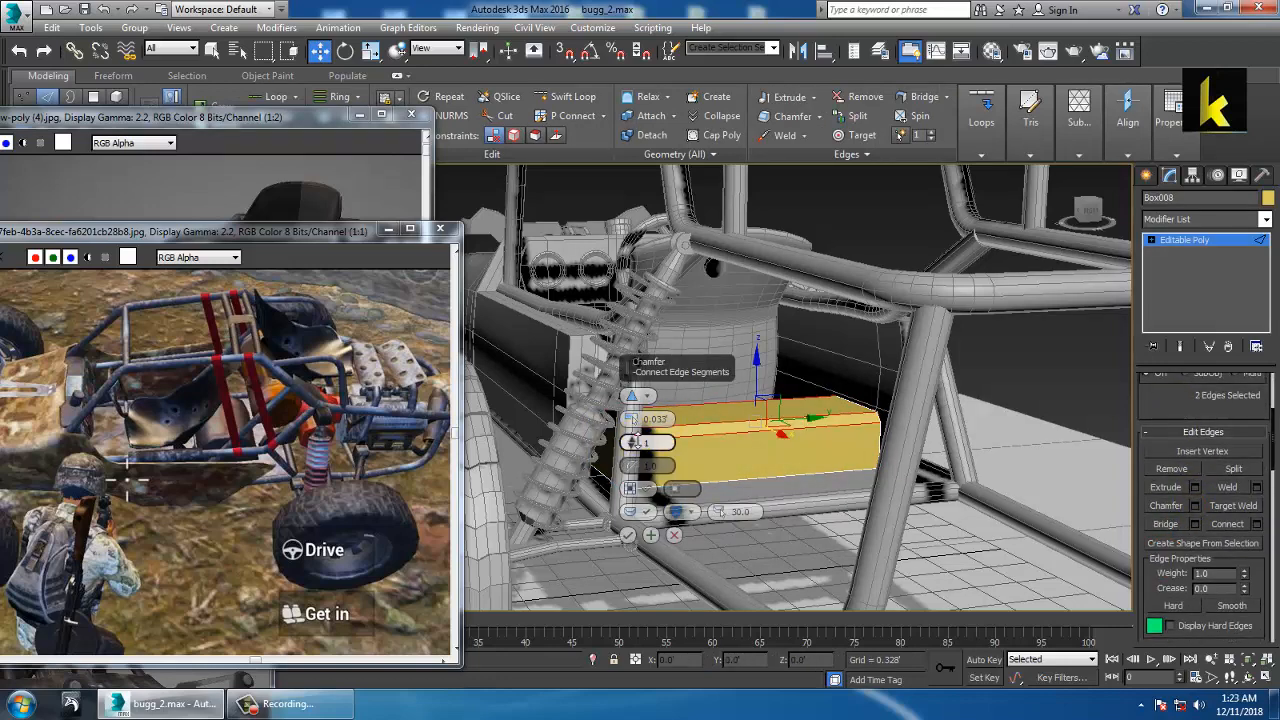
pyautogui.moveTo(642, 414); pyautogui.dragTo(647, 395)
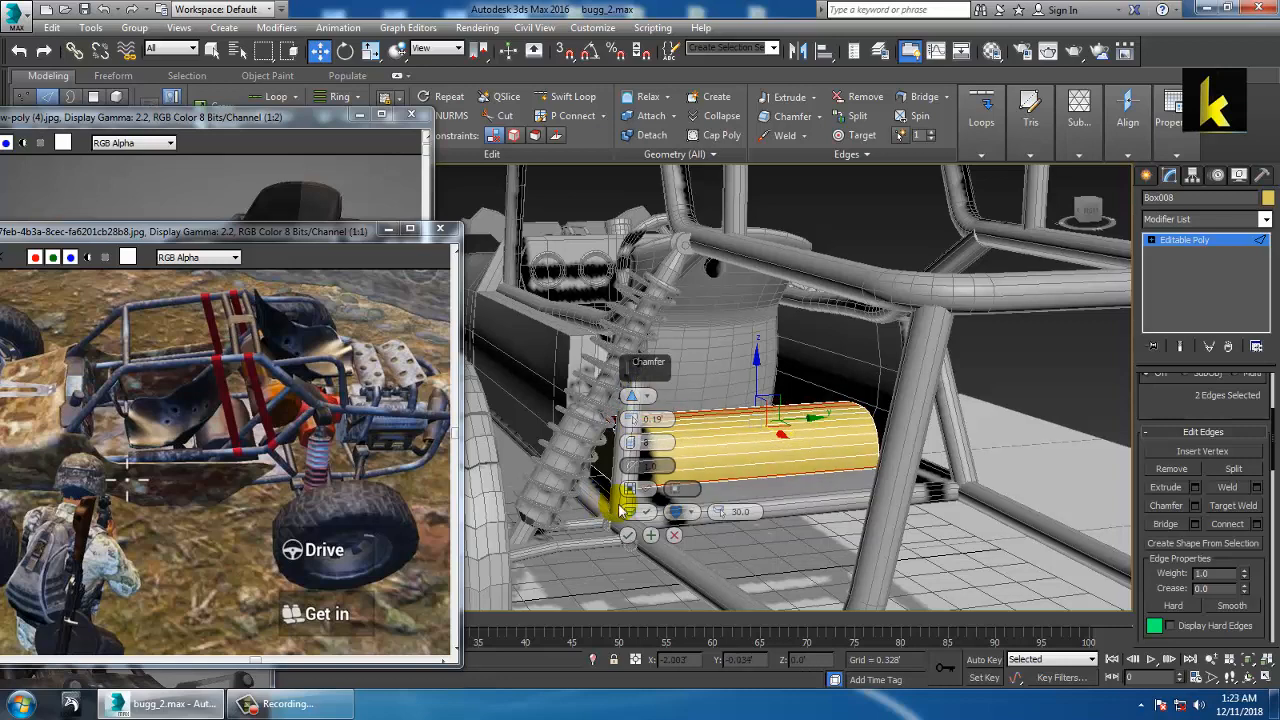
pyautogui.keyDown('alt'); pyautogui.moveTo(811, 523); pyautogui.dragTo(868, 495, button='middle'); pyautogui.keyUp('alt')
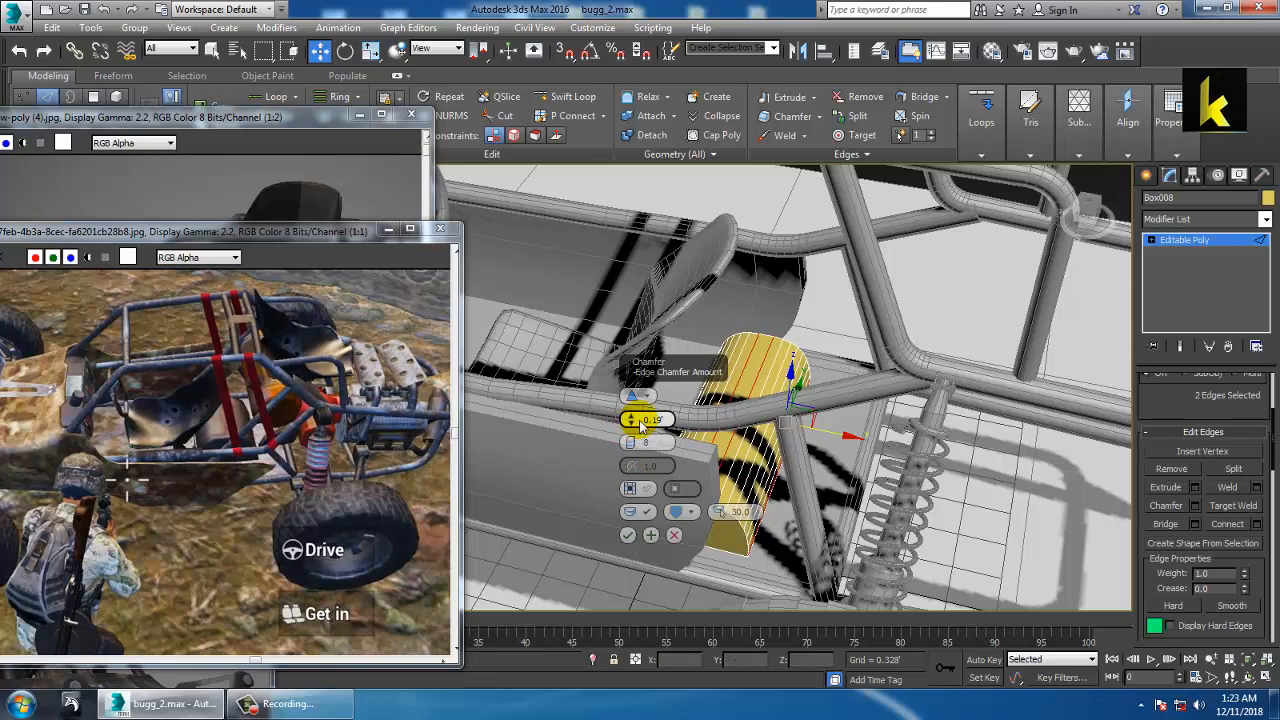
pyautogui.click(627, 534)
pyautogui.keyDown('alt'); pyautogui.moveTo(765, 510); pyautogui.dragTo(778, 423, button='middle'); pyautogui.keyUp('alt')
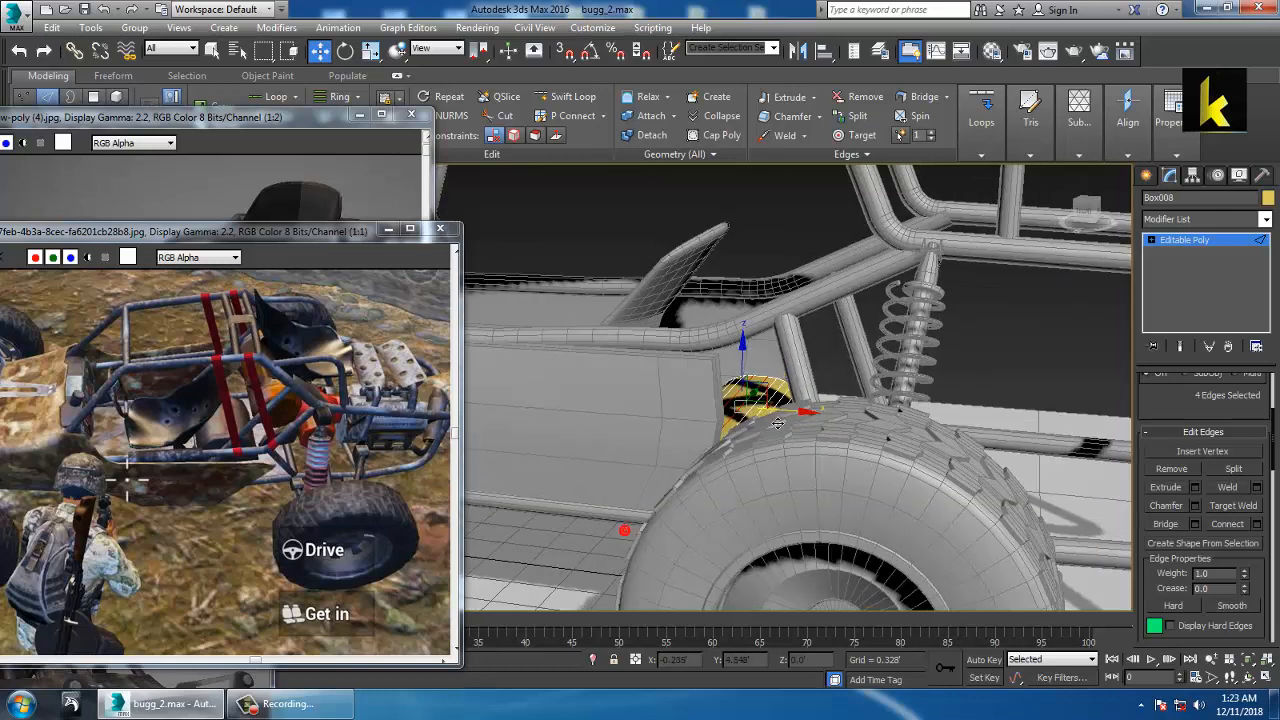
pyautogui.click(1200, 245)
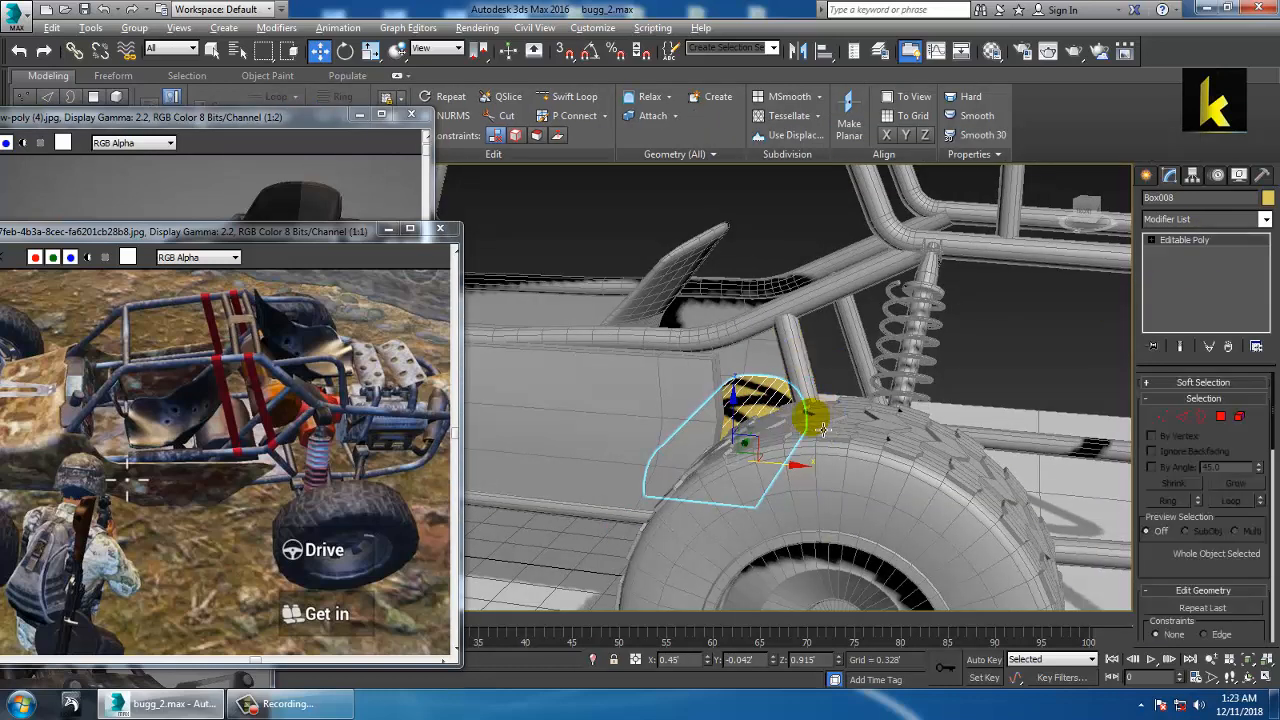
pyautogui.press('z')
pyautogui.moveTo(788, 496); pyautogui.dragTo(630, 521, button='middle')
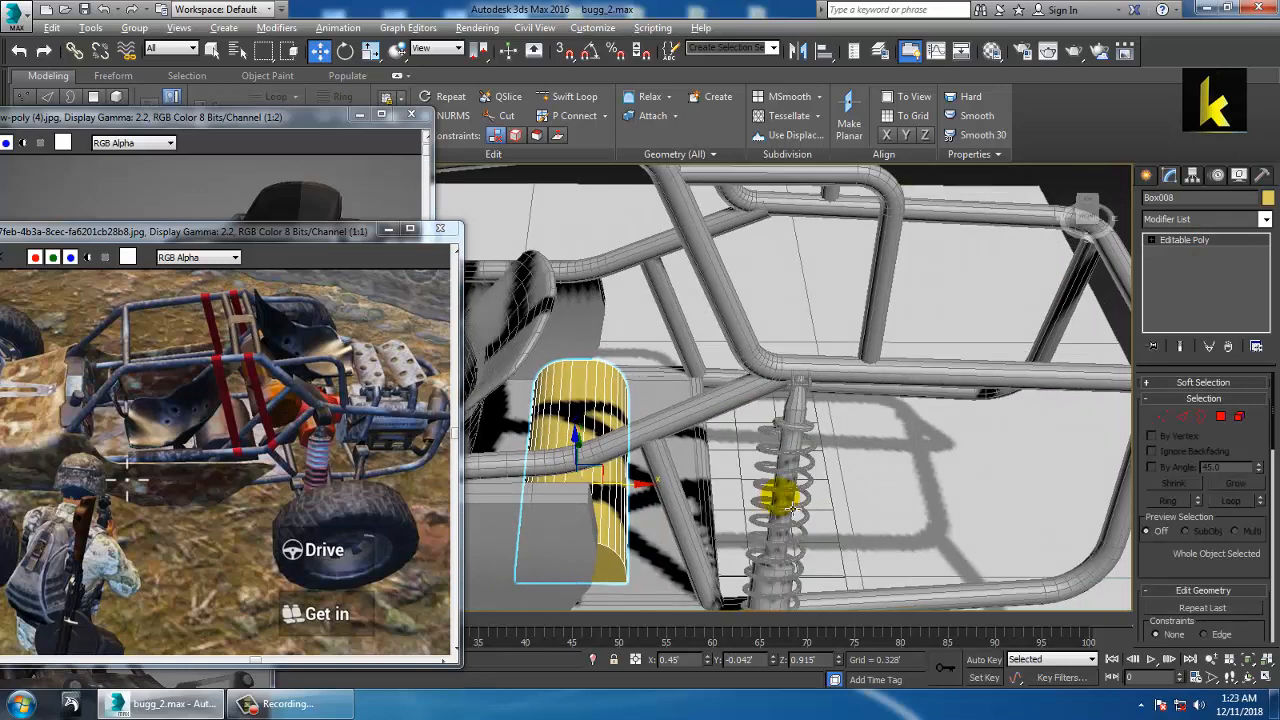
# Change the rounded box's object color from the palette to the grey used by the rest of the buggy, and deselect the box
pyautogui.keyDown('alt'); pyautogui.moveTo(762, 530); pyautogui.dragTo(965, 470, button='middle'); pyautogui.keyUp('alt')
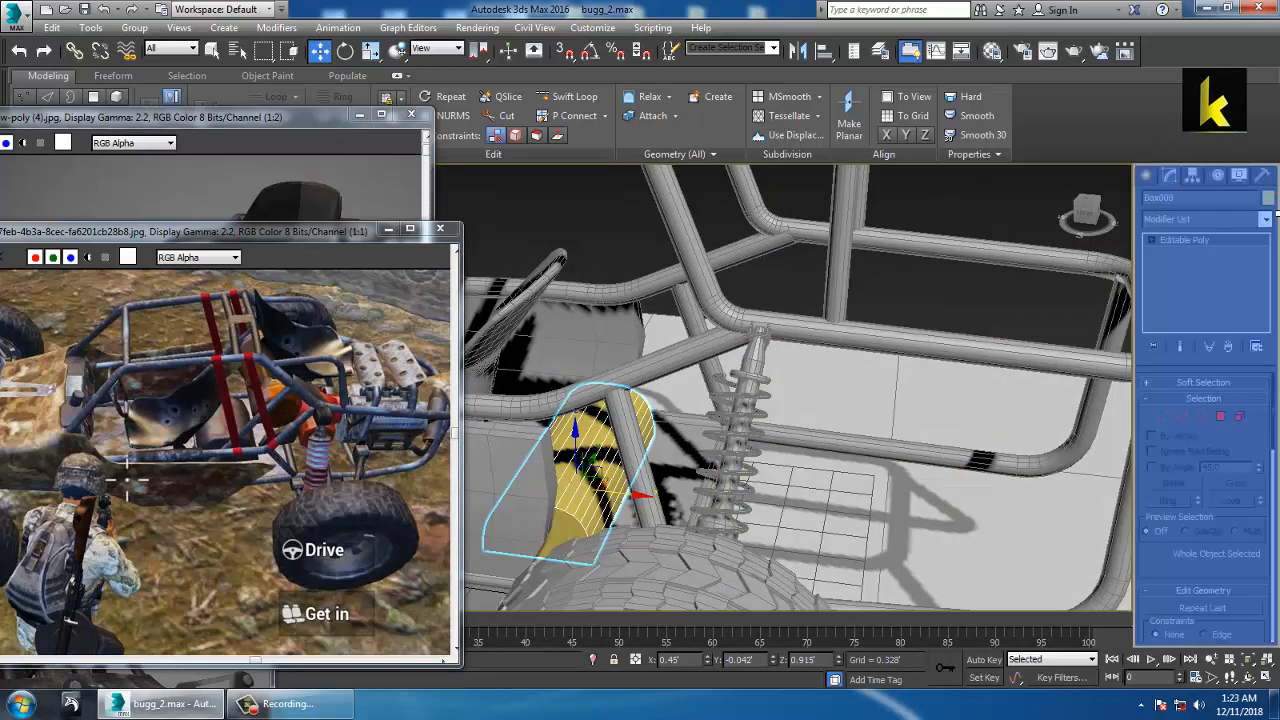
pyautogui.click(1267, 198)
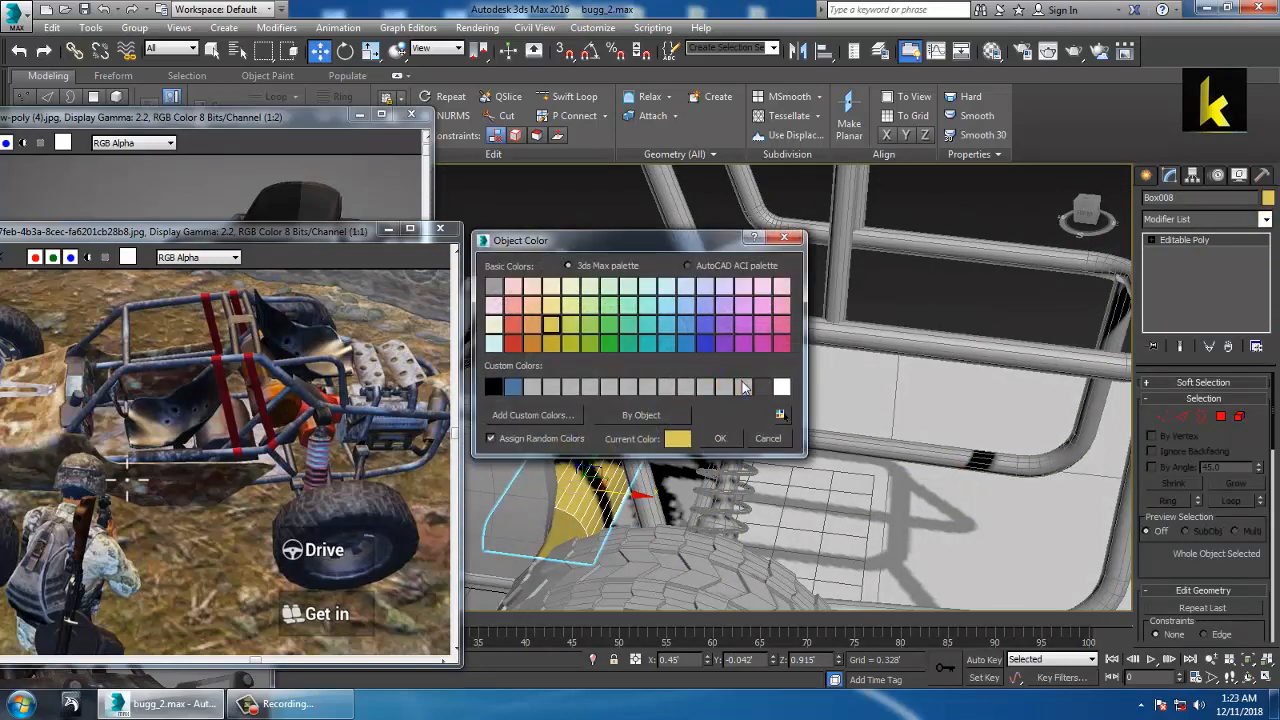
pyautogui.click(718, 441)
pyautogui.click(928, 340)
# Select the two crossbars on the roof cage and move them about 0.189' backwards along X
pyautogui.scroll(-6, 928, 340)
pyautogui.keyDown('alt'); pyautogui.moveTo(806, 432); pyautogui.dragTo(855, 405, button='middle'); pyautogui.keyUp('alt')
pyautogui.scroll(5, 861, 410)
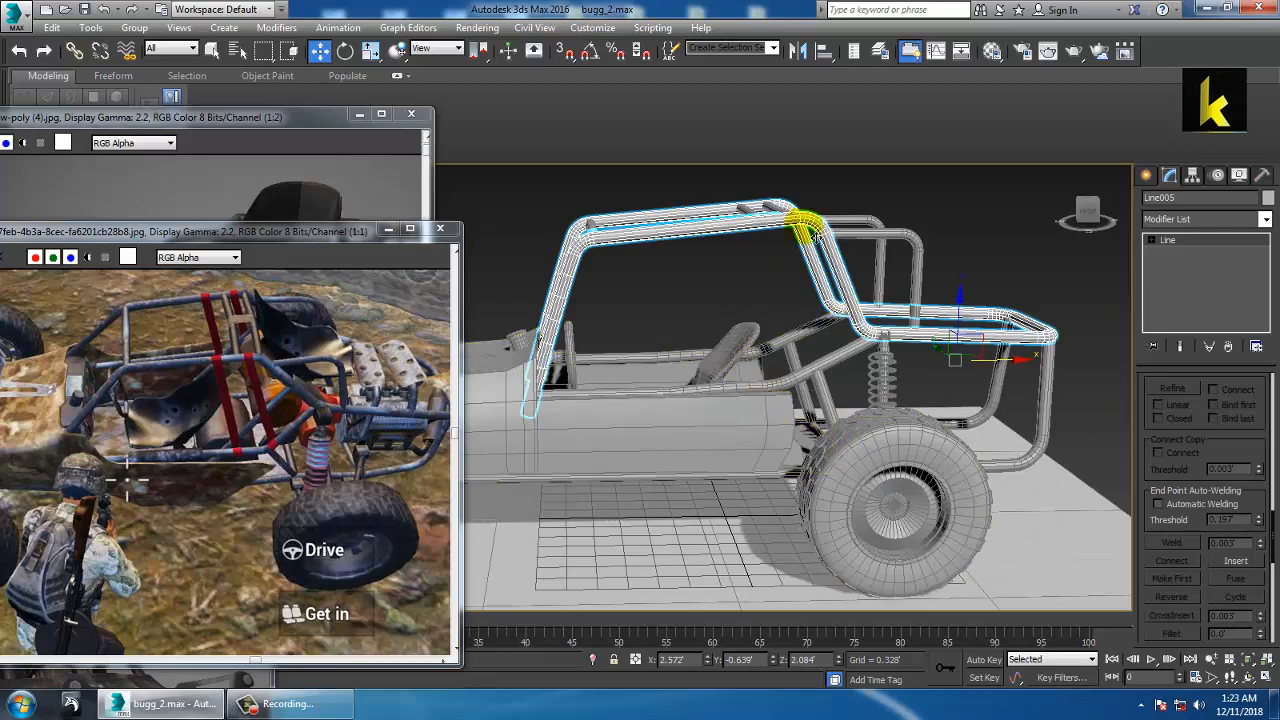
pyautogui.keyDown('alt'); pyautogui.moveTo(809, 223); pyautogui.dragTo(771, 352, button='middle'); pyautogui.keyUp('alt')
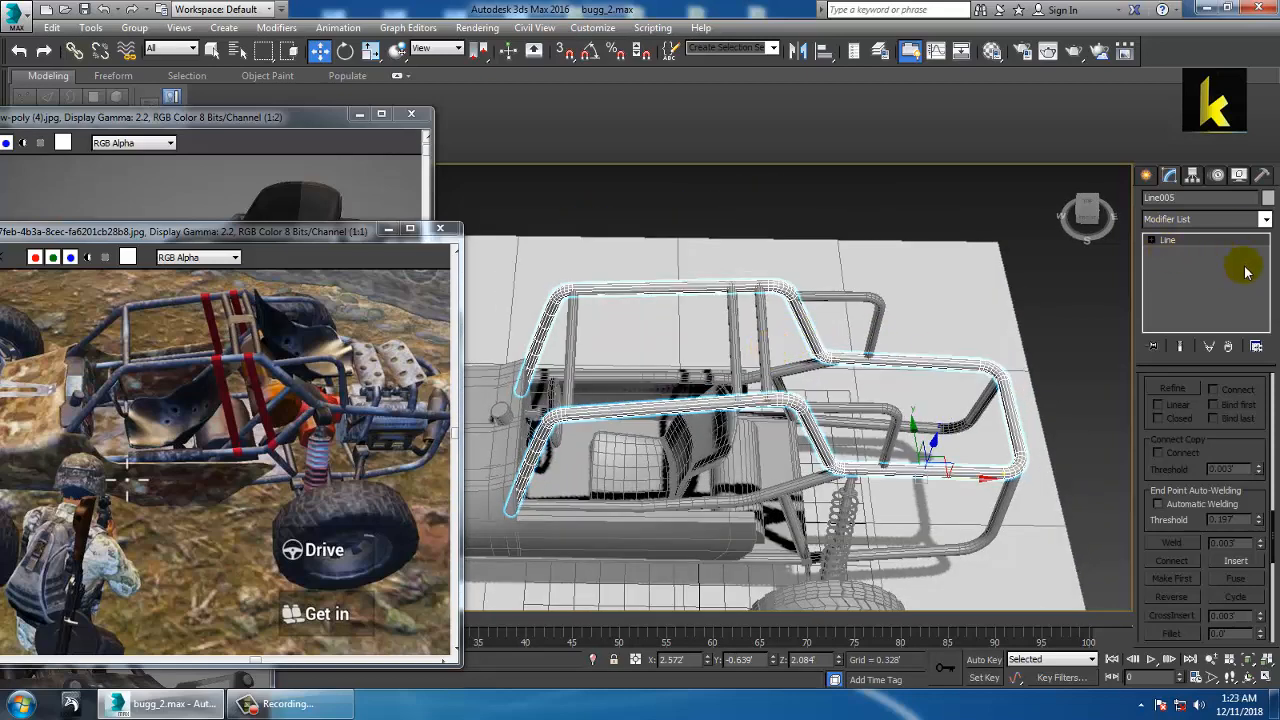
pyautogui.click(1211, 242)
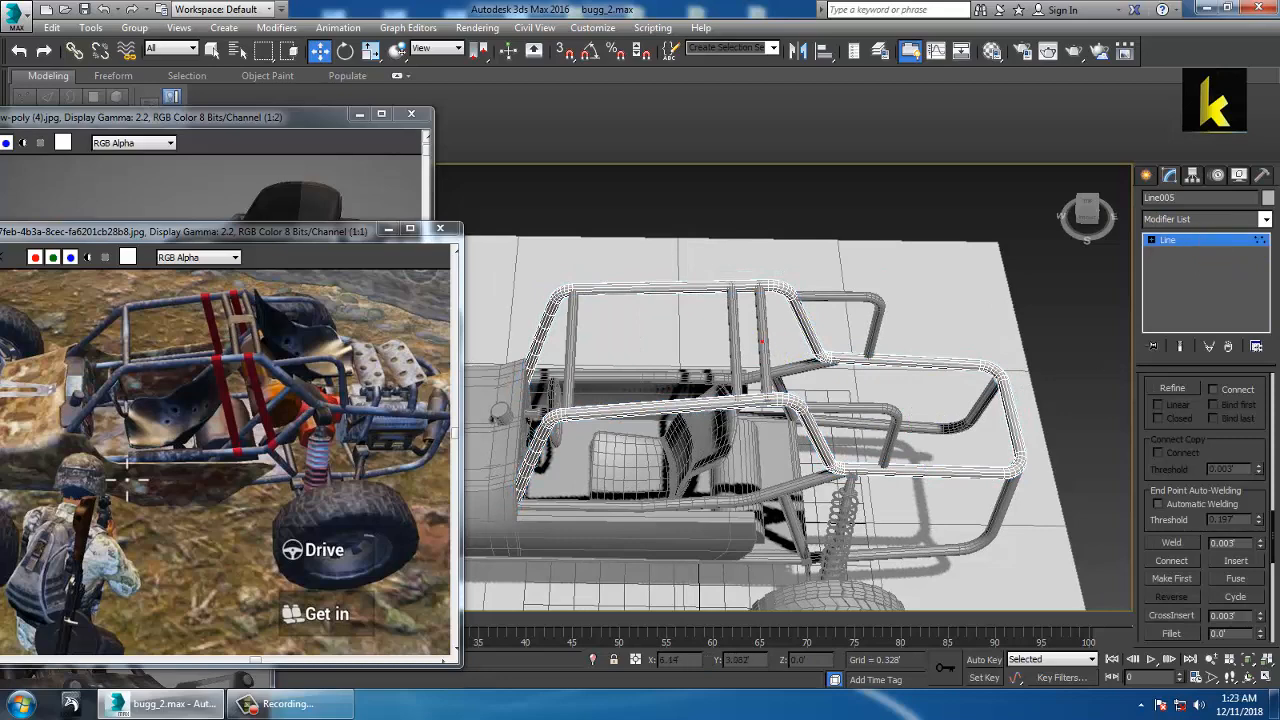
pyautogui.click(1185, 240)
pyautogui.click(768, 350)
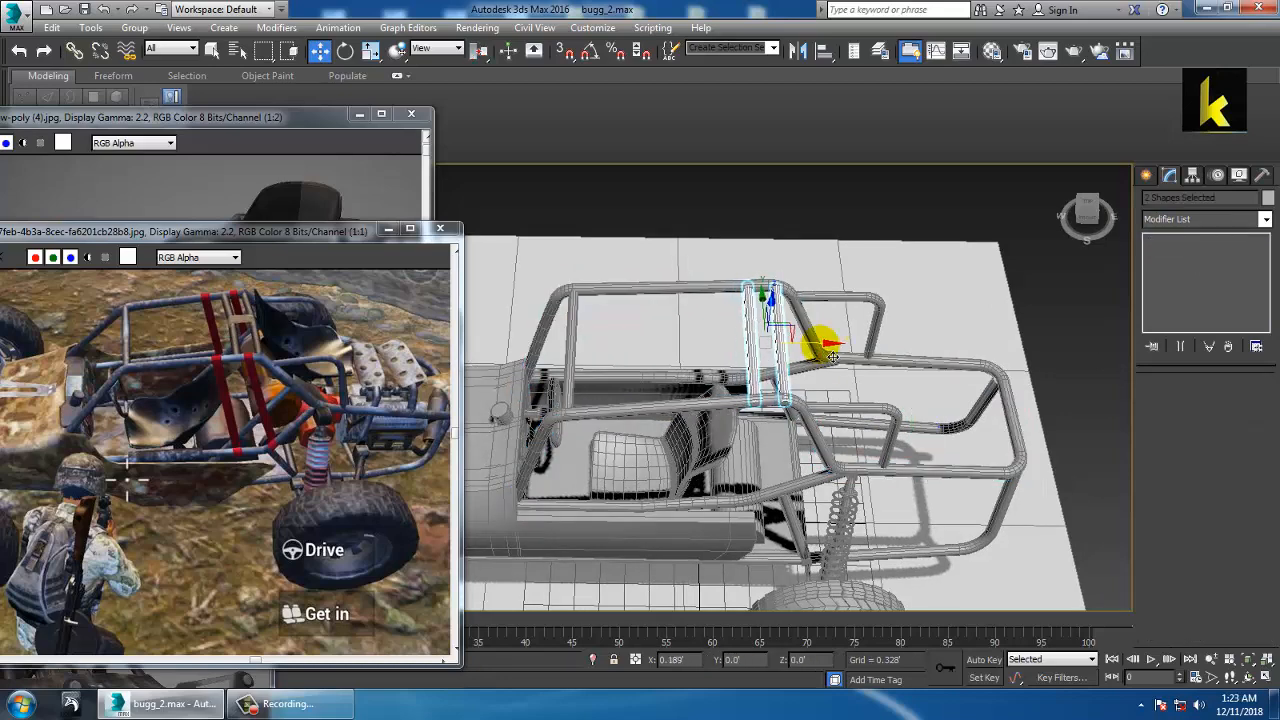
pyautogui.keyDown('alt'); pyautogui.moveTo(840, 362); pyautogui.dragTo(842, 385, button='middle'); pyautogui.keyUp('alt')
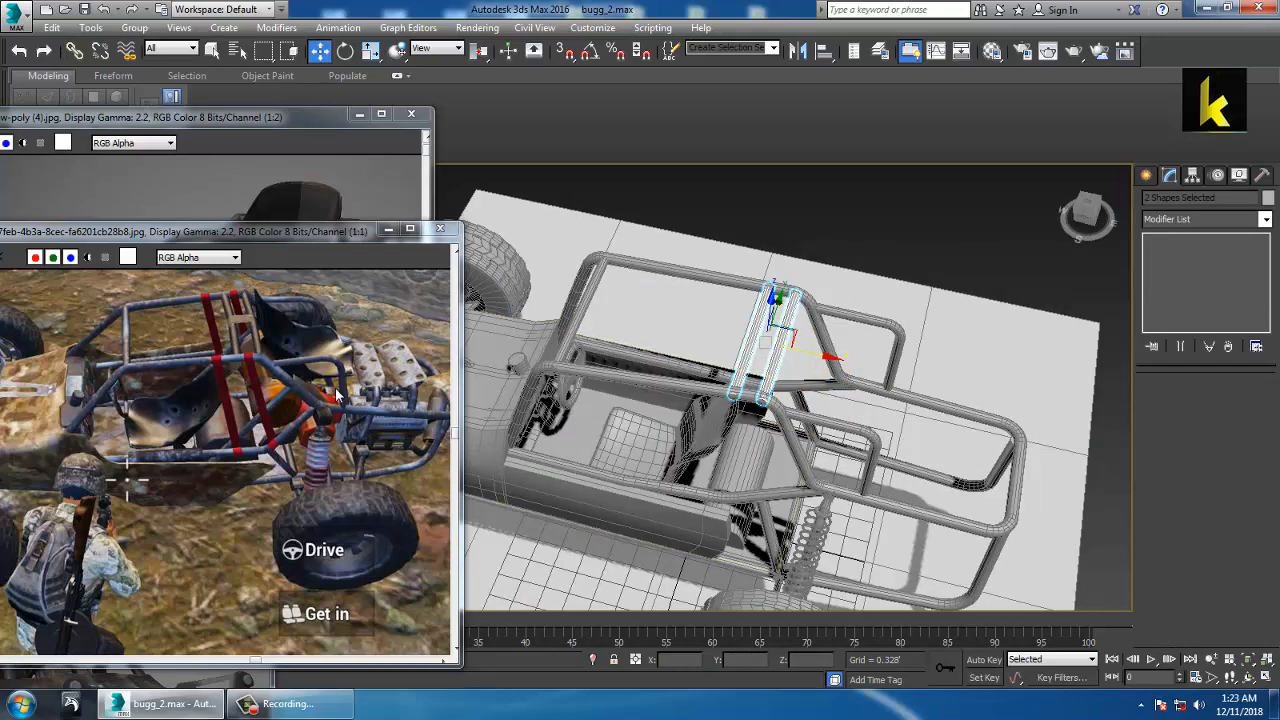
# Browse the buggie folder for a reference image and open 9c8a1f5c-cc69-4a28-9bbd-ec5bf177da16 in Windows Photo Viewer
pyautogui.click(286, 190)
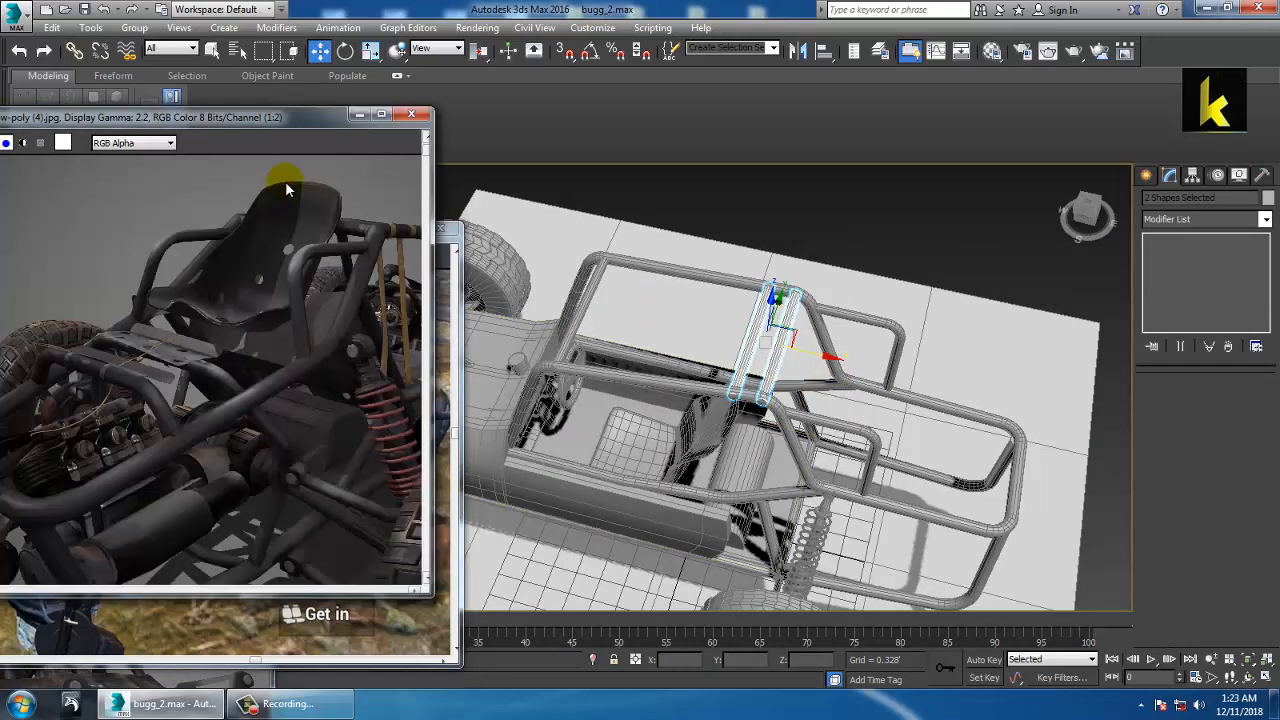
pyautogui.click(401, 640)
pyautogui.click(477, 27)
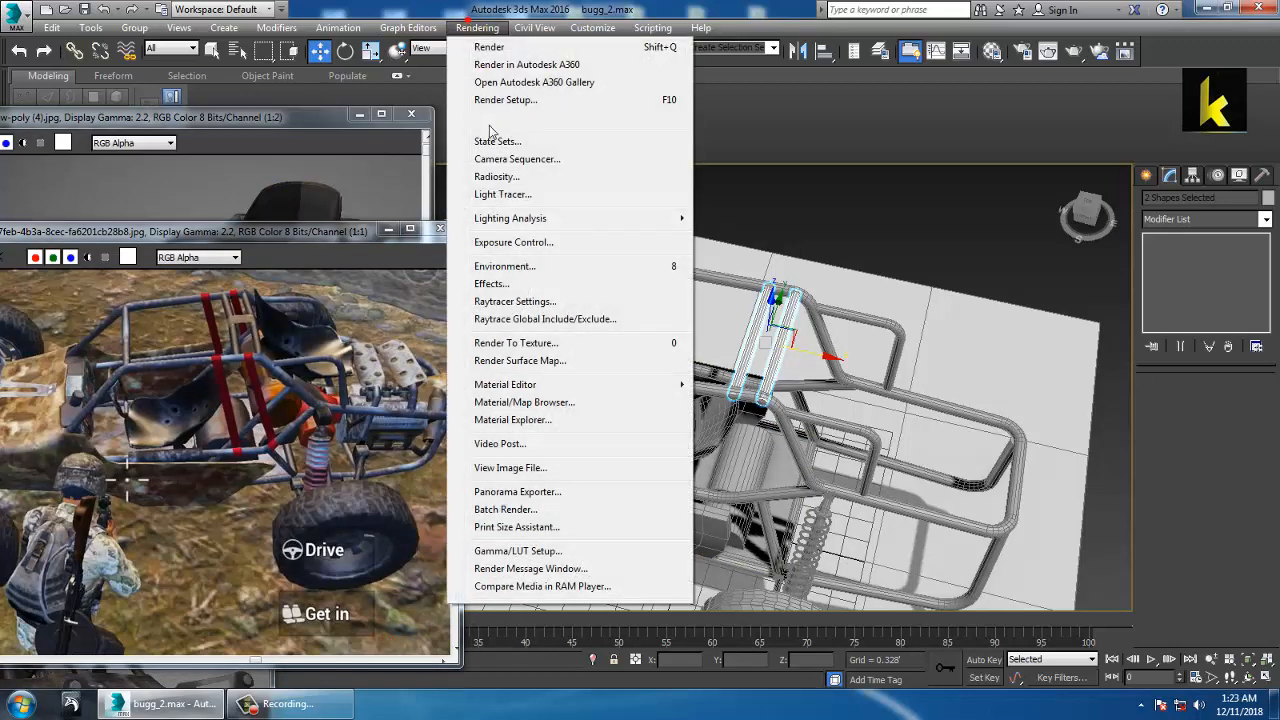
pyautogui.click(508, 467)
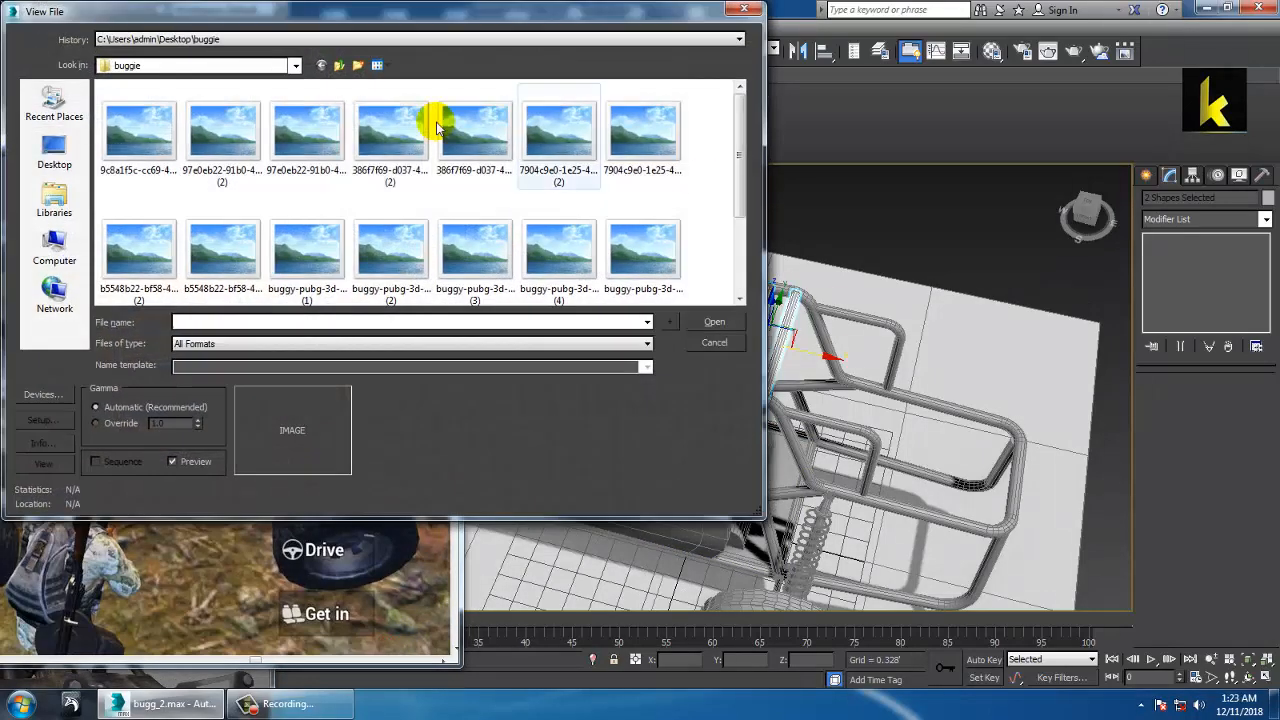
pyautogui.click(139, 137)
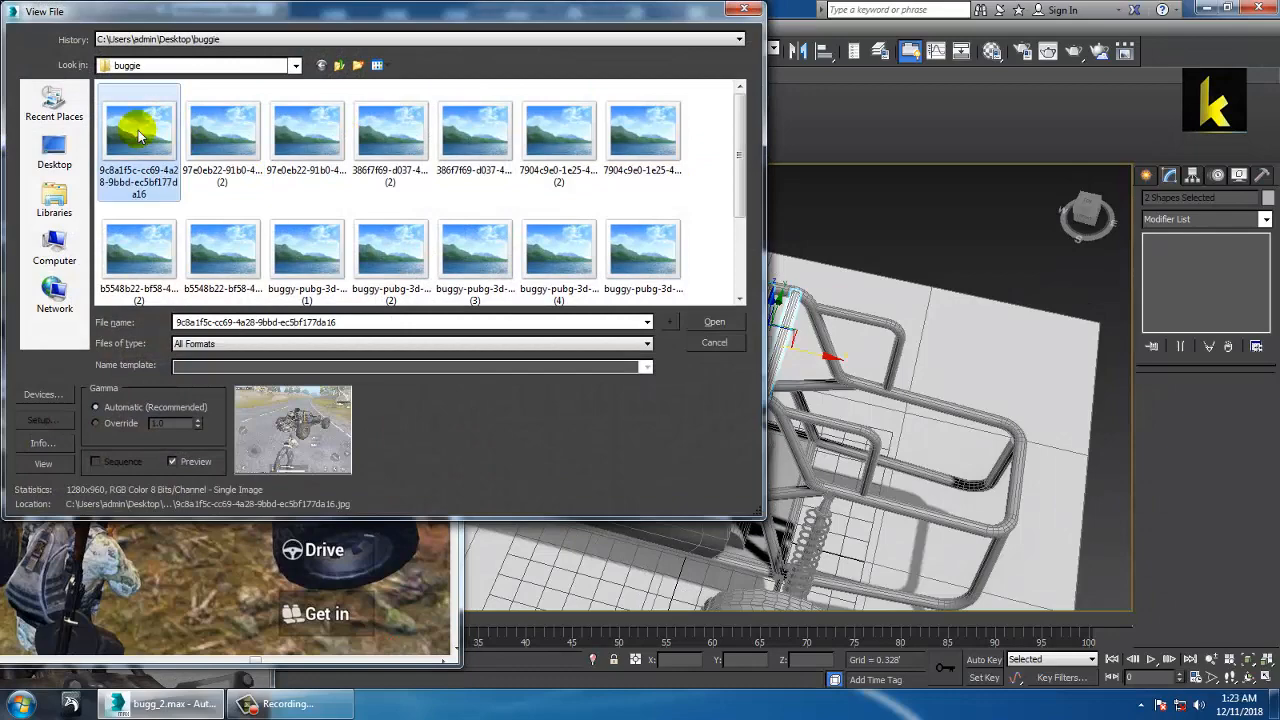
pyautogui.rightClick(163, 130)
pyautogui.click(200, 166)
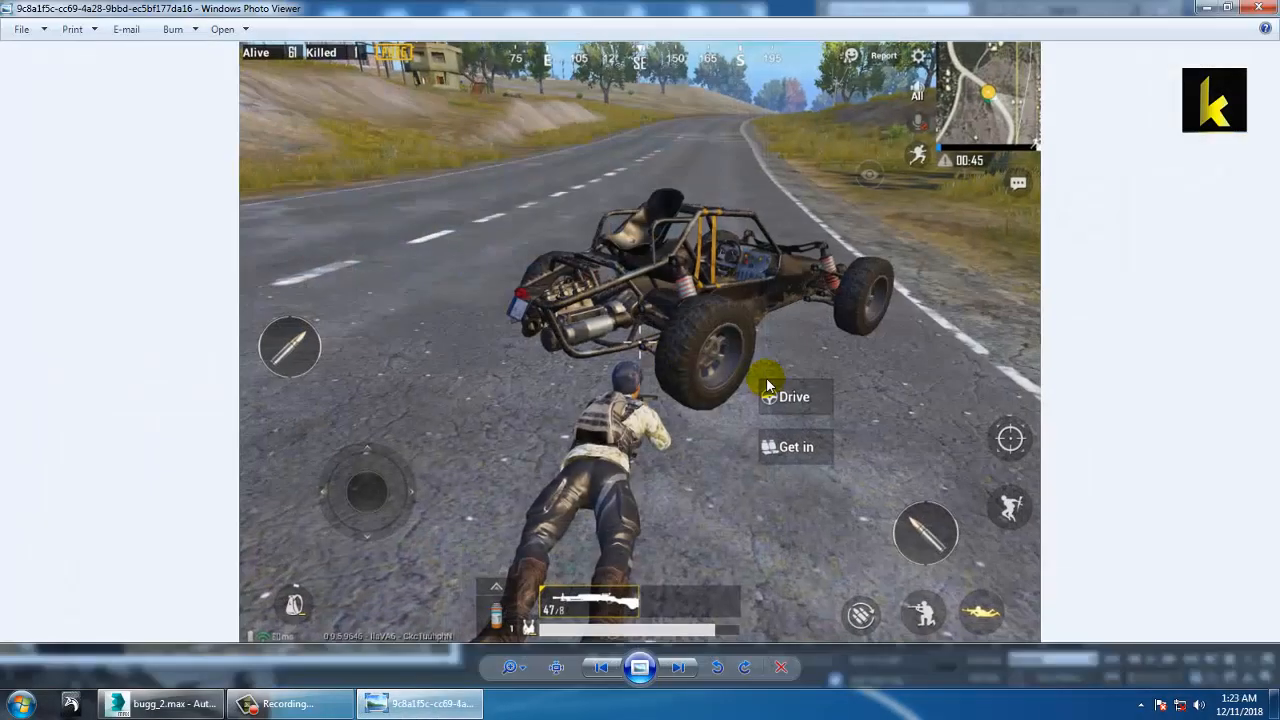
# Examine the in-game buggy screenshots for the layout of the roll cage, seats and straps
pyautogui.scroll(1, 685, 355)
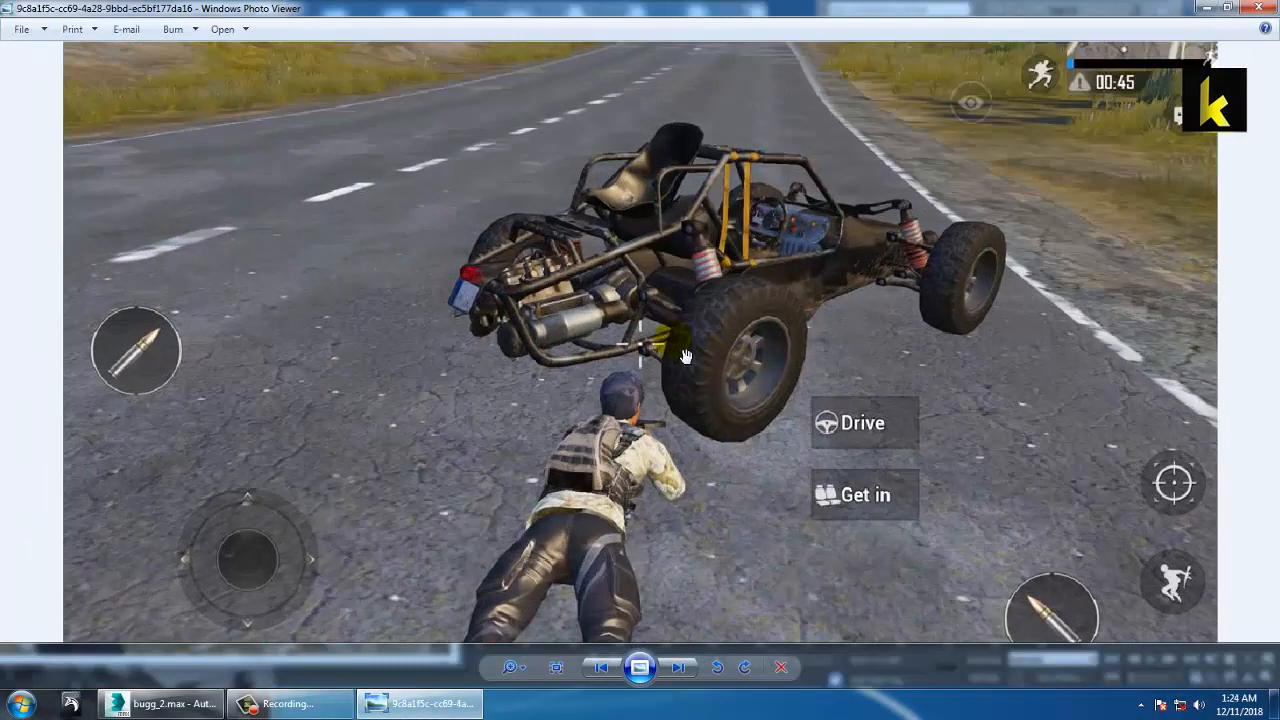
pyautogui.scroll(-1, 685, 356)
pyautogui.press('Right')
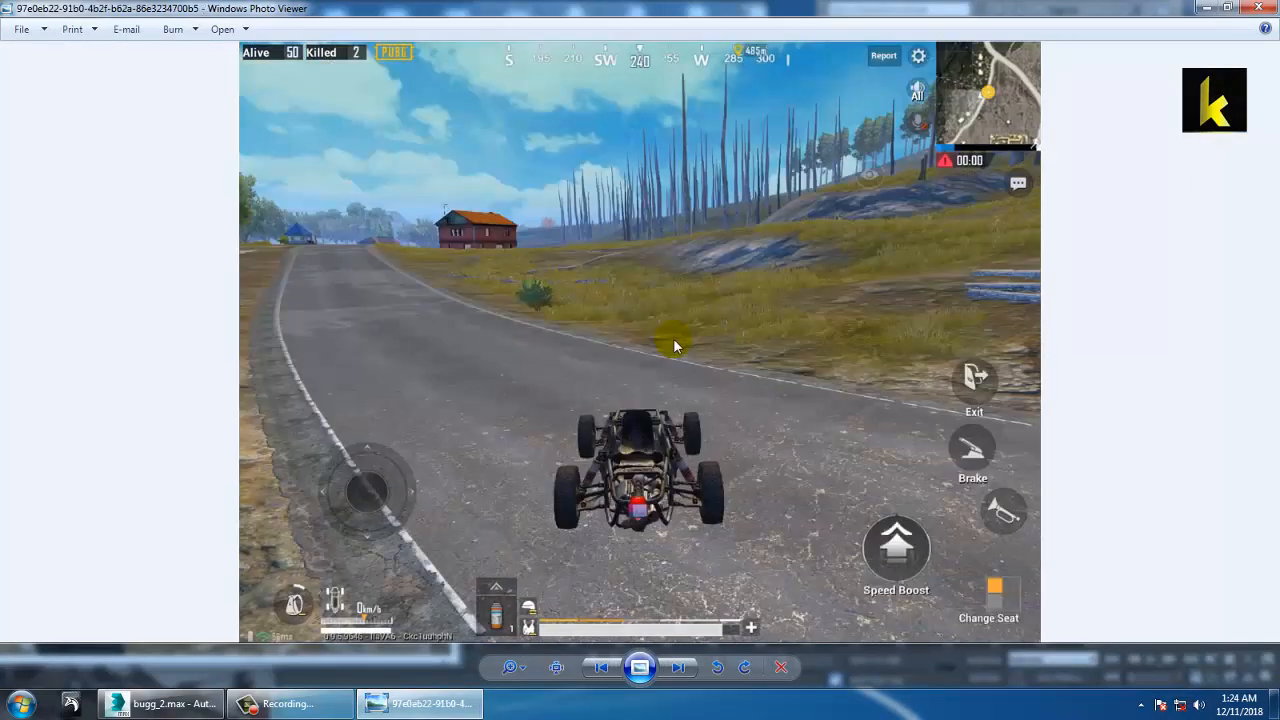
pyautogui.press('Right')
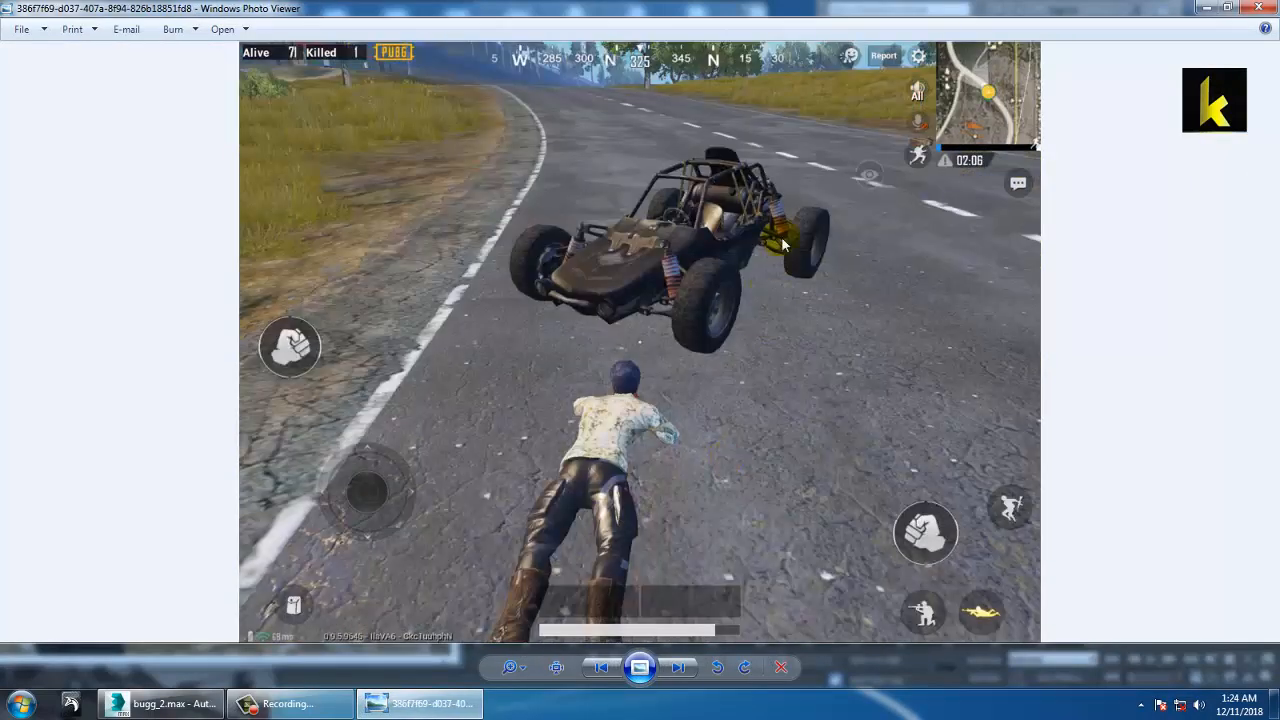
pyautogui.press('Right')
pyautogui.press('Left')
pyautogui.press('Right')
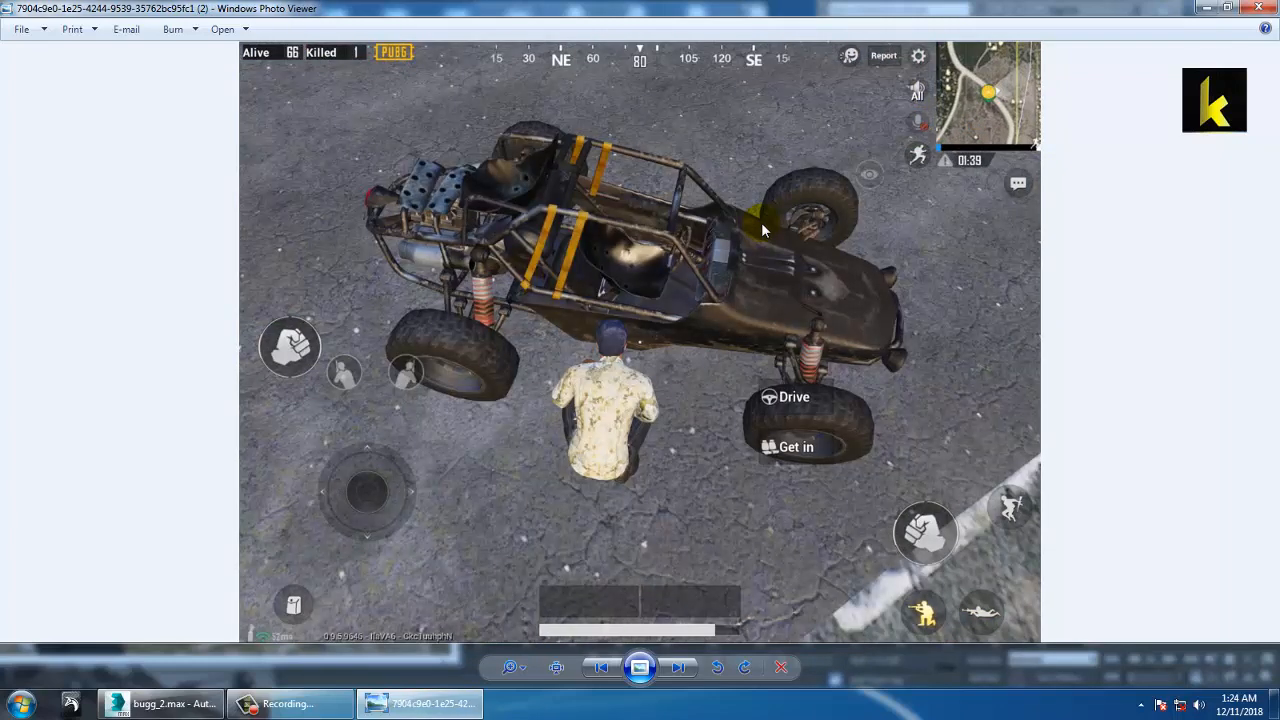
pyautogui.press('Right')
pyautogui.press('Right')
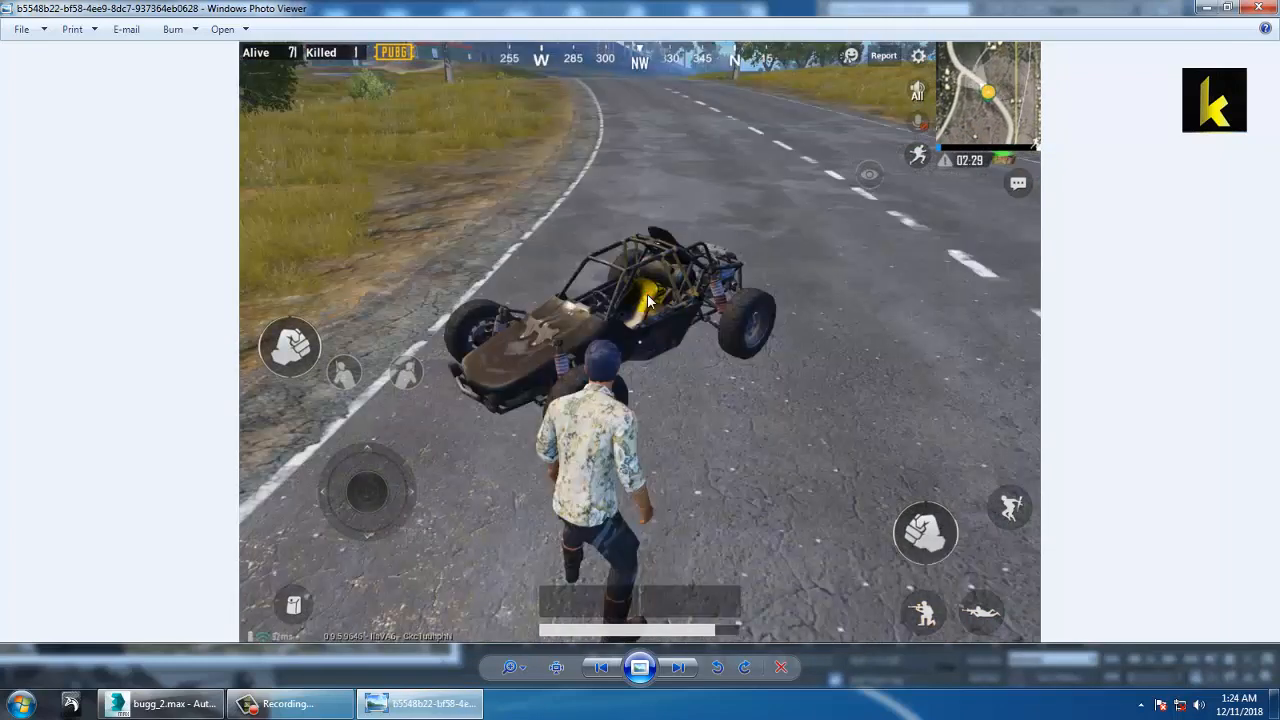
# Examine the low-poly model renders for the tank behind the front seat, the raised rear seat and the rear frame
pyautogui.press('Right')
pyautogui.press('Right')
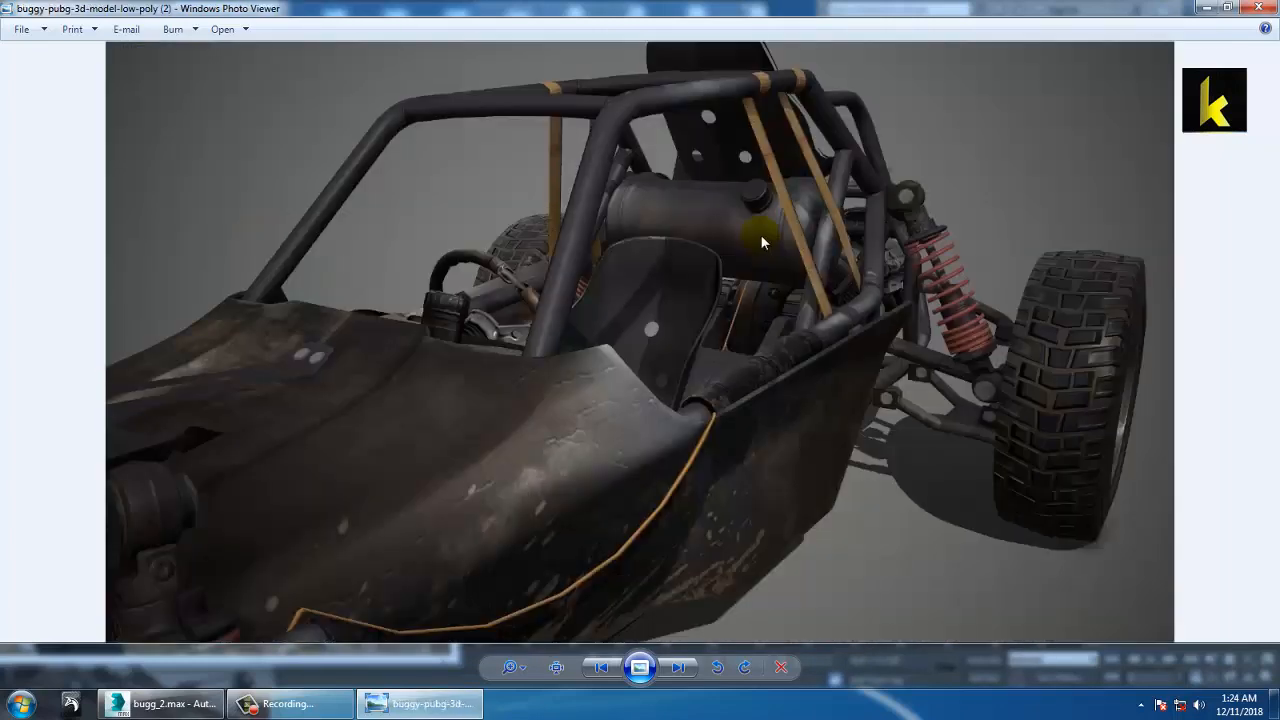
pyautogui.press('Right')
pyautogui.press('Left')
pyautogui.press('Right')
pyautogui.press('Right')
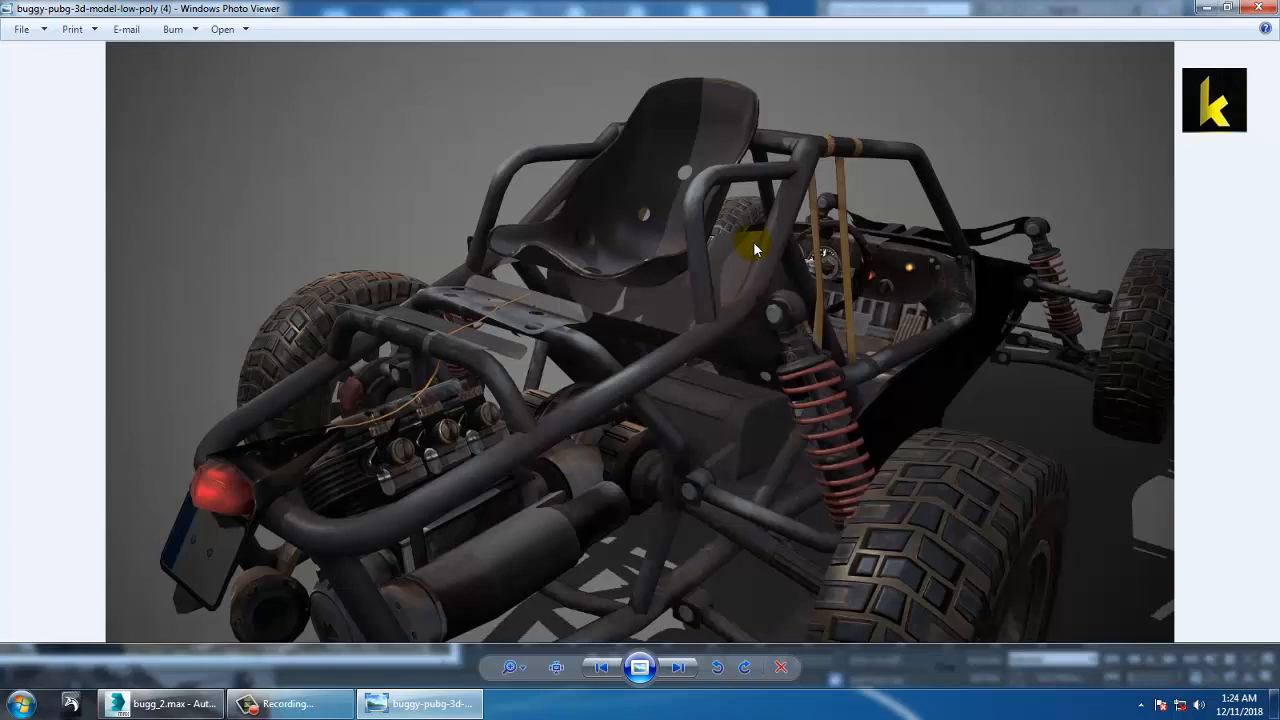
pyautogui.press('Right')
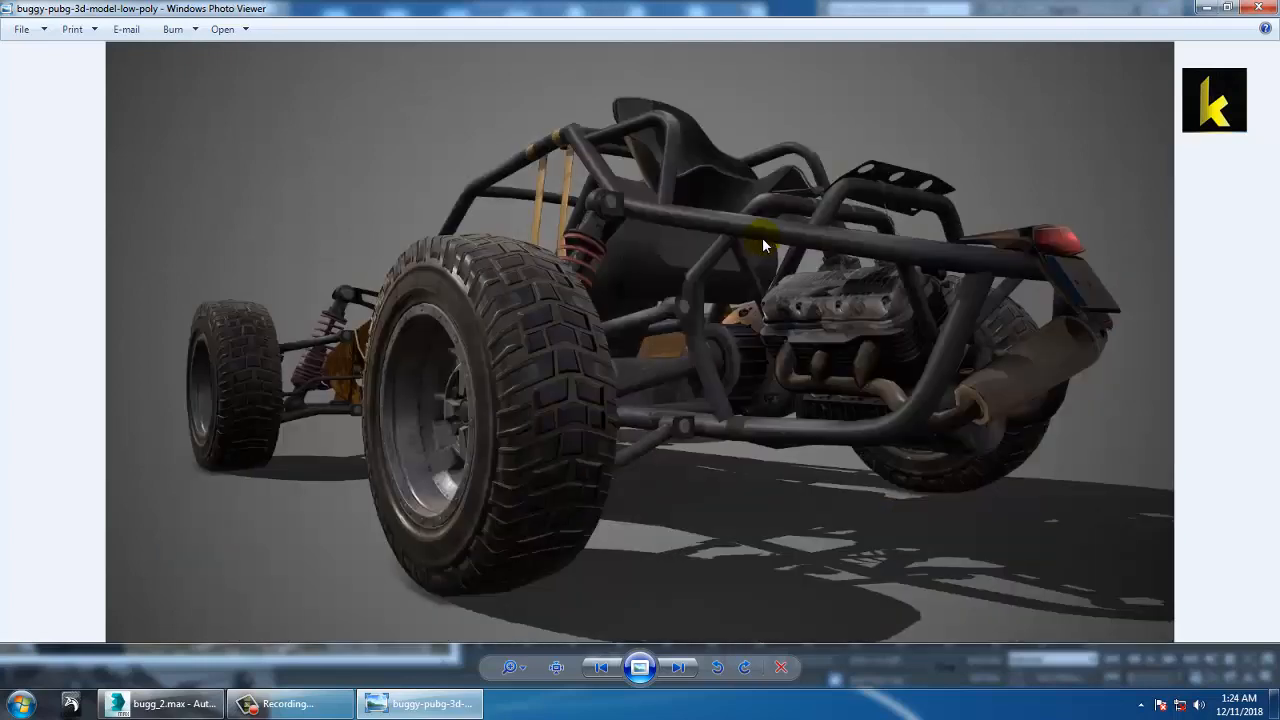
# Go through the remaining in-game screenshots and revisit the first ones to compare the buggy's cage and rear seat area
pyautogui.press('Right')
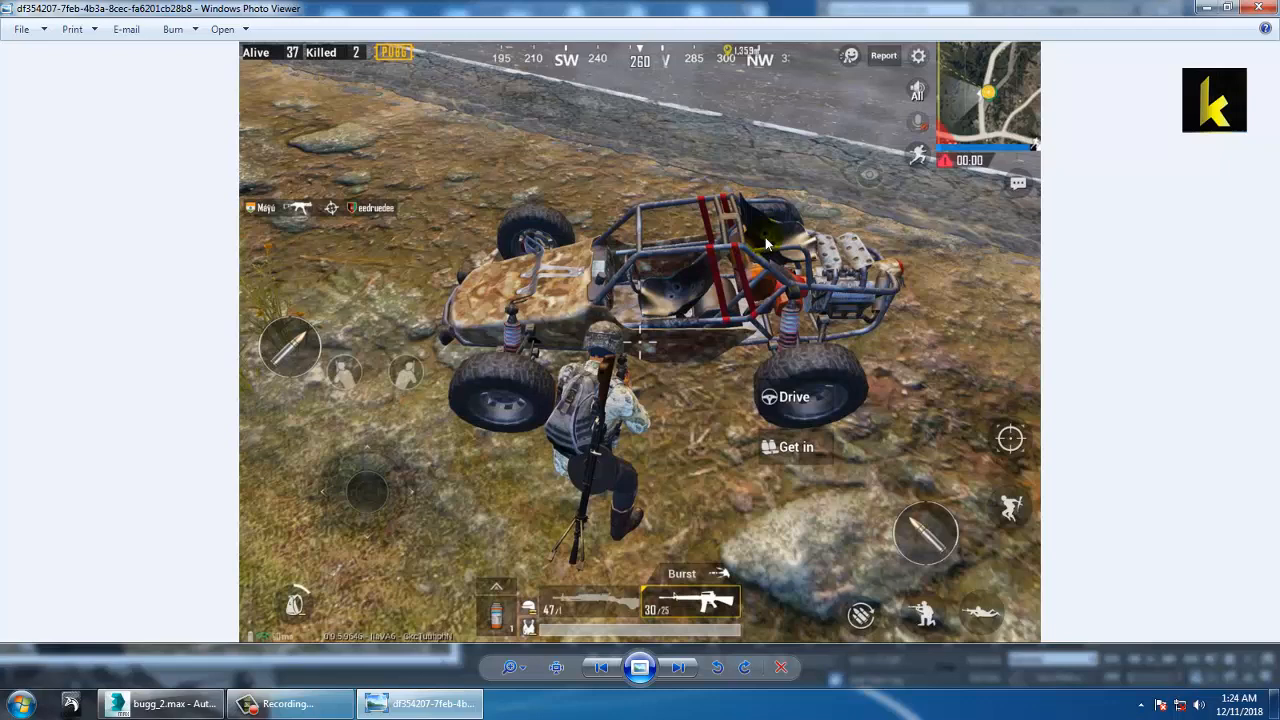
pyautogui.press('Right')
pyautogui.press('Right')
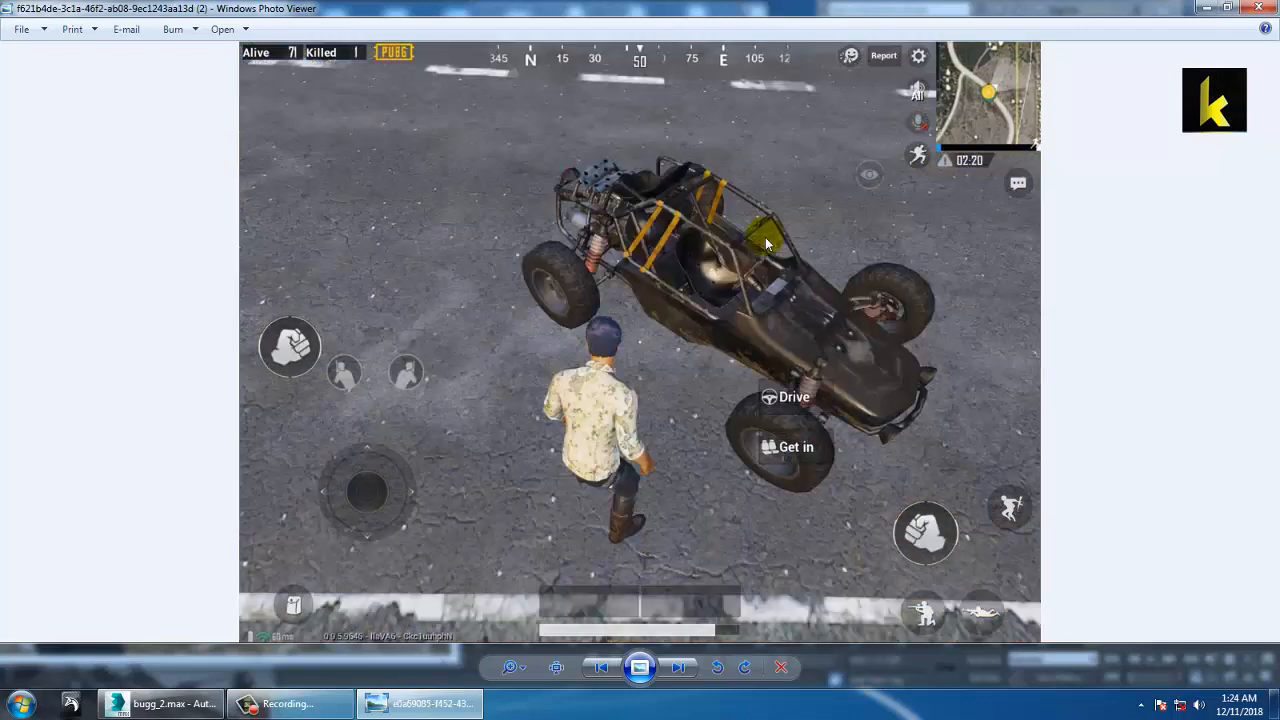
pyautogui.press('Right')
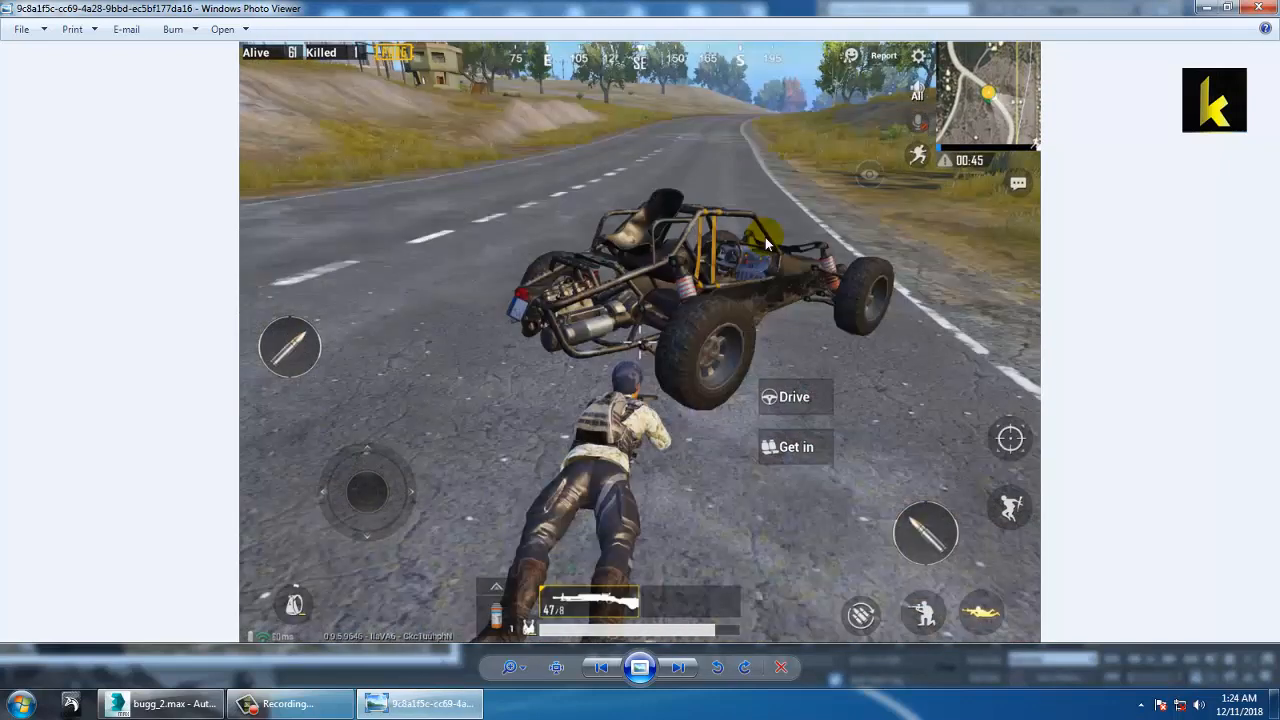
pyautogui.press('Right')
pyautogui.press('Right')
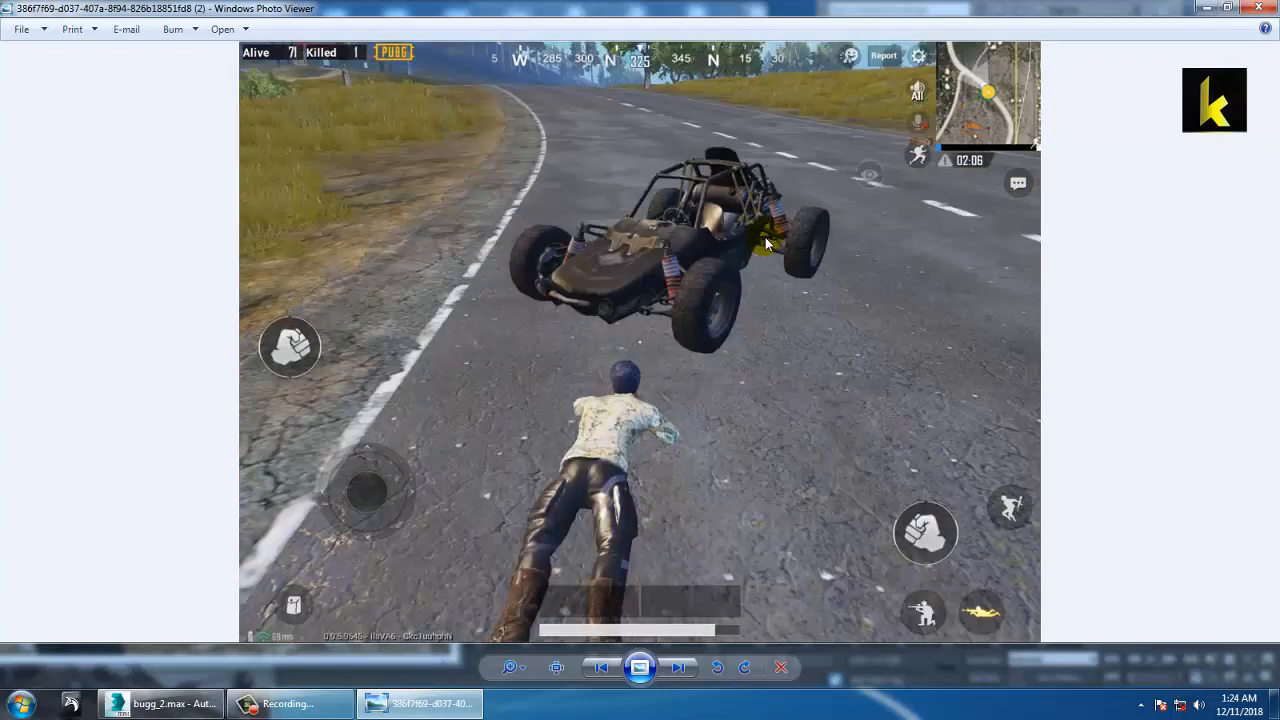
pyautogui.press('Right')
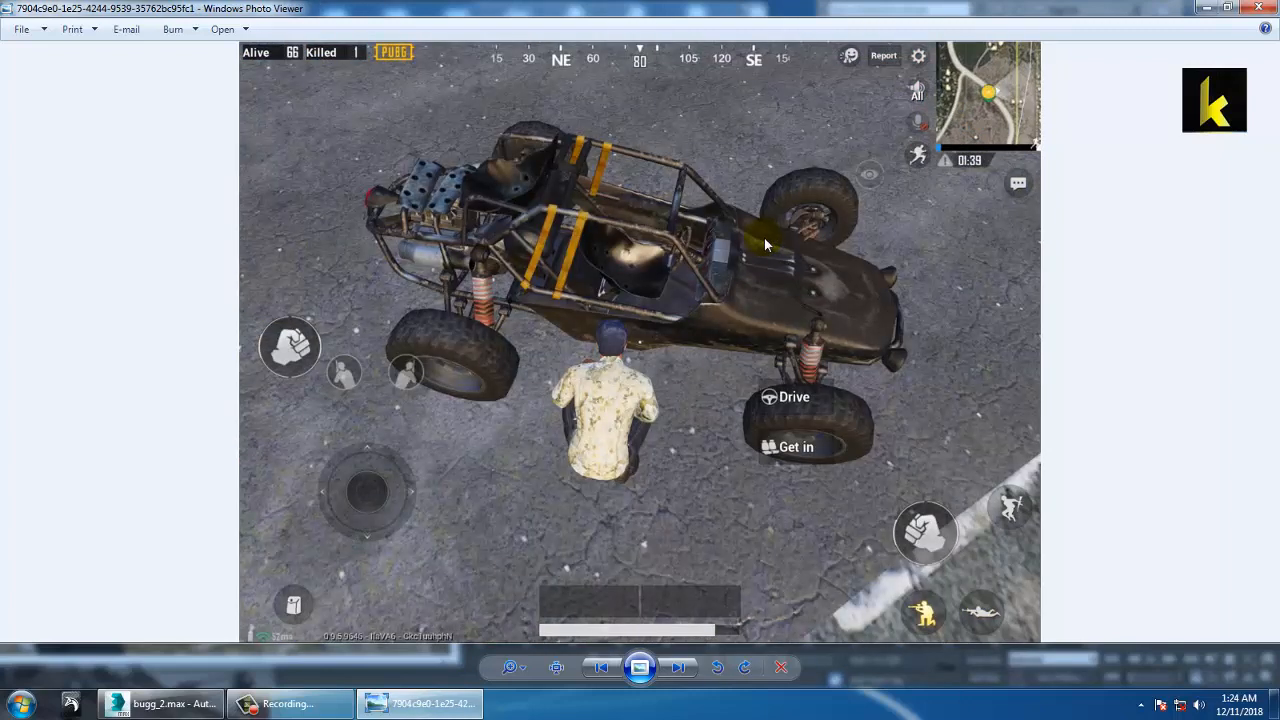
pyautogui.press('Right')
# Inspect the tank and cage up close in the front render, and look at the side and cockpit renders
pyautogui.press('Right')
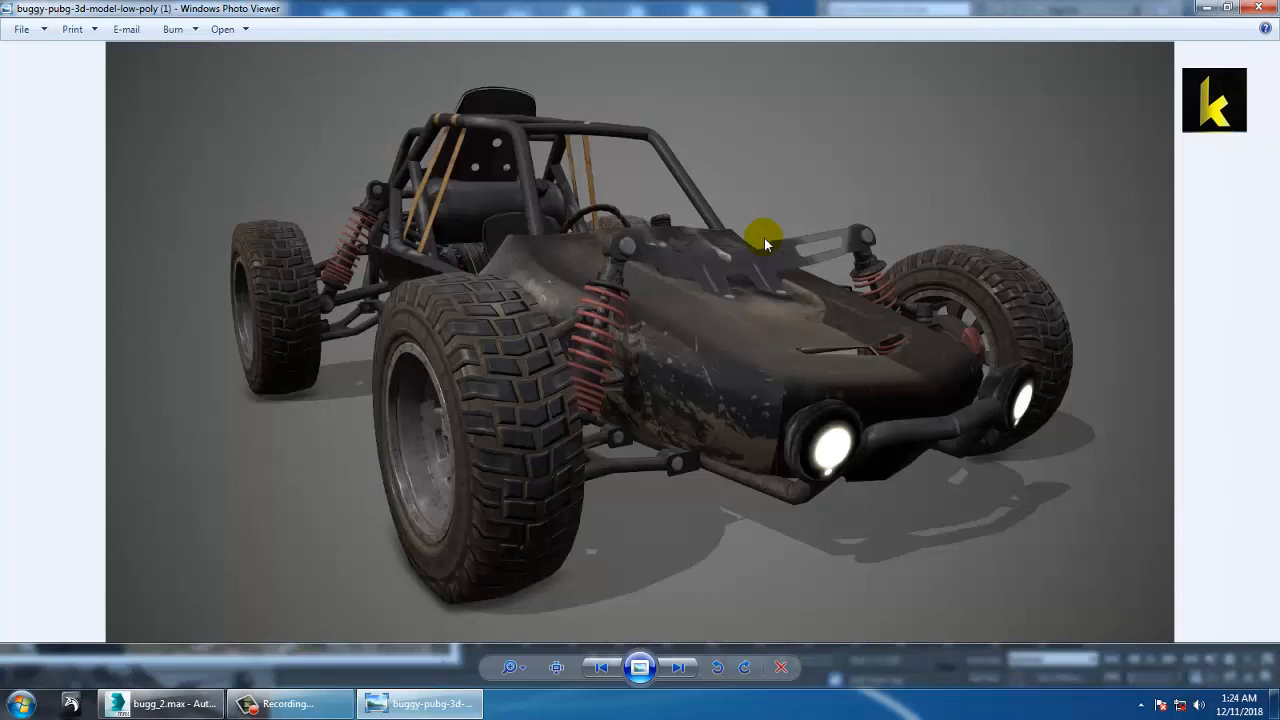
pyautogui.scroll(3, 430, 200)
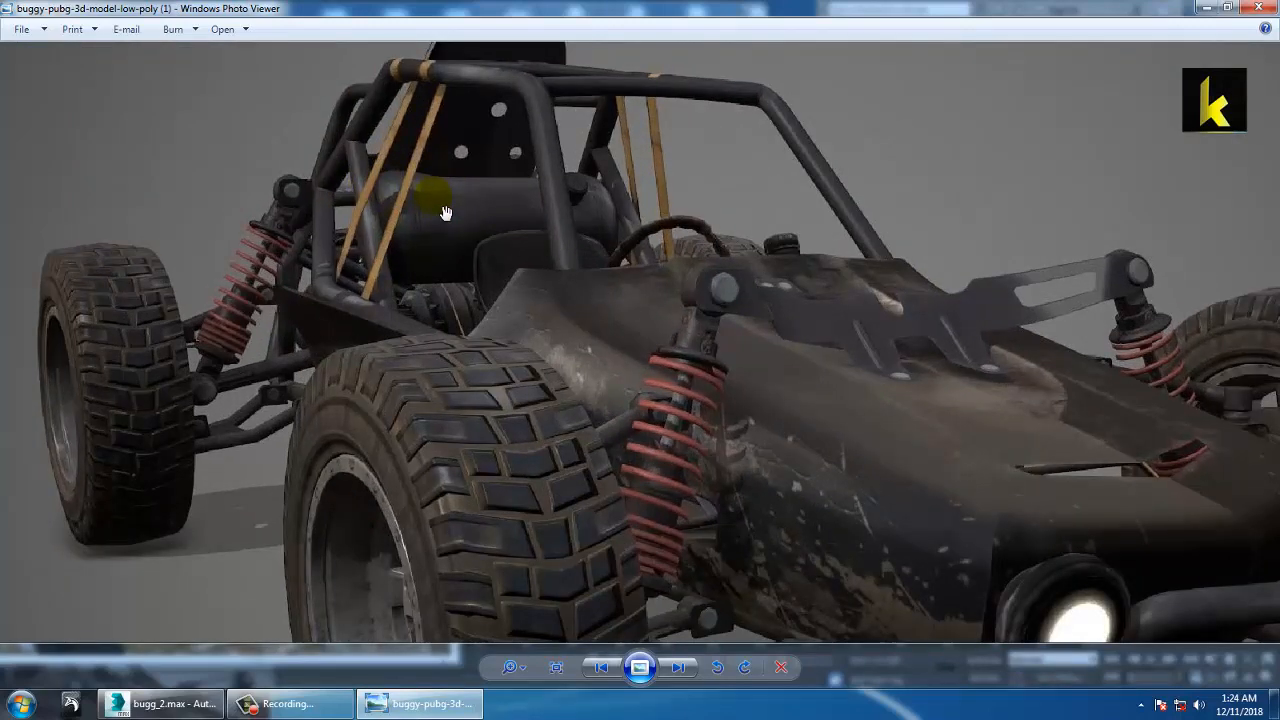
pyautogui.scroll(-3, 445, 213)
pyautogui.press('Right')
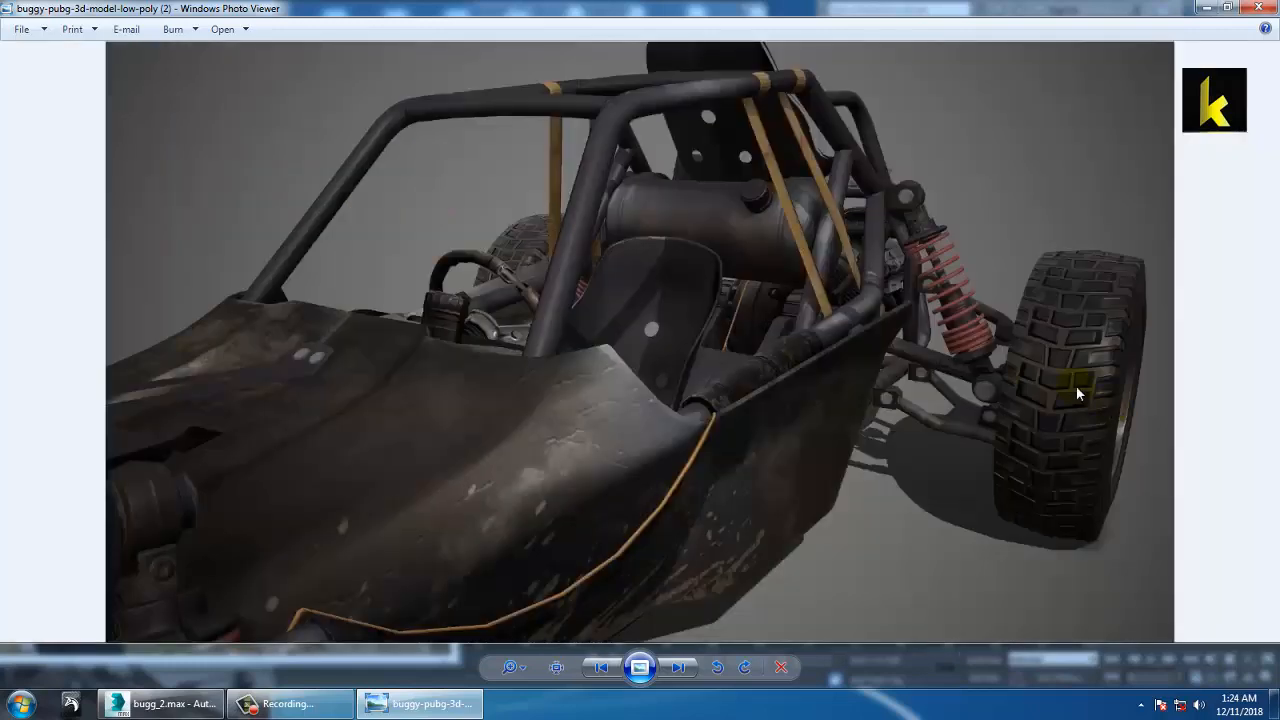
pyautogui.press('Right')
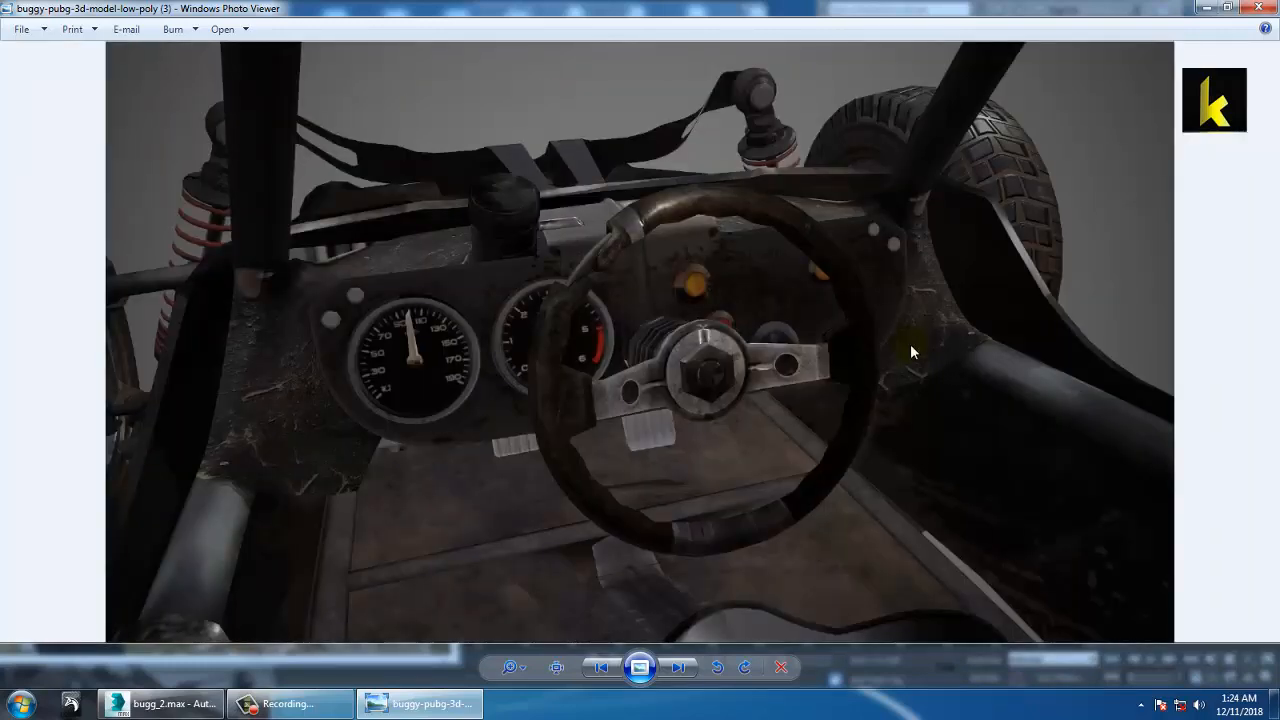
# Look through the remaining buggy reference photos, covering the cockpit and rear frame, and close the photo viewer
pyautogui.press('Right')
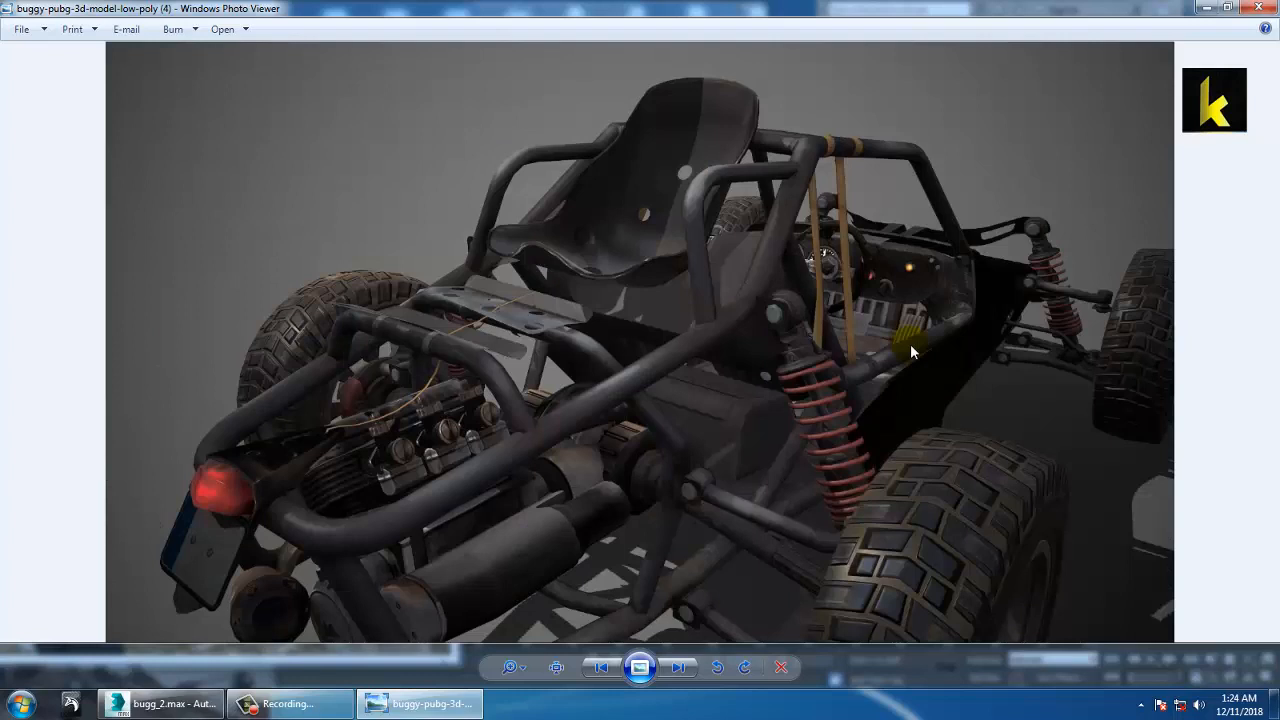
pyautogui.press('Right')
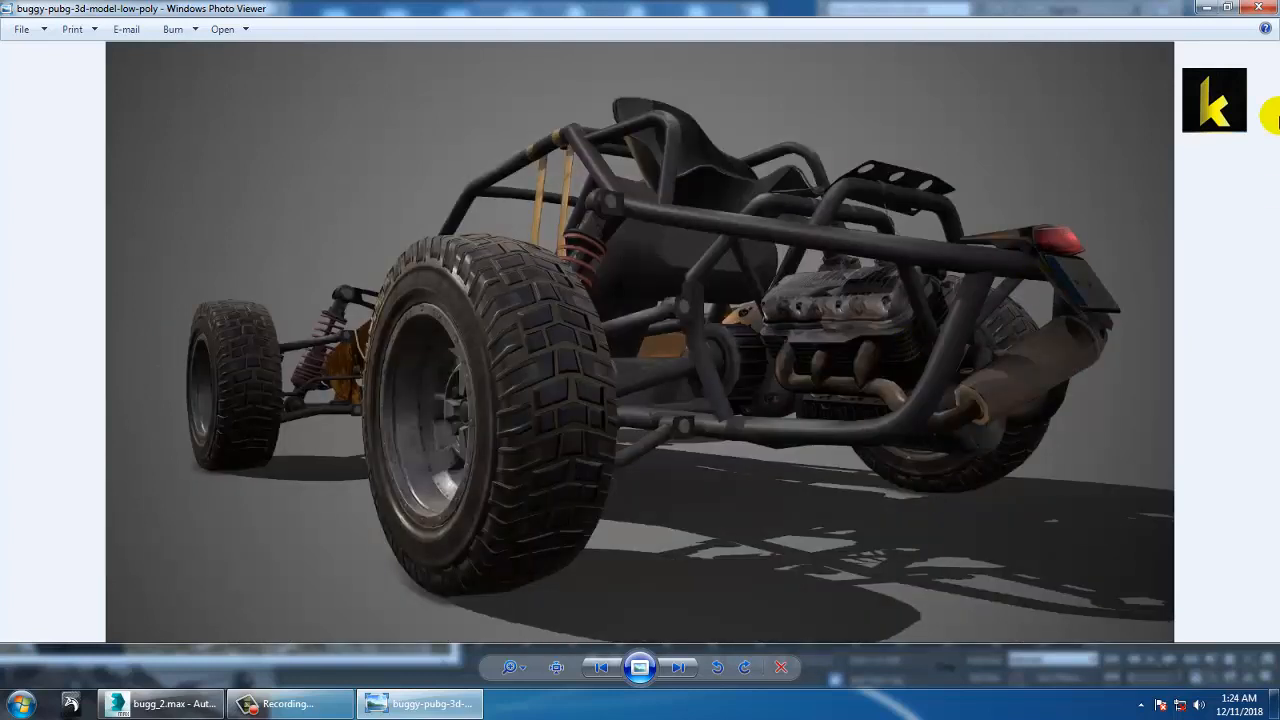
pyautogui.click(1265, 8)
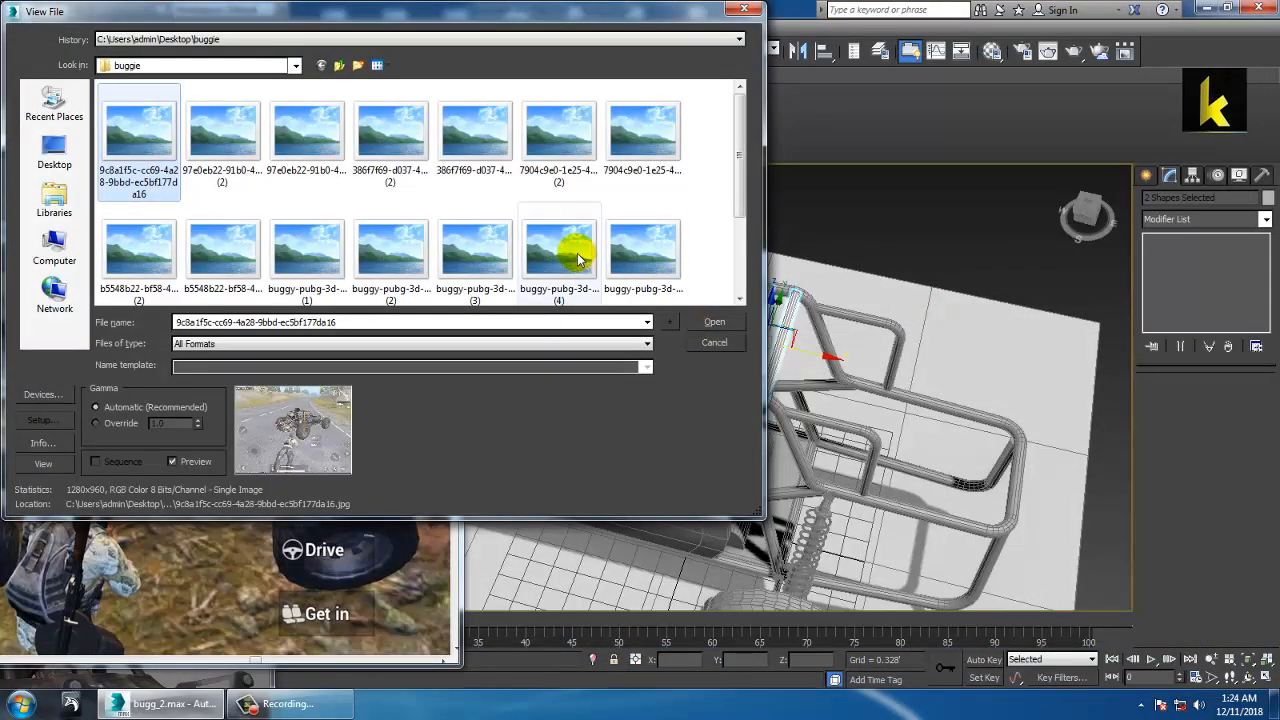
# Preview the buggy-pubg-3d-model-low-poly images in the buggie folder and open buggy-pubg-3d-model-low-poly.jpg as a reference
pyautogui.click(471, 251)
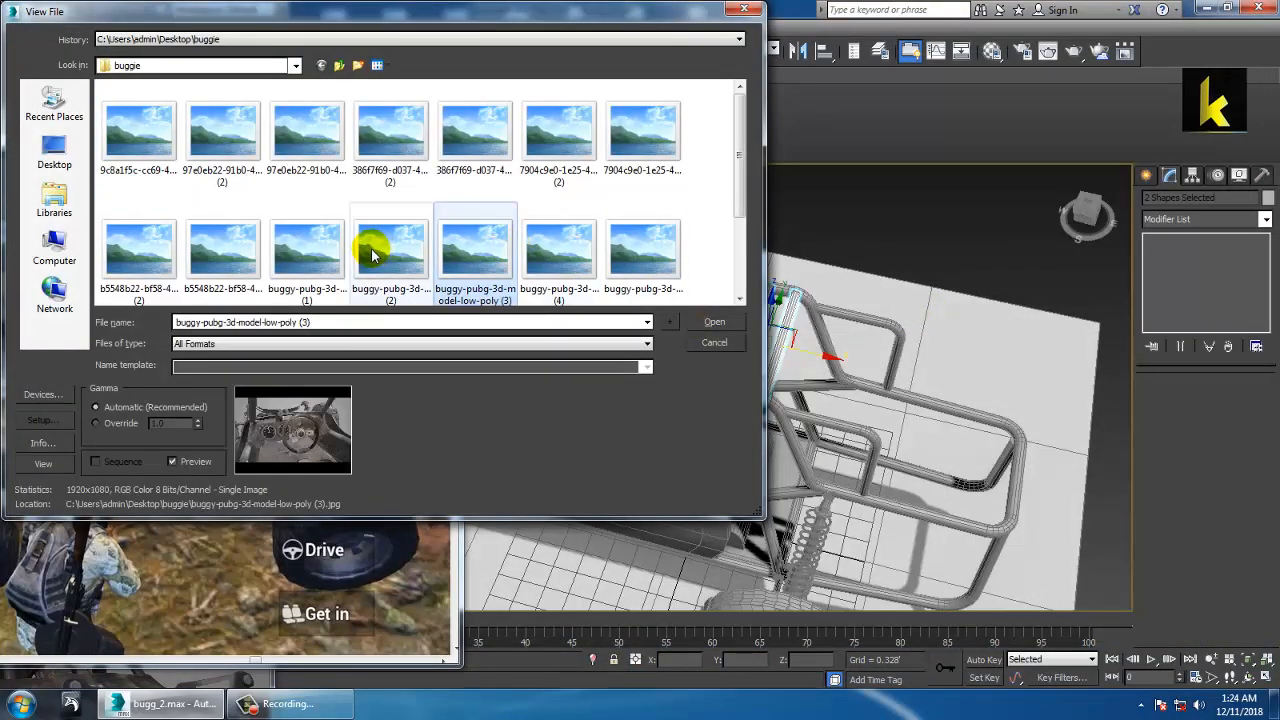
pyautogui.click(371, 252)
pyautogui.click(556, 254)
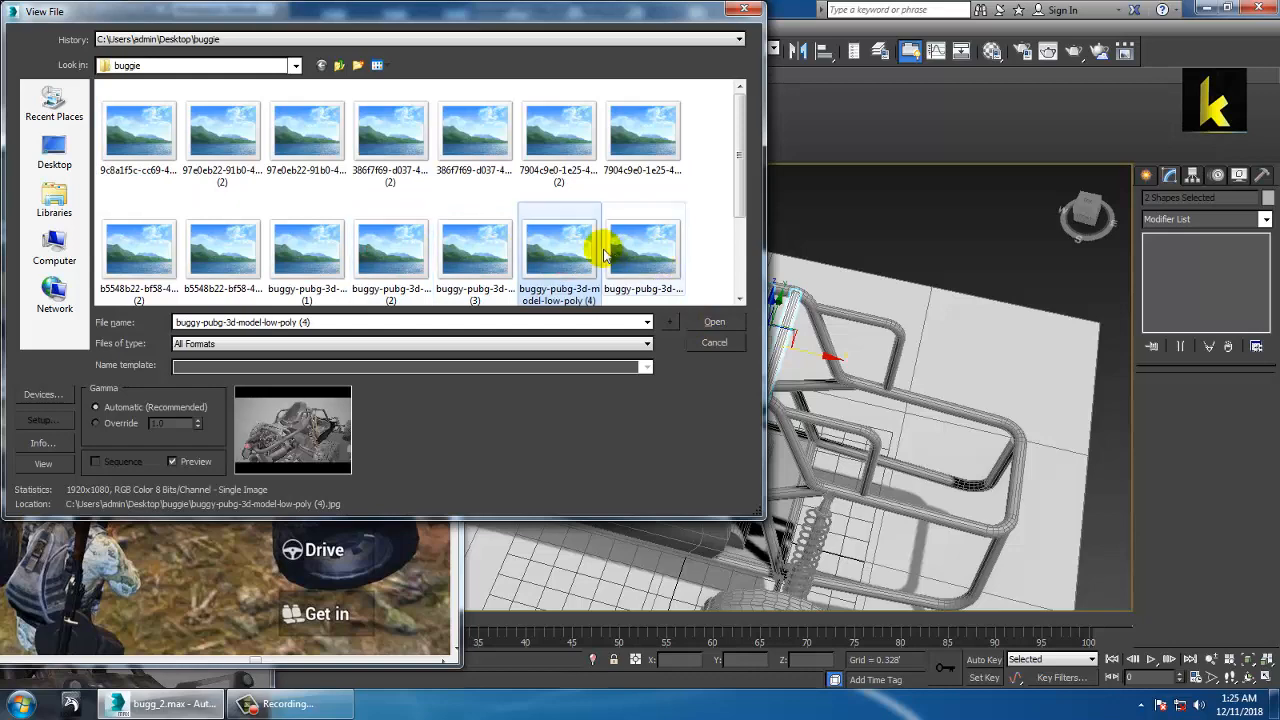
pyautogui.click(663, 251)
pyautogui.doubleClick(646, 248)
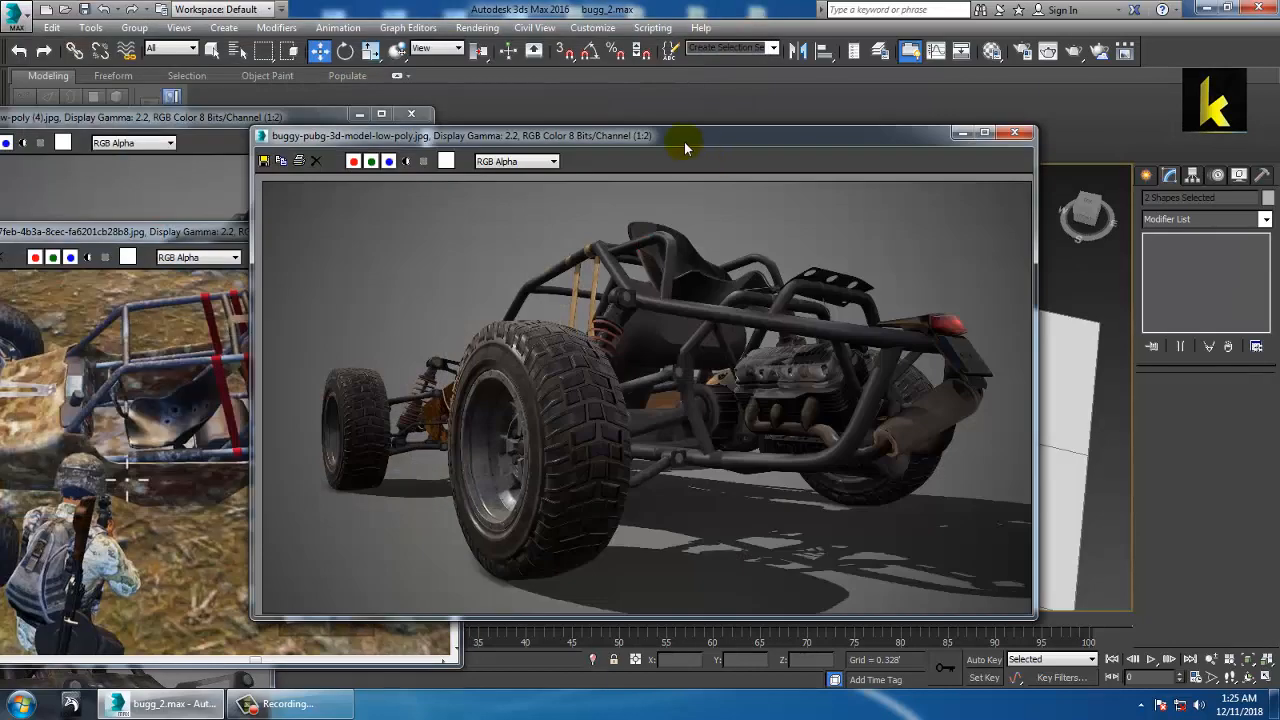
# Compare the new reference image with the buggy model, and park its window below the other reference images, clear of the viewport
pyautogui.moveTo(685, 147); pyautogui.dragTo(214, 173)
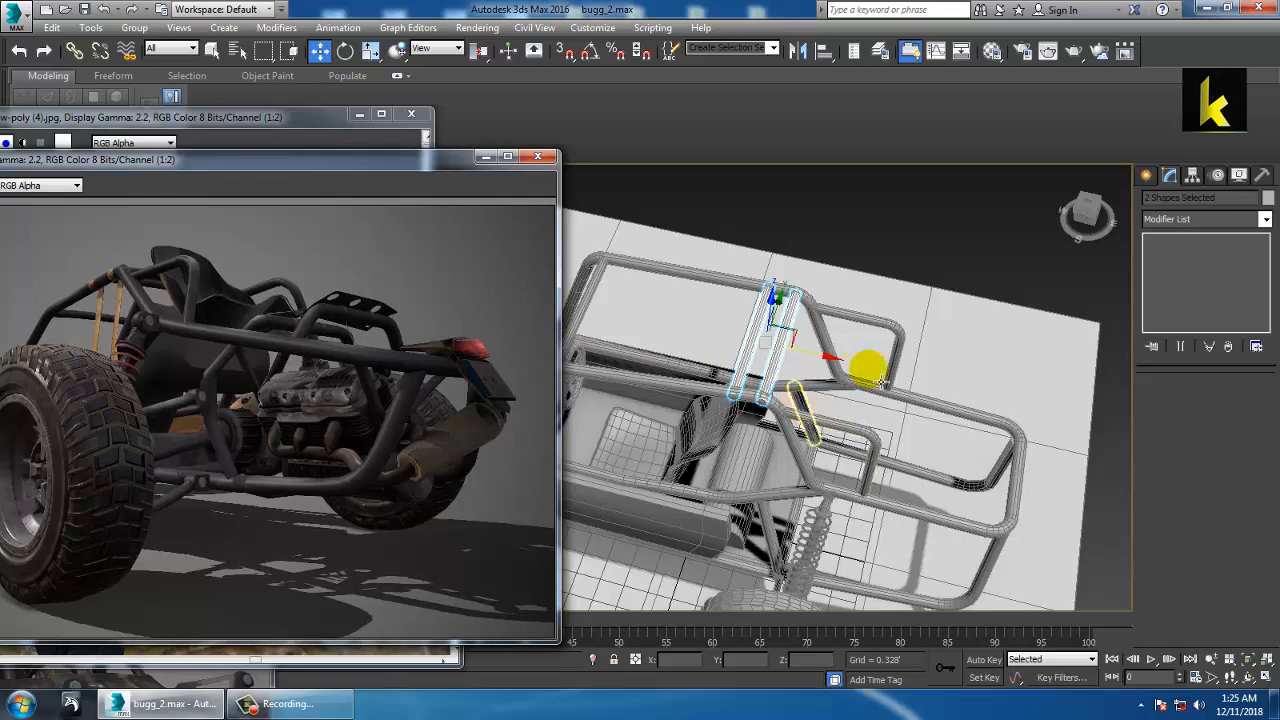
pyautogui.moveTo(842, 364); pyautogui.dragTo(875, 344, button='middle')
pyautogui.moveTo(875, 344); pyautogui.dragTo(900, 308, button='middle')
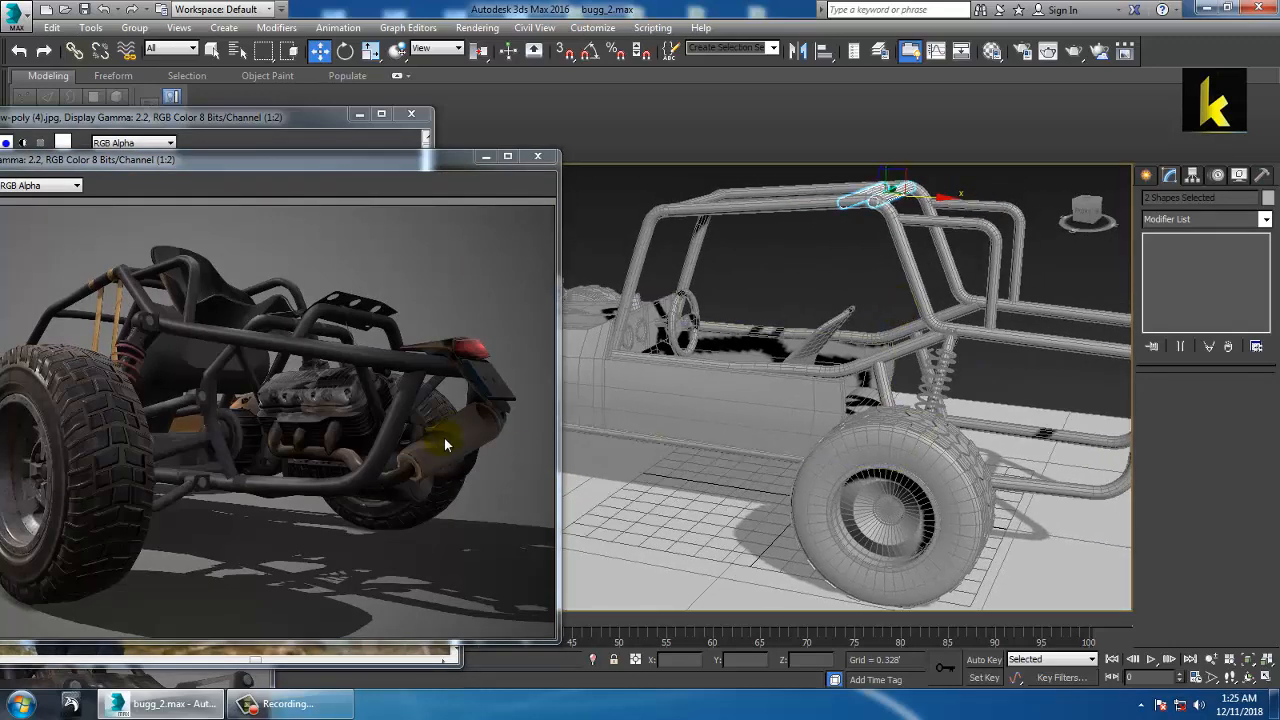
pyautogui.moveTo(257, 163); pyautogui.dragTo(158, 546)
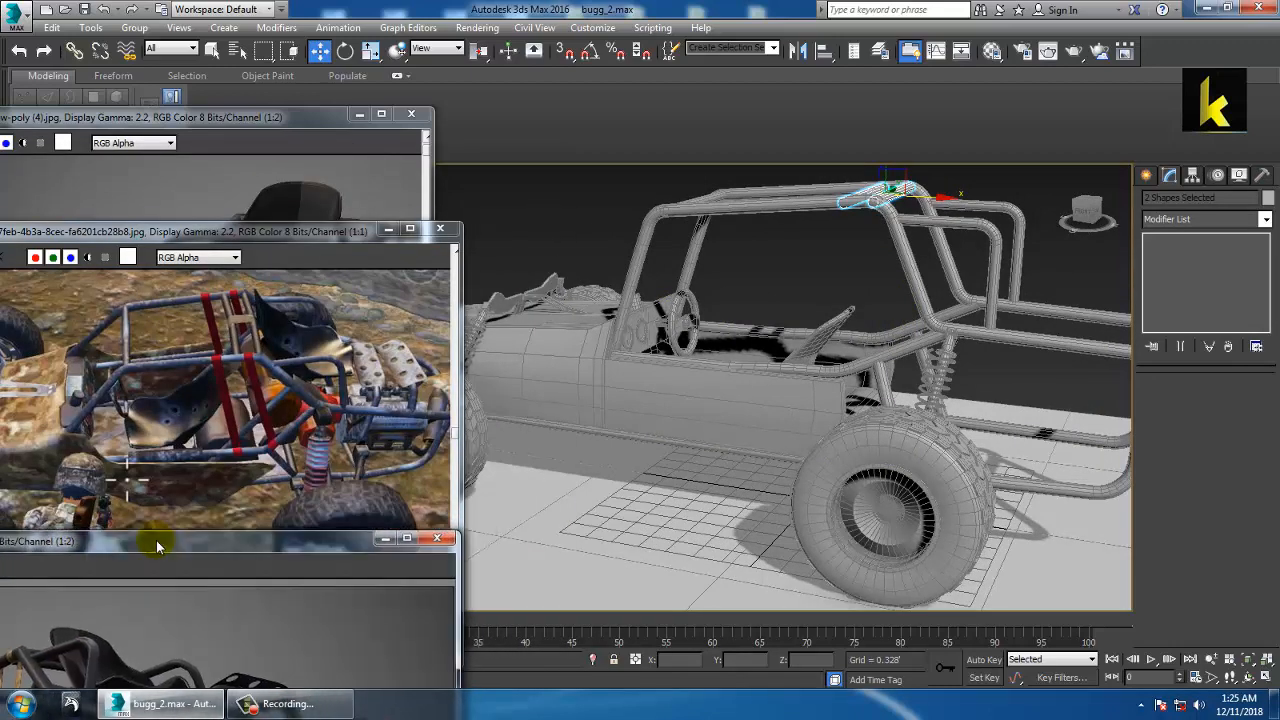
# Draw a straight two-point line in the Front view from the sloping rear roll-cage bar down to the lower chassis rail
pyautogui.keyDown('alt'); pyautogui.moveTo(734, 423); pyautogui.dragTo(871, 334, button='middle'); pyautogui.keyUp('alt')
pyautogui.hotkey('alt', 'w')
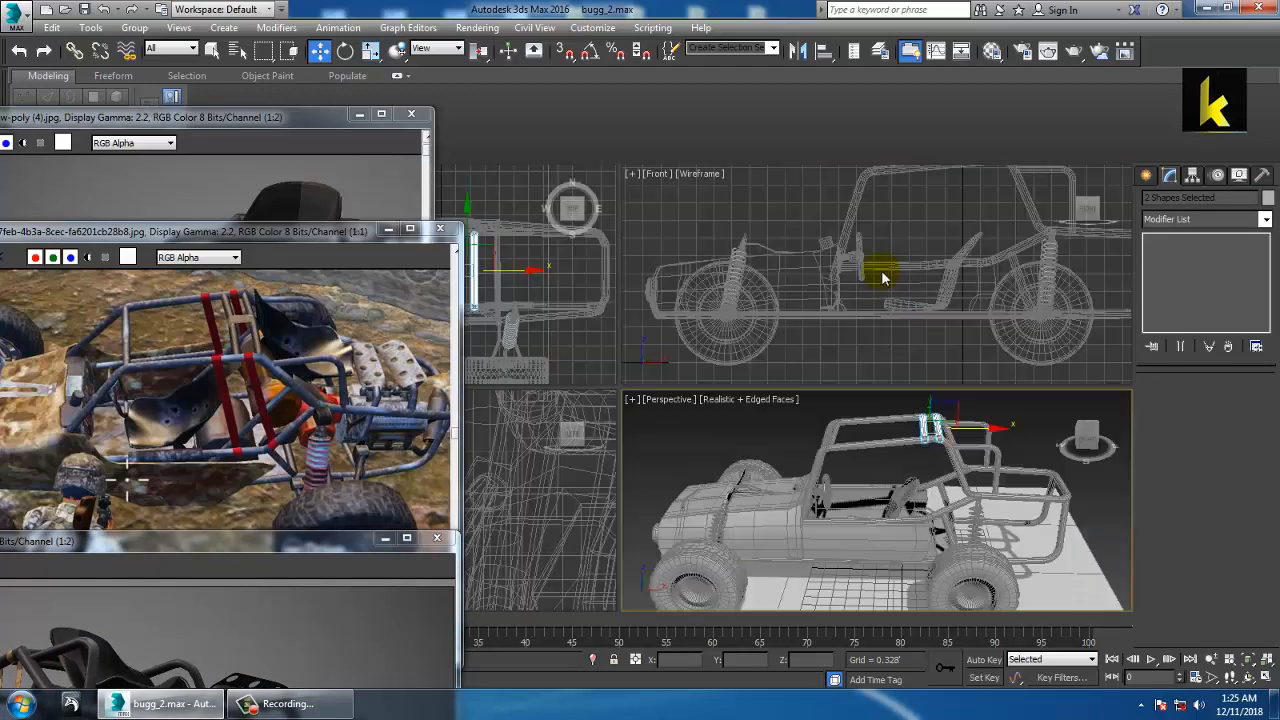
pyautogui.hotkey('alt', 'w')
pyautogui.click(1149, 178)
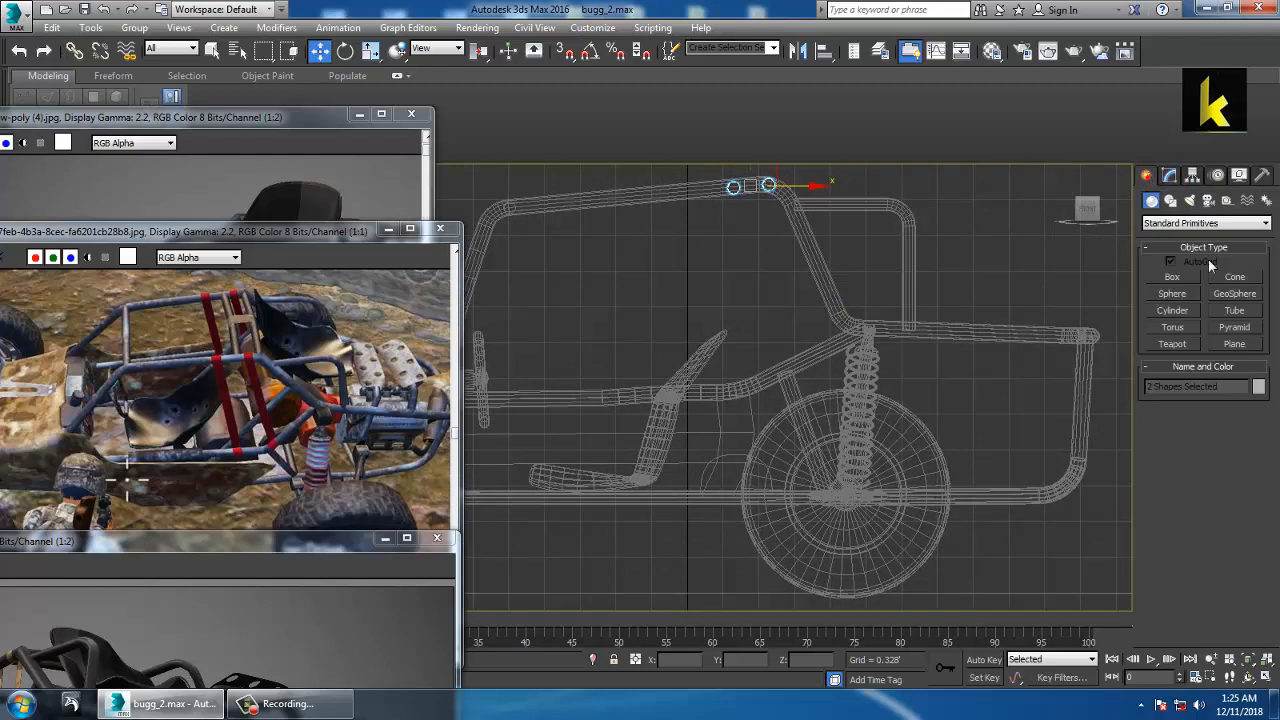
pyautogui.click(1172, 200)
pyautogui.click(1172, 290)
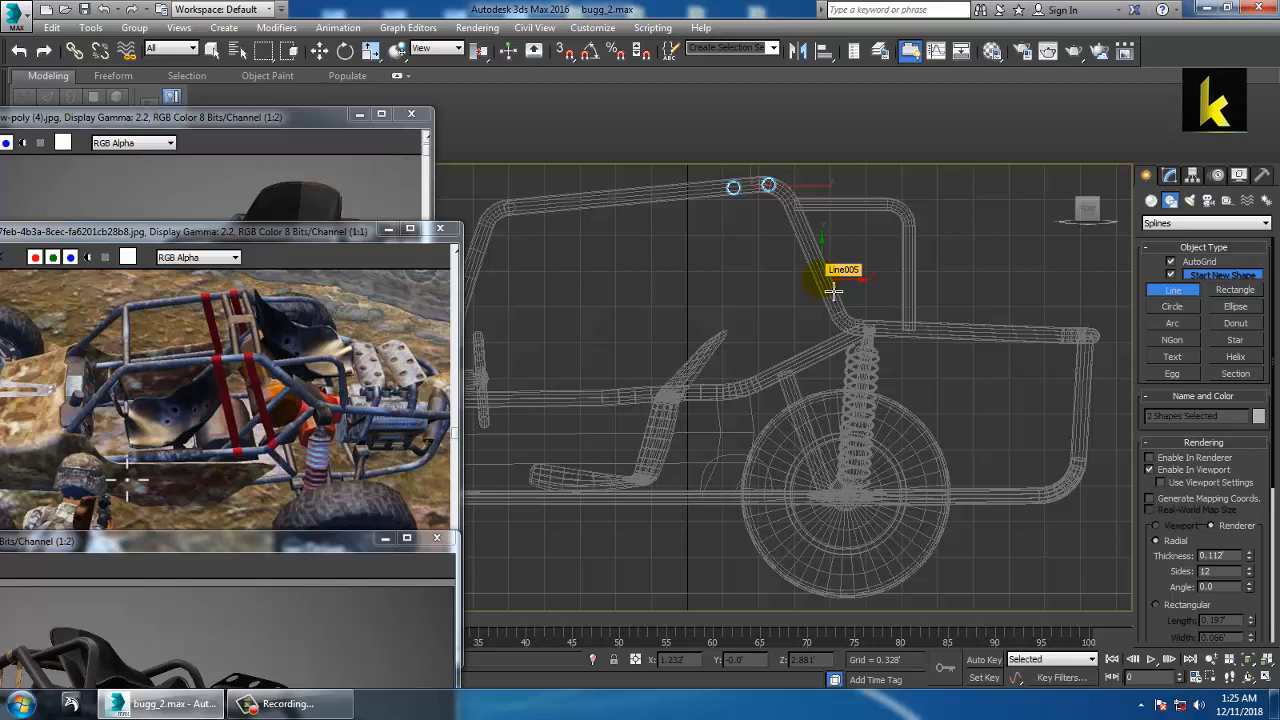
pyautogui.click(834, 290)
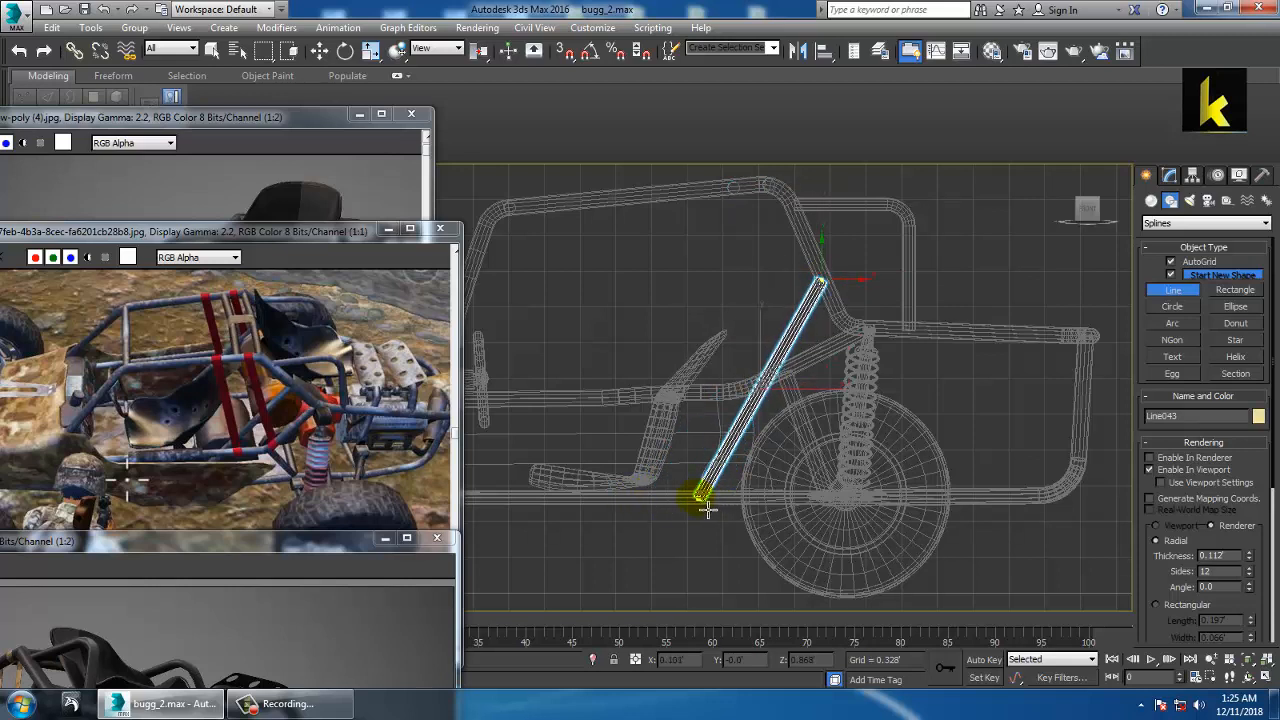
pyautogui.click(704, 506)
pyautogui.rightClick(704, 506)
pyautogui.rightClick(704, 506)
# Move the new diagonal line along Y to about -0.941', towards the side frame of the buggy
pyautogui.hotkey('alt', 'w')
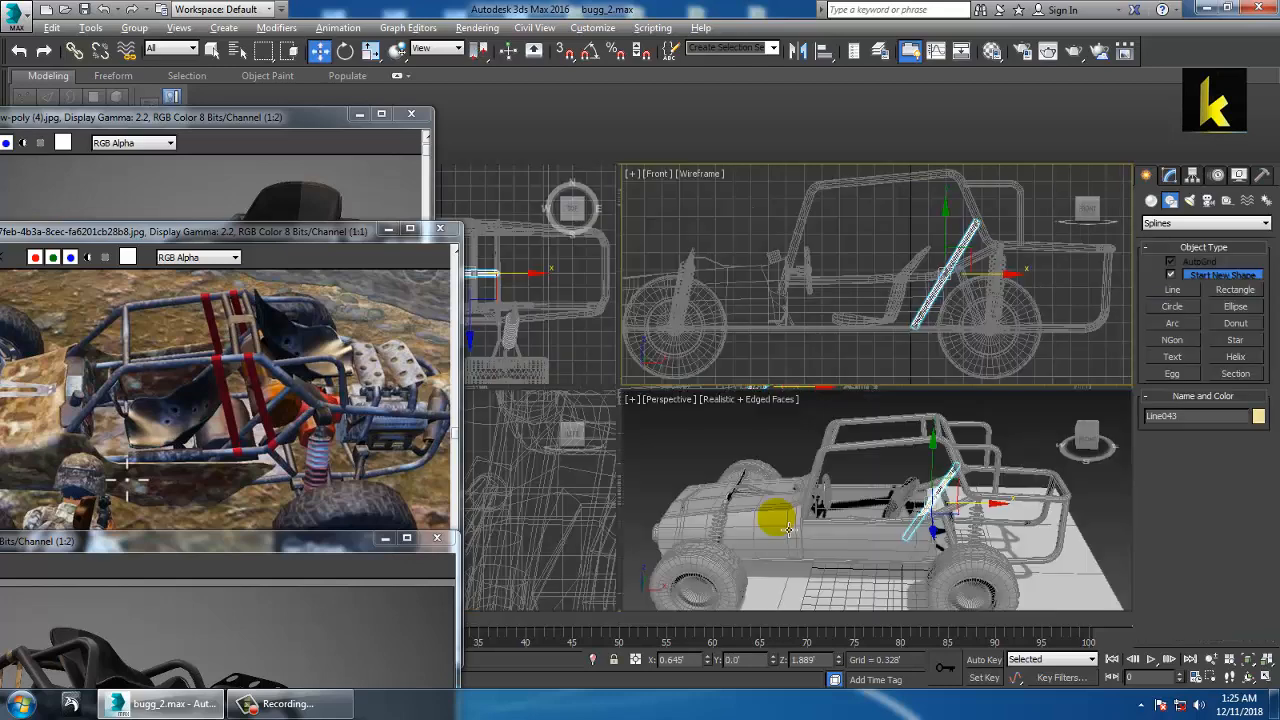
pyautogui.middleClick(904, 530)
pyautogui.moveTo(904, 514)
pyautogui.keyDown('alt'); pyautogui.mouseDown(button='middle')
pyautogui.moveTo(820, 514)
pyautogui.moveTo(764, 468)
pyautogui.moveTo(830, 510)
pyautogui.moveTo(888, 524)
pyautogui.mouseUp(button='middle'); pyautogui.keyUp('alt')
pyautogui.scroll(4, 760, 490)
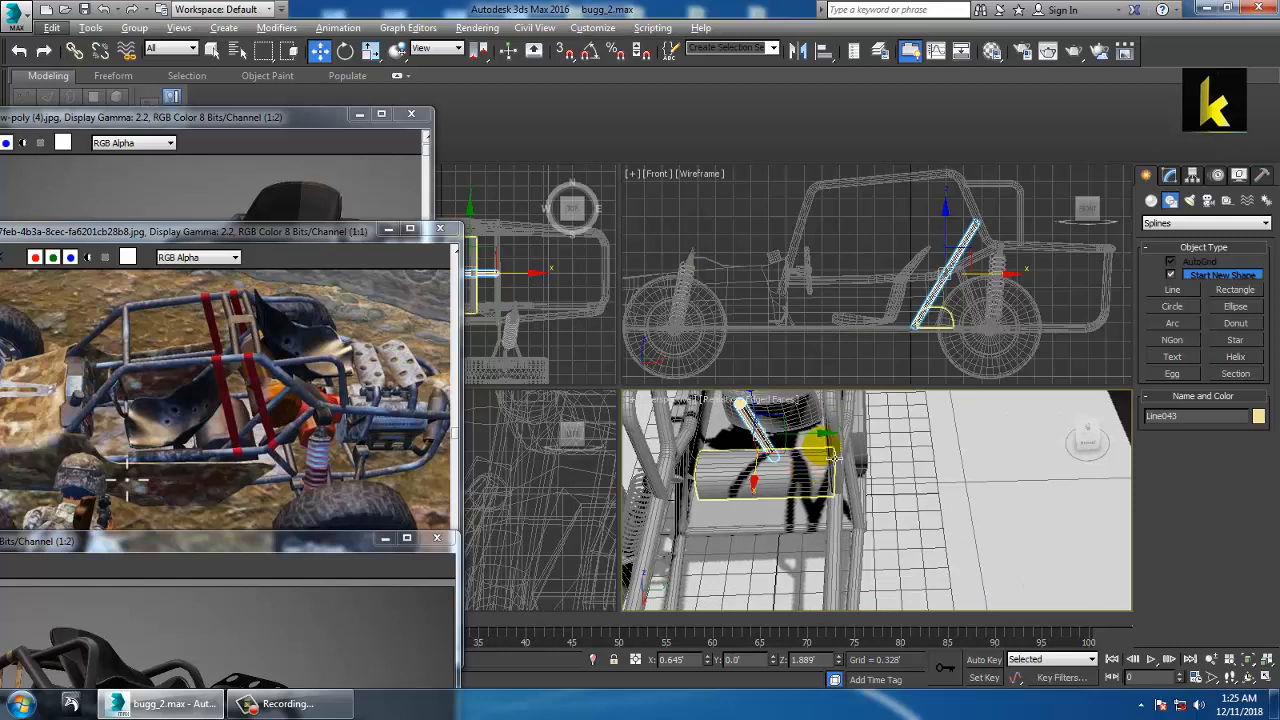
pyautogui.moveTo(826, 460); pyautogui.dragTo(882, 508, button='middle')
pyautogui.moveTo(915, 532); pyautogui.dragTo(849, 524)
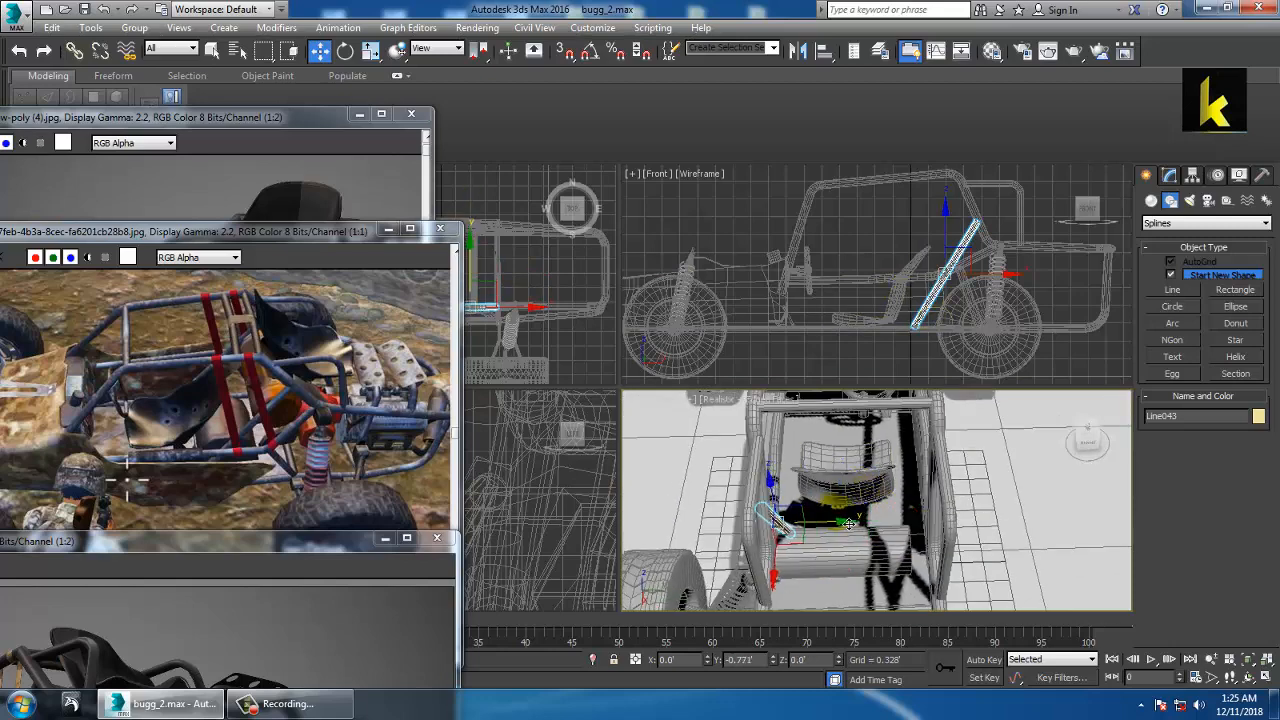
# Select the diagonal line's lower vertex and move it along Y to about -0.856'
pyautogui.keyDown('alt'); pyautogui.moveTo(851, 469); pyautogui.dragTo(812, 530, button='middle'); pyautogui.keyUp('alt')
pyautogui.press('1')
pyautogui.moveTo(812, 530); pyautogui.dragTo(952, 638)
pyautogui.keyDown('alt'); pyautogui.moveTo(908, 525); pyautogui.dragTo(908, 496, button='middle'); pyautogui.keyUp('alt')
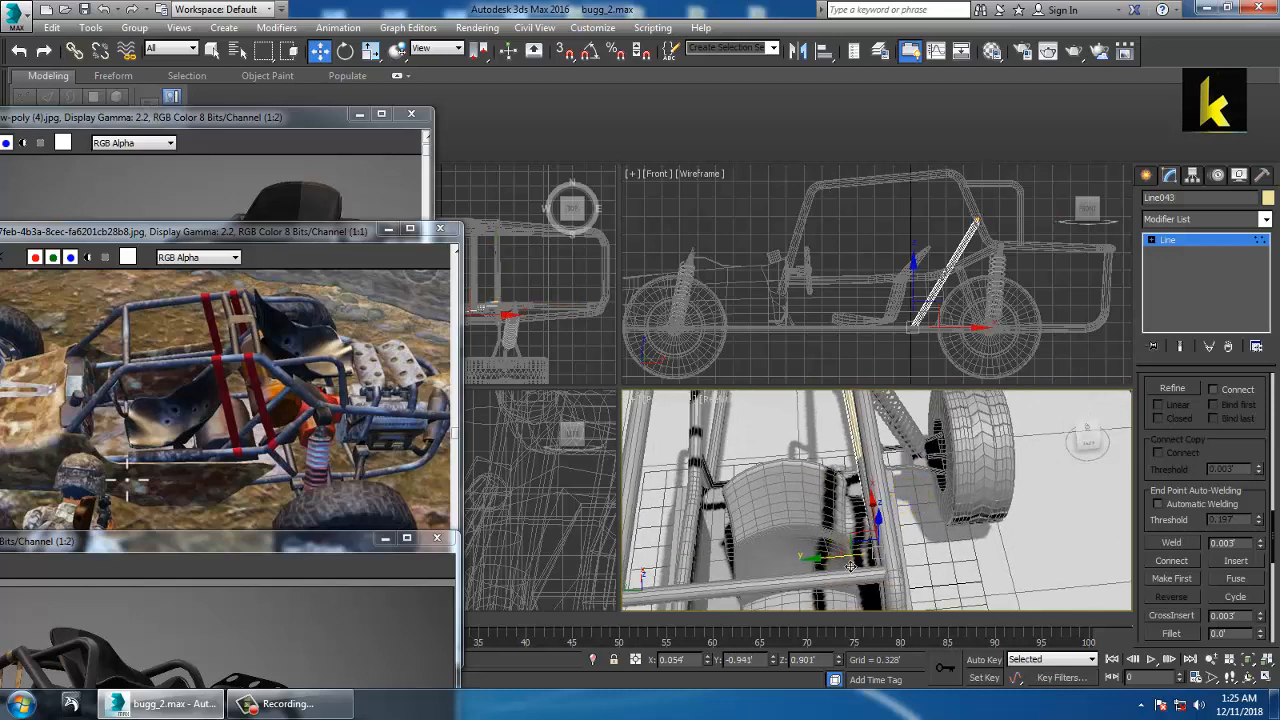
pyautogui.moveTo(851, 566); pyautogui.dragTo(831, 557)
# Raise the lower vertex to about 1.728' in Z, level with the upper side rail, and leave vertex editing
pyautogui.keyDown('alt'); pyautogui.moveTo(831, 557); pyautogui.dragTo(867, 499, button='middle'); pyautogui.keyUp('alt')
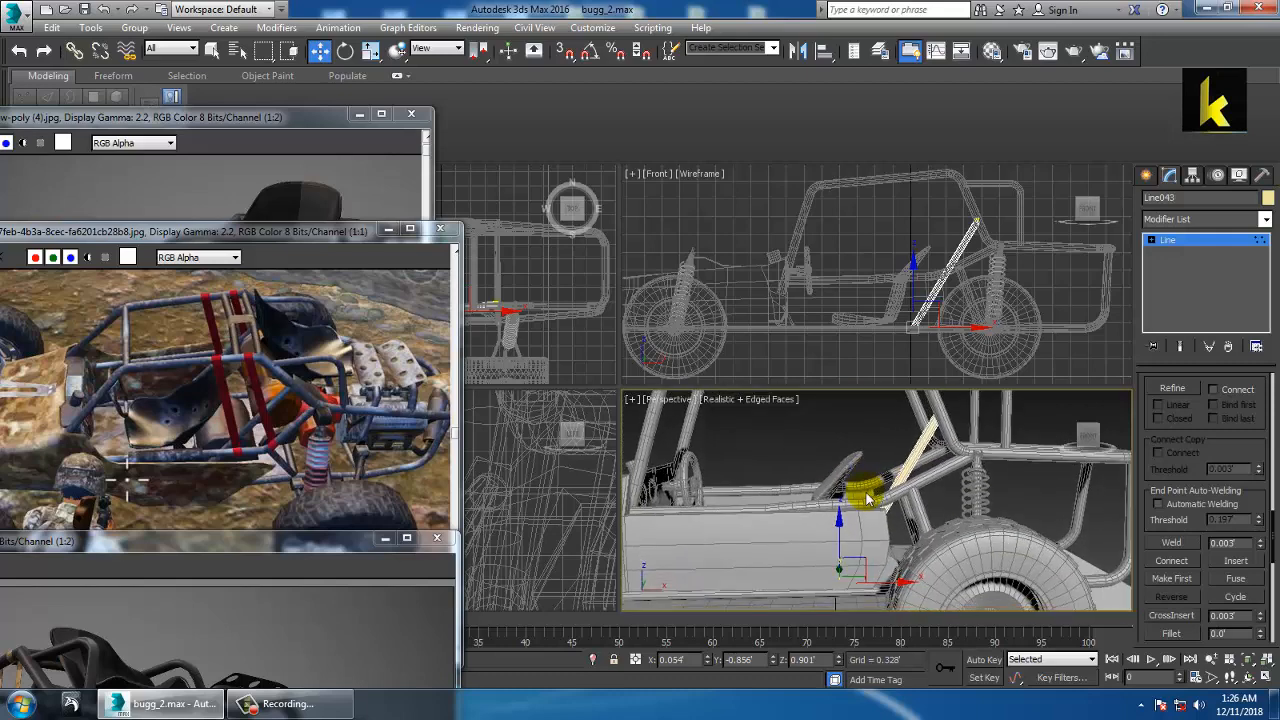
pyautogui.moveTo(855, 540)
pyautogui.mouseDown()
pyautogui.moveTo(829, 534)
pyautogui.moveTo(829, 457)
pyautogui.moveTo(833, 477)
pyautogui.mouseUp()
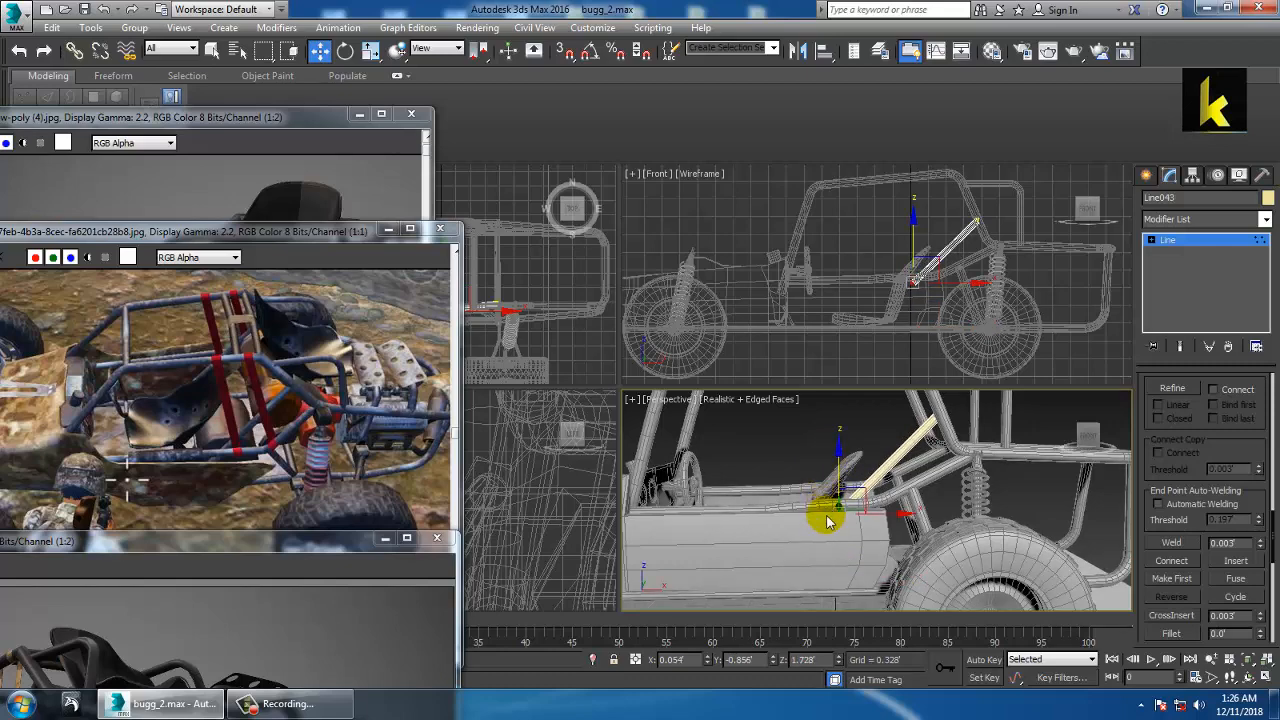
pyautogui.keyDown('alt'); pyautogui.moveTo(866, 523); pyautogui.dragTo(730, 492, button='middle'); pyautogui.keyUp('alt')
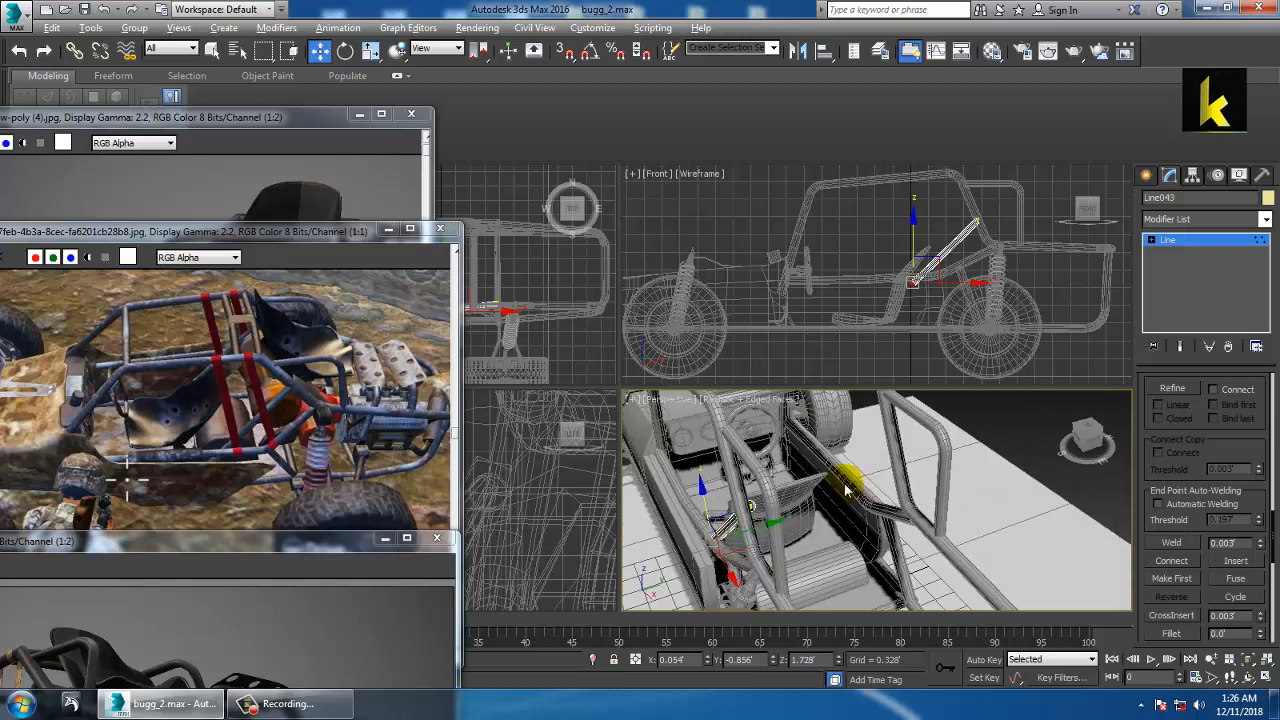
pyautogui.click(1171, 245)
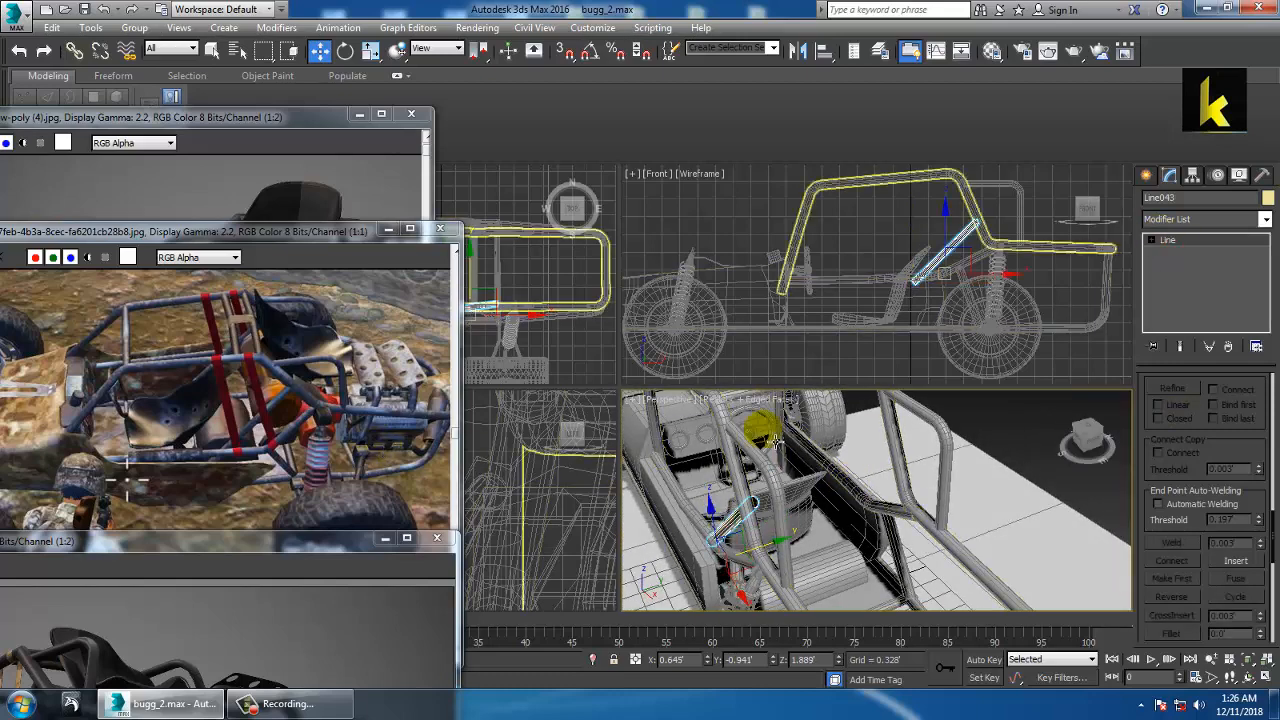
# Create a chamfer cylinder in the Front view over the diagonal bar behind the seat, with a radius of about 0.4'
pyautogui.hotkey('alt', 'w')
pyautogui.scroll(6, 873, 345)
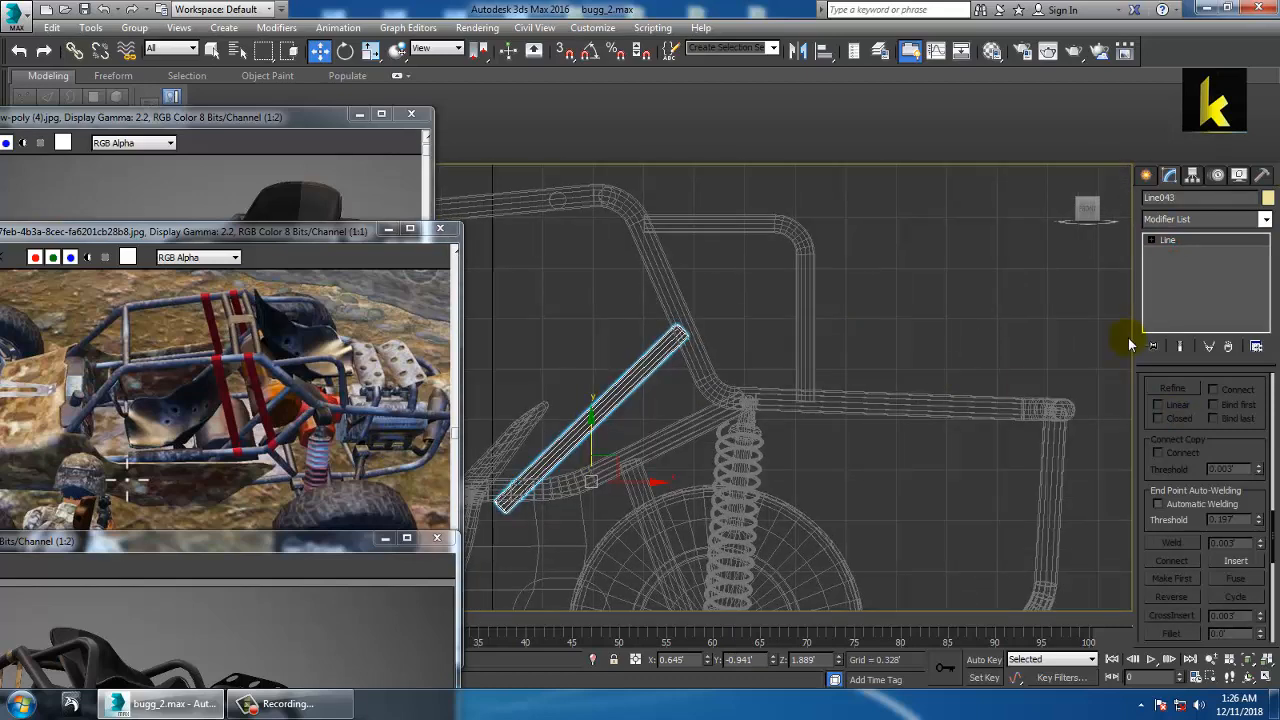
pyautogui.click(1146, 175)
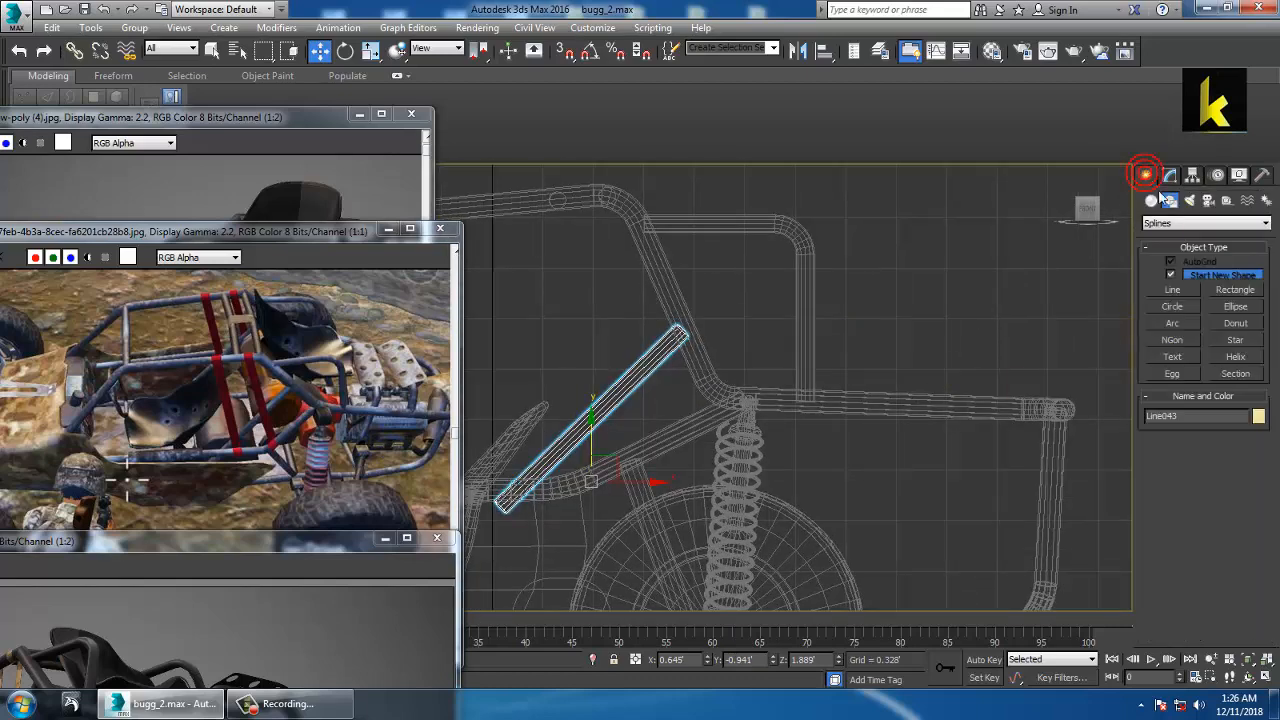
pyautogui.click(1151, 201)
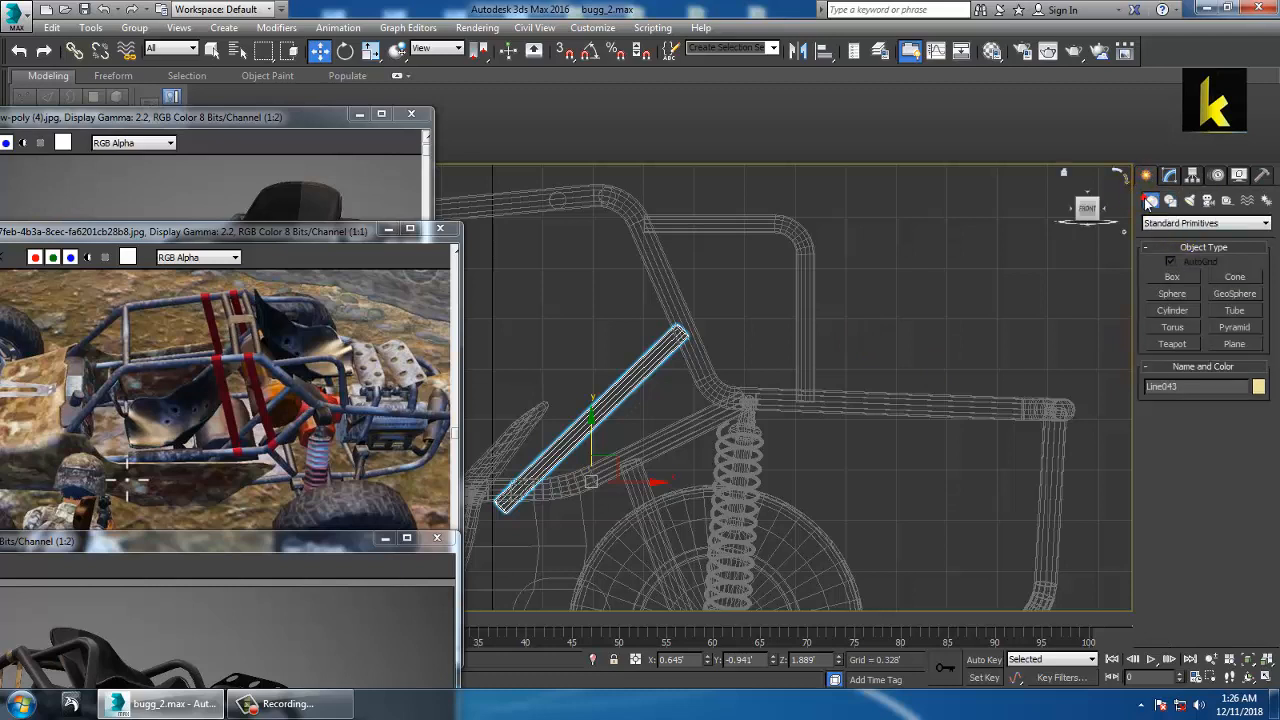
pyautogui.click(1204, 224)
pyautogui.click(1207, 249)
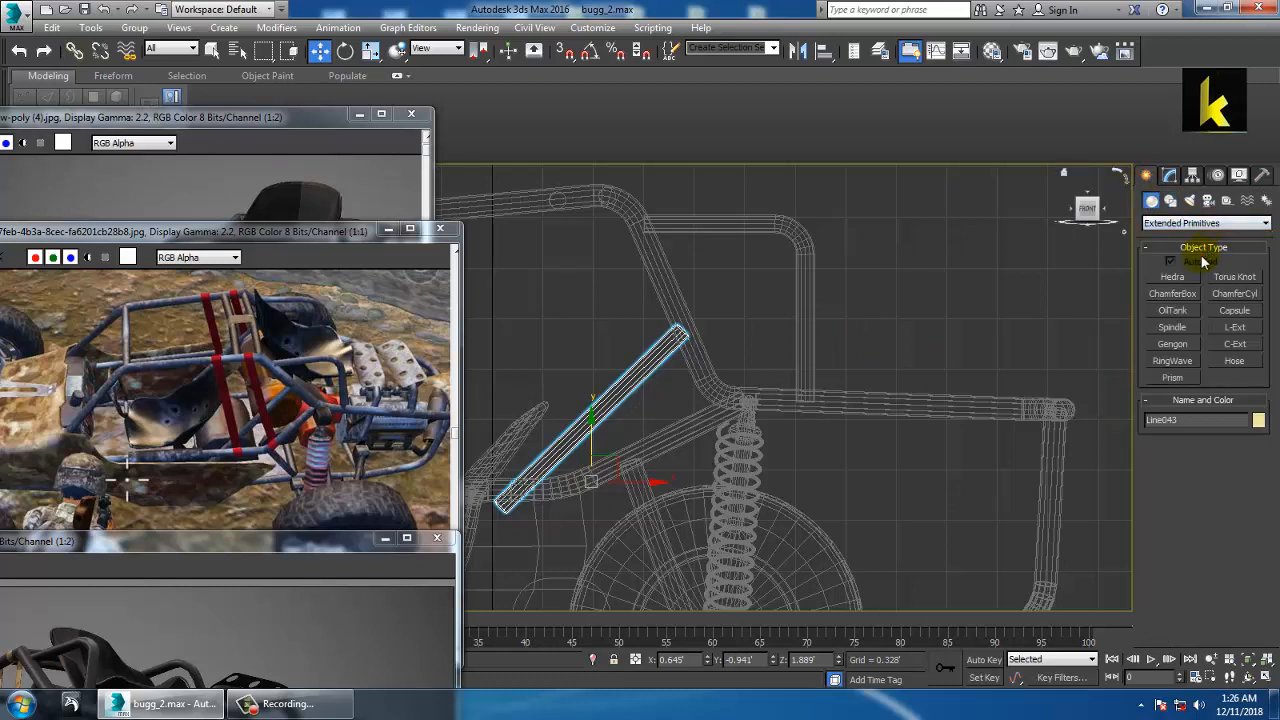
pyautogui.click(1232, 294)
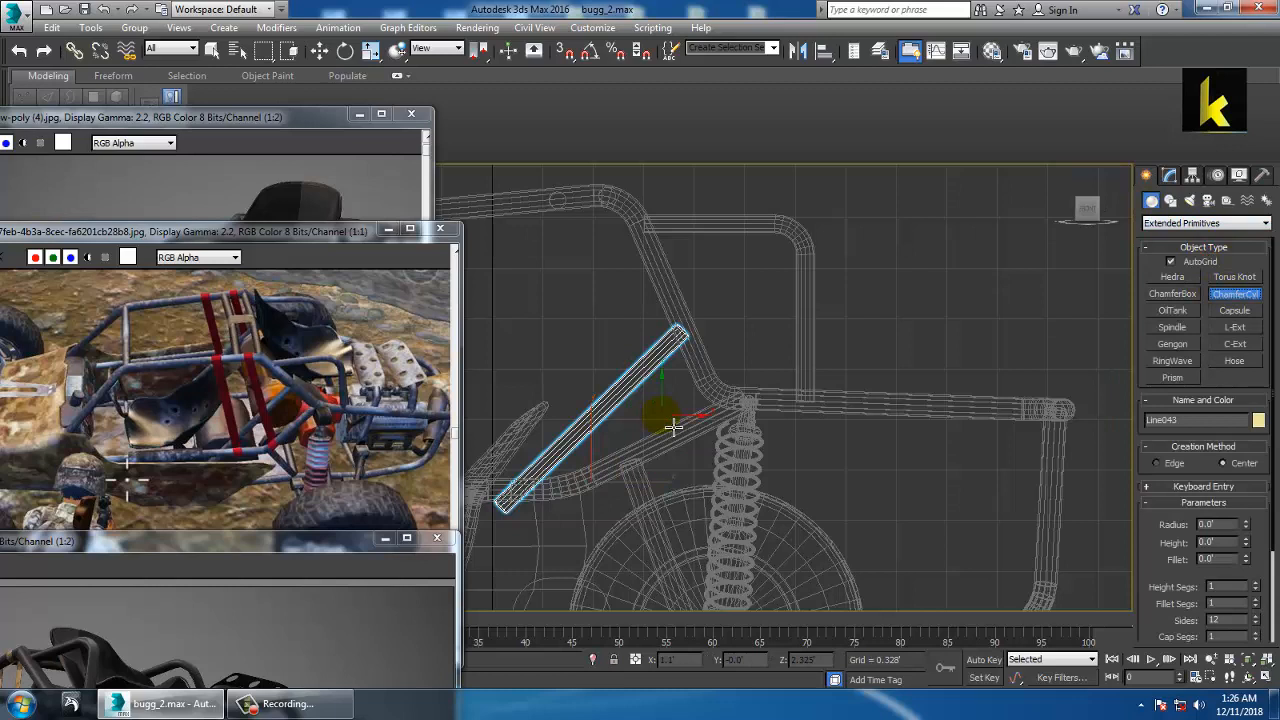
pyautogui.moveTo(664, 428); pyautogui.dragTo(698, 465)
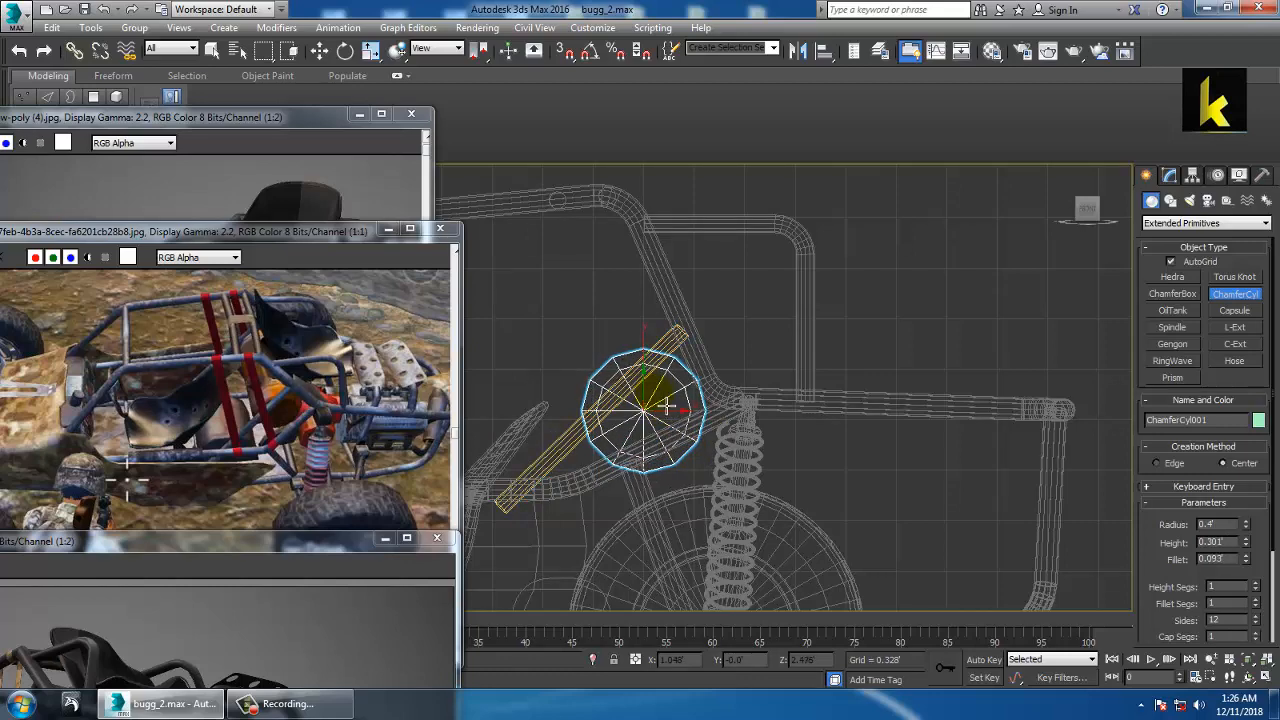
pyautogui.press('w')
# Set the chamfer cylinder's radius to 0.324' and its height to 1.313' so it becomes a long tank
pyautogui.hotkey('alt', 'w')
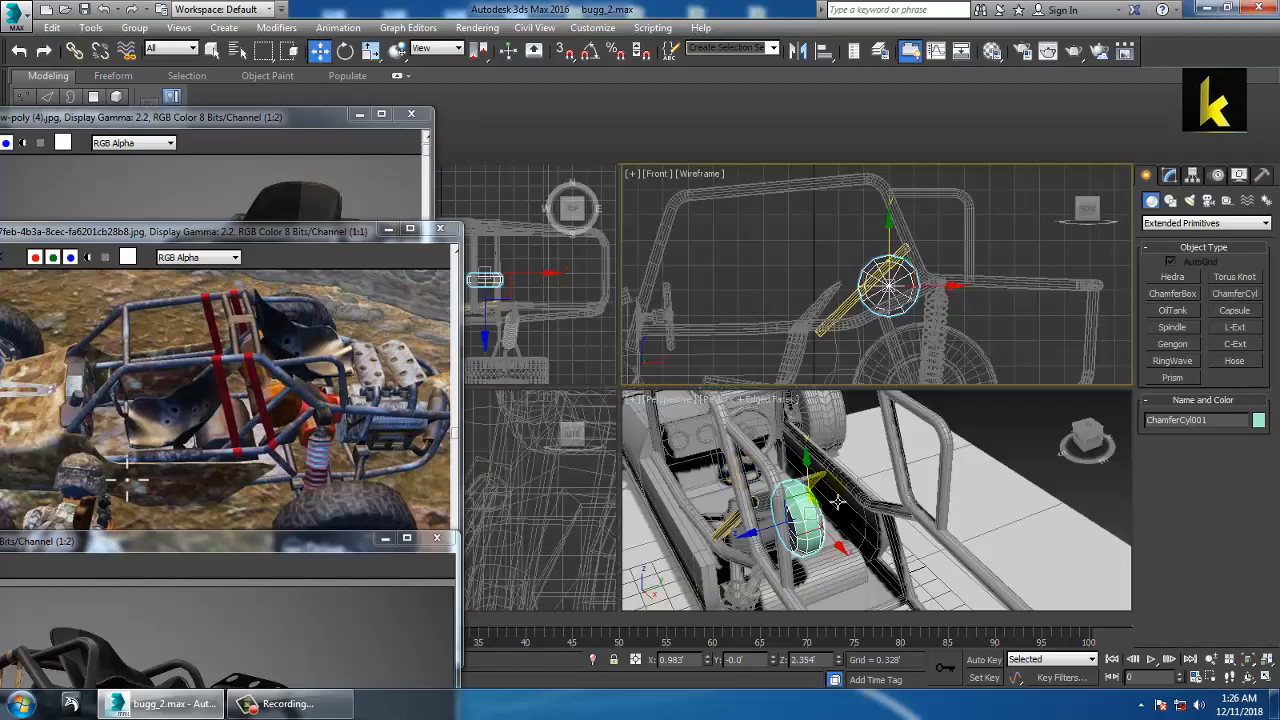
pyautogui.rightClick(831, 500)
pyautogui.hotkey('alt', 'w')
pyautogui.moveTo(791, 489); pyautogui.dragTo(899, 464, button='middle')
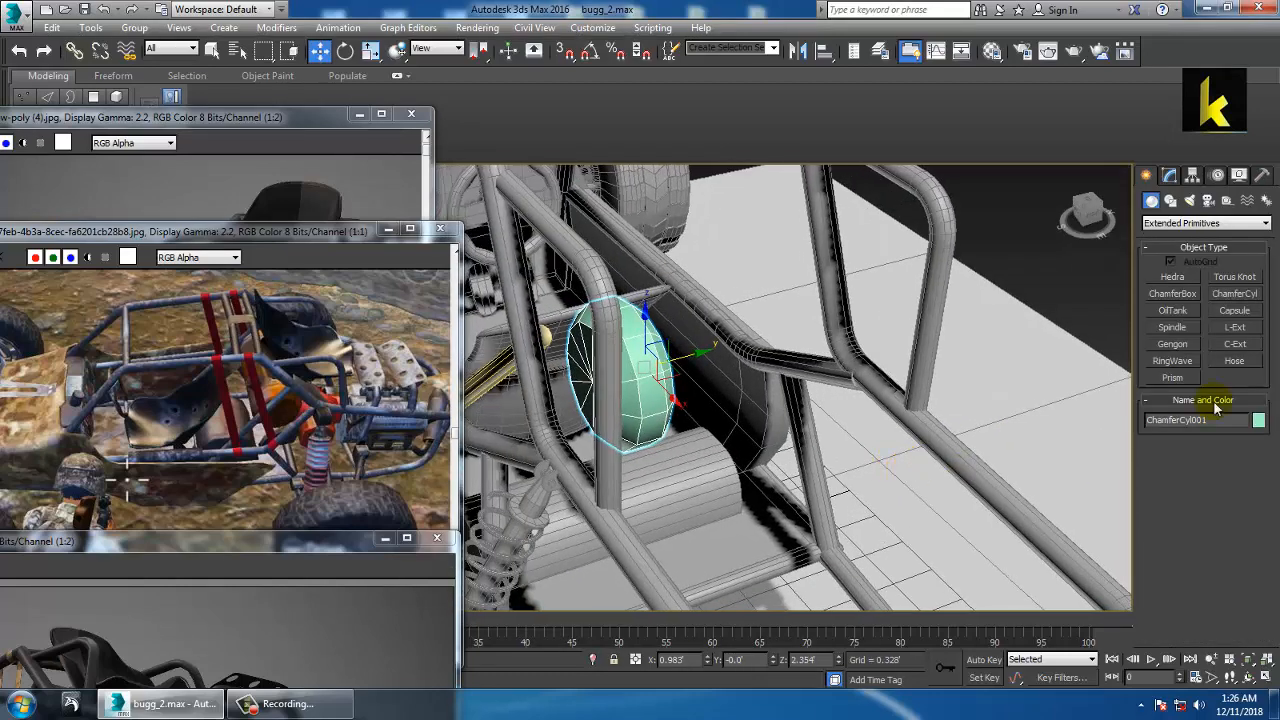
pyautogui.click(1171, 175)
pyautogui.moveTo(1249, 424); pyautogui.dragTo(1170, 158)
pyautogui.moveTo(1247, 414); pyautogui.dragTo(1247, 430)
pyautogui.scroll(-5, 806, 458)
pyautogui.scroll(4, 806, 458)
# Lengthen the cylinder to a height of 1.536' and move it along Y to about 0.79', centring it between the side frames
pyautogui.moveTo(806, 458)
pyautogui.keyDown('alt'); pyautogui.mouseDown(button='middle')
pyautogui.moveTo(814, 437)
pyautogui.moveTo(798, 444)
pyautogui.mouseUp(button='middle'); pyautogui.keyUp('alt')
pyautogui.moveTo(798, 445); pyautogui.dragTo(902, 477)
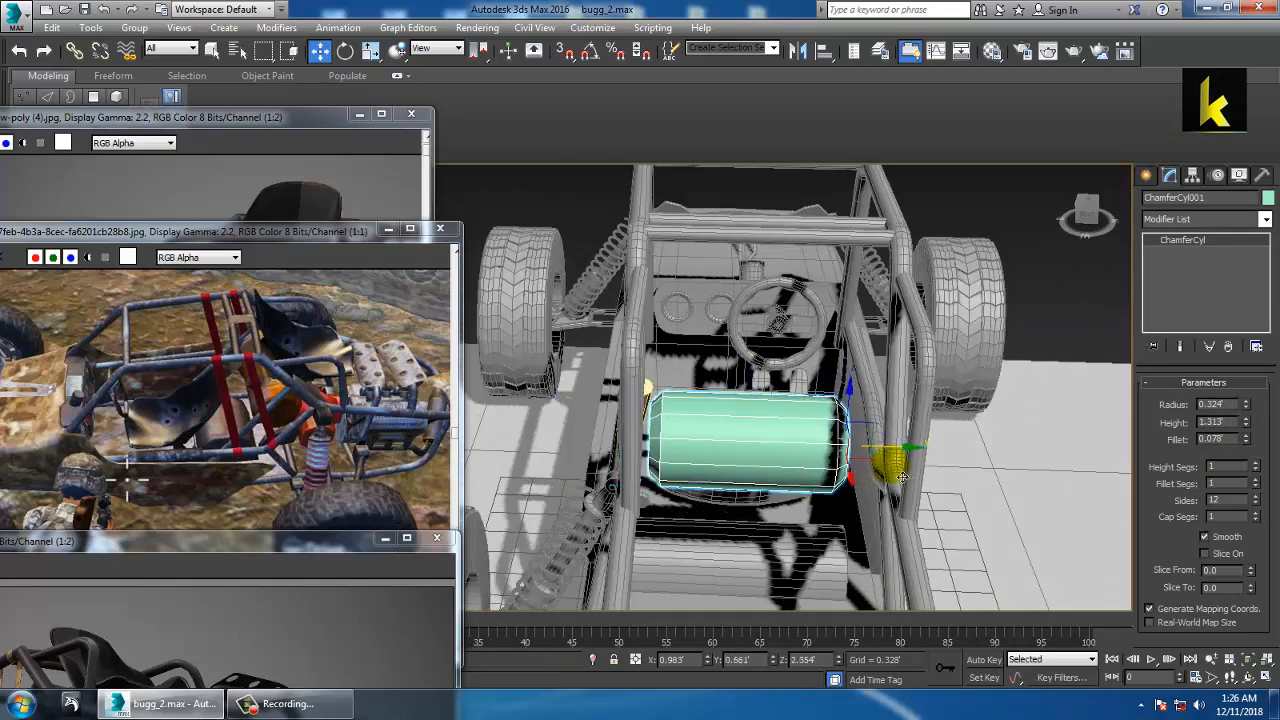
pyautogui.moveTo(1247, 425); pyautogui.dragTo(1257, 416)
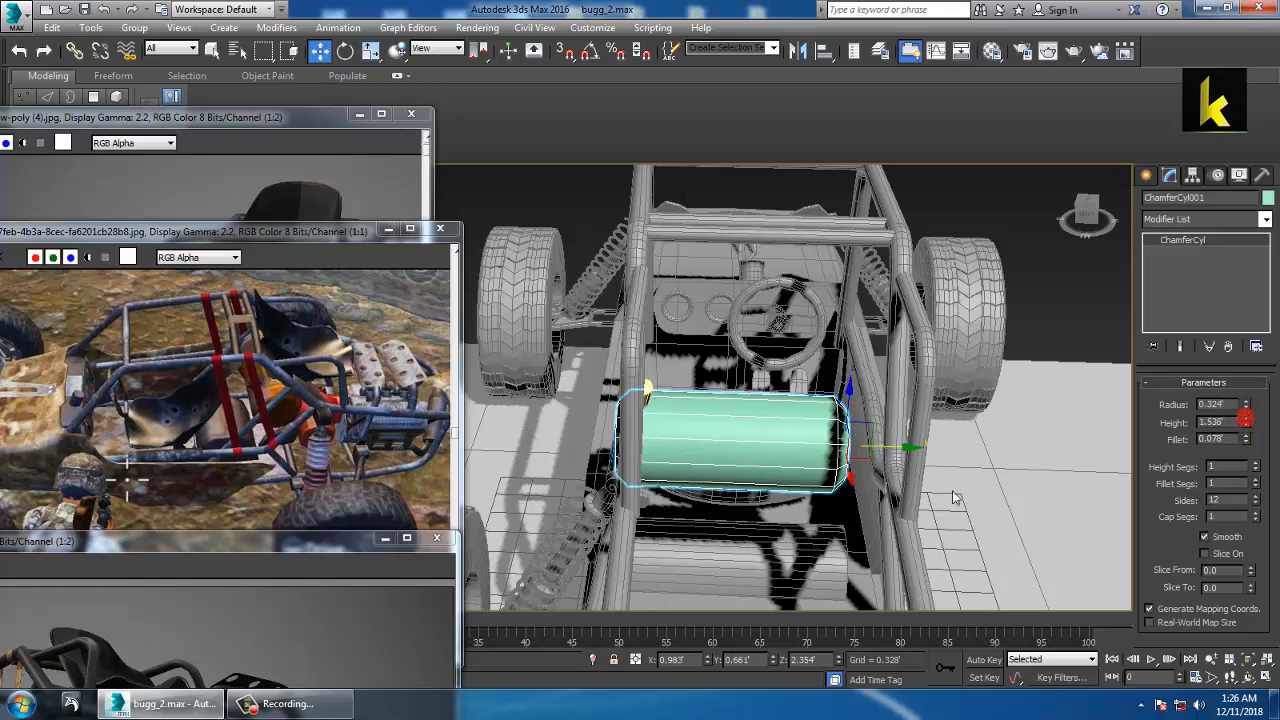
pyautogui.moveTo(903, 459); pyautogui.dragTo(876, 452)
# Move the cylinder to about X 0.954' and Z 2.454', just above the side rail behind the seat, and check it from the front
pyautogui.keyDown('alt'); pyautogui.moveTo(876, 452); pyautogui.dragTo(905, 418, button='middle'); pyautogui.keyUp('alt')
pyautogui.moveTo(766, 408); pyautogui.dragTo(750, 369, button='middle')
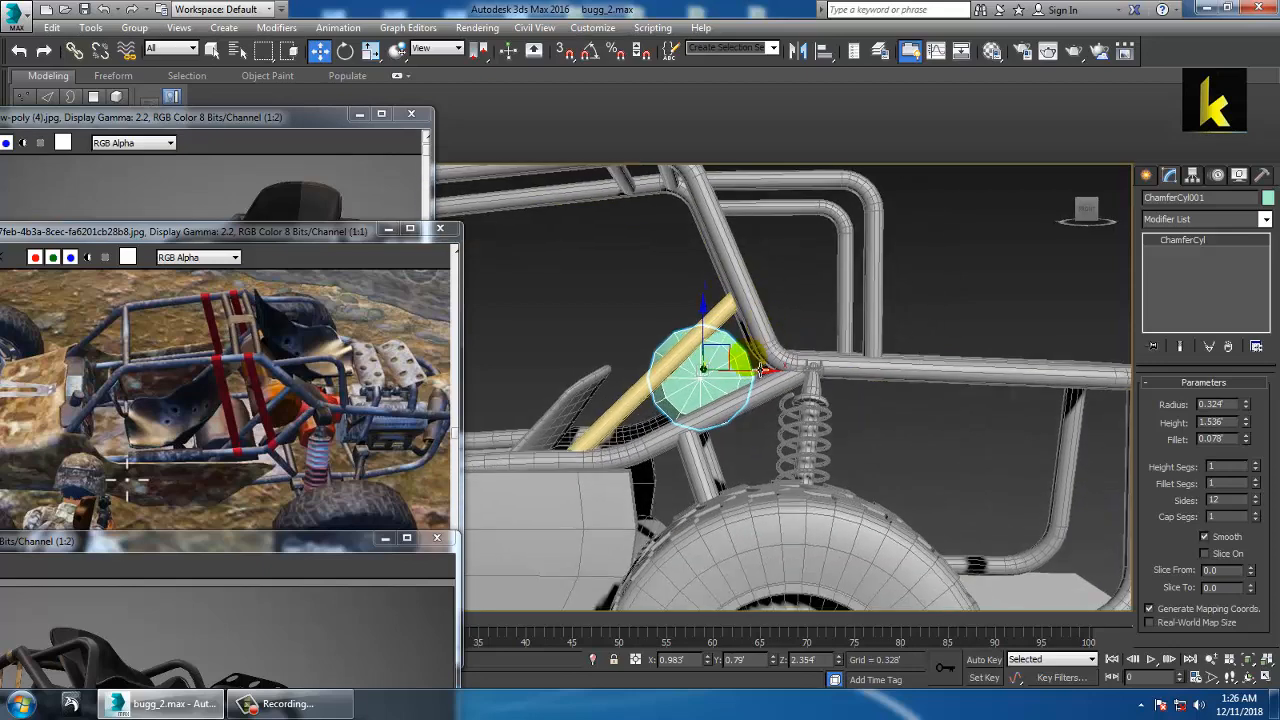
pyautogui.moveTo(780, 381); pyautogui.dragTo(767, 383)
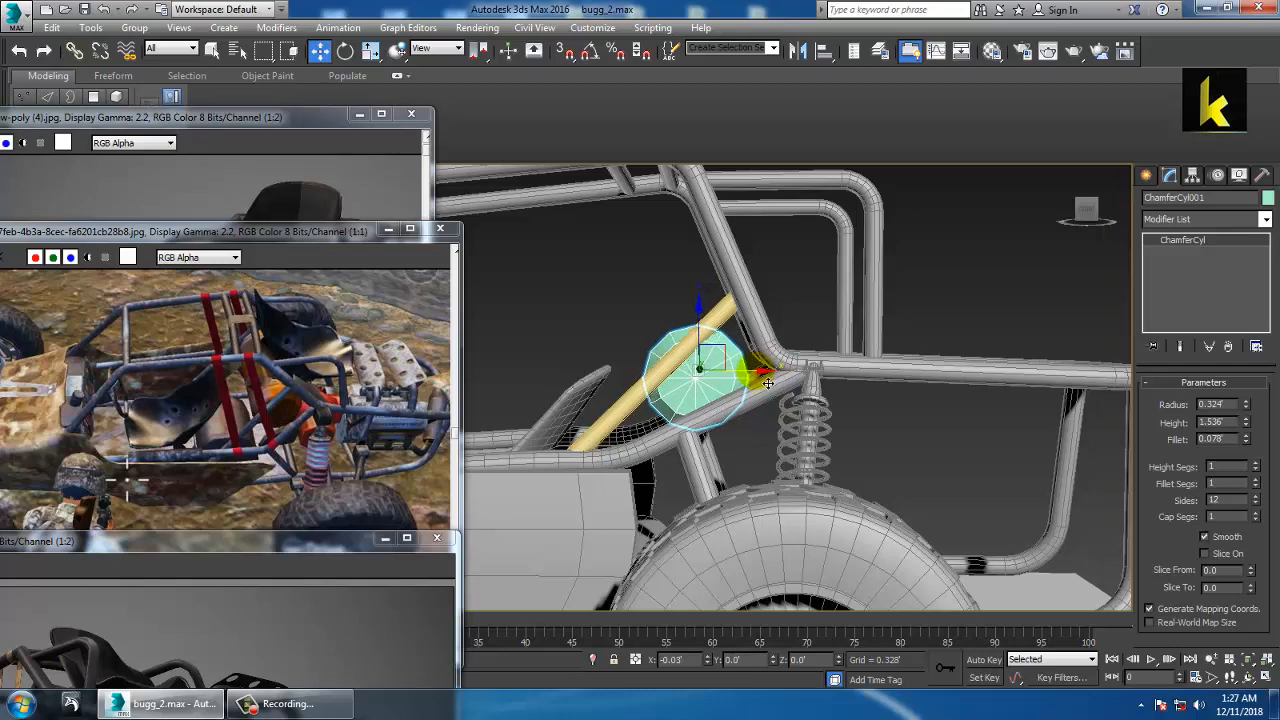
pyautogui.keyDown('alt'); pyautogui.moveTo(719, 349); pyautogui.dragTo(872, 363, button='middle'); pyautogui.keyUp('alt')
pyautogui.hotkey('alt', 'w')
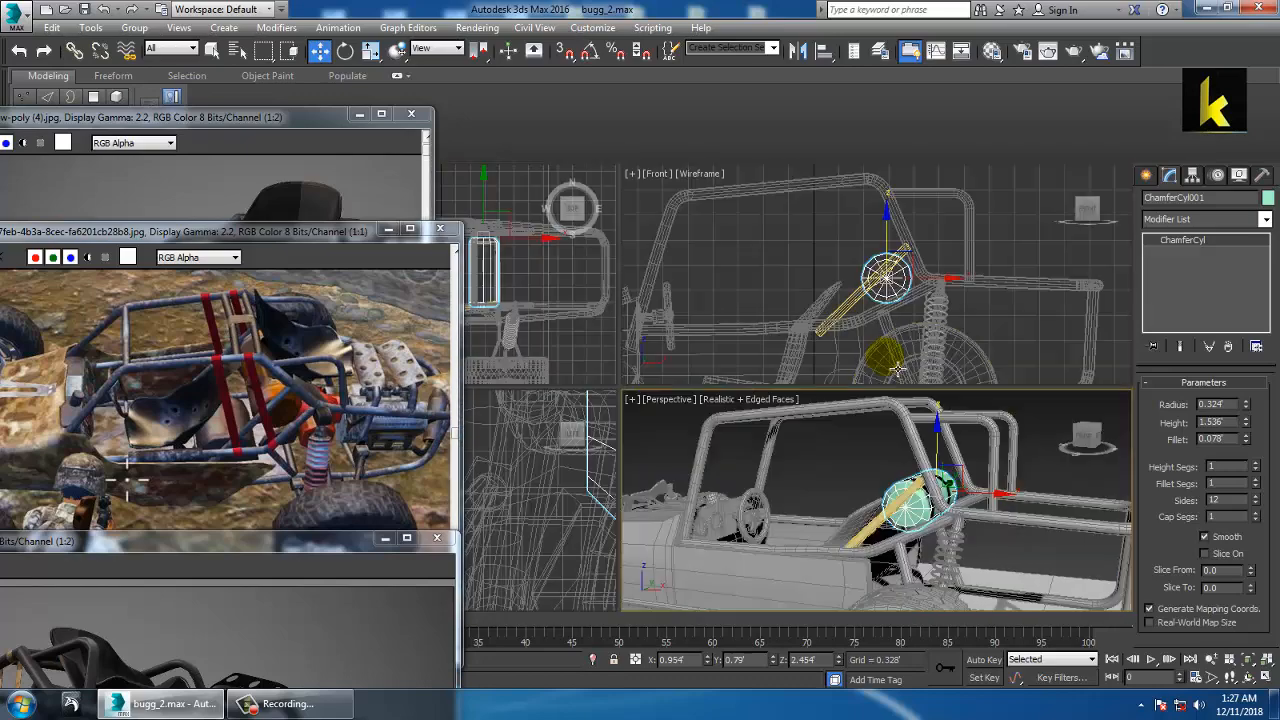
pyautogui.moveTo(962, 330)
pyautogui.mouseDown(button='middle')
pyautogui.moveTo(923, 337)
pyautogui.moveTo(967, 332)
pyautogui.mouseUp(button='middle')
pyautogui.hotkey('alt', 'w')
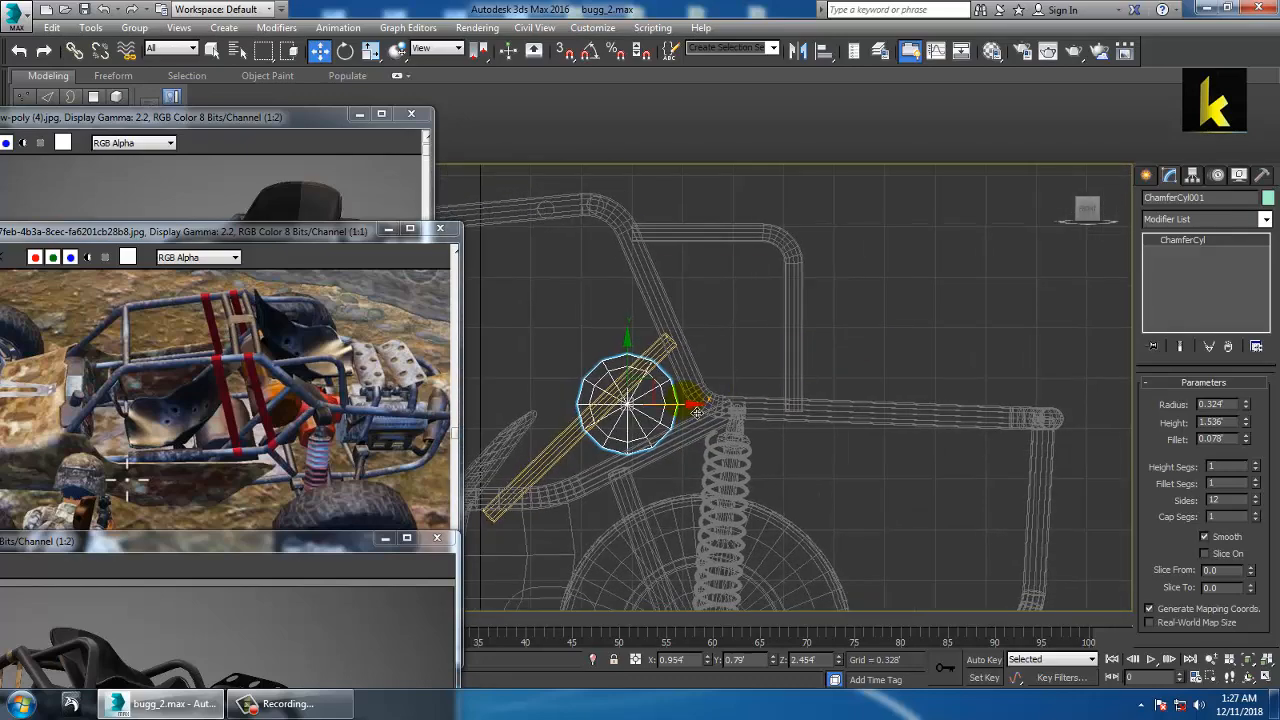
# Move the tank cylinder to about X 0.969' and Z 2.512', up against the sloping roll bar
pyautogui.moveTo(697, 411); pyautogui.dragTo(644, 360)
pyautogui.moveTo(704, 408); pyautogui.dragTo(695, 408)
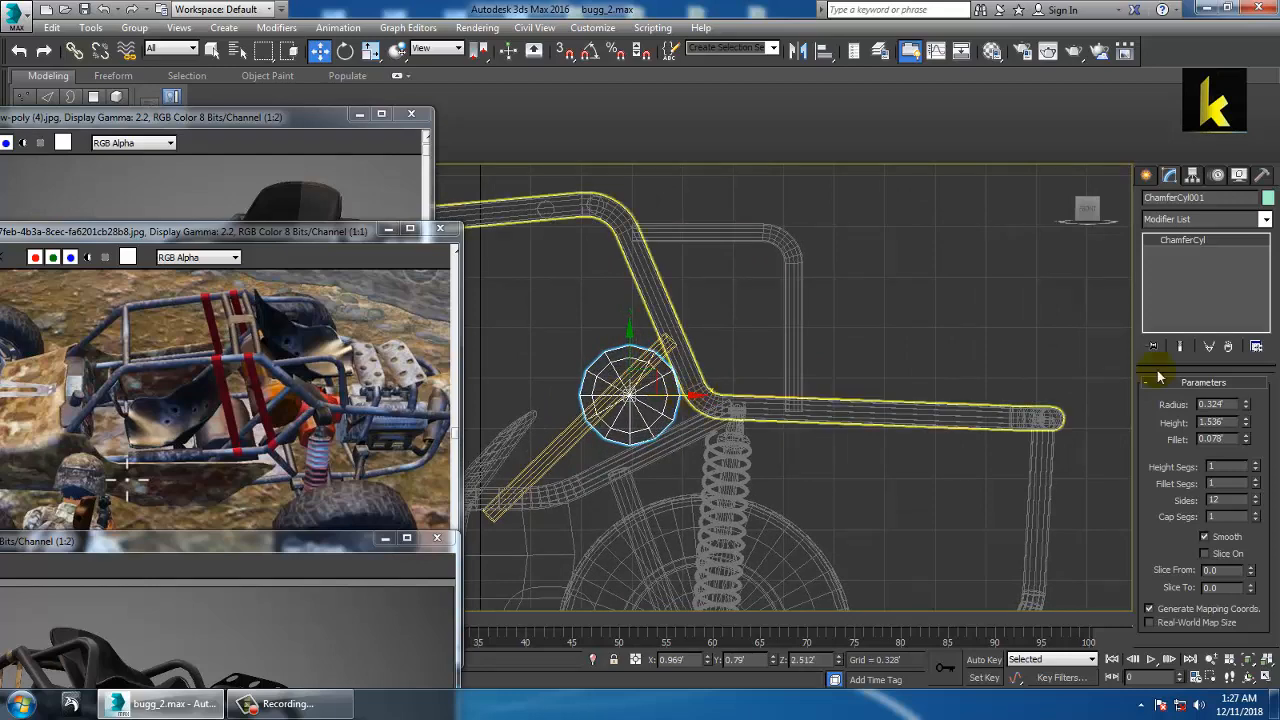
# Draw a two-segment line in the Front view, following the sloping roll bar down to its bend and a short way along the rear rail
pyautogui.click(1146, 176)
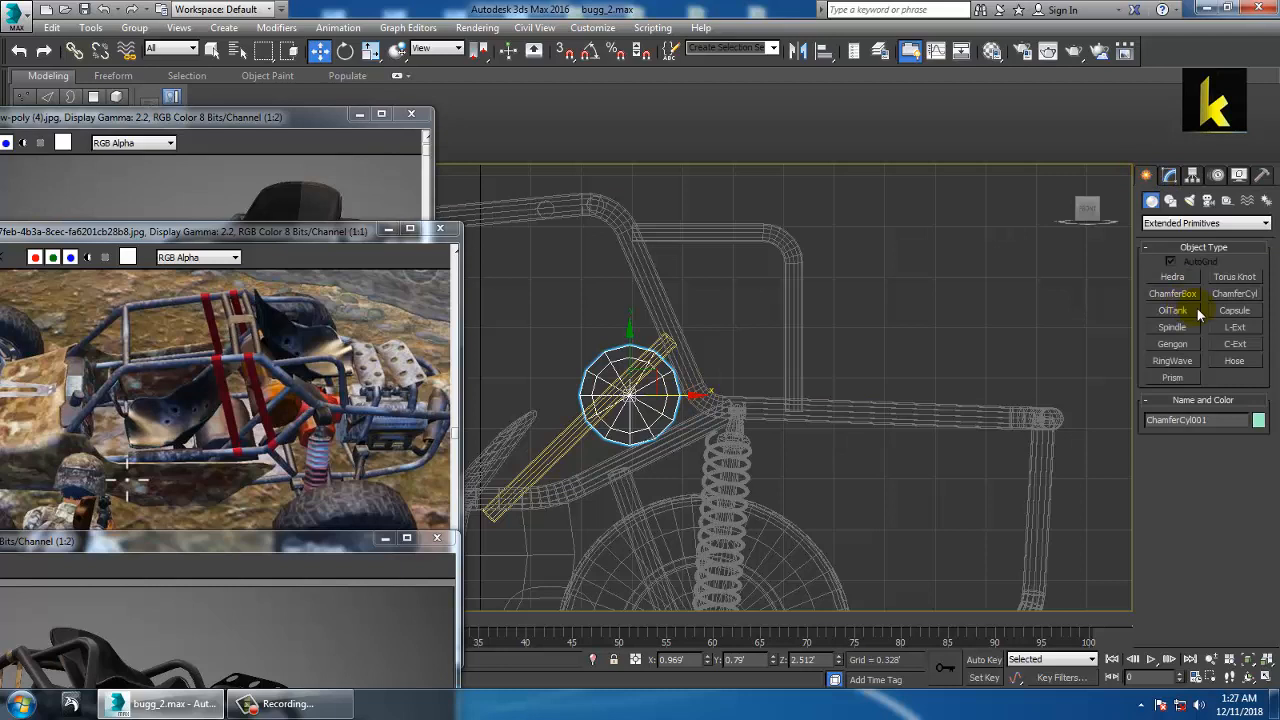
pyautogui.click(1170, 201)
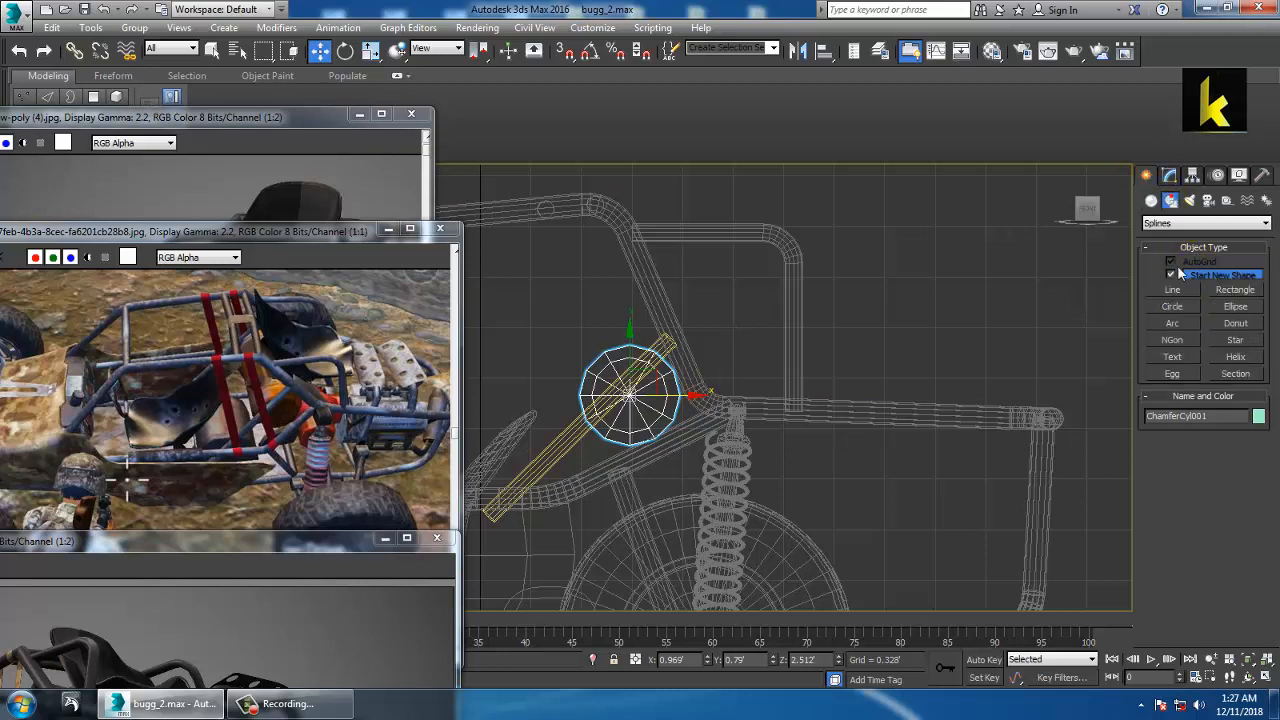
pyautogui.click(1175, 290)
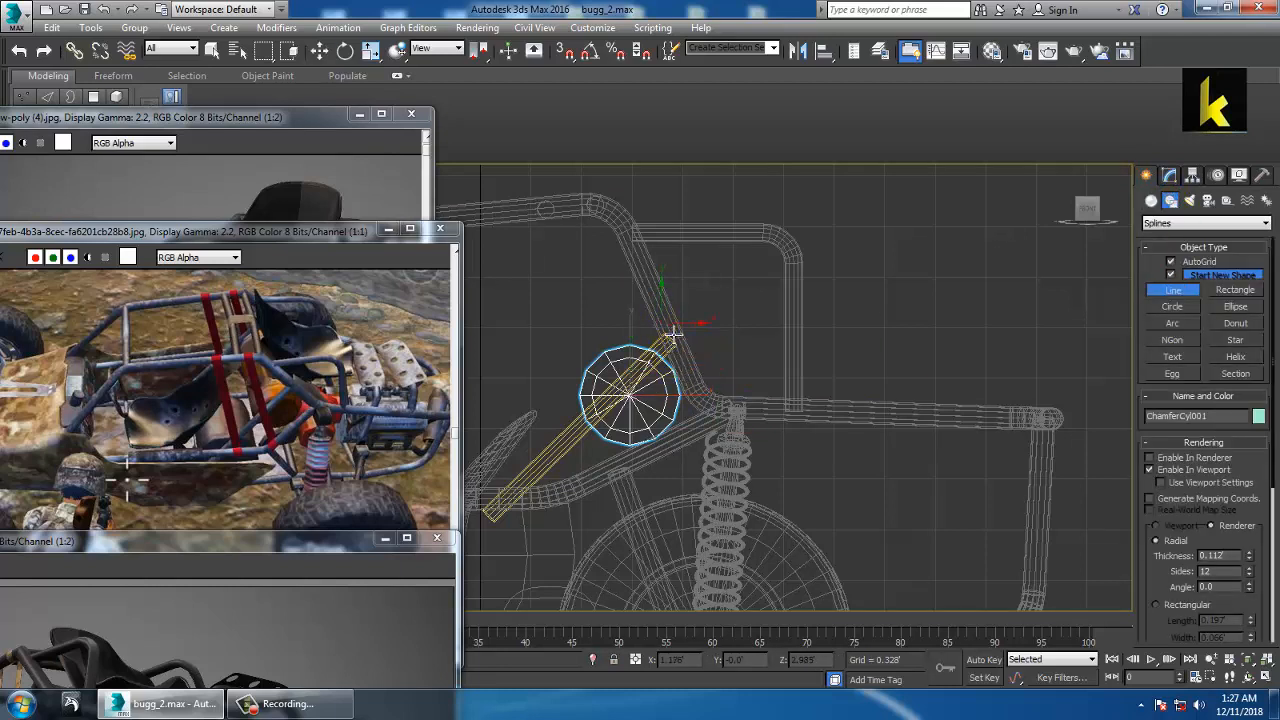
pyautogui.click(673, 333)
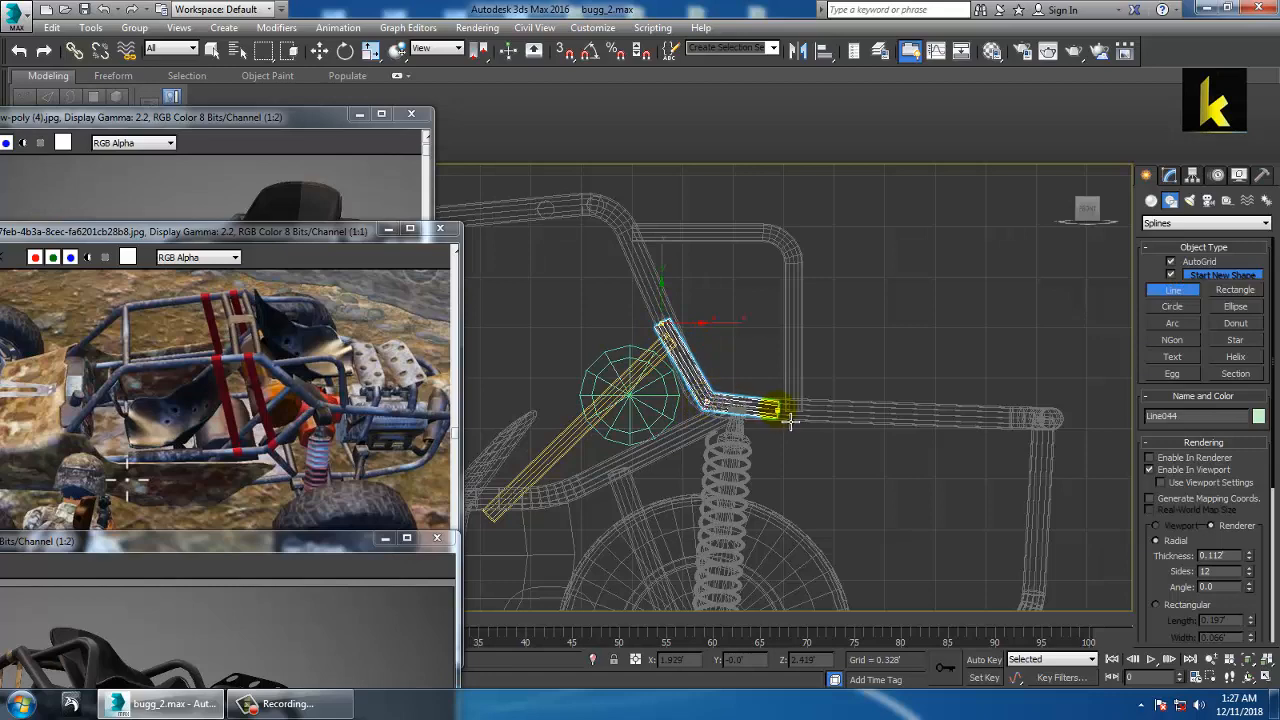
pyautogui.rightClick(780, 410)
pyautogui.hotkey('alt', 'w')
pyautogui.middleClick(1054, 589)
pyautogui.hotkey('alt', 'w')
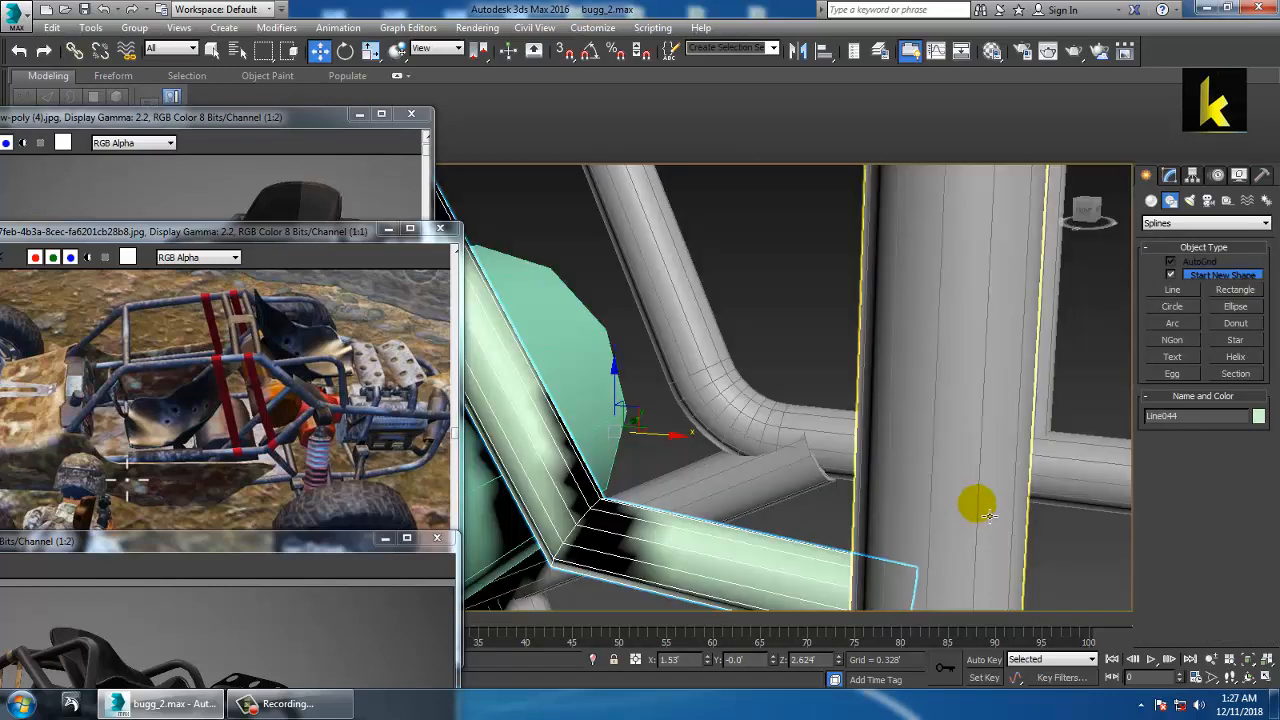
pyautogui.scroll(-6, 974, 506)
pyautogui.keyDown('alt'); pyautogui.moveTo(945, 538); pyautogui.dragTo(1110, 500, button='middle'); pyautogui.keyUp('alt')
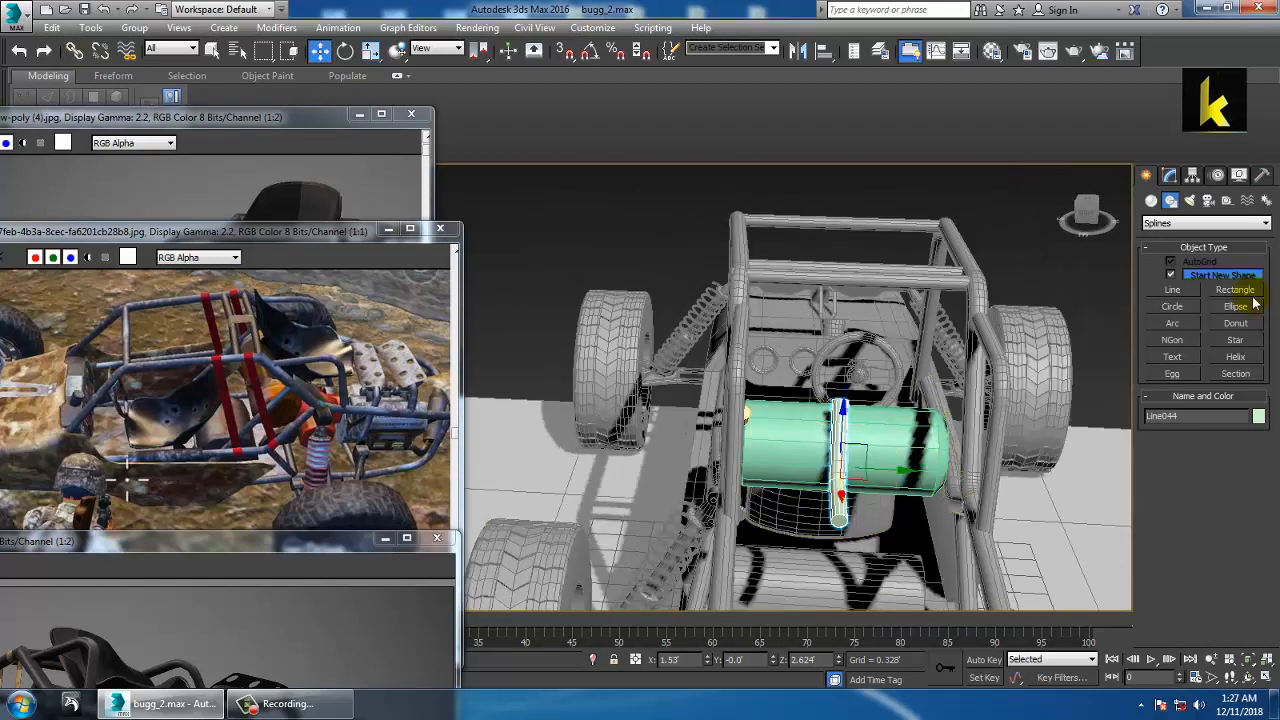
# Give the bent line a rectangular cross-section with a length of 1.572' so it forms a plate between the side frames
pyautogui.click(1174, 177)
pyautogui.moveTo(1240, 456); pyautogui.dragTo(1245, 632)
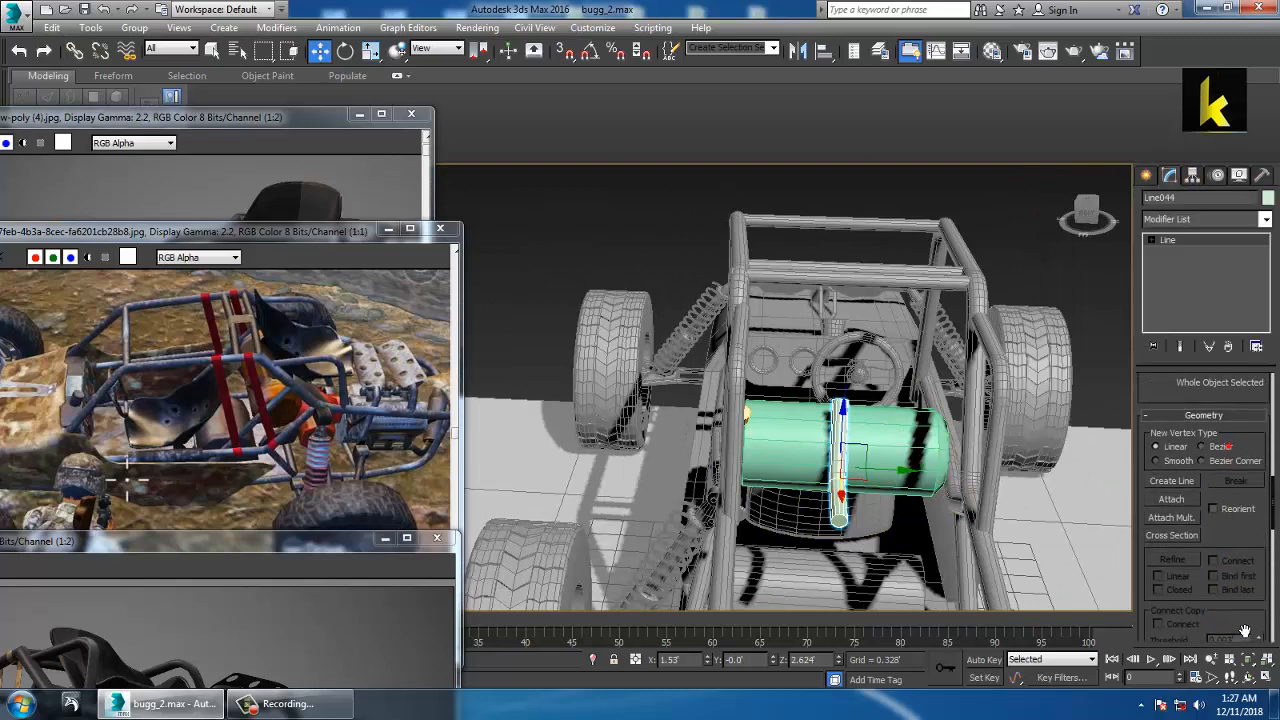
pyautogui.click(1189, 414)
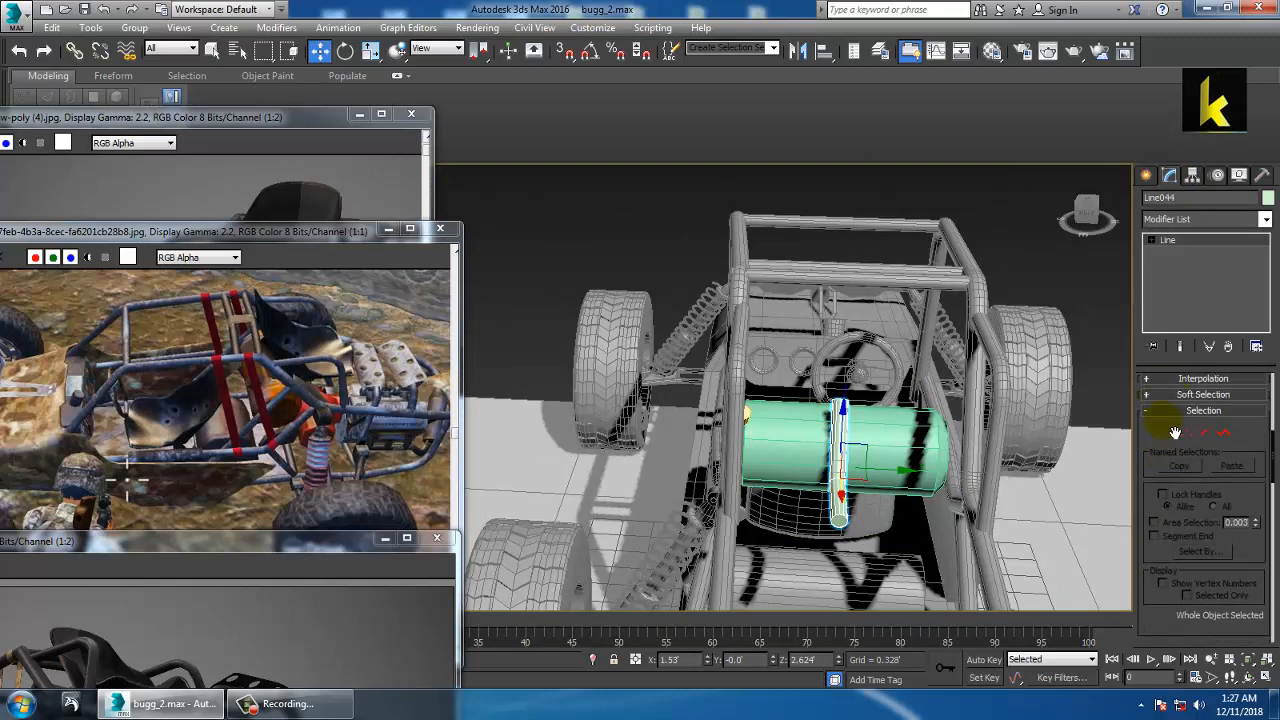
pyautogui.scroll(4, 1177, 440)
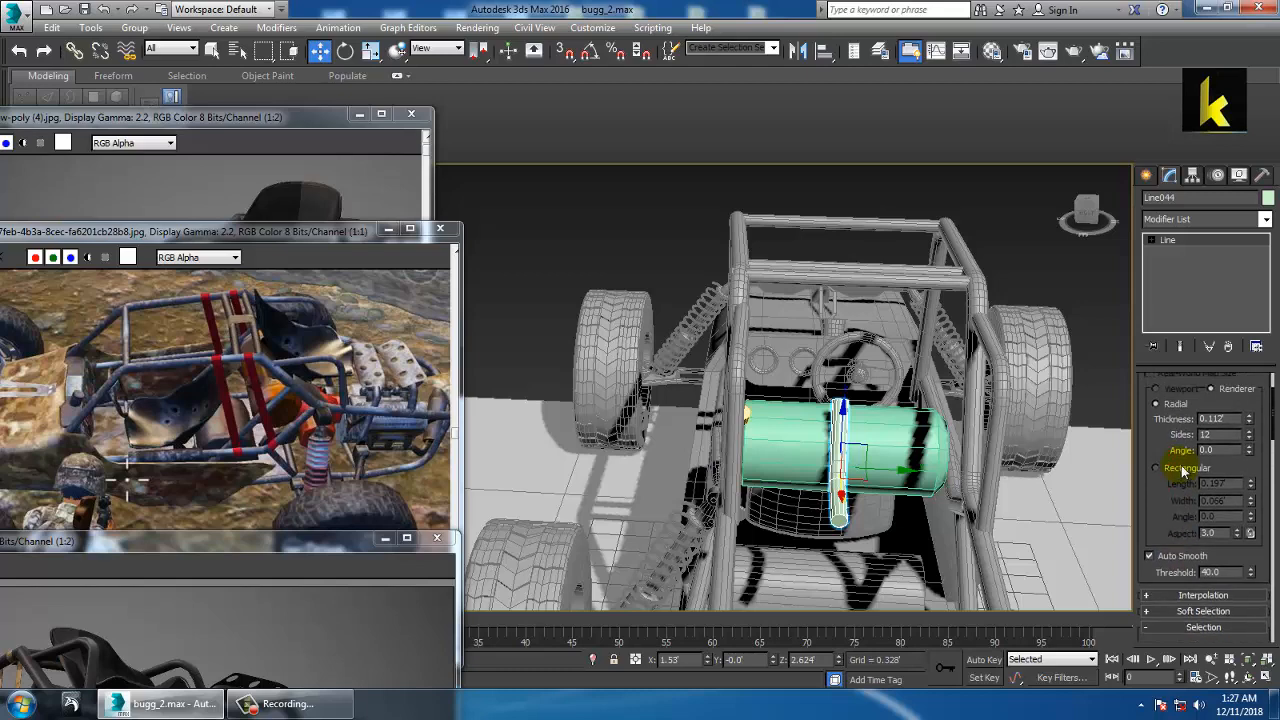
pyautogui.click(1157, 468)
pyautogui.moveTo(1250, 486); pyautogui.dragTo(1238, 631)
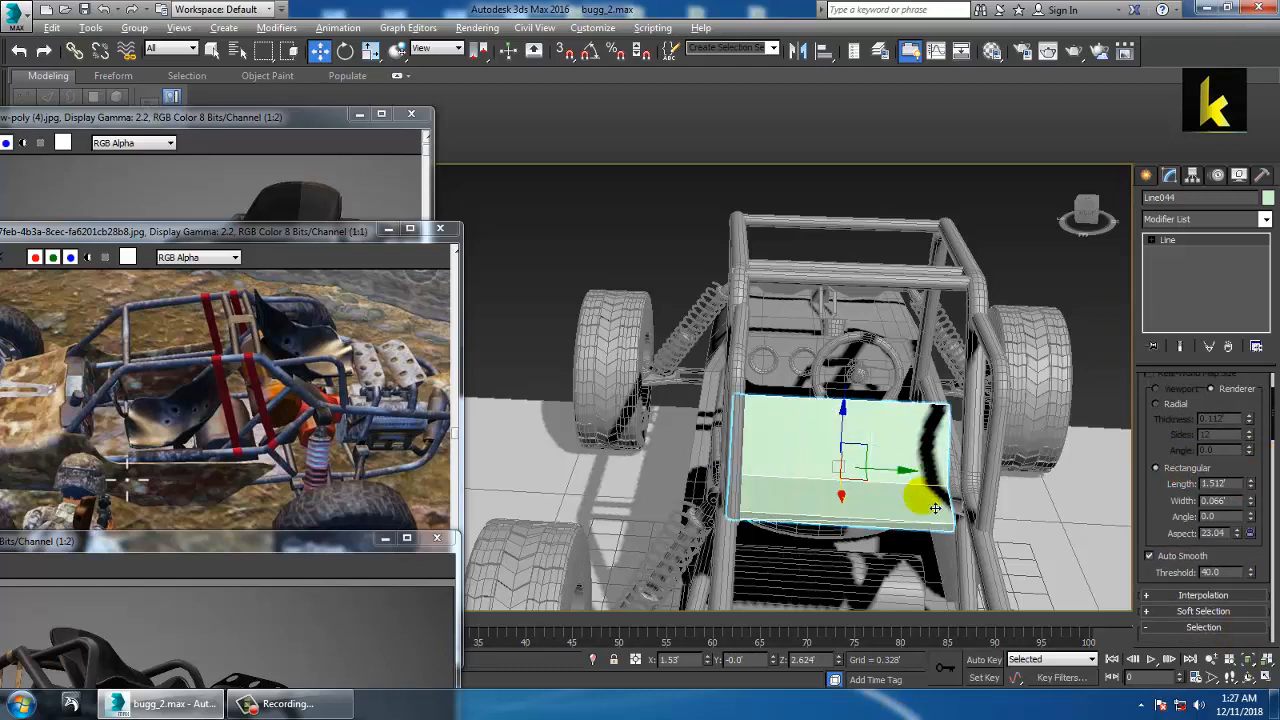
pyautogui.keyDown('alt'); pyautogui.moveTo(923, 494); pyautogui.dragTo(890, 512, button='middle'); pyautogui.keyUp('alt')
pyautogui.moveTo(1250, 487); pyautogui.dragTo(1250, 482)
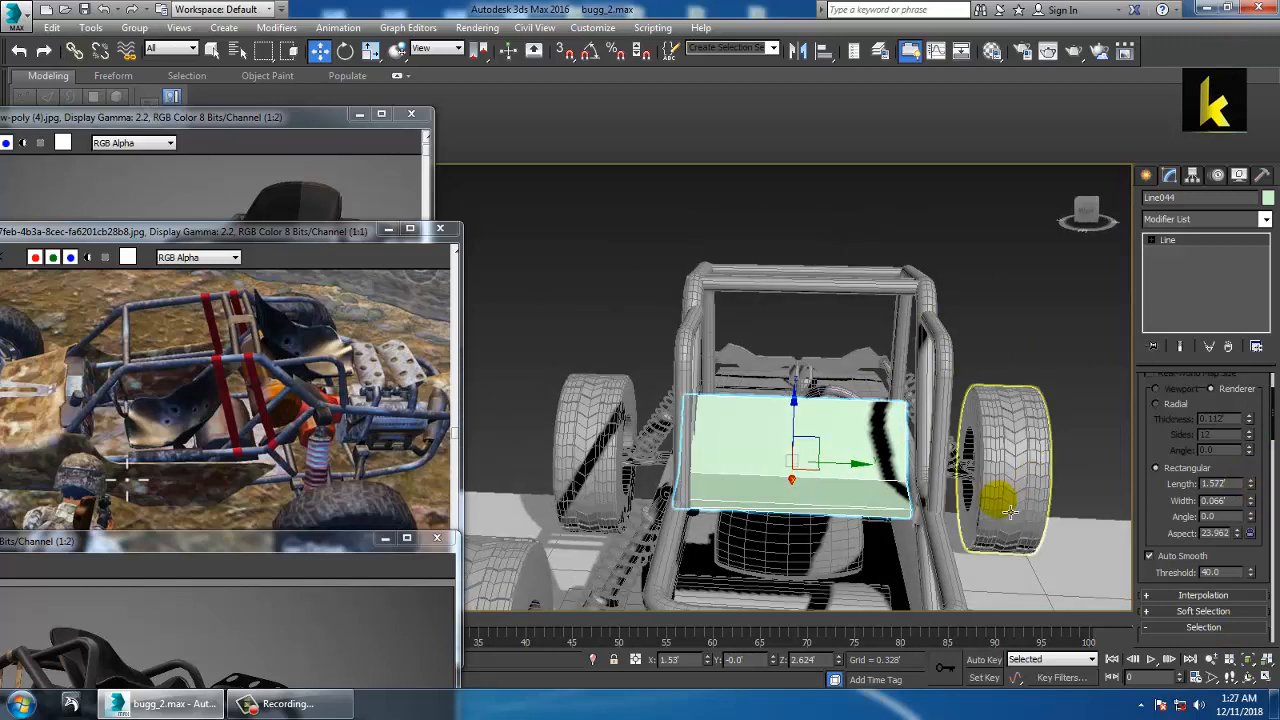
# Move the bent plate along Y to about 0.087', centring it between the side frames
pyautogui.moveTo(845, 472); pyautogui.dragTo(857, 471)
pyautogui.keyDown('alt'); pyautogui.moveTo(849, 443); pyautogui.dragTo(955, 441, button='middle'); pyautogui.keyUp('alt')
pyautogui.moveTo(955, 441); pyautogui.dragTo(1175, 398, button='middle')
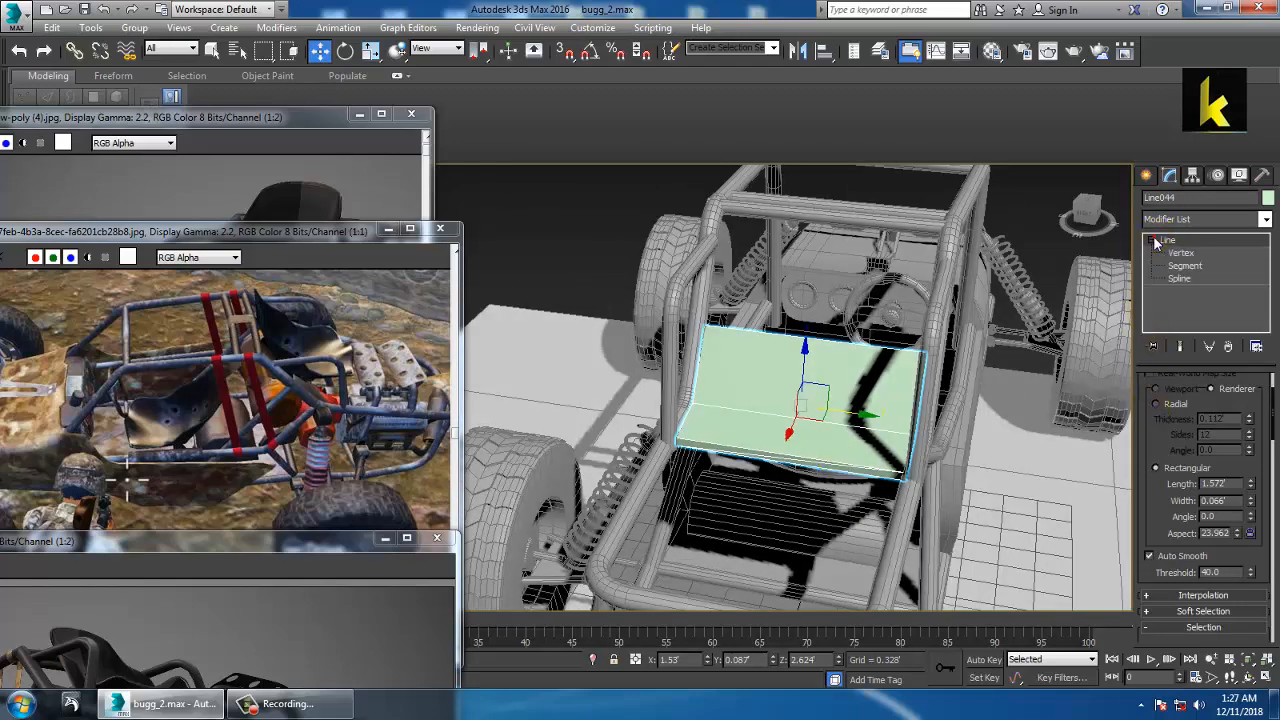
# Fillet the plate's middle vertex to round its bend between the sloping and rear sections, viewing it in wireframe
pyautogui.click(1189, 254)
pyautogui.keyDown('alt'); pyautogui.moveTo(800, 410); pyautogui.dragTo(854, 404, button='middle'); pyautogui.keyUp('alt')
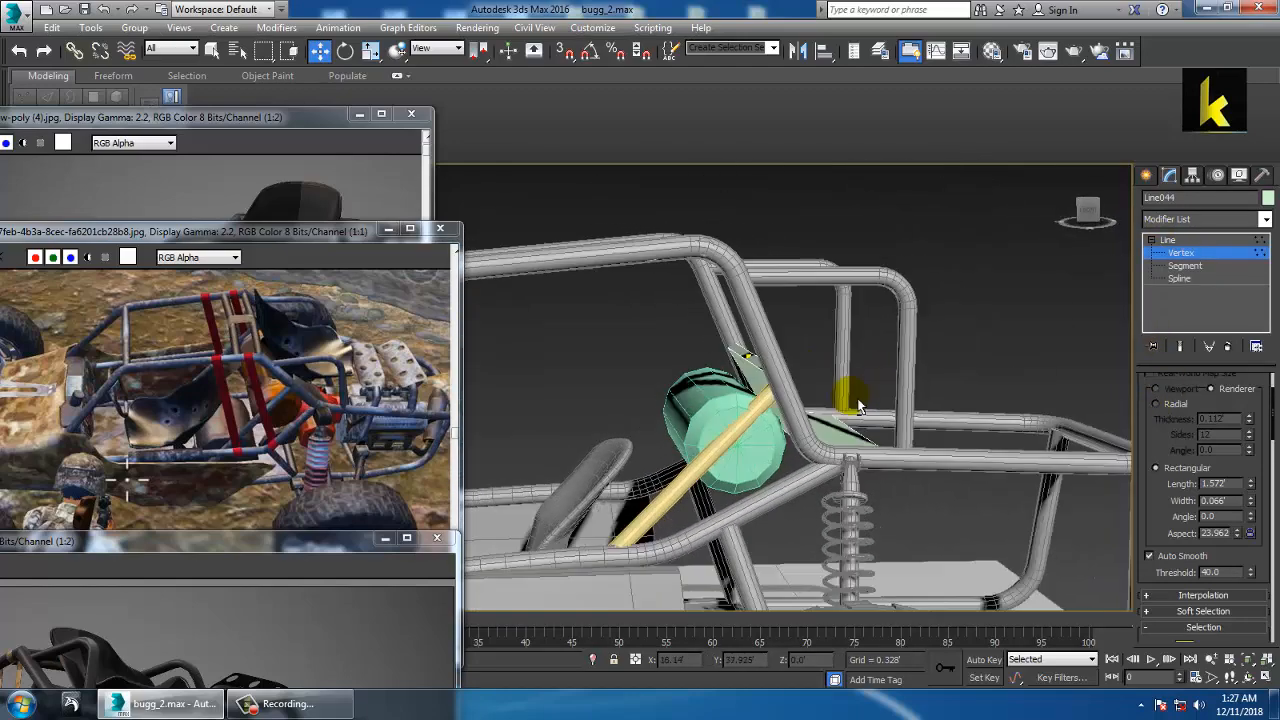
pyautogui.press('F3')
pyautogui.click(797, 435)
pyautogui.keyDown('alt'); pyautogui.moveTo(797, 435); pyautogui.dragTo(791, 455, button='middle'); pyautogui.keyUp('alt')
pyautogui.scroll(-5, 1182, 562)
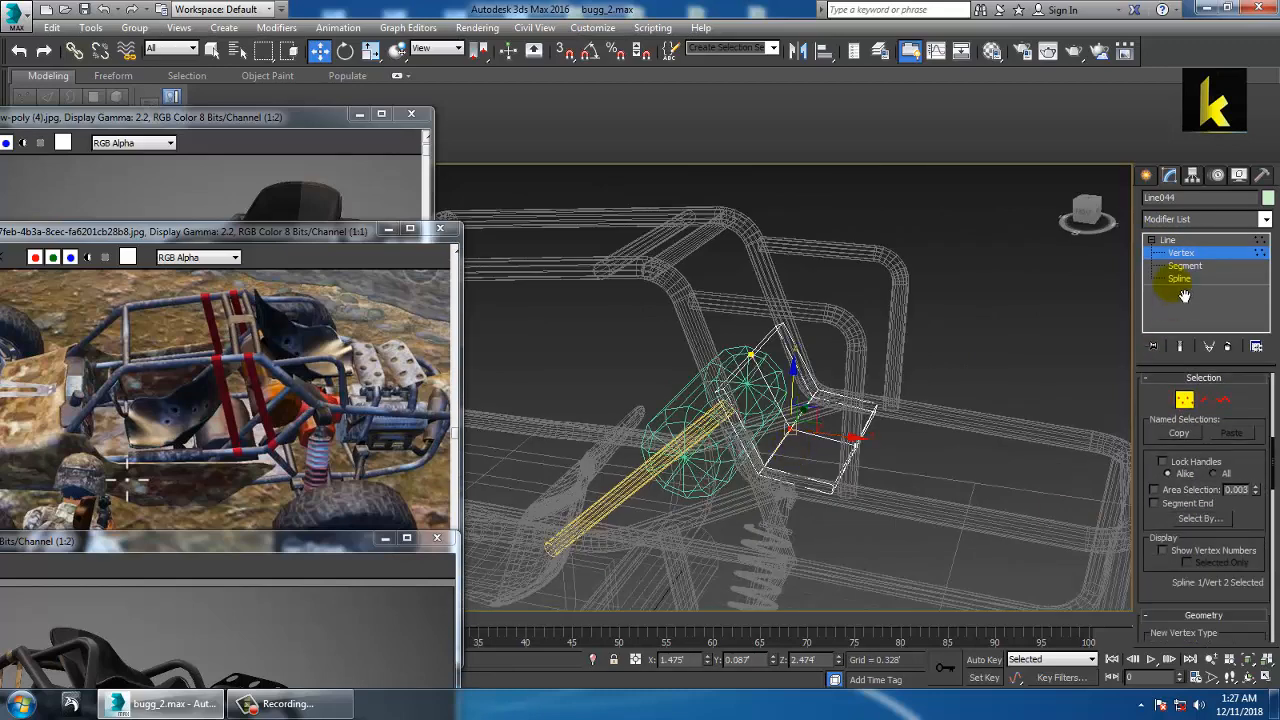
pyautogui.moveTo(1155, 612); pyautogui.dragTo(1205, 295)
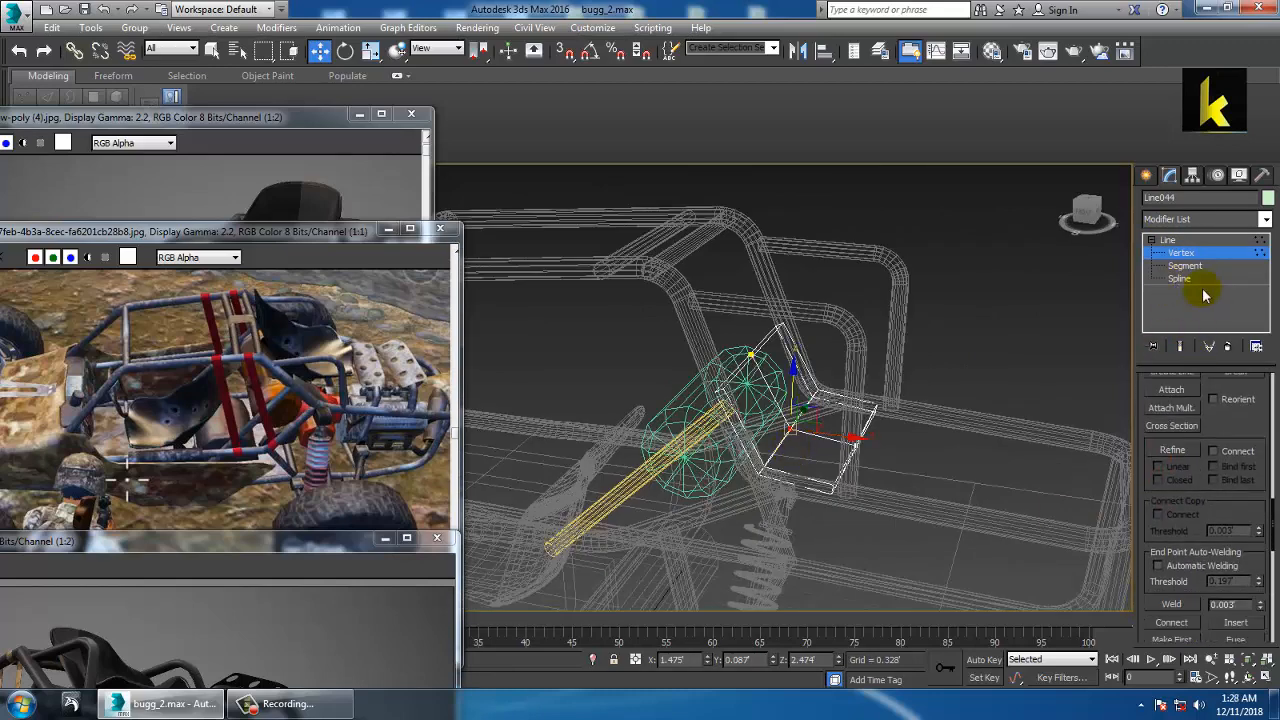
pyautogui.scroll(-3, 1245, 521)
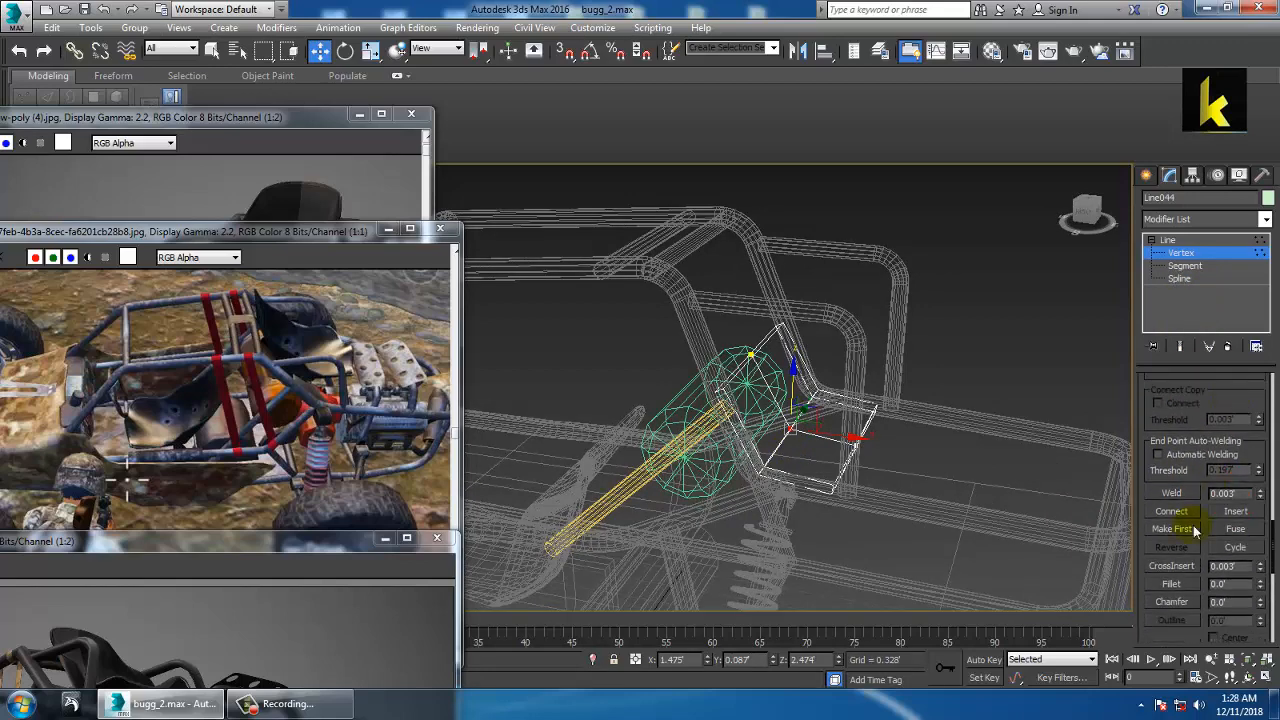
pyautogui.click(1173, 585)
pyautogui.moveTo(800, 447); pyautogui.dragTo(798, 435)
pyautogui.press('3')
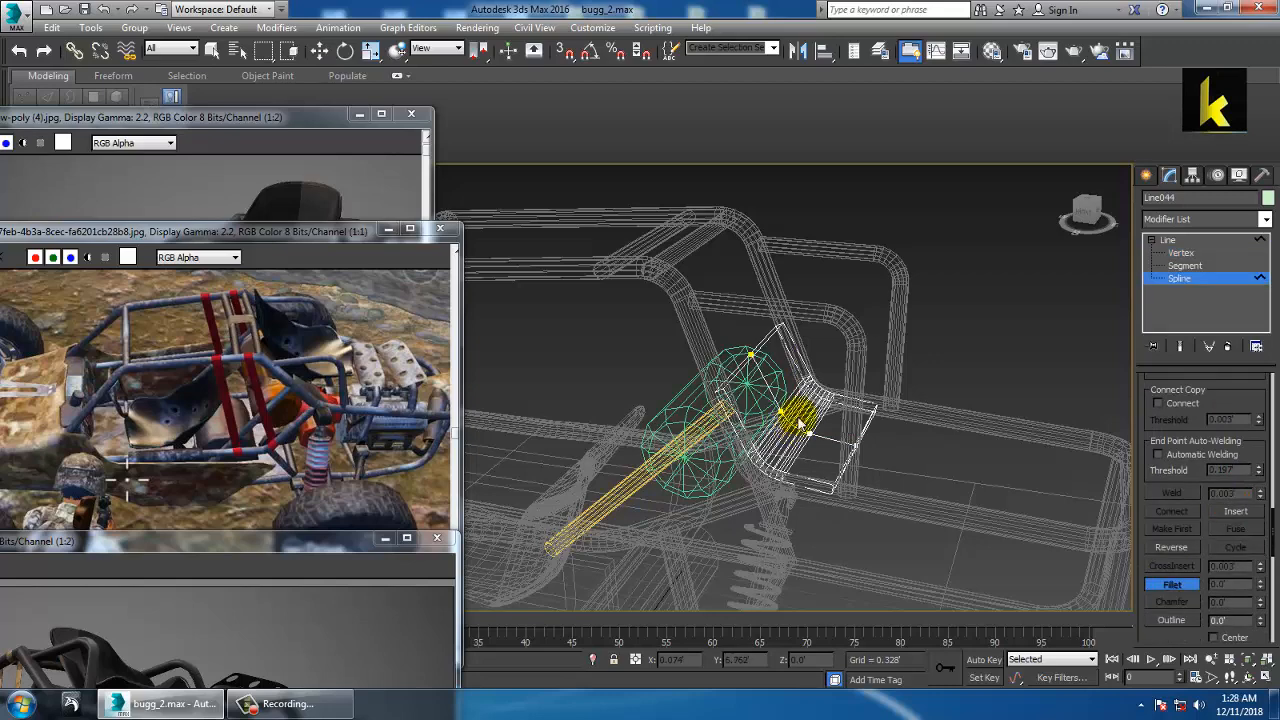
pyautogui.click(1196, 241)
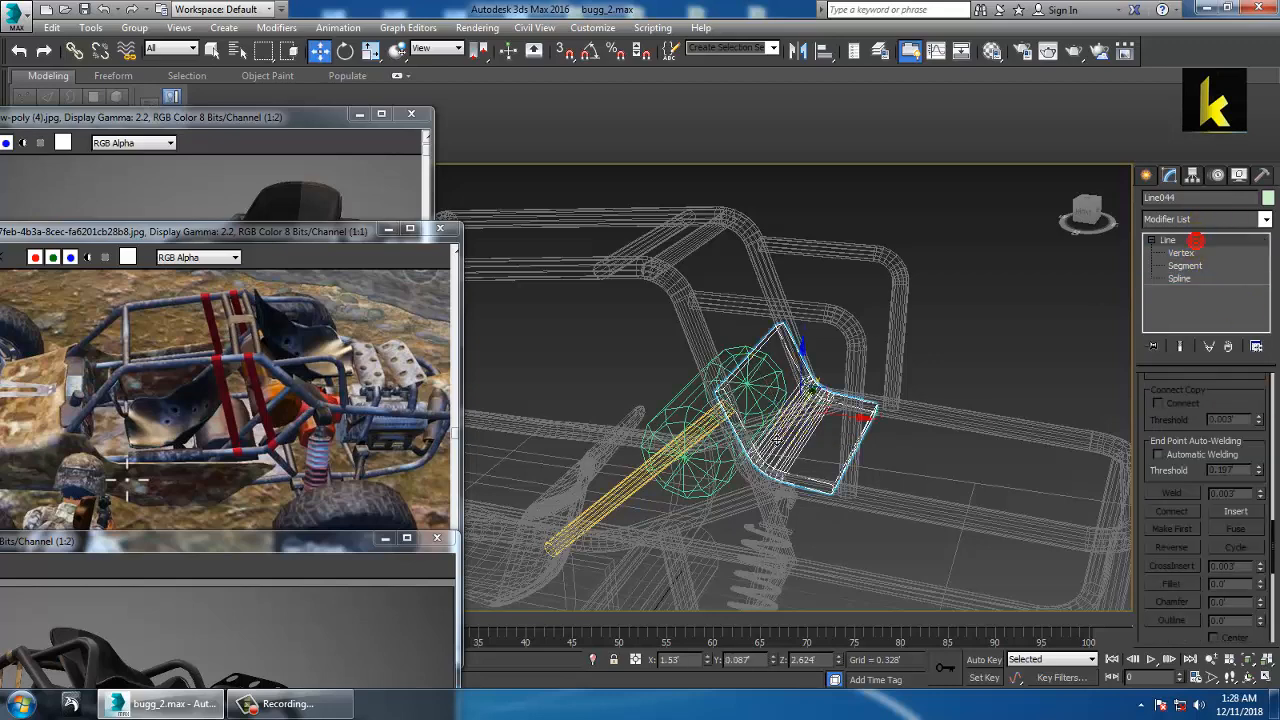
pyautogui.press('F3')
# Mirror the diagonal brace beside the tank across the Y axis as a copy
pyautogui.moveTo(777, 440)
pyautogui.keyDown('alt'); pyautogui.mouseDown(button='middle')
pyautogui.moveTo(803, 460)
pyautogui.moveTo(777, 458)
pyautogui.moveTo(870, 461)
pyautogui.moveTo(808, 430)
pyautogui.moveTo(749, 429)
pyautogui.moveTo(814, 443)
pyautogui.mouseUp(button='middle'); pyautogui.keyUp('alt')
pyautogui.click(709, 472)
pyautogui.scroll(3, 808, 430)
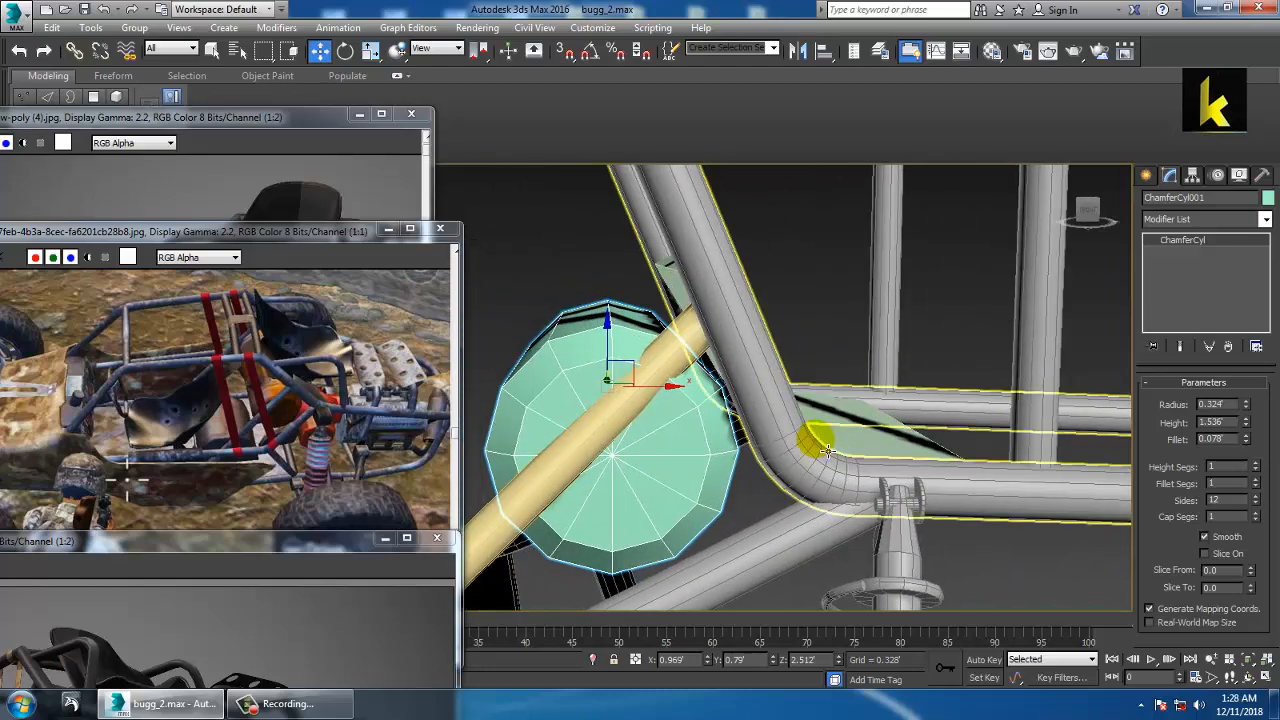
pyautogui.keyDown('alt'); pyautogui.moveTo(641, 445); pyautogui.dragTo(918, 478, button='middle'); pyautogui.keyUp('alt')
pyautogui.click(918, 478)
pyautogui.scroll(-3, 918, 478)
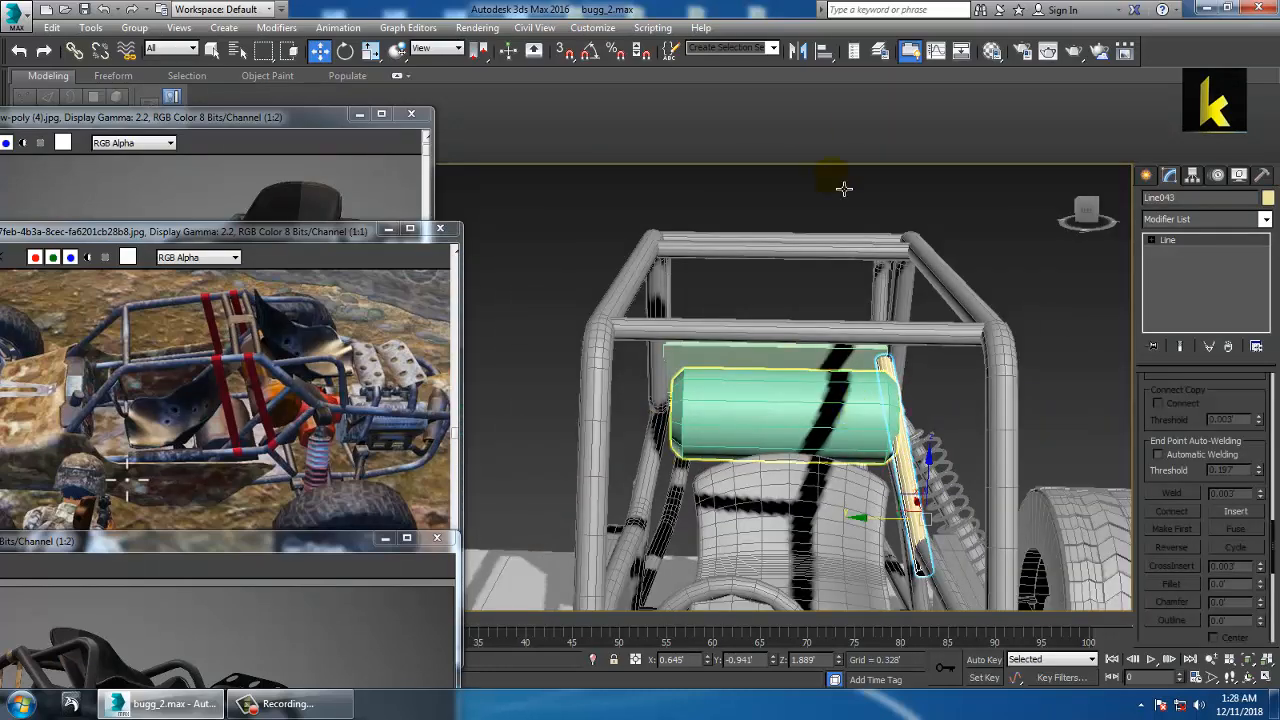
pyautogui.click(797, 51)
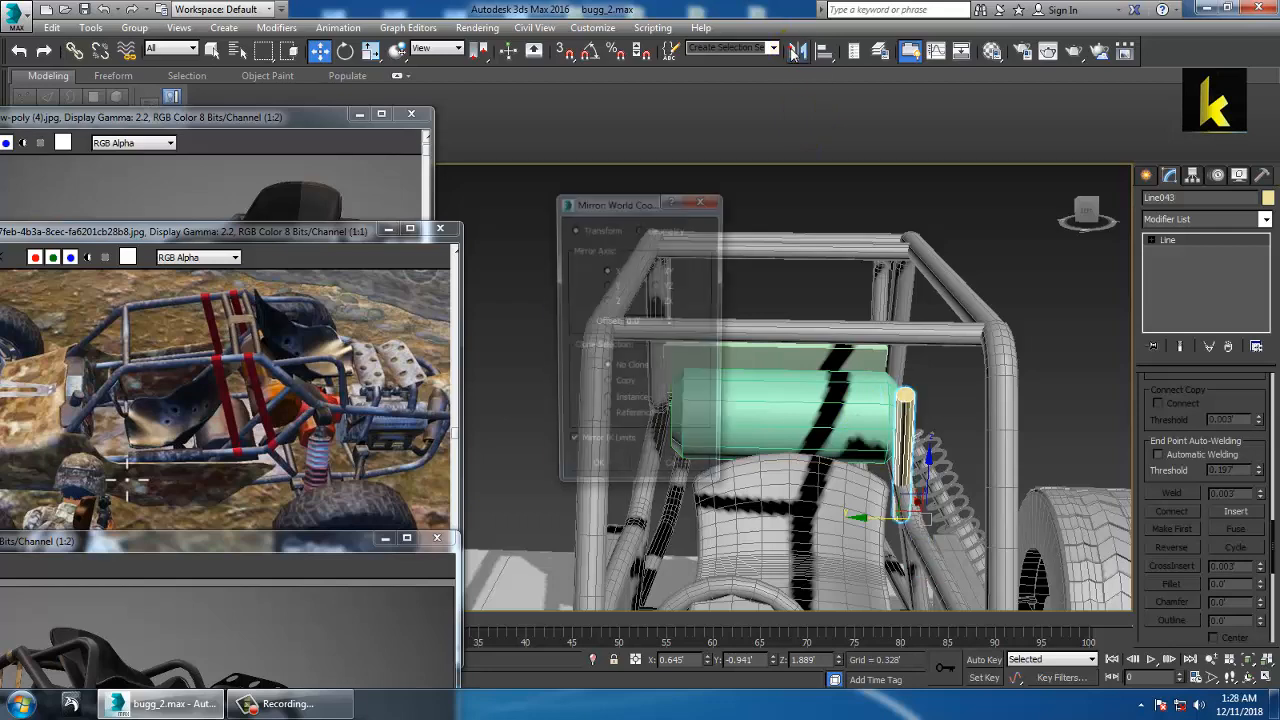
pyautogui.click(619, 287)
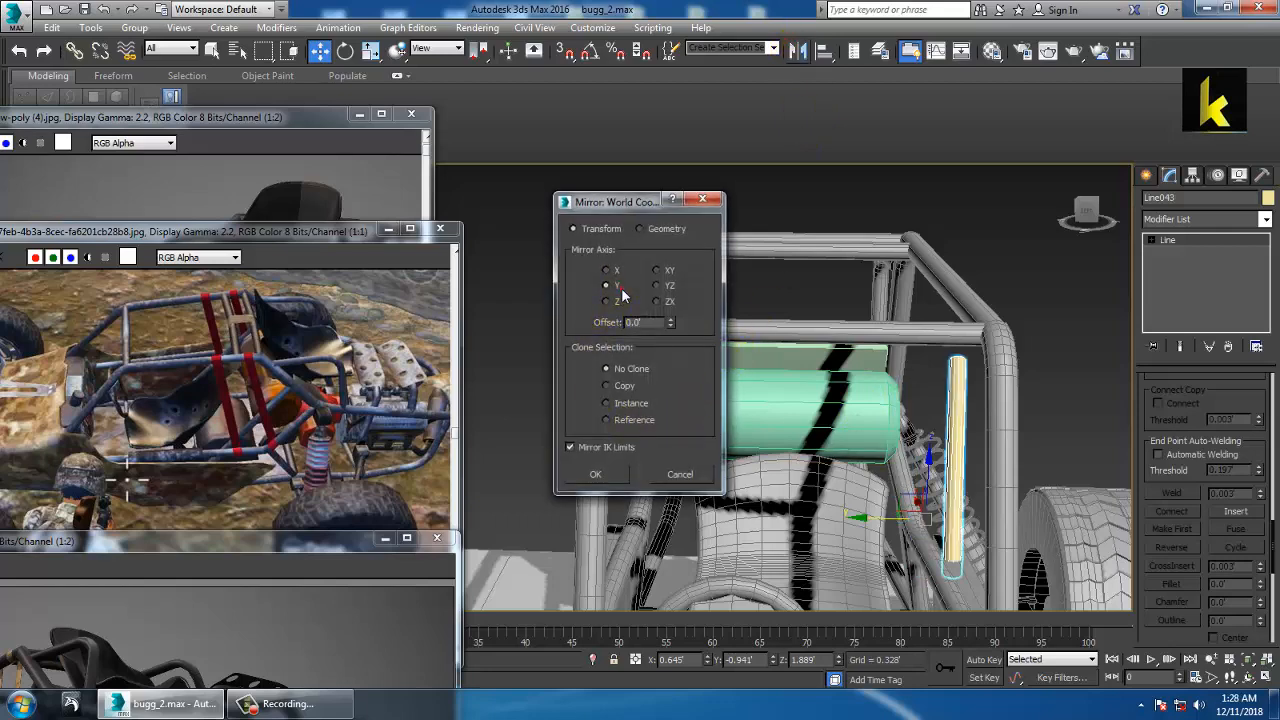
pyautogui.click(624, 386)
pyautogui.click(595, 474)
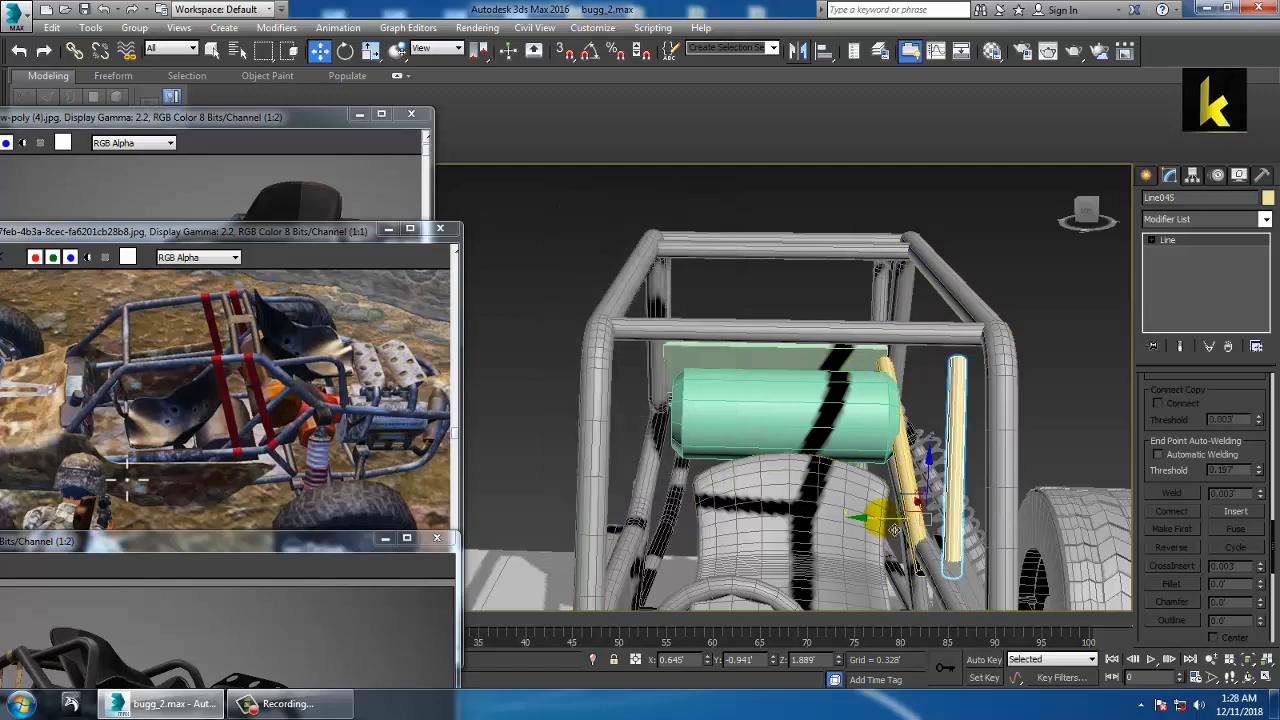
# Move the mirrored brace along Y to about 1.053', placing it against the opposite side frame
pyautogui.moveTo(895, 527); pyautogui.dragTo(600, 498)
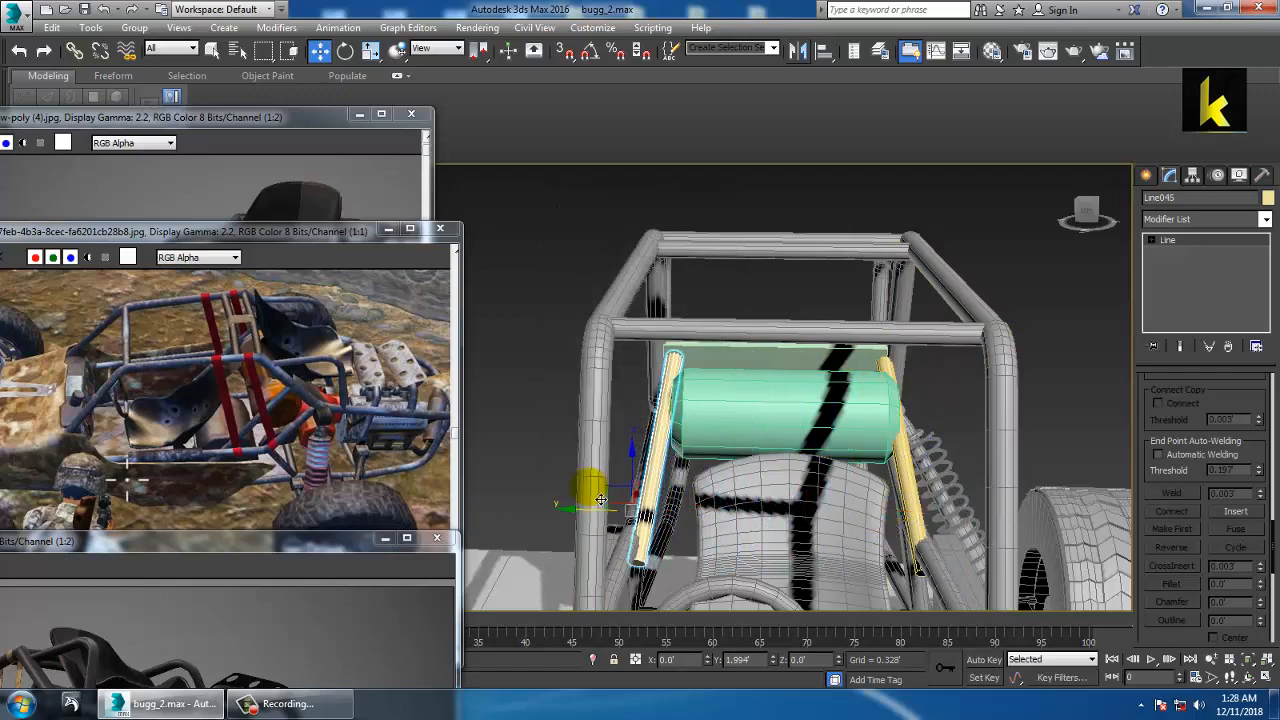
pyautogui.keyDown('alt'); pyautogui.moveTo(600, 498); pyautogui.dragTo(840, 467, button='middle'); pyautogui.keyUp('alt')
pyautogui.scroll(2, 838, 467)
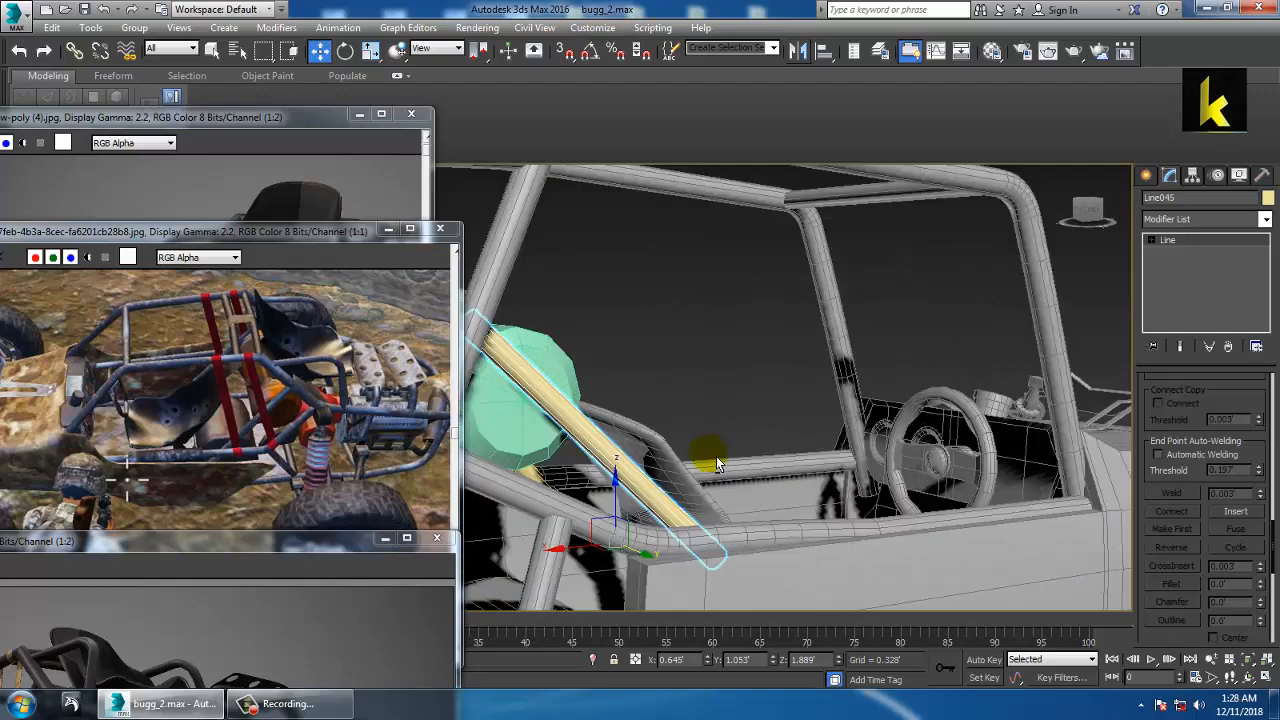
pyautogui.keyDown('alt'); pyautogui.moveTo(716, 456); pyautogui.dragTo(810, 455, button='middle'); pyautogui.keyUp('alt')
# Compare the brace and tank in the Front view with the buggy reference images, uncovering the seat and rear-view pictures
pyautogui.hotkey('alt', 'w')
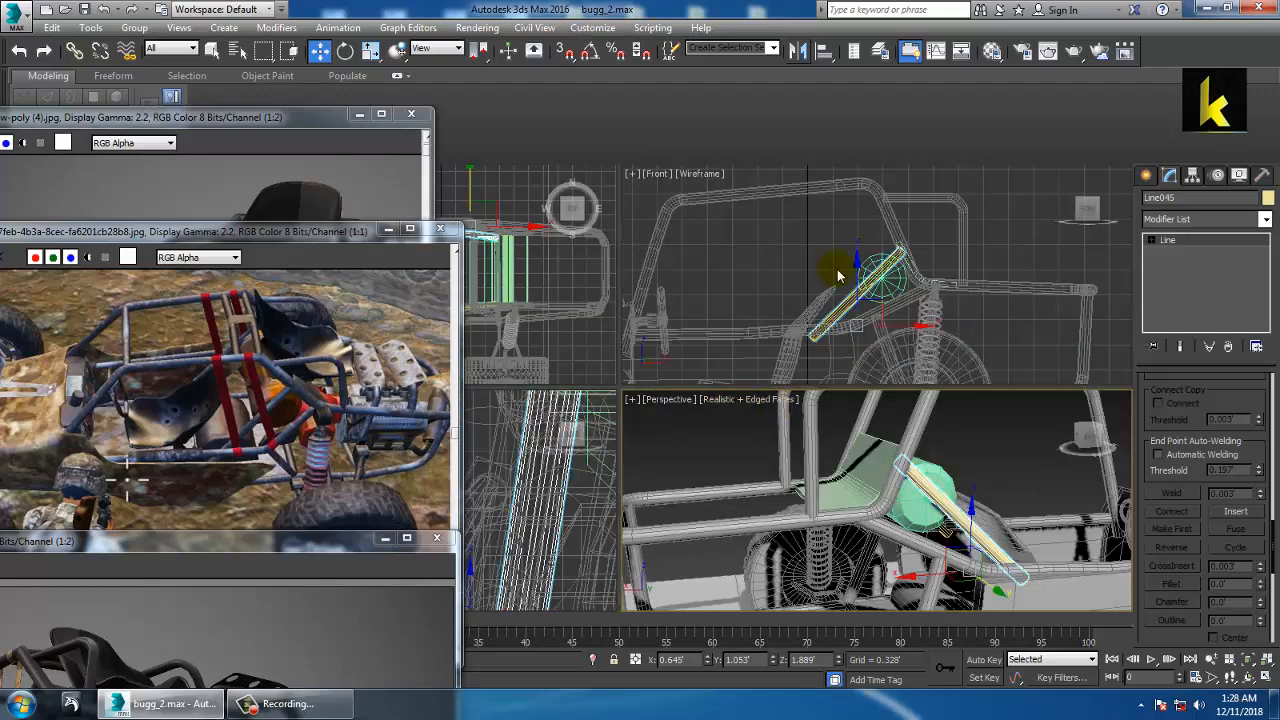
pyautogui.moveTo(891, 255); pyautogui.dragTo(869, 251, button='middle')
pyautogui.hotkey('alt', 'w')
pyautogui.scroll(2, 858, 299)
pyautogui.moveTo(640, 360); pyautogui.dragTo(923, 365, button='middle')
pyautogui.scroll(2, 923, 371)
pyautogui.moveTo(836, 392); pyautogui.dragTo(855, 352, button='middle')
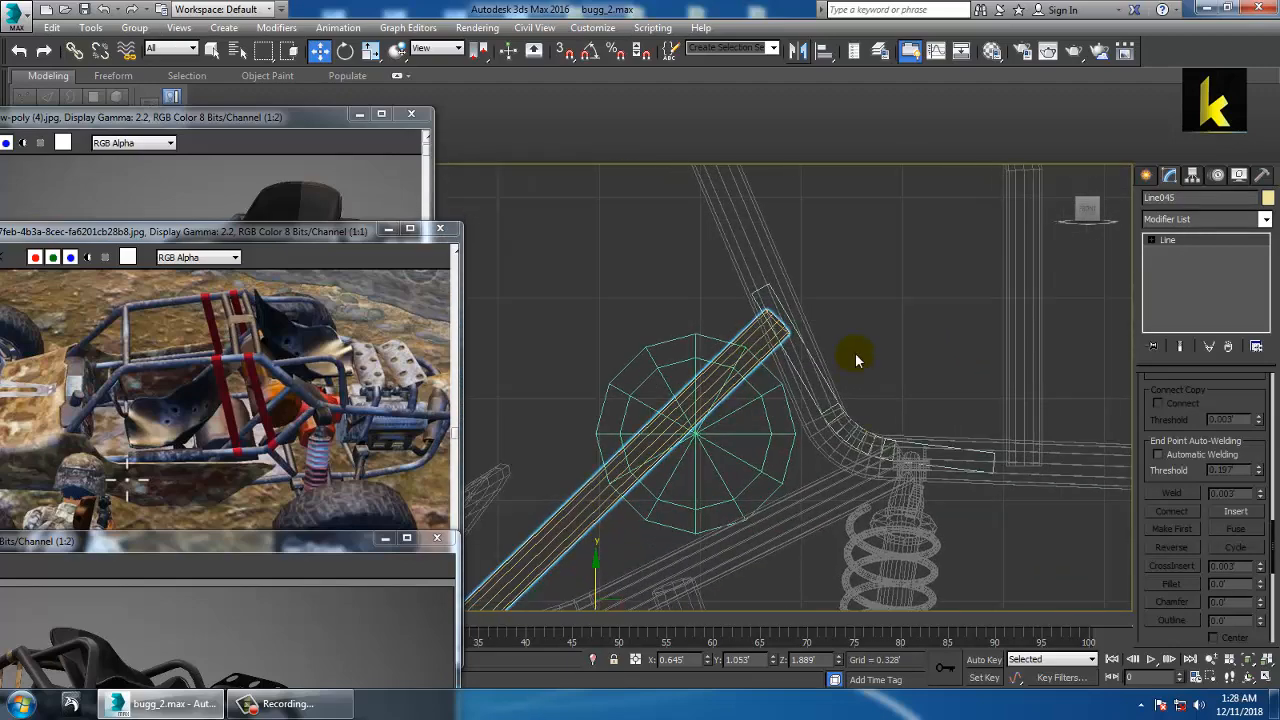
pyautogui.click(222, 200)
pyautogui.click(130, 625)
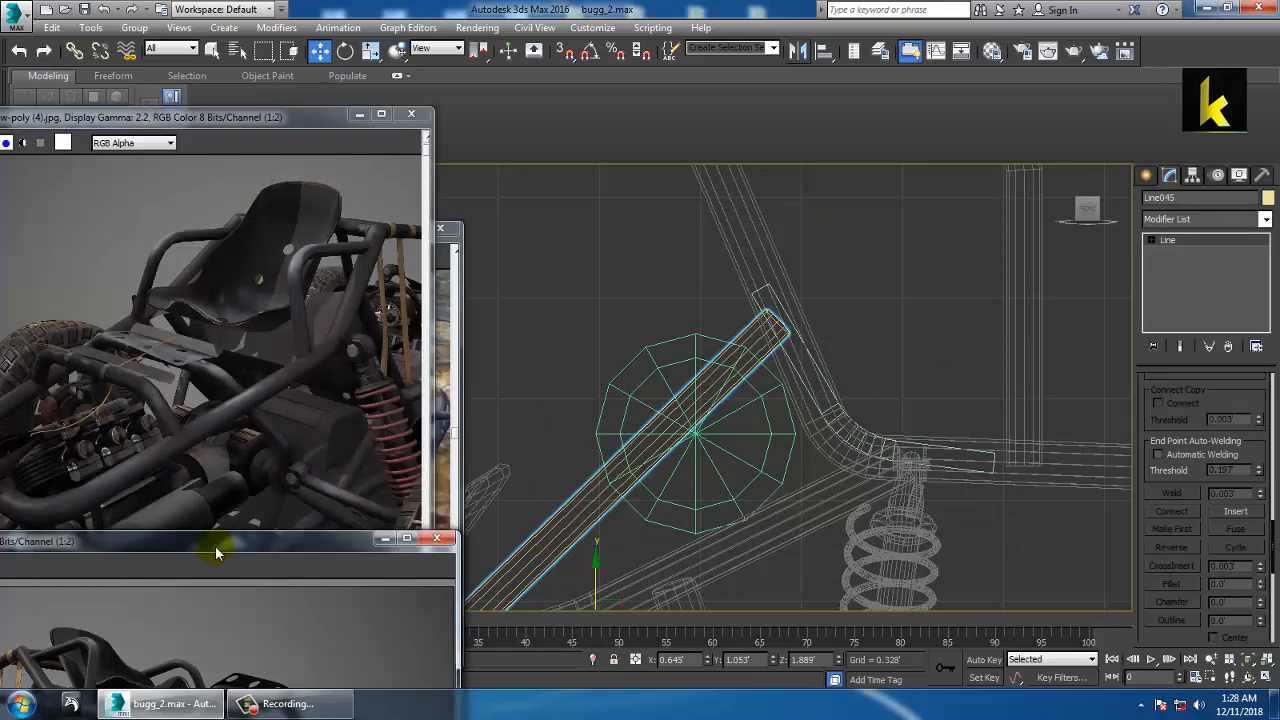
pyautogui.moveTo(233, 541); pyautogui.dragTo(266, 273)
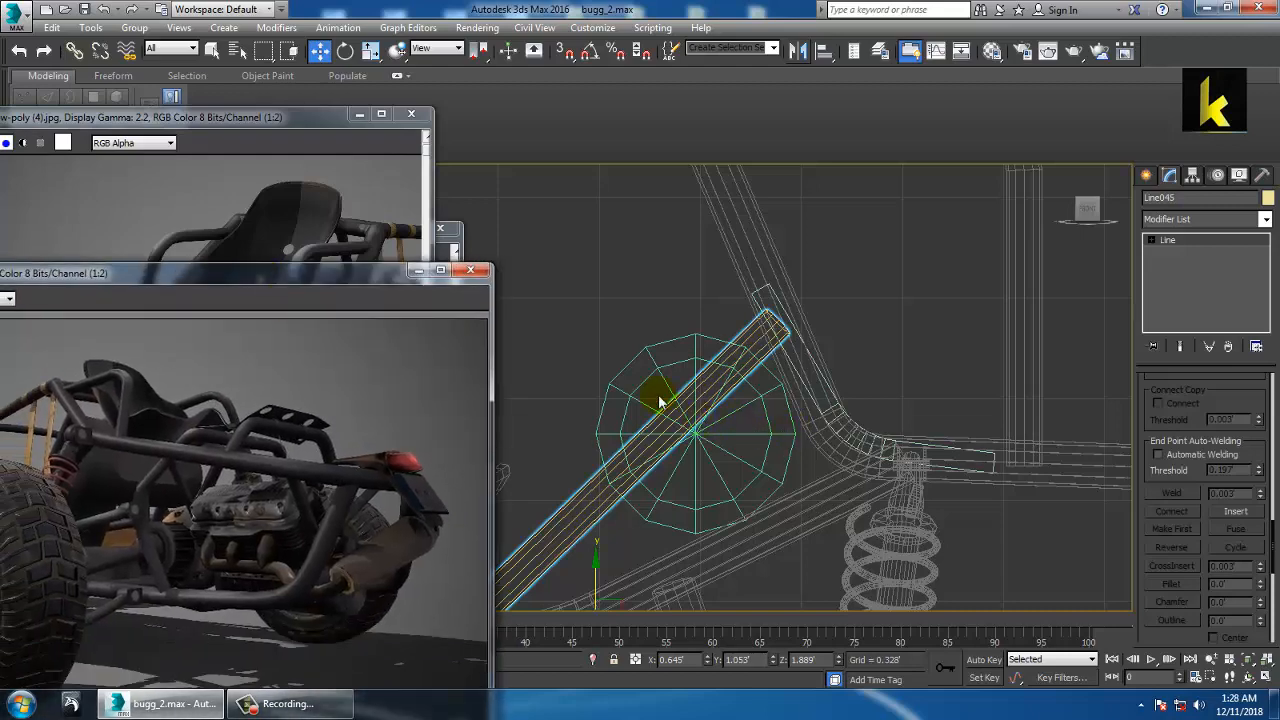
# Delete the bent plate behind the tank, keeping the cylinder and both diagonal braces
pyautogui.middleClick(855, 472)
pyautogui.click(709, 408)
pyautogui.hotkey('alt', 'w')
pyautogui.middleClick(840, 506)
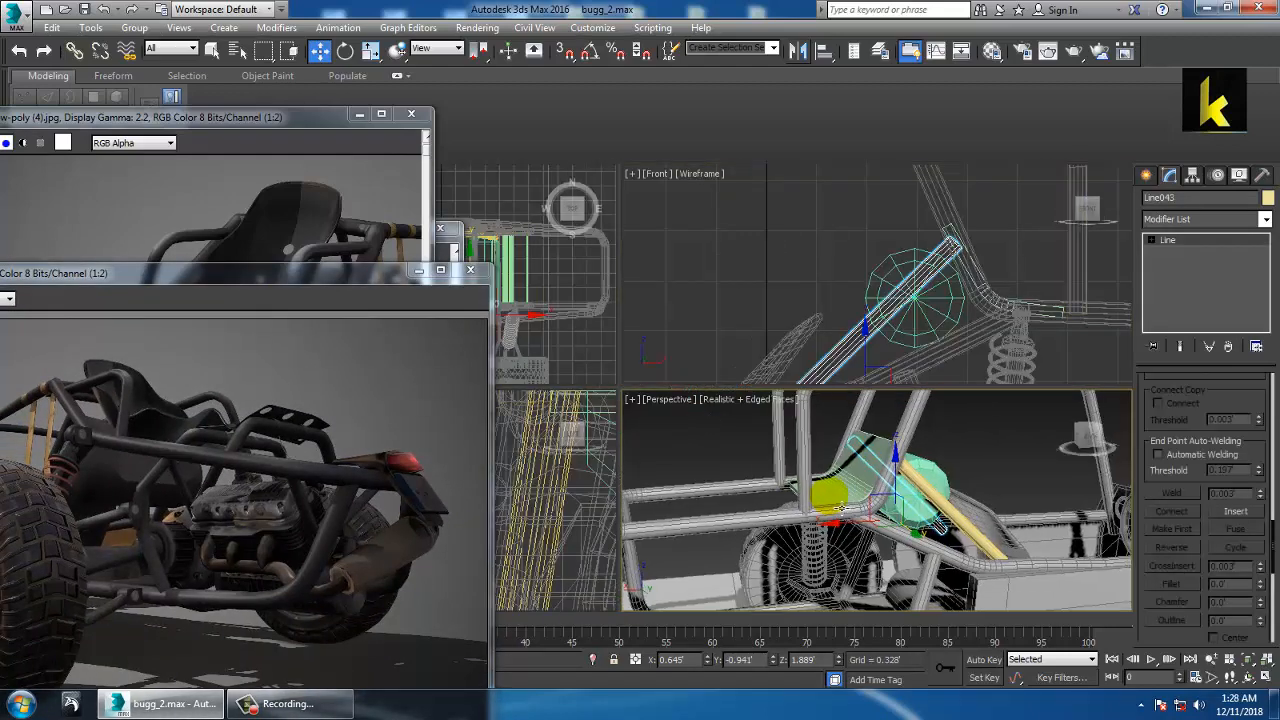
pyautogui.hotkey('alt', 'w')
pyautogui.keyDown('alt'); pyautogui.moveTo(842, 508); pyautogui.dragTo(778, 381, button='middle'); pyautogui.keyUp('alt')
pyautogui.click(784, 375)
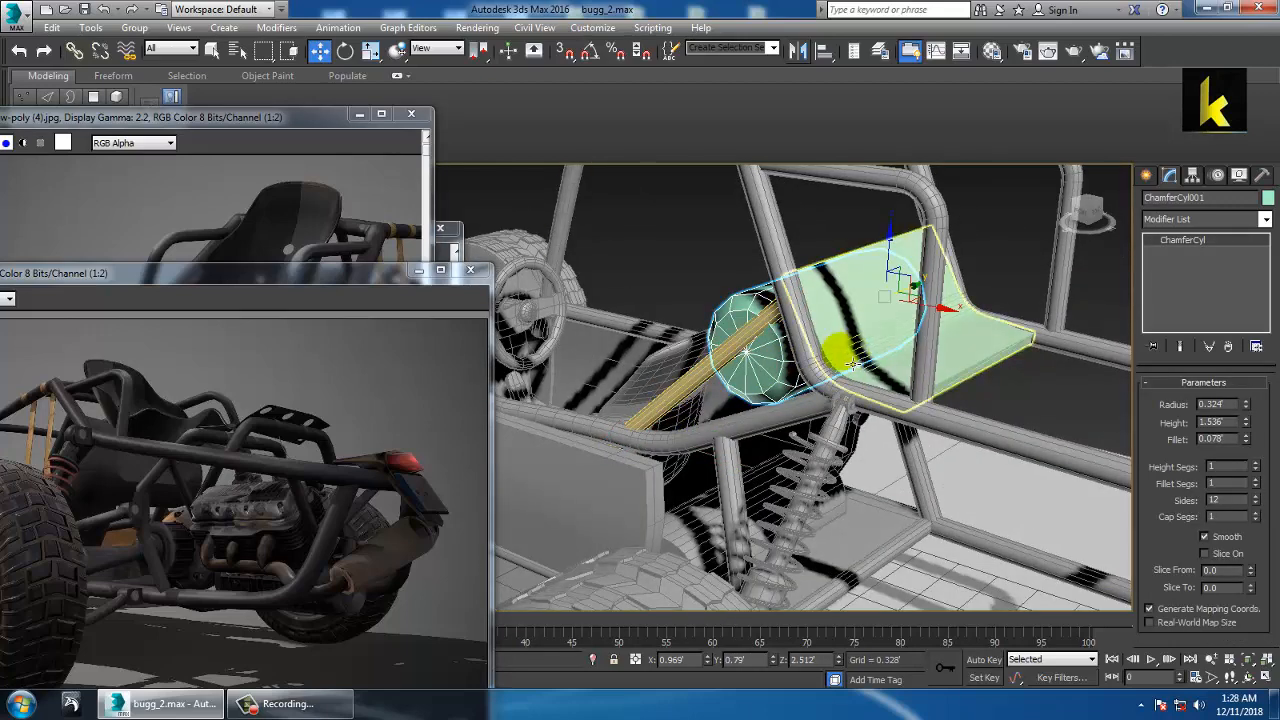
pyautogui.click(880, 318)
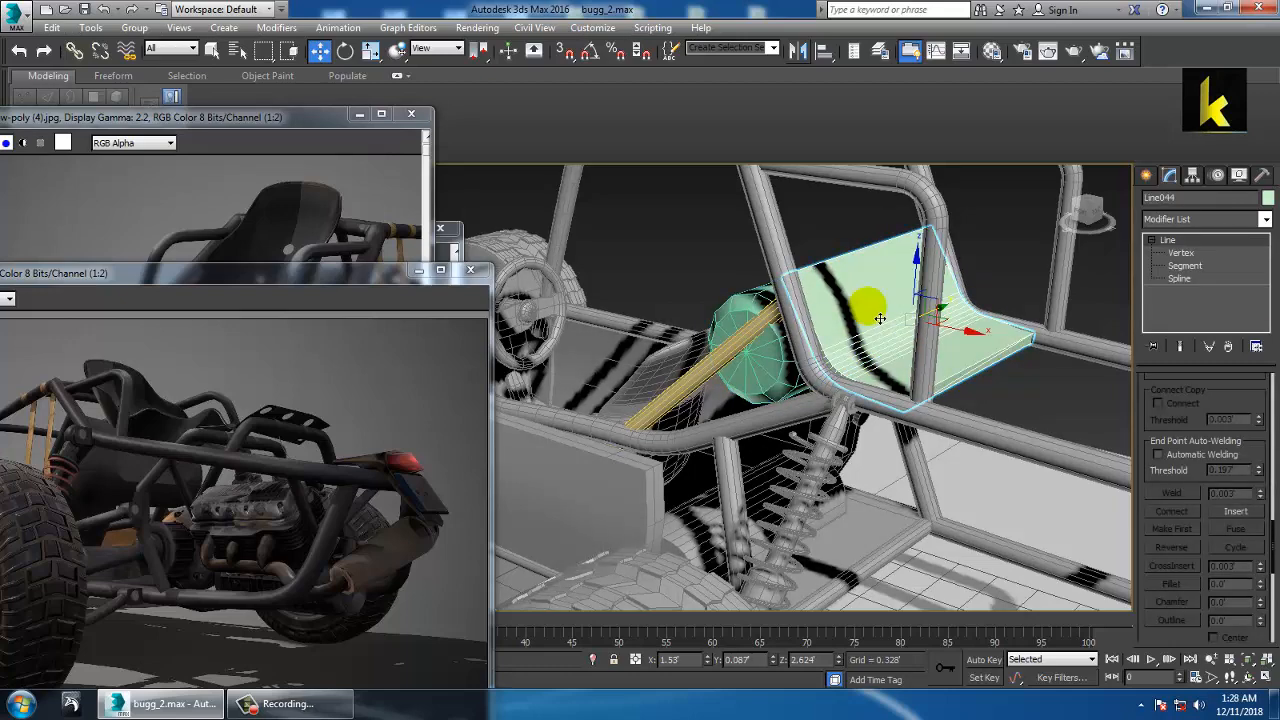
pyautogui.press('Delete')
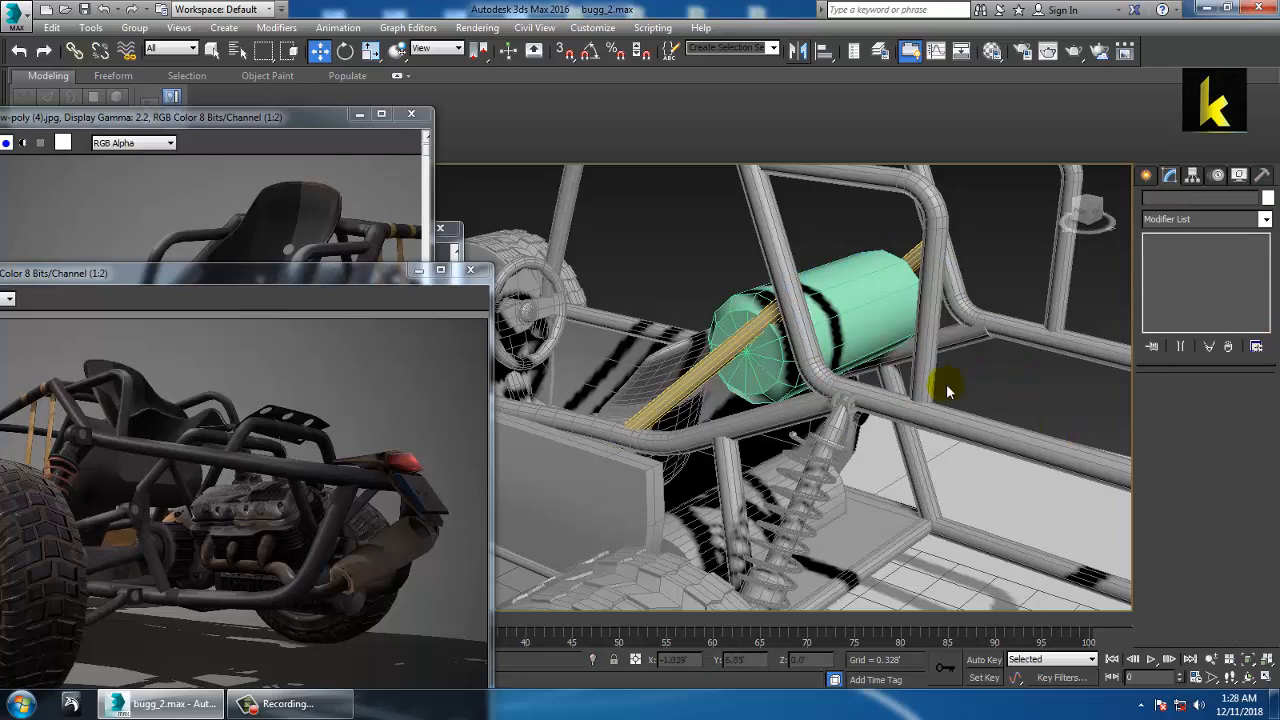
pyautogui.keyDown('alt'); pyautogui.moveTo(946, 385); pyautogui.dragTo(906, 381, button='middle'); pyautogui.keyUp('alt')
pyautogui.hotkey('alt', 'w')
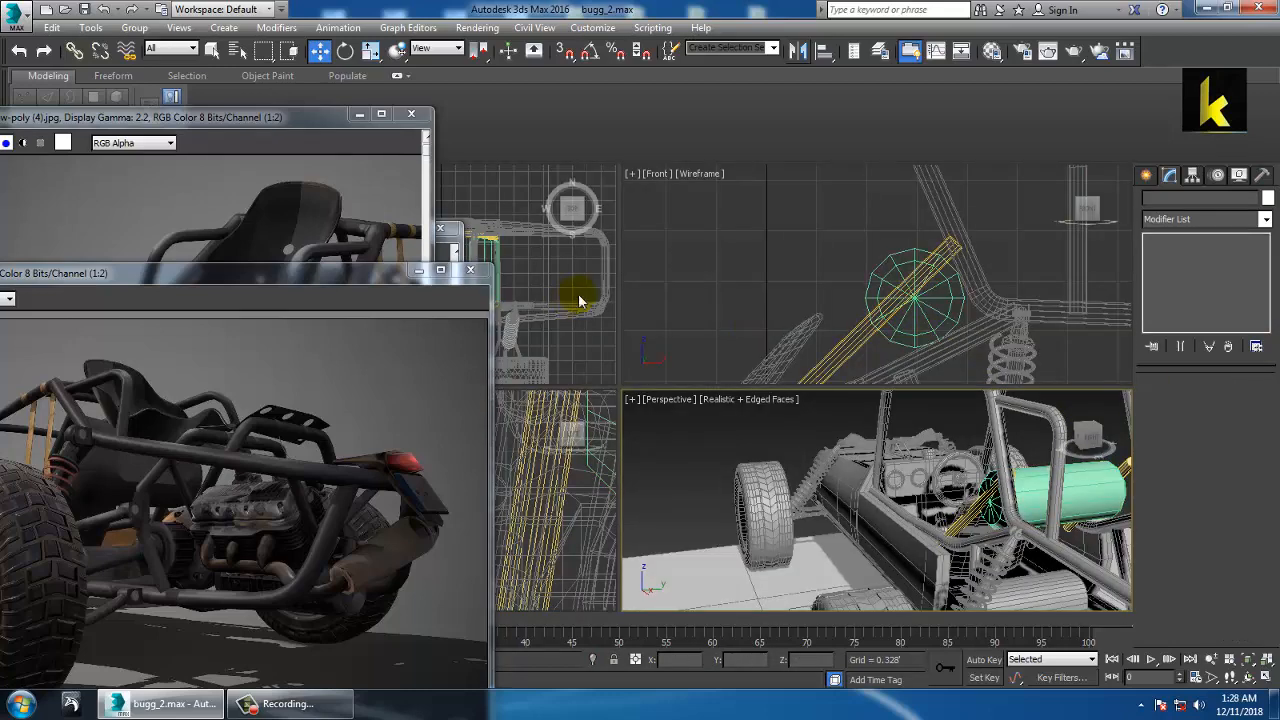
# Draw a straight line along Y in the Top view, crossing the frame from side rail to side rail just behind the tank
pyautogui.hotkey('alt', 'w')
pyautogui.scroll(-2, 726, 297)
pyautogui.scroll(6, 712, 323)
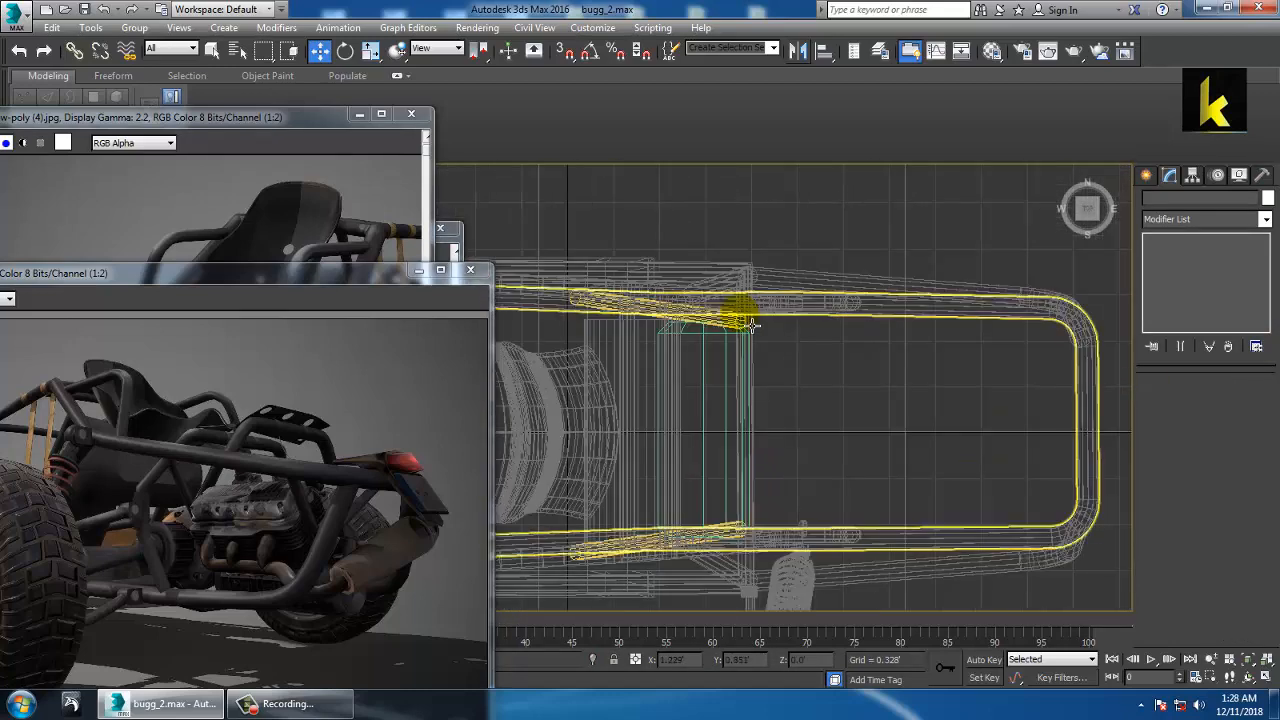
pyautogui.moveTo(752, 325); pyautogui.dragTo(766, 301, button='middle')
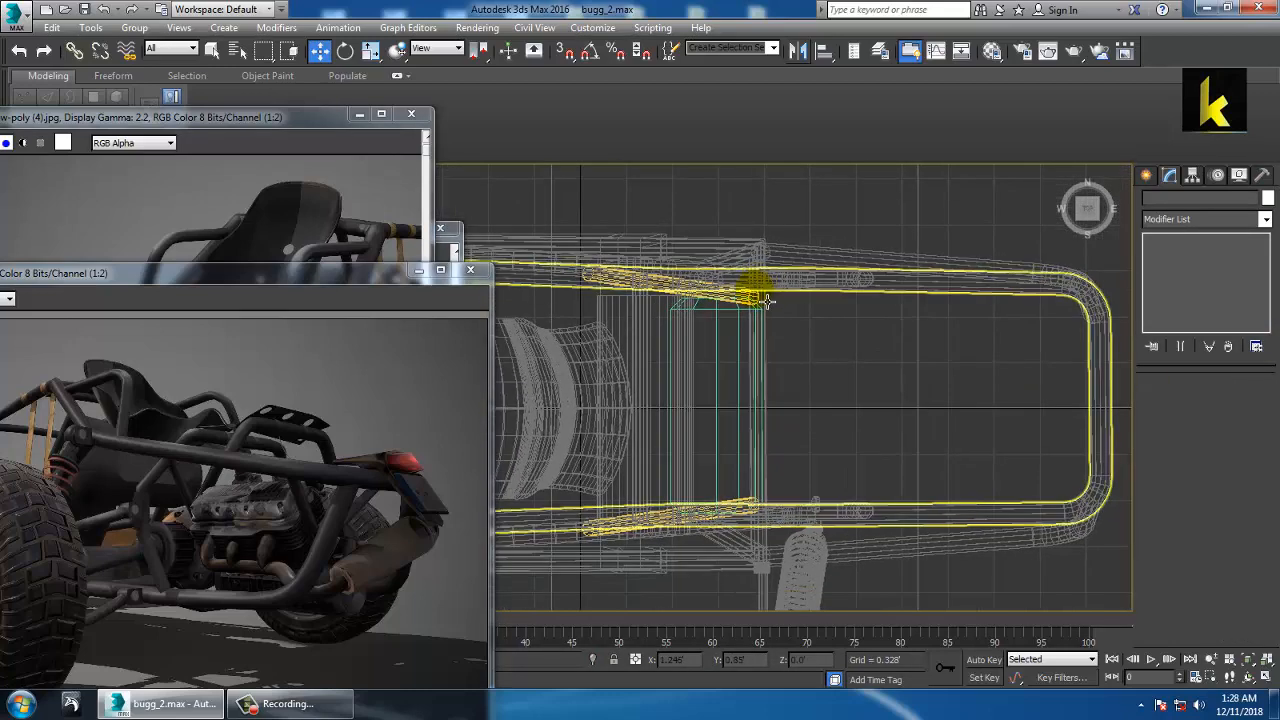
pyautogui.click(1146, 175)
pyautogui.click(1171, 200)
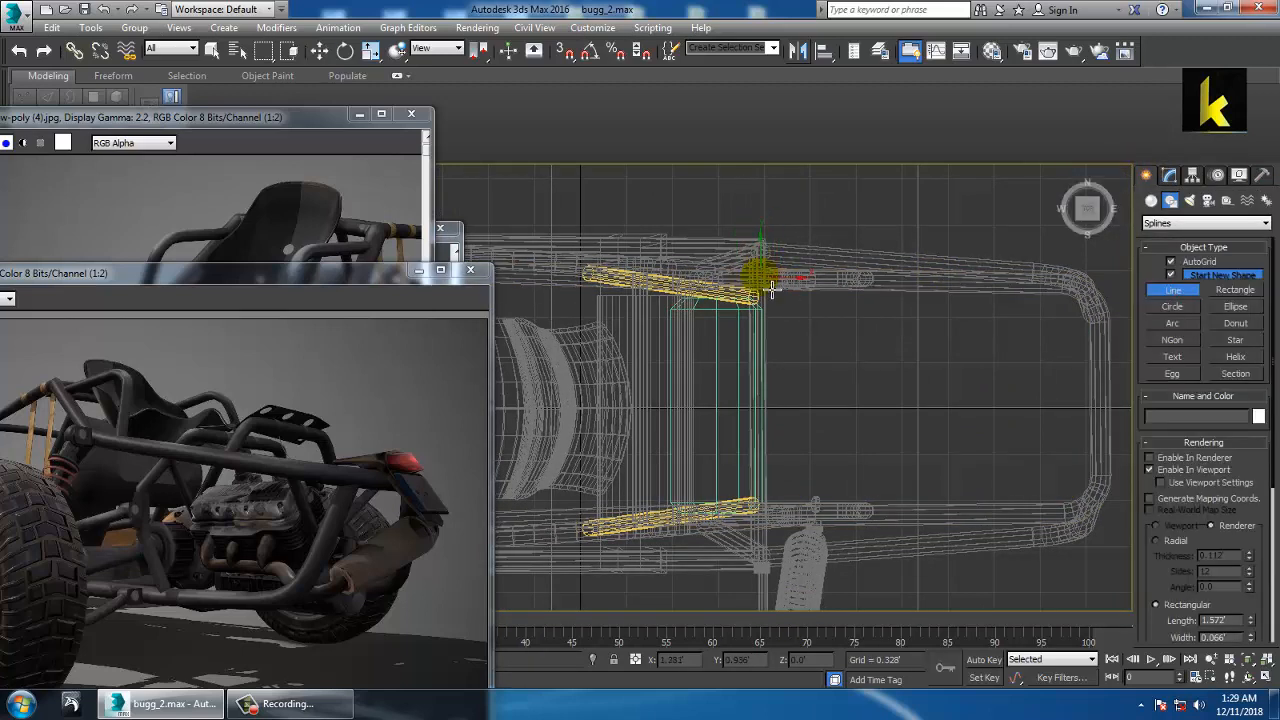
pyautogui.click(771, 290)
pyautogui.keyDown('shift'); pyautogui.click(759, 530); pyautogui.keyUp('shift')
pyautogui.rightClick(800, 537)
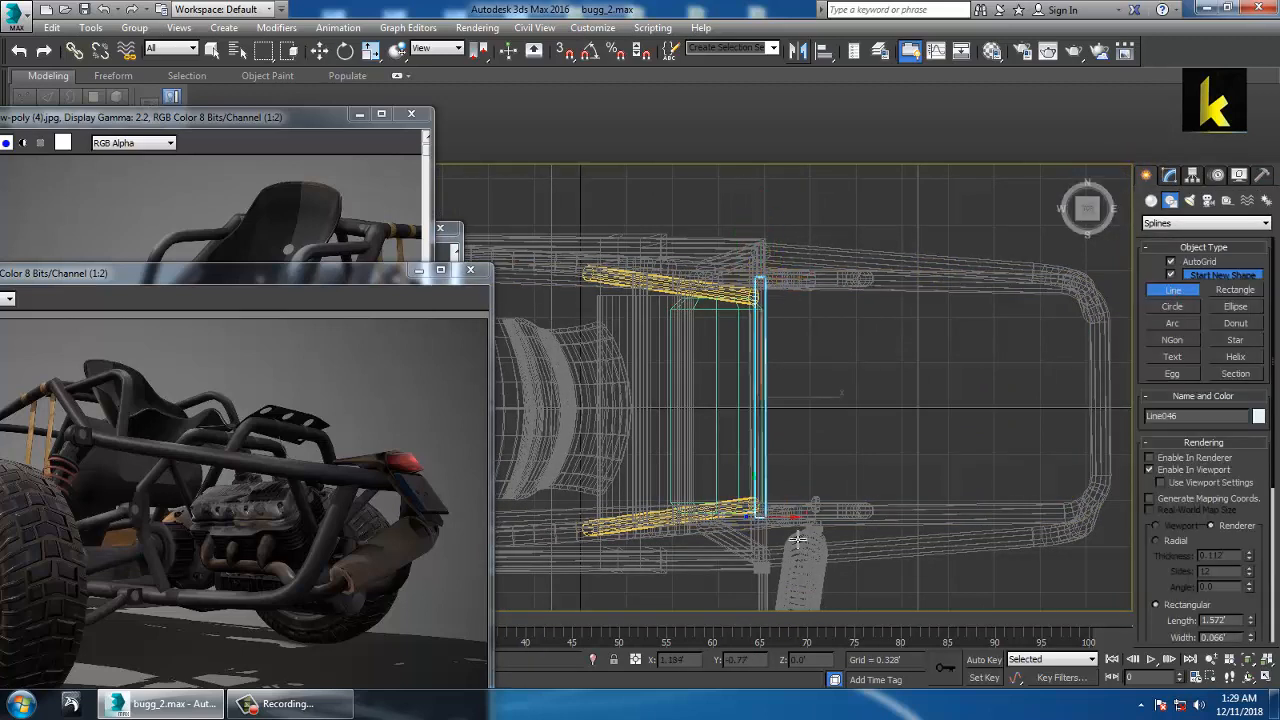
pyautogui.rightClick(800, 537)
# Raise the new cross line from the ground to tank level, at about Z 2.214'
pyautogui.hotkey('alt', 'w')
pyautogui.rightClick(1054, 566)
pyautogui.press('z')
pyautogui.hotkey('alt', 'w')
pyautogui.scroll(-4, 966, 488)
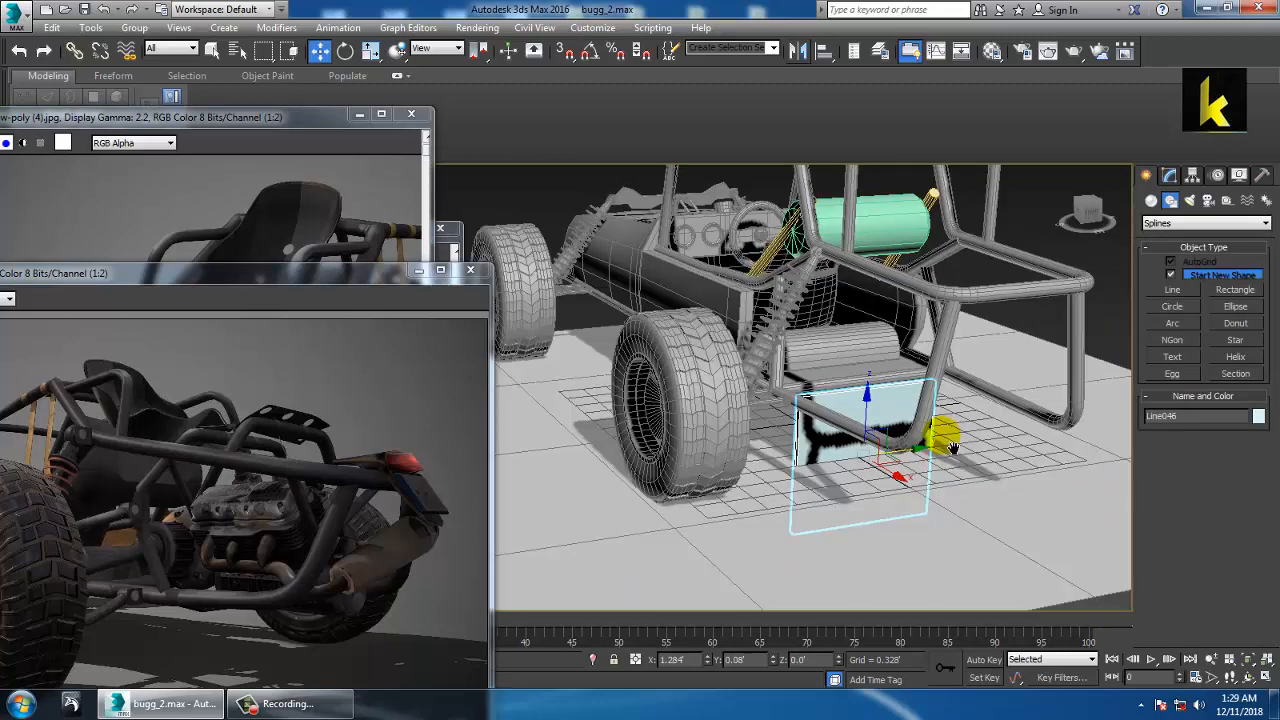
pyautogui.moveTo(932, 428); pyautogui.dragTo(909, 500, button='middle')
pyautogui.moveTo(868, 497); pyautogui.dragTo(880, 311)
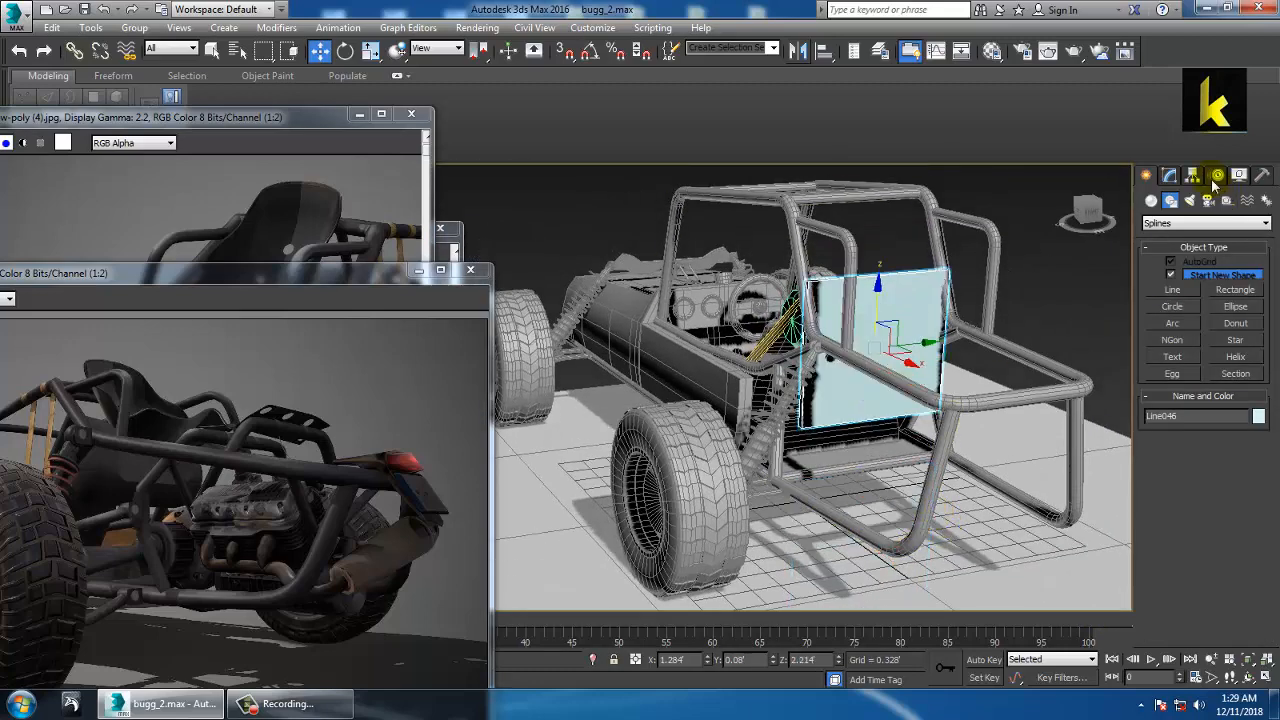
# Switch the cross line's rendering from a rectangular to a radial profile with a thickness of 0.112' and 12 sides
pyautogui.click(1169, 175)
pyautogui.scroll(-3, 1173, 427)
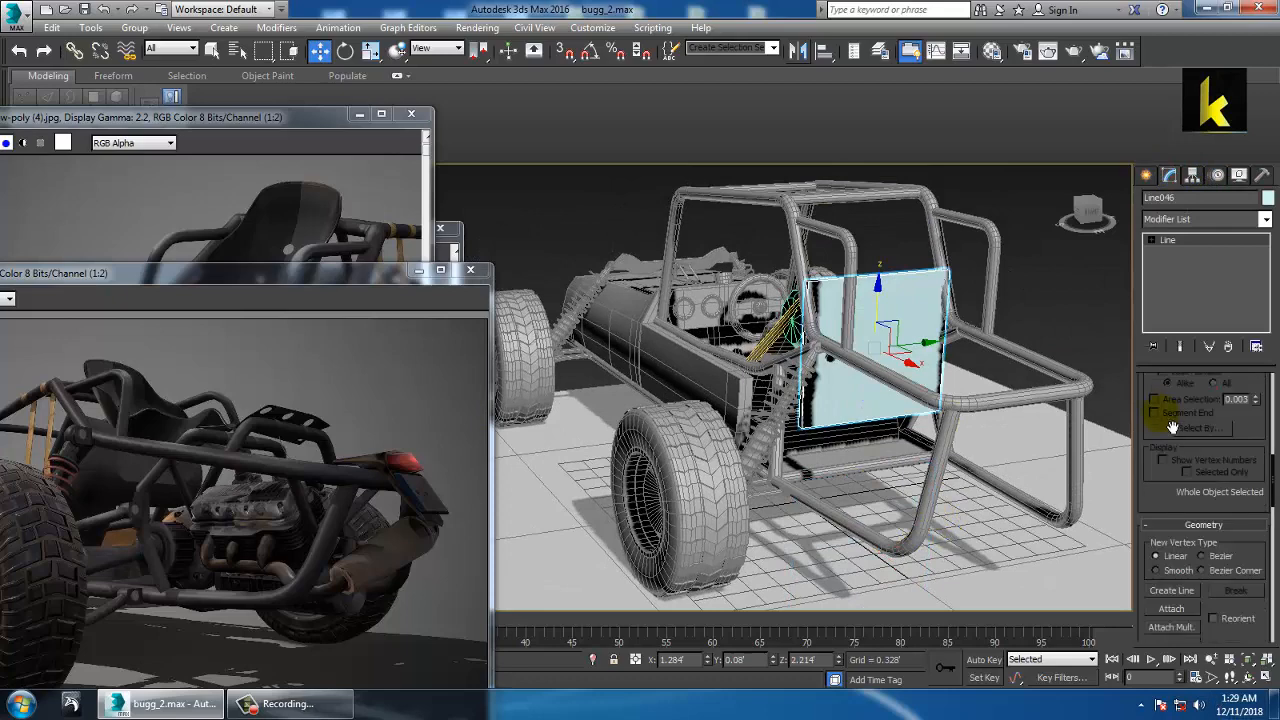
pyautogui.scroll(3, 1173, 427)
pyautogui.moveTo(1185, 400); pyautogui.dragTo(1185, 497)
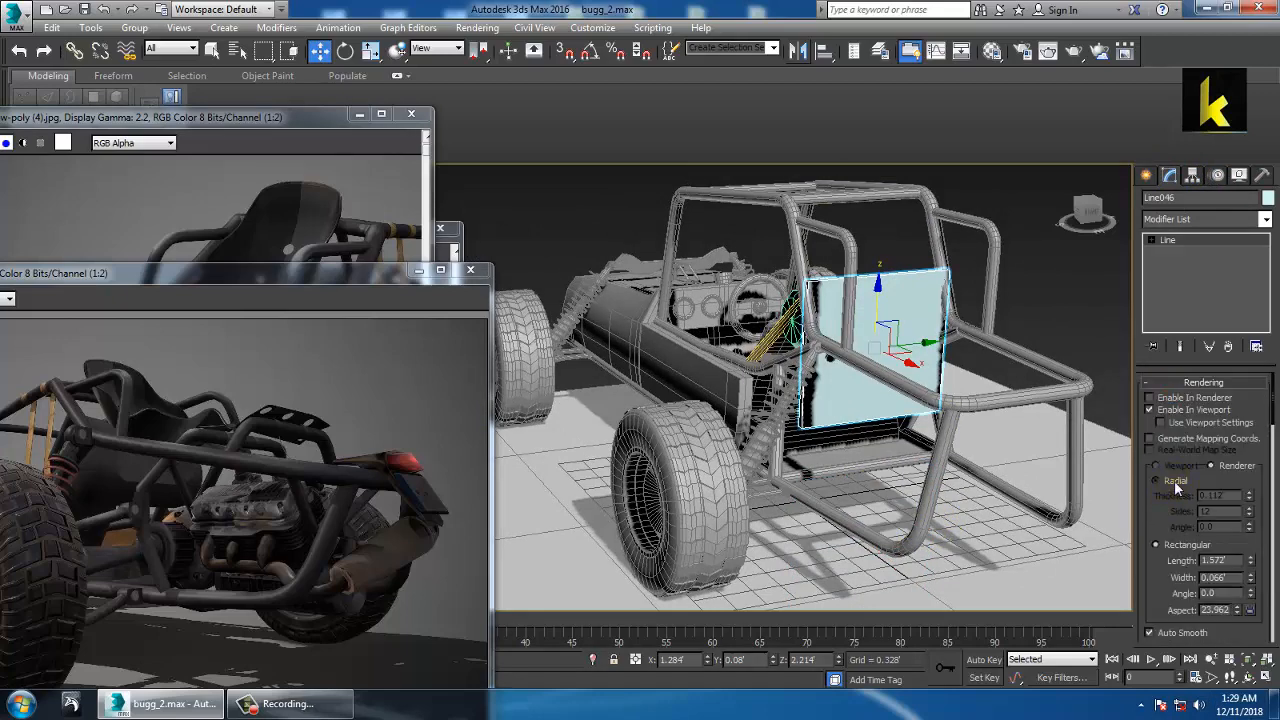
pyautogui.click(1174, 480)
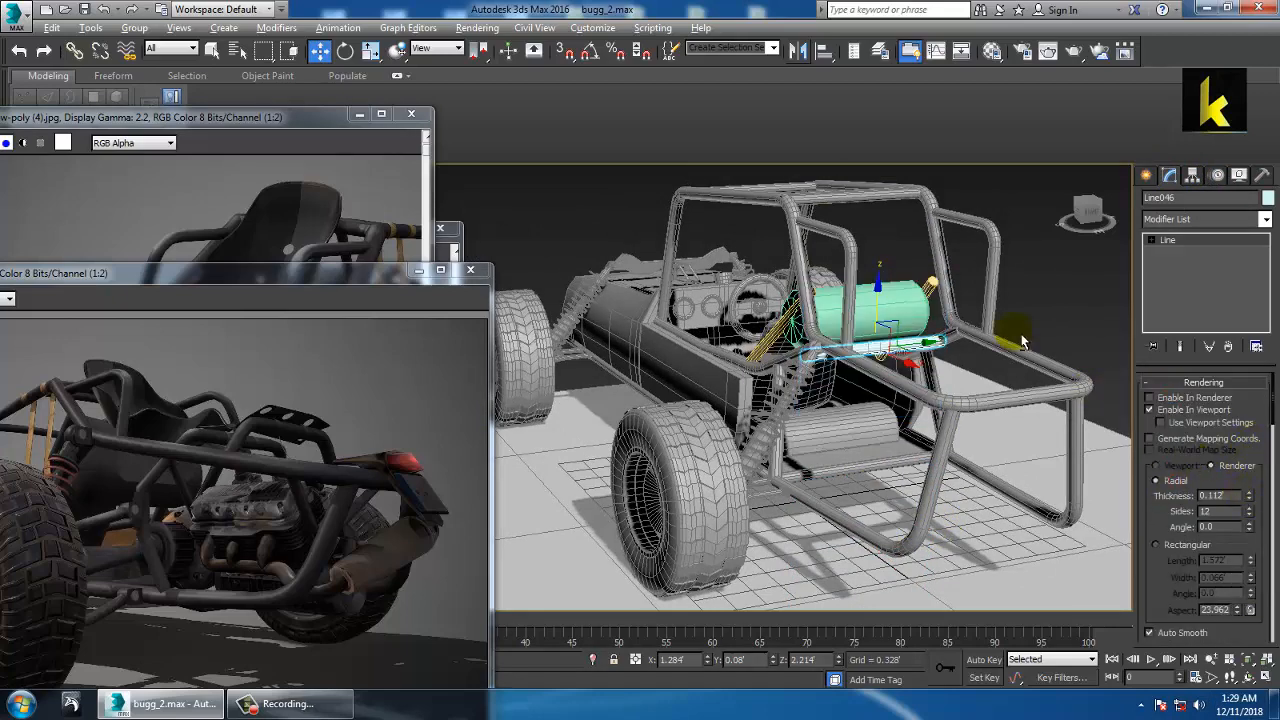
# Position the crossbar behind the tank between the side frames, at about X 1.52' and Z 2.464'
pyautogui.scroll(3, 1022, 342)
pyautogui.moveTo(917, 294)
pyautogui.keyDown('alt'); pyautogui.mouseDown(button='middle')
pyautogui.moveTo(889, 309)
pyautogui.moveTo(926, 314)
pyautogui.moveTo(940, 298)
pyautogui.mouseUp(button='middle'); pyautogui.keyUp('alt')
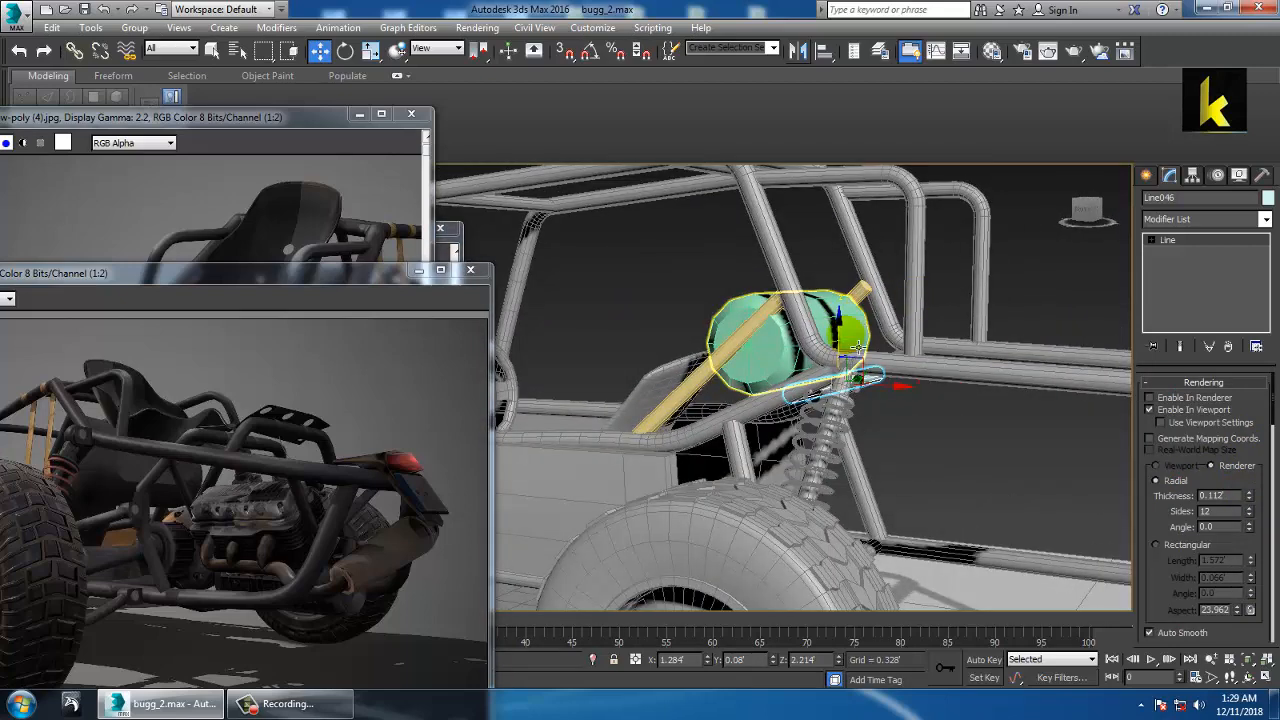
pyautogui.moveTo(847, 324); pyautogui.dragTo(854, 264)
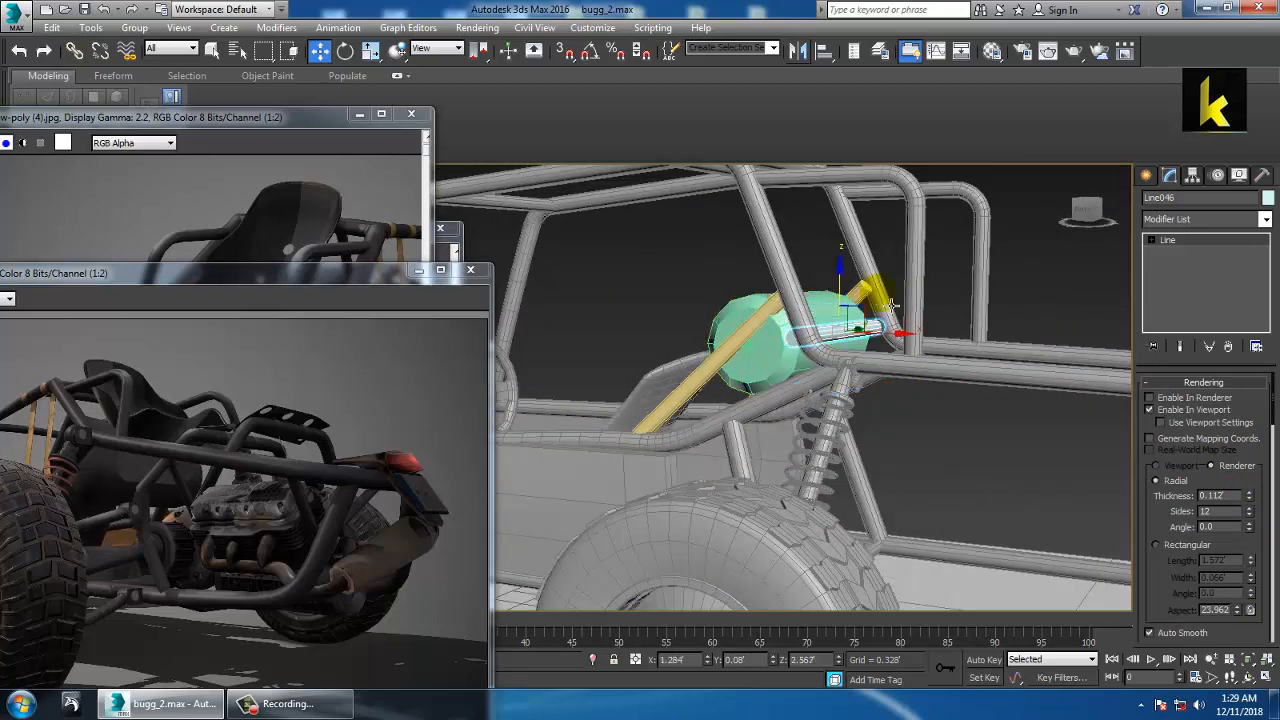
pyautogui.moveTo(904, 338); pyautogui.dragTo(932, 348)
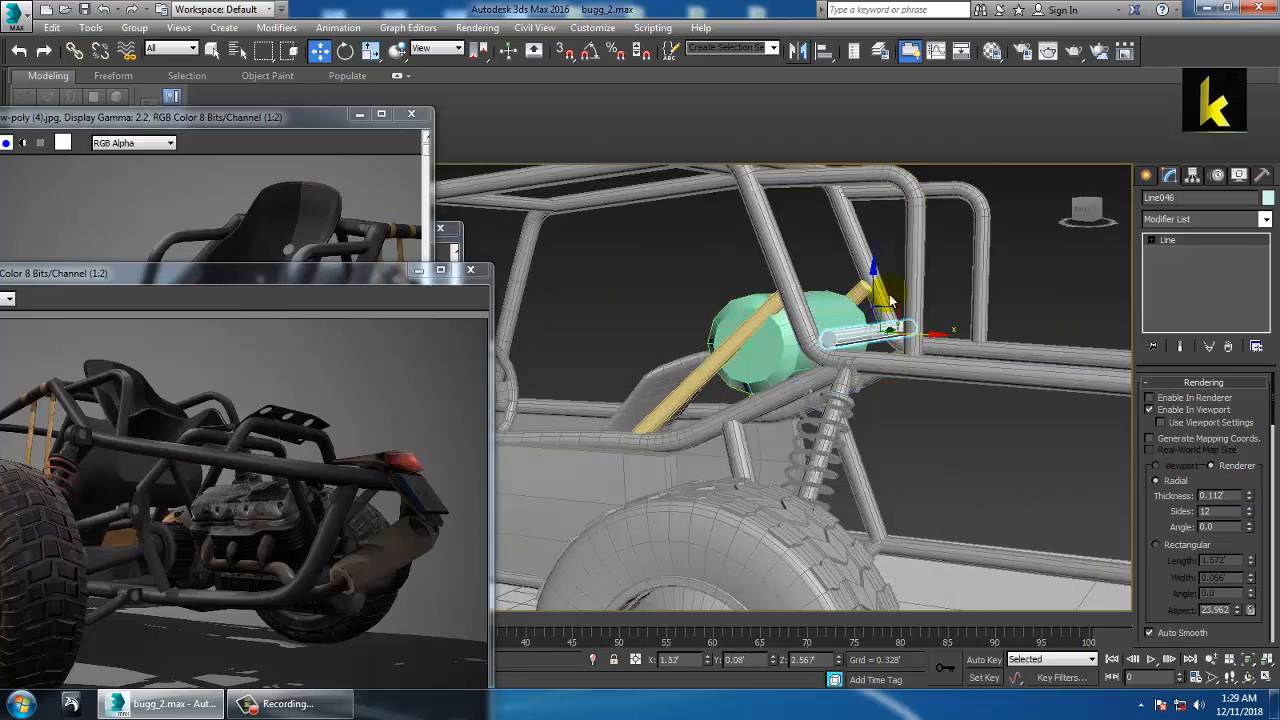
pyautogui.keyDown('alt'); pyautogui.moveTo(908, 320); pyautogui.dragTo(851, 308, button='middle'); pyautogui.keyUp('alt')
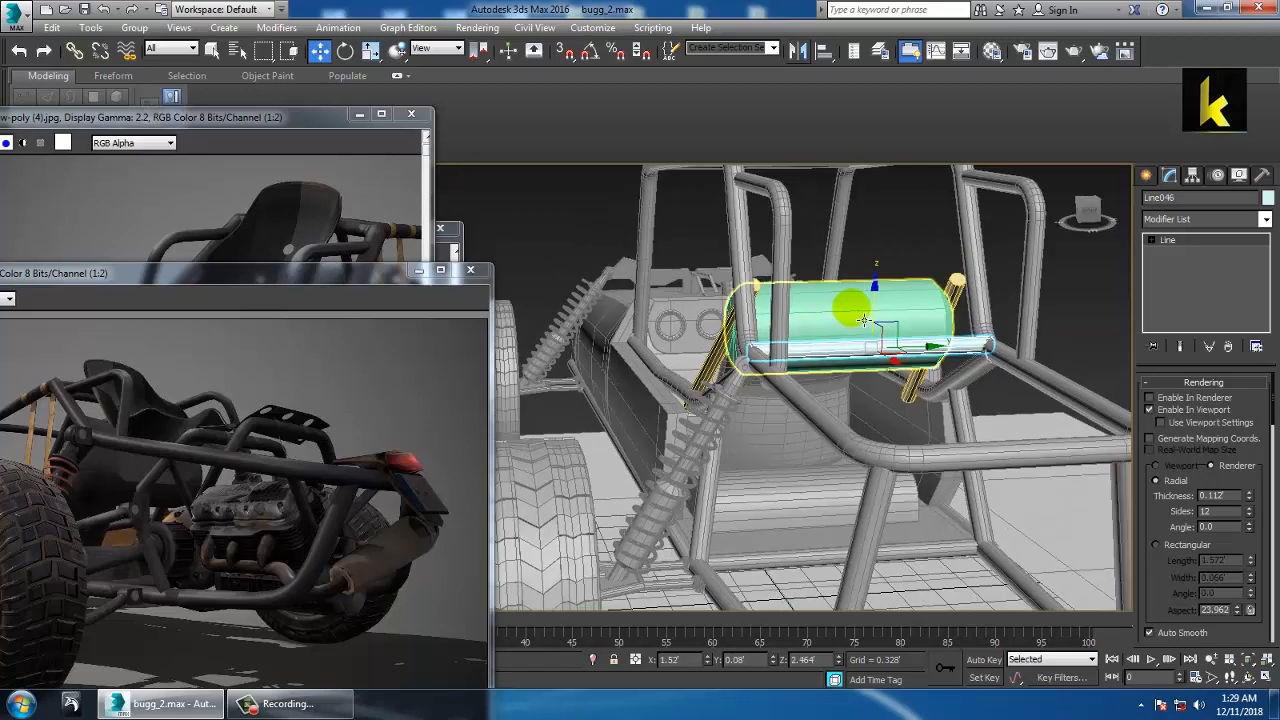
# Assign the same light gray object color to all objects in the scene
pyautogui.hotkey('ctrl', 'a')
pyautogui.click(1267, 197)
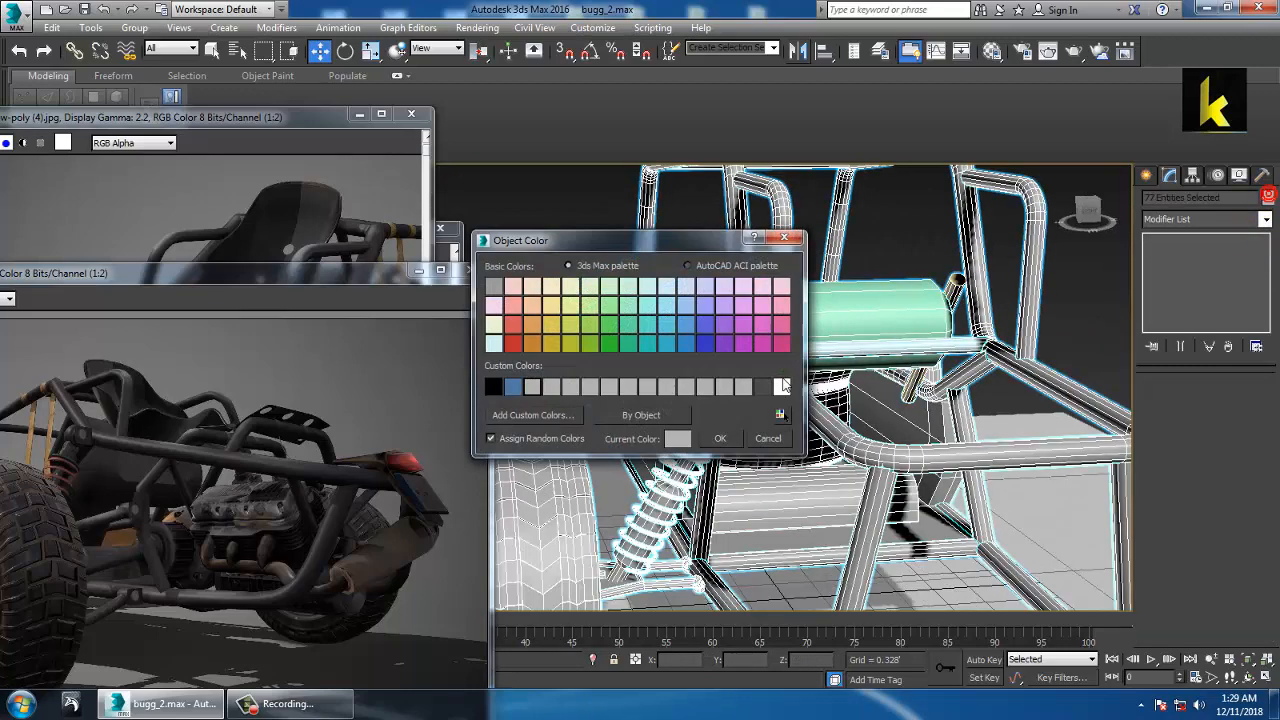
pyautogui.click(723, 439)
pyautogui.click(851, 229)
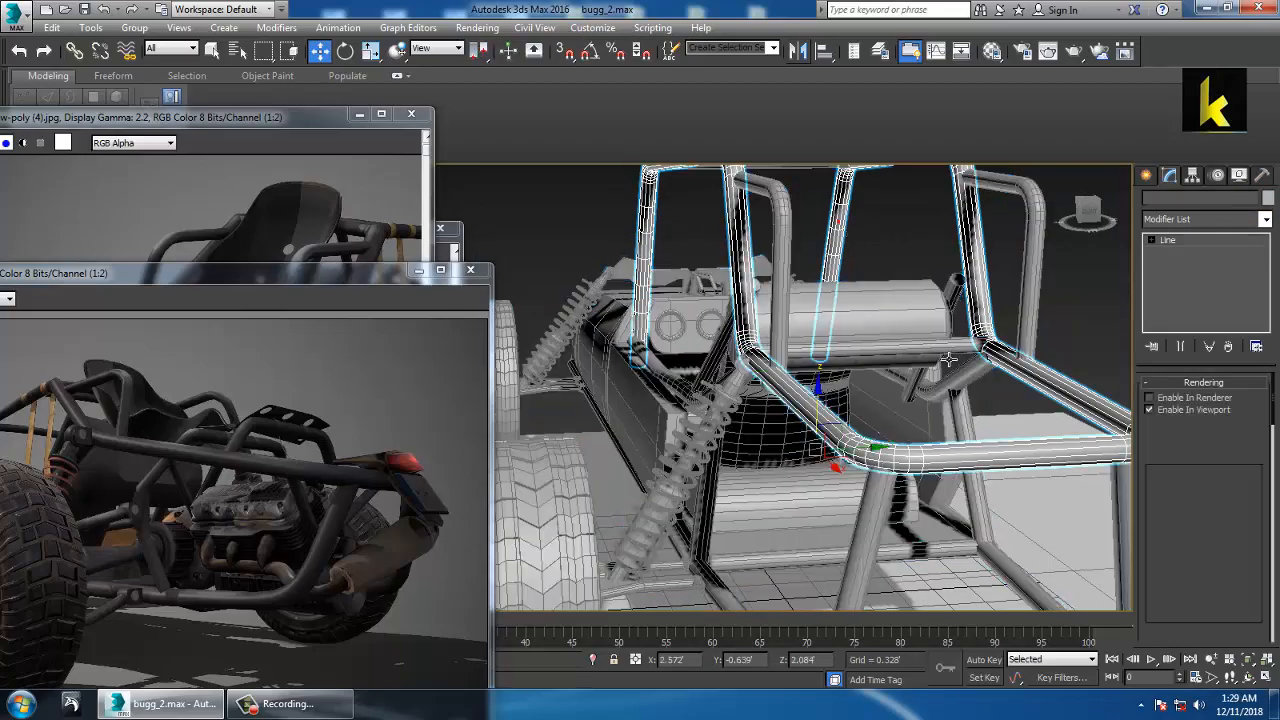
# Move the tank up and back against the diagonal braces, to about X 1.064' and Z 2.6'
pyautogui.keyDown('alt'); pyautogui.moveTo(915, 330); pyautogui.dragTo(908, 428, button='middle'); pyautogui.keyUp('alt')
pyautogui.scroll(3, 880, 414)
pyautogui.click(788, 374)
pyautogui.keyDown('alt'); pyautogui.moveTo(822, 390); pyautogui.dragTo(818, 350, button='middle'); pyautogui.keyUp('alt')
pyautogui.moveTo(838, 332); pyautogui.dragTo(874, 316)
pyautogui.moveTo(926, 364); pyautogui.dragTo(915, 361)
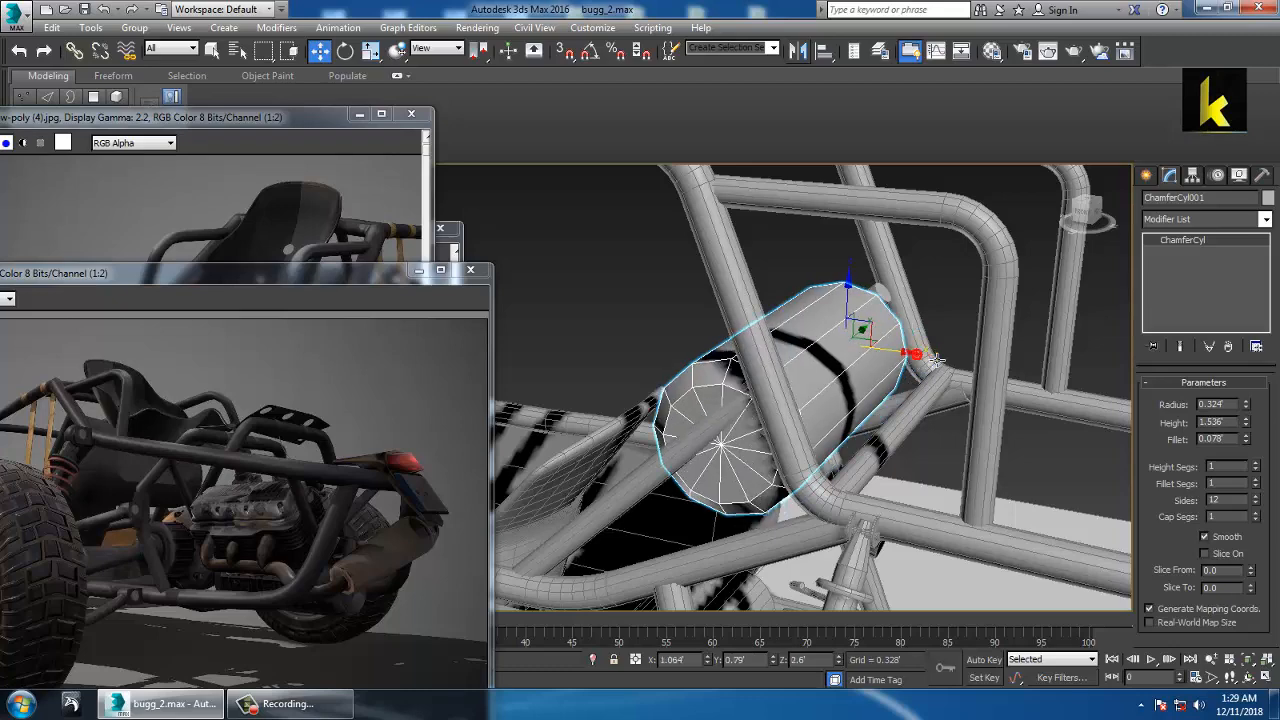
# Convert the tank to Editable Poly and add a Swift Loop edge loop near each end
pyautogui.keyDown('alt'); pyautogui.moveTo(915, 361); pyautogui.dragTo(846, 360, button='middle'); pyautogui.keyUp('alt')
pyautogui.rightClick(1183, 240)
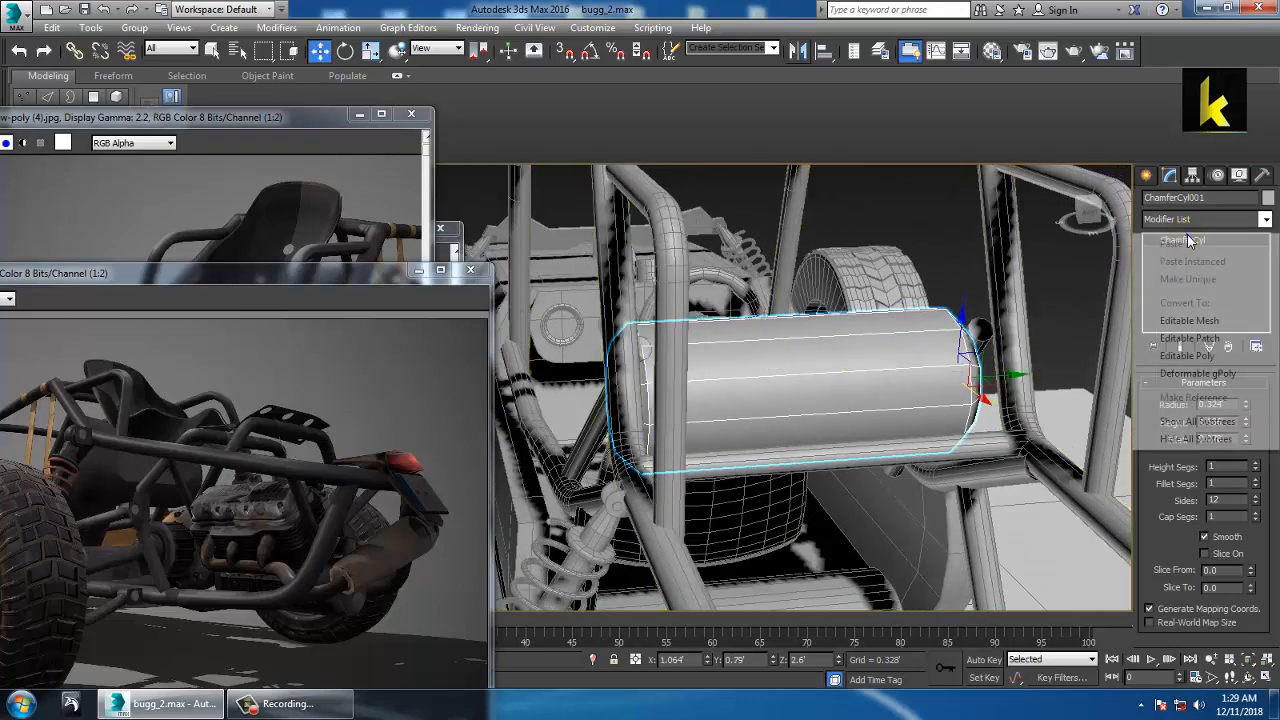
pyautogui.click(1185, 348)
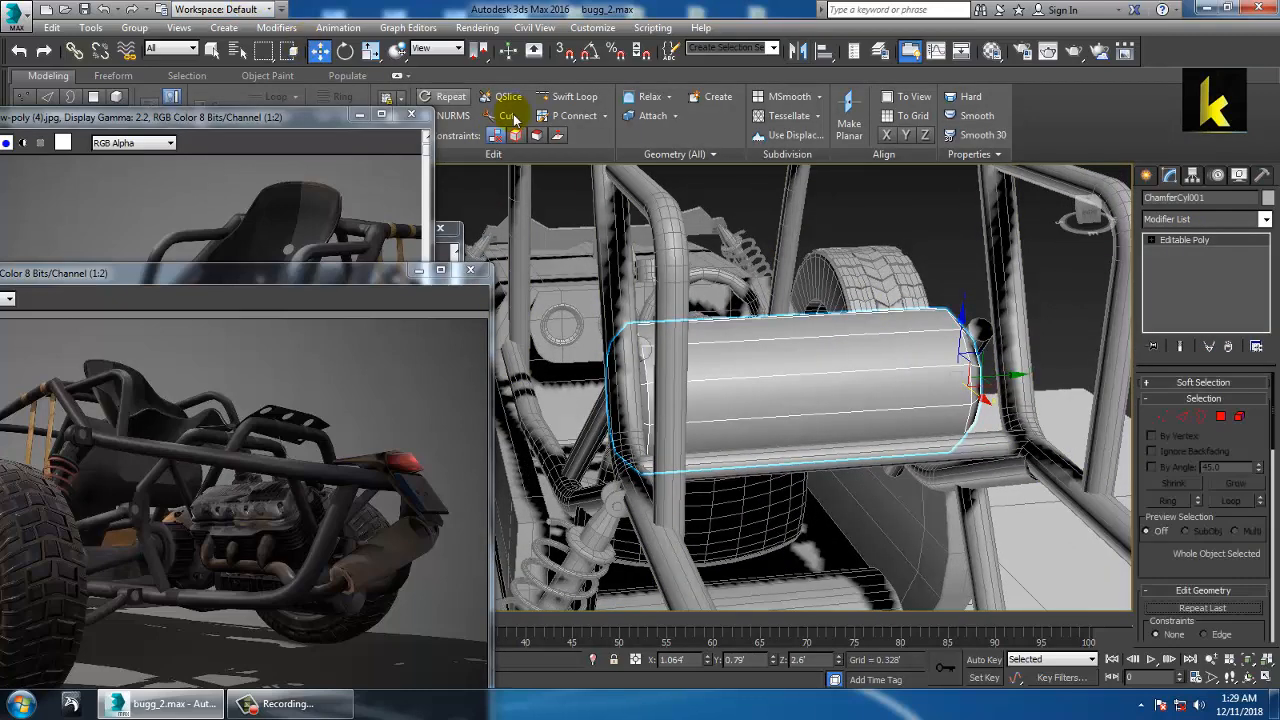
pyautogui.click(571, 96)
pyautogui.keyDown('alt'); pyautogui.moveTo(820, 372); pyautogui.dragTo(730, 378, button='middle'); pyautogui.keyUp('alt')
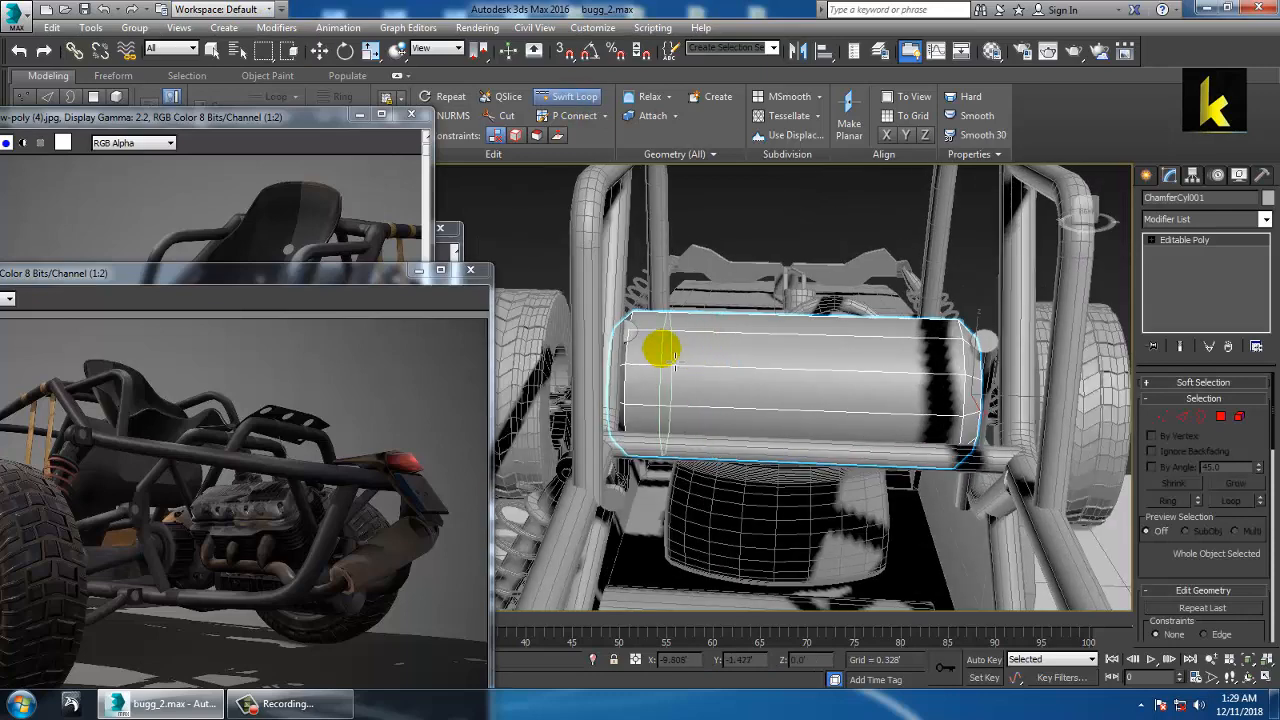
pyautogui.click(914, 363)
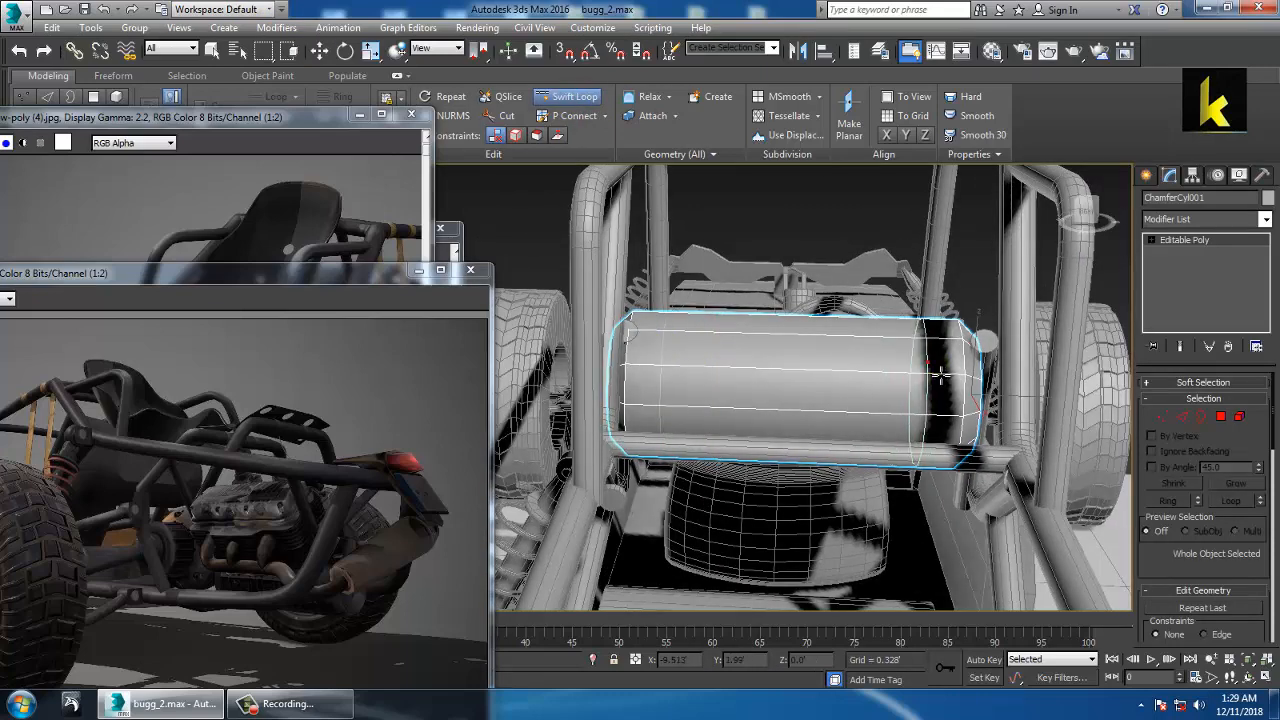
# Inset the three adjacent rear-facing polygons between the tank's edge loops as a group by 0.033'
pyautogui.click(1221, 416)
pyautogui.click(806, 360)
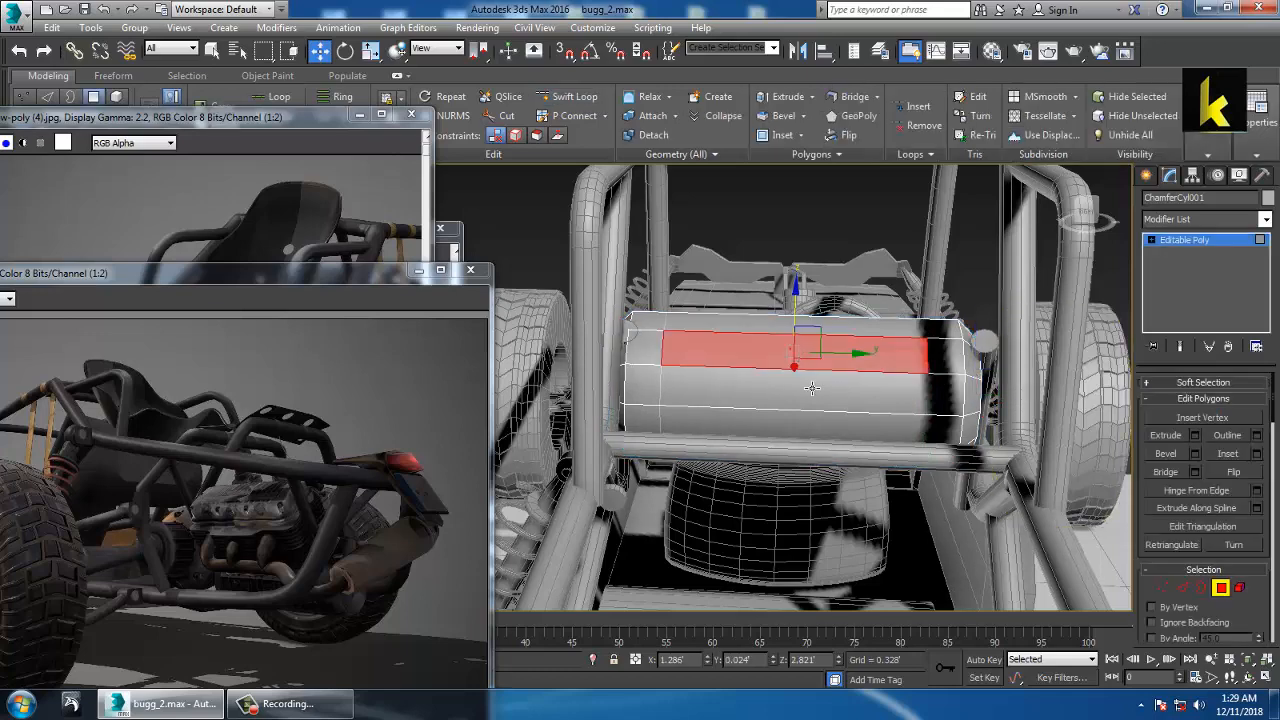
pyautogui.keyDown('ctrl'); pyautogui.click(812, 390); pyautogui.keyUp('ctrl')
pyautogui.keyDown('ctrl'); pyautogui.click(836, 426); pyautogui.keyUp('ctrl')
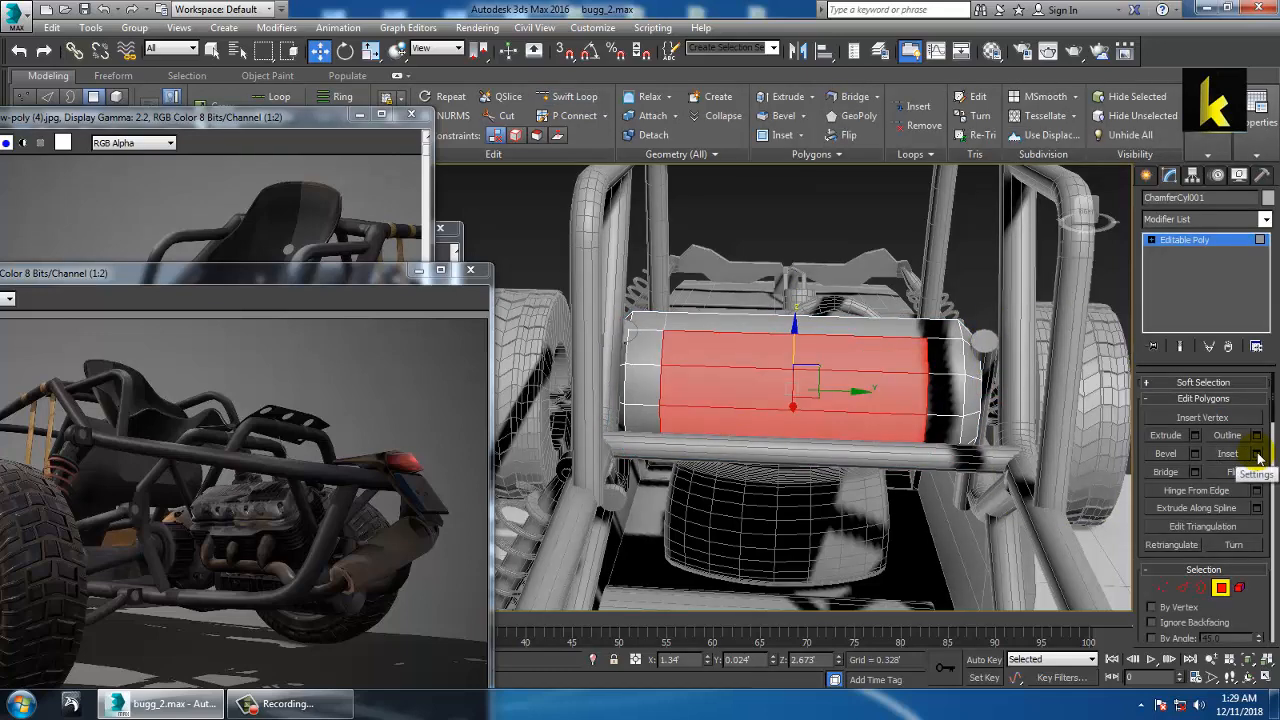
pyautogui.click(1257, 454)
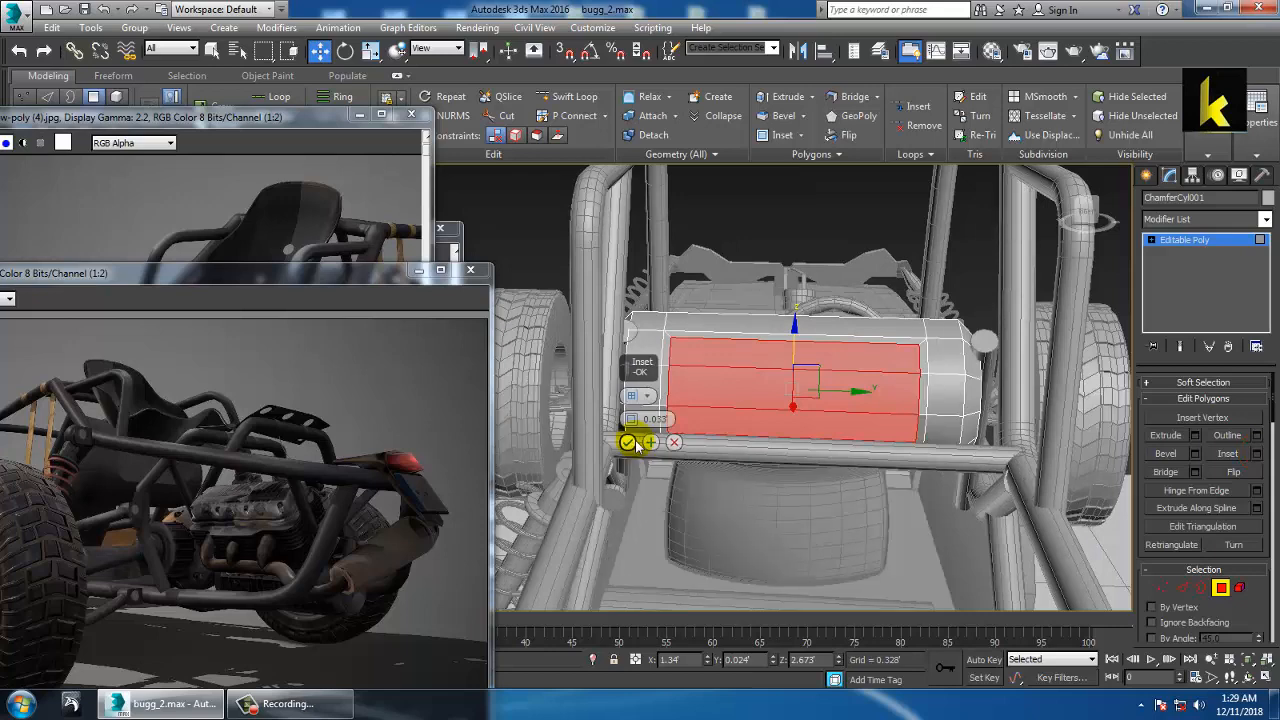
pyautogui.click(628, 442)
# Bevel the inset polygons inward to form a recessed panel on the tank, and leave polygon editing
pyautogui.click(1195, 454)
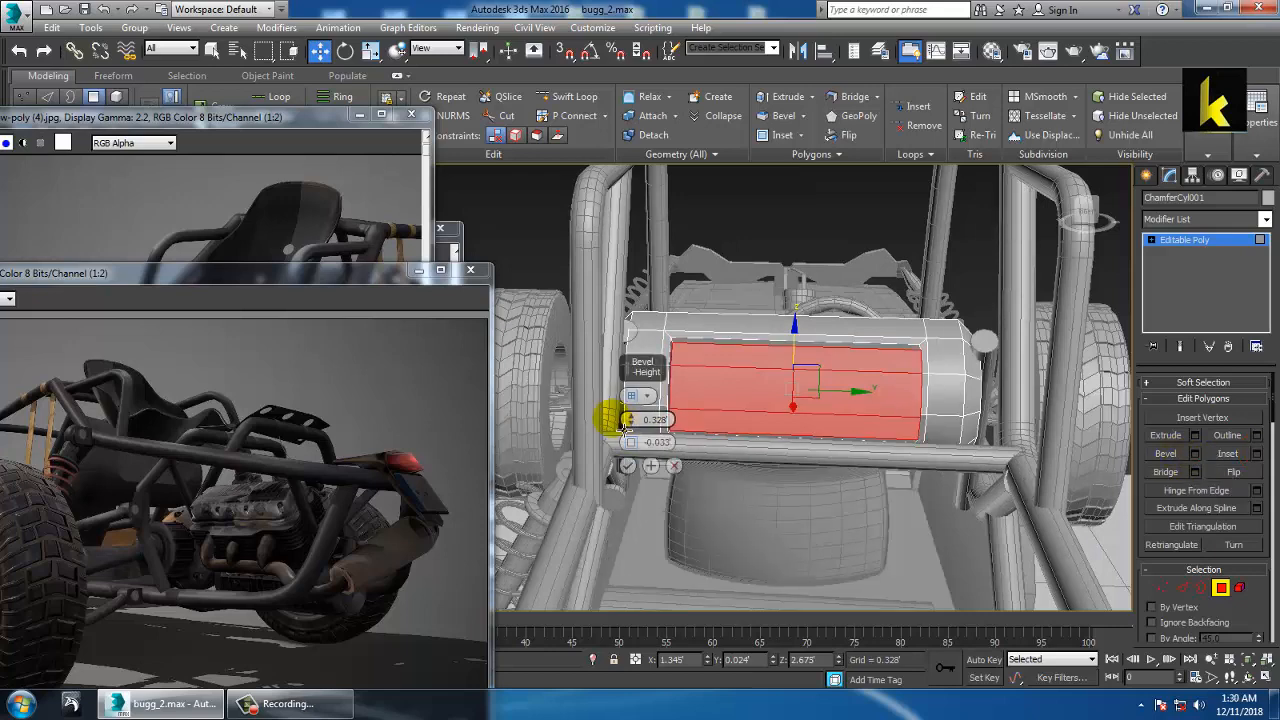
pyautogui.moveTo(641, 450); pyautogui.dragTo(628, 487)
pyautogui.click(626, 466)
pyautogui.keyDown('alt'); pyautogui.moveTo(626, 466); pyautogui.dragTo(1005, 305, button='middle'); pyautogui.keyUp('alt')
pyautogui.click(1195, 240)
pyautogui.keyDown('alt'); pyautogui.moveTo(1105, 265); pyautogui.dragTo(1008, 295, button='middle'); pyautogui.keyUp('alt')
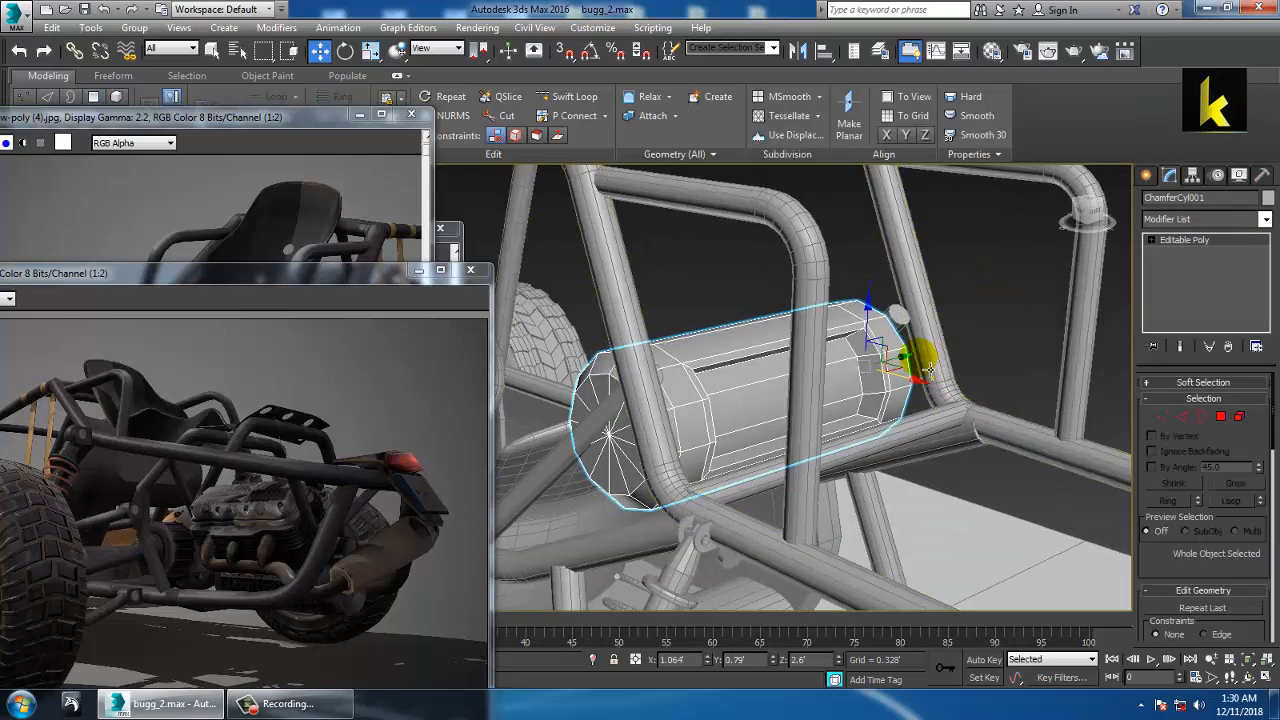
# Try to rotate the tank about its long axis
pyautogui.keyDown('alt'); pyautogui.moveTo(925, 368); pyautogui.dragTo(843, 371, button='middle'); pyautogui.keyUp('alt')
pyautogui.press('e')
pyautogui.moveTo(850, 351); pyautogui.dragTo(858, 372)
pyautogui.hotkey('ctrl', 'z')
pyautogui.press('w')
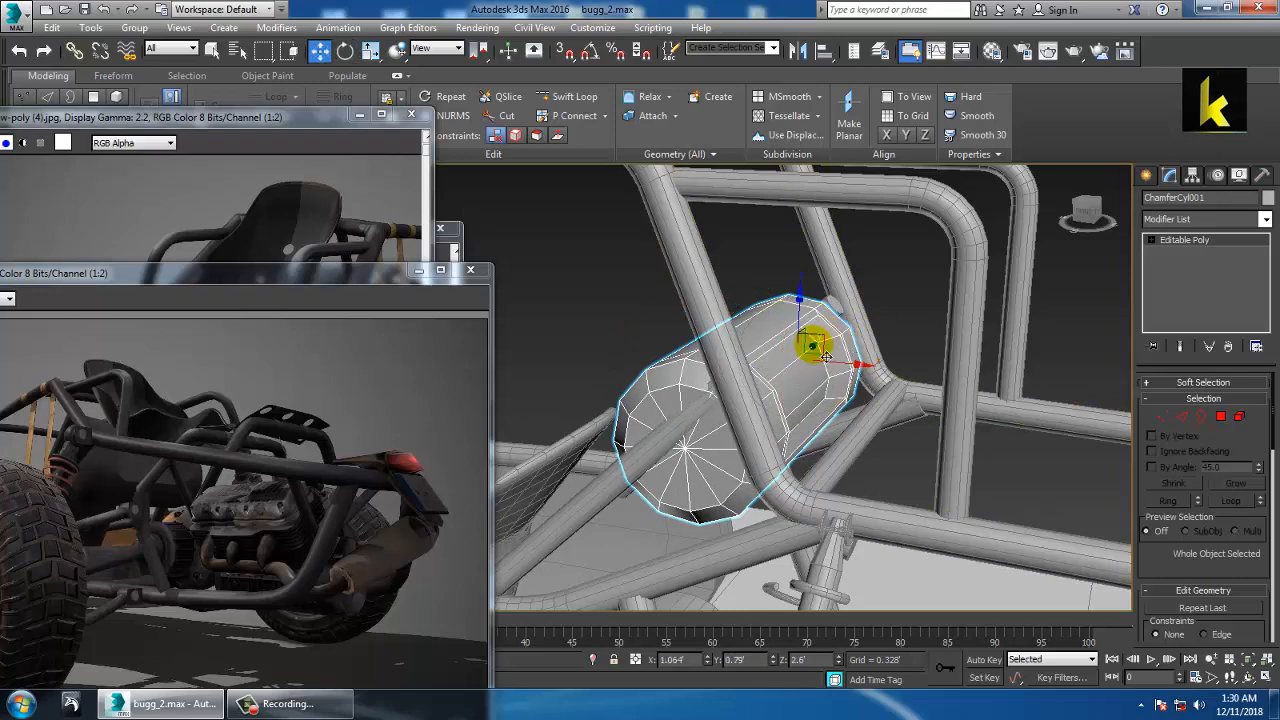
# Move the upper end vertex of the diagonal brace on the negative Y side outward along Y, away from the tank's end cap
pyautogui.keyDown('alt'); pyautogui.moveTo(809, 343); pyautogui.dragTo(815, 372, button='middle'); pyautogui.keyUp('alt')
pyautogui.click(757, 371)
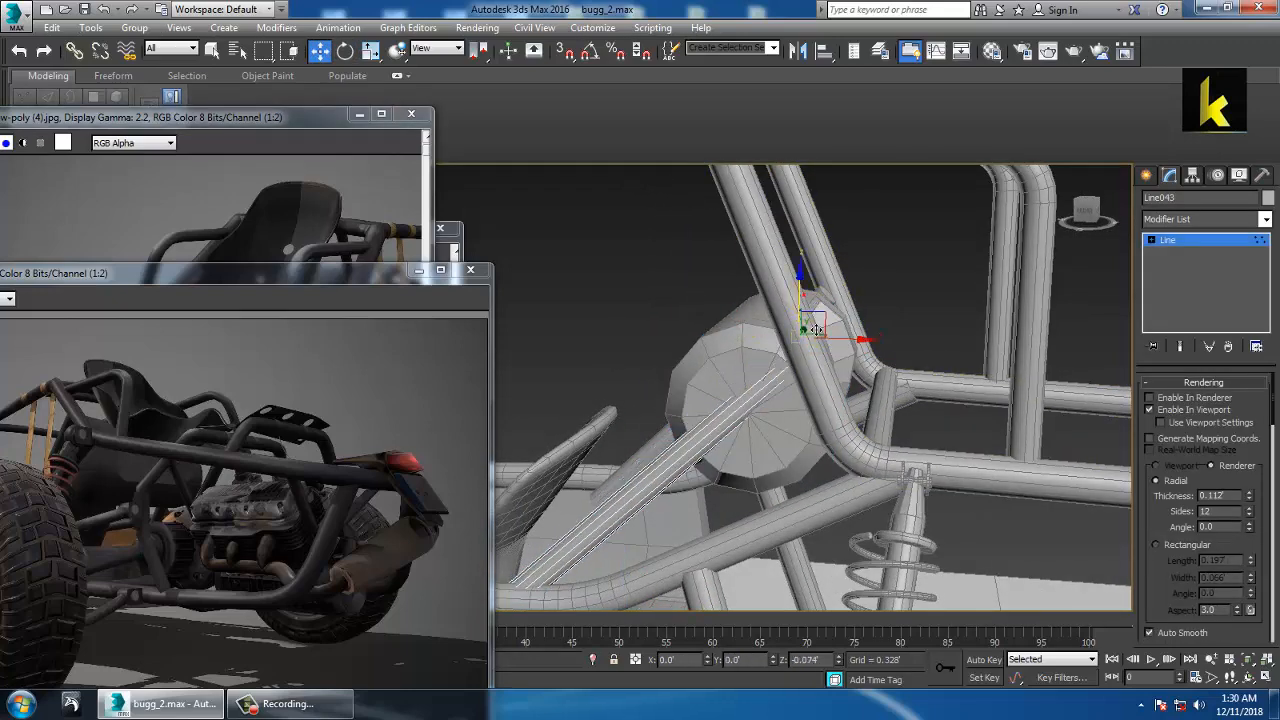
pyautogui.keyDown('alt'); pyautogui.moveTo(812, 335); pyautogui.dragTo(843, 367, button='middle'); pyautogui.keyUp('alt')
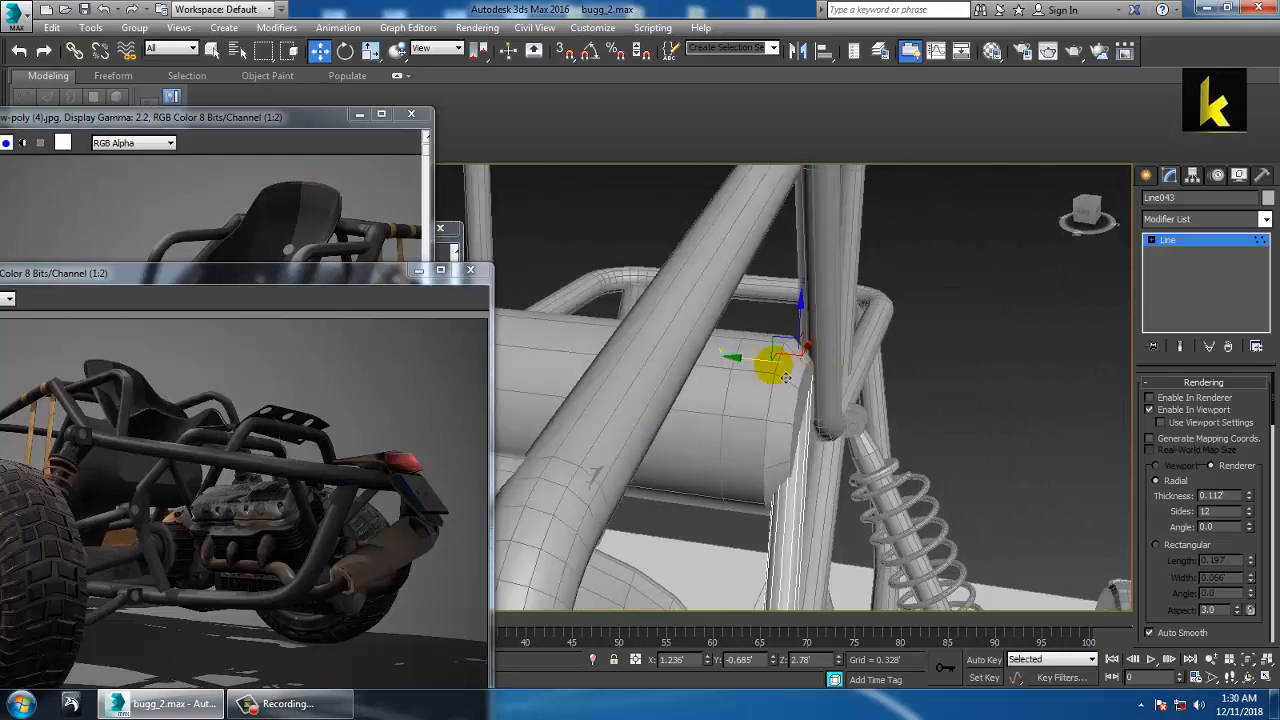
pyautogui.moveTo(758, 374); pyautogui.dragTo(781, 375)
pyautogui.keyDown('alt'); pyautogui.moveTo(780, 374); pyautogui.dragTo(763, 337, button='middle'); pyautogui.keyUp('alt')
pyautogui.click(1186, 244)
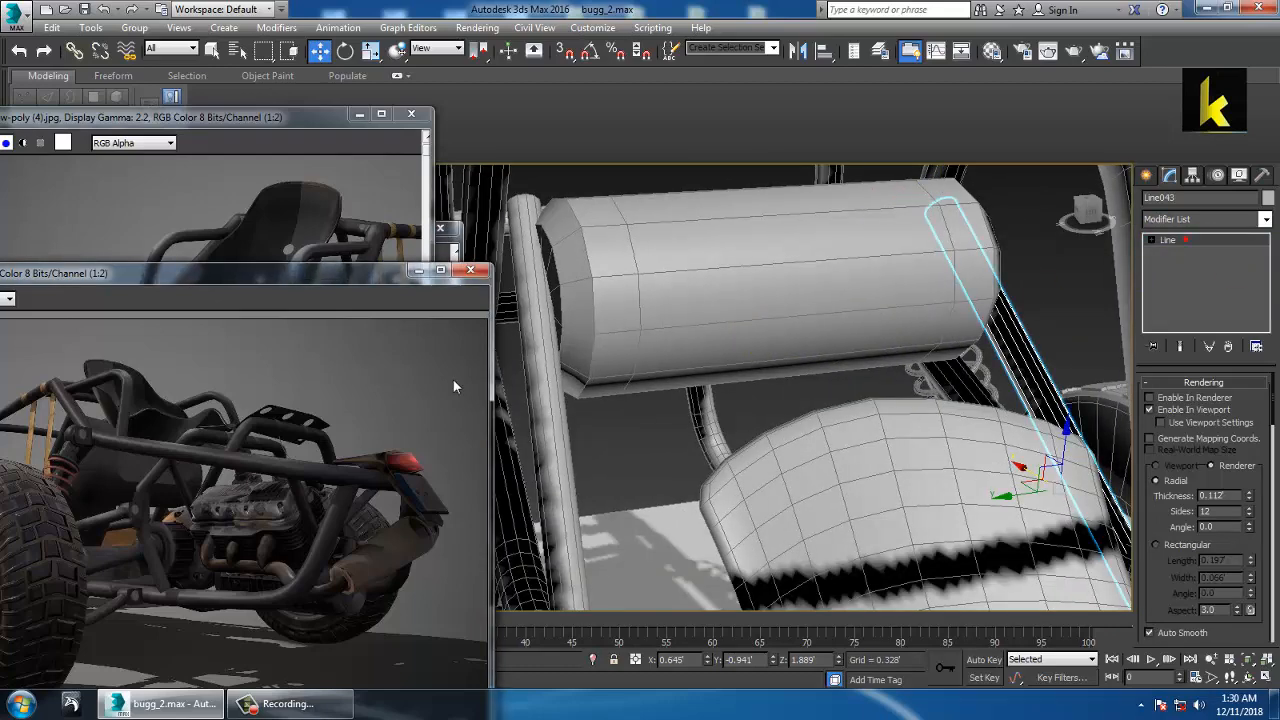
# Extend the tank toward the opposite brace by moving the vertices of that end, including its edge loop, outward along Y
pyautogui.click(556, 333)
pyautogui.moveTo(560, 334); pyautogui.dragTo(636, 422, button='middle')
pyautogui.click(525, 290)
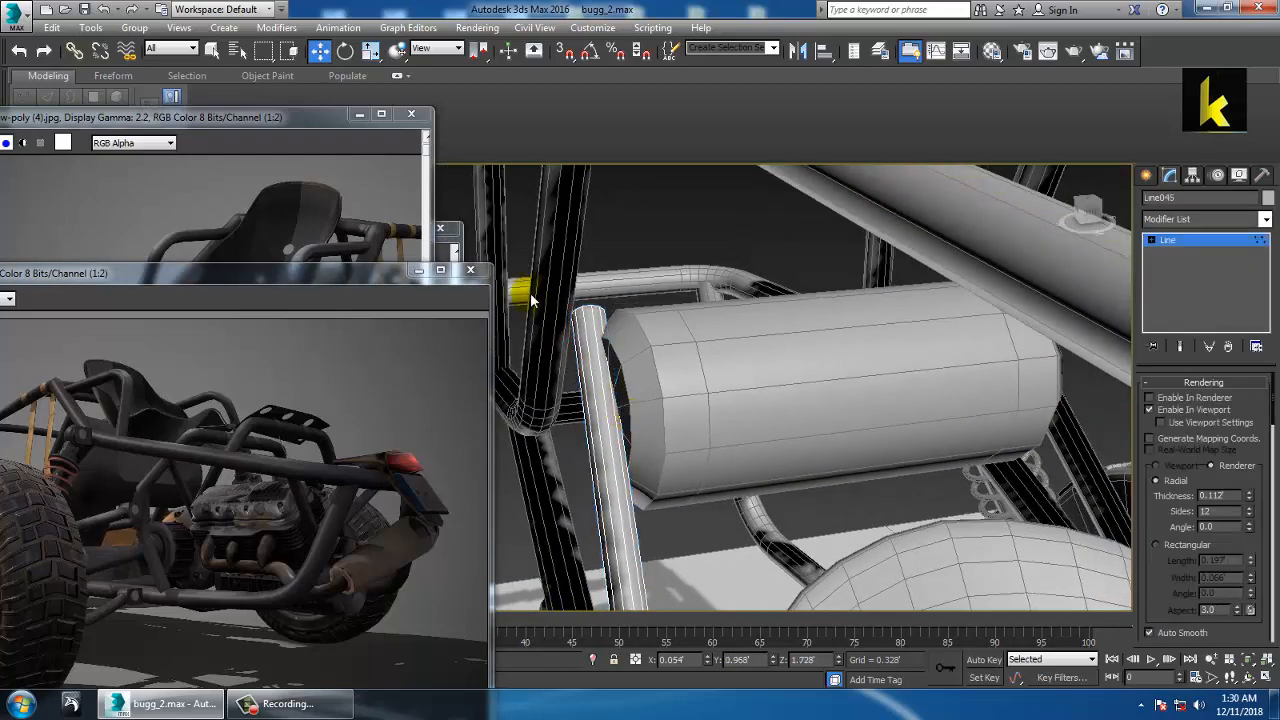
pyautogui.keyDown('alt'); pyautogui.moveTo(525, 290); pyautogui.dragTo(903, 431, button='middle'); pyautogui.keyUp('alt')
pyautogui.click(697, 472)
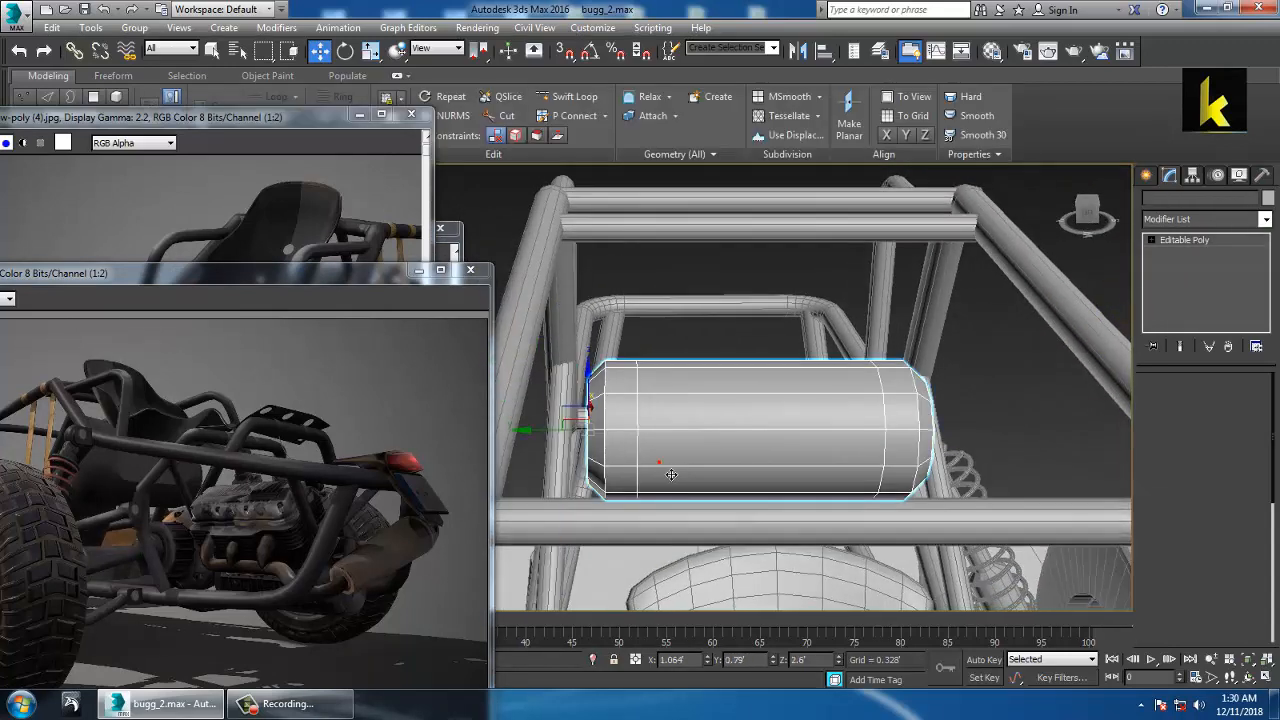
pyautogui.press('1')
pyautogui.moveTo(686, 309); pyautogui.dragTo(555, 432)
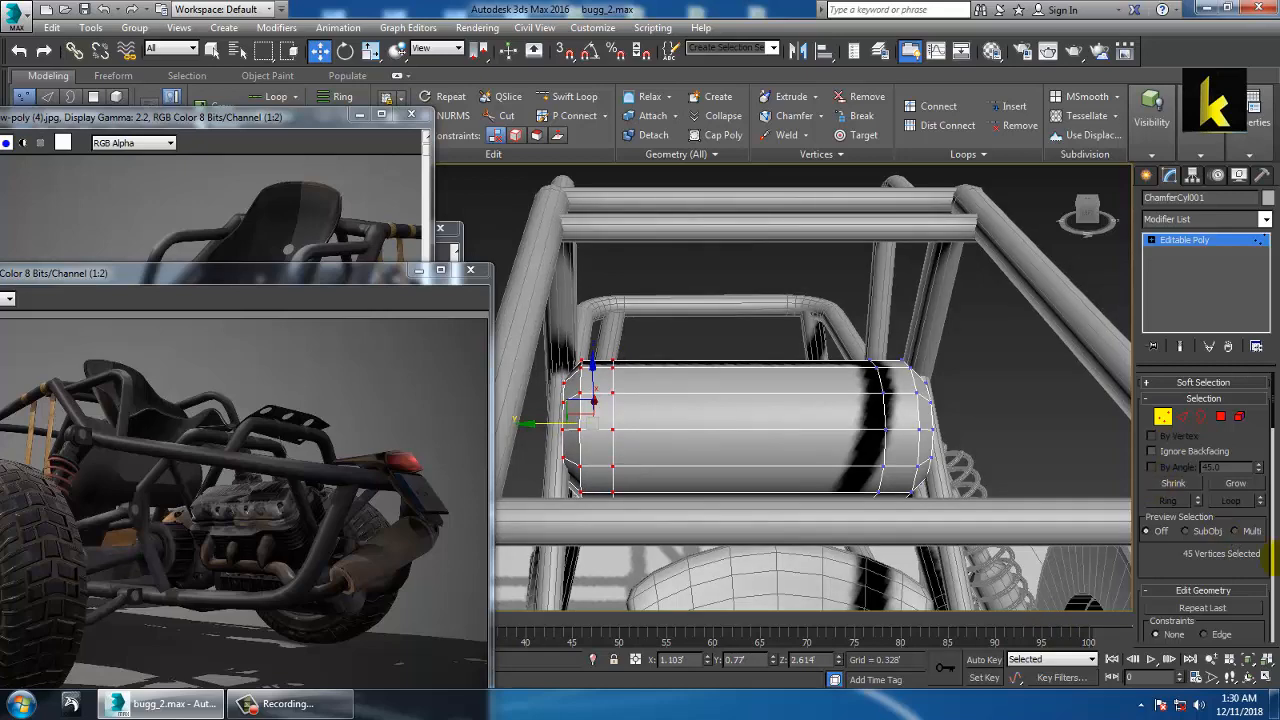
pyautogui.click(1197, 240)
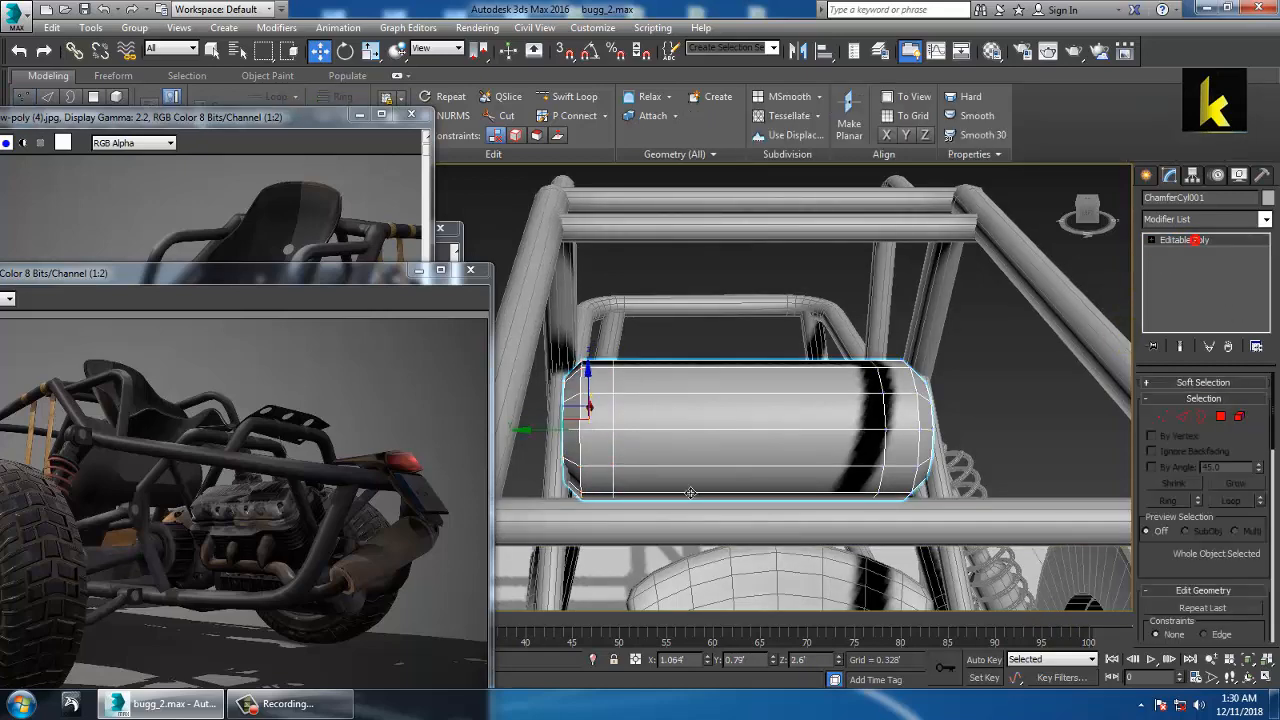
# Examine the tank's placement within the whole buggy in the Front view
pyautogui.hotkey('alt', 'w')
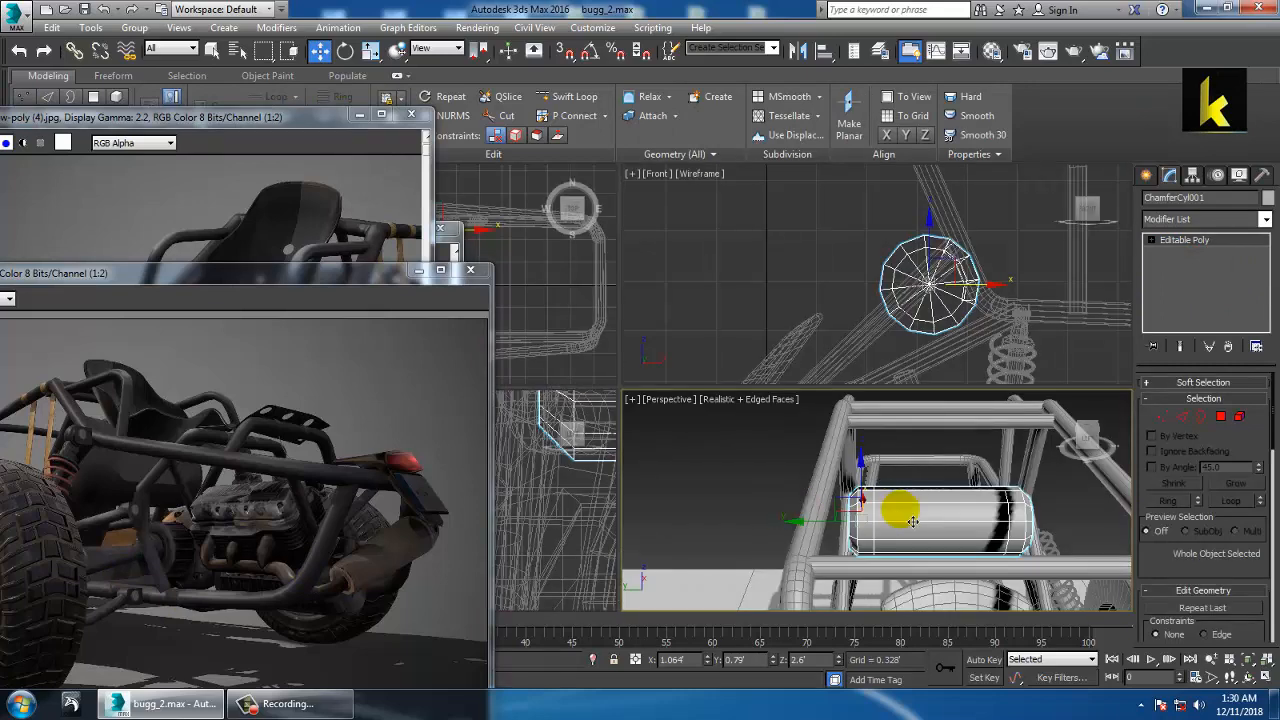
pyautogui.moveTo(883, 343); pyautogui.dragTo(836, 308, button='middle')
pyautogui.hotkey('alt', 'w')
pyautogui.scroll(-5, 927, 369)
pyautogui.moveTo(927, 369); pyautogui.dragTo(999, 387, button='middle')
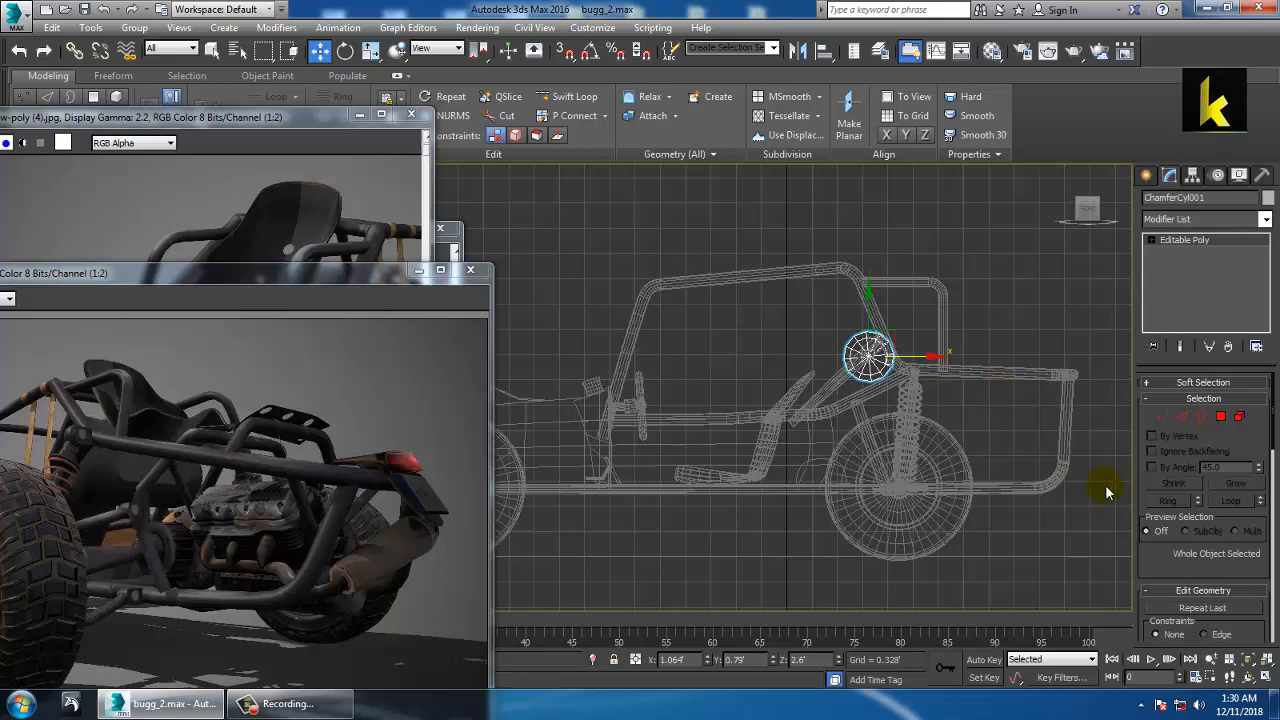
# Set up line drawing with AutoGrid off and try a straight brace rising from the lower frame rail behind the rear shock absorber
pyautogui.click(1148, 178)
pyautogui.click(1171, 200)
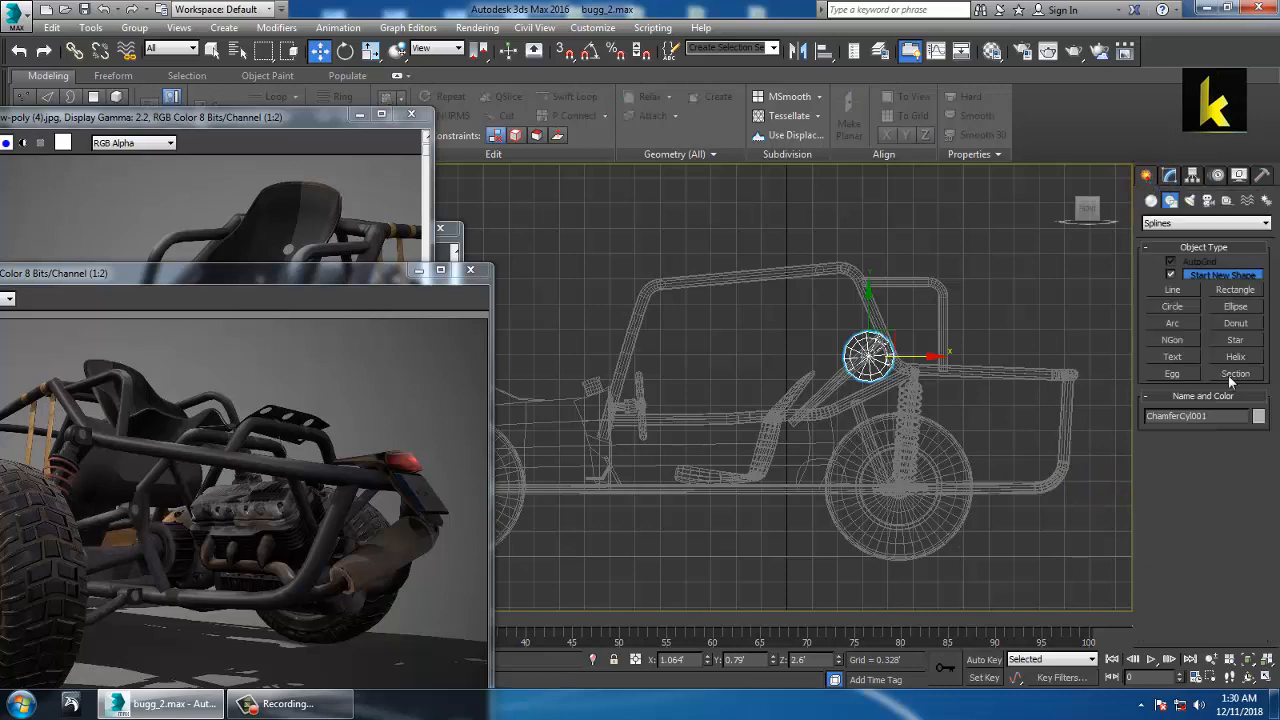
pyautogui.click(1180, 289)
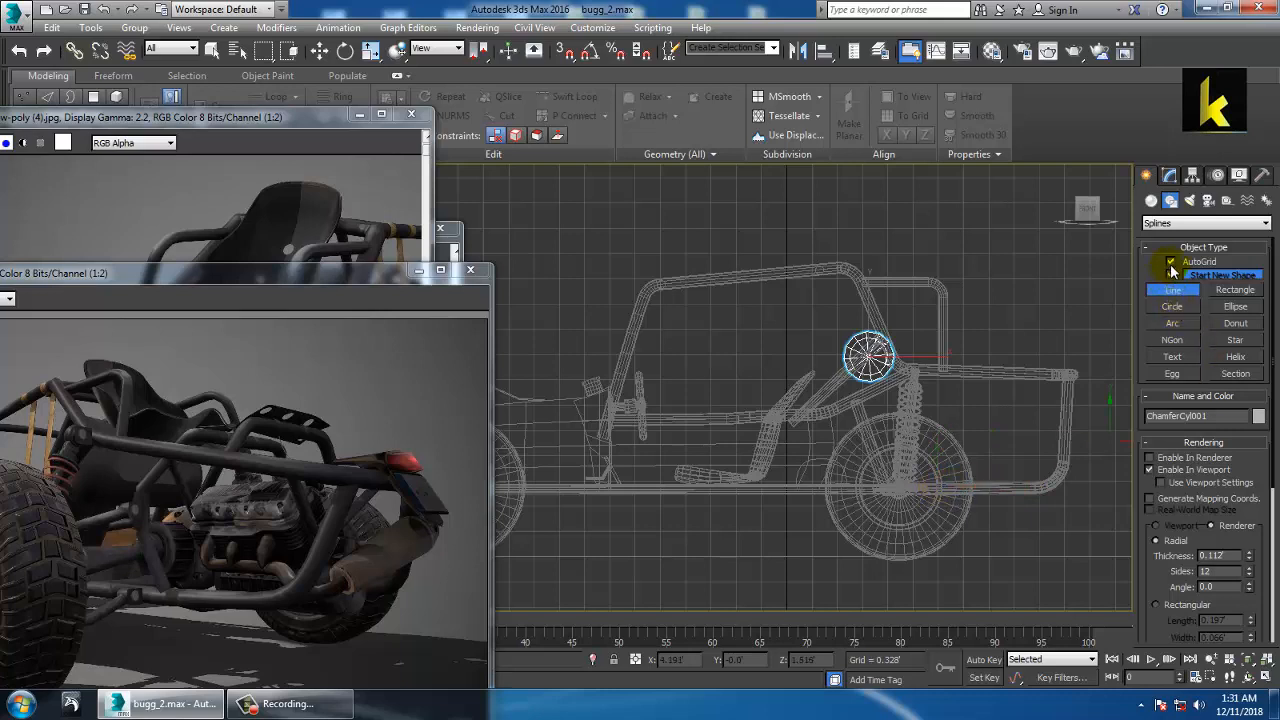
pyautogui.click(940, 488)
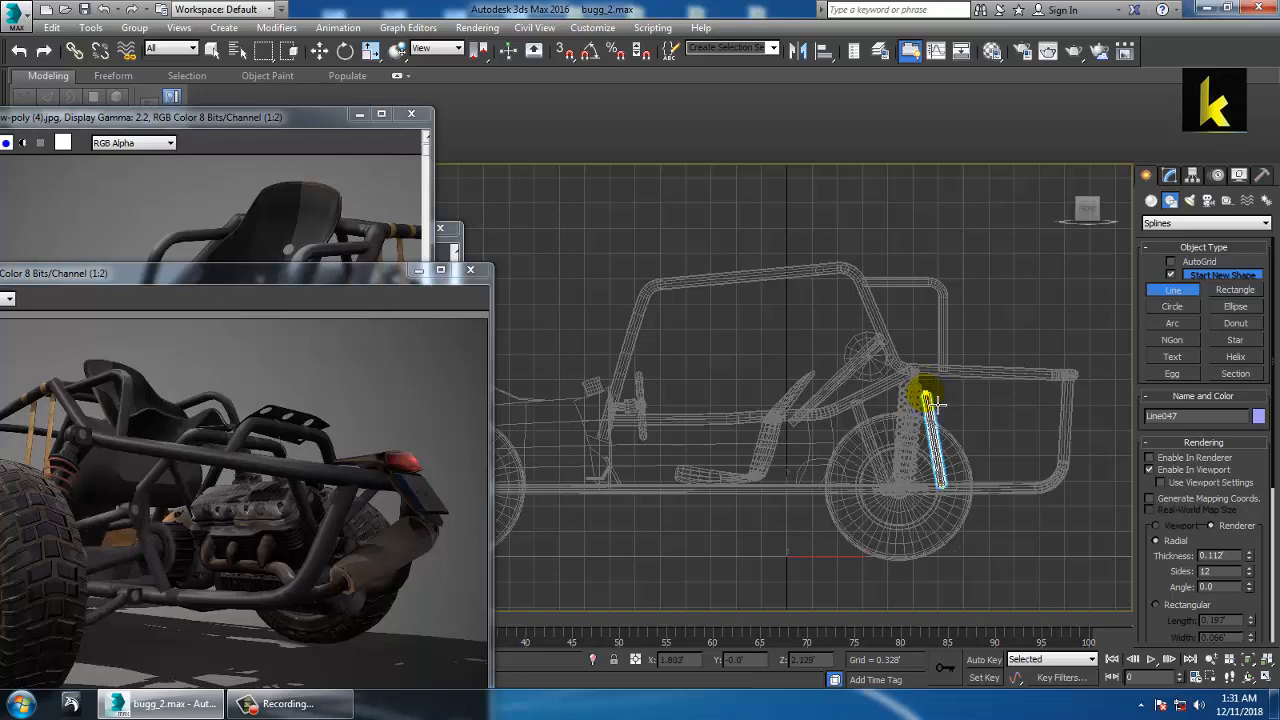
pyautogui.rightClick(928, 400)
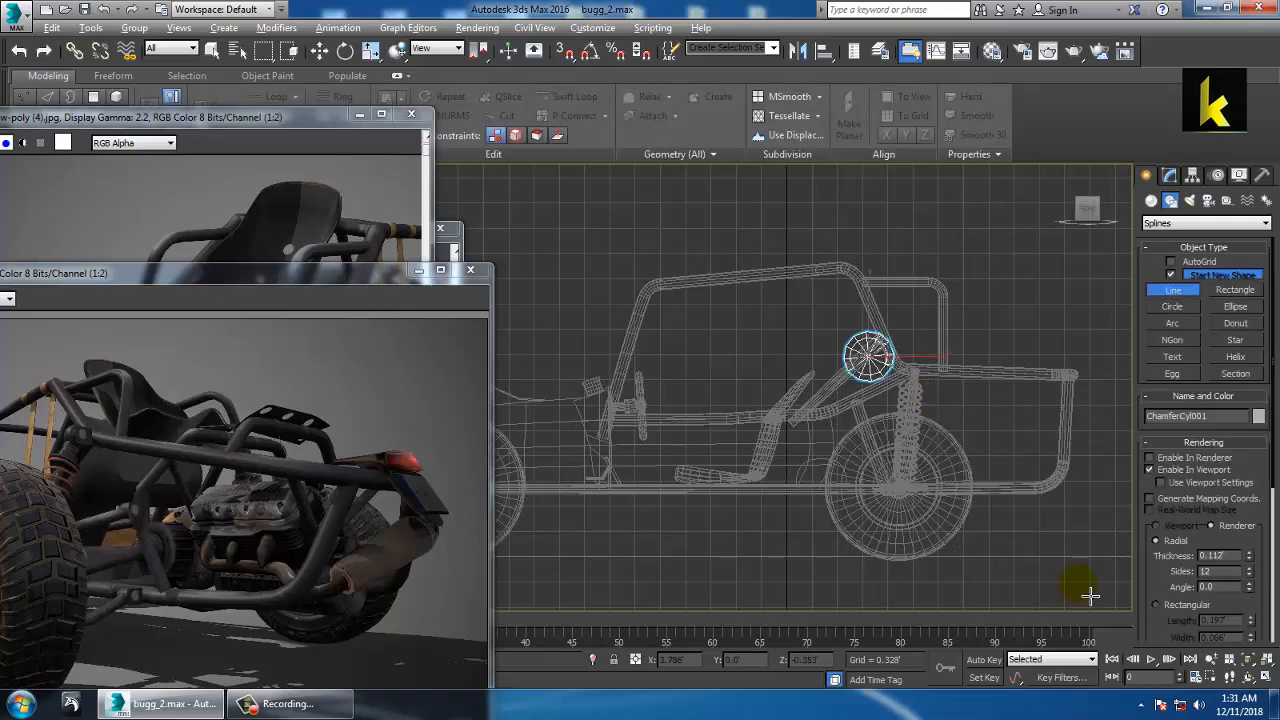
# Examine the rear frame and tank area in the Left and Perspective views
pyautogui.hotkey('alt', 'w')
pyautogui.rightClick(583, 539)
pyautogui.hotkey('alt', 'w')
pyautogui.scroll(-10, 680, 509)
pyautogui.moveTo(712, 506); pyautogui.dragTo(722, 504, button='middle')
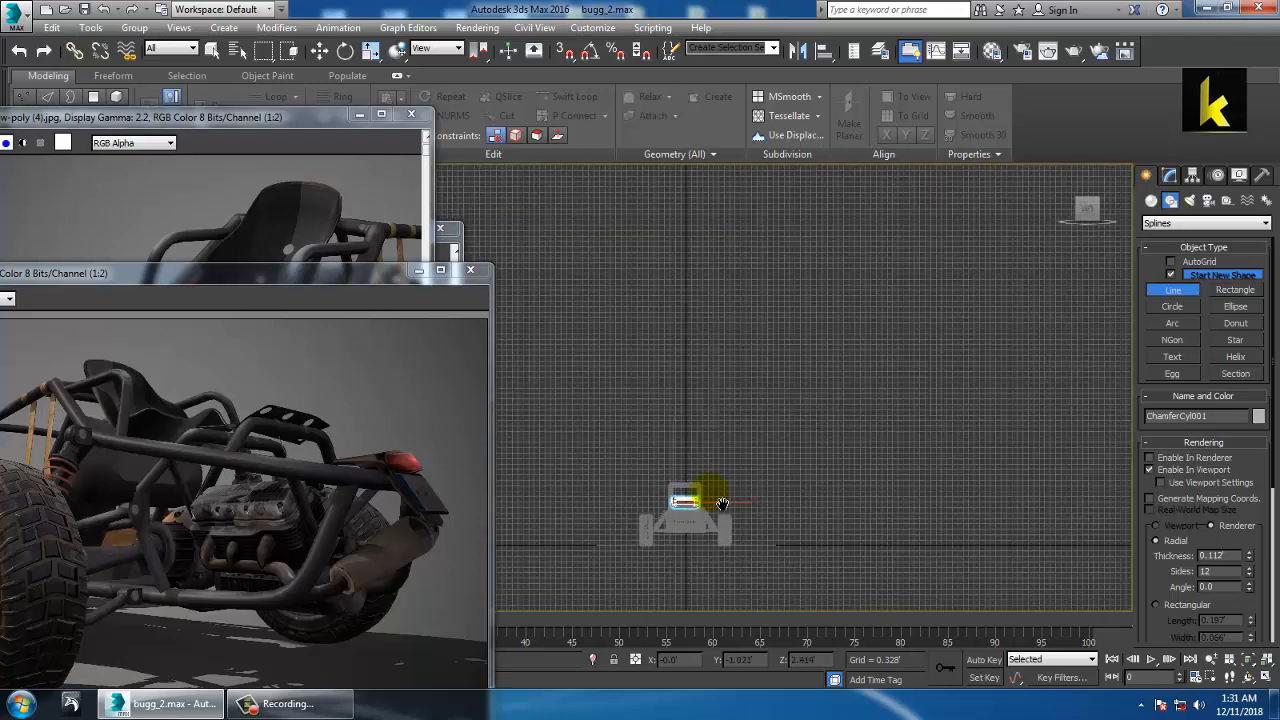
pyautogui.scroll(10, 722, 504)
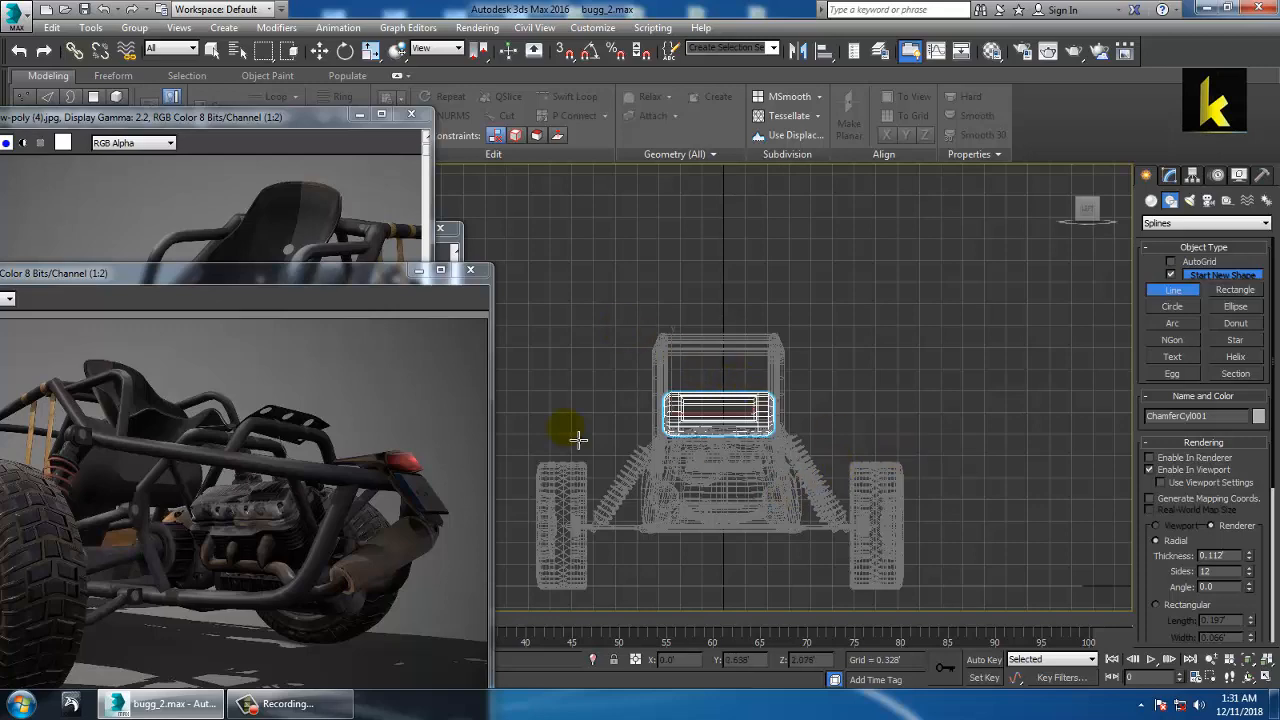
pyautogui.hotkey('alt', 'w')
pyautogui.middleClick(944, 496)
pyautogui.hotkey('alt', 'w')
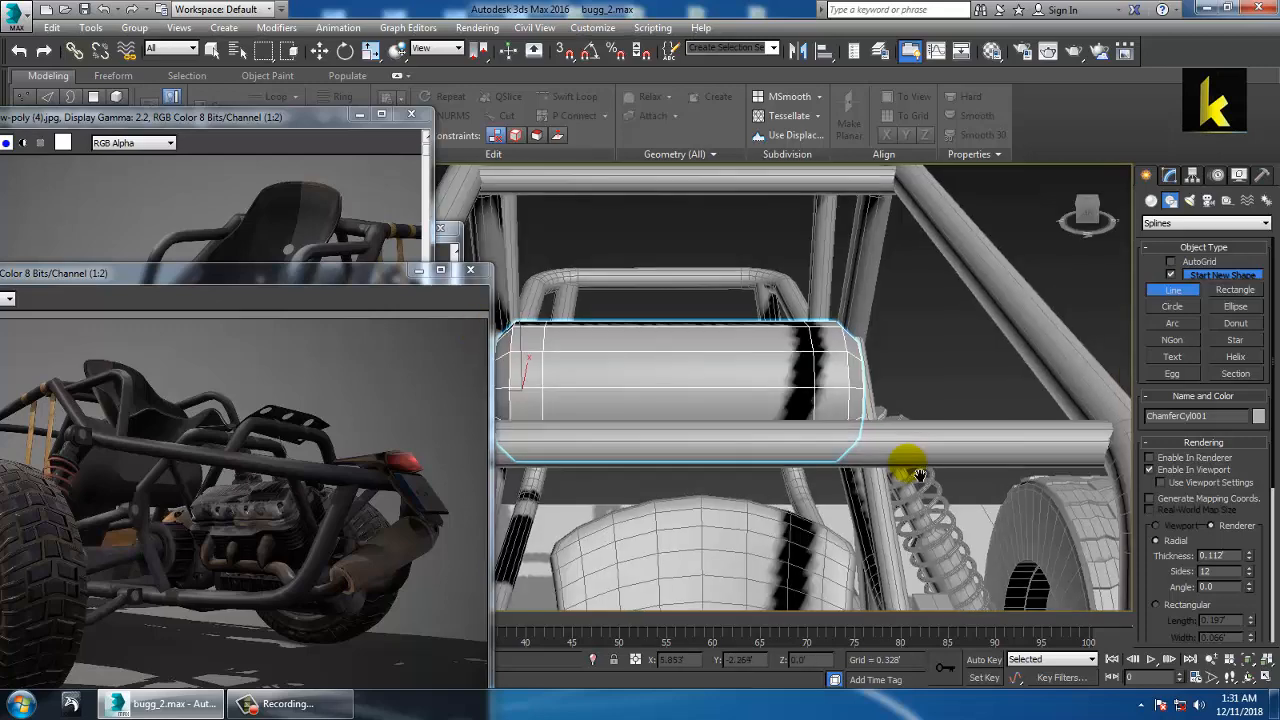
pyautogui.keyDown('alt'); pyautogui.moveTo(917, 475); pyautogui.dragTo(786, 380, button='middle'); pyautogui.keyUp('alt')
pyautogui.hotkey('alt', 'w')
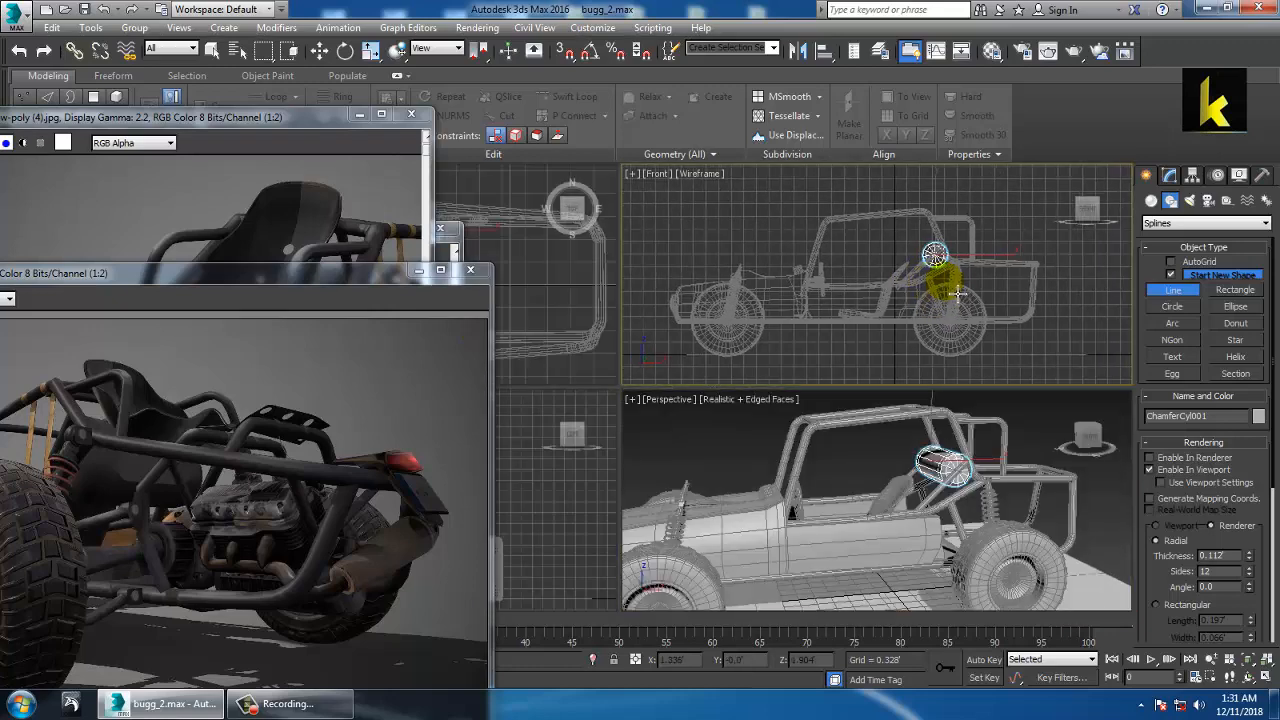
# Draw a three-point bent brace in the Front view from the lower rear rail, forward toward the shock absorber, up to the upper rail
pyautogui.middleClick(937, 280)
pyautogui.hotkey('alt', 'w')
pyautogui.scroll(2, 953, 380)
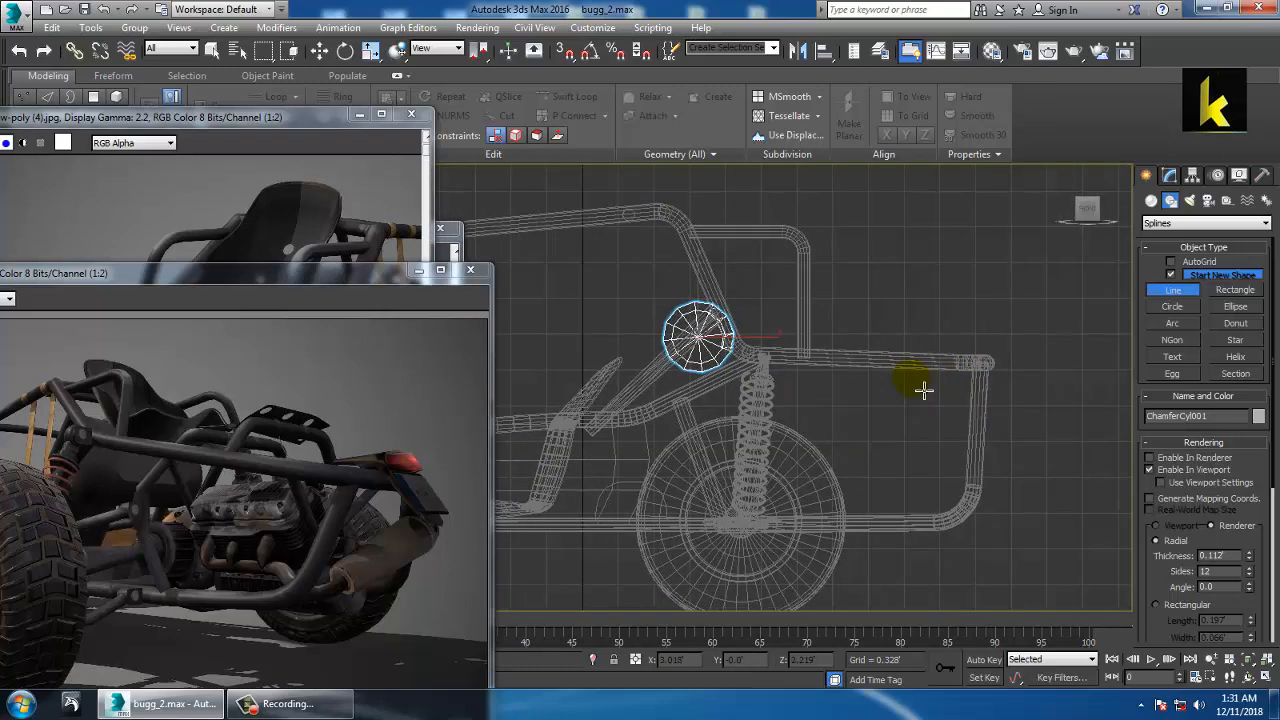
pyautogui.click(833, 519)
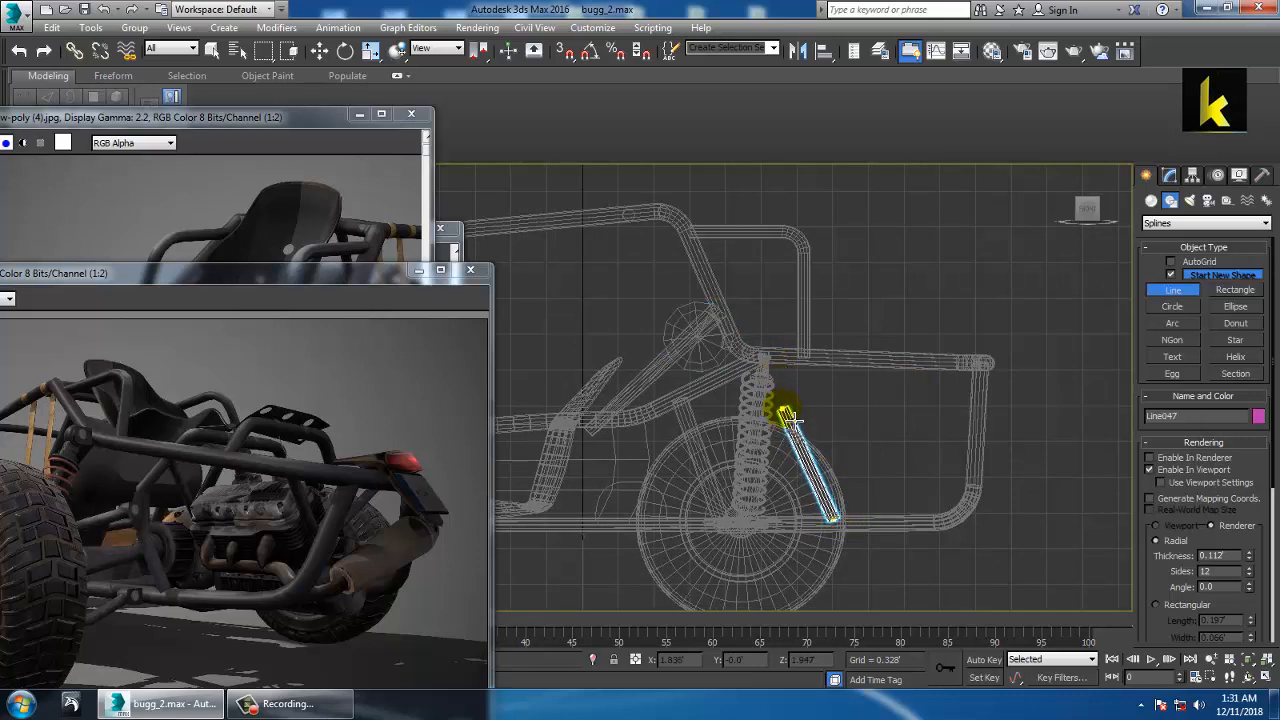
pyautogui.click(789, 417)
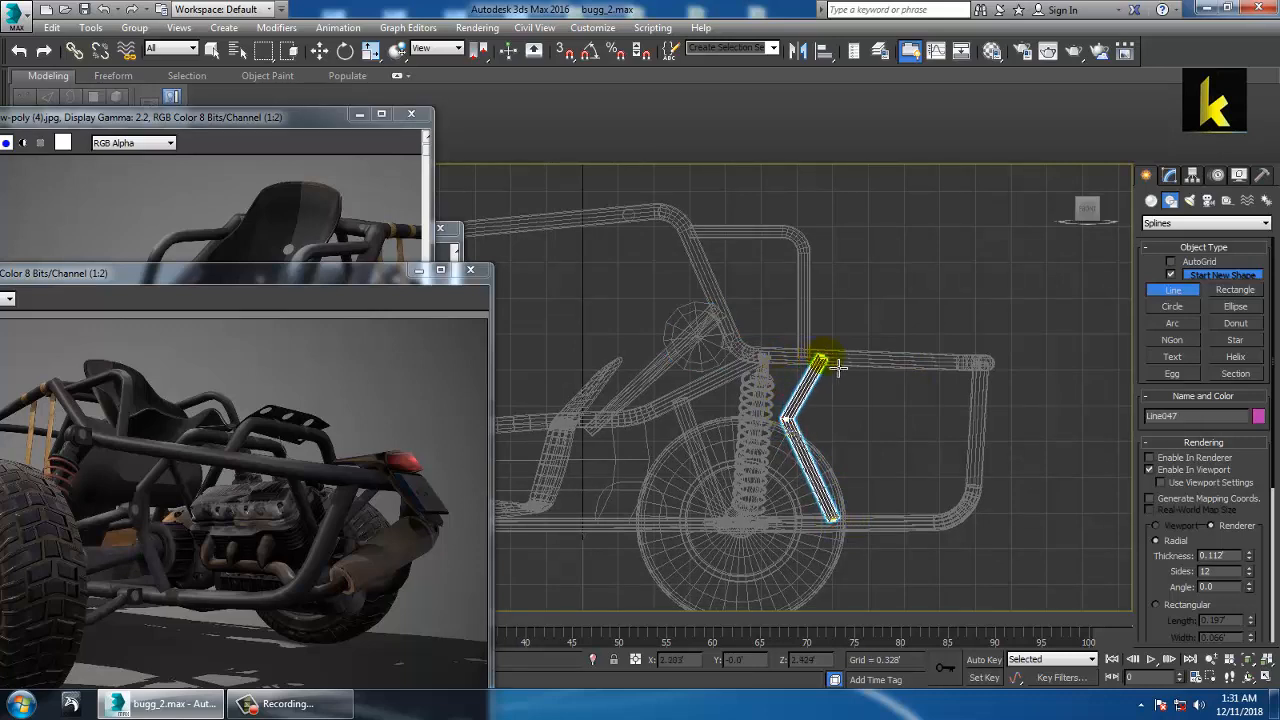
pyautogui.rightClick(1062, 550)
# Move the bent brace along Y to about -0.991', onto the side rail of the rear frame
pyautogui.hotkey('alt', 'w')
pyautogui.middleClick(1040, 536)
pyautogui.press('z')
pyautogui.hotkey('alt', 'w')
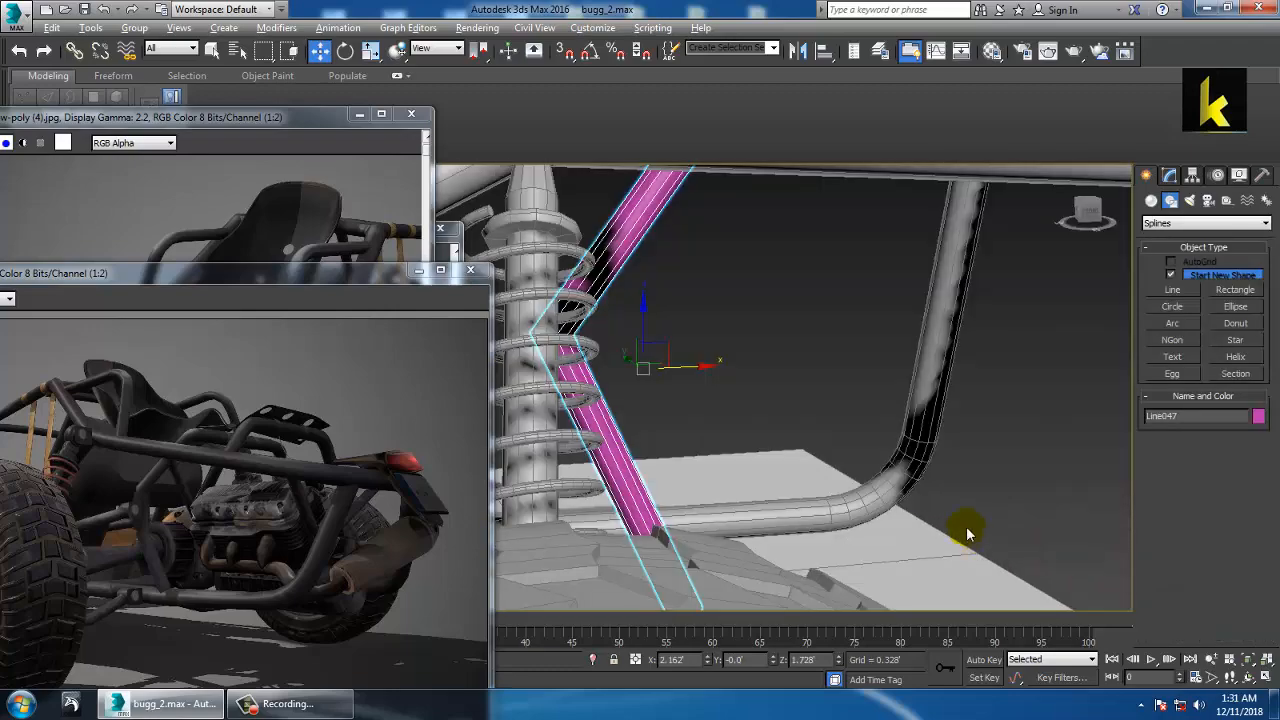
pyautogui.scroll(-5, 966, 526)
pyautogui.keyDown('alt'); pyautogui.moveTo(926, 531); pyautogui.dragTo(871, 508, button='middle'); pyautogui.keyUp('alt')
pyautogui.scroll(4, 885, 517)
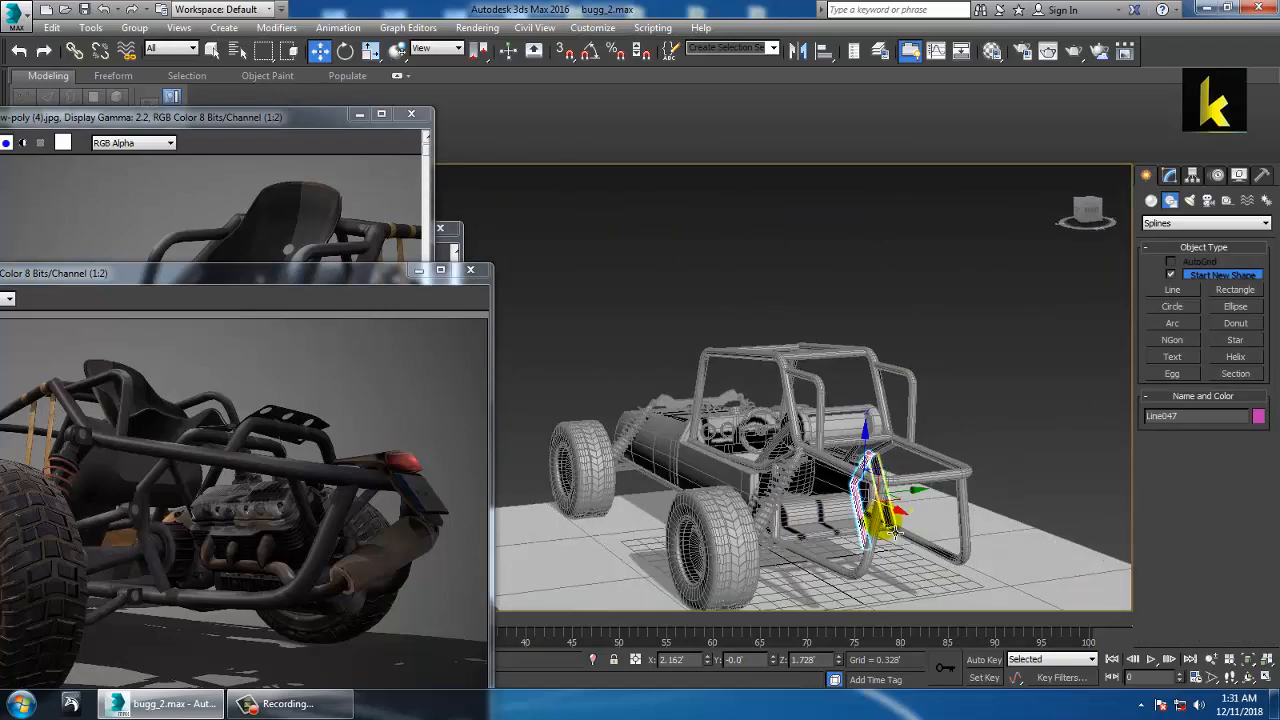
pyautogui.keyDown('alt'); pyautogui.moveTo(985, 530); pyautogui.dragTo(877, 536, button='middle'); pyautogui.keyUp('alt')
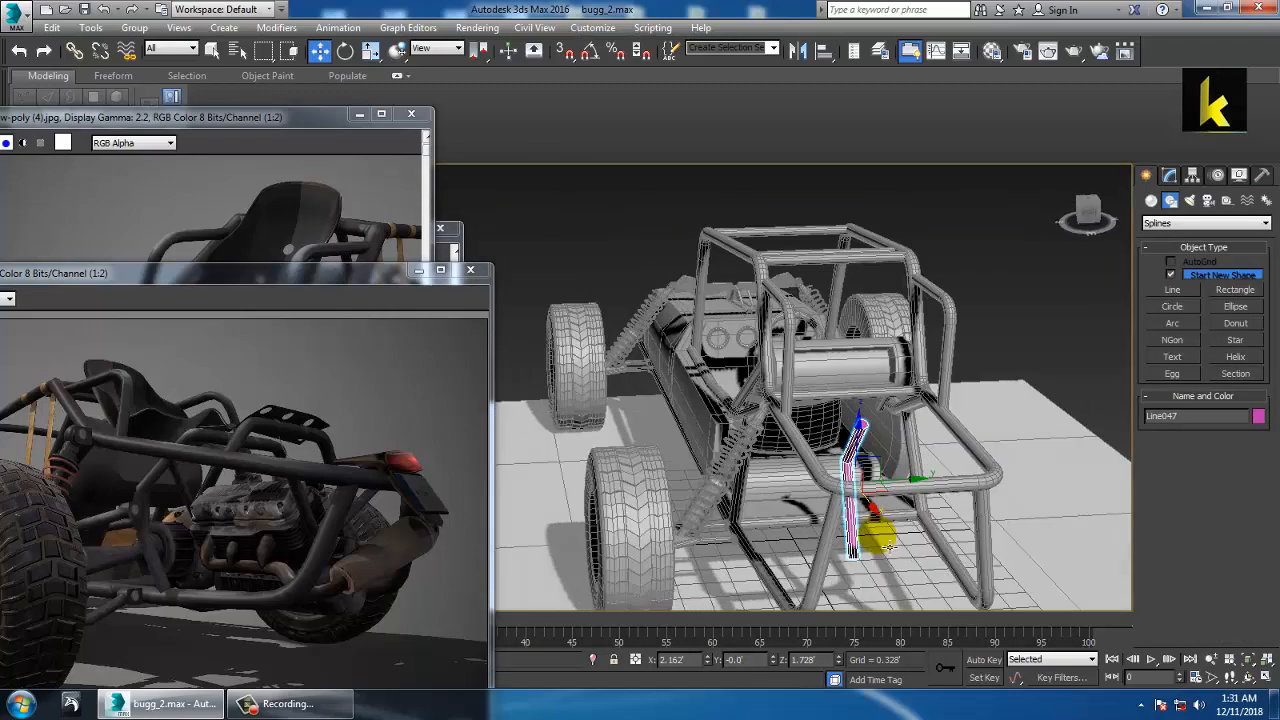
pyautogui.moveTo(914, 481); pyautogui.dragTo(826, 489)
pyautogui.keyDown('alt'); pyautogui.moveTo(826, 489); pyautogui.dragTo(854, 500, button='middle'); pyautogui.keyUp('alt')
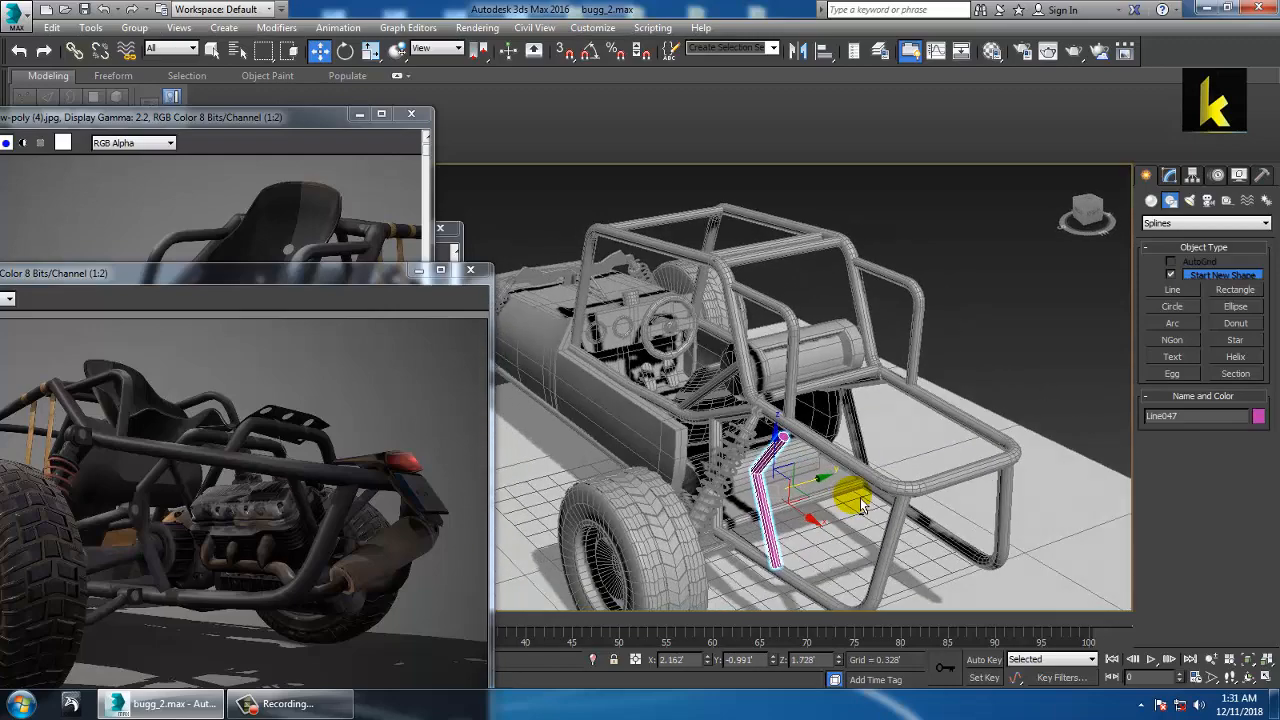
# Move the bent brace's upper end vertex inward along Y to about -0.626', toward the middle of the frame
pyautogui.scroll(3, 837, 497)
pyautogui.press('1')
pyautogui.keyDown('alt'); pyautogui.moveTo(793, 437); pyautogui.dragTo(741, 433, button='middle'); pyautogui.keyUp('alt')
pyautogui.moveTo(741, 433); pyautogui.dragTo(859, 435)
pyautogui.keyDown('alt'); pyautogui.moveTo(859, 435); pyautogui.dragTo(806, 449, button='middle'); pyautogui.keyUp('alt')
pyautogui.keyDown('alt'); pyautogui.moveTo(735, 487); pyautogui.dragTo(758, 492, button='middle'); pyautogui.keyUp('alt')
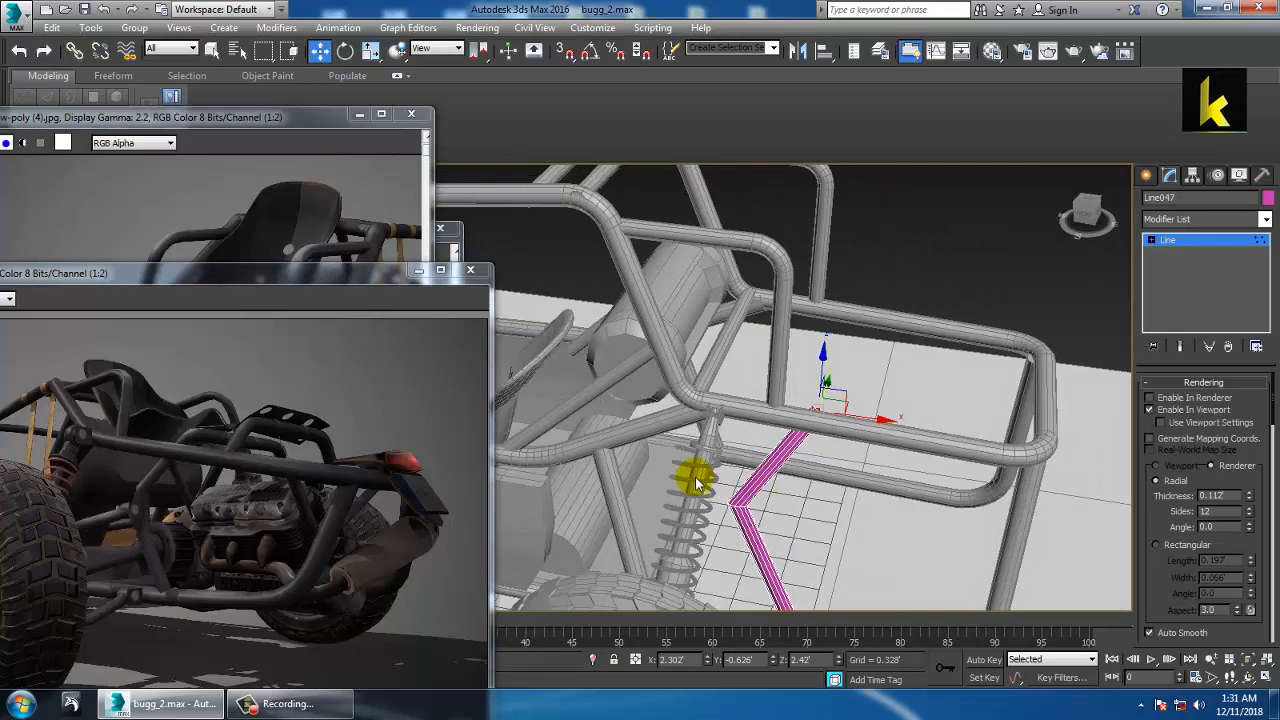
# Set the bent brace's radial thickness to 0.133'
pyautogui.moveTo(695, 478); pyautogui.dragTo(768, 515)
pyautogui.keyDown('alt'); pyautogui.moveTo(768, 515); pyautogui.dragTo(747, 491, button='middle'); pyautogui.keyUp('alt')
pyautogui.click(1172, 241)
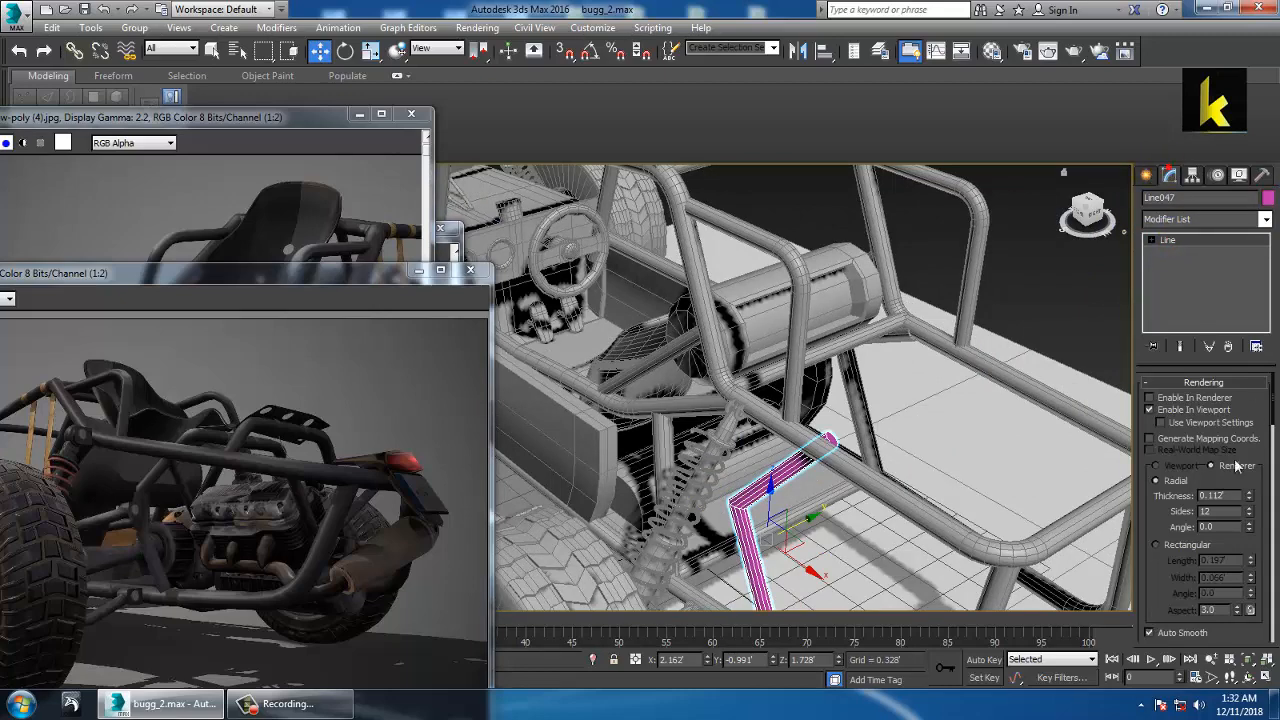
pyautogui.moveTo(1248, 501); pyautogui.dragTo(1248, 483)
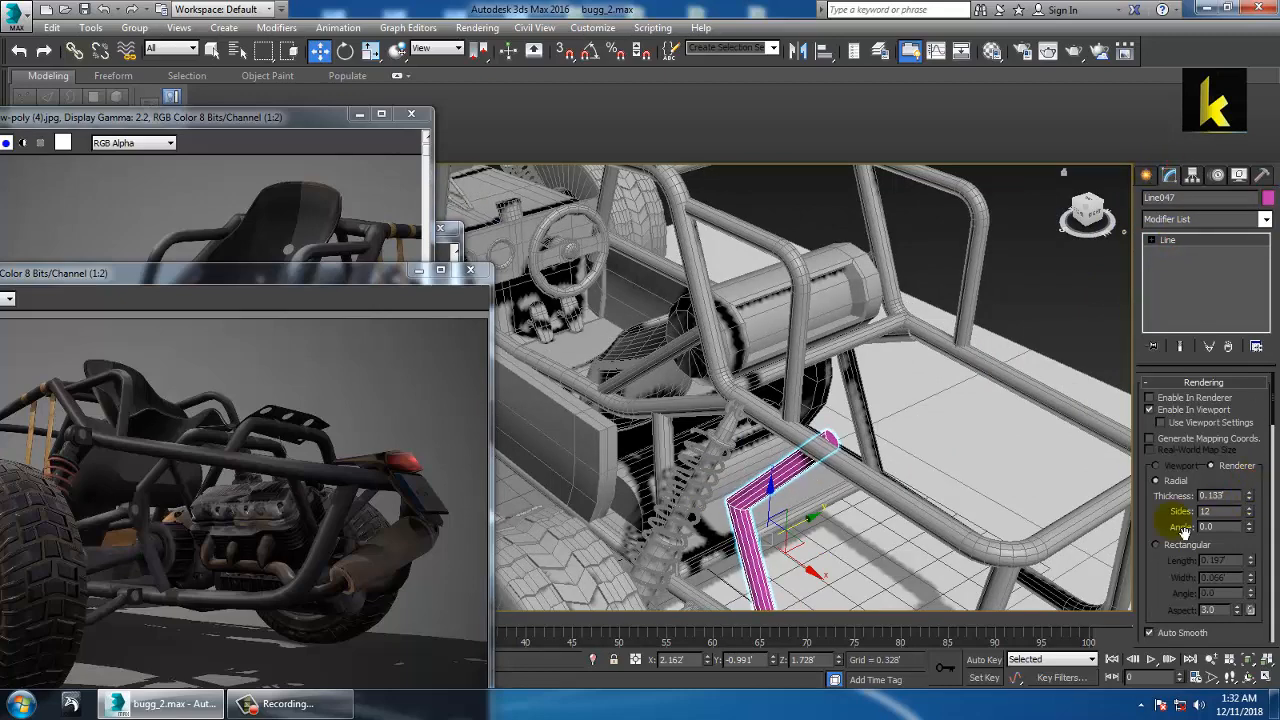
# Fillet the middle corner vertex of the bent brace to round its bend
pyautogui.press('1')
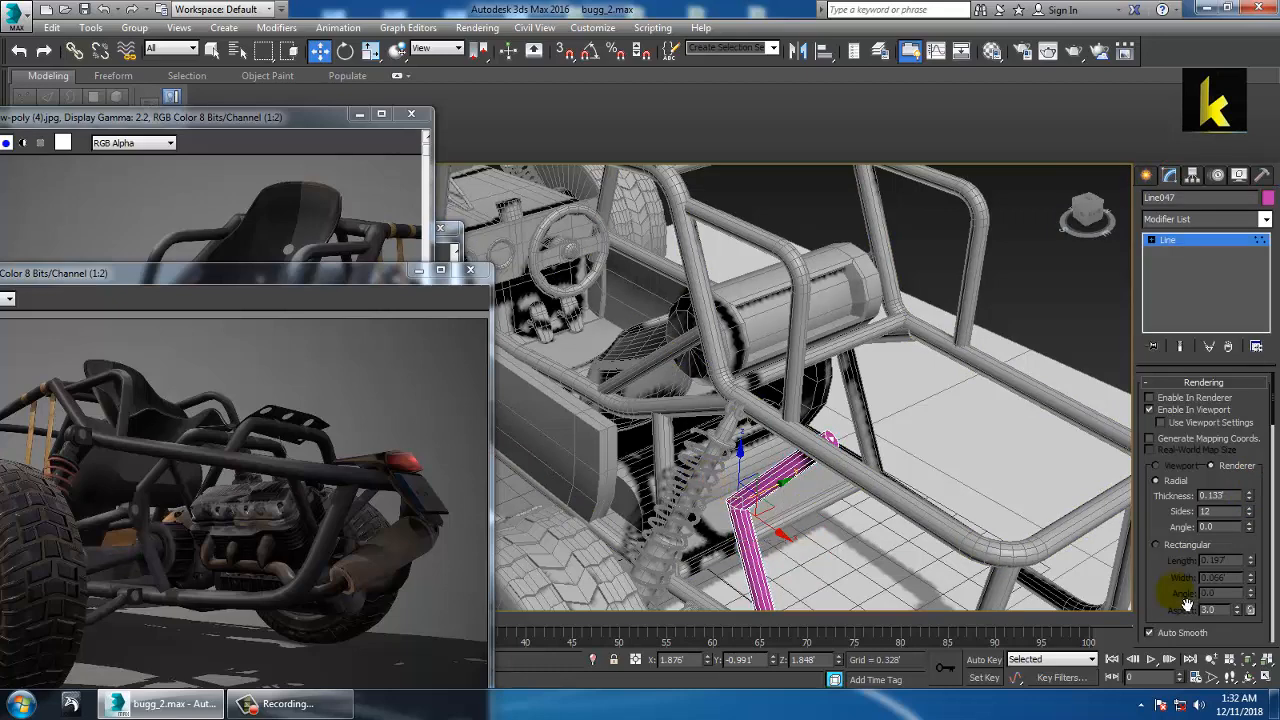
pyautogui.moveTo(1186, 604); pyautogui.dragTo(1256, 245)
pyautogui.moveTo(1246, 597); pyautogui.dragTo(1271, 470)
pyautogui.scroll(-2, 1157, 540)
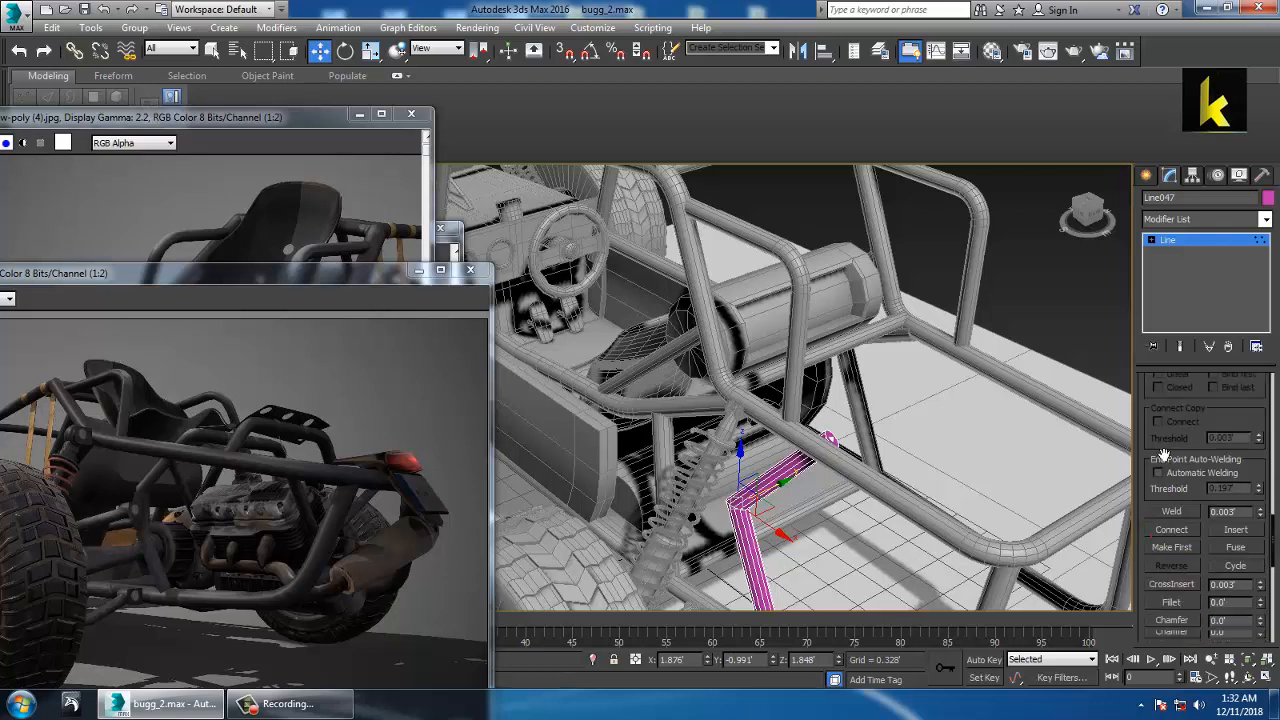
pyautogui.click(1172, 550)
pyautogui.moveTo(733, 510); pyautogui.dragTo(743, 508)
pyautogui.click(1244, 311)
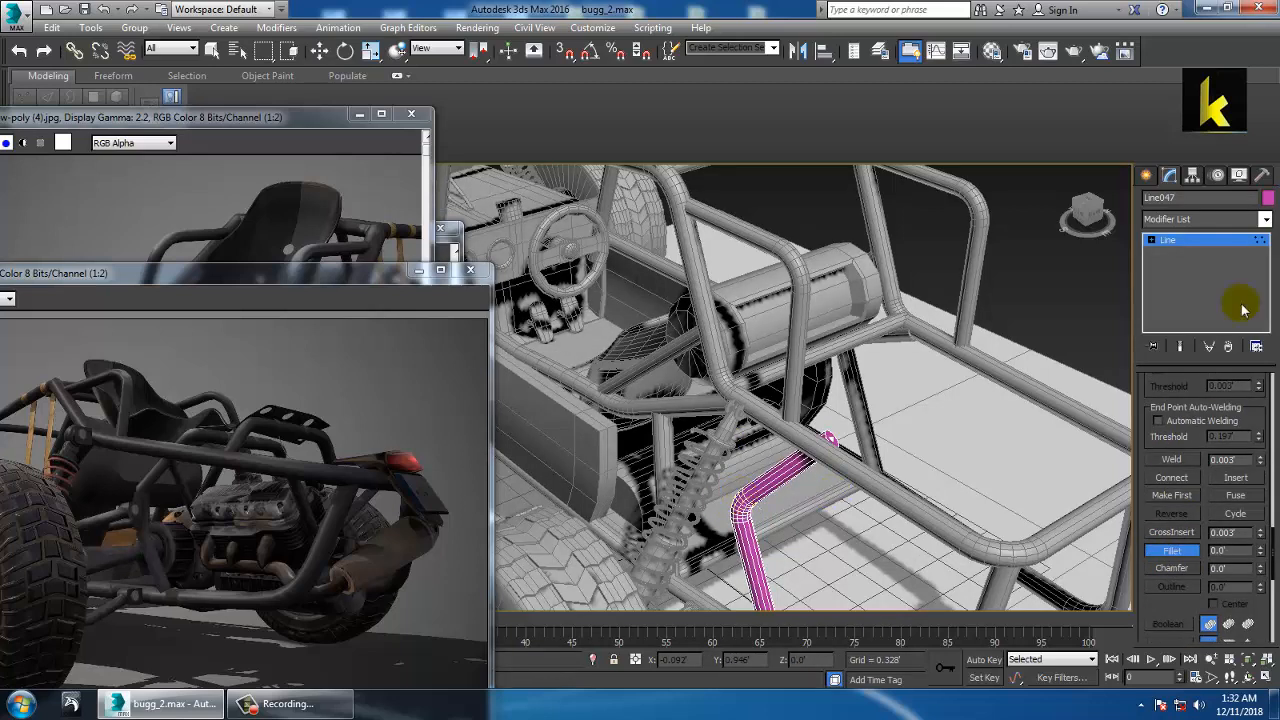
# Lower the bottom end vertex of the bent brace slightly toward the lower frame rail
pyautogui.click(1187, 241)
pyautogui.keyDown('alt'); pyautogui.moveTo(838, 440); pyautogui.dragTo(752, 538, button='middle'); pyautogui.keyUp('alt')
pyautogui.keyDown('alt'); pyautogui.moveTo(831, 523); pyautogui.dragTo(770, 452, button='middle'); pyautogui.keyUp('alt')
pyautogui.keyDown('ctrl'); pyautogui.click(686, 531); pyautogui.keyUp('ctrl')
pyautogui.click(733, 552)
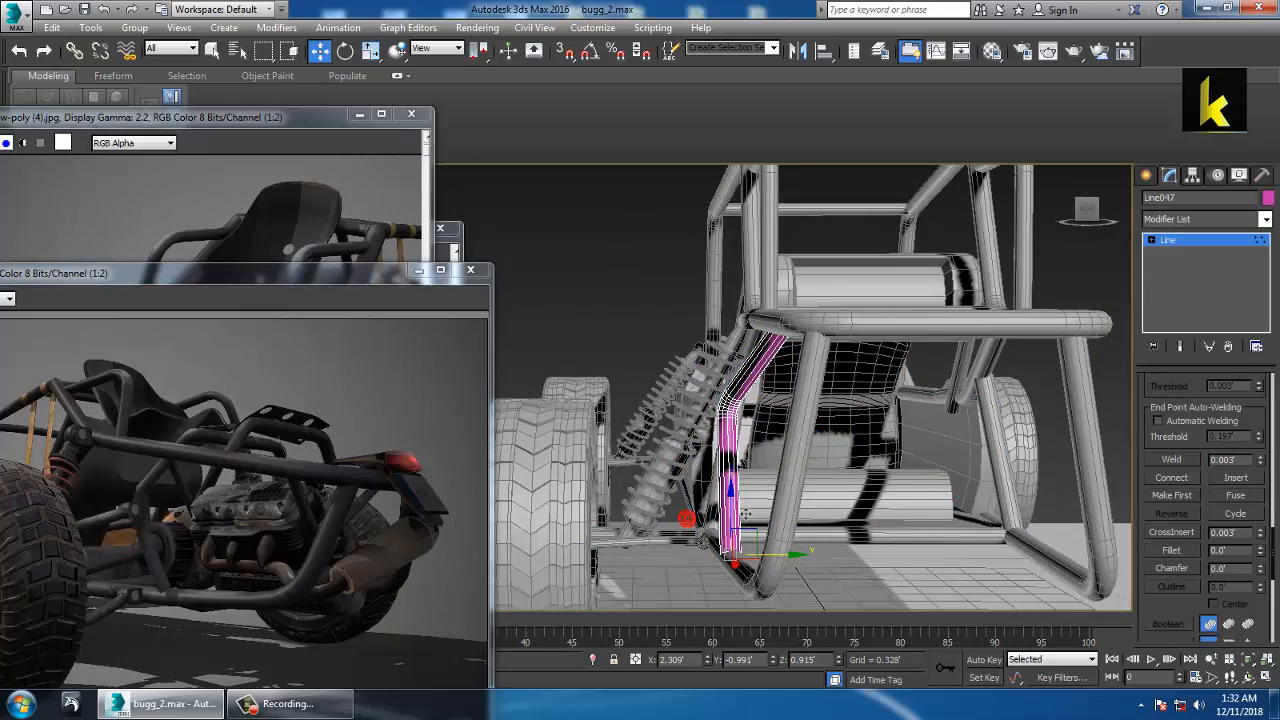
pyautogui.moveTo(745, 514); pyautogui.dragTo(745, 521)
pyautogui.click(1174, 240)
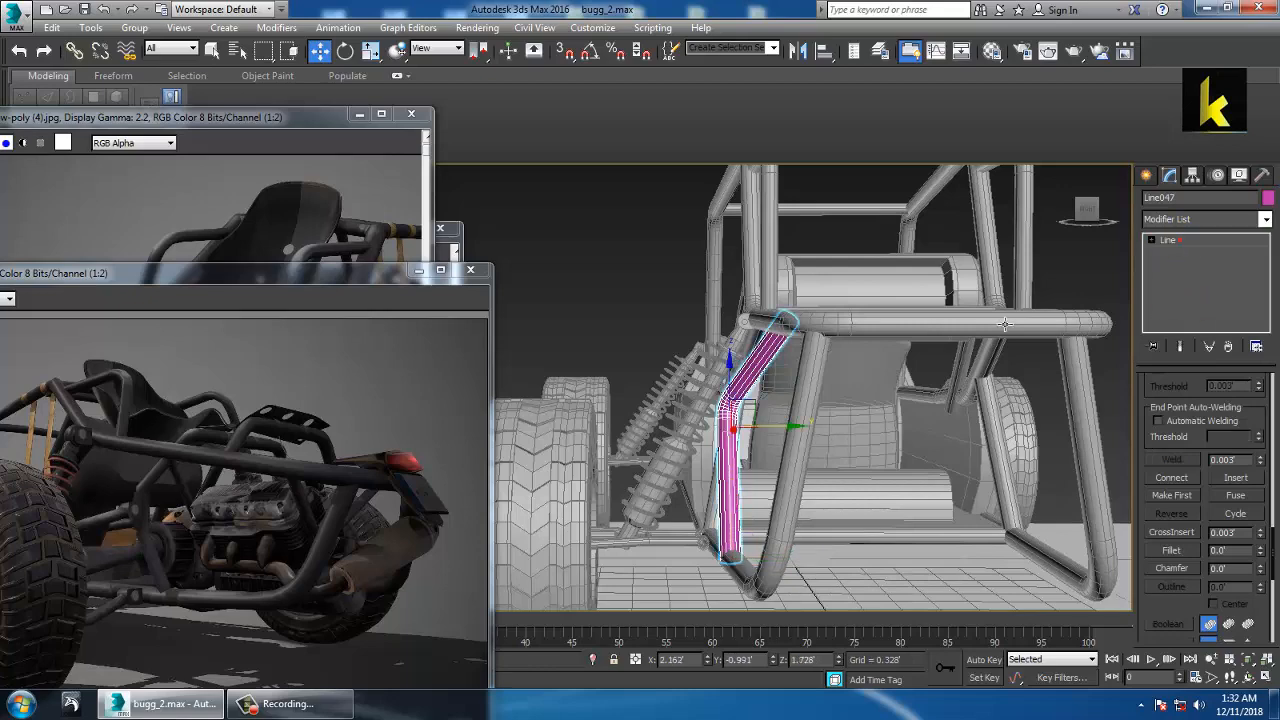
# Mirror a copy of the bent brace across Y and move it to about Y 1.052', on the opposite side rail
pyautogui.keyDown('alt'); pyautogui.moveTo(1040, 262); pyautogui.dragTo(1040, 350, button='middle'); pyautogui.keyUp('alt')
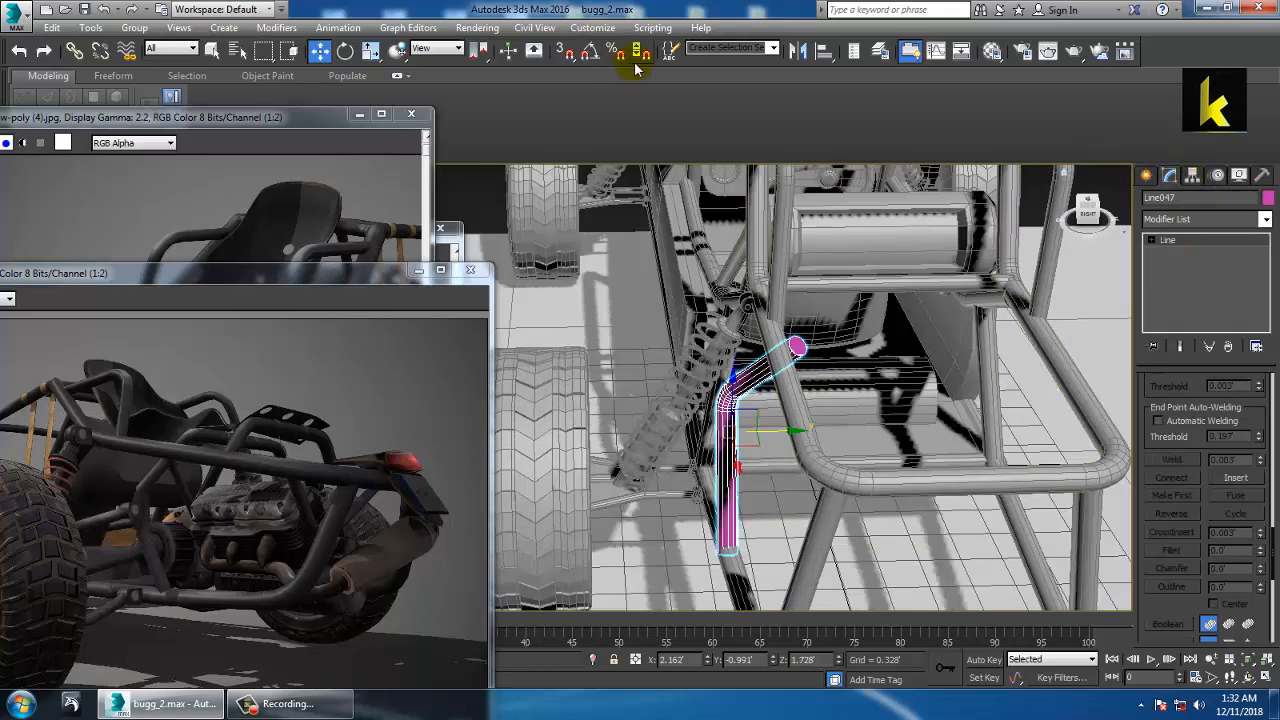
pyautogui.click(797, 51)
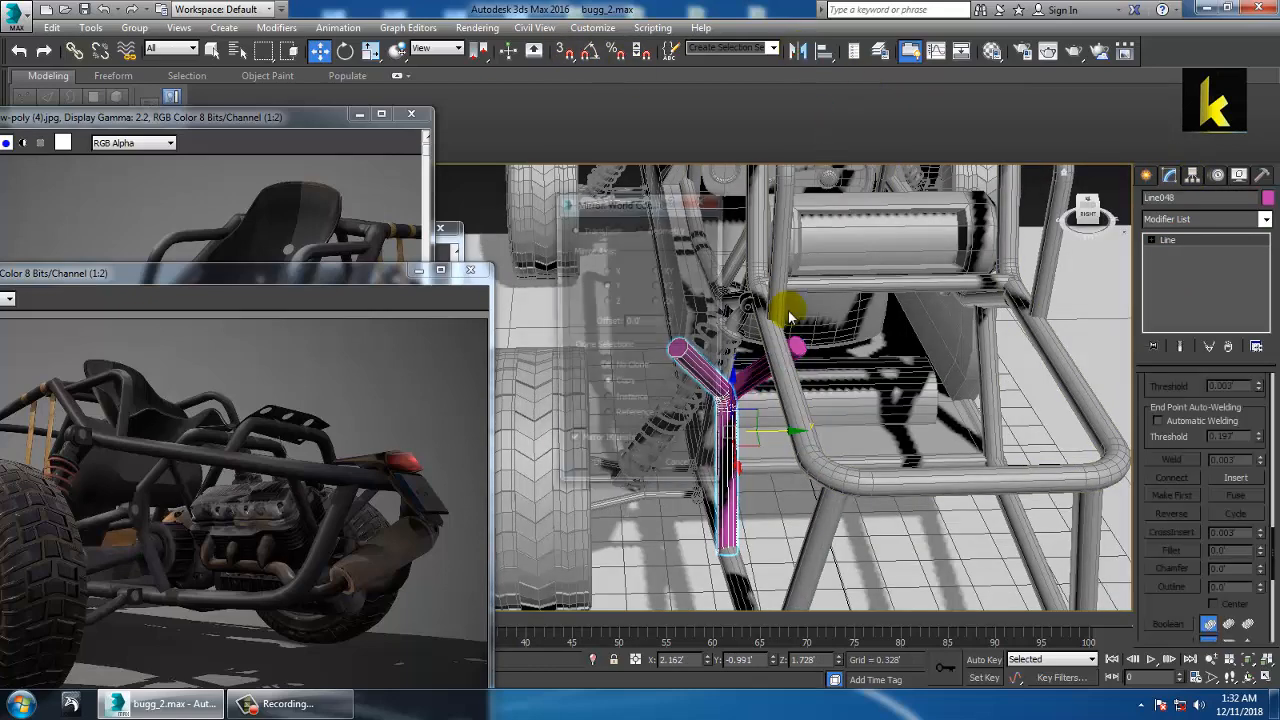
pyautogui.click(613, 479)
pyautogui.keyDown('alt'); pyautogui.moveTo(613, 480); pyautogui.dragTo(703, 486, button='middle'); pyautogui.keyUp('alt')
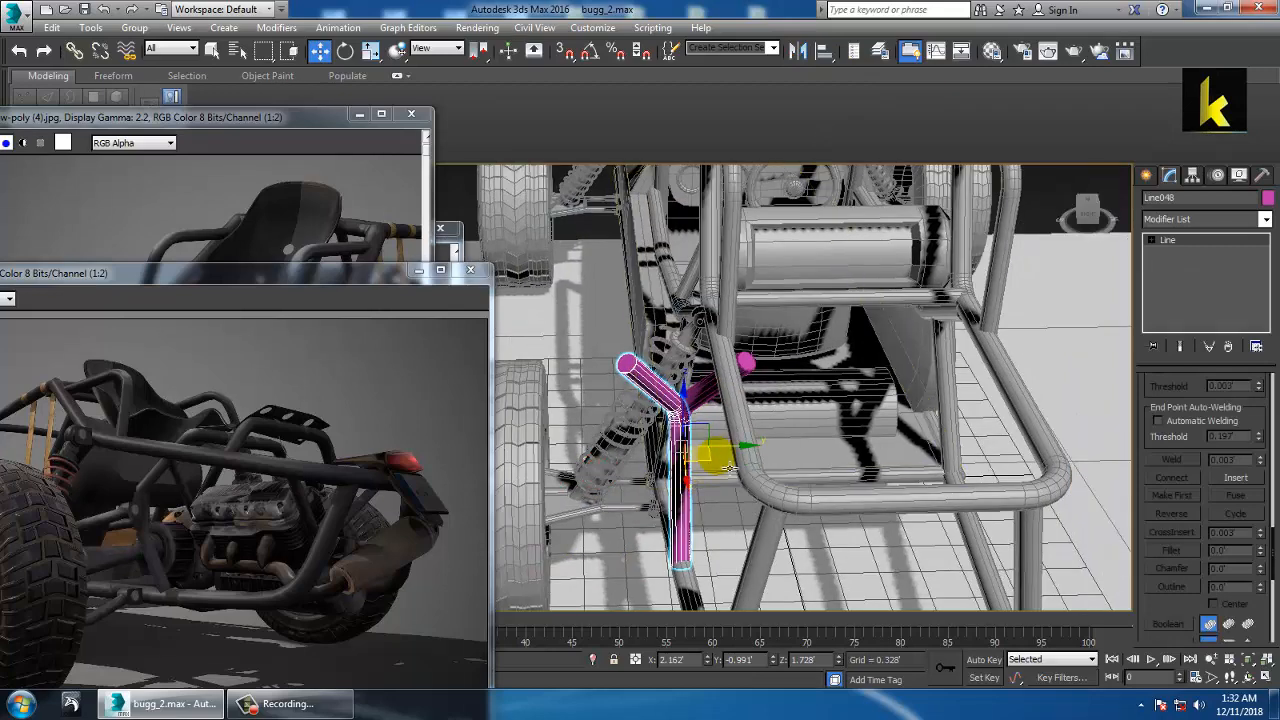
pyautogui.moveTo(731, 457); pyautogui.dragTo(1043, 466)
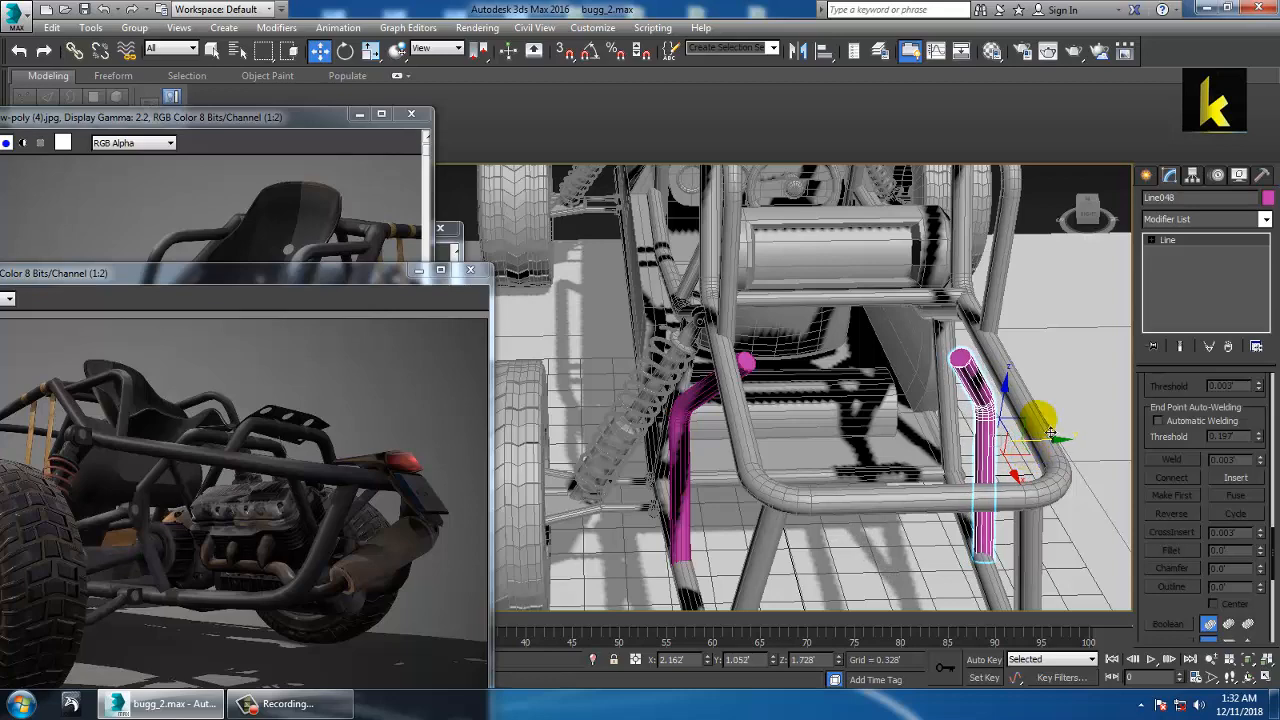
pyautogui.keyDown('alt'); pyautogui.moveTo(1043, 426); pyautogui.dragTo(1016, 473, button='middle'); pyautogui.keyUp('alt')
# Draw a straight crossbar line in the Top view between the inner ends of the two bent braces
pyautogui.hotkey('alt', 'w')
pyautogui.middleClick(552, 306)
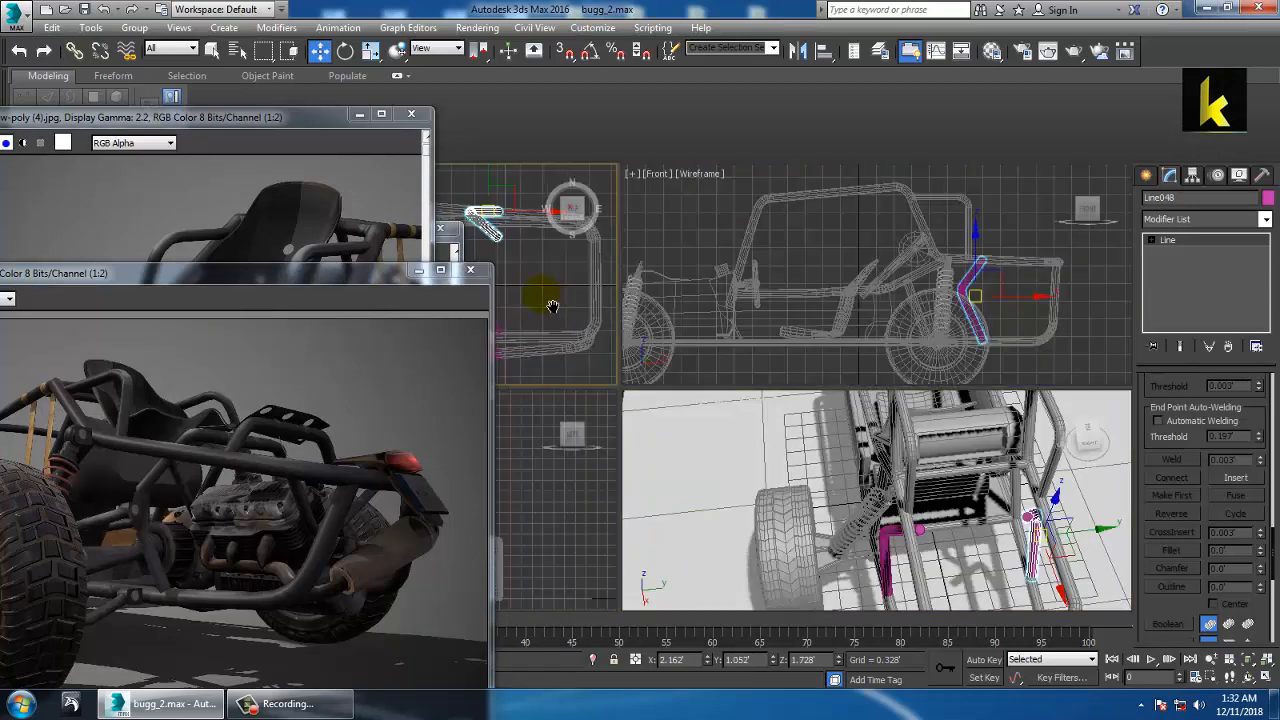
pyautogui.hotkey('alt', 'w')
pyautogui.moveTo(600, 306); pyautogui.dragTo(679, 259, button='middle')
pyautogui.click(1146, 175)
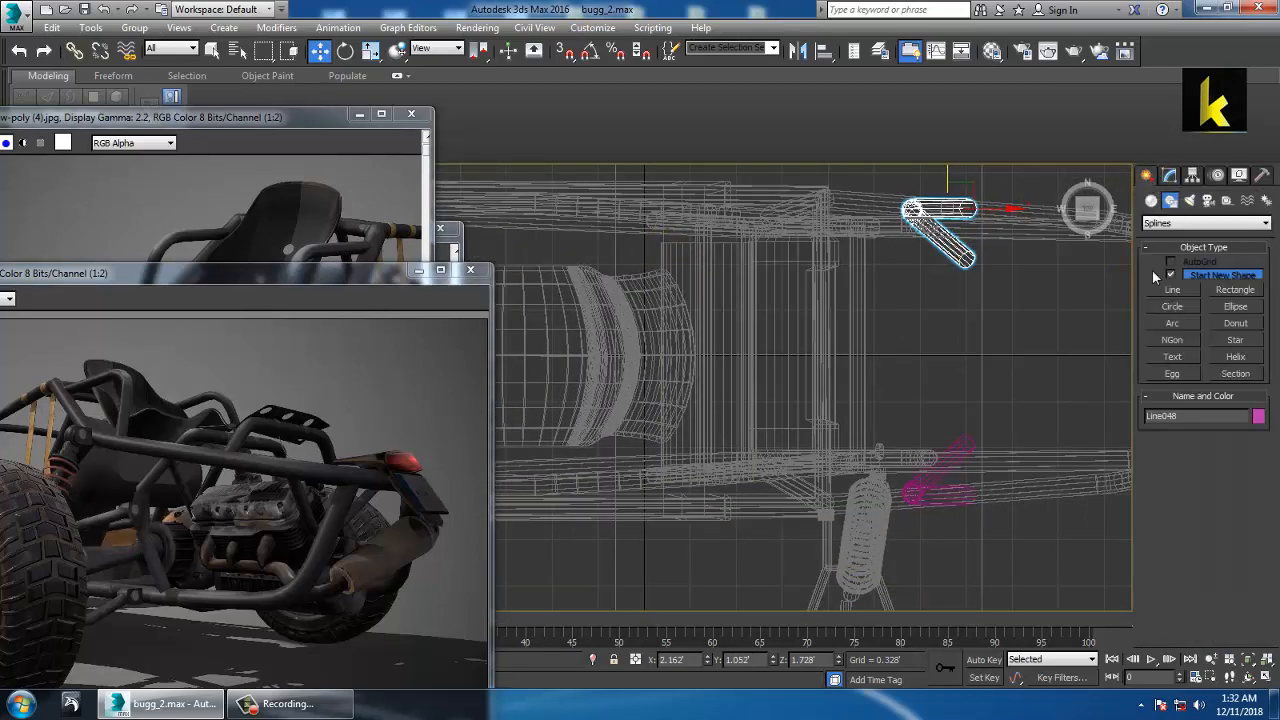
pyautogui.click(1174, 289)
pyautogui.moveTo(977, 284); pyautogui.dragTo(941, 288, button='middle')
pyautogui.click(931, 268)
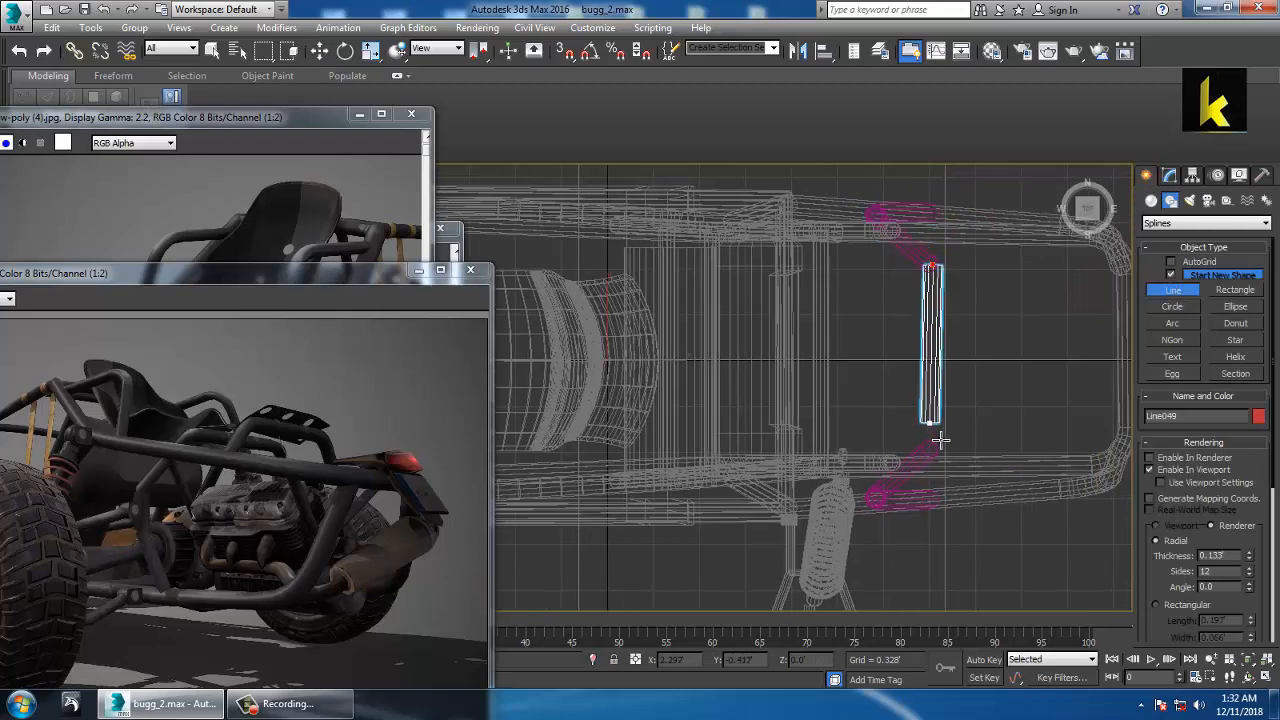
pyautogui.click(931, 449)
pyautogui.rightClick(942, 465)
pyautogui.rightClick(994, 509)
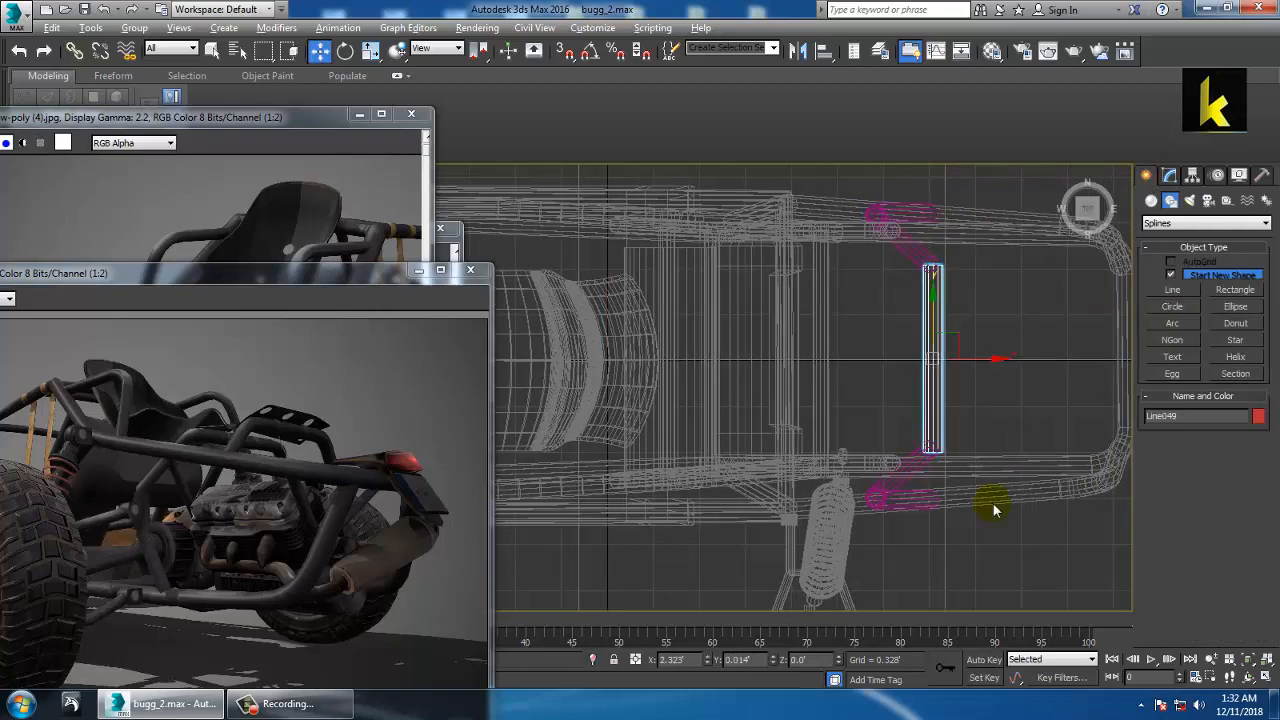
# Raise the crossbar along Z to about 2.45', level with the upper ends of the bent braces
pyautogui.hotkey('alt', 'w')
pyautogui.rightClick(975, 509)
pyautogui.hotkey('alt', 'w')
pyautogui.keyDown('alt'); pyautogui.moveTo(962, 514); pyautogui.dragTo(968, 342, button='middle'); pyautogui.keyUp('alt')
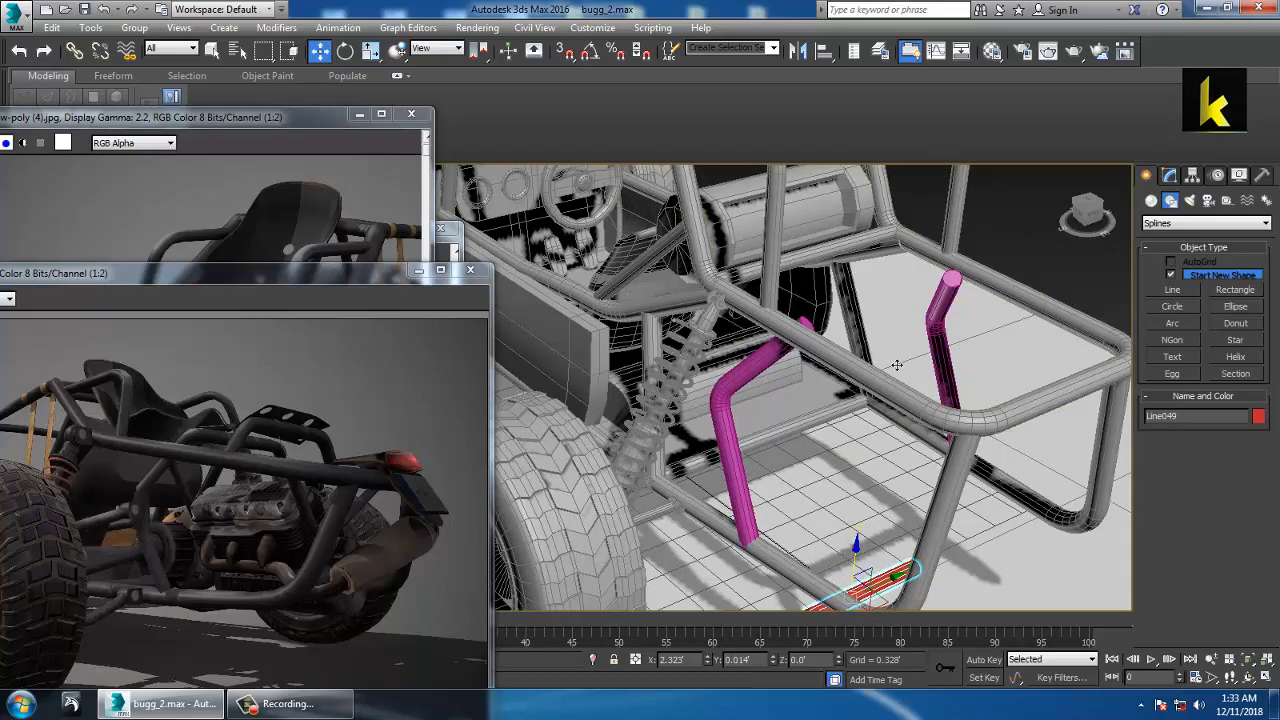
pyautogui.moveTo(897, 365); pyautogui.dragTo(911, 268)
pyautogui.keyDown('alt'); pyautogui.moveTo(935, 282); pyautogui.dragTo(909, 380, button='middle'); pyautogui.keyUp('alt')
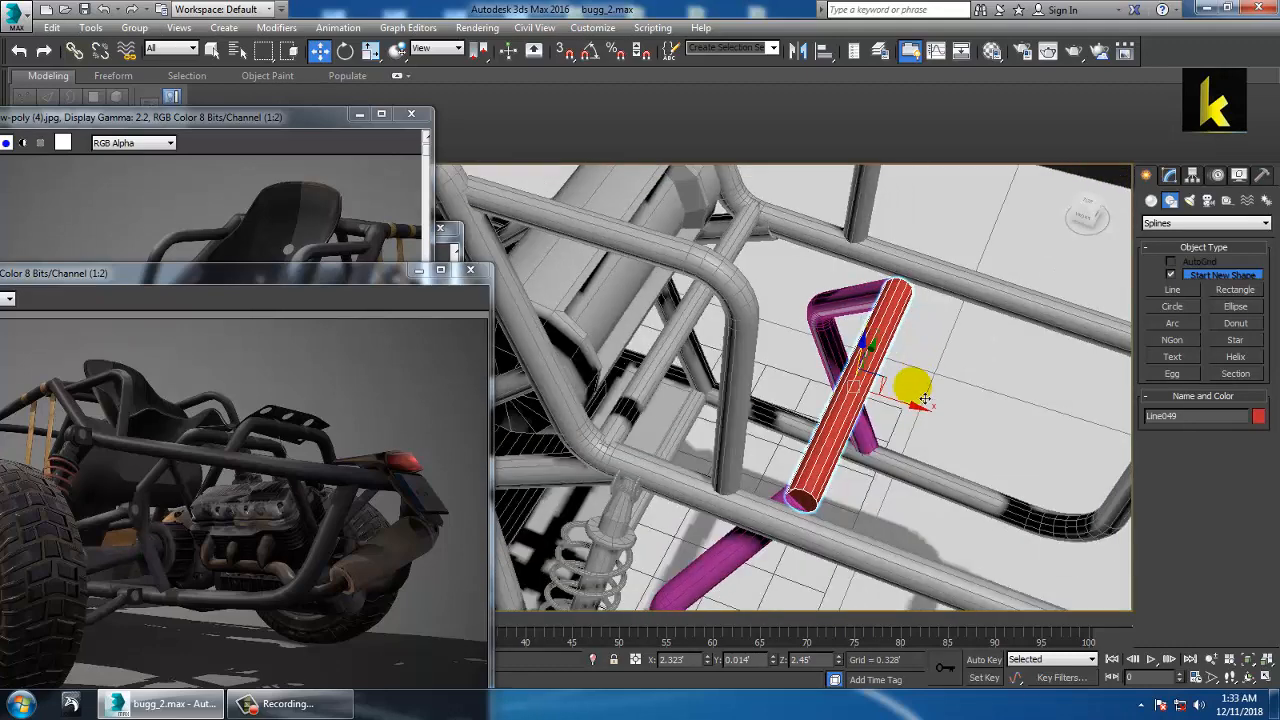
# Attach both bent braces to the crossbar spline so the three lines form one shape
pyautogui.click(1170, 176)
pyautogui.moveTo(1178, 623); pyautogui.dragTo(1186, 198)
pyautogui.moveTo(1194, 367); pyautogui.dragTo(1196, 712)
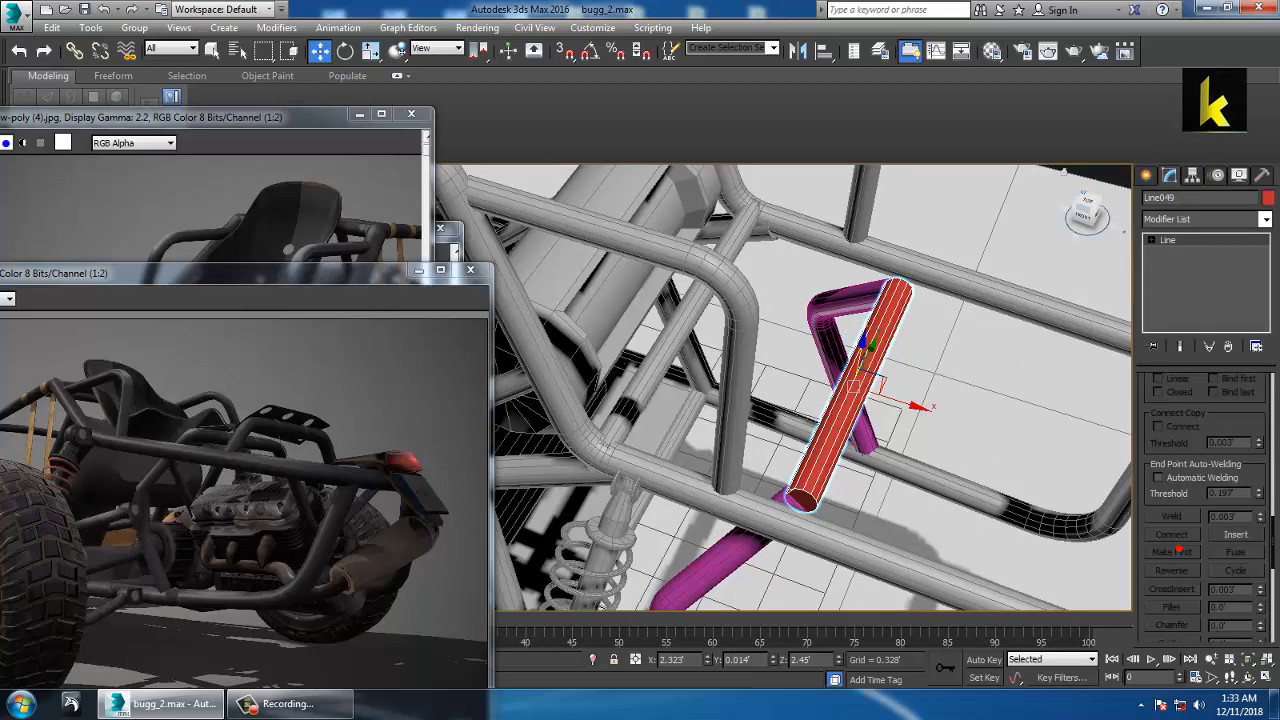
pyautogui.moveTo(1207, 452); pyautogui.dragTo(1206, 640)
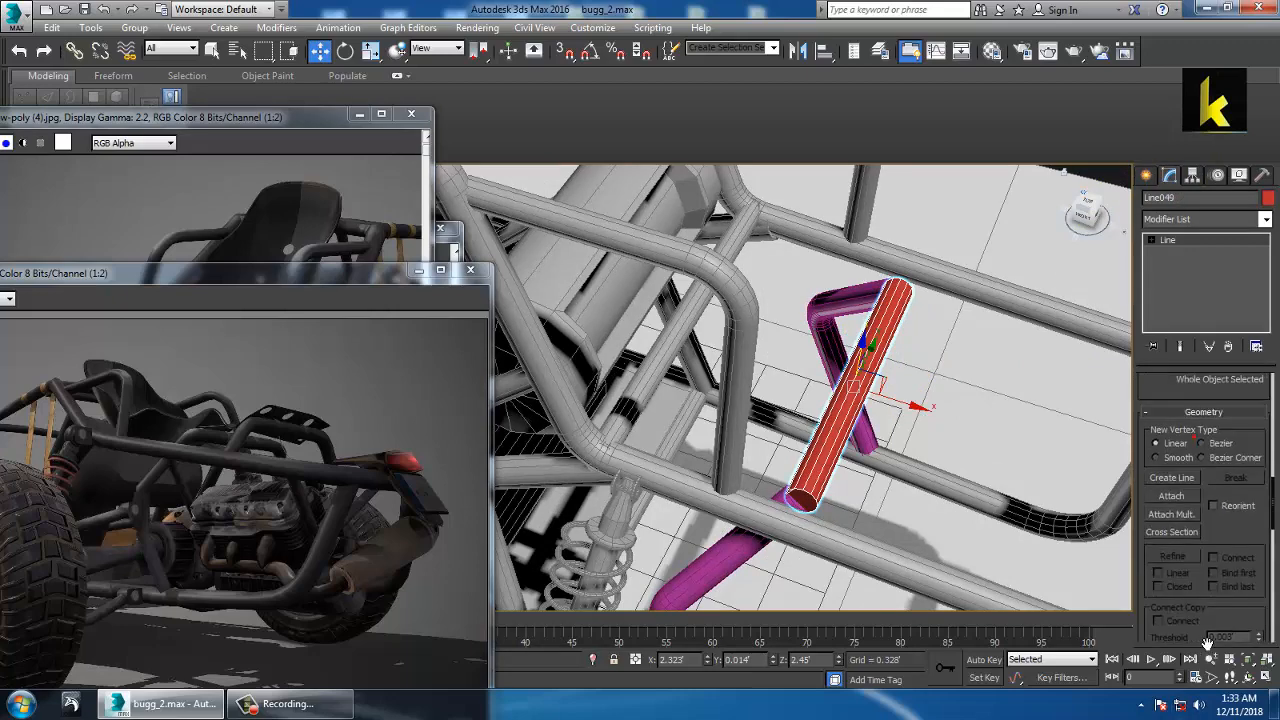
pyautogui.click(1172, 496)
pyautogui.click(716, 586)
pyautogui.click(835, 358)
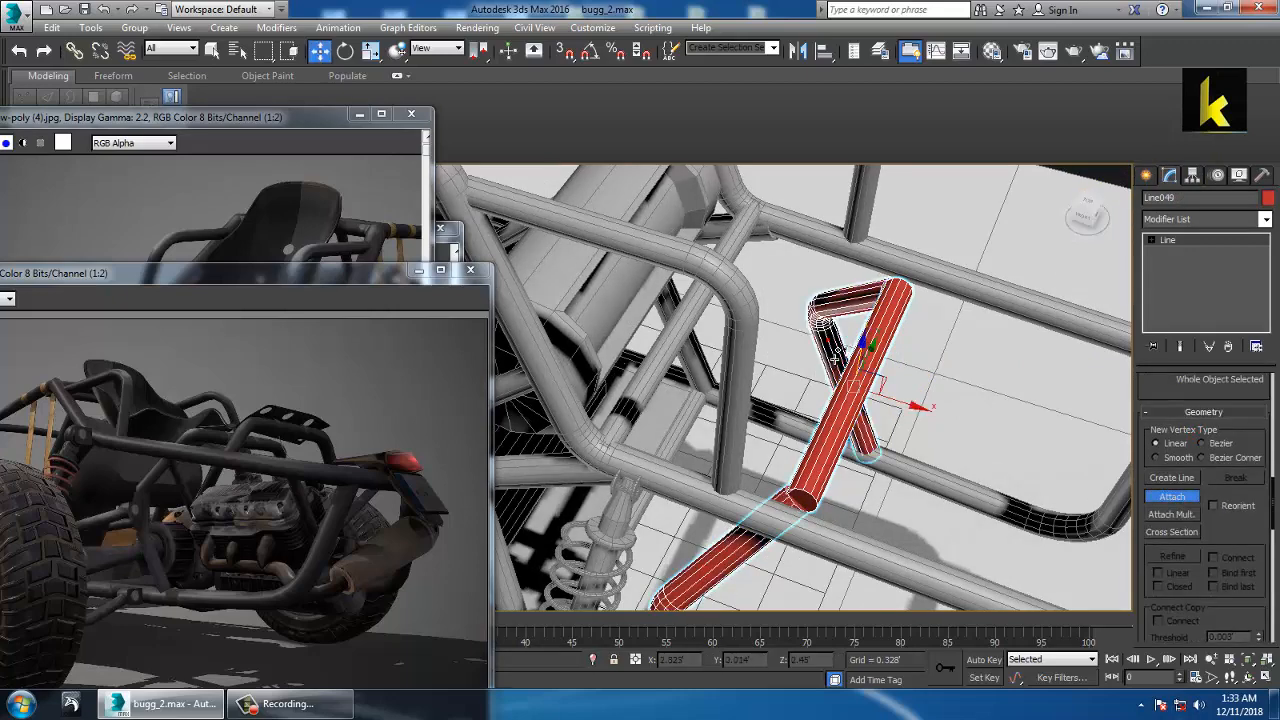
# Fuse the two overlapping end vertices where the crossbar meets the far brace
pyautogui.press('1')
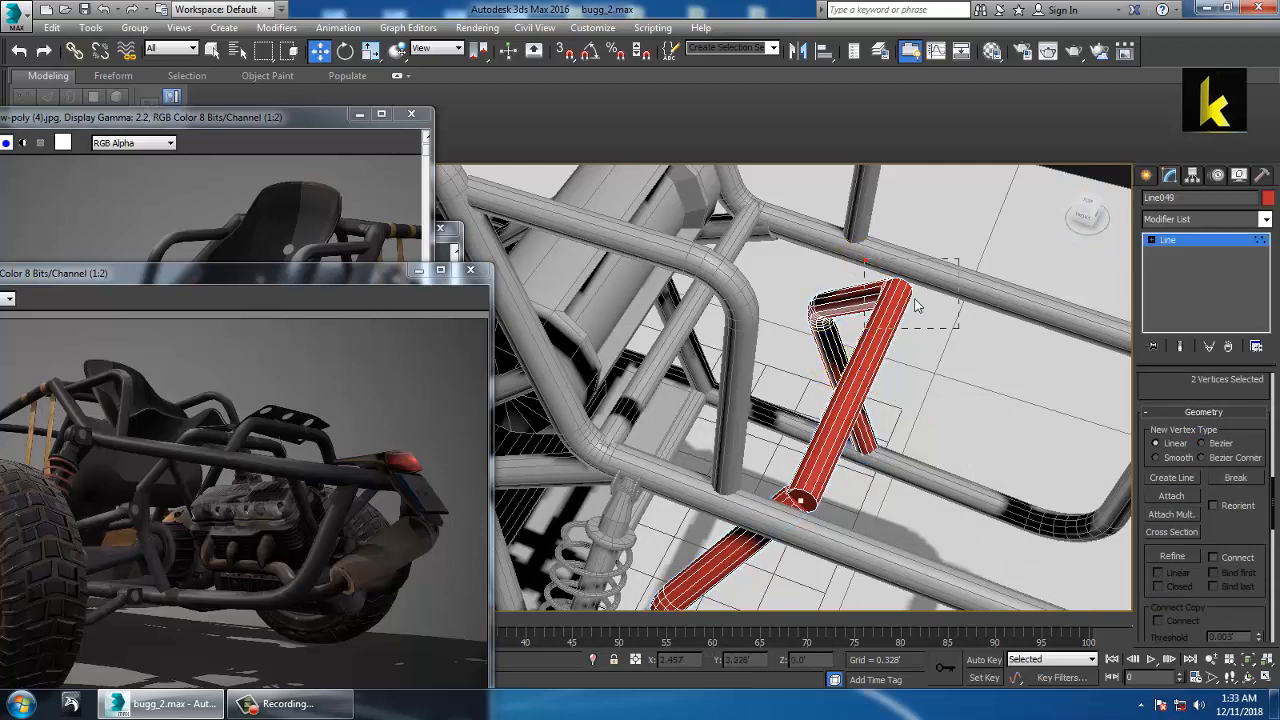
pyautogui.rightClick(903, 290)
pyautogui.click(870, 411)
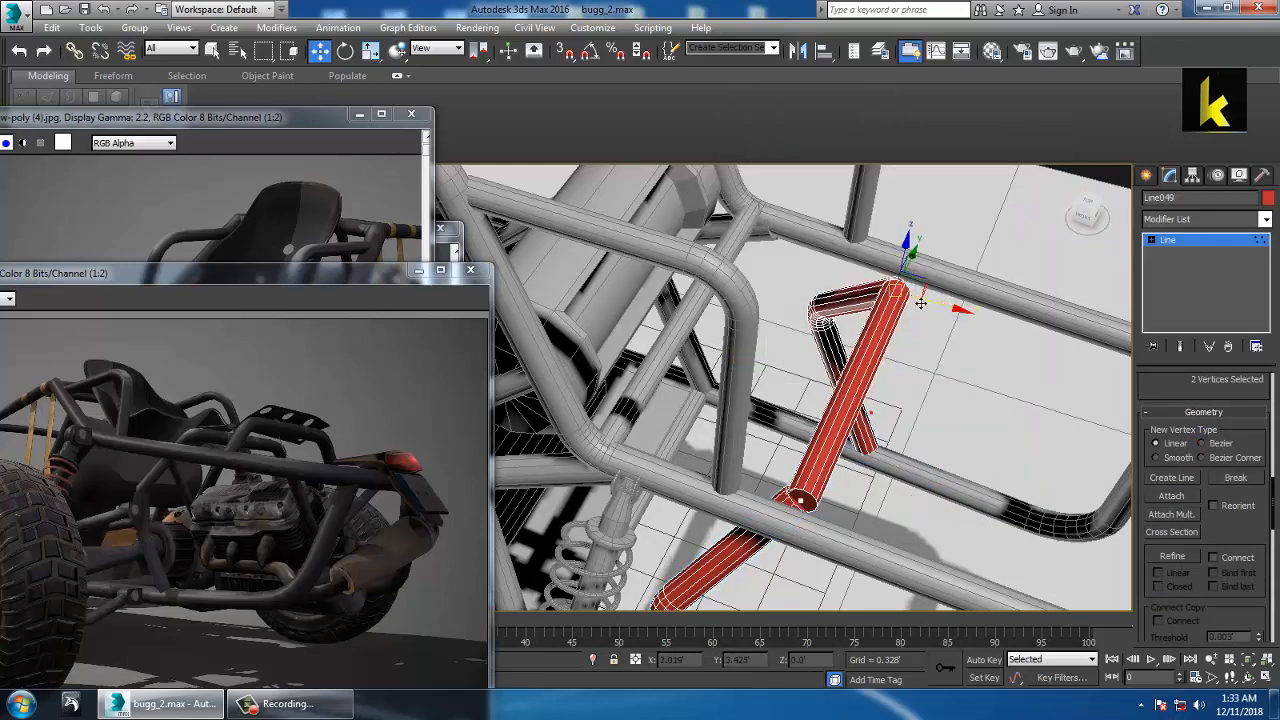
pyautogui.hotkey('ctrl', 'e')
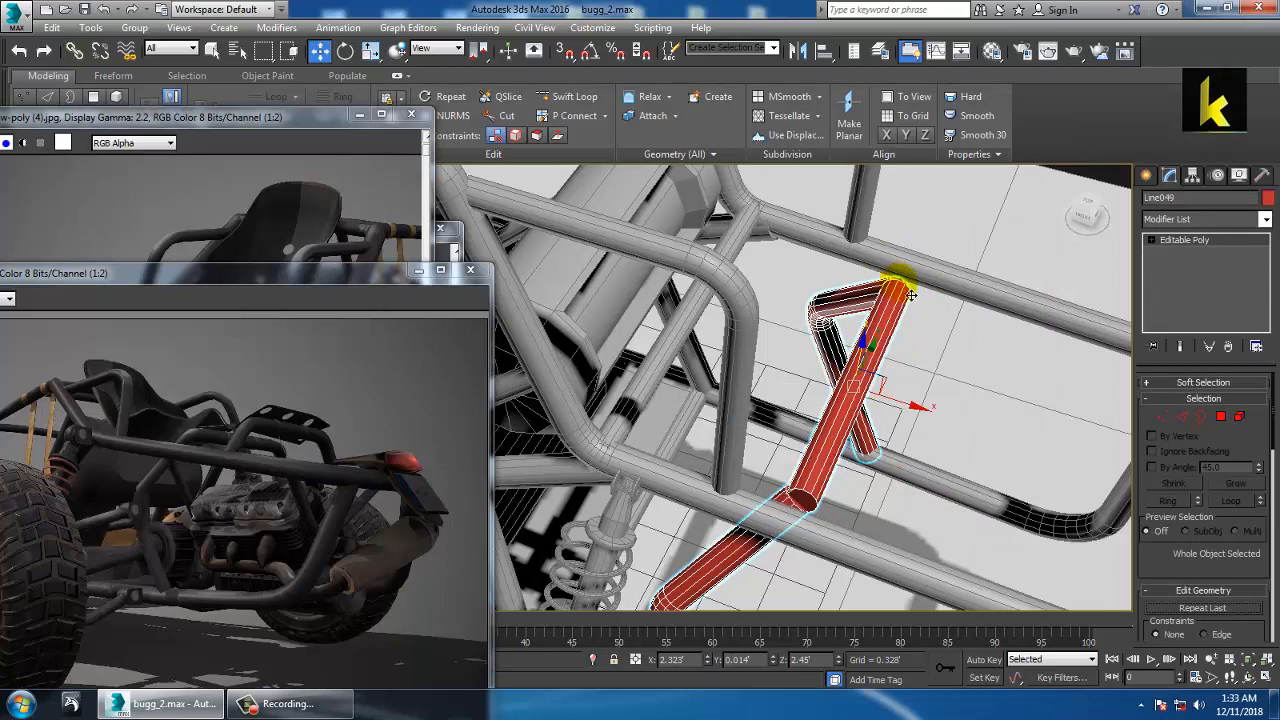
pyautogui.click(1164, 418)
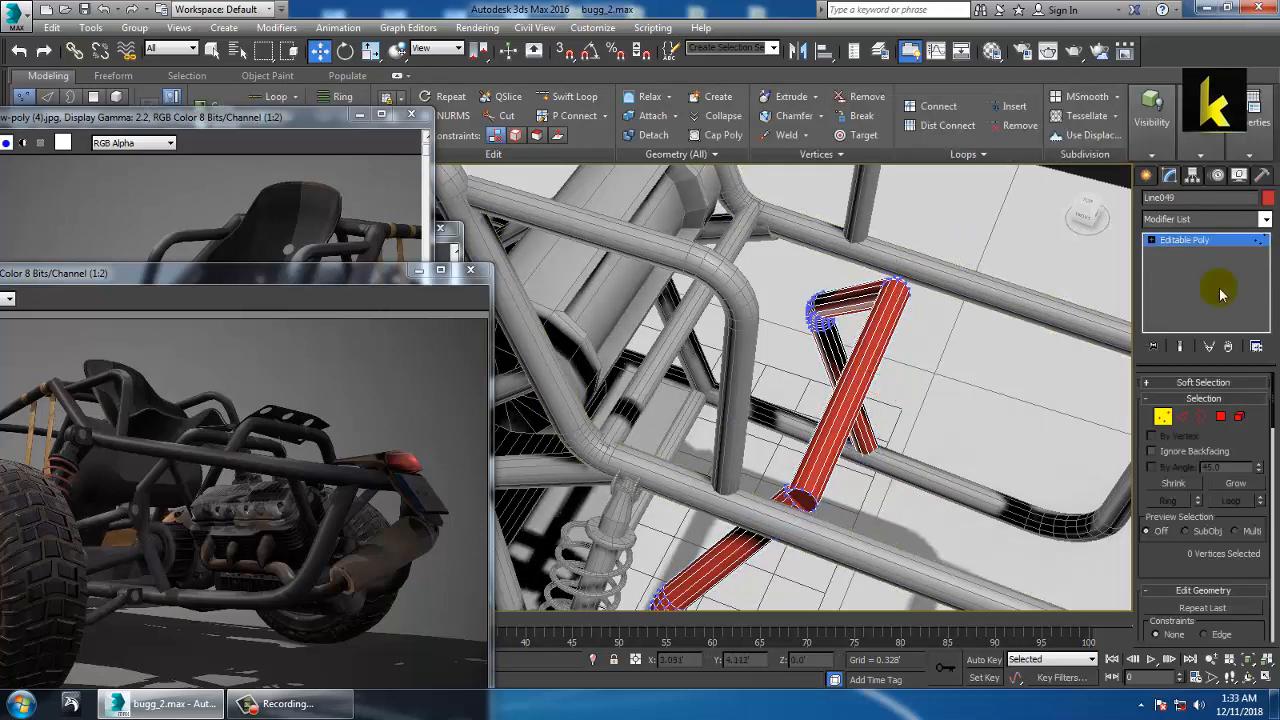
pyautogui.hotkey('ctrl', 'z')
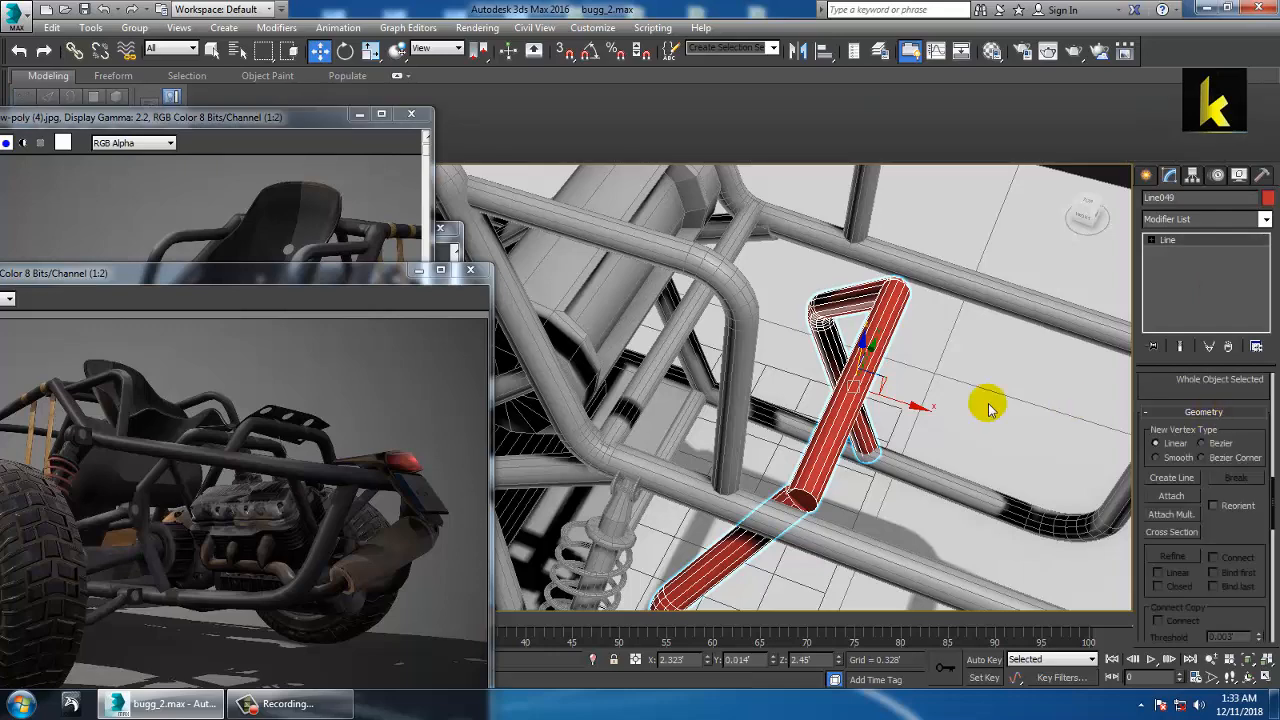
# Weld the fused vertices at the crossbar's far end, and fuse and weld the vertex pair at its near end
pyautogui.click(1181, 254)
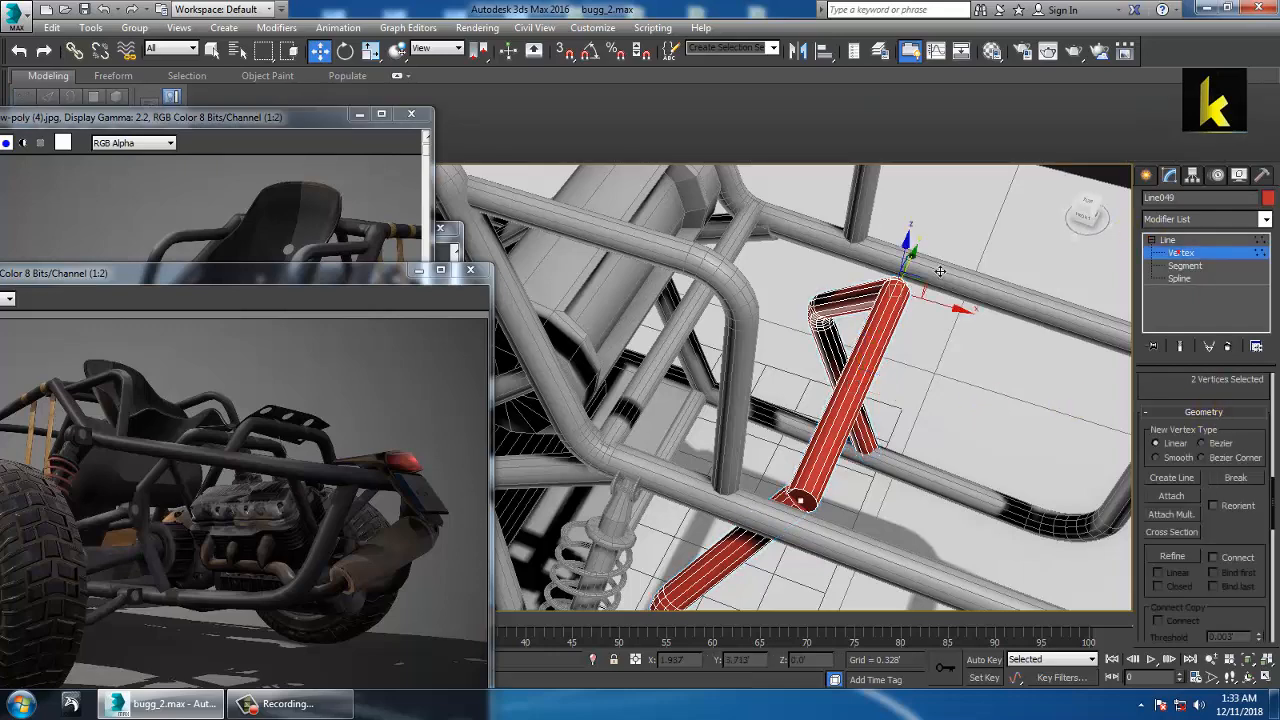
pyautogui.rightClick(909, 294)
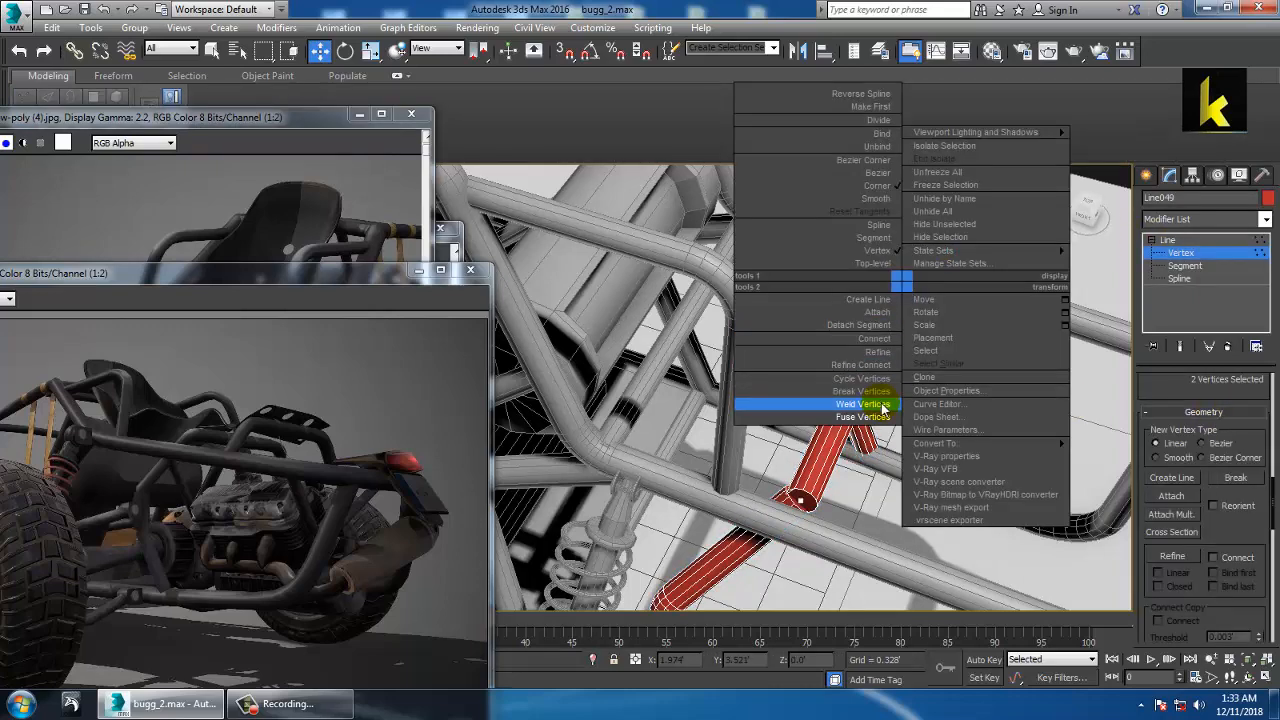
pyautogui.click(880, 405)
pyautogui.click(795, 505)
pyautogui.rightClick(806, 446)
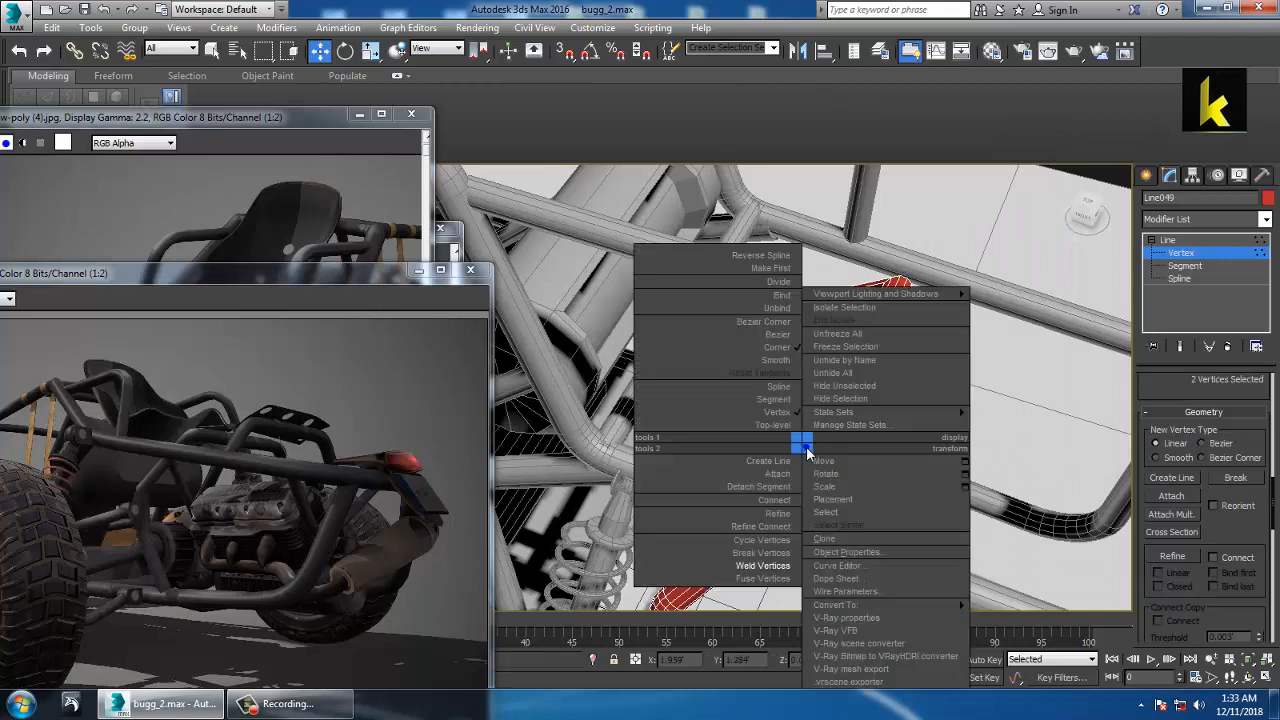
pyautogui.click(793, 578)
pyautogui.rightClick(806, 512)
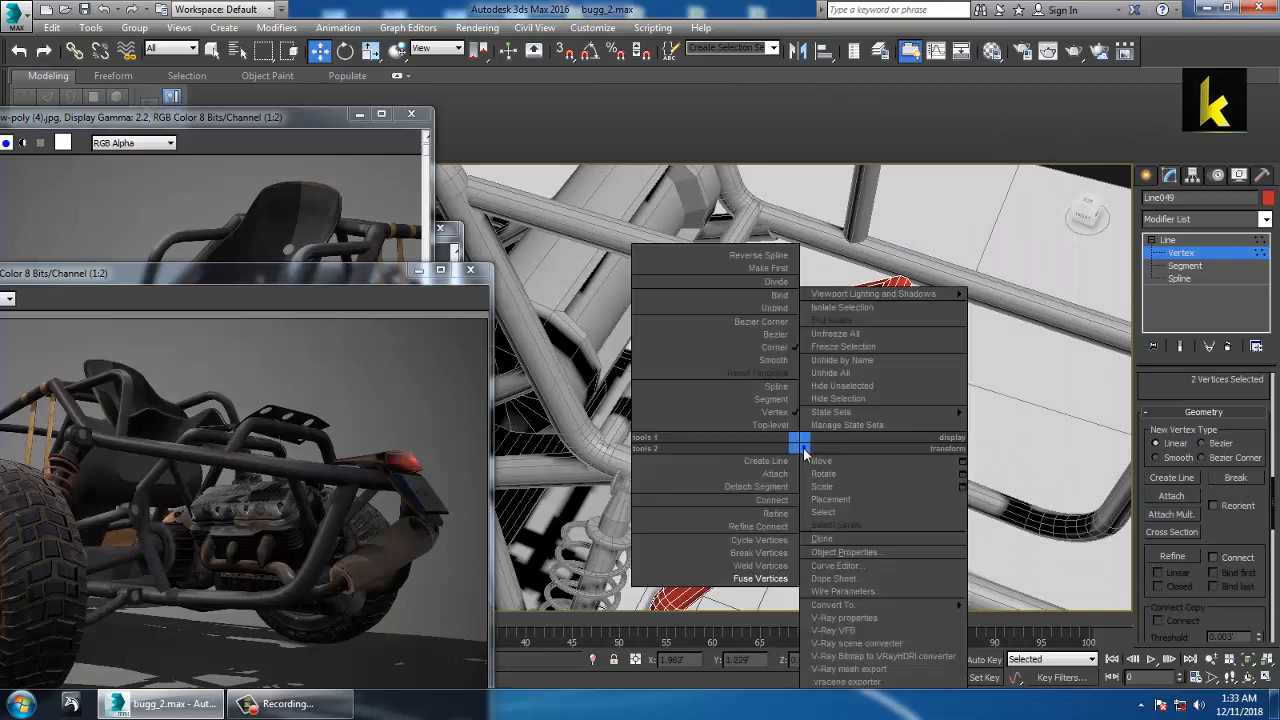
pyautogui.click(760, 568)
# Fillet the two corner vertices where the crossbar joins the bent braces
pyautogui.keyDown('alt'); pyautogui.moveTo(760, 568); pyautogui.dragTo(750, 355, button='middle'); pyautogui.keyUp('alt')
pyautogui.moveTo(672, 408); pyautogui.dragTo(671, 409)
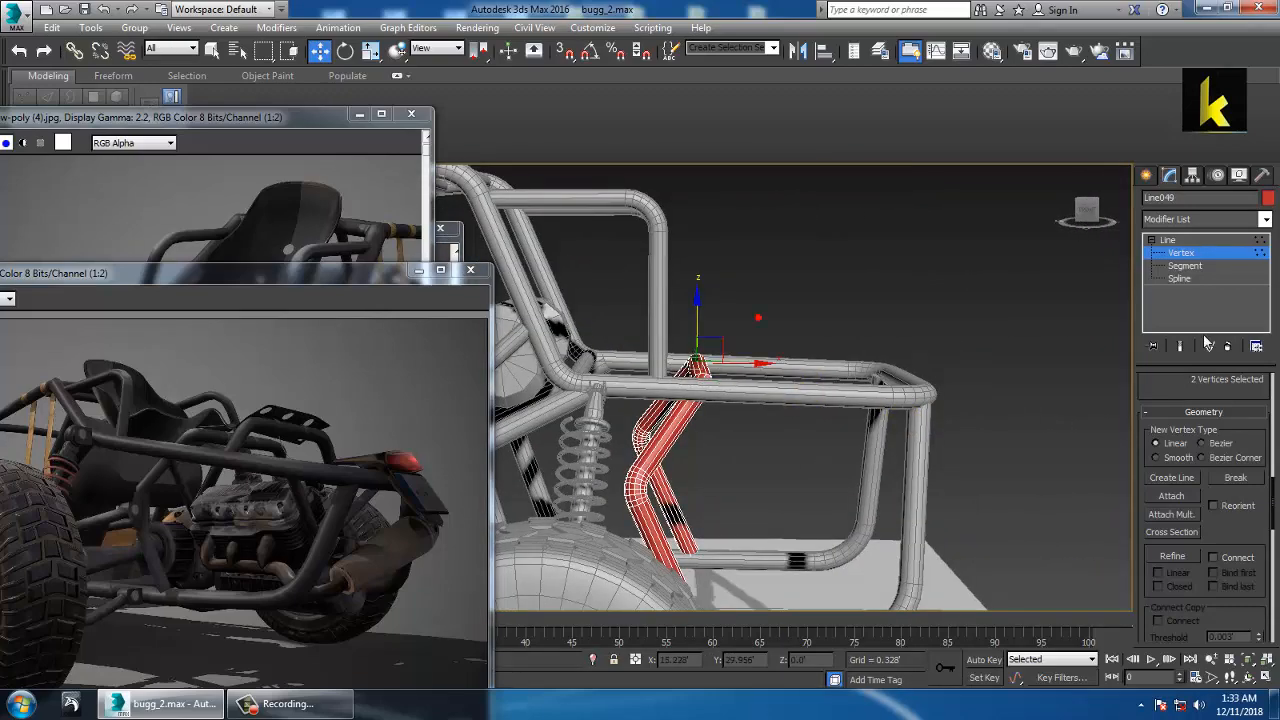
pyautogui.moveTo(1238, 520); pyautogui.dragTo(1232, 248)
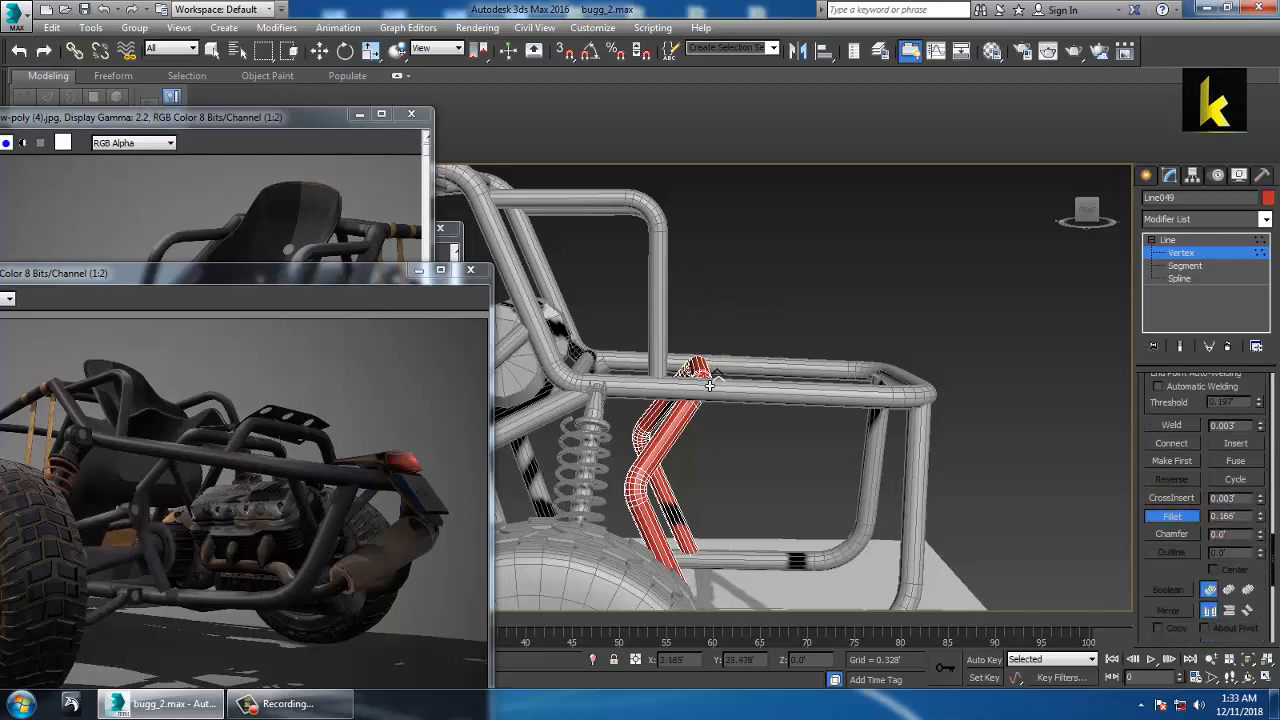
pyautogui.keyDown('alt'); pyautogui.moveTo(735, 364); pyautogui.dragTo(749, 430, button='middle'); pyautogui.keyUp('alt')
pyautogui.hotkey('ctrl', 'z')
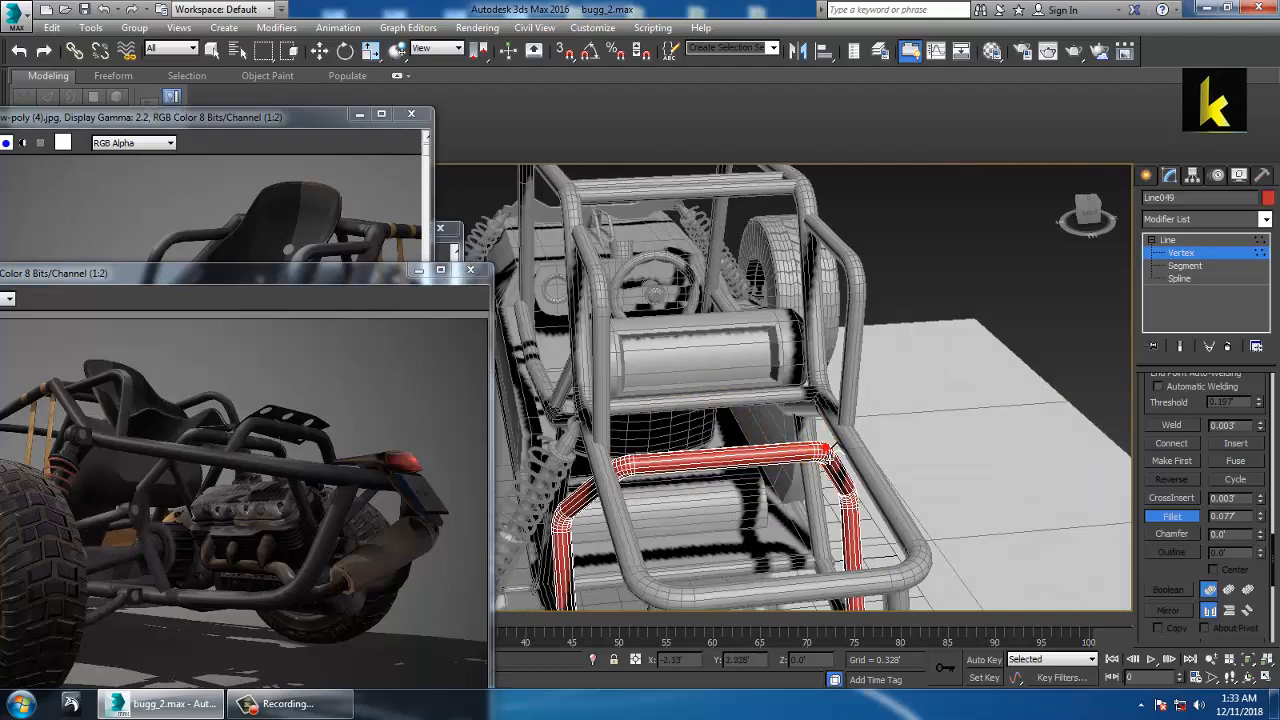
pyautogui.moveTo(826, 449); pyautogui.dragTo(830, 444)
pyautogui.keyDown('alt'); pyautogui.moveTo(836, 431); pyautogui.dragTo(809, 419, button='middle'); pyautogui.keyUp('alt')
pyautogui.rightClick(809, 419)
# Shift the rounded corner vertices at both ends of the crossbar slightly outward along Y
pyautogui.keyDown('alt'); pyautogui.moveTo(926, 416); pyautogui.dragTo(746, 349, button='middle'); pyautogui.keyUp('alt')
pyautogui.press('1')
pyautogui.press('1')
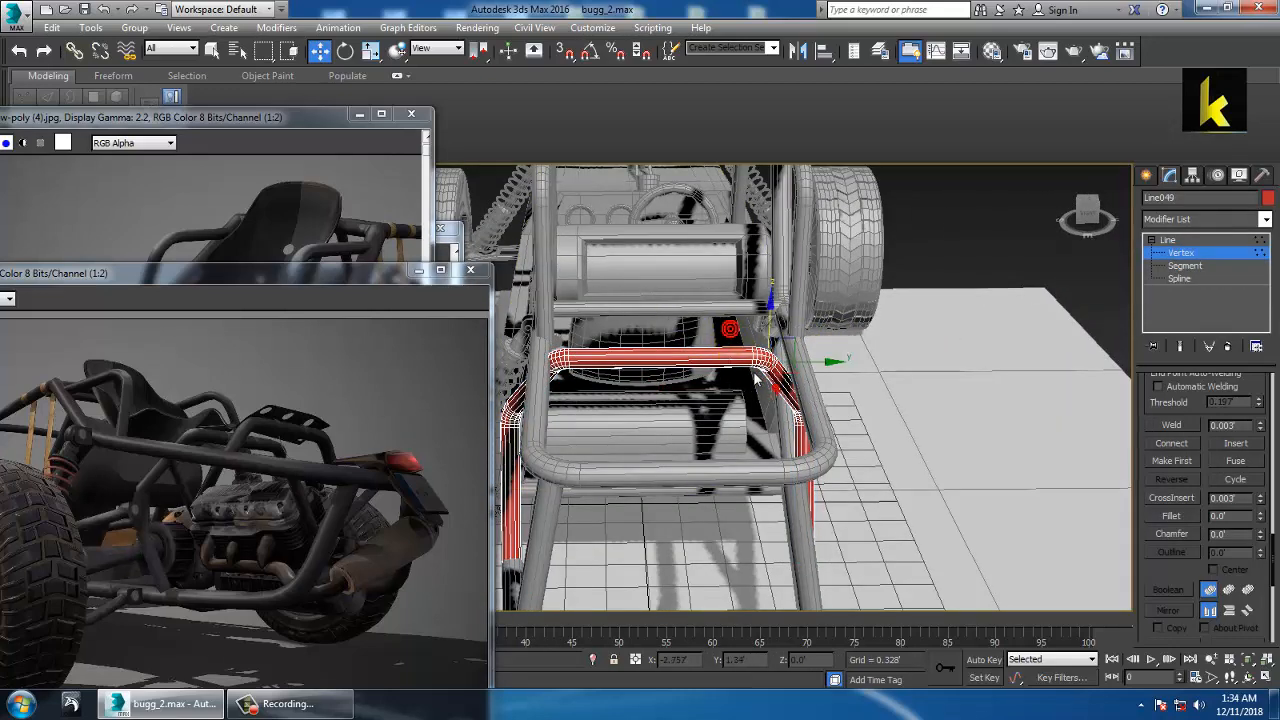
pyautogui.keyDown('alt'); pyautogui.moveTo(829, 363); pyautogui.dragTo(632, 356, button='middle'); pyautogui.keyUp('alt')
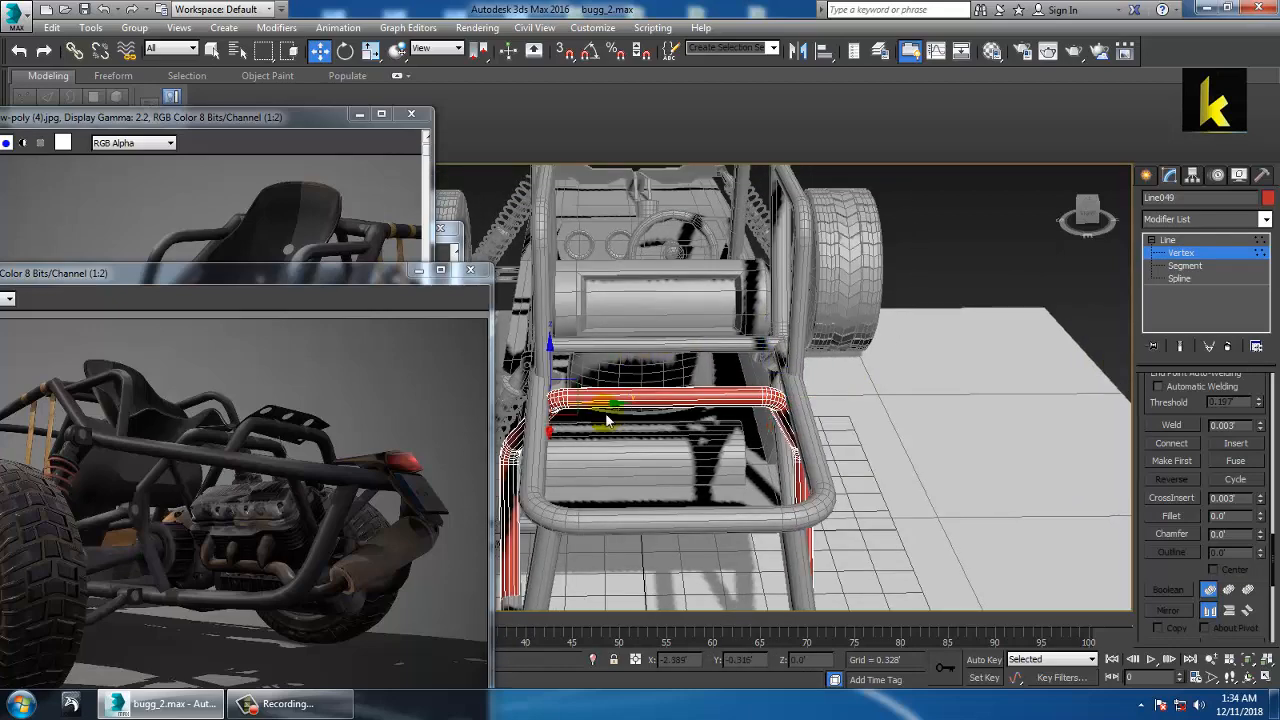
pyautogui.moveTo(613, 414); pyautogui.dragTo(616, 412)
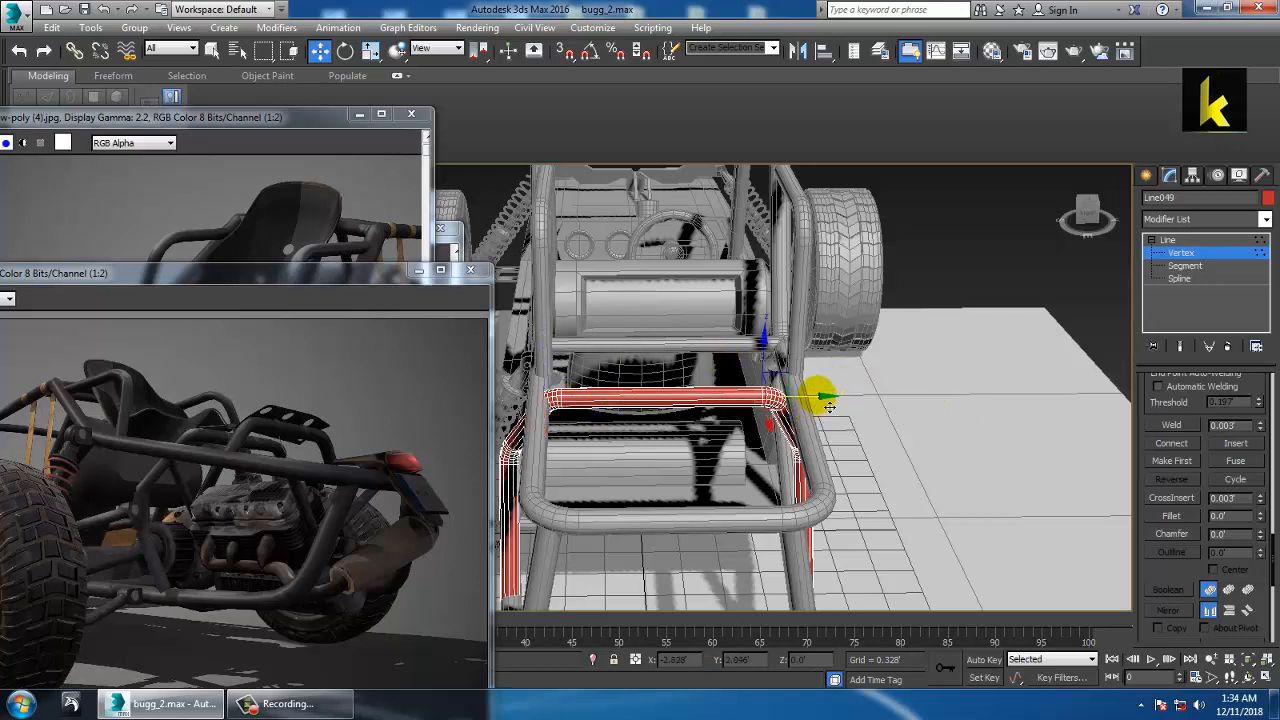
pyautogui.moveTo(812, 396); pyautogui.dragTo(822, 409)
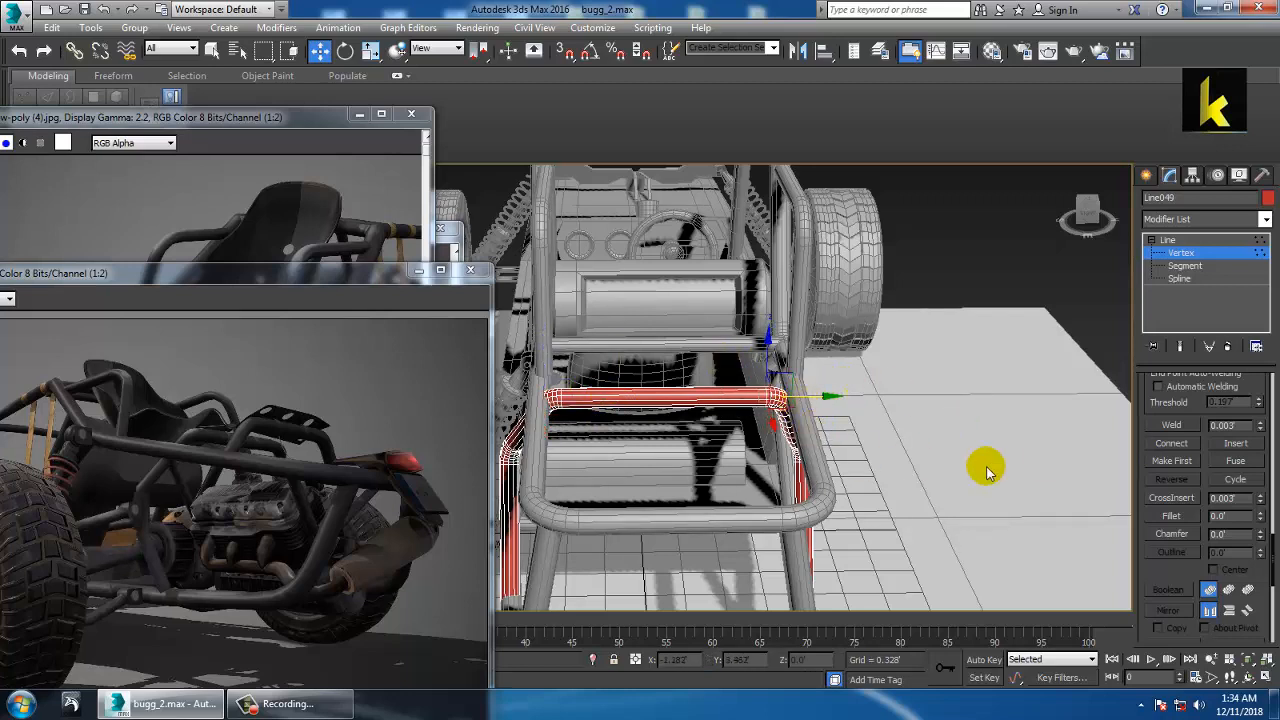
pyautogui.click(1190, 244)
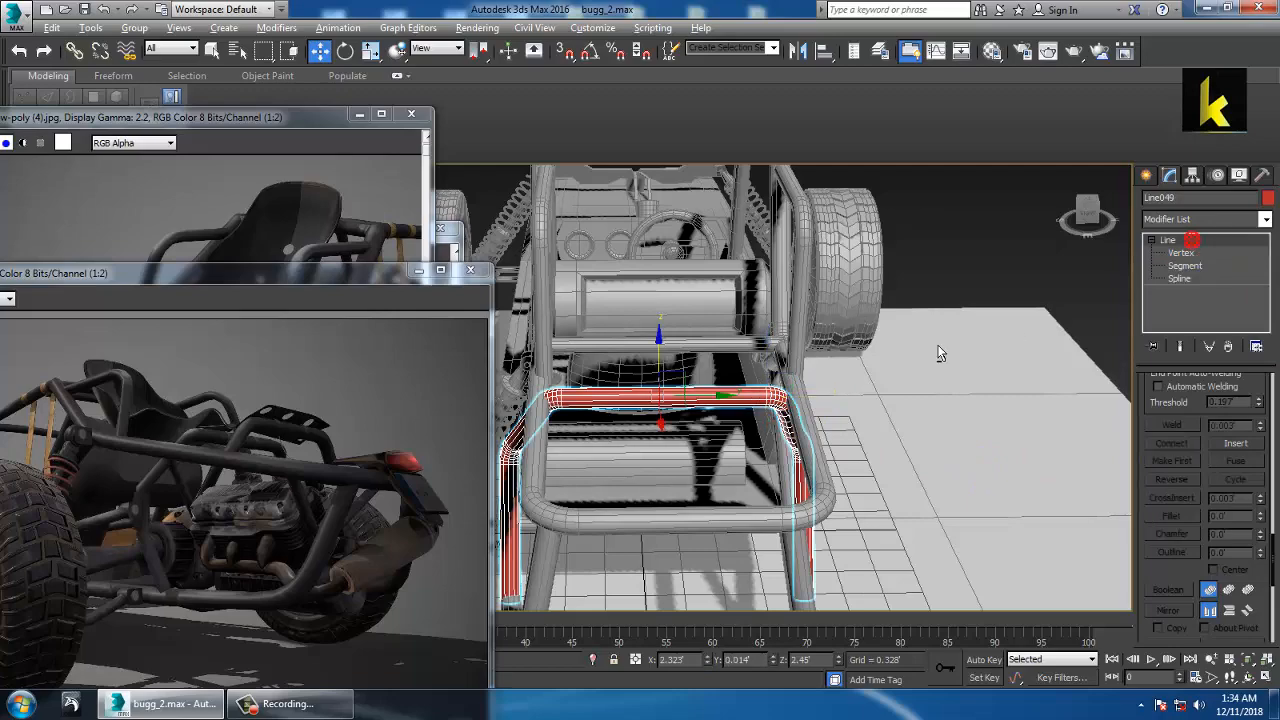
# Set the object color of the joined brace and crossbar shape to light grey
pyautogui.keyDown('alt'); pyautogui.moveTo(937, 351); pyautogui.dragTo(964, 373, button='middle'); pyautogui.keyUp('alt')
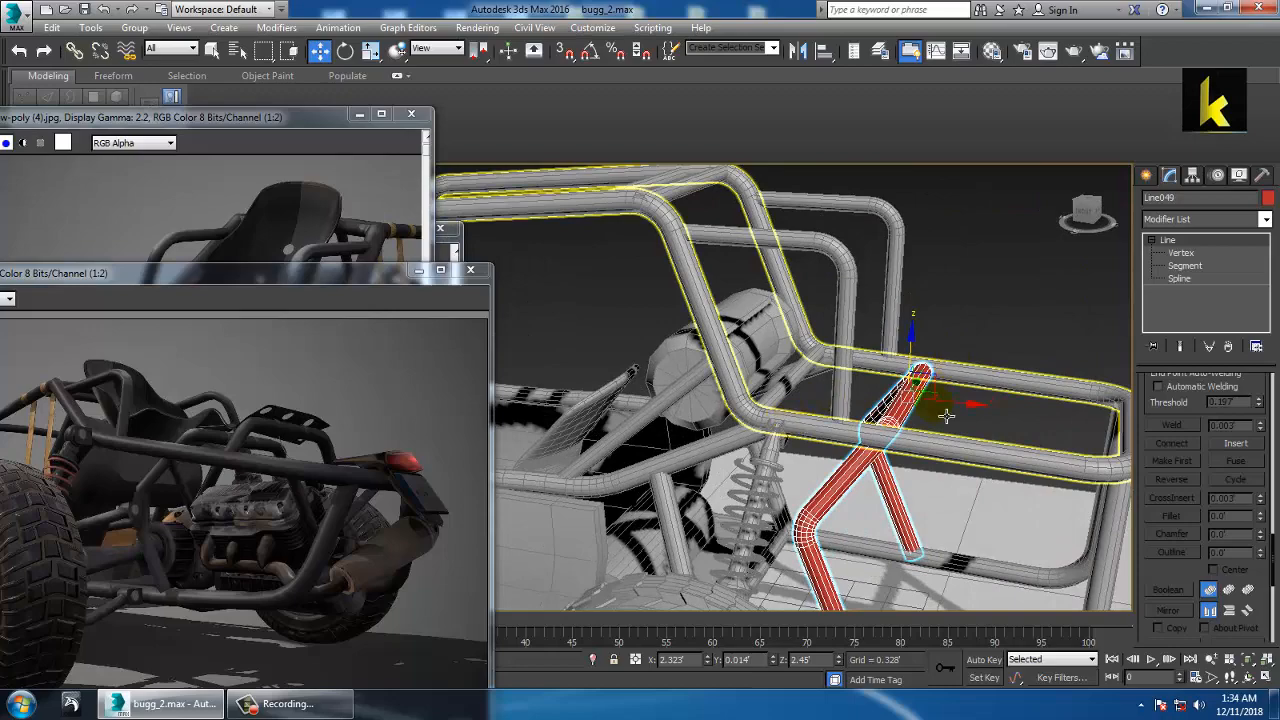
pyautogui.keyDown('alt'); pyautogui.moveTo(946, 415); pyautogui.dragTo(1005, 375, button='middle'); pyautogui.keyUp('alt')
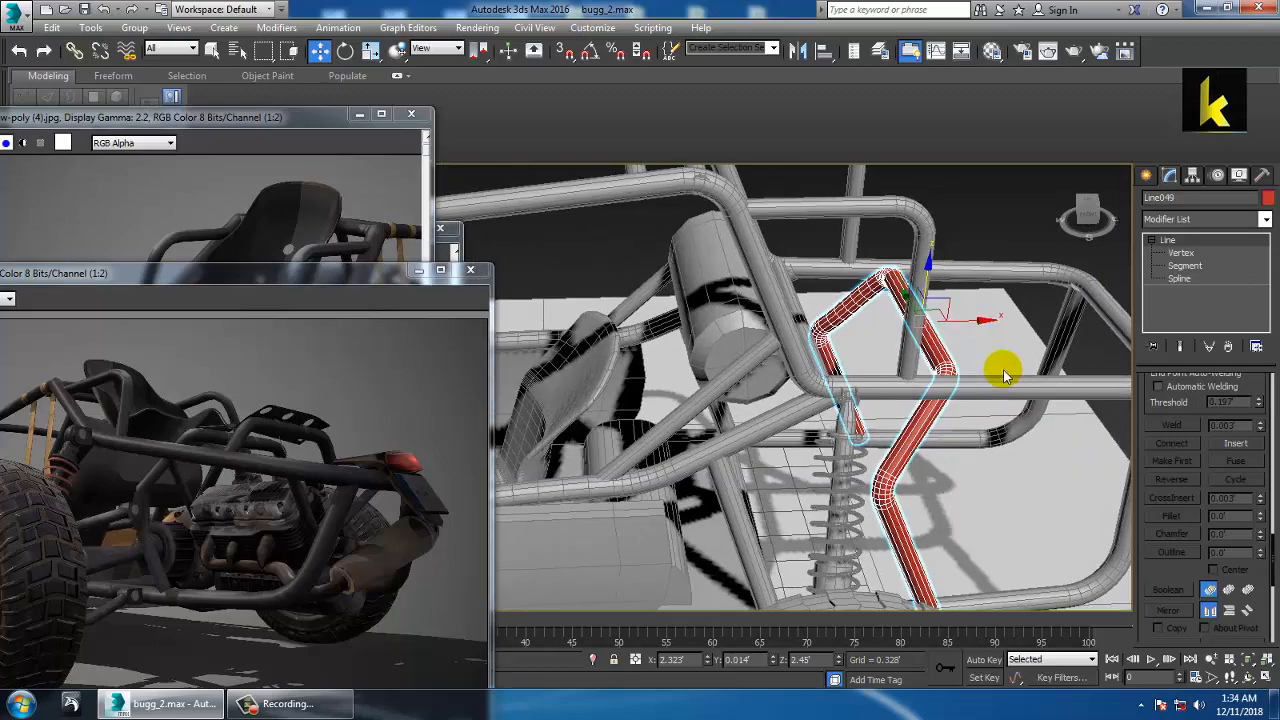
pyautogui.hotkey('alt', 'w')
pyautogui.rightClick(1000, 274)
pyautogui.hotkey('alt', 'w')
pyautogui.moveTo(906, 317); pyautogui.dragTo(936, 301, button='middle')
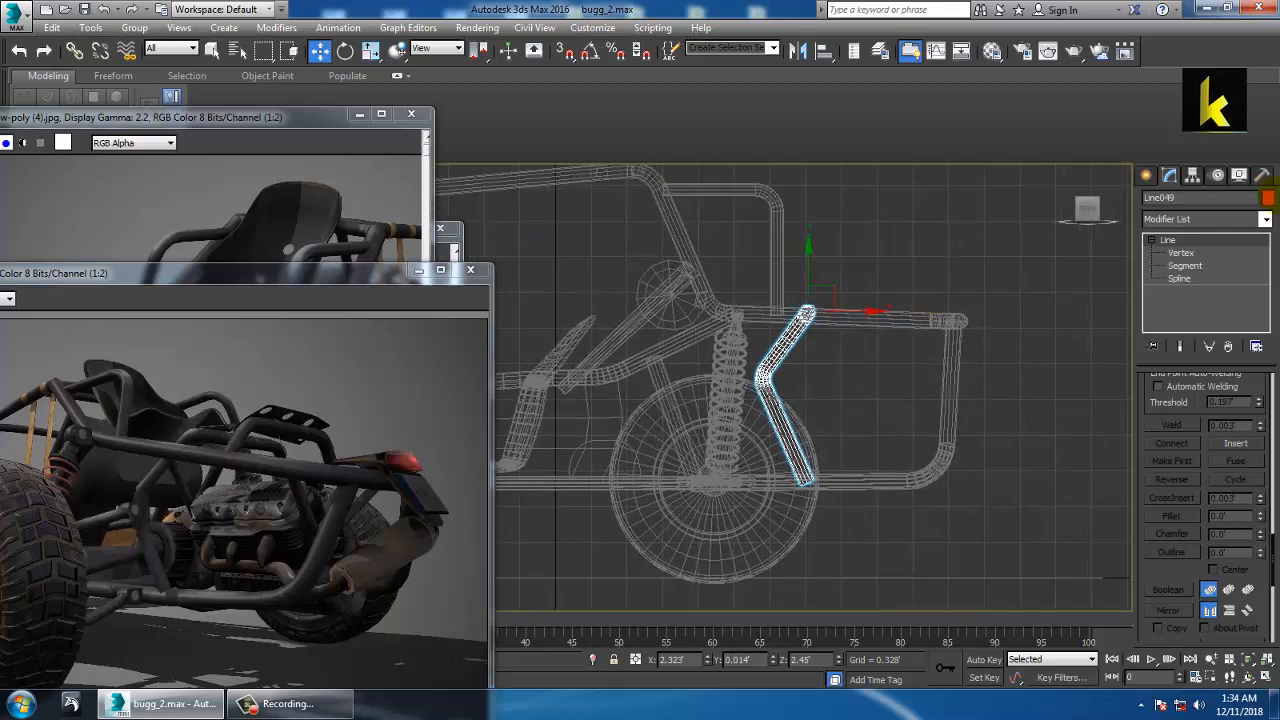
pyautogui.click(1268, 199)
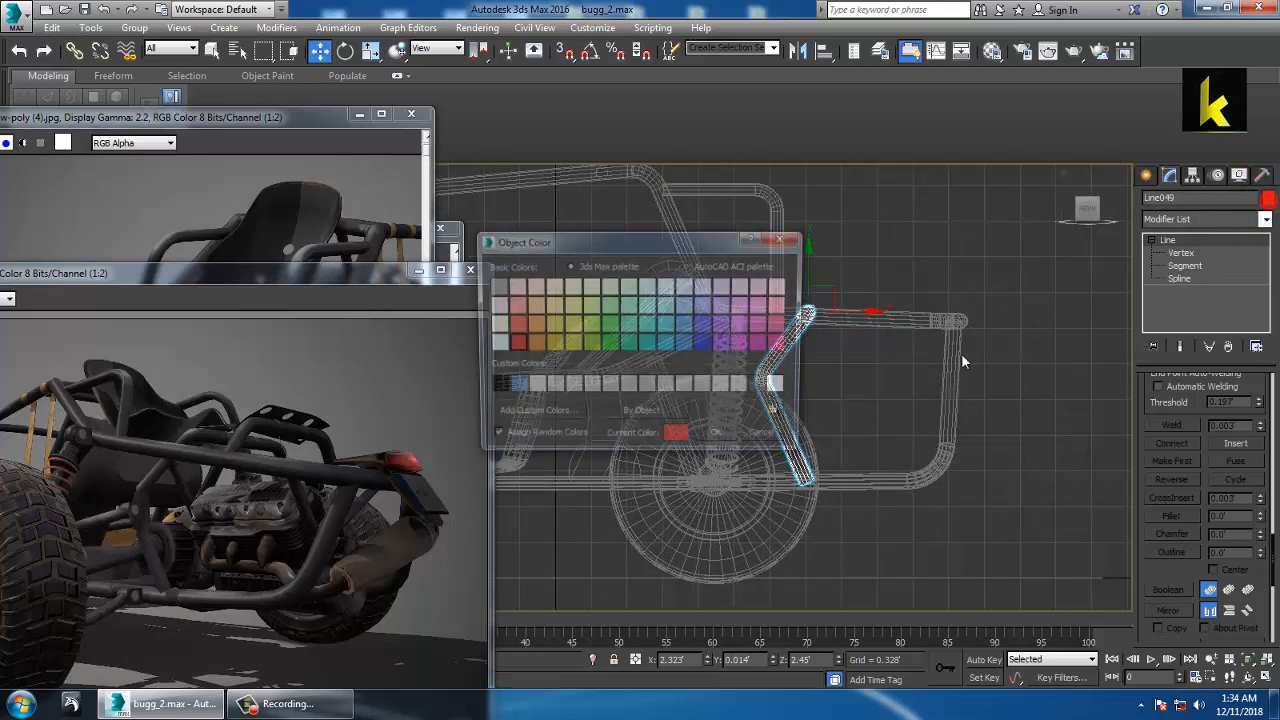
pyautogui.click(743, 387)
pyautogui.click(722, 438)
pyautogui.moveTo(812, 392); pyautogui.dragTo(872, 372, button='middle')
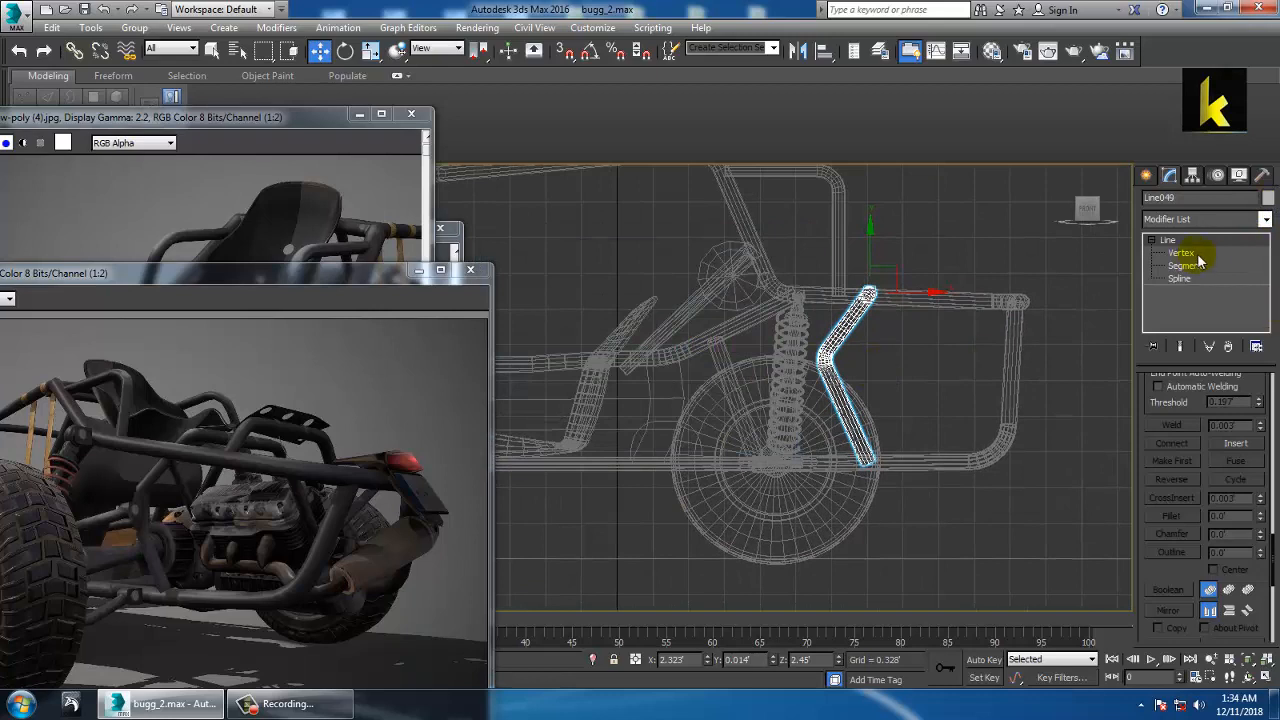
# Try to add a straight tube line in the Front view from the brace's bend forward across the rear shock absorber
pyautogui.click(1147, 176)
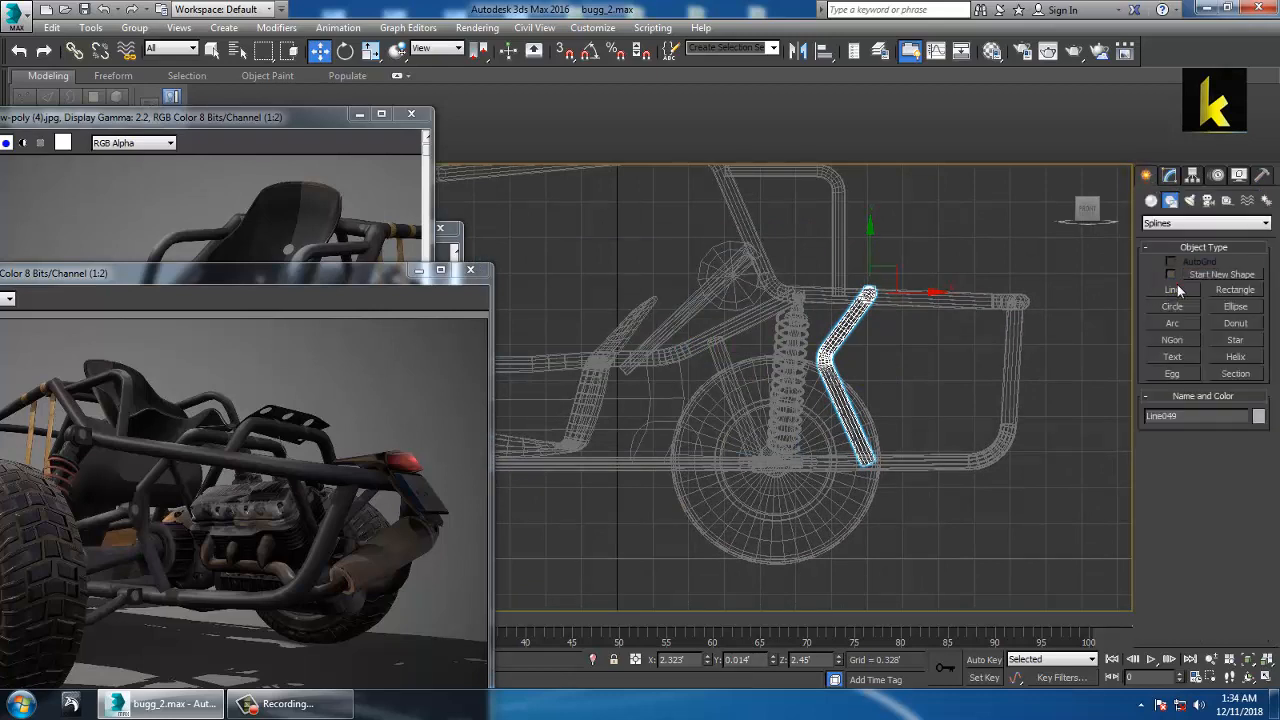
pyautogui.click(1175, 289)
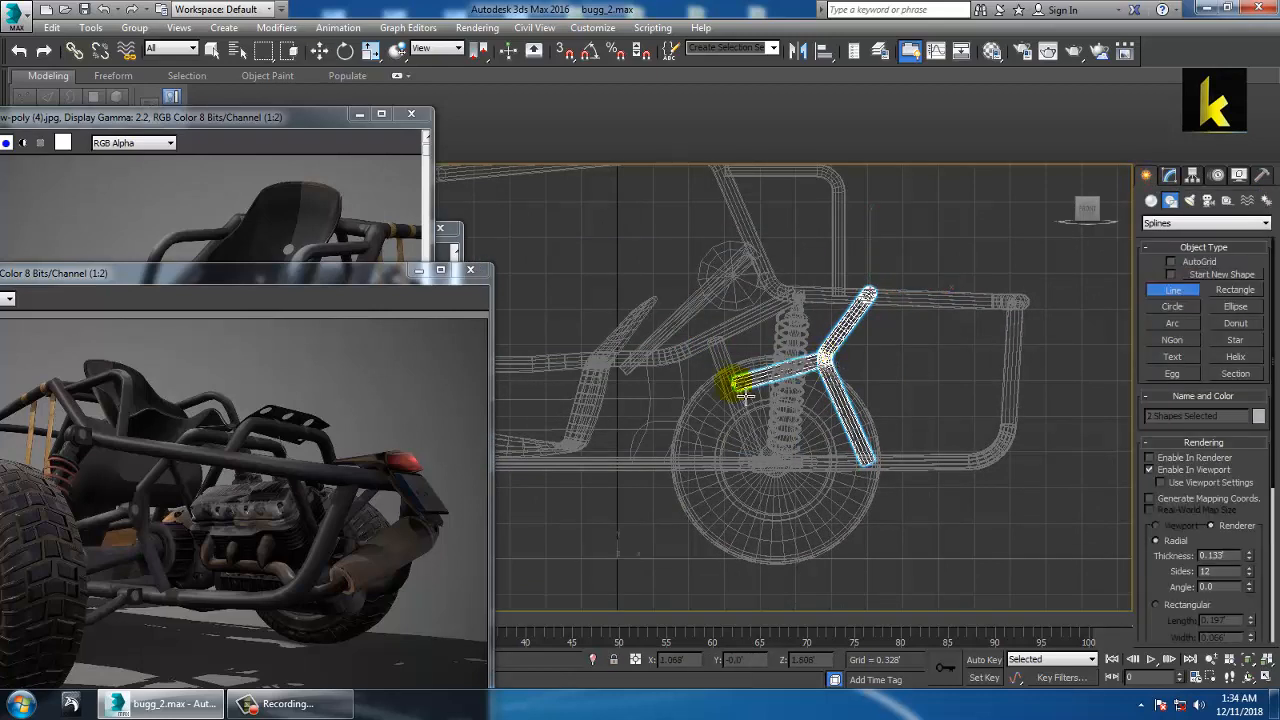
pyautogui.rightClick(949, 443)
pyautogui.hotkey('alt', 'w')
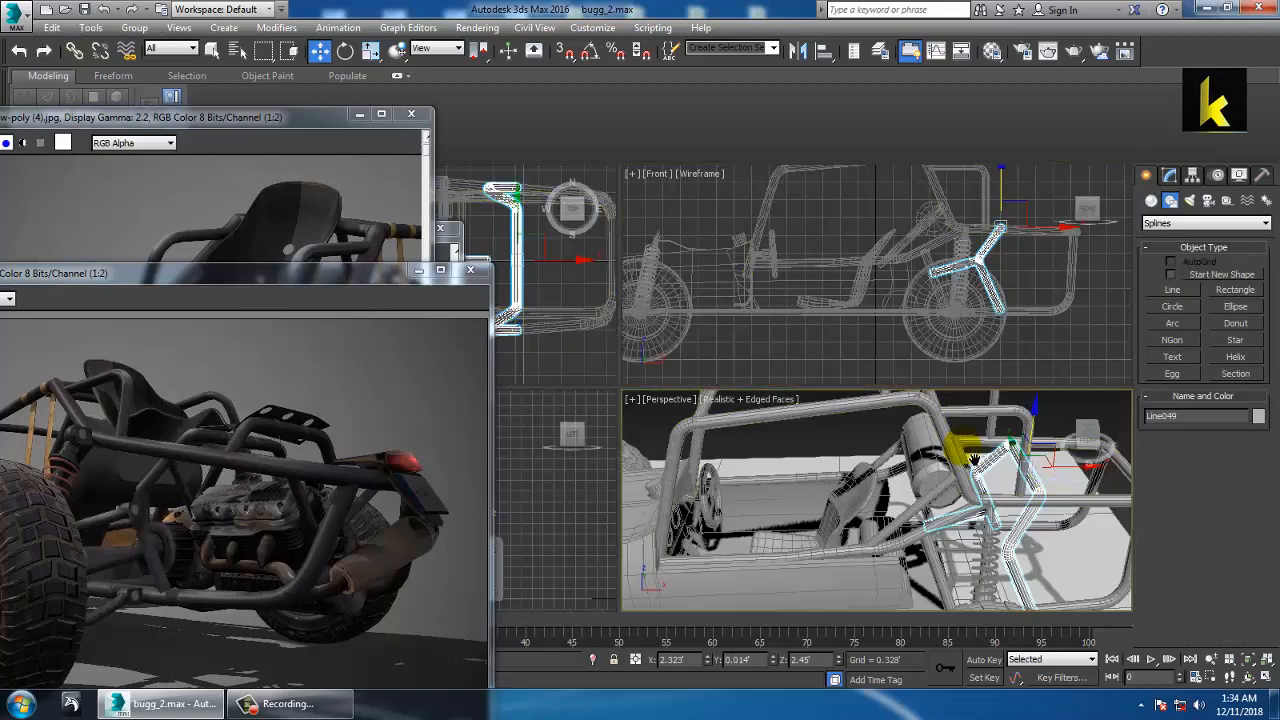
pyautogui.scroll(3, 957, 449)
pyautogui.keyDown('alt'); pyautogui.moveTo(958, 449); pyautogui.dragTo(905, 465, button='middle'); pyautogui.keyUp('alt')
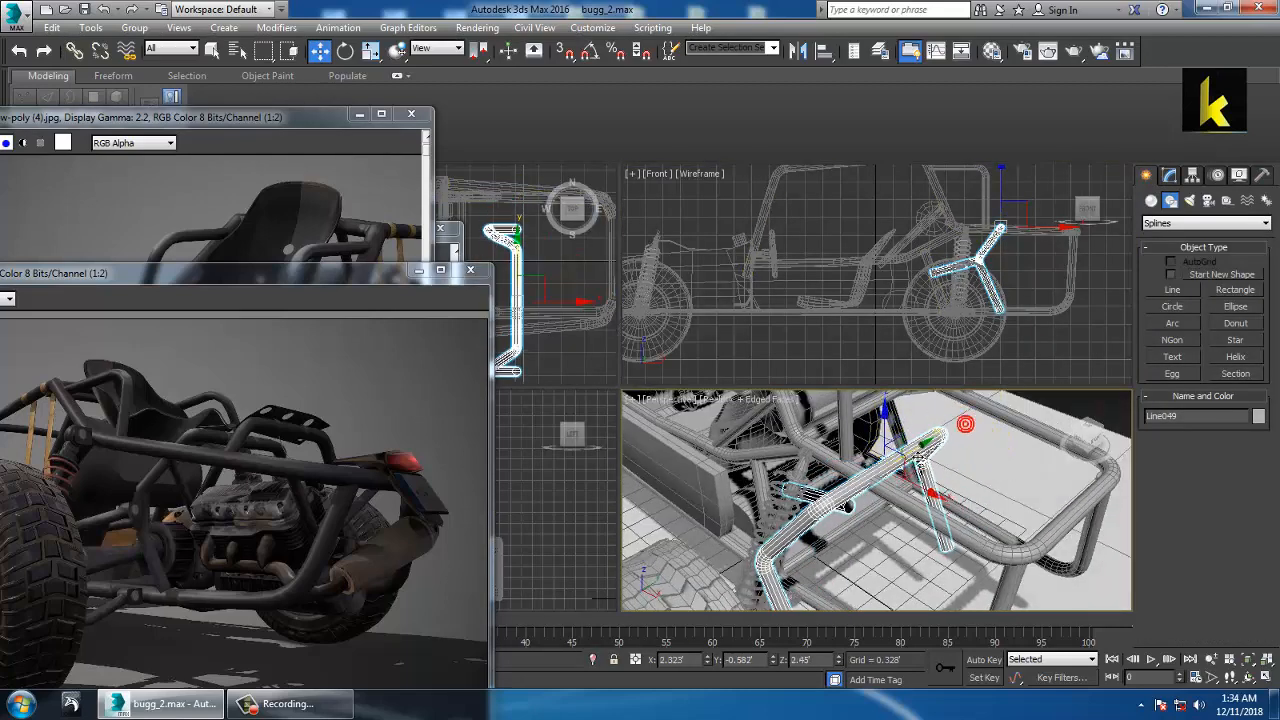
pyautogui.moveTo(928, 469)
pyautogui.keyDown('alt'); pyautogui.mouseDown(button='middle')
pyautogui.moveTo(897, 471)
pyautogui.moveTo(943, 452)
pyautogui.mouseUp(button='middle'); pyautogui.keyUp('alt')
pyautogui.click(922, 496)
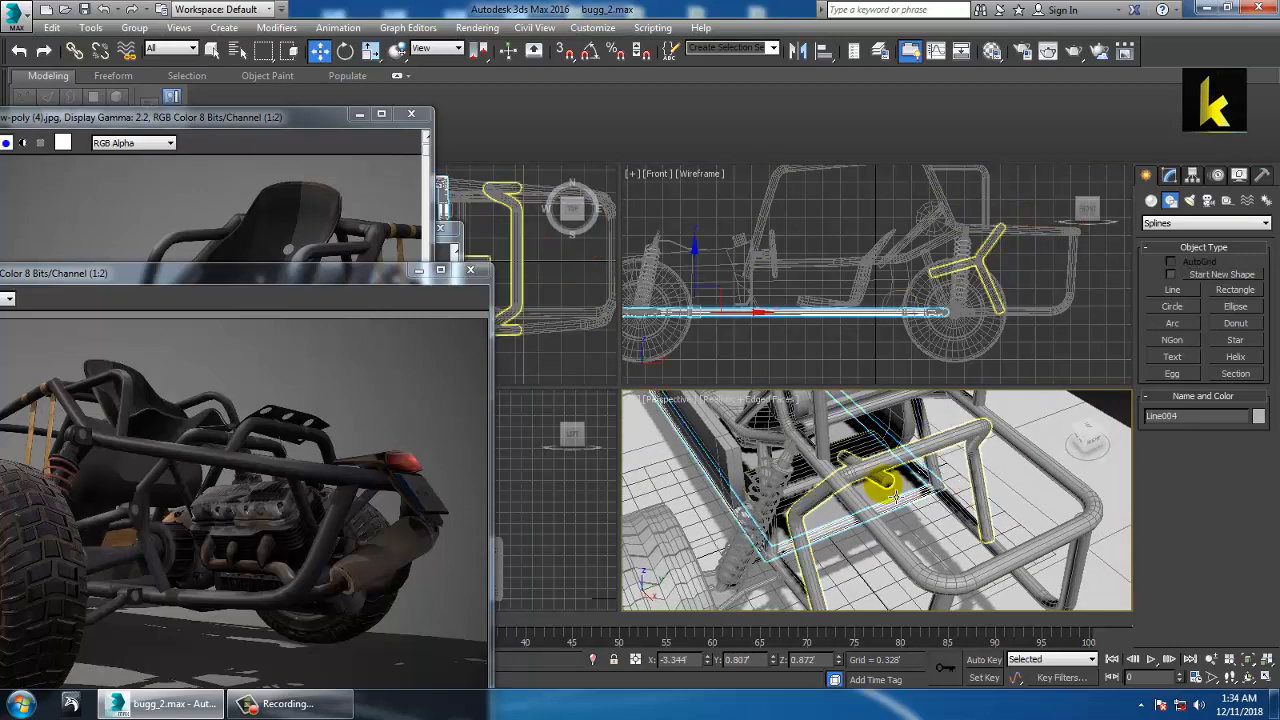
pyautogui.click(960, 450)
pyautogui.moveTo(968, 436); pyautogui.dragTo(957, 436)
pyautogui.hotkey('ctrl', 'z')
pyautogui.hotkey('ctrl', 'z')
pyautogui.click(1053, 417)
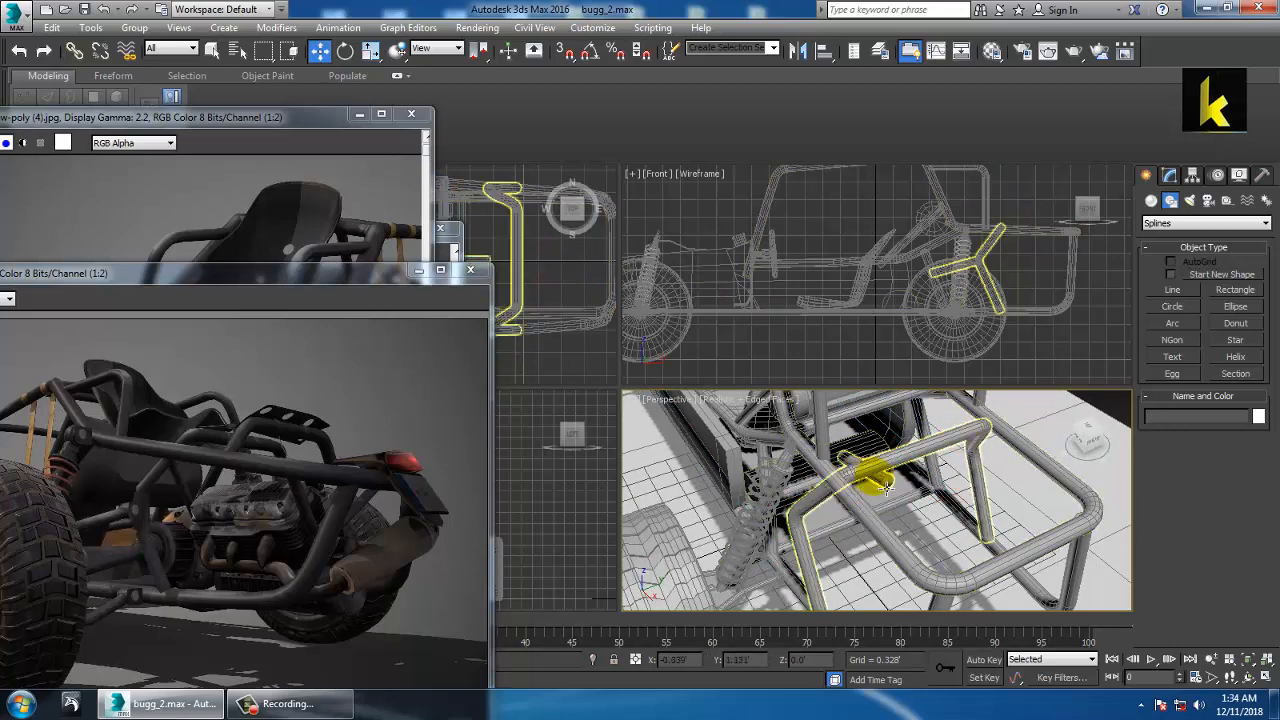
pyautogui.click(897, 492)
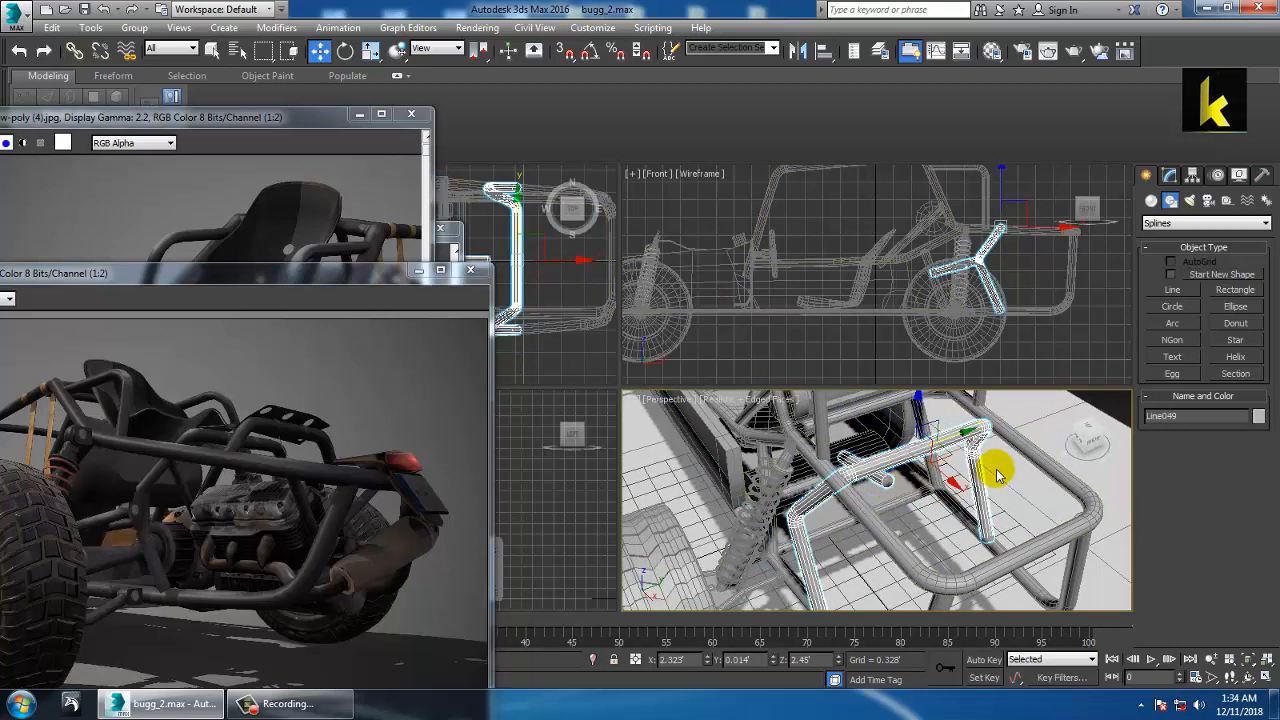
# Undo the extra straight tube added at the brace's bend and clear the selection
pyautogui.hotkey('ctrl', 'z')
pyautogui.hotkey('ctrl', 'z')
pyautogui.hotkey('ctrl', 'z')
pyautogui.hotkey('ctrl', 'z')
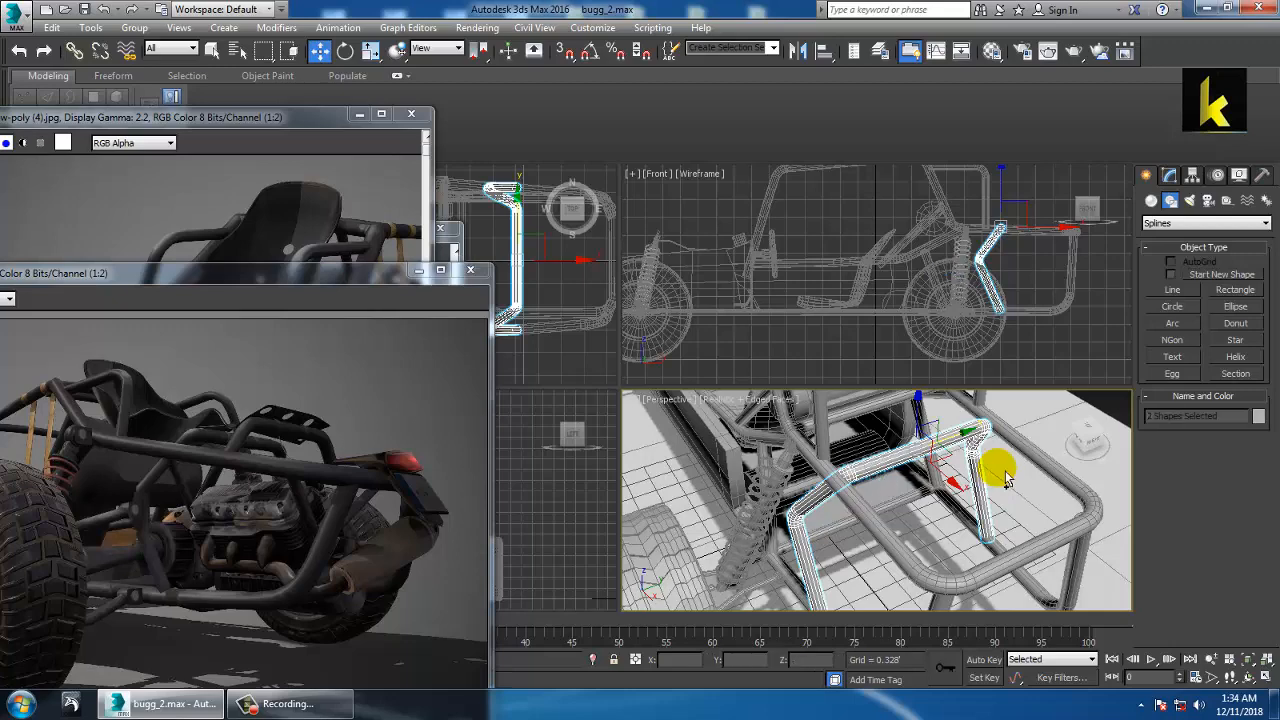
pyautogui.click(1046, 486)
pyautogui.hotkey('alt', 'w')
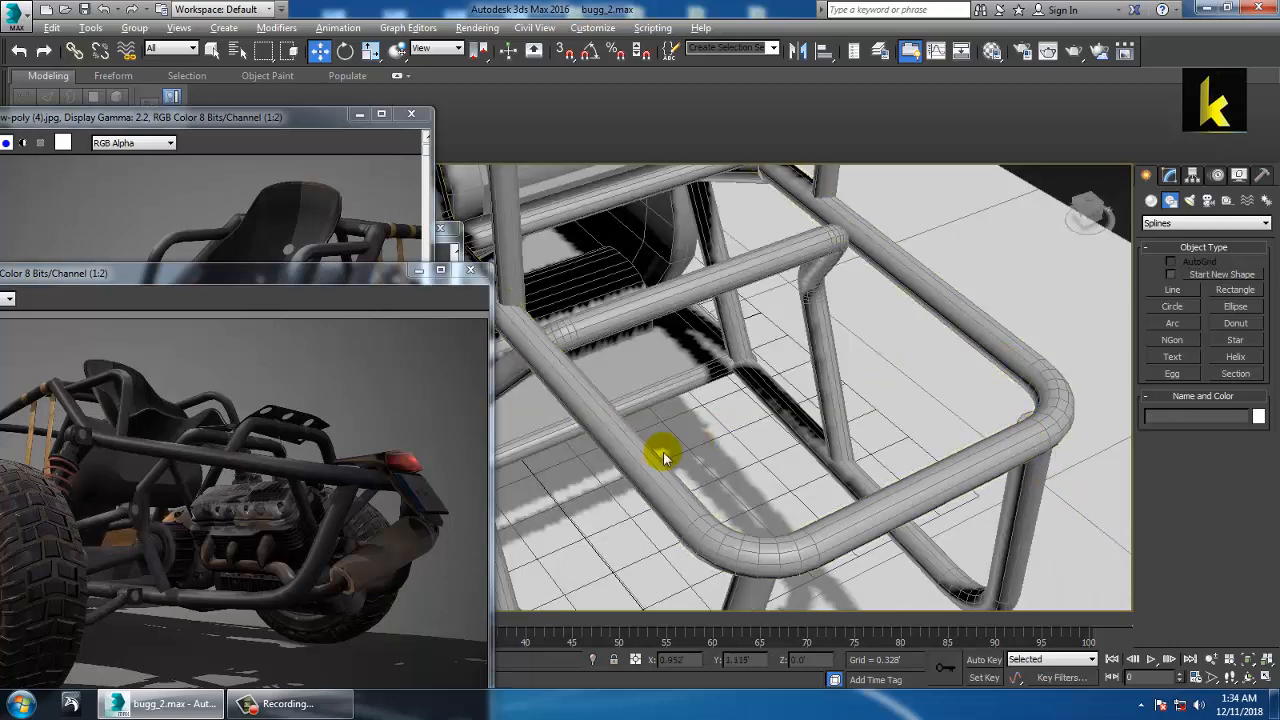
pyautogui.hotkey('alt', 'w')
pyautogui.middleClick(592, 485)
pyautogui.hotkey('alt', 'w')
pyautogui.moveTo(614, 460); pyautogui.dragTo(743, 408, button='middle')
pyautogui.hotkey('alt', 'w')
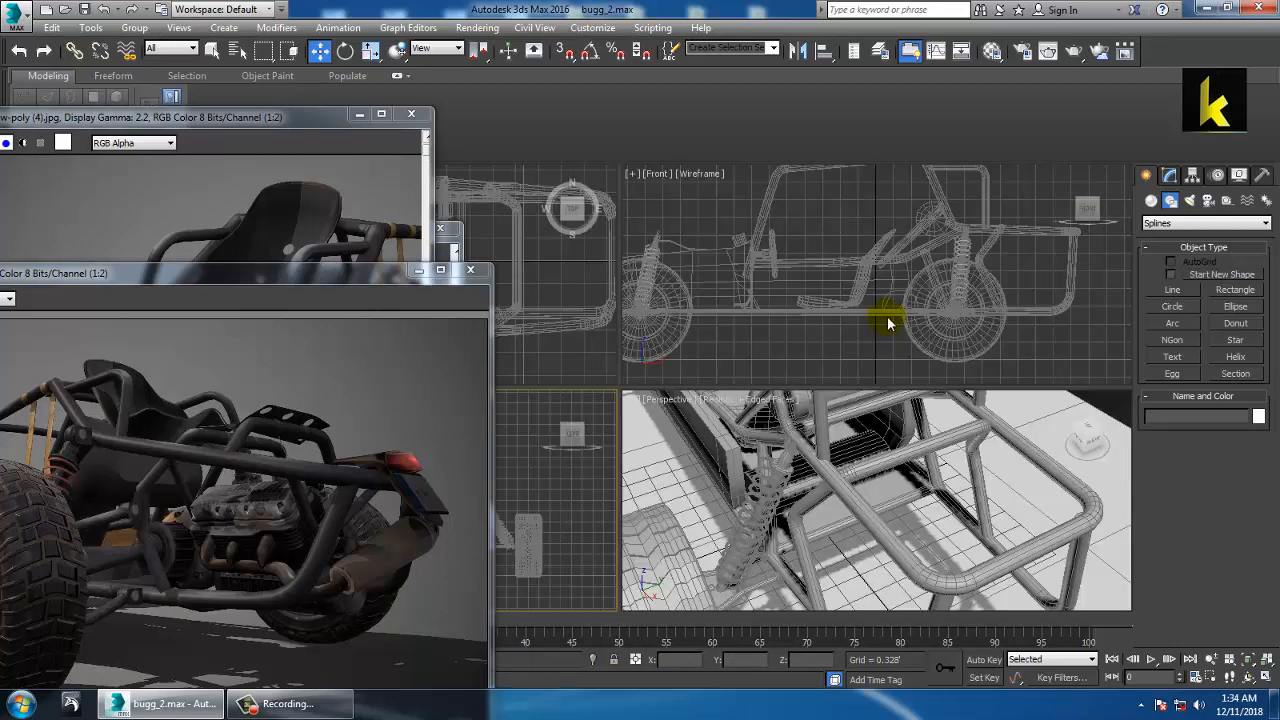
# Draw a straight tube line in the Front view from the rear brace's bend forward across the shock absorber to the next support
pyautogui.middleClick(886, 323)
pyautogui.hotkey('alt', 'w')
pyautogui.moveTo(886, 330); pyautogui.dragTo(927, 336, button='middle')
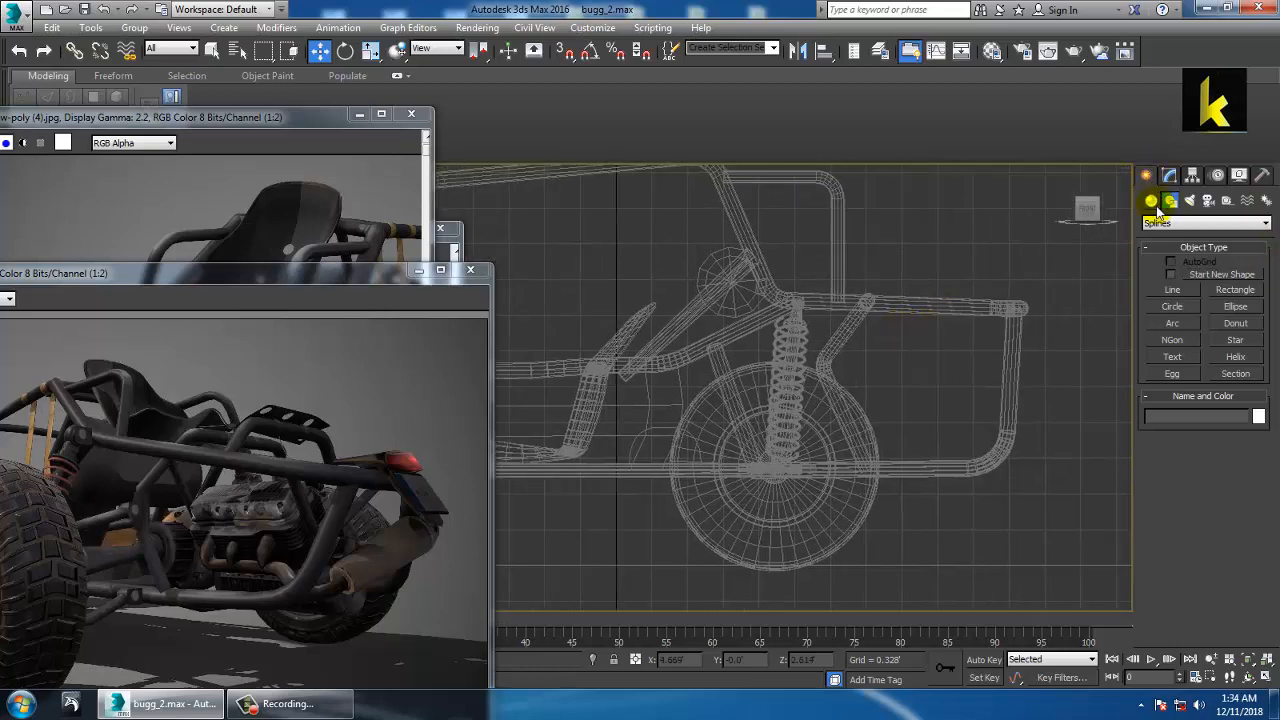
pyautogui.click(1175, 290)
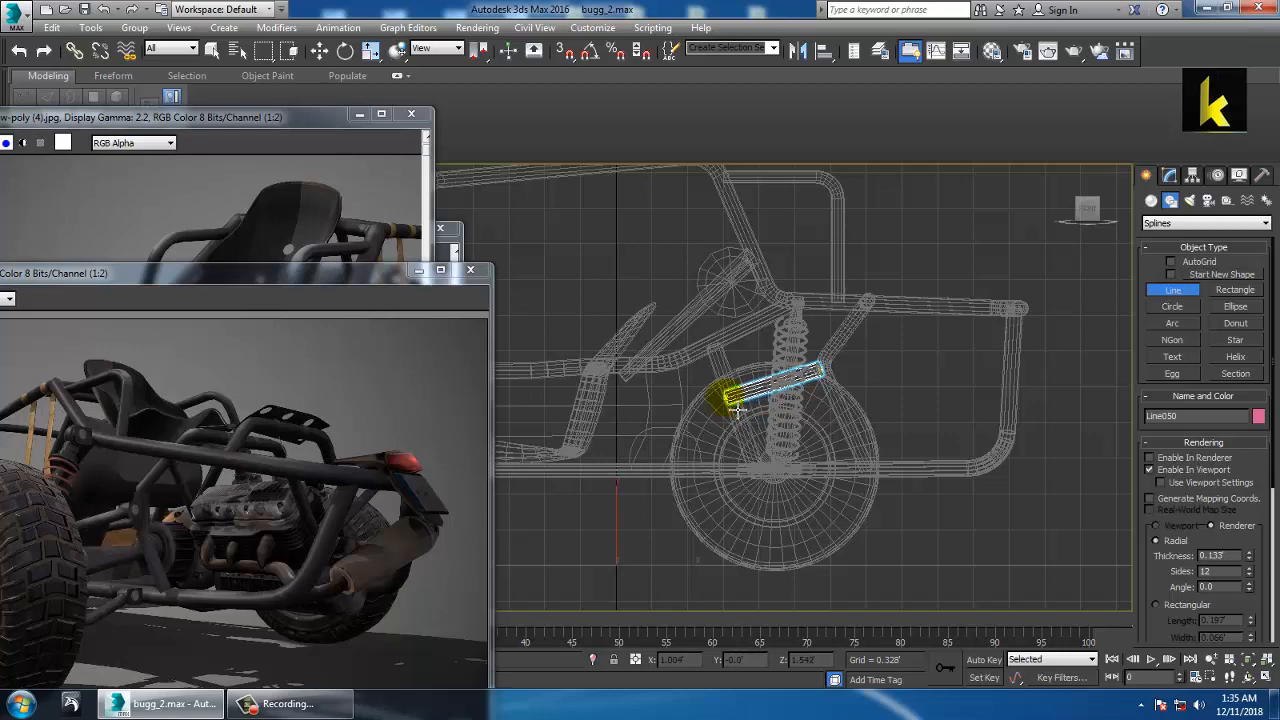
pyautogui.rightClick(884, 452)
pyautogui.hotkey('alt', 'w')
# Move the new tube sideways along Y to about -0.997', in line with the side brace beside the shock absorber
pyautogui.rightClick(898, 465)
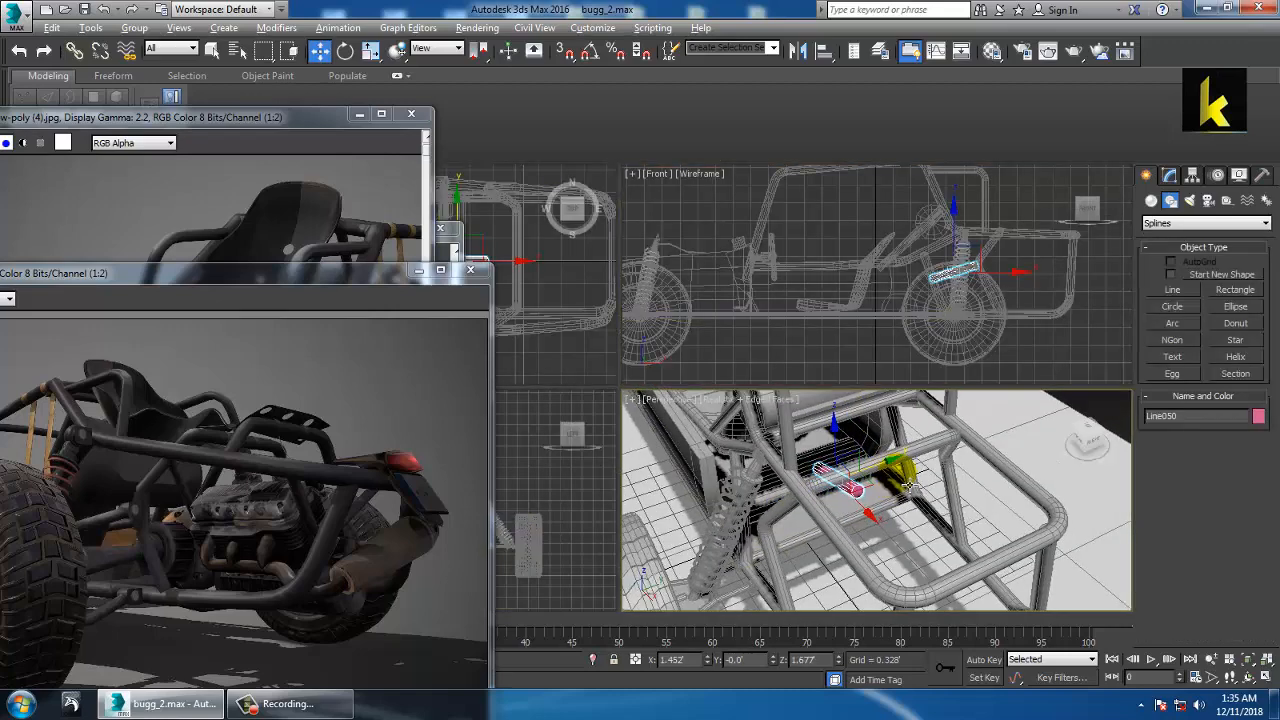
pyautogui.hotkey('alt', 'w')
pyautogui.keyDown('alt'); pyautogui.moveTo(806, 431); pyautogui.dragTo(788, 389, button='middle'); pyautogui.keyUp('alt')
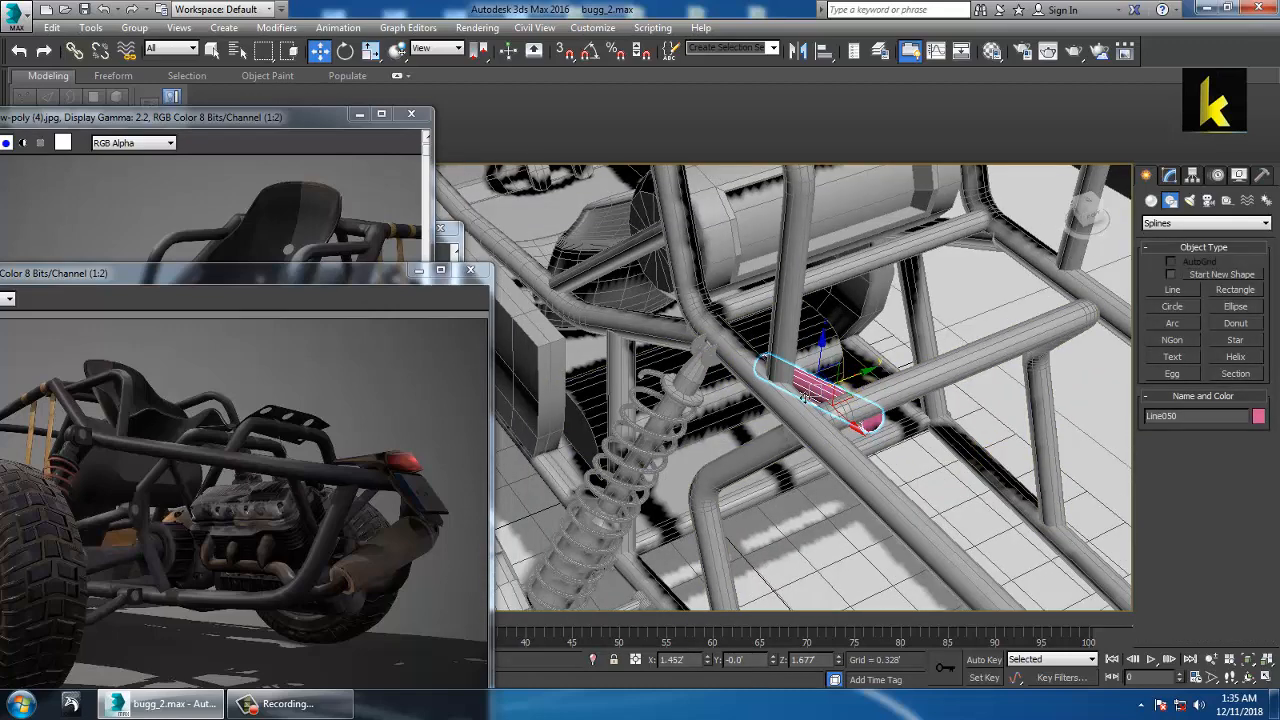
pyautogui.moveTo(830, 372); pyautogui.dragTo(674, 421)
pyautogui.keyDown('alt'); pyautogui.moveTo(674, 421); pyautogui.dragTo(1075, 205, button='middle'); pyautogui.keyUp('alt')
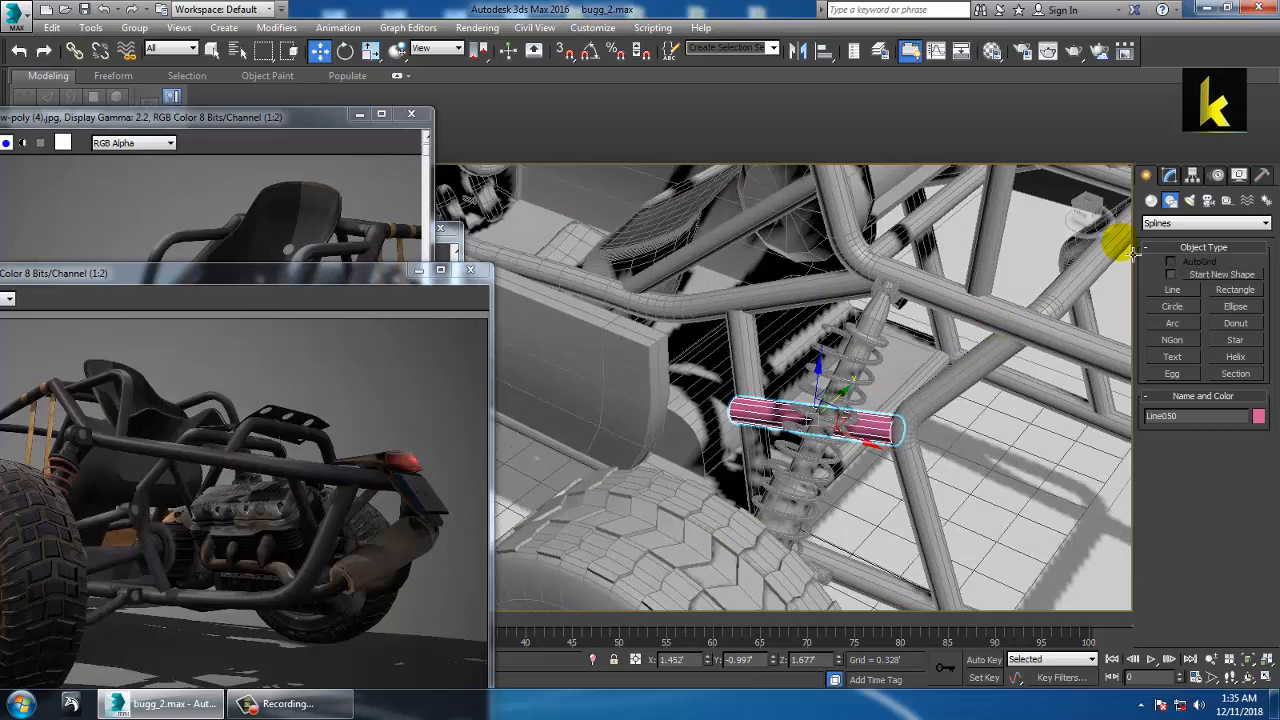
# Reduce the short tube's rendering thickness to 0.096'
pyautogui.click(1169, 175)
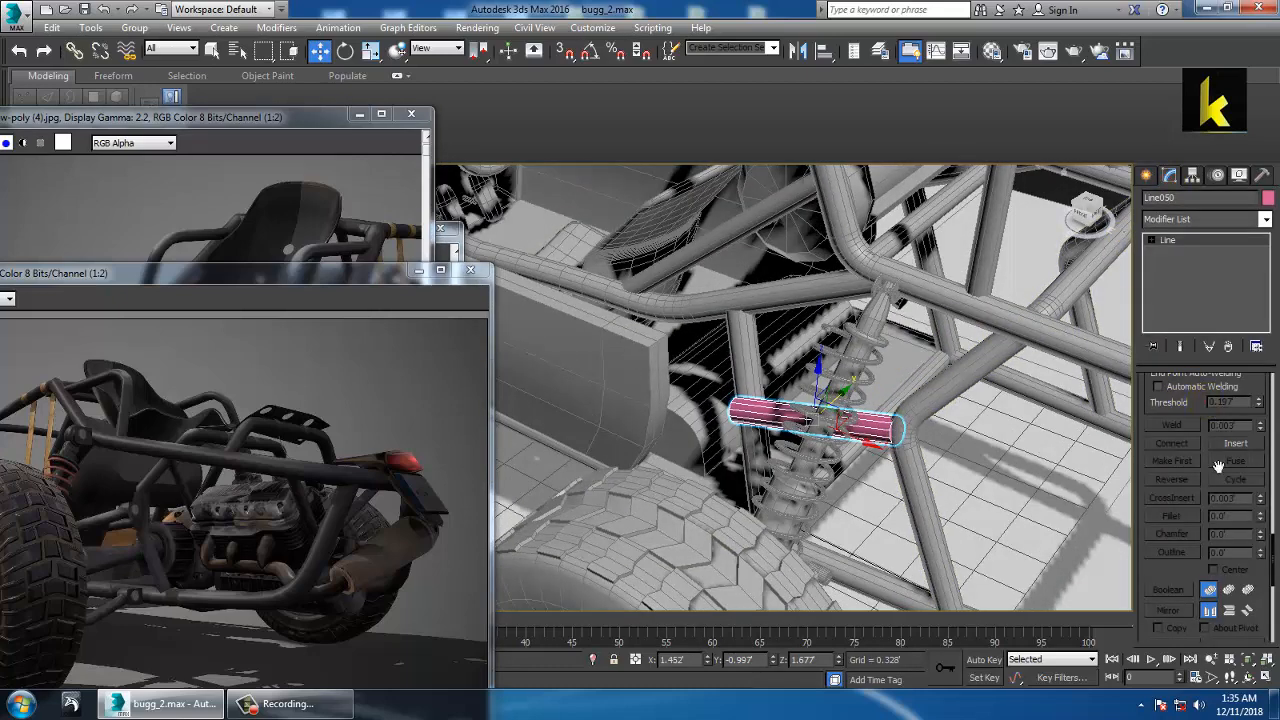
pyautogui.scroll(5, 1218, 466)
pyautogui.scroll(5, 1173, 428)
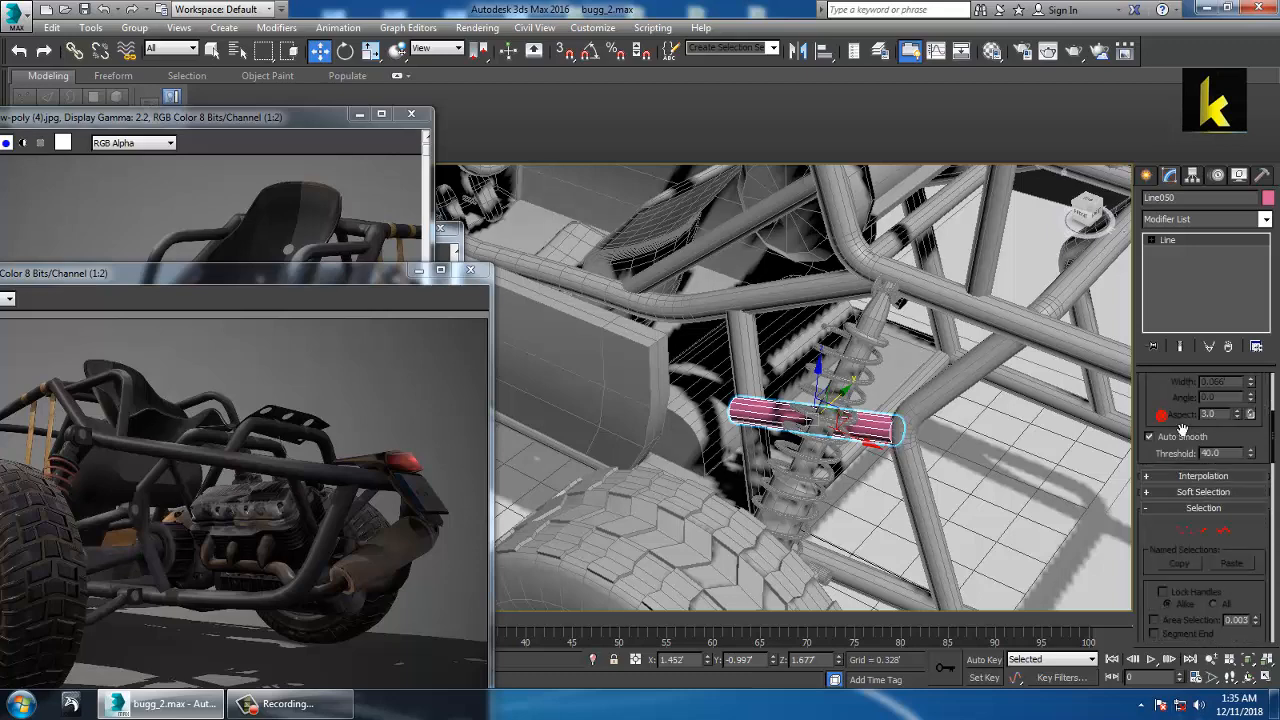
pyautogui.scroll(5, 1182, 428)
pyautogui.moveTo(1250, 499)
pyautogui.mouseDown()
pyautogui.moveTo(1277, 539)
pyautogui.moveTo(1249, 497)
pyautogui.mouseUp()
pyautogui.keyDown('alt'); pyautogui.moveTo(985, 483); pyautogui.dragTo(969, 486, button='middle'); pyautogui.keyUp('alt')
# Shift the short tube's front end vertex so that it meets the upright support behind the side panel
pyautogui.press('1')
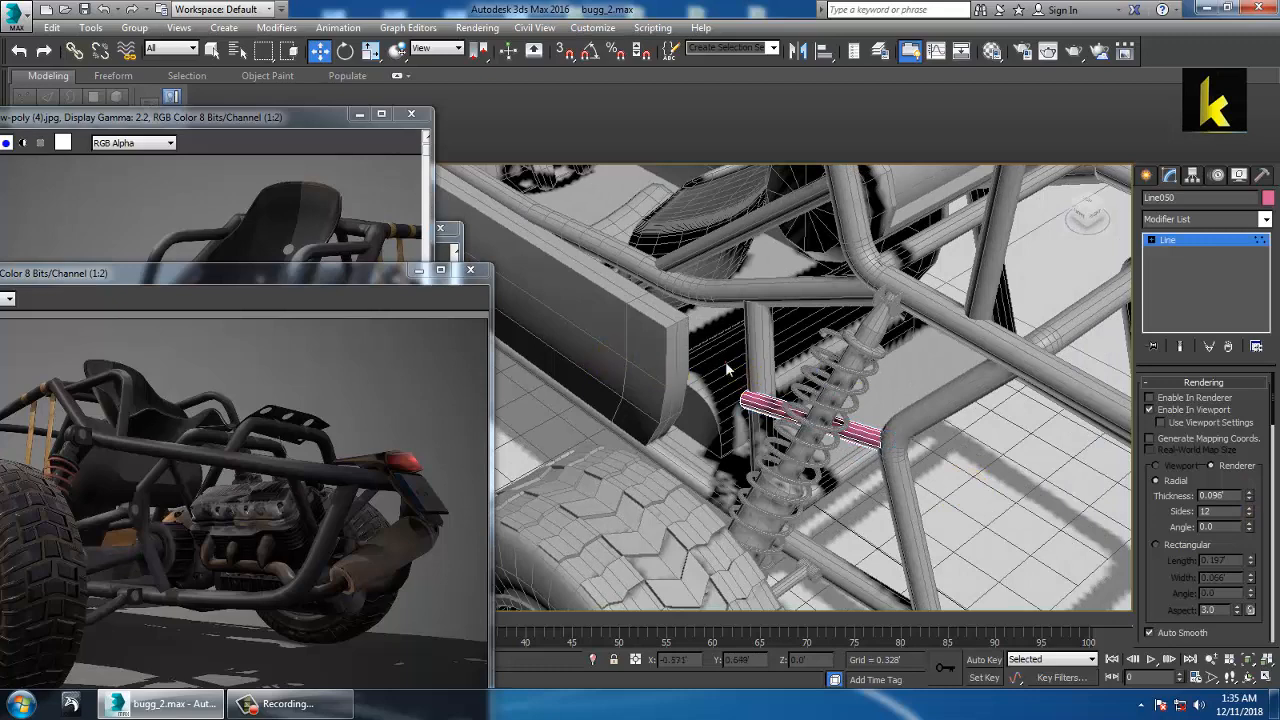
pyautogui.moveTo(791, 390); pyautogui.dragTo(801, 378)
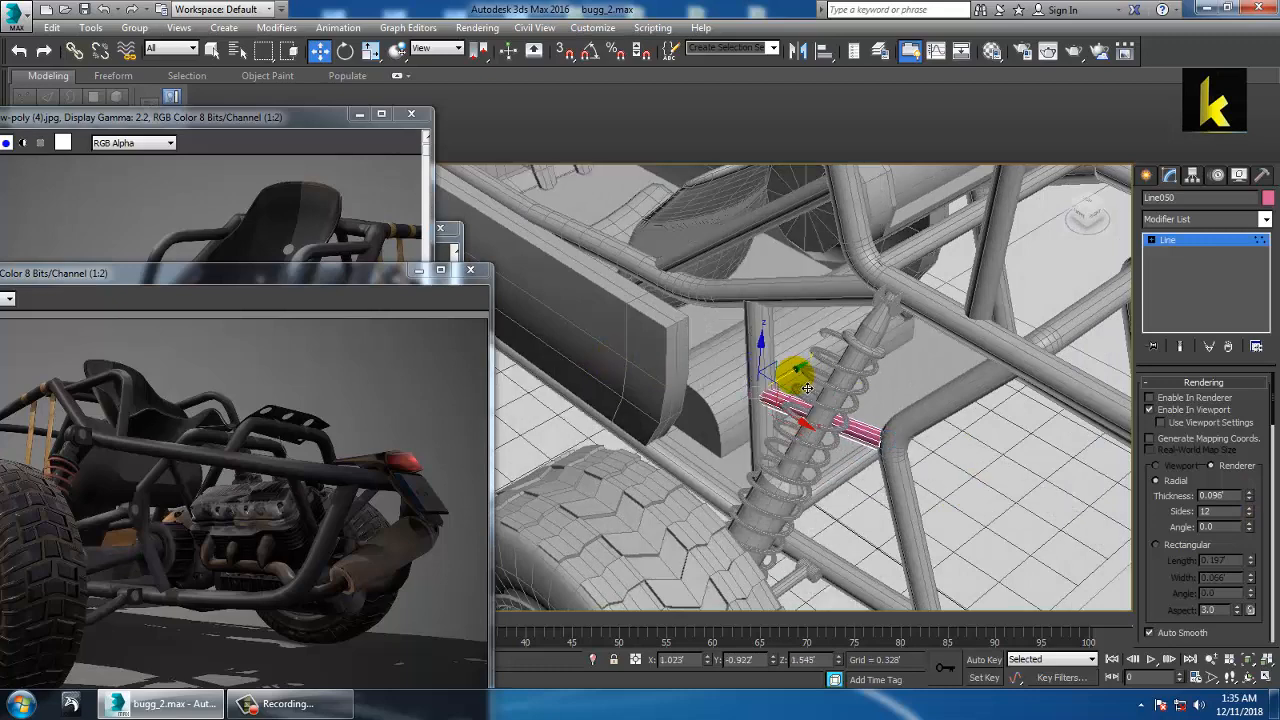
pyautogui.click(1167, 241)
# Mirror the short tube as a copy across Y and move the copy to about Y 1.092' on the opposite brace
pyautogui.moveTo(962, 427); pyautogui.dragTo(806, 458, button='middle')
pyautogui.click(797, 50)
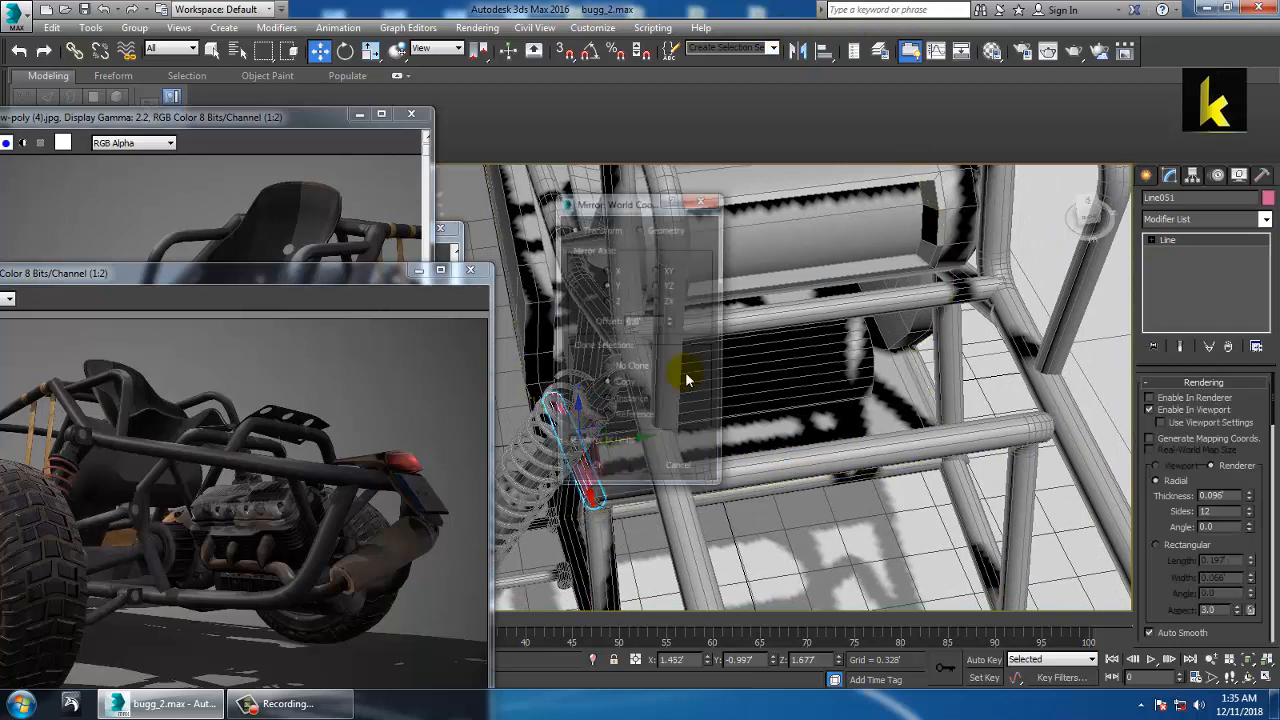
pyautogui.moveTo(694, 466); pyautogui.dragTo(640, 471, button='middle')
pyautogui.click(598, 473)
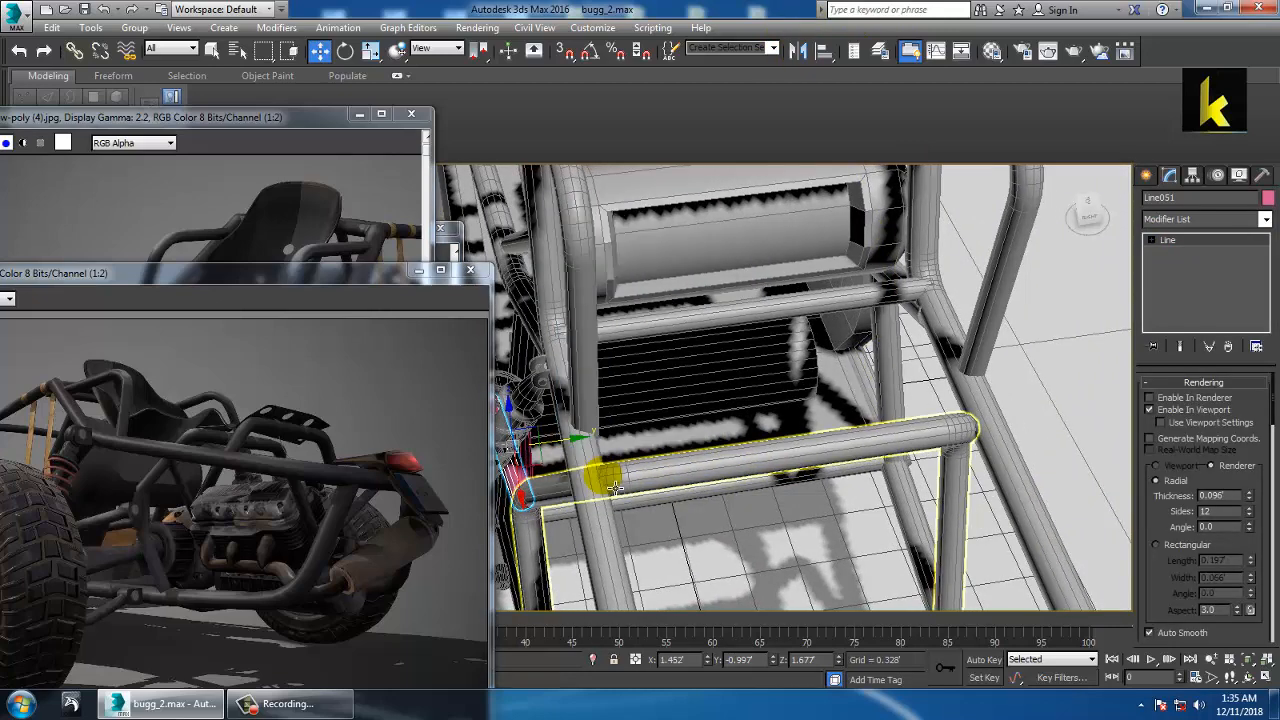
pyautogui.moveTo(578, 452); pyautogui.dragTo(1030, 478)
pyautogui.keyDown('alt'); pyautogui.moveTo(1030, 478); pyautogui.dragTo(829, 423, button='middle'); pyautogui.keyUp('alt')
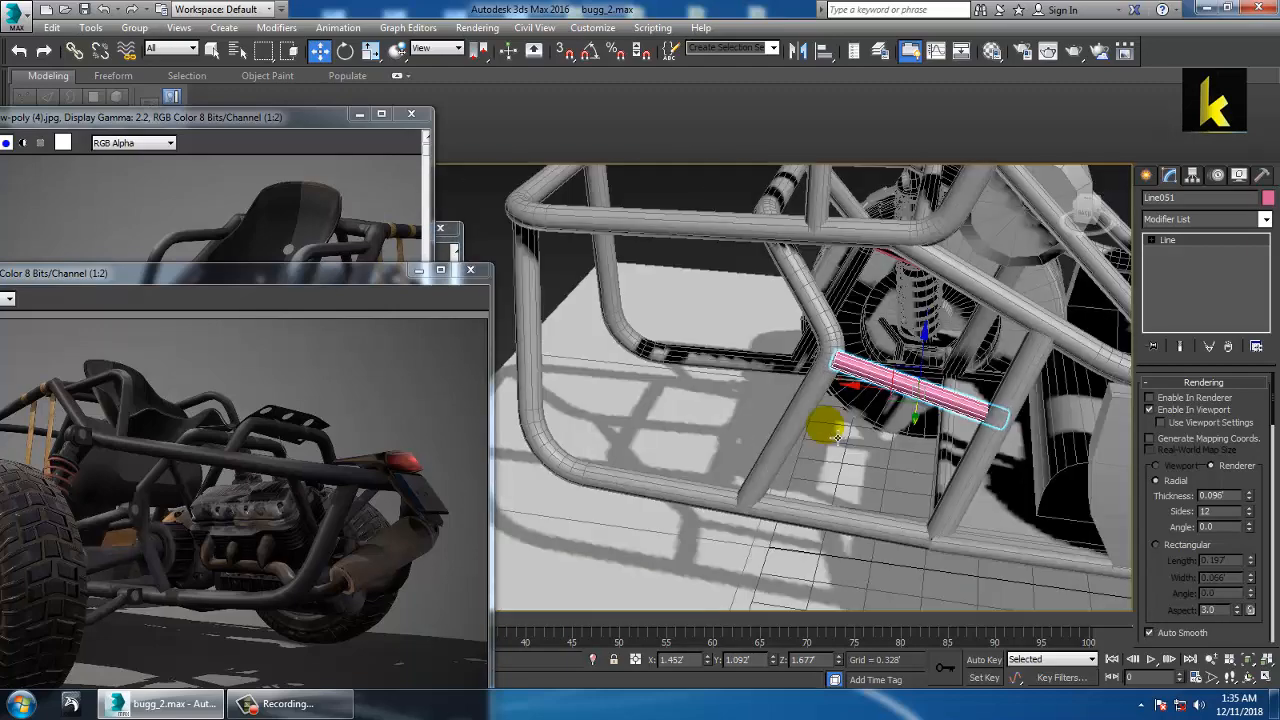
# Adjust the mirrored tube's rear end vertex to about X 1.937', Y 1.062' so that it joins the brace's bend
pyautogui.hotkey('shift', 'z')
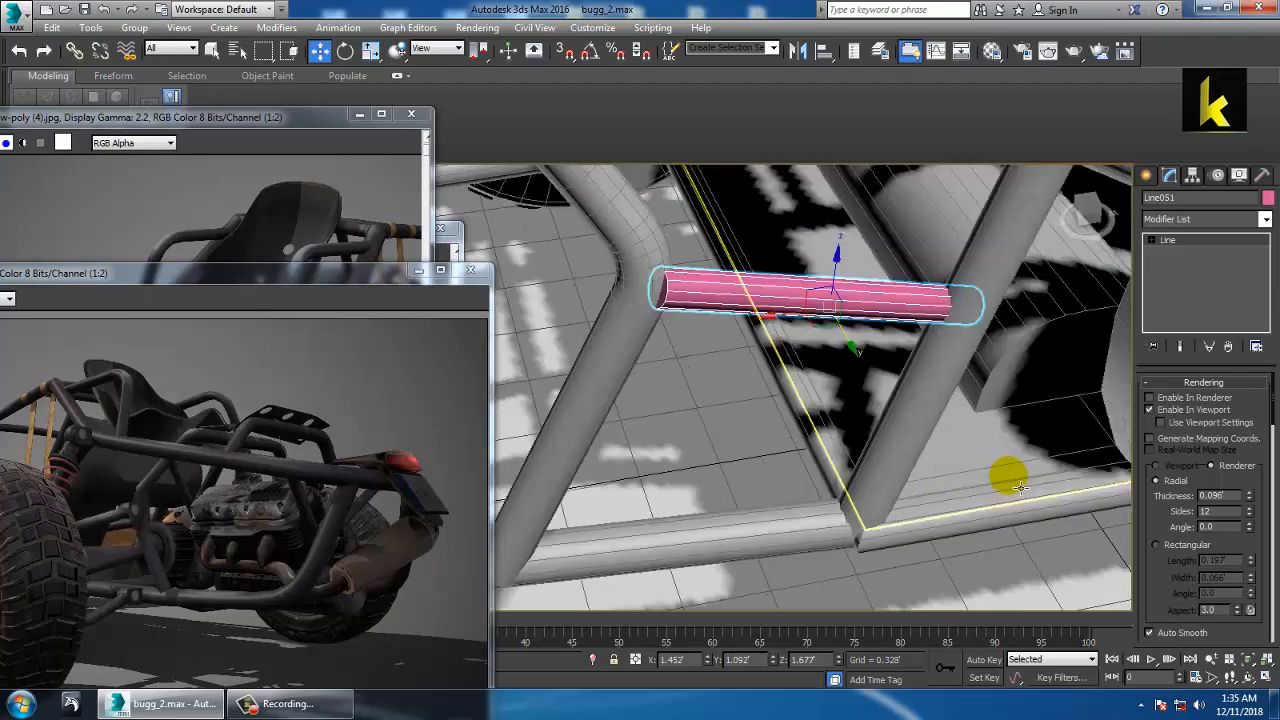
pyautogui.press('1')
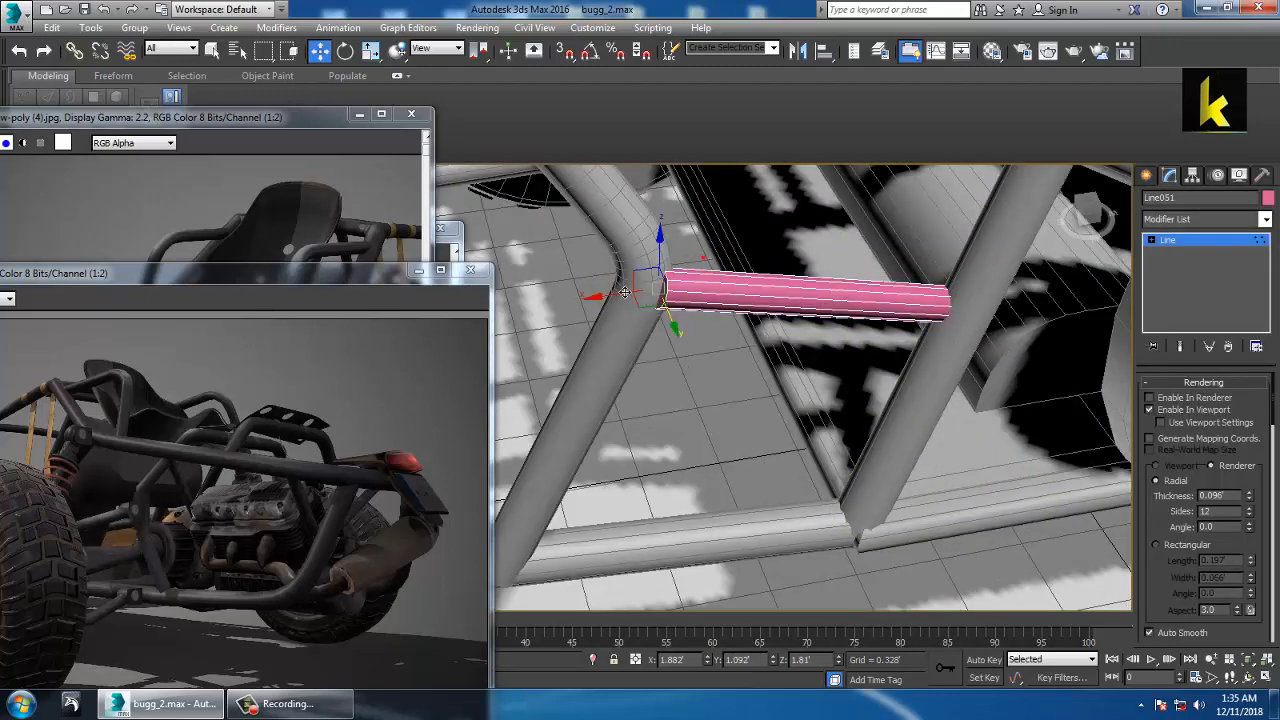
pyautogui.moveTo(614, 290); pyautogui.dragTo(592, 296)
pyautogui.keyDown('alt'); pyautogui.moveTo(612, 310); pyautogui.dragTo(657, 350, button='middle'); pyautogui.keyUp('alt')
pyautogui.moveTo(666, 342); pyautogui.dragTo(664, 318)
pyautogui.scroll(-5, 664, 318)
pyautogui.keyDown('alt'); pyautogui.moveTo(664, 318); pyautogui.dragTo(827, 339, button='middle'); pyautogui.keyUp('alt')
pyautogui.keyDown('alt'); pyautogui.moveTo(888, 312); pyautogui.dragTo(928, 310, button='middle'); pyautogui.keyUp('alt')
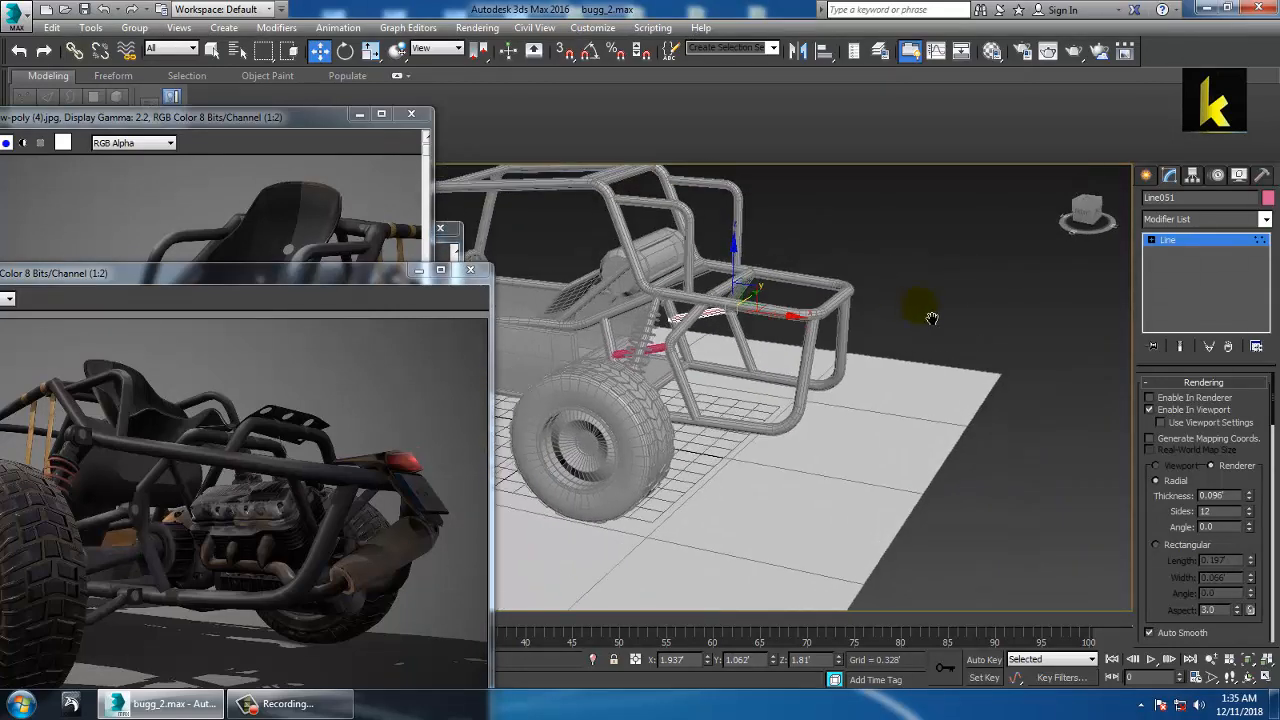
pyautogui.scroll(-3, 928, 310)
pyautogui.click(1178, 243)
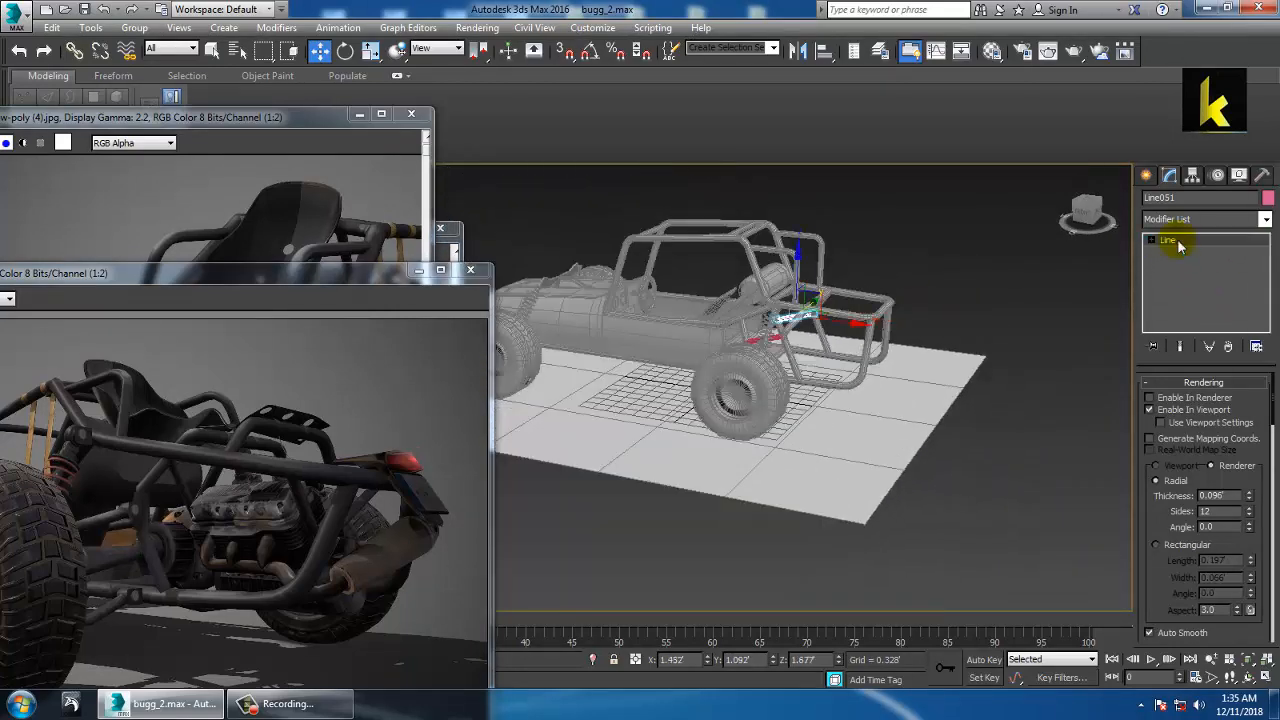
# Set the object color of the mirrored short tube to light grey
pyautogui.click(1268, 198)
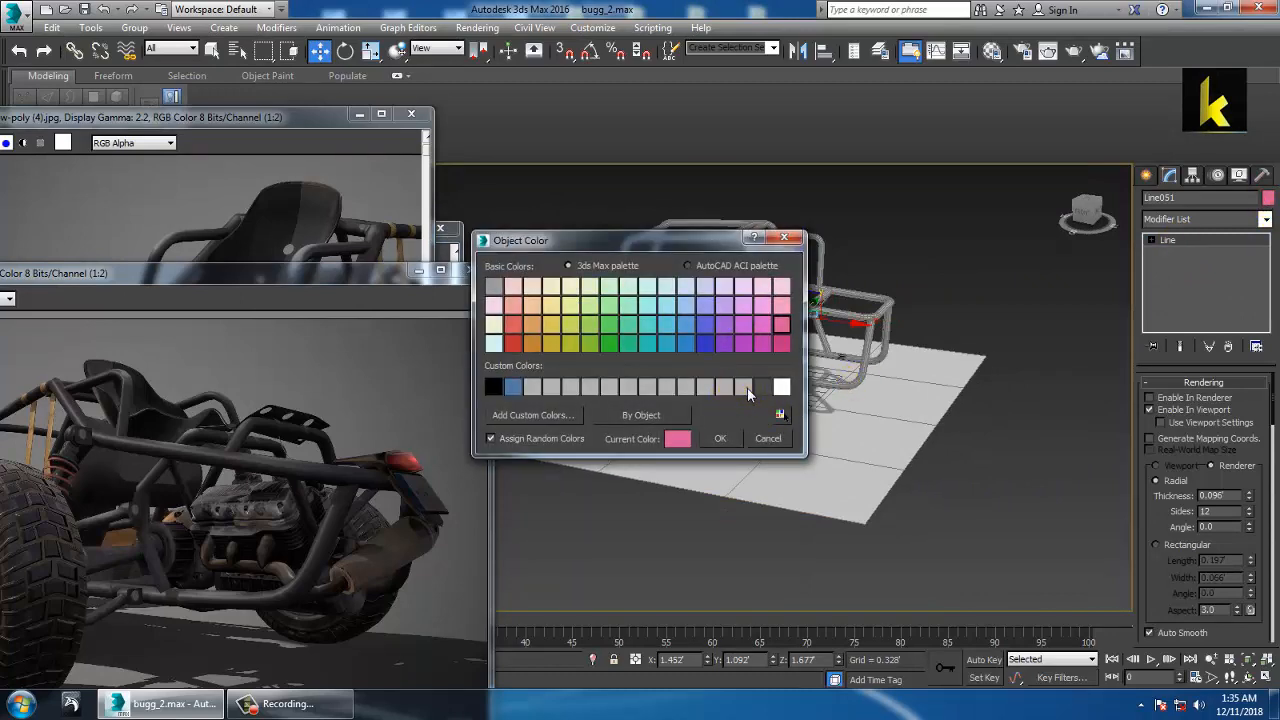
pyautogui.click(727, 444)
pyautogui.moveTo(788, 312); pyautogui.dragTo(806, 397, button='middle')
pyautogui.scroll(3, 806, 398)
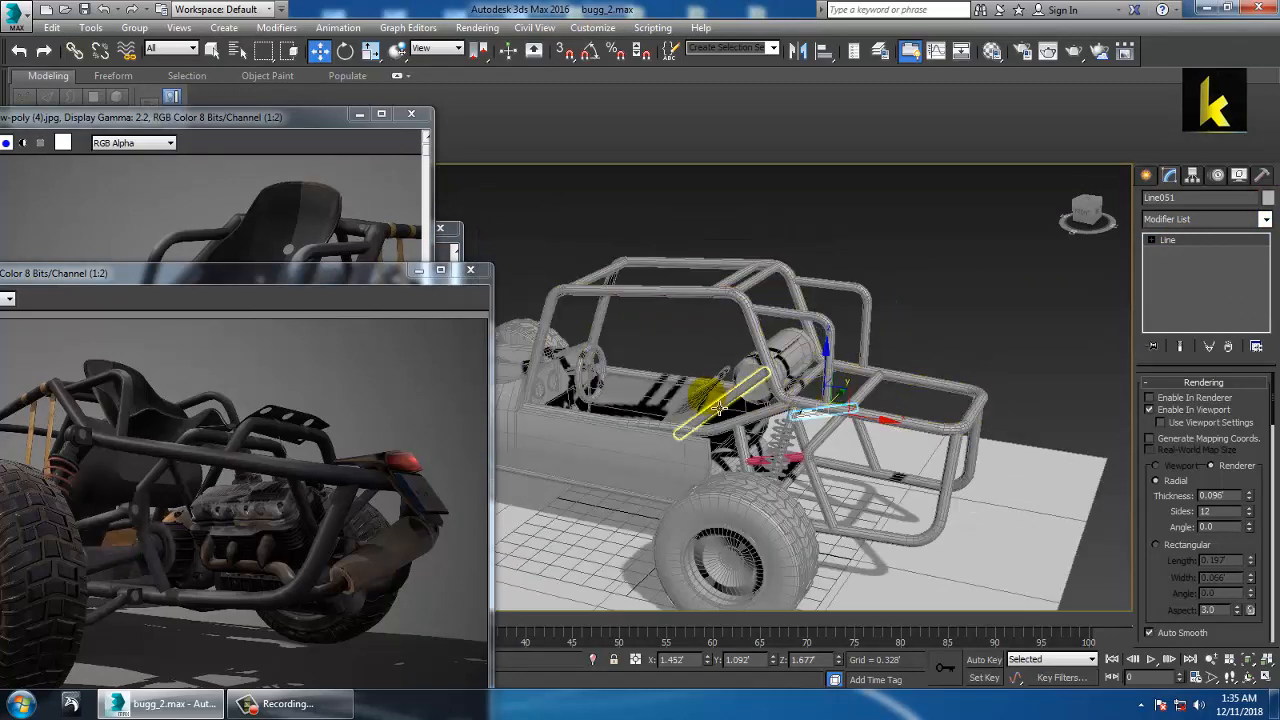
# Create a standard cylinder with AutoGrid on the upper middle of the seat's backrest, about 0.065' in radius and 0.34' high
pyautogui.click(709, 405)
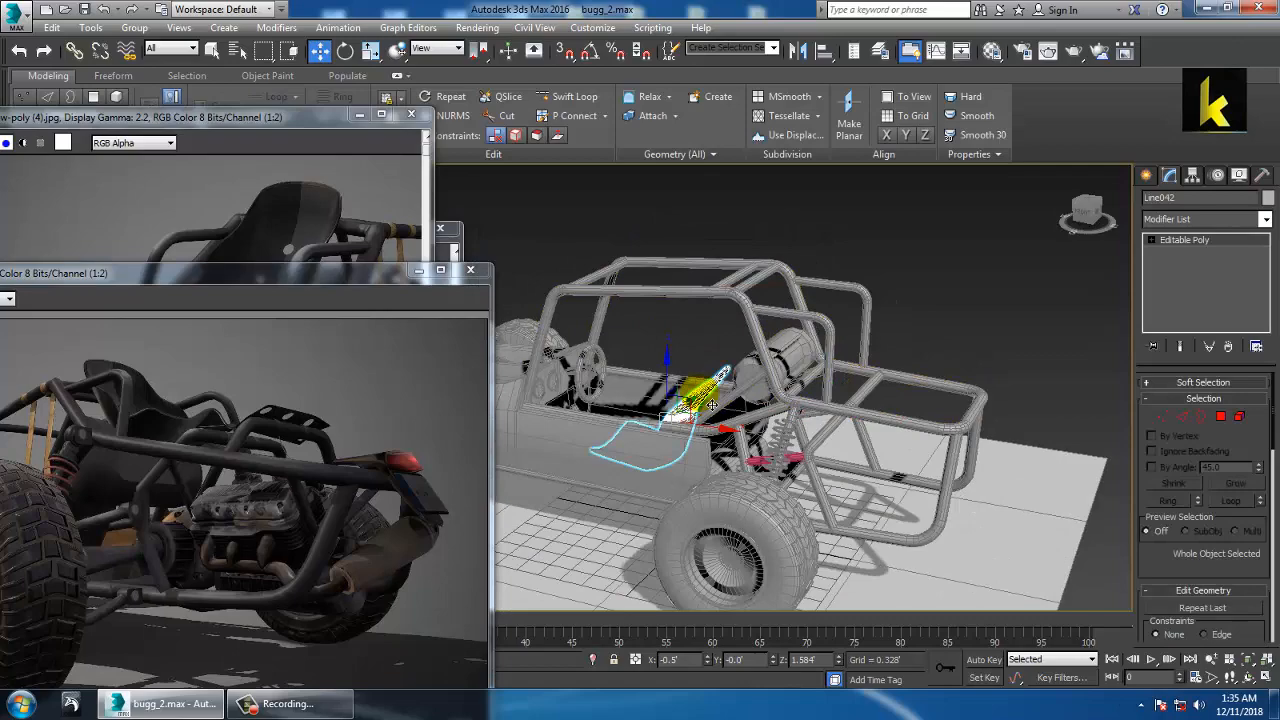
pyautogui.keyDown('alt'); pyautogui.moveTo(712, 396); pyautogui.dragTo(868, 428, button='middle'); pyautogui.keyUp('alt')
pyautogui.scroll(3, 862, 420)
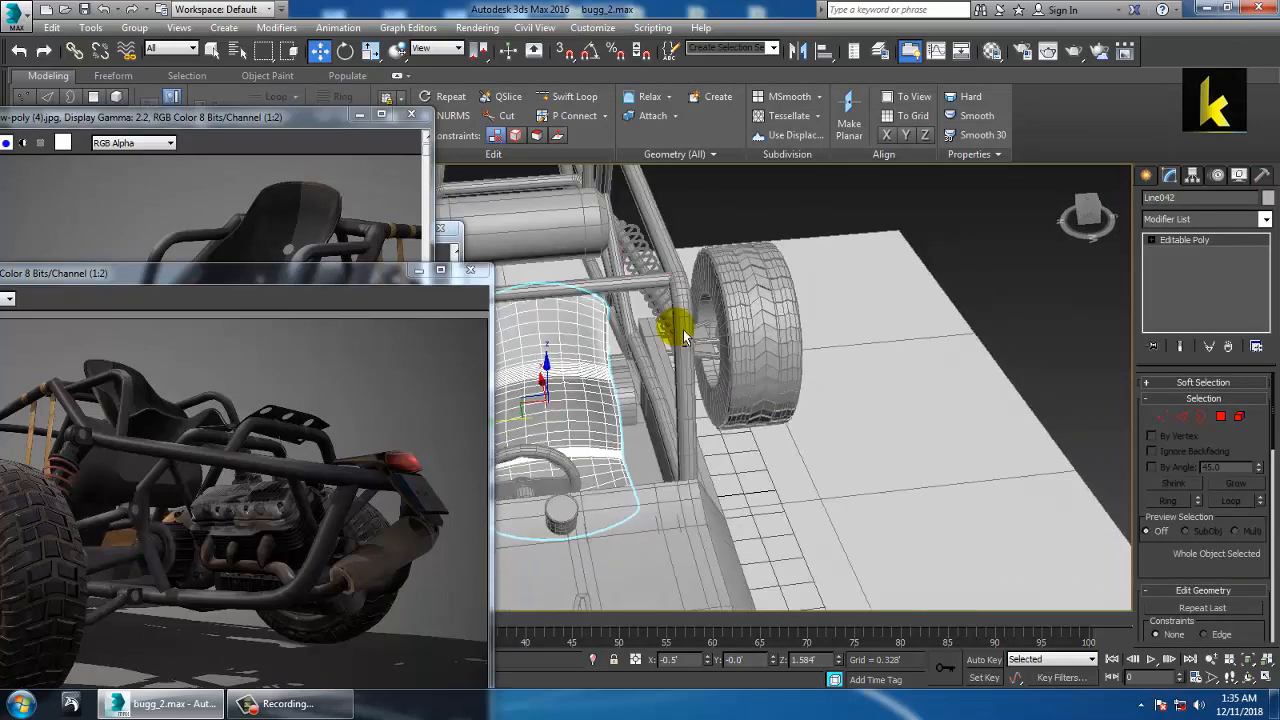
pyautogui.moveTo(686, 337); pyautogui.dragTo(775, 349, button='middle')
pyautogui.scroll(2, 757, 351)
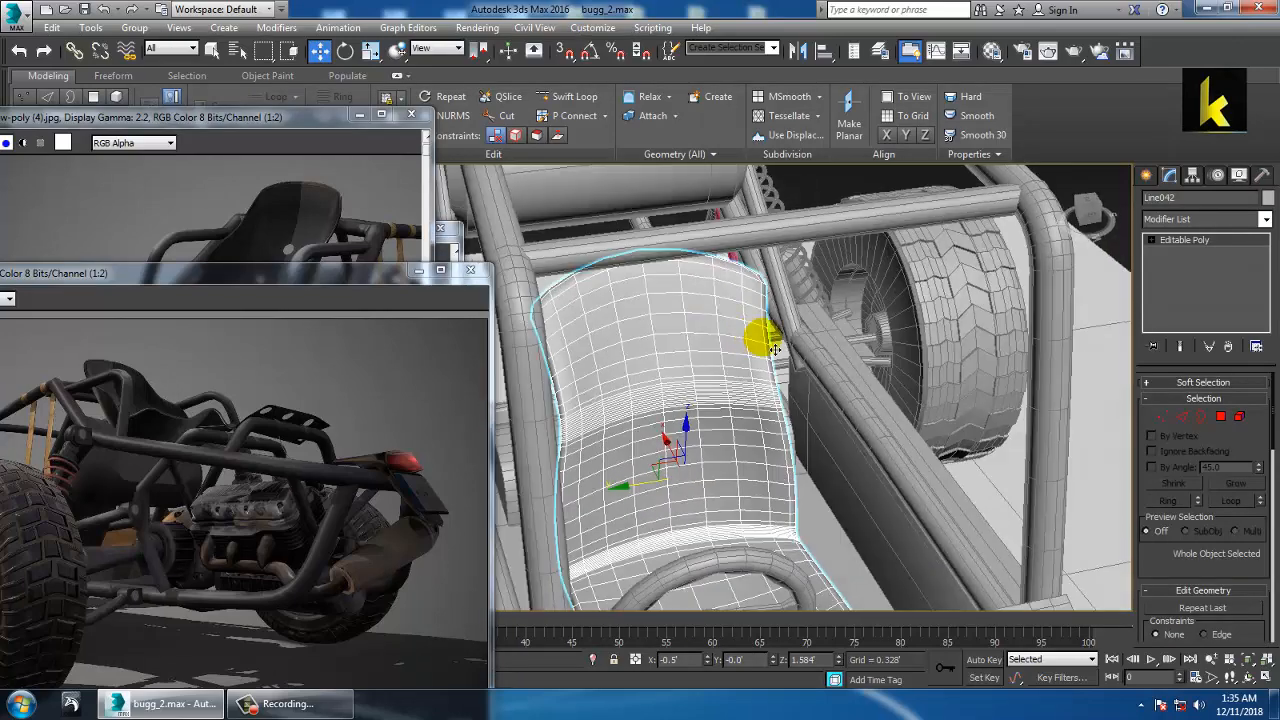
pyautogui.click(1146, 175)
pyautogui.click(1170, 201)
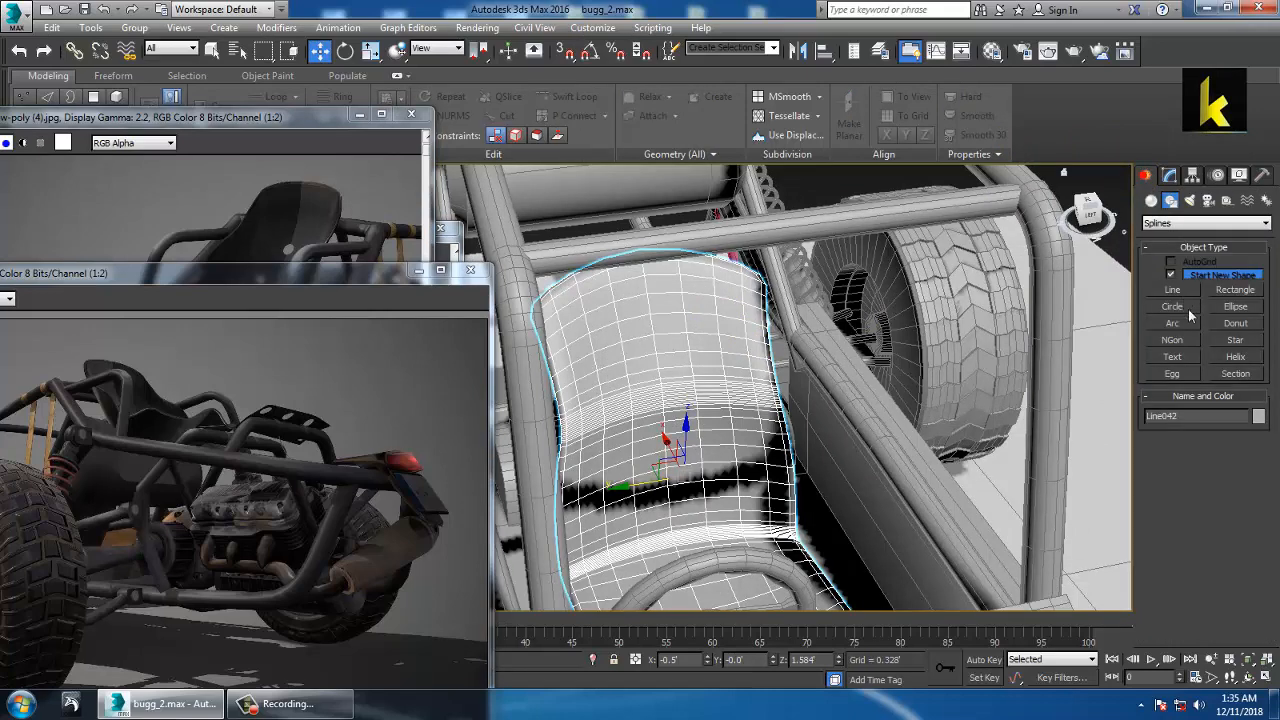
pyautogui.click(1151, 201)
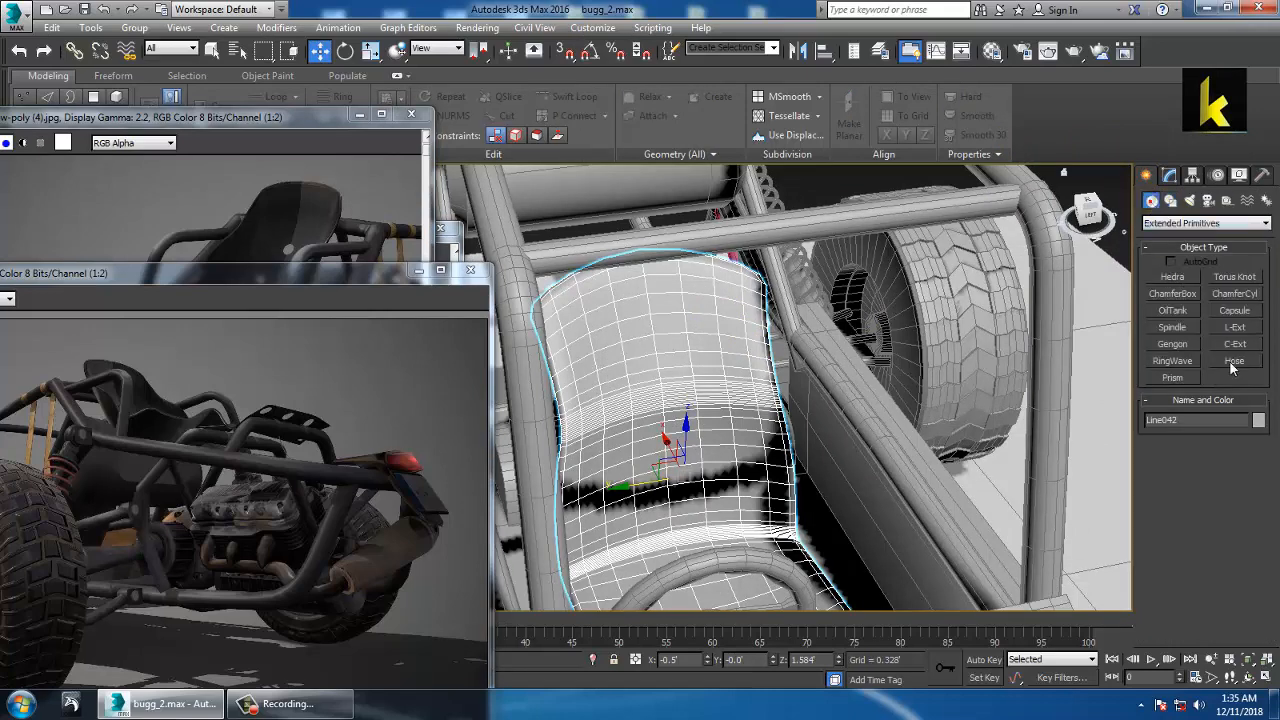
pyautogui.click(1172, 221)
pyautogui.click(1180, 238)
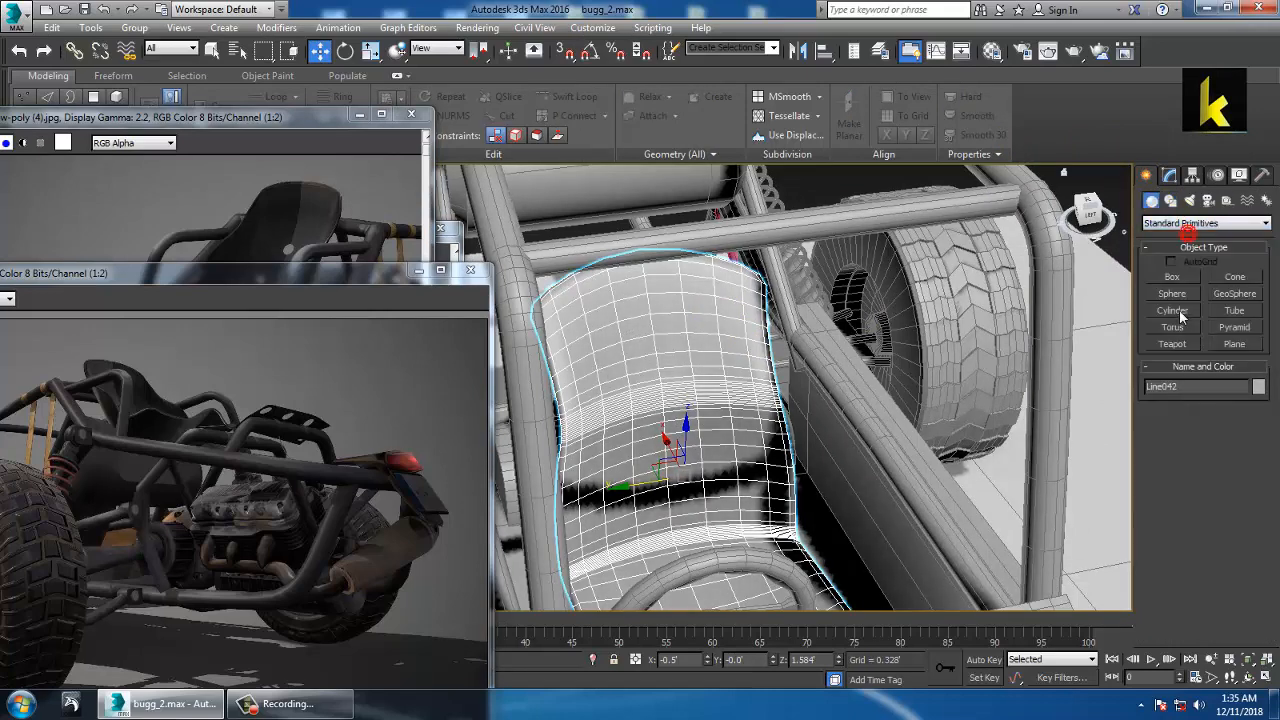
pyautogui.click(1174, 311)
pyautogui.moveTo(277, 277); pyautogui.dragTo(254, 316)
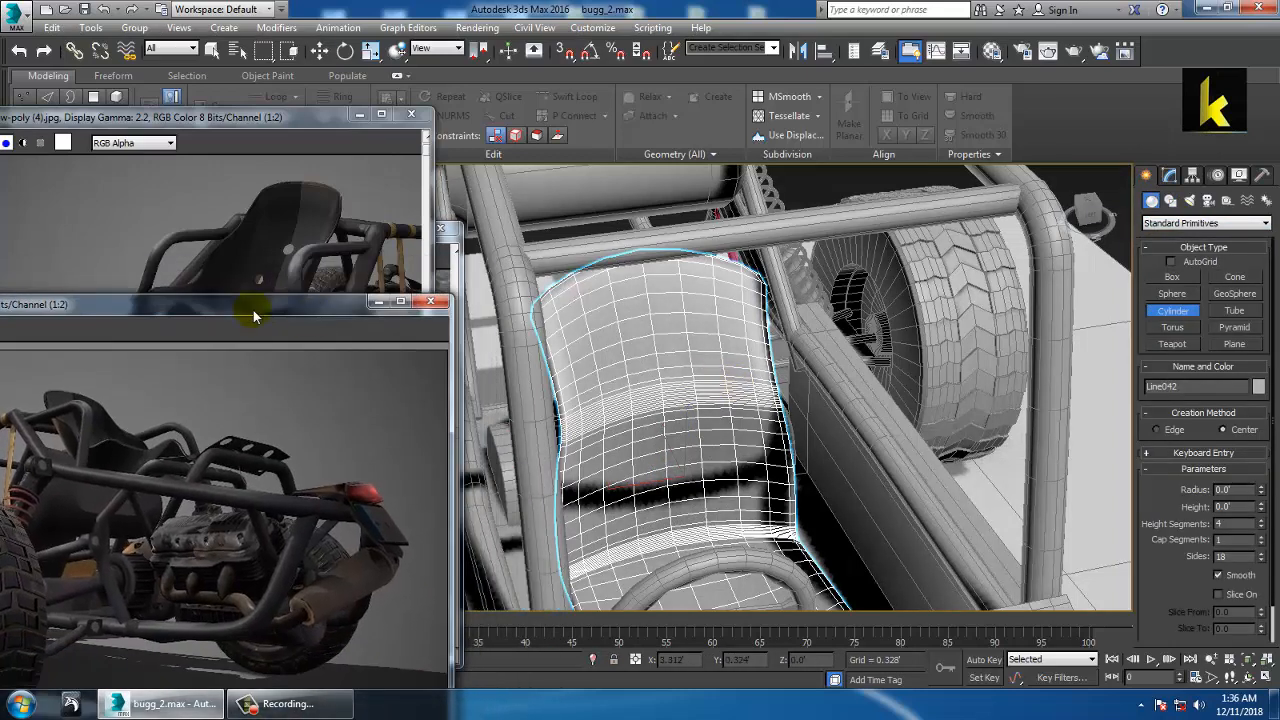
pyautogui.moveTo(663, 323); pyautogui.dragTo(672, 340)
pyautogui.click(670, 333)
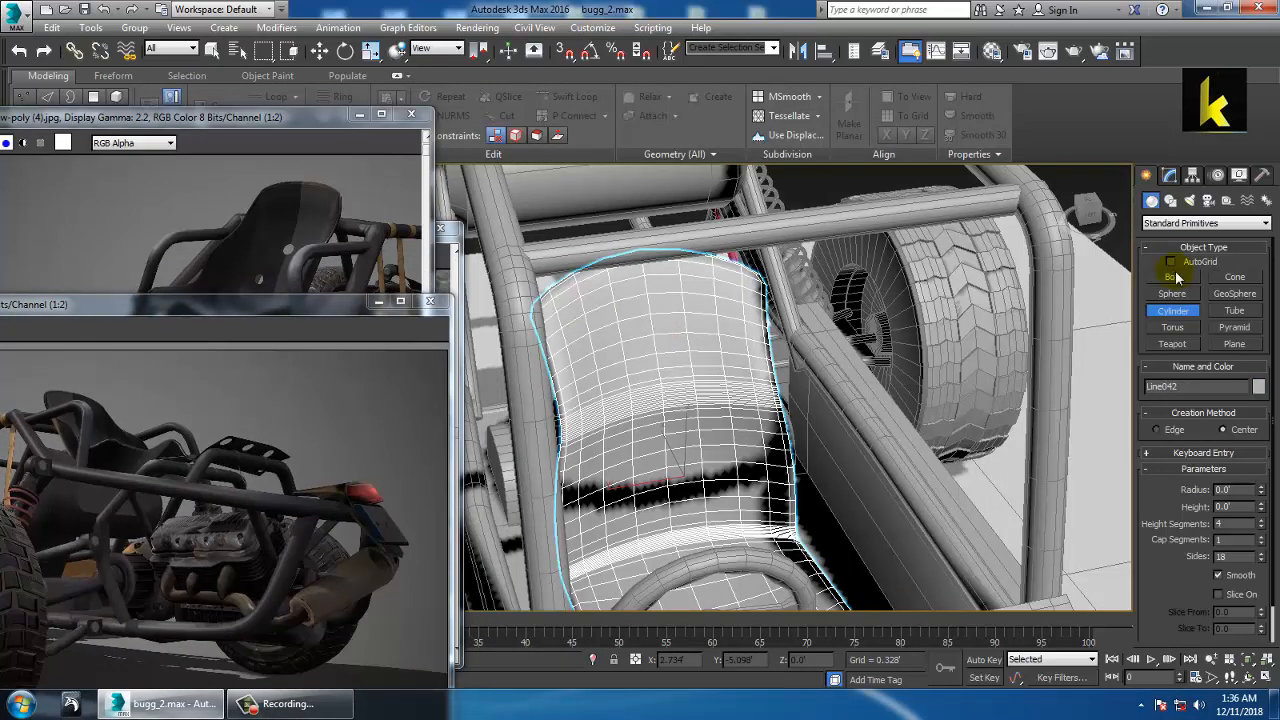
pyautogui.moveTo(665, 326); pyautogui.dragTo(673, 331)
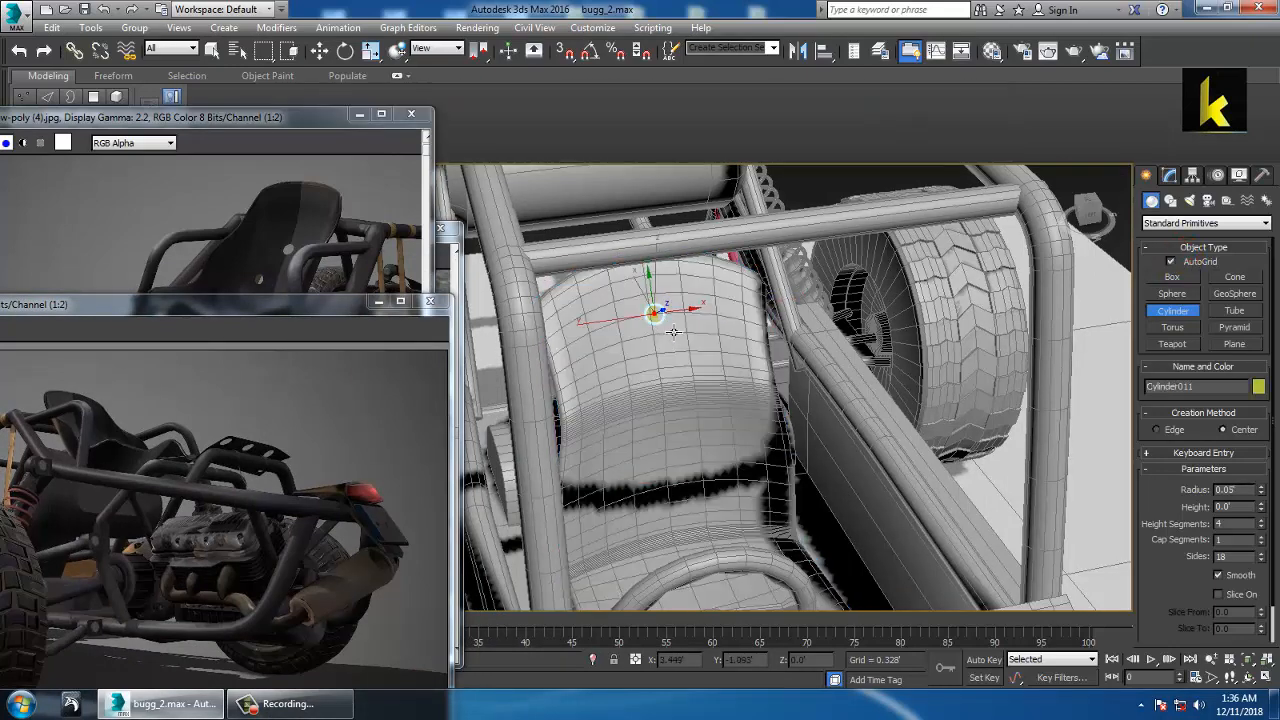
pyautogui.click(745, 398)
pyautogui.press('w')
# Switch the reference coordinate system to Local and reduce the backrest cylinder's radius to 0.046'
pyautogui.keyDown('alt'); pyautogui.moveTo(745, 398); pyautogui.dragTo(850, 317, button='middle'); pyautogui.keyUp('alt')
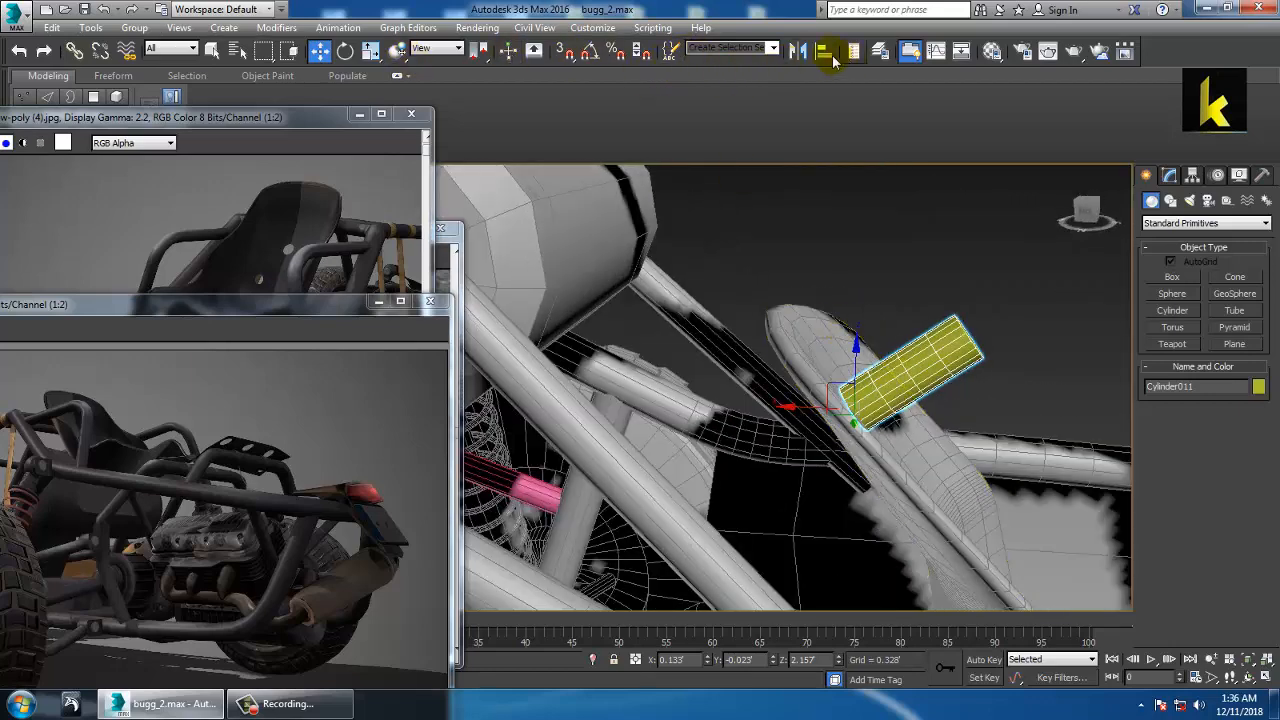
pyautogui.click(428, 50)
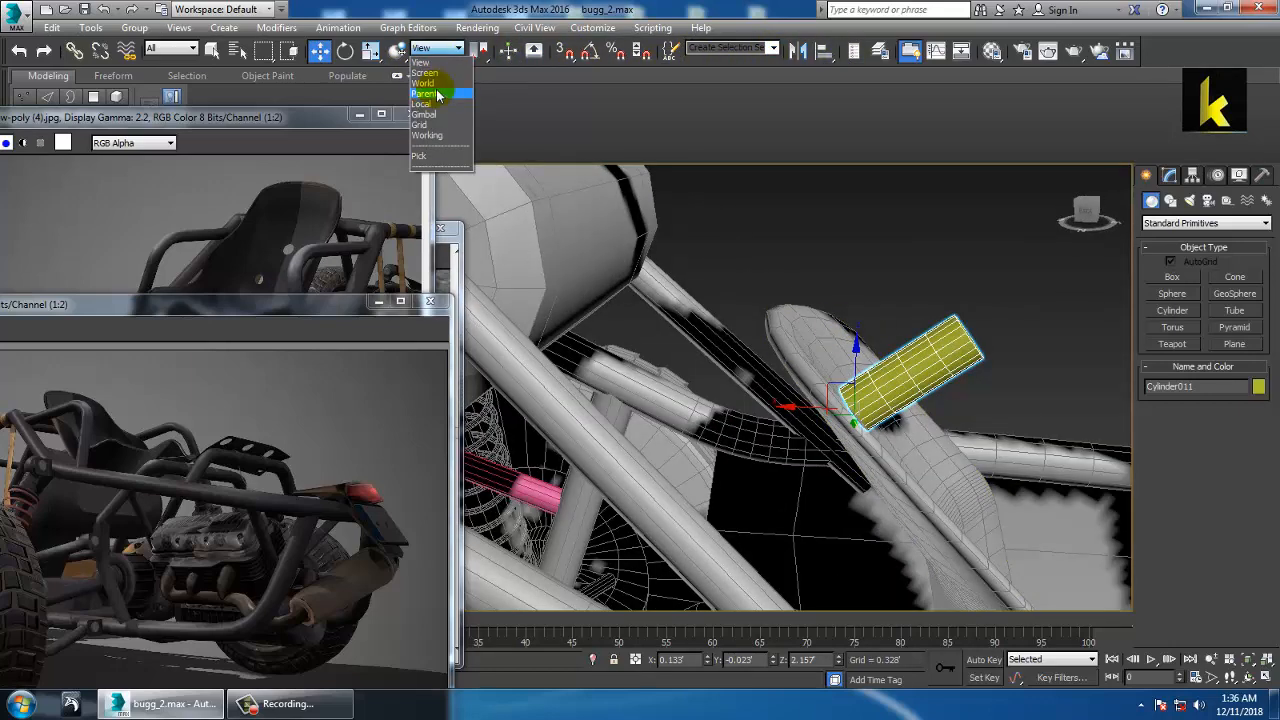
pyautogui.click(434, 104)
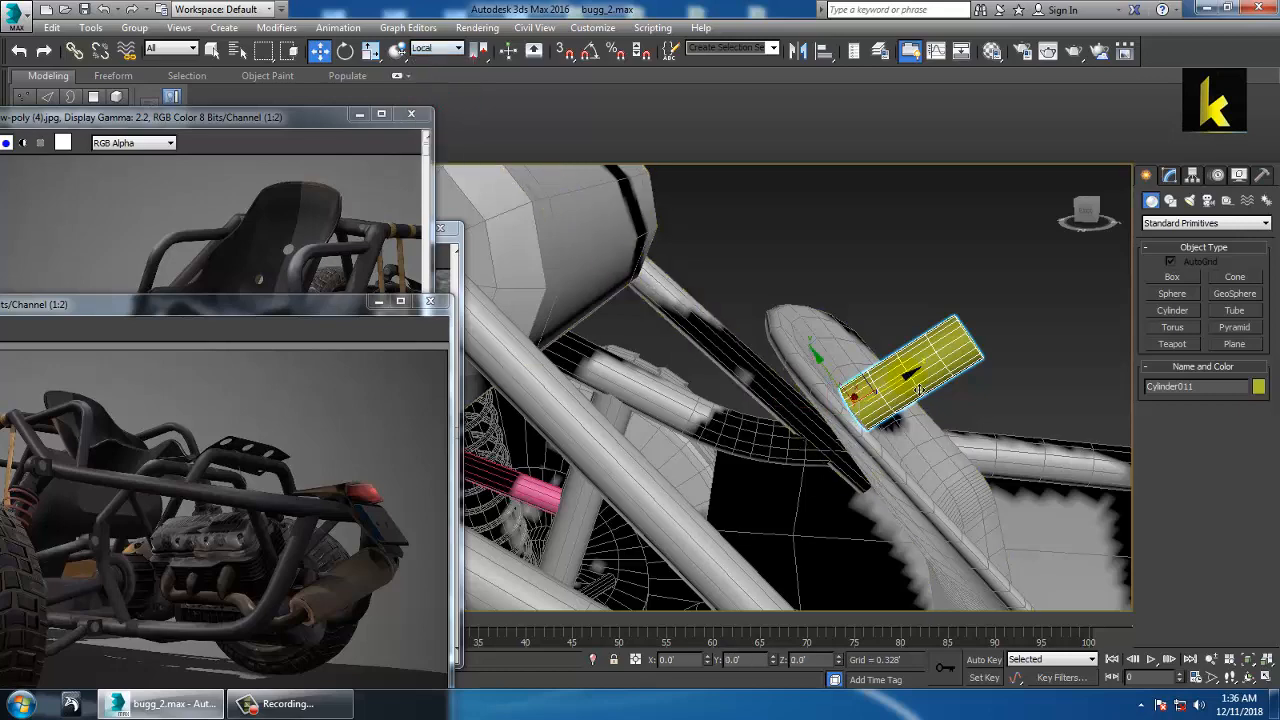
pyautogui.keyDown('alt'); pyautogui.moveTo(886, 401); pyautogui.dragTo(782, 441, button='middle'); pyautogui.keyUp('alt')
pyautogui.click(1169, 176)
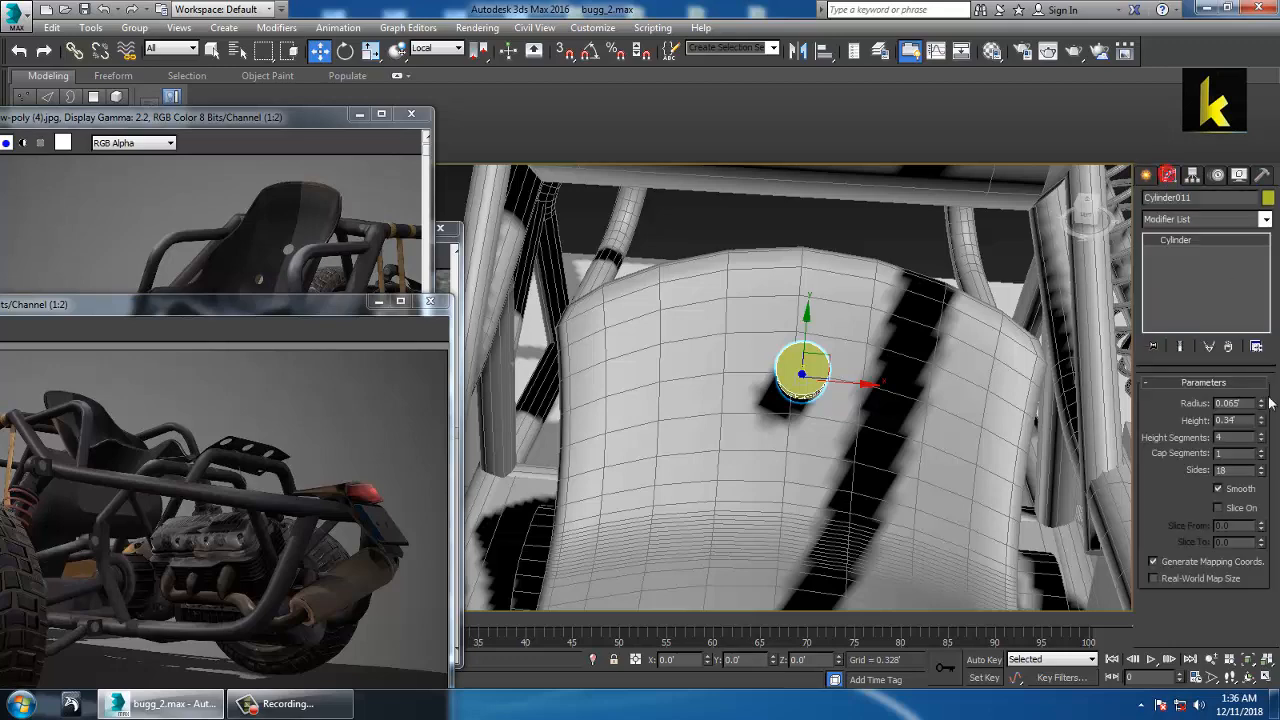
pyautogui.moveTo(1262, 407); pyautogui.dragTo(1276, 432)
pyautogui.keyDown('alt'); pyautogui.moveTo(820, 347); pyautogui.dragTo(718, 283, button='middle'); pyautogui.keyUp('alt')
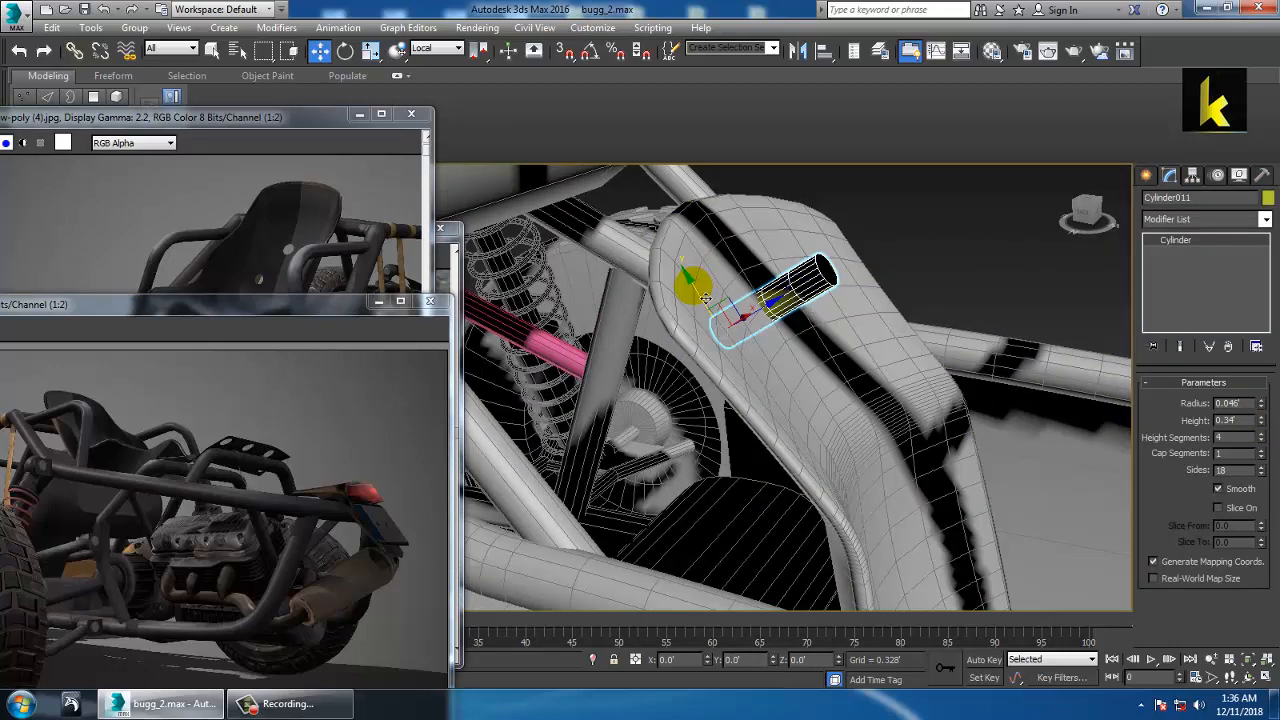
# Clone the cylinder down the backrest along its local Y axis as two evenly spaced copies
pyautogui.keyDown('shift'); pyautogui.moveTo(700, 290); pyautogui.dragTo(748, 383); pyautogui.keyUp('shift')
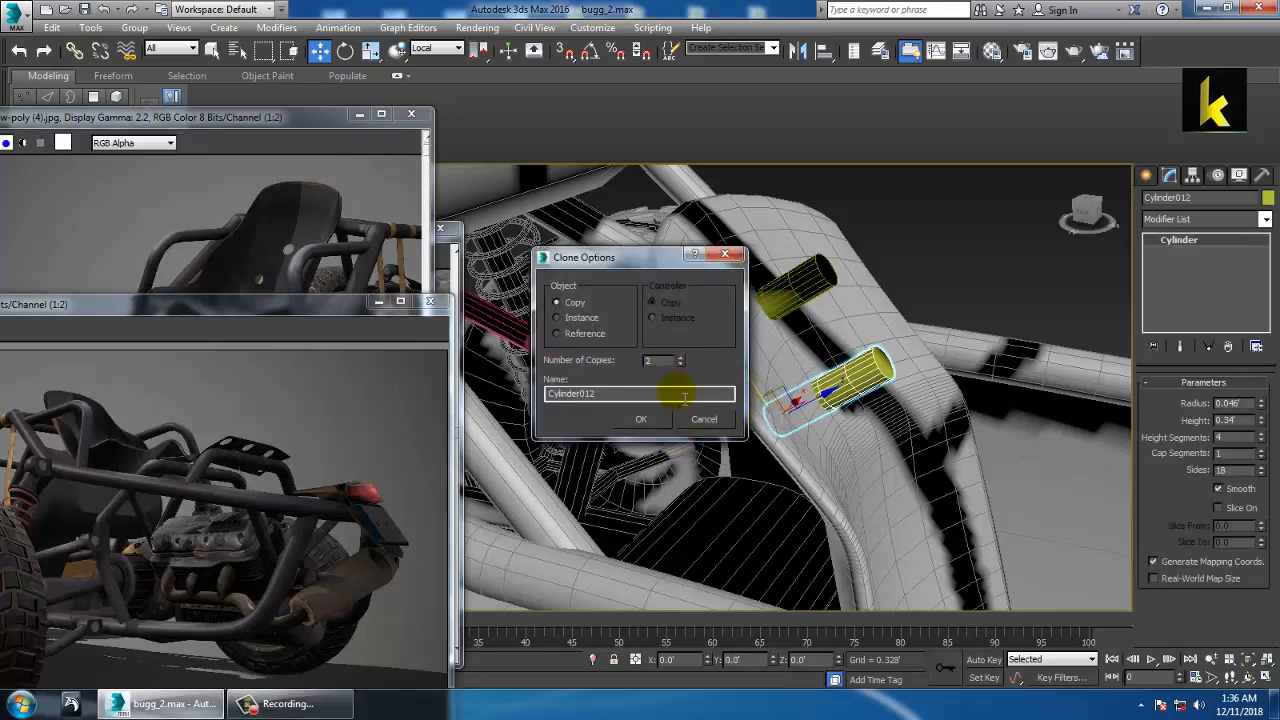
pyautogui.click(641, 419)
pyautogui.moveTo(643, 440)
pyautogui.keyDown('alt'); pyautogui.mouseDown(button='middle')
pyautogui.moveTo(815, 426)
pyautogui.moveTo(786, 369)
pyautogui.mouseUp(button='middle'); pyautogui.keyUp('alt')
pyautogui.keyDown('alt'); pyautogui.moveTo(840, 330); pyautogui.dragTo(880, 309, button='middle'); pyautogui.keyUp('alt')
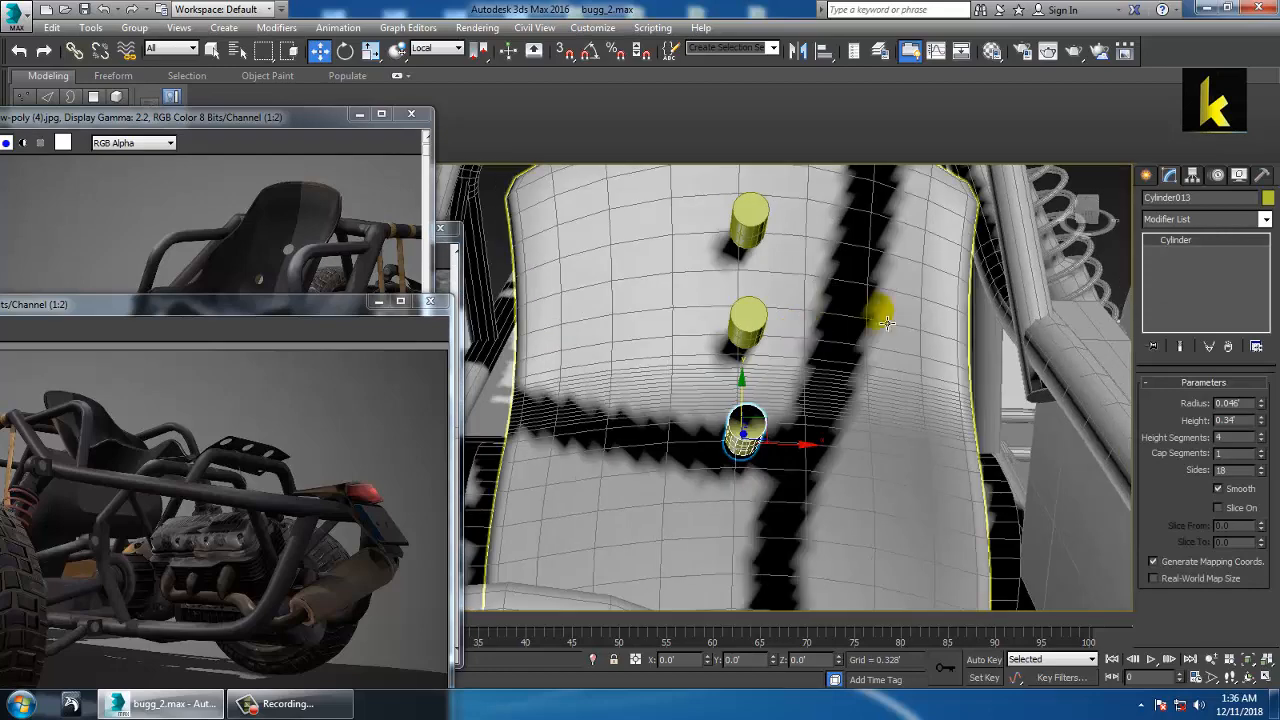
# Subtract the three cylinders from the seat's backrest with ProBoolean to cut its holes
pyautogui.click(879, 309)
pyautogui.click(1148, 177)
pyautogui.click(1185, 220)
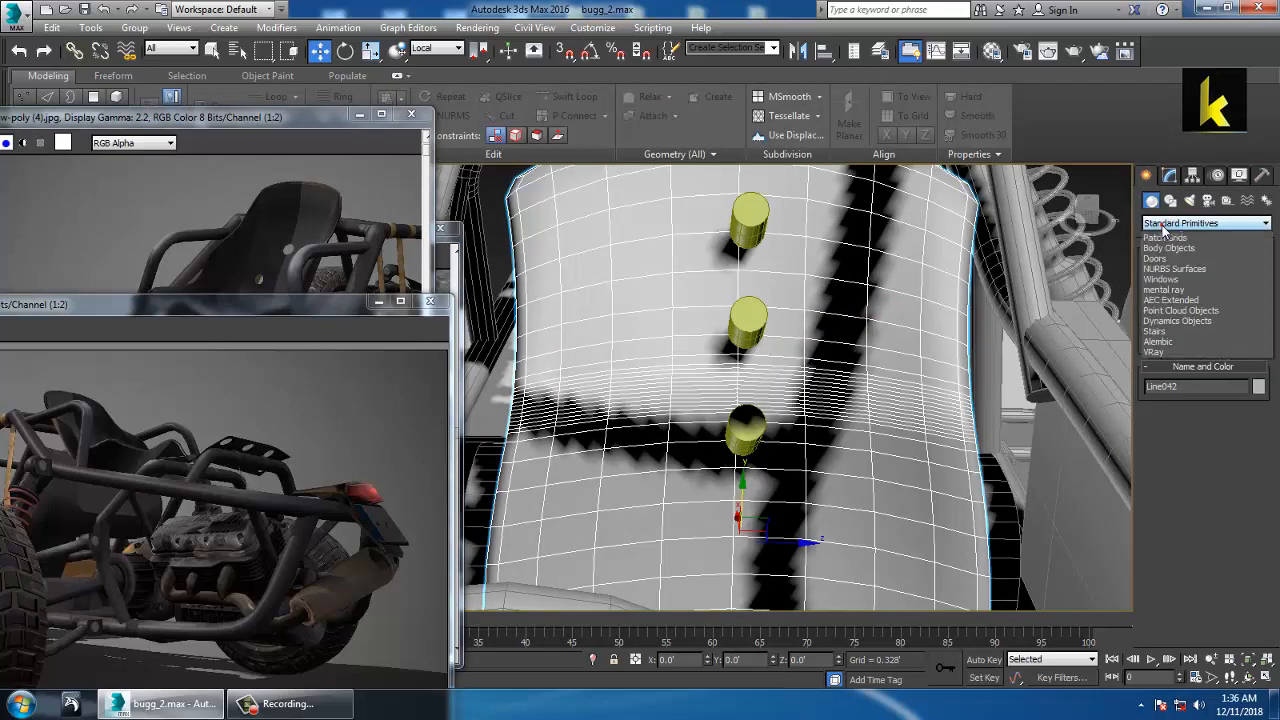
pyautogui.click(1179, 258)
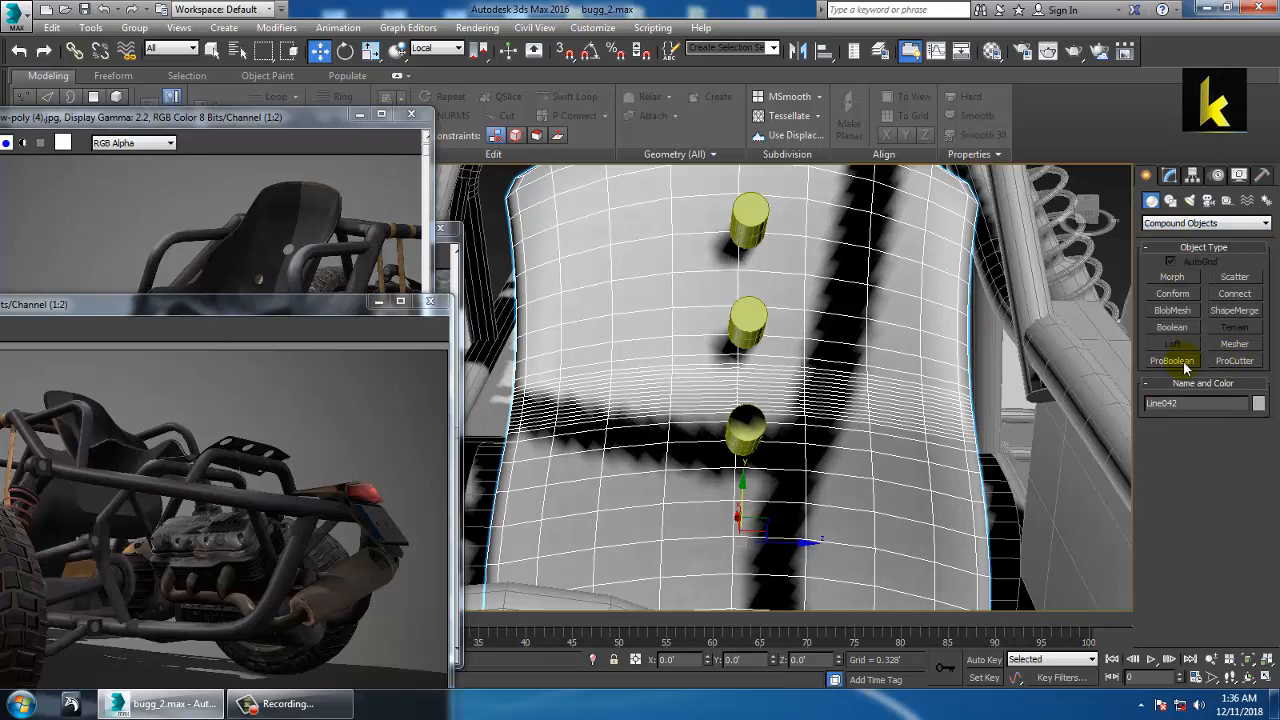
pyautogui.click(1174, 361)
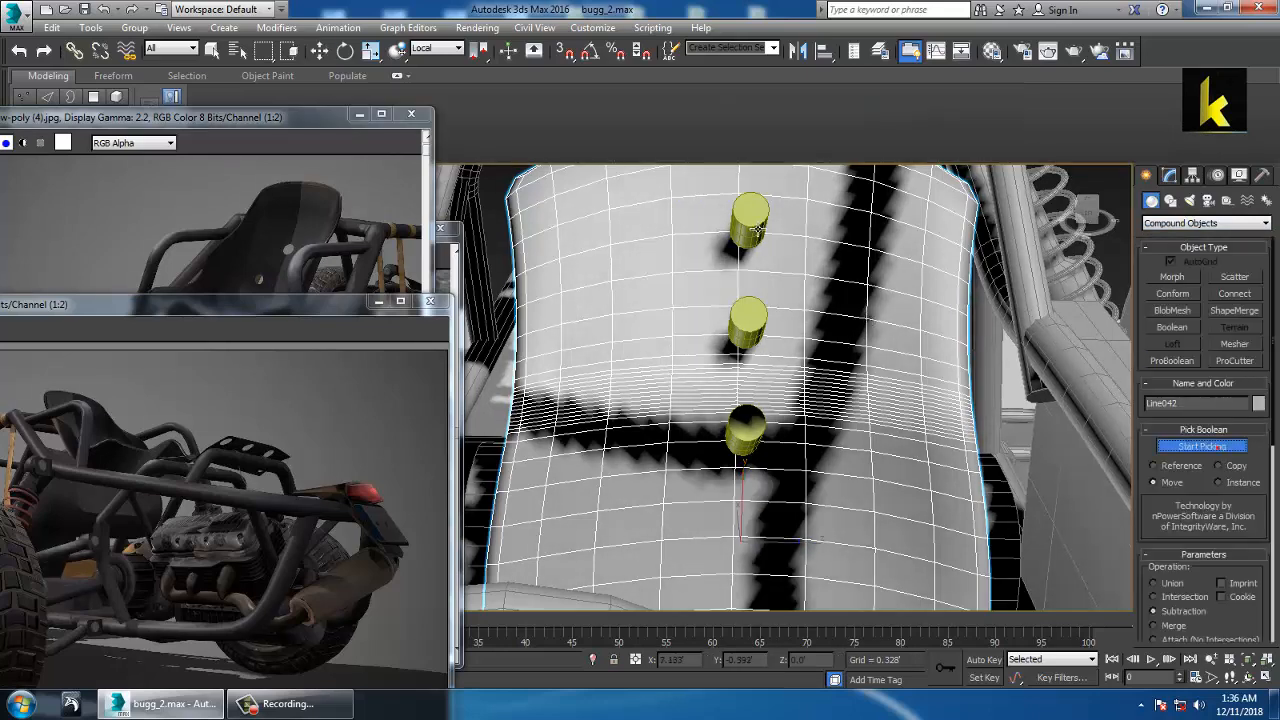
pyautogui.click(752, 427)
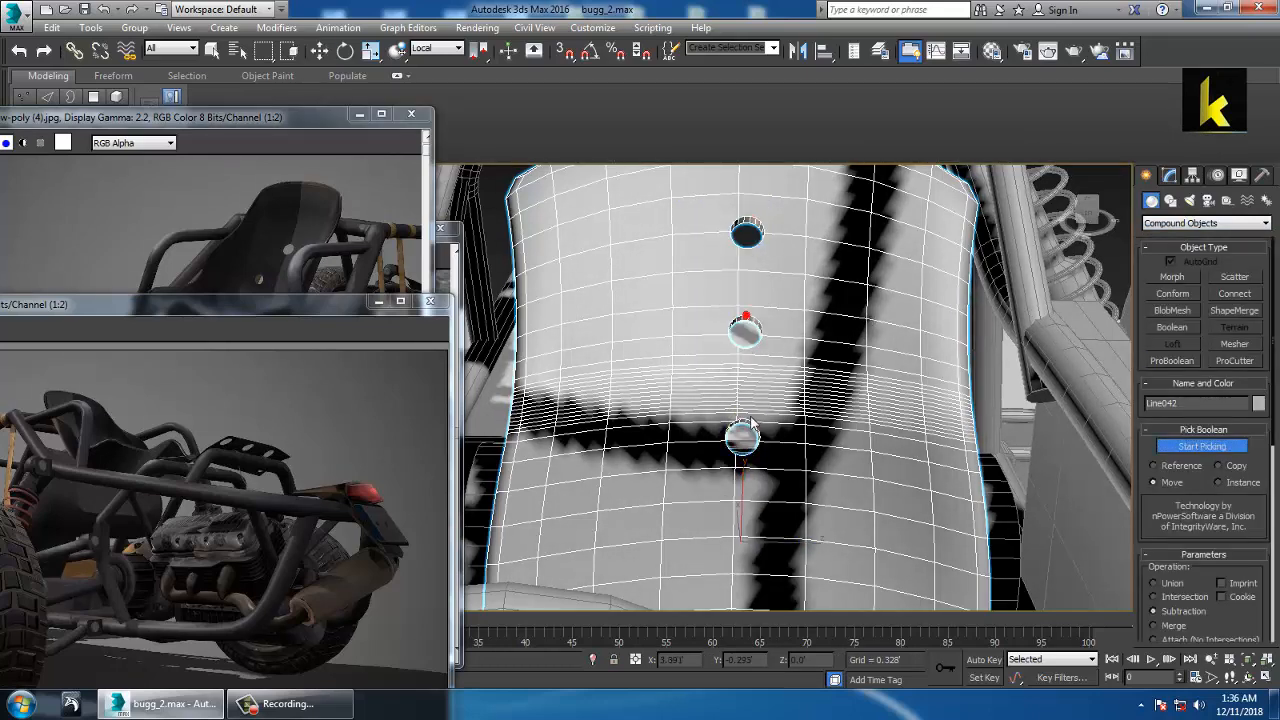
# Convert the perforated seat to an Editable Poly
pyautogui.click(1170, 175)
pyautogui.rightClick(811, 245)
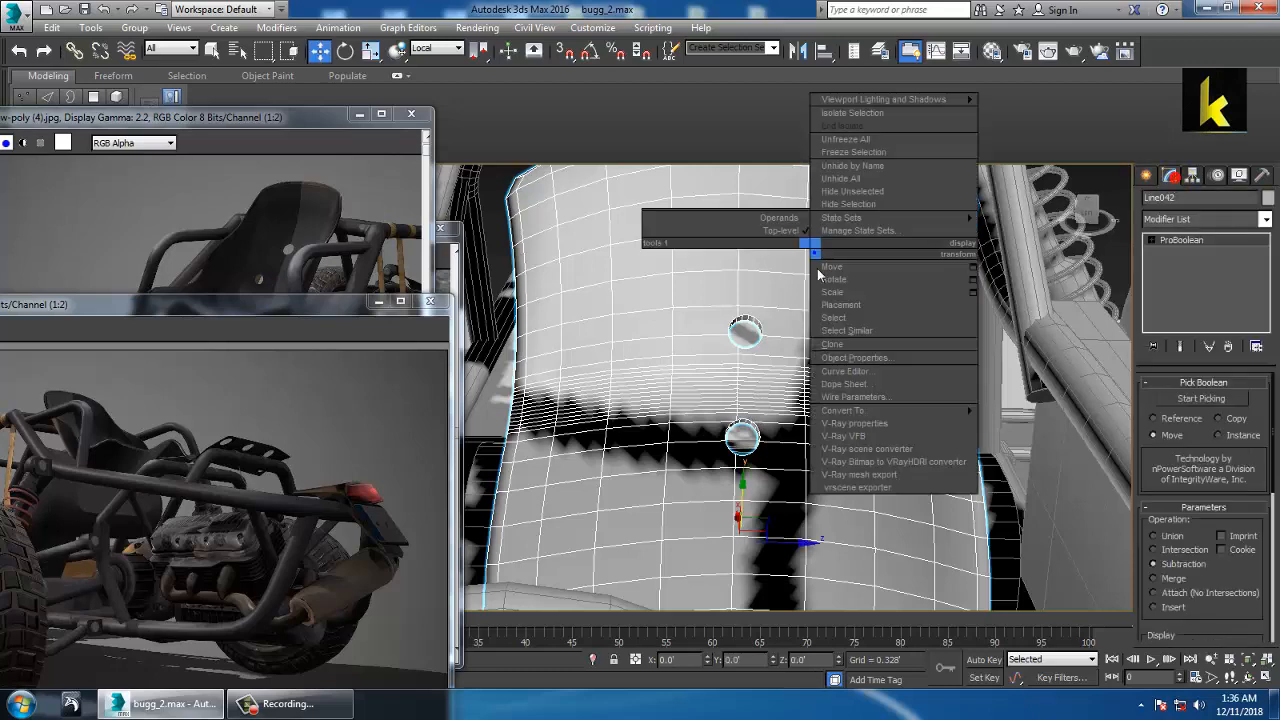
pyautogui.click(900, 413)
pyautogui.click(1030, 423)
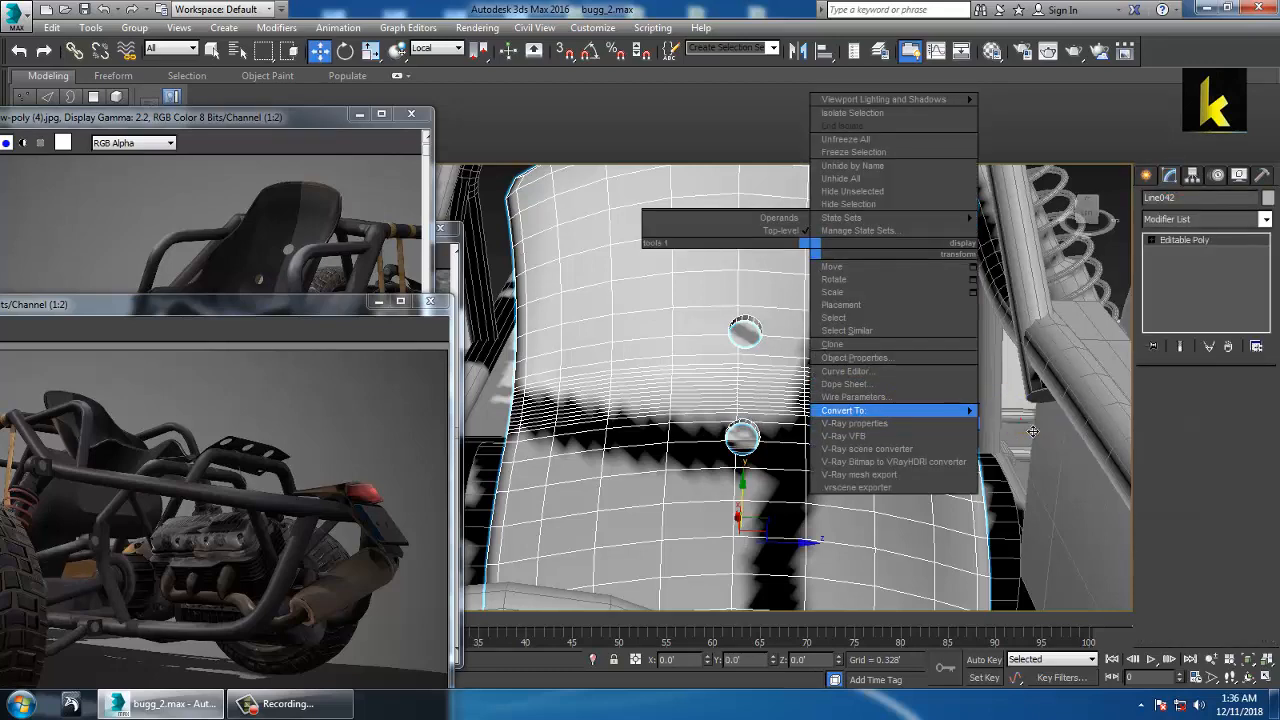
# Clone the seat along its local X axis as one copy at the rear of the buggy
pyautogui.scroll(-5, 834, 400)
pyautogui.keyDown('alt'); pyautogui.moveTo(850, 400); pyautogui.dragTo(710, 432, button='middle'); pyautogui.keyUp('alt')
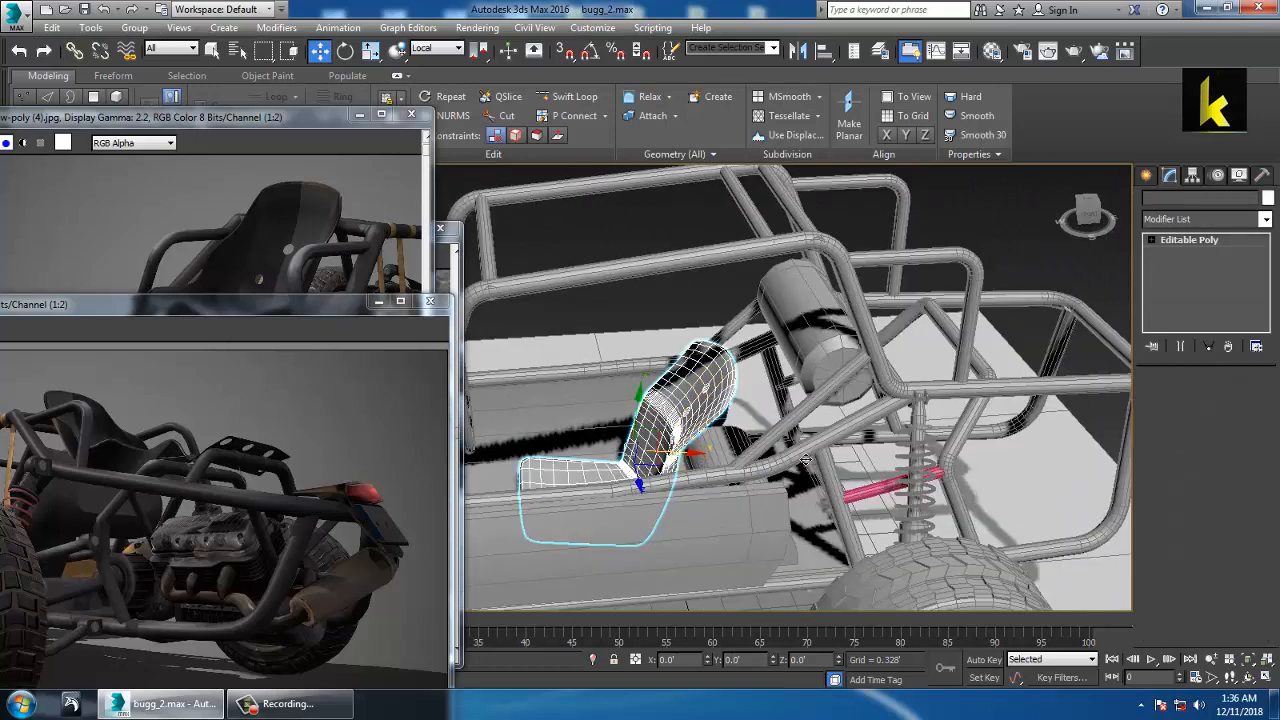
pyautogui.keyDown('shift'); pyautogui.moveTo(700, 465); pyautogui.dragTo(928, 466); pyautogui.keyUp('shift')
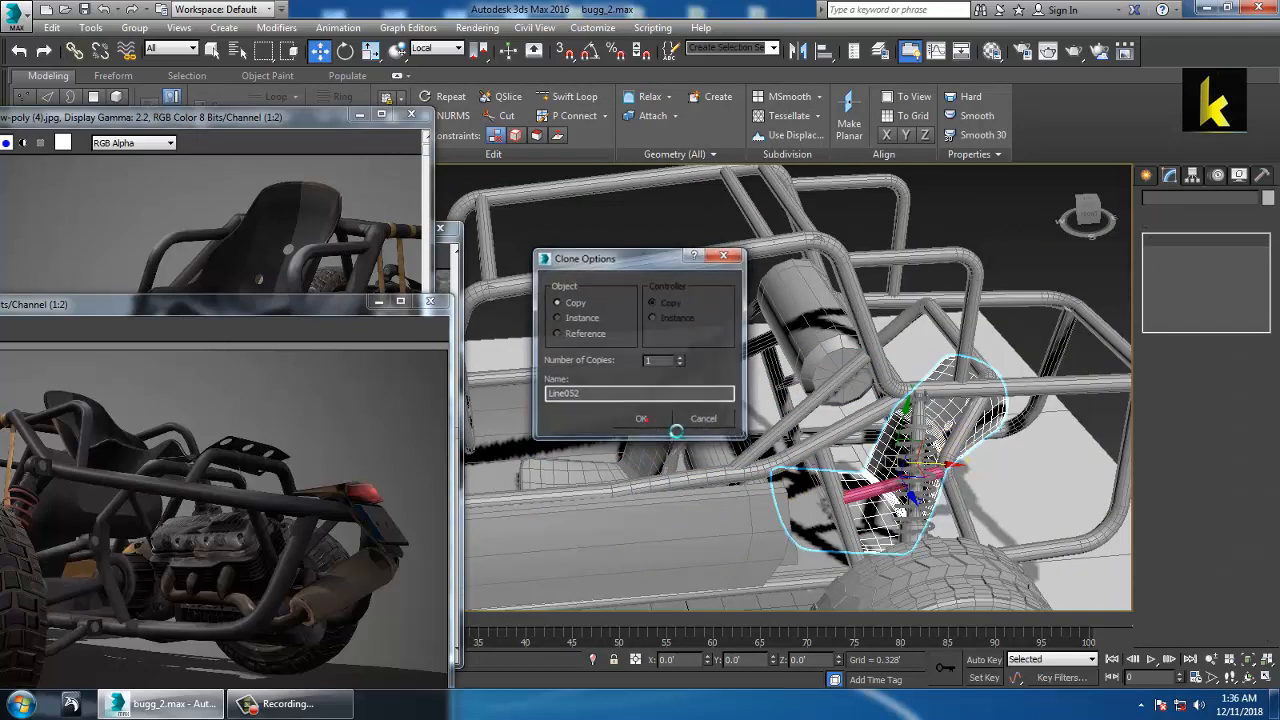
pyautogui.click(641, 420)
pyautogui.moveTo(700, 420)
pyautogui.keyDown('alt'); pyautogui.mouseDown(button='middle')
pyautogui.moveTo(843, 423)
pyautogui.moveTo(783, 405)
pyautogui.mouseUp(button='middle'); pyautogui.keyUp('alt')
pyautogui.keyDown('alt'); pyautogui.moveTo(913, 413); pyautogui.dragTo(906, 403, button='middle'); pyautogui.keyUp('alt')
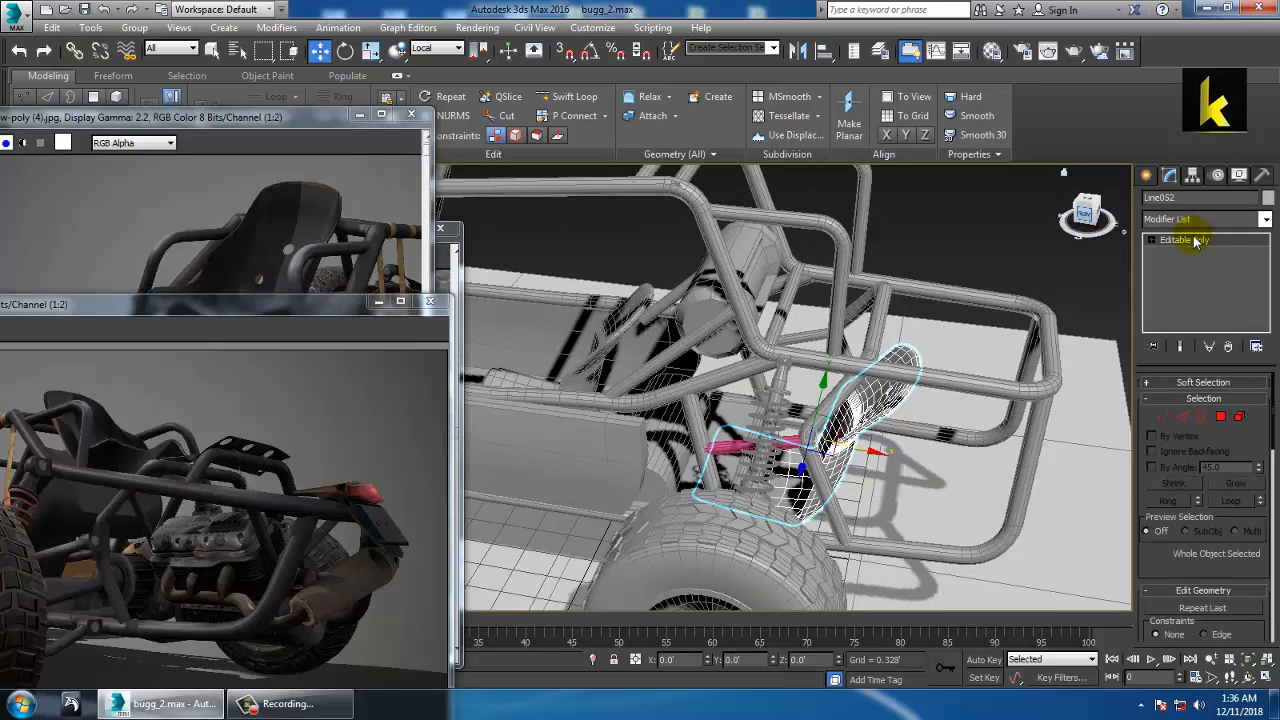
# Select all objects in the scene and set their object color to light grey
pyautogui.hotkey('ctrl', 'a')
pyautogui.click(1269, 197)
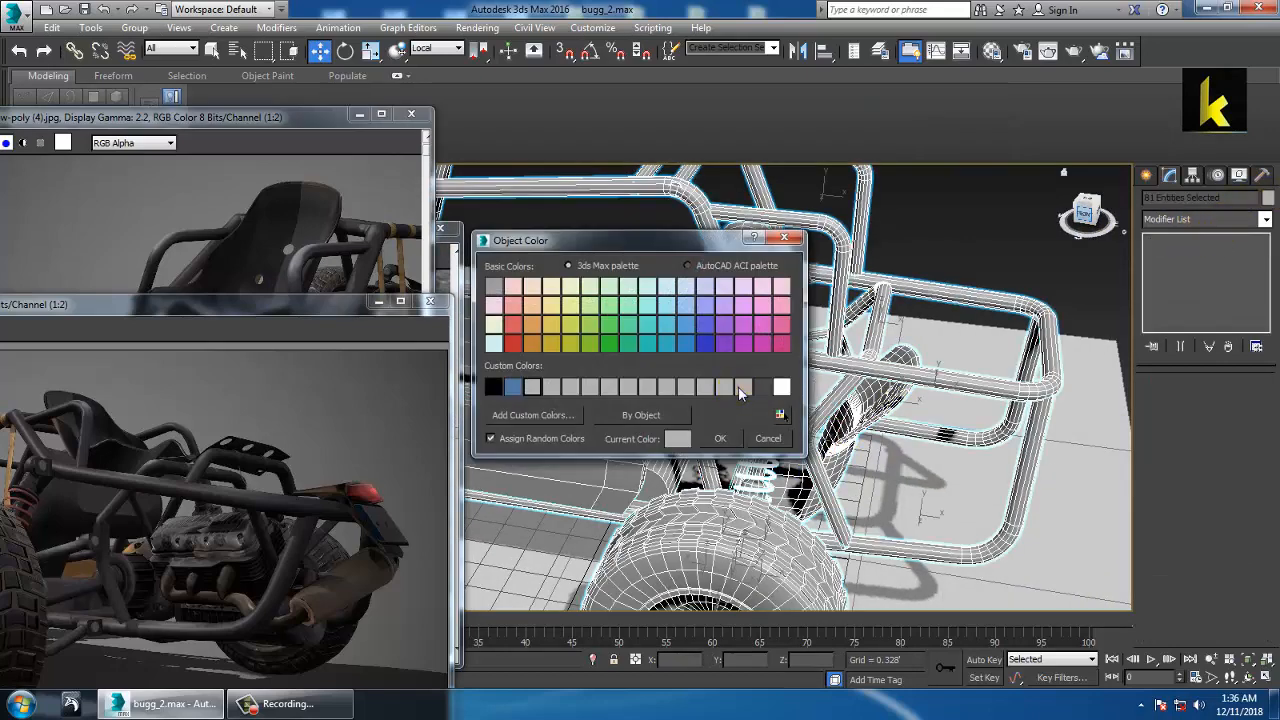
pyautogui.click(722, 438)
# Mirror the rear seat copy across its local X axis without cloning it, so it faces backwards
pyautogui.click(884, 410)
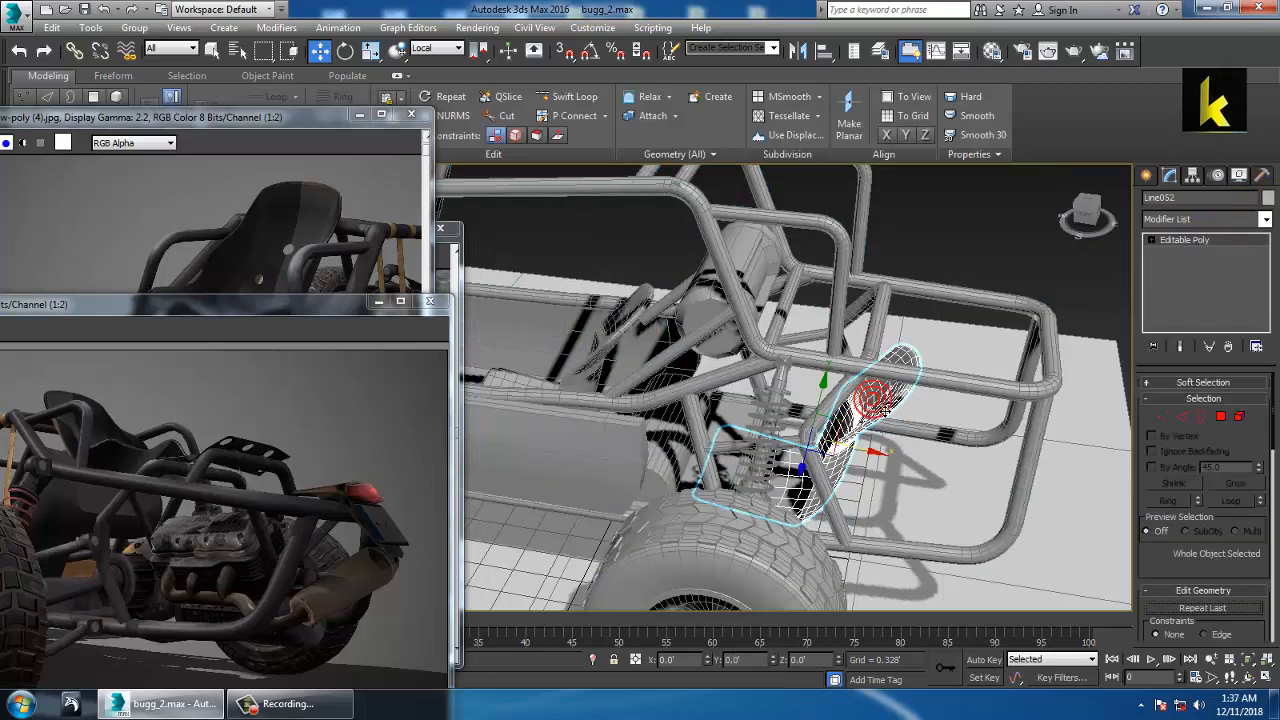
pyautogui.click(797, 53)
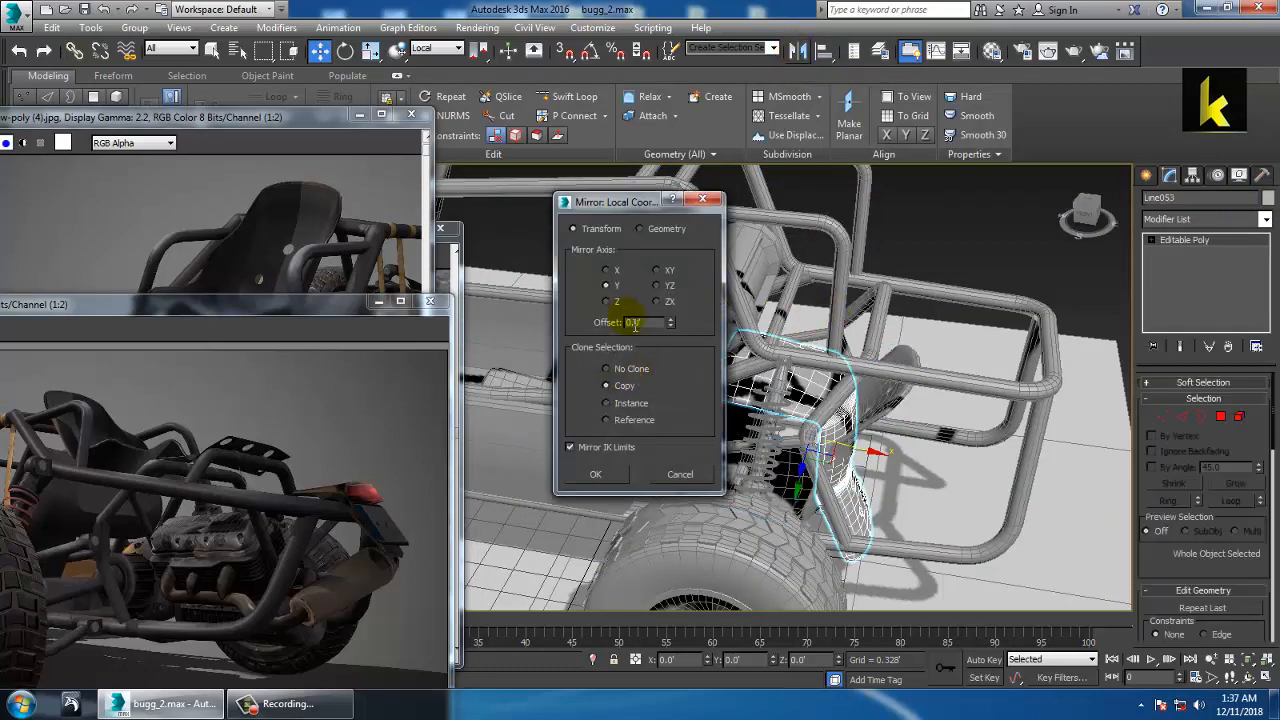
pyautogui.click(626, 370)
pyautogui.click(612, 302)
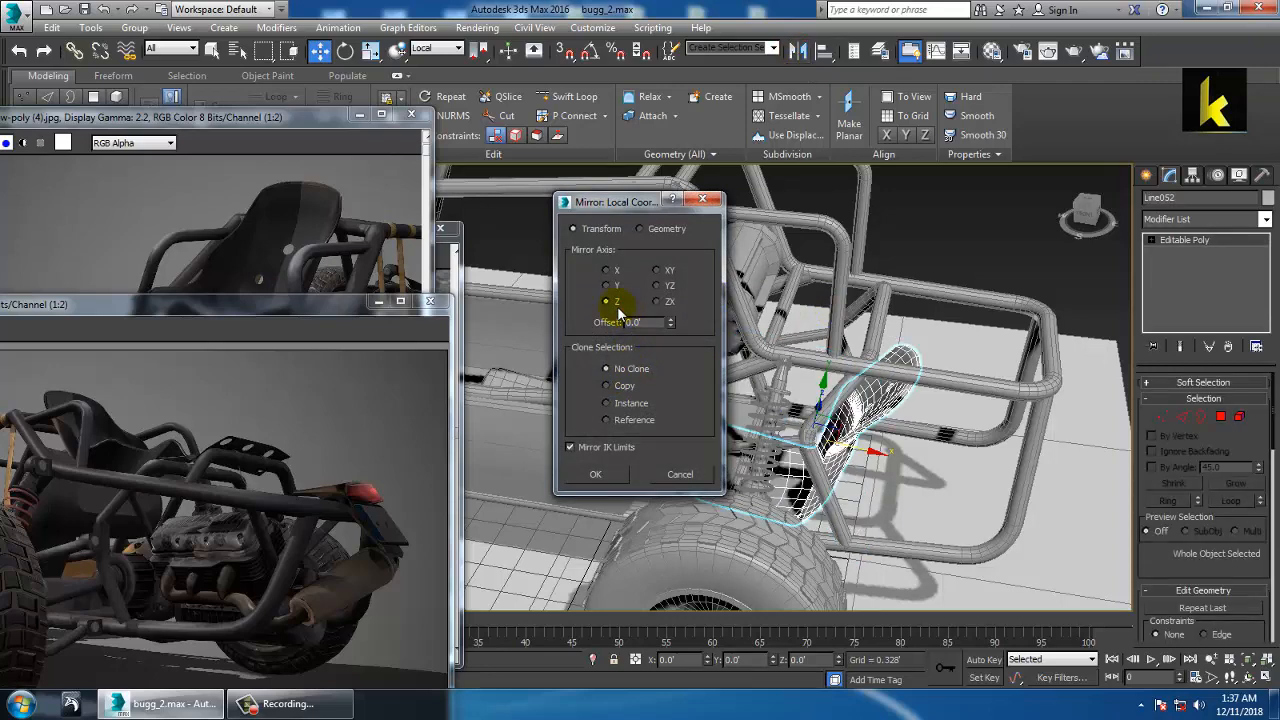
pyautogui.click(607, 271)
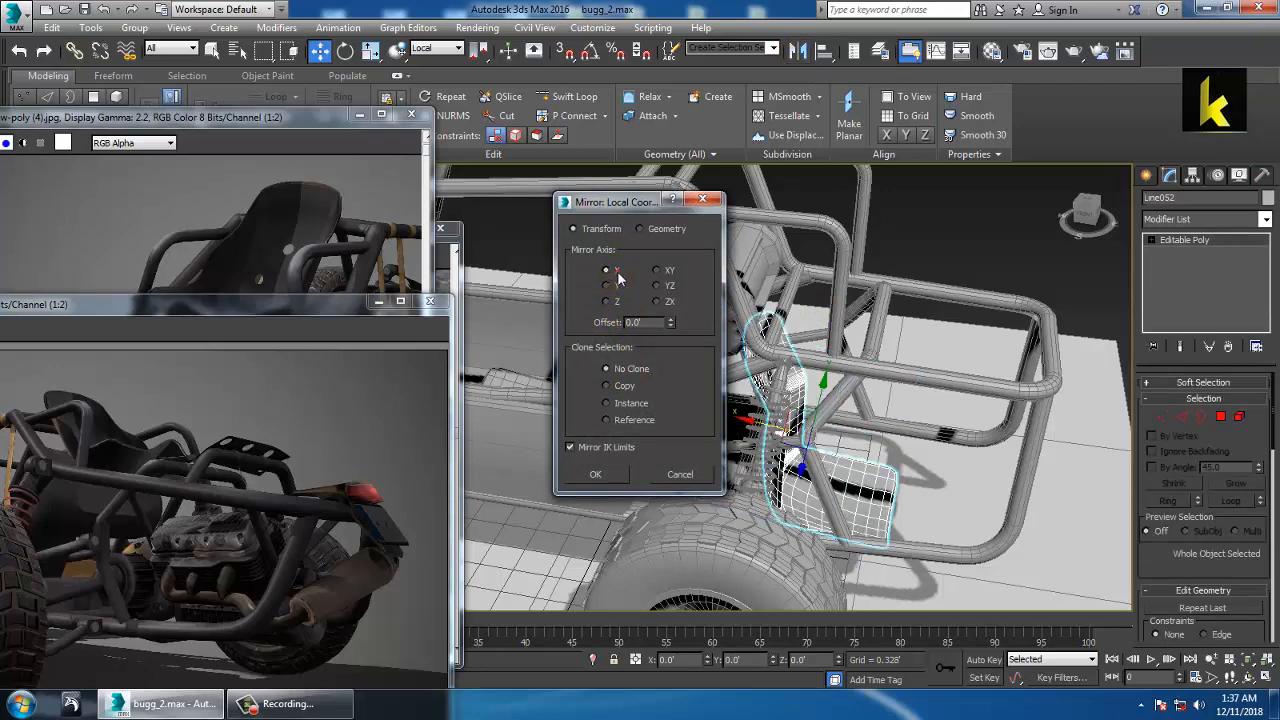
pyautogui.click(611, 483)
# Raise the mirrored seat above the rear frame and rotate it slightly so its seat pan tilts up toward the back
pyautogui.moveTo(822, 390); pyautogui.dragTo(838, 180)
pyautogui.keyDown('alt'); pyautogui.moveTo(845, 198); pyautogui.dragTo(843, 246, button='middle'); pyautogui.keyUp('alt')
pyautogui.press('e')
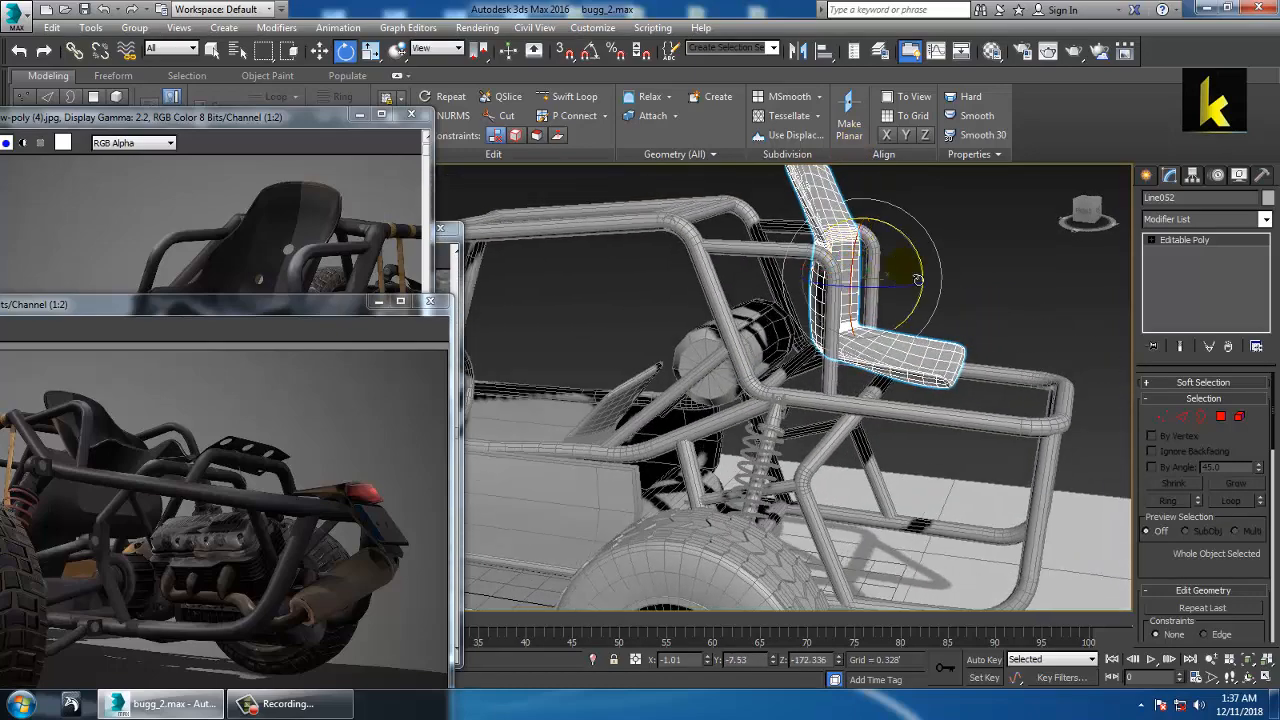
pyautogui.moveTo(913, 255); pyautogui.dragTo(891, 238)
# Position the rear seat in the Front view, with its backrest against the roll cage and its pan just above the rear frame
pyautogui.press('w')
pyautogui.moveTo(886, 238)
pyautogui.keyDown('alt'); pyautogui.mouseDown(button='middle')
pyautogui.moveTo(827, 236)
pyautogui.moveTo(905, 249)
pyautogui.mouseUp(button='middle'); pyautogui.keyUp('alt')
pyautogui.hotkey('alt', 'w')
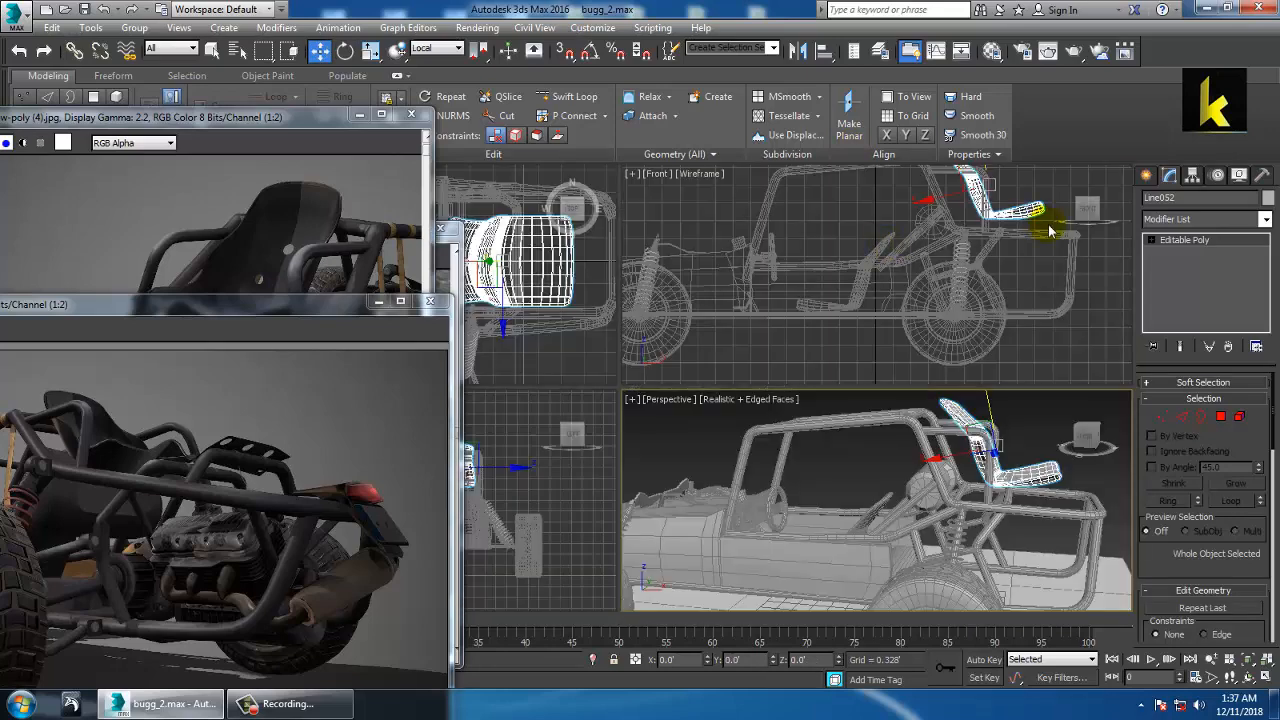
pyautogui.middleClick(1049, 229)
pyautogui.hotkey('alt', 'w')
pyautogui.moveTo(1019, 264); pyautogui.dragTo(1056, 312, button='middle')
pyautogui.moveTo(784, 292); pyautogui.dragTo(731, 300)
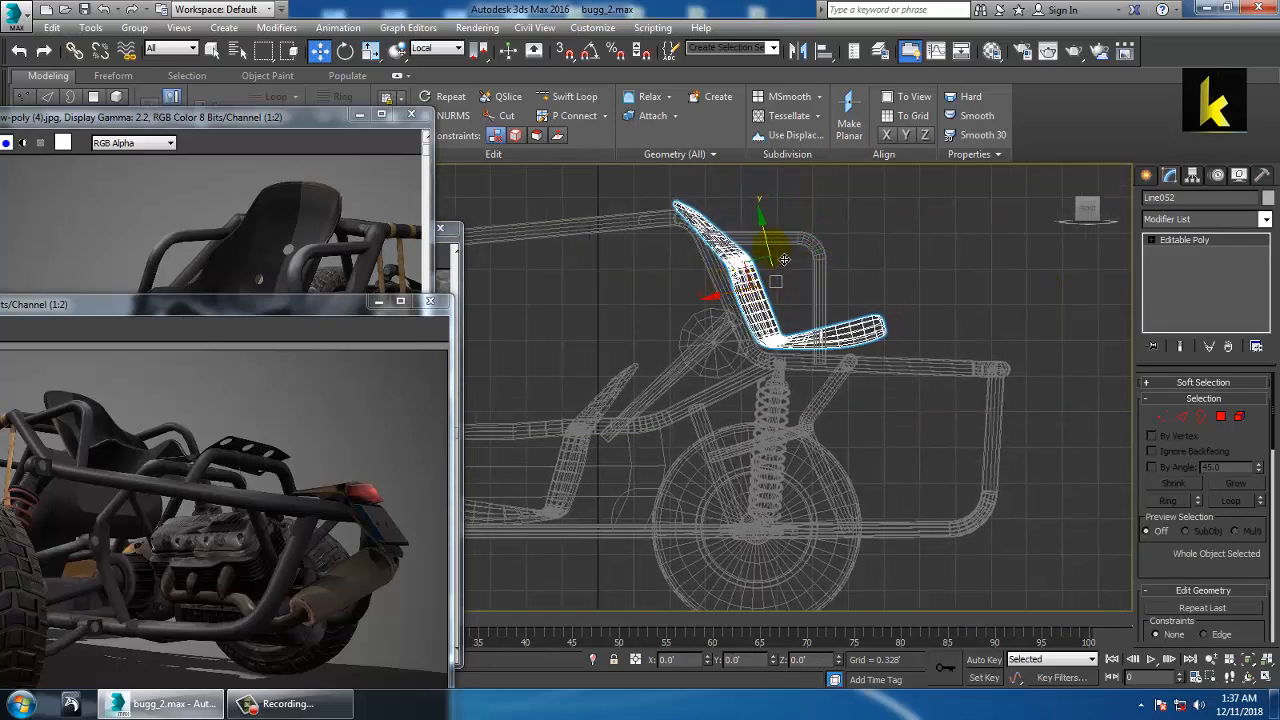
pyautogui.moveTo(782, 253); pyautogui.dragTo(784, 261)
# Shift the rear seat sideways in the Perspective view to center it between the roll cage tubes
pyautogui.hotkey('alt', 'w')
pyautogui.middleClick(869, 402)
pyautogui.hotkey('alt', 'w')
pyautogui.keyDown('alt'); pyautogui.moveTo(869, 402); pyautogui.dragTo(746, 404, button='middle'); pyautogui.keyUp('alt')
pyautogui.moveTo(643, 352); pyautogui.dragTo(657, 353)
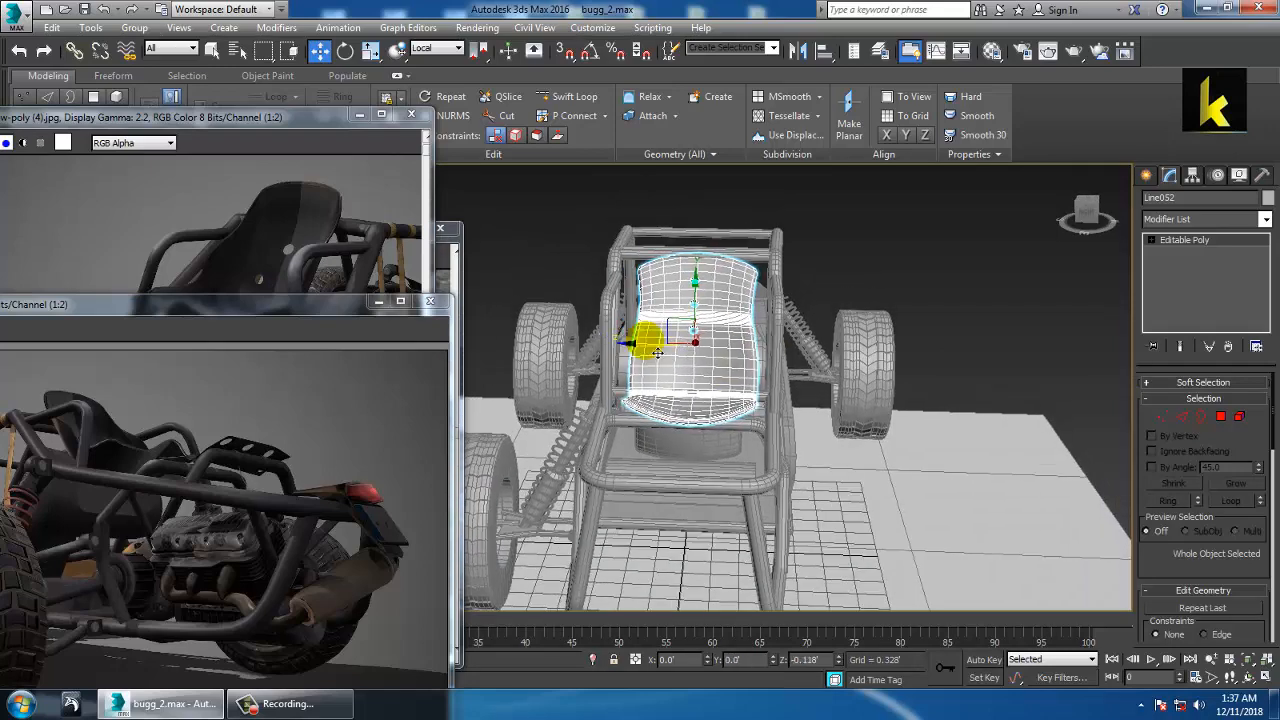
pyautogui.click(955, 328)
# Scale the rear seat up uniformly to fill the frame's width and raise it slightly along its local Y axis
pyautogui.keyDown('alt'); pyautogui.moveTo(955, 328); pyautogui.dragTo(993, 335, button='middle'); pyautogui.keyUp('alt')
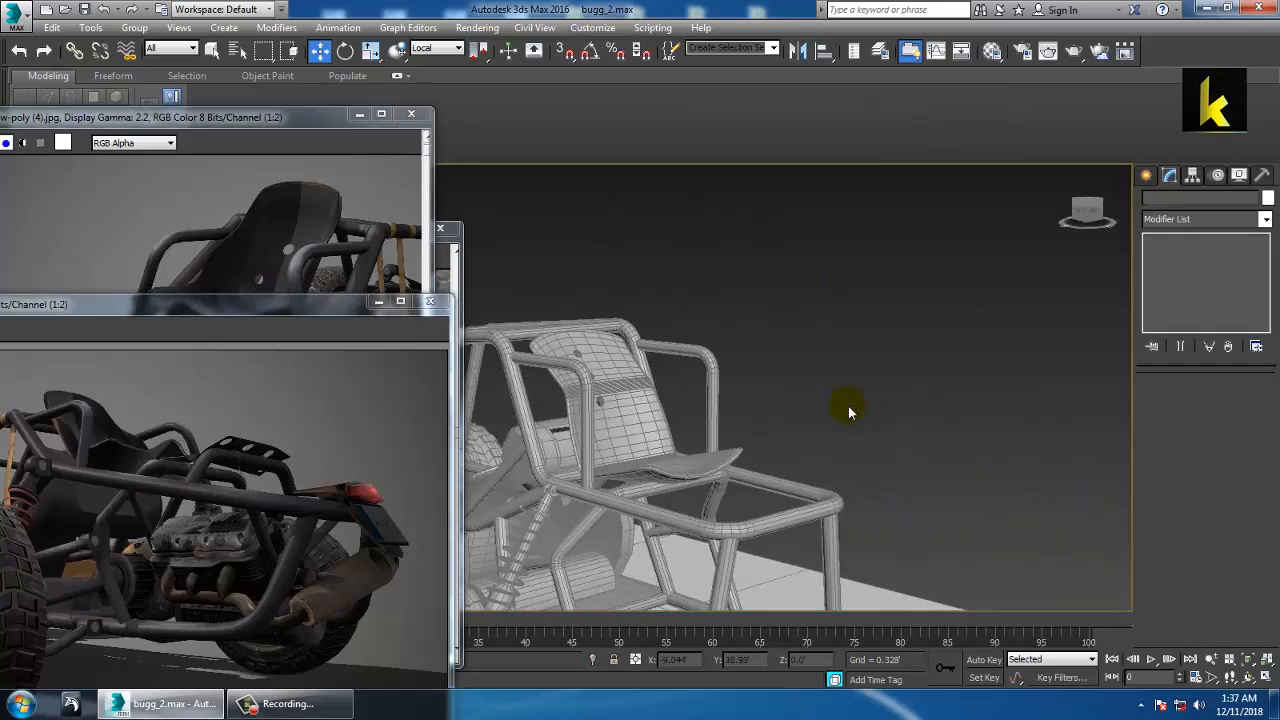
pyautogui.keyDown('alt'); pyautogui.moveTo(766, 392); pyautogui.dragTo(920, 423, button='middle'); pyautogui.keyUp('alt')
pyautogui.click(690, 395)
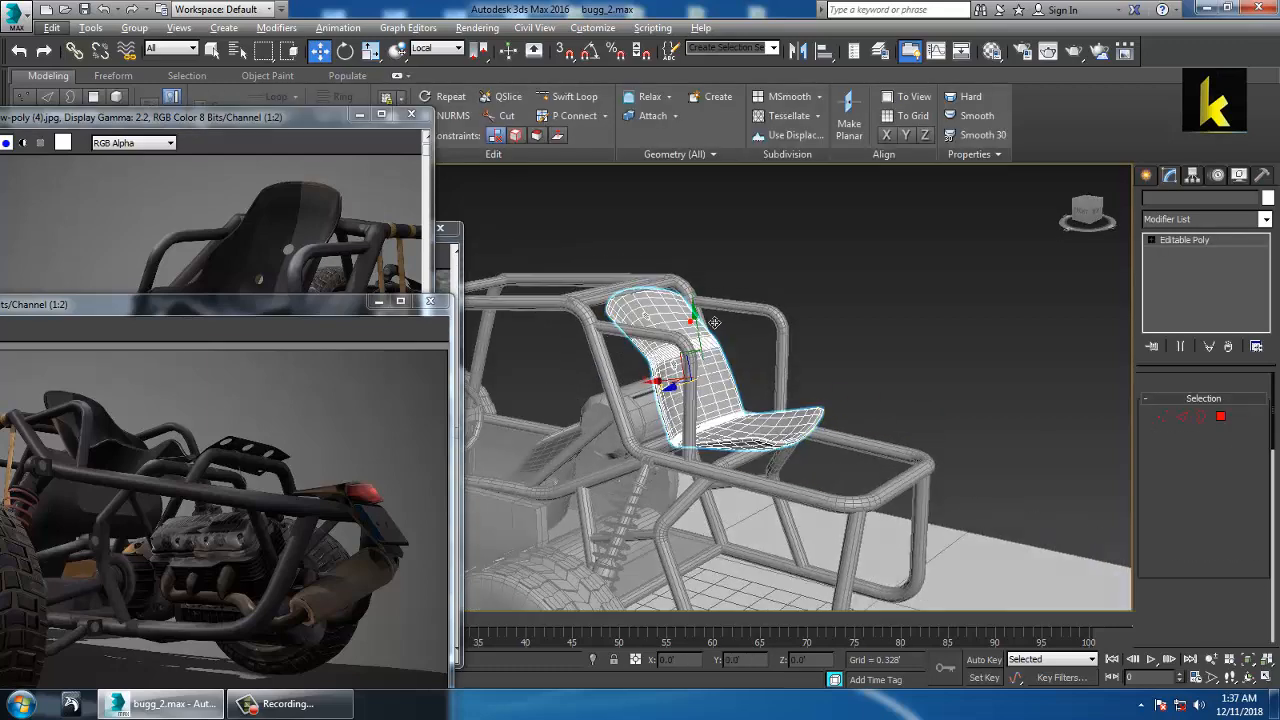
pyautogui.press('r')
pyautogui.moveTo(711, 376); pyautogui.dragTo(714, 359)
pyautogui.press('w')
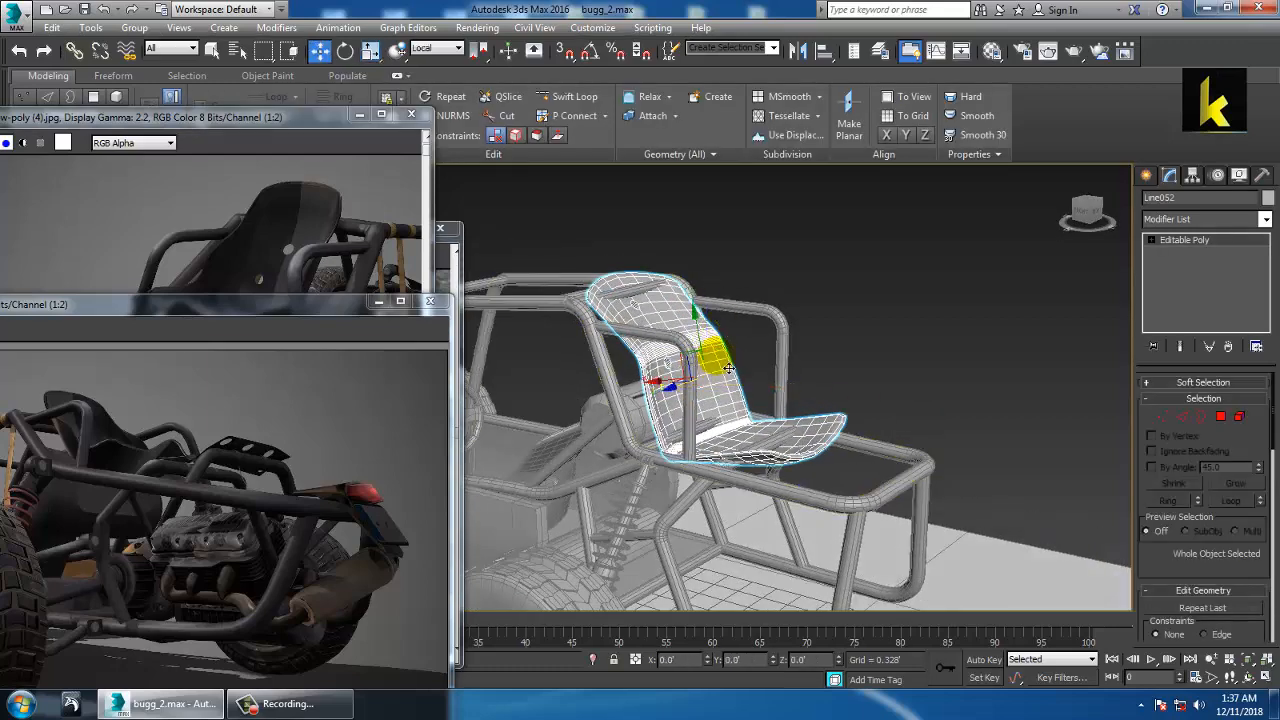
pyautogui.keyDown('alt'); pyautogui.moveTo(714, 356); pyautogui.dragTo(748, 356, button='middle'); pyautogui.keyUp('alt')
pyautogui.moveTo(708, 333); pyautogui.dragTo(712, 316)
# Scale the rear seat down uniformly to about 94% and fine-tune its tilt against the roll cage
pyautogui.press('r')
pyautogui.keyDown('alt'); pyautogui.moveTo(700, 312); pyautogui.dragTo(597, 317, button='middle'); pyautogui.keyUp('alt')
pyautogui.moveTo(745, 354); pyautogui.dragTo(718, 369)
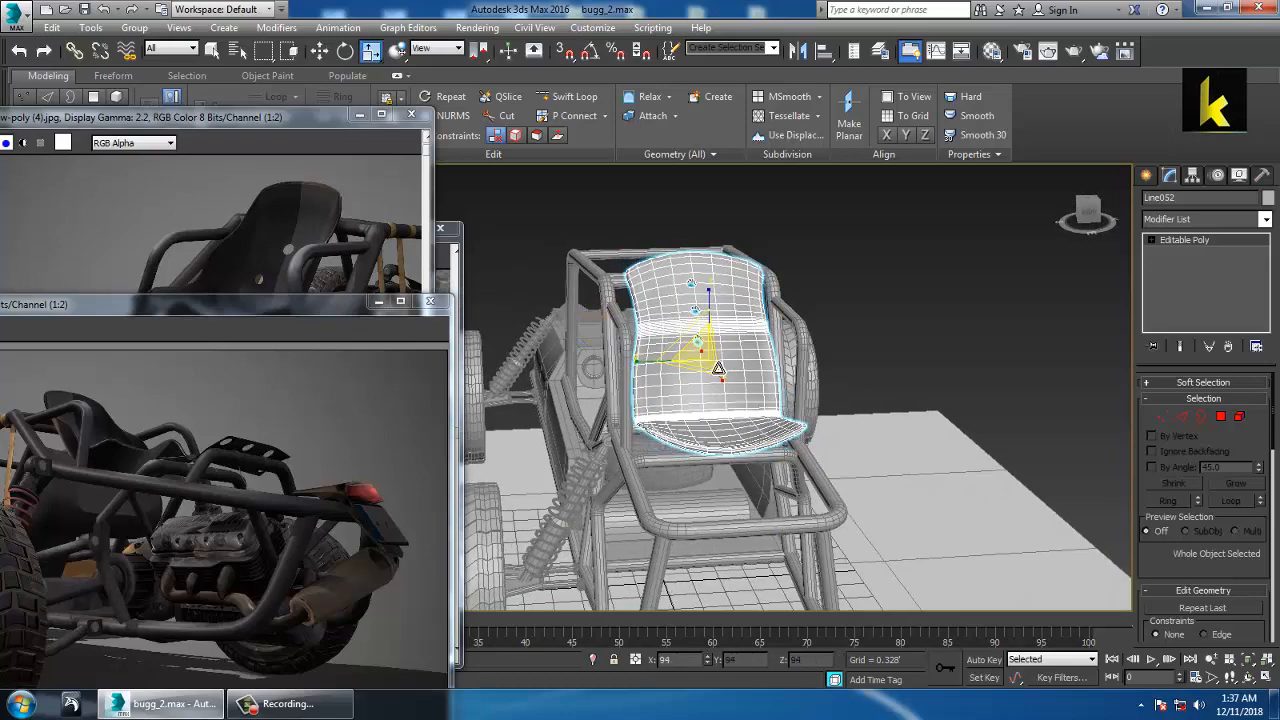
pyautogui.keyDown('alt'); pyautogui.moveTo(703, 365); pyautogui.dragTo(808, 337, button='middle'); pyautogui.keyUp('alt')
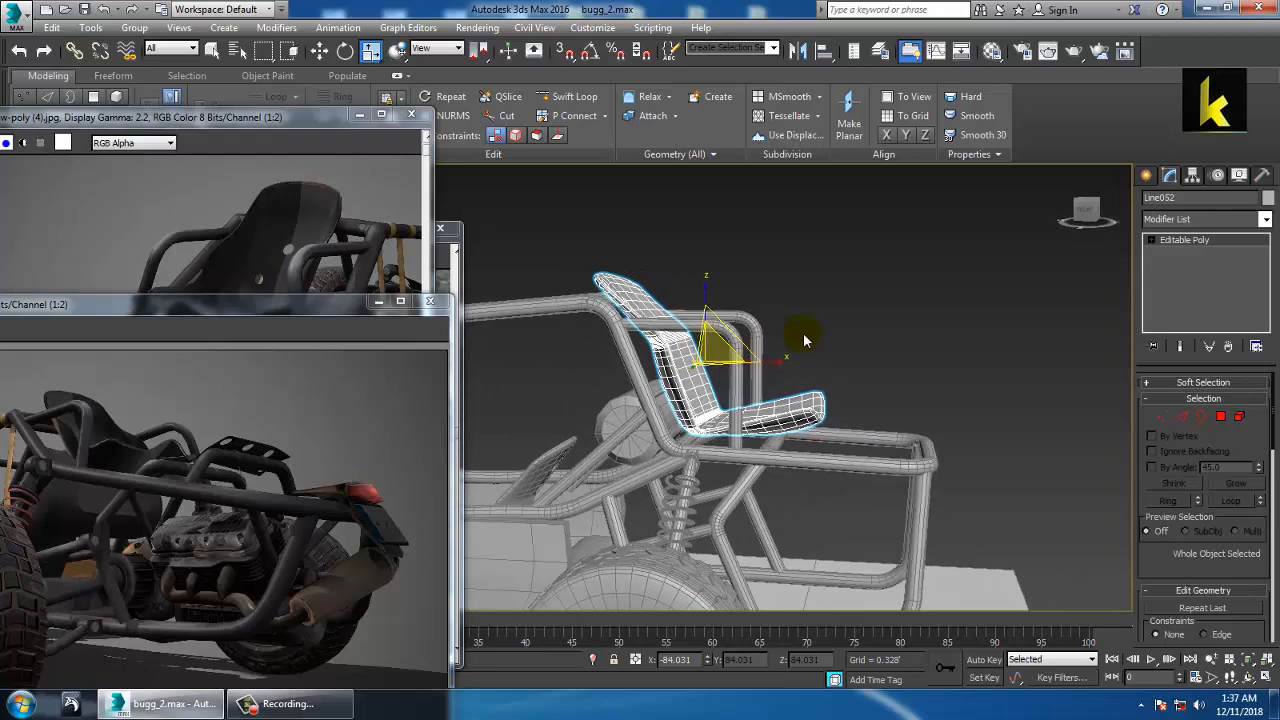
pyautogui.press('e')
pyautogui.moveTo(770, 348); pyautogui.dragTo(800, 340)
# Examine the whole buggy from the side and at an angle to check how the rear seat fits the frame
pyautogui.keyDown('alt'); pyautogui.moveTo(820, 323); pyautogui.dragTo(797, 403, button='middle'); pyautogui.keyUp('alt')
pyautogui.click(948, 314)
pyautogui.scroll(3, 940, 320)
pyautogui.scroll(-5, 914, 397)
pyautogui.scroll(3, 888, 428)
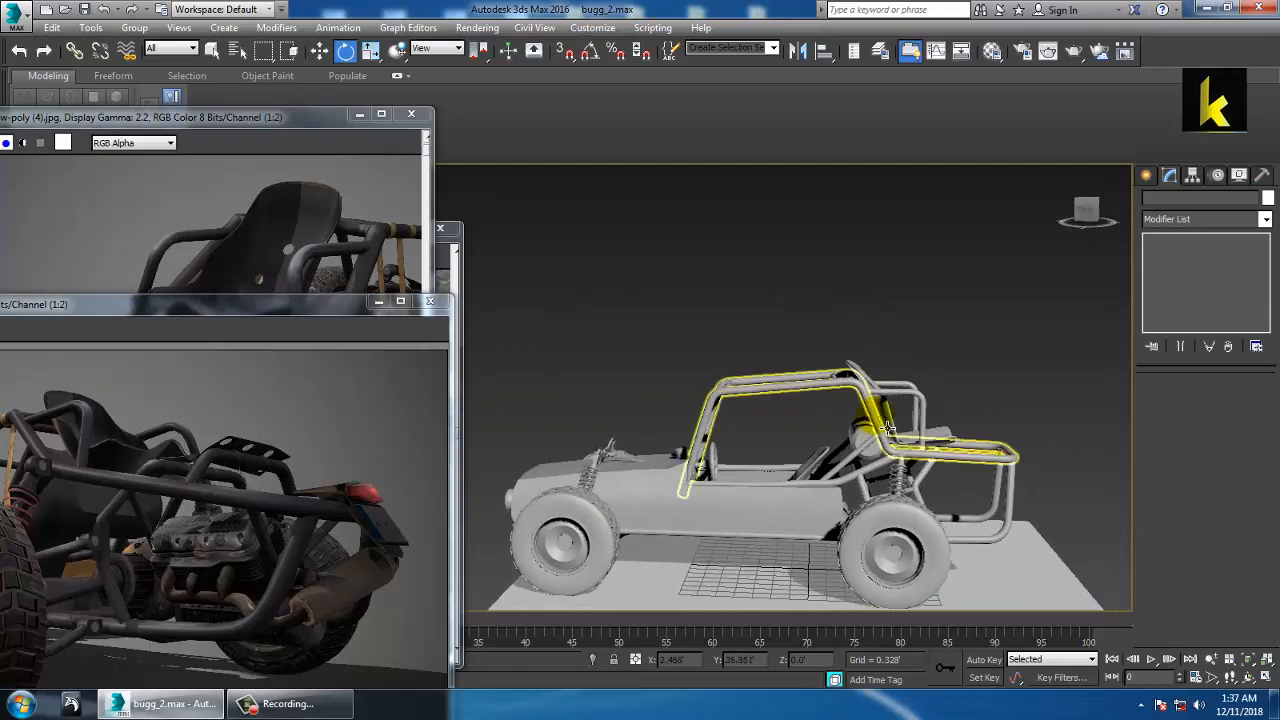
pyautogui.scroll(-2, 890, 425)
pyautogui.keyDown('alt'); pyautogui.moveTo(829, 429); pyautogui.dragTo(982, 441, button='middle'); pyautogui.keyUp('alt')
pyautogui.scroll(3, 895, 442)
pyautogui.moveTo(895, 442); pyautogui.dragTo(1075, 432, button='middle')
pyautogui.scroll(-2, 1040, 428)
pyautogui.moveTo(984, 430); pyautogui.dragTo(864, 408, button='middle')
pyautogui.scroll(1, 821, 449)
pyautogui.scroll(-1, 835, 448)
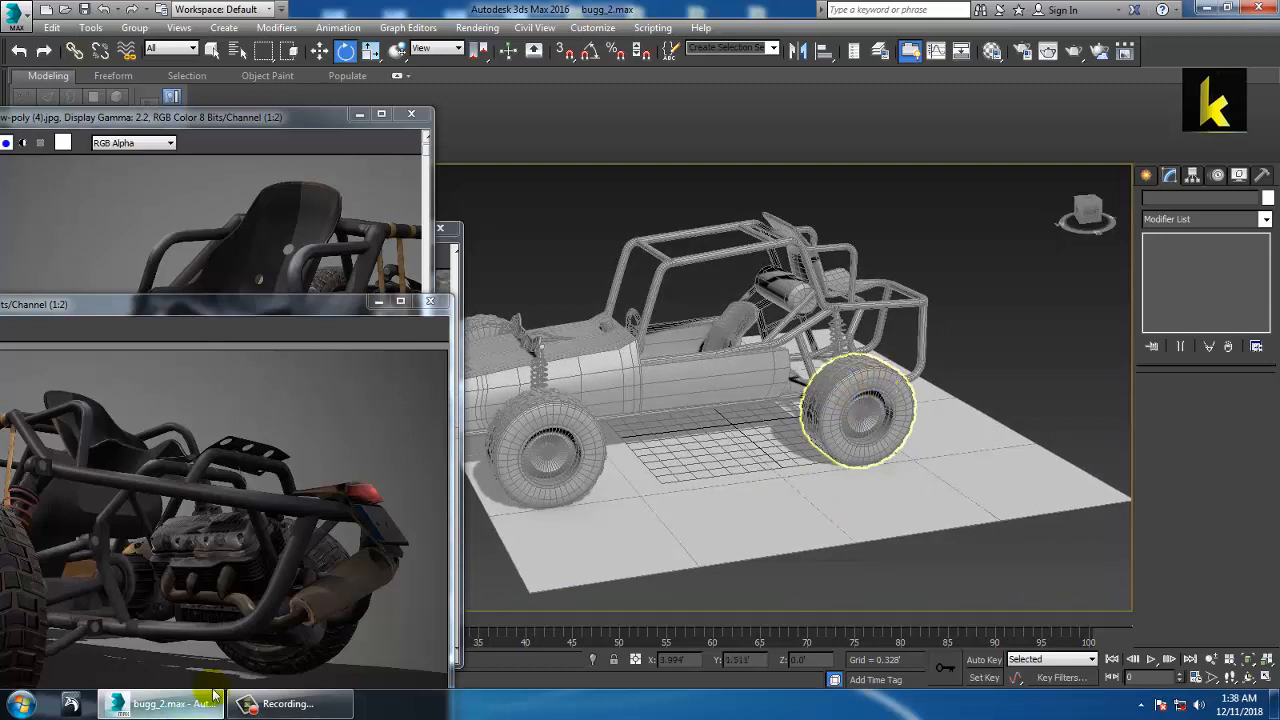
pyautogui.click(288, 703)
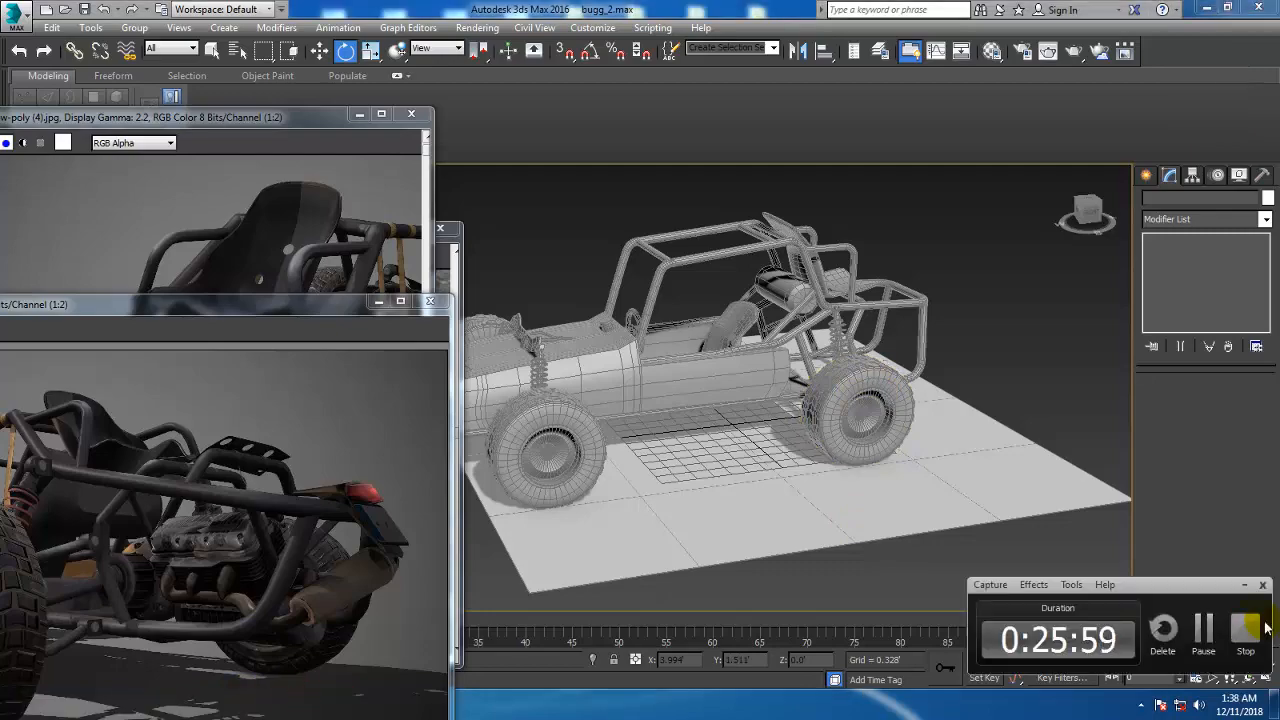